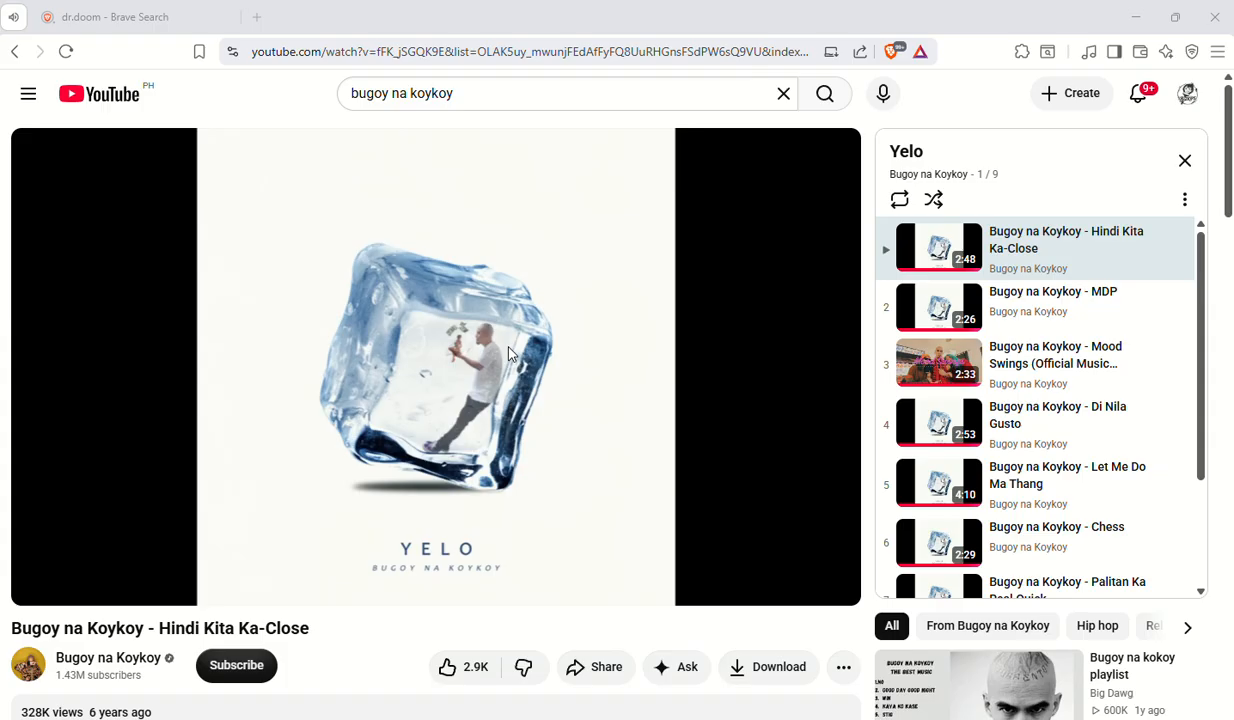
Step: Switch from the browser to Paint and fill the entire blank canvas with black
key(alt+Tab)
key(alt+Tab)
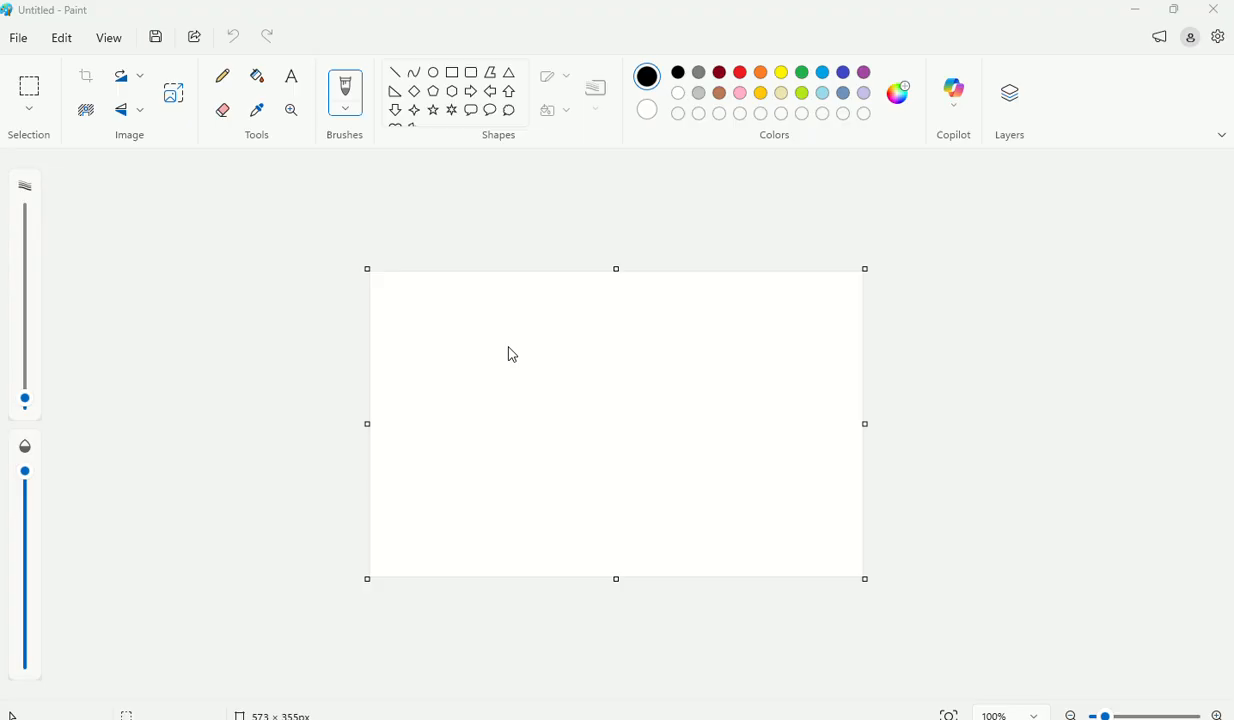
click(697, 362)
click(262, 82)
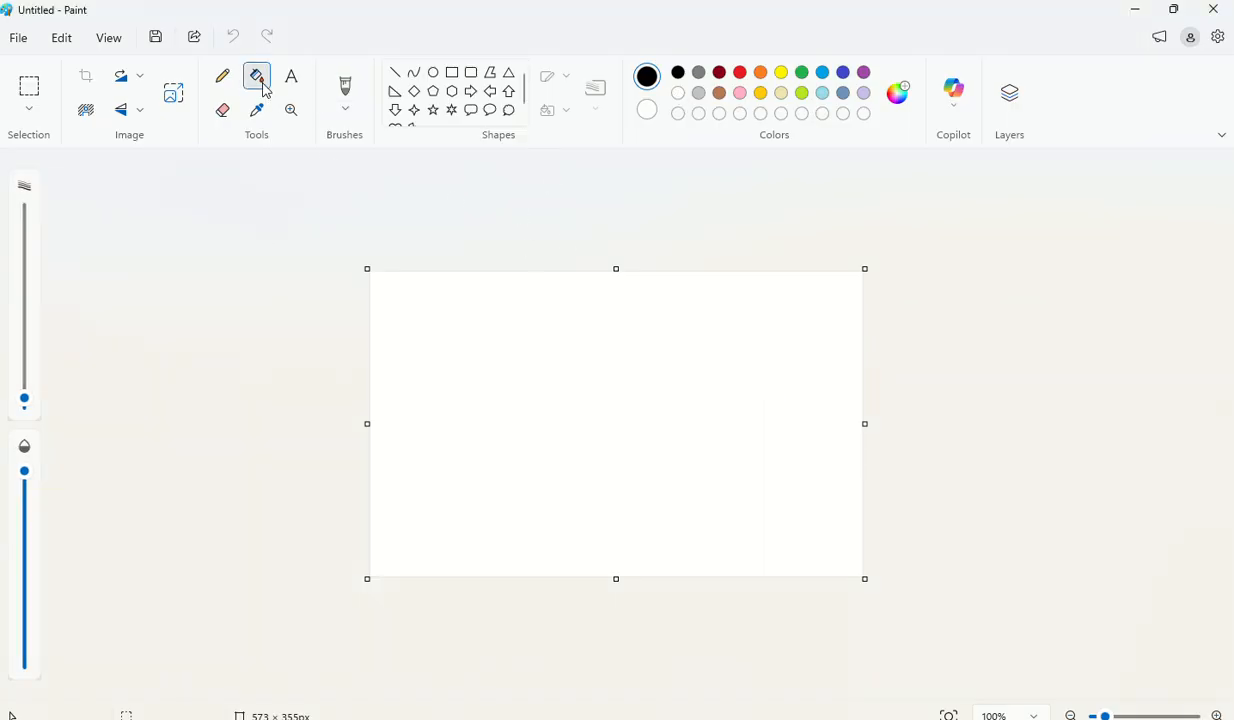
click(636, 335)
ctrl+scroll(708, 386, up, 2)
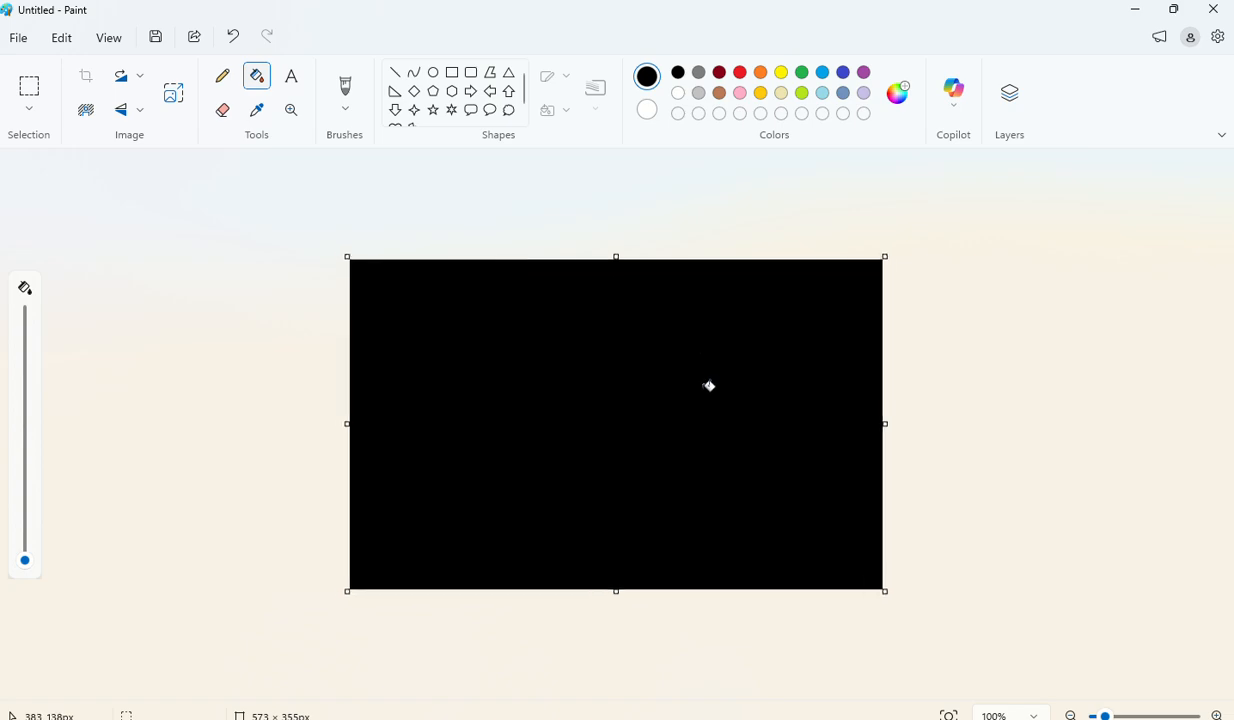
ctrl+scroll(708, 386, up, 2)
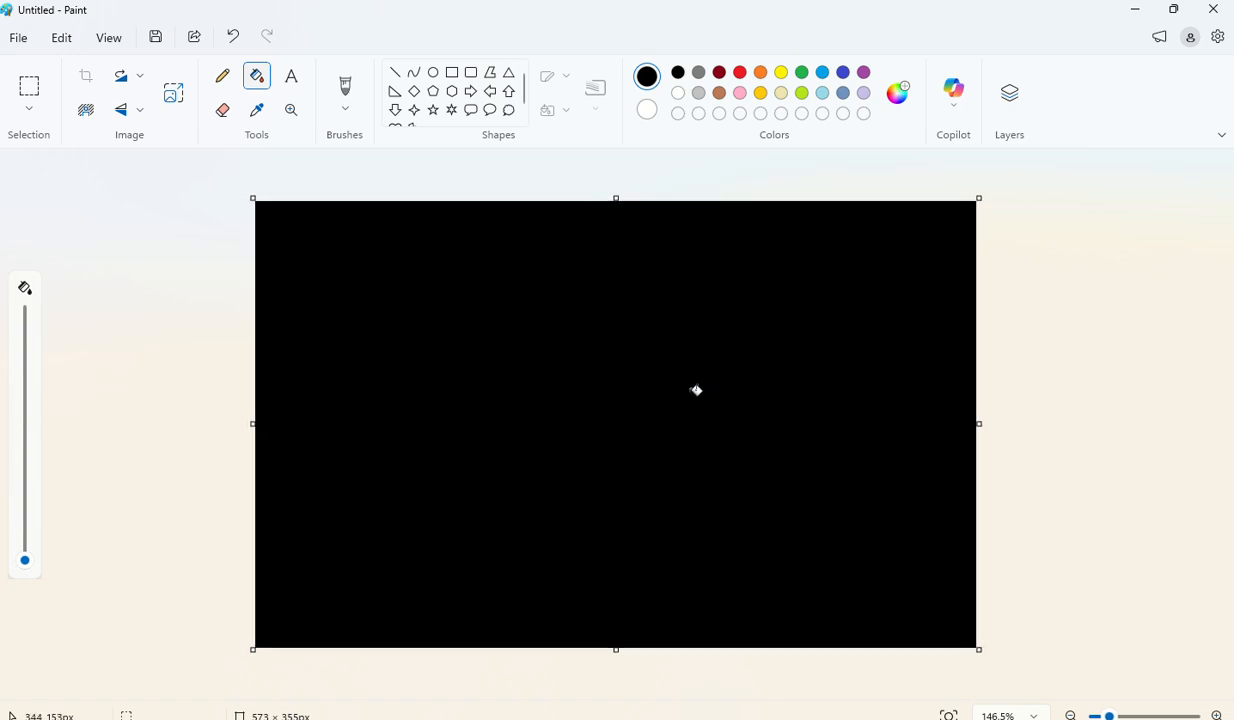
ctrl+scroll(697, 390, down, 3)
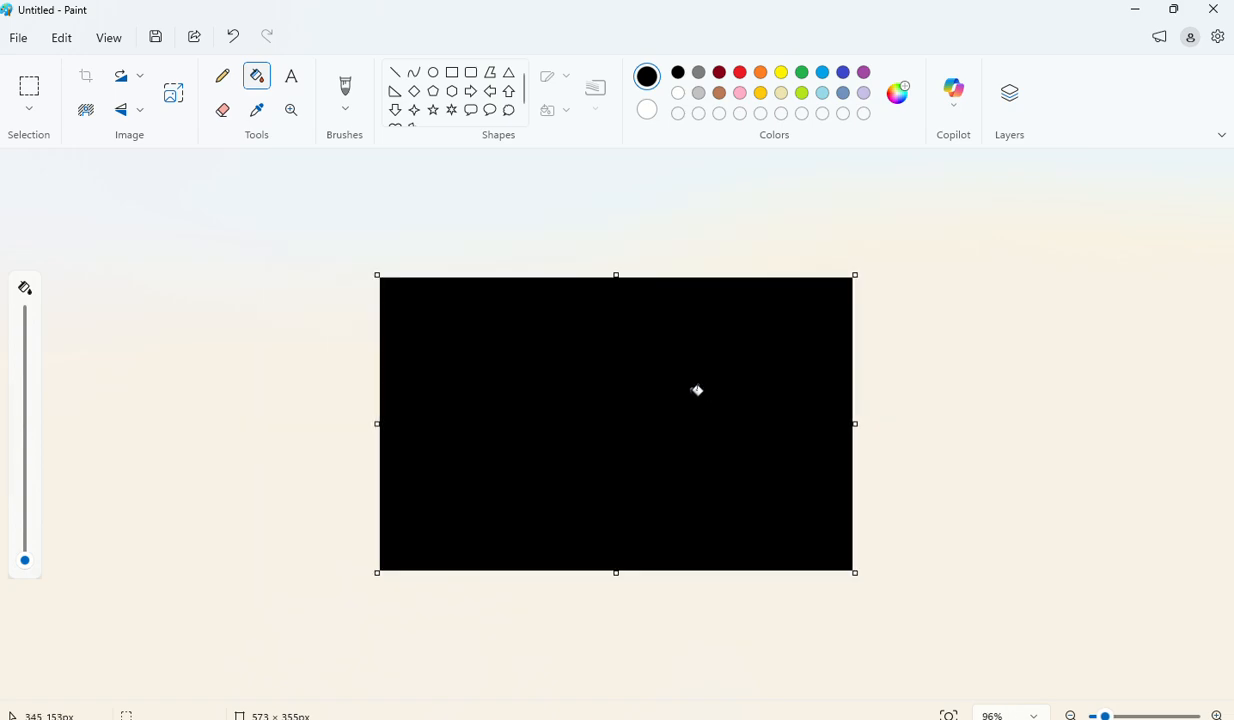
ctrl+scroll(697, 390, up, 3)
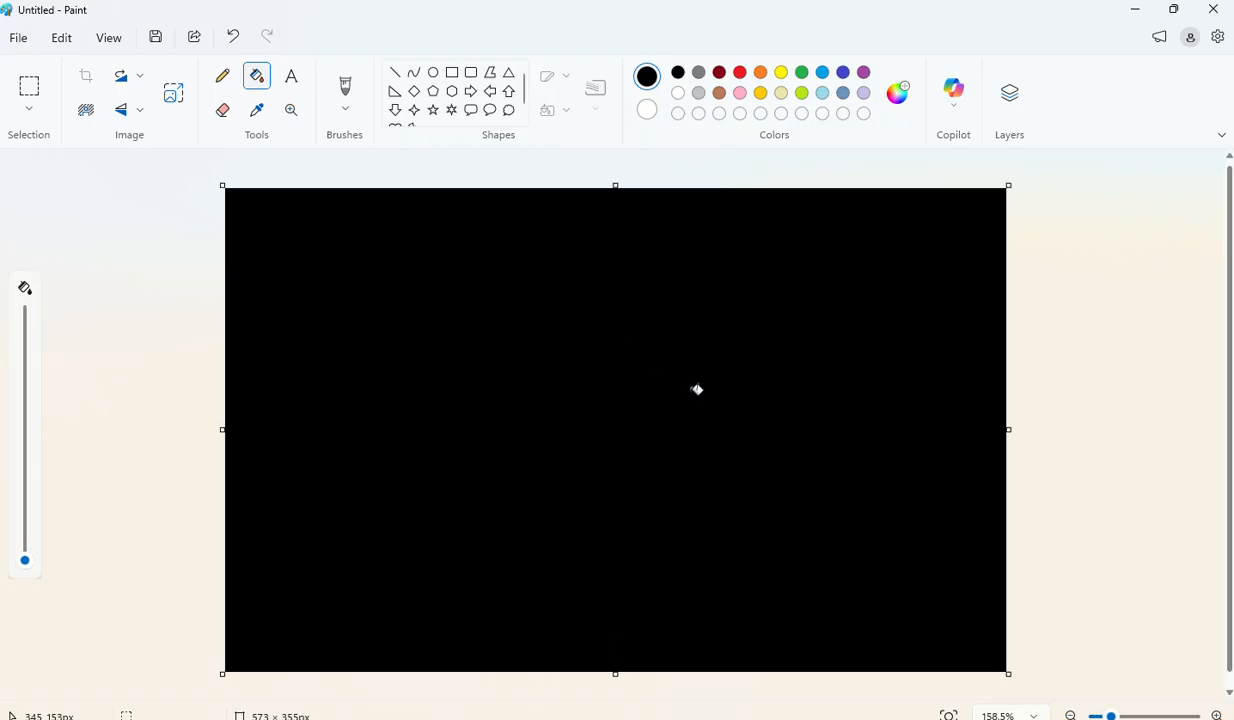
ctrl+scroll(697, 388, down, 1)
ctrl+scroll(697, 387, up, 1)
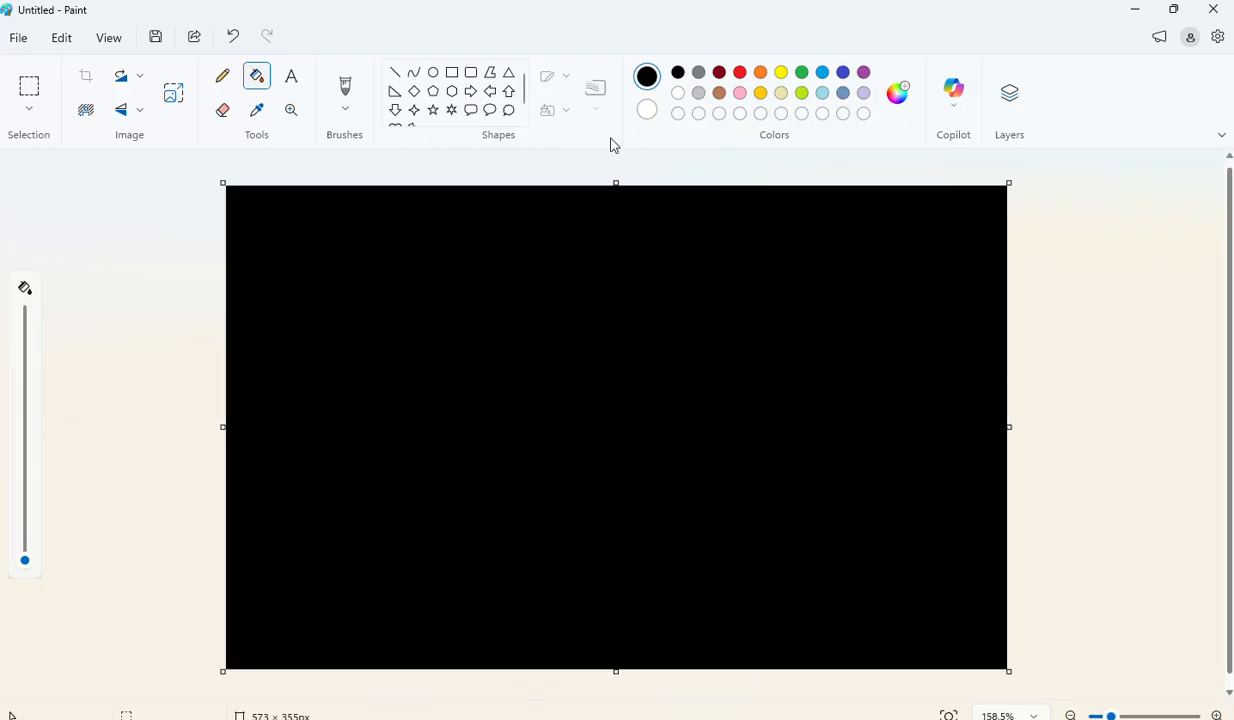
Step: Set up the Pencil with green as the drawing colour and slightly reduced opacity
click(699, 93)
click(222, 78)
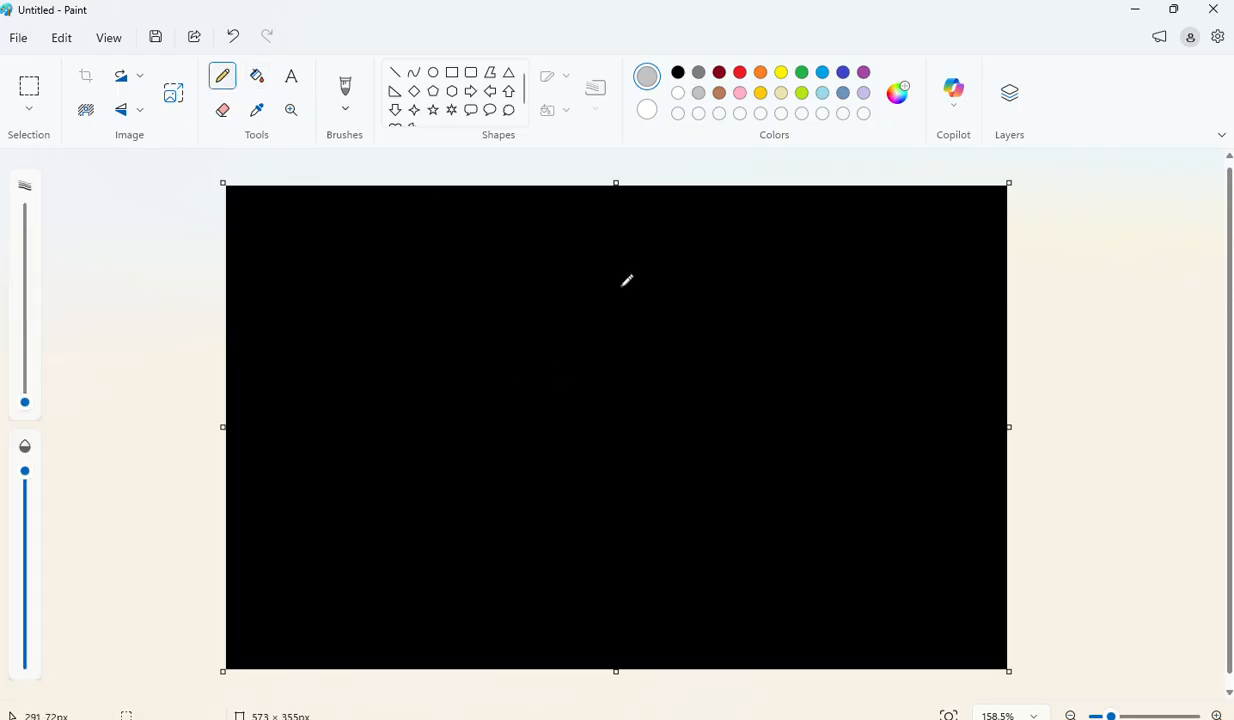
ctrl+scroll(636, 360, up, 1)
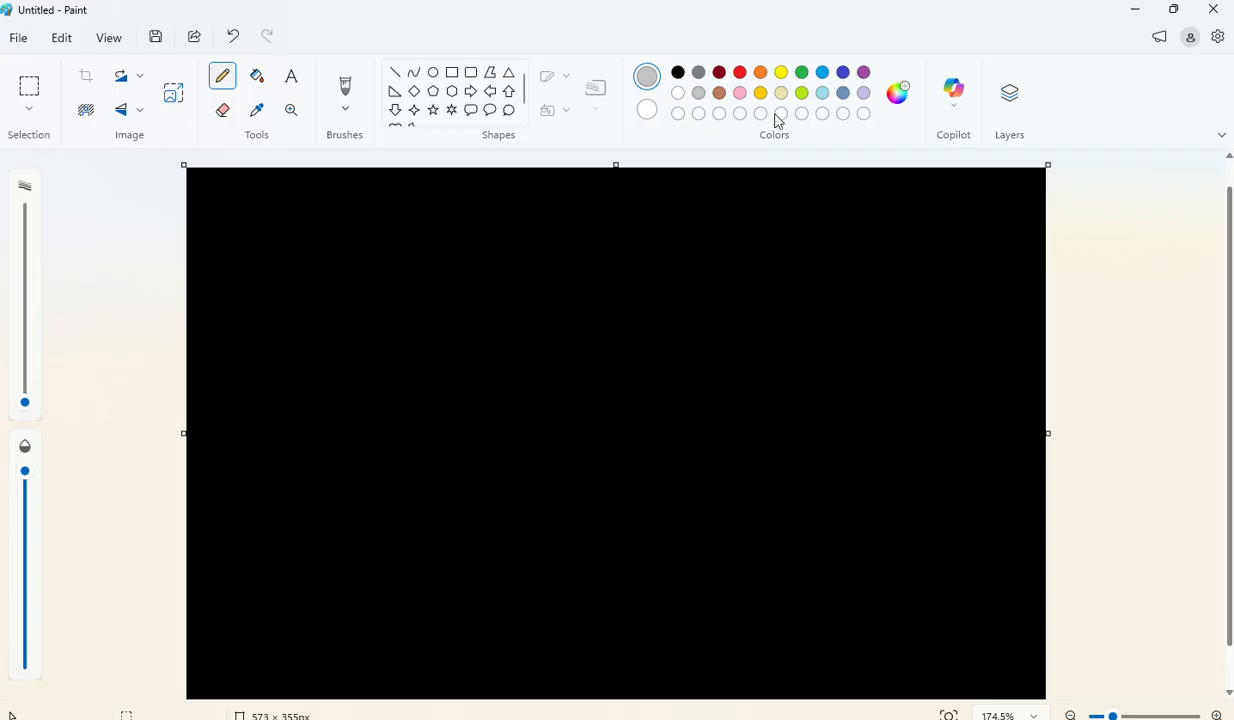
click(801, 72)
click(698, 92)
click(802, 74)
click(27, 499)
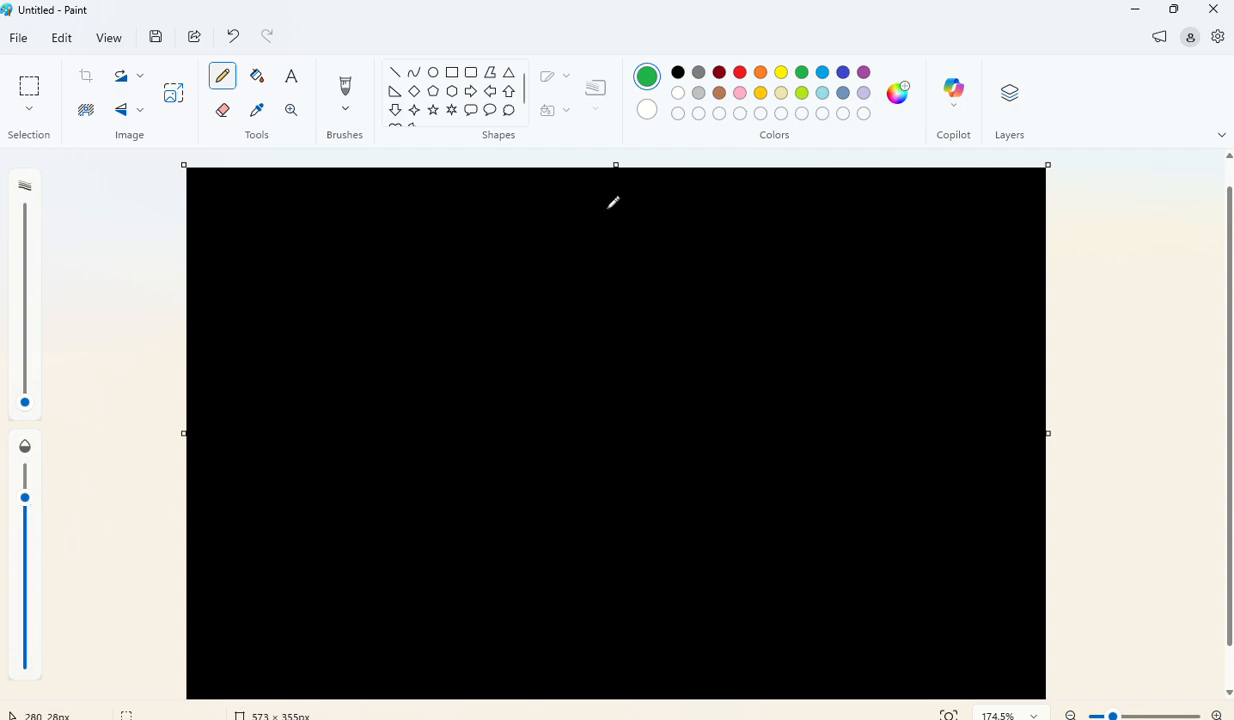
Step: Sketch a peaked green outline of sloping pencil strokes near the upper centre of the canvas
mouse_move(613, 203)
mouse_down()
mouse_move(565, 235)
mouse_move(603, 185)
mouse_move(661, 215)
mouse_move(620, 185)
mouse_move(575, 233)
mouse_up()
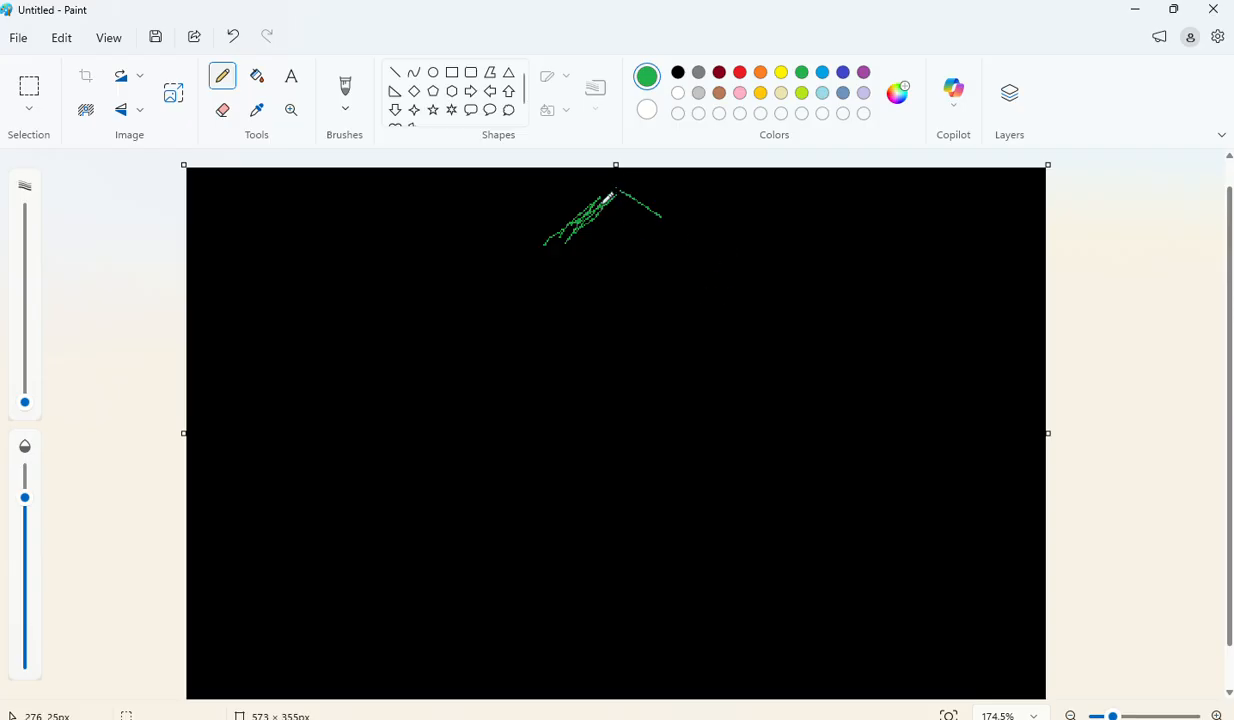
mouse_move(607, 198)
mouse_down()
mouse_move(640, 196)
mouse_move(623, 204)
mouse_move(681, 240)
mouse_move(677, 216)
mouse_move(627, 236)
mouse_up()
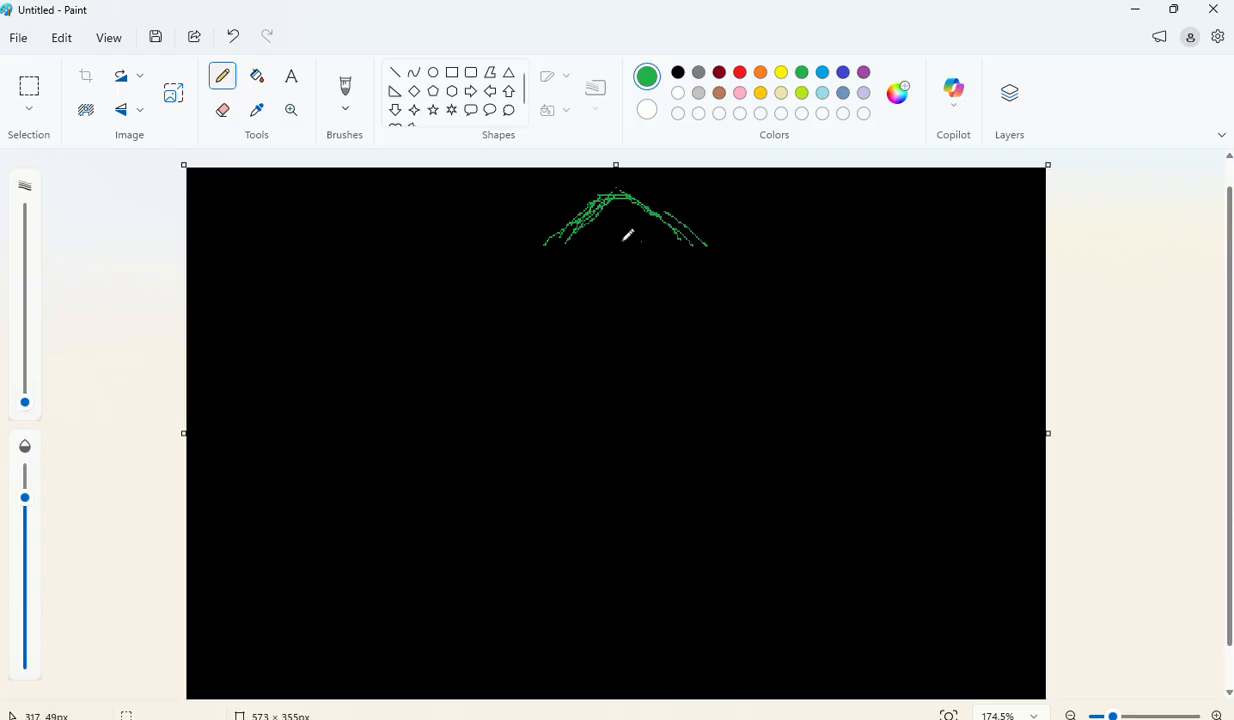
scroll(704, 292, down, 3)
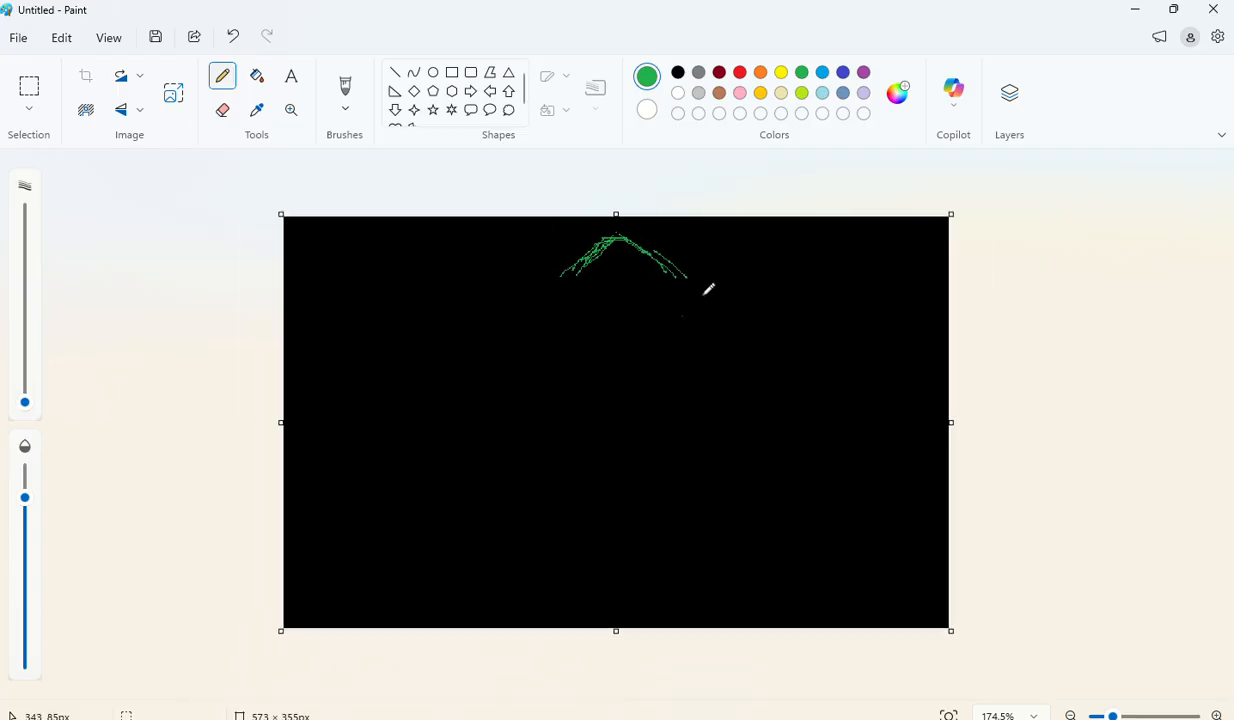
scroll(684, 308, up, 4)
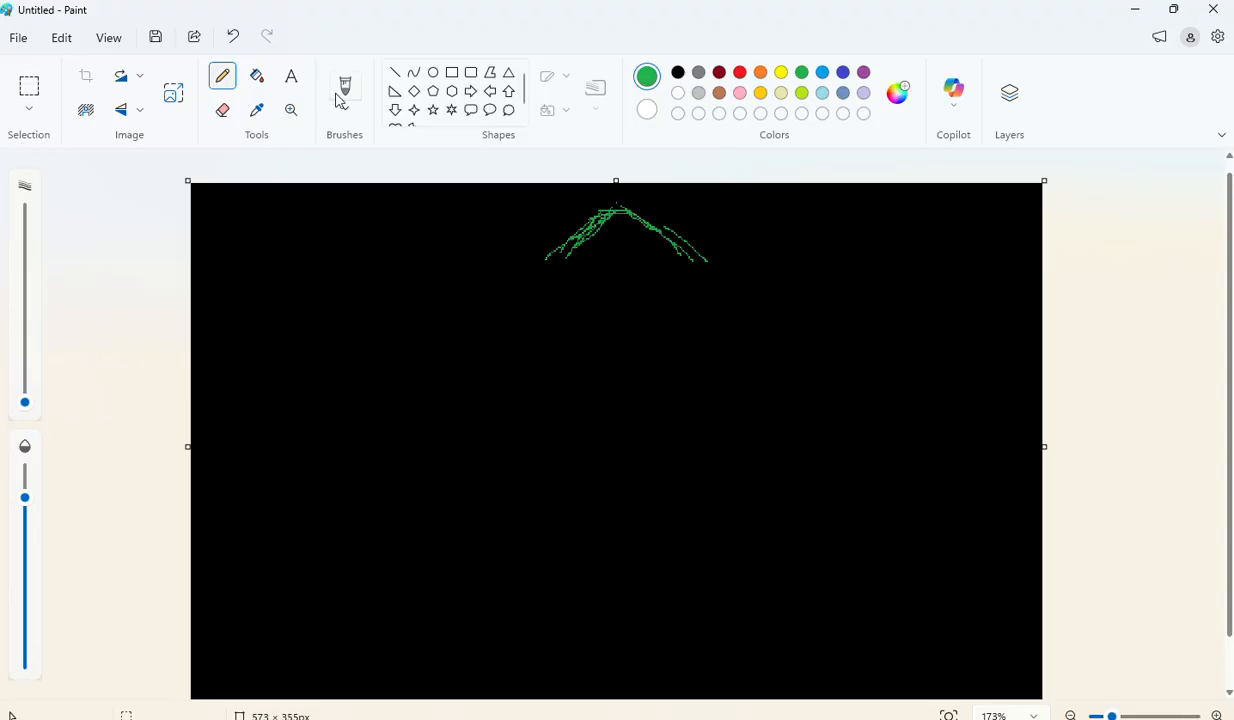
Step: Paint over the green outline with a thicker black brush
click(678, 72)
click(347, 110)
click(475, 145)
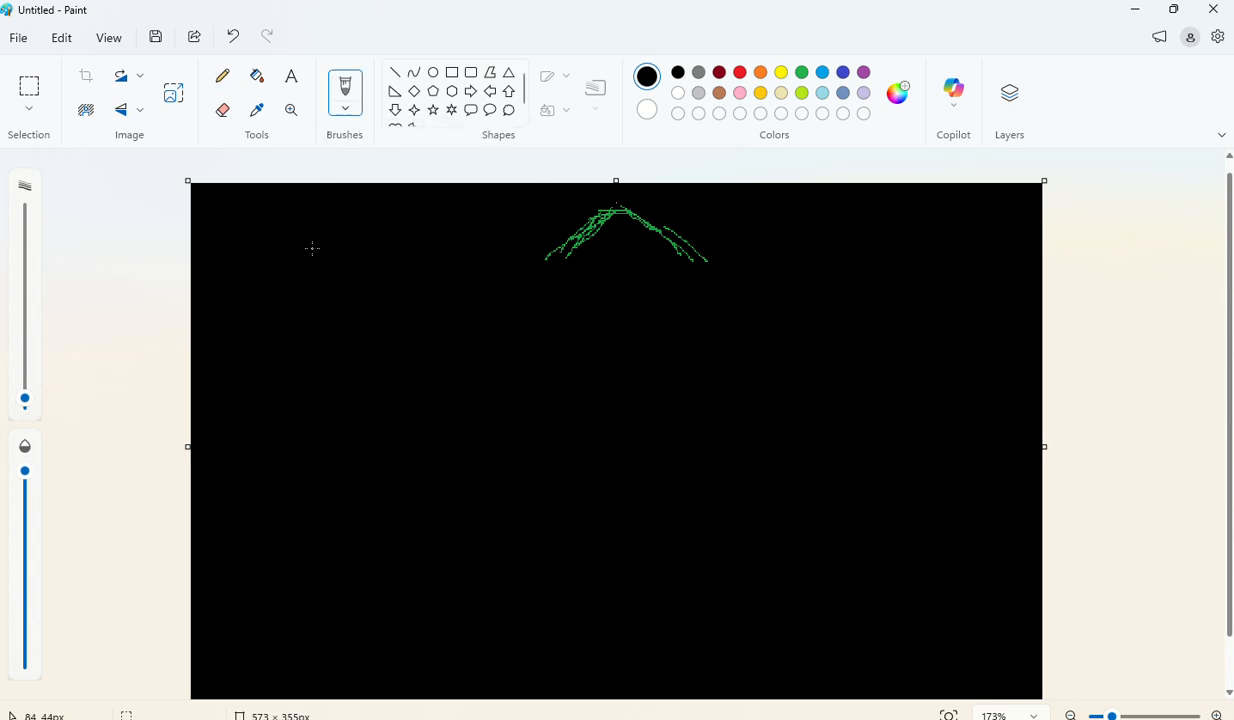
drag(25, 398, 25, 366)
mouse_move(570, 228)
mouse_down()
mouse_move(642, 194)
mouse_move(627, 194)
mouse_move(639, 179)
mouse_move(633, 221)
mouse_move(696, 273)
mouse_move(674, 232)
mouse_move(625, 214)
mouse_move(718, 254)
mouse_up()
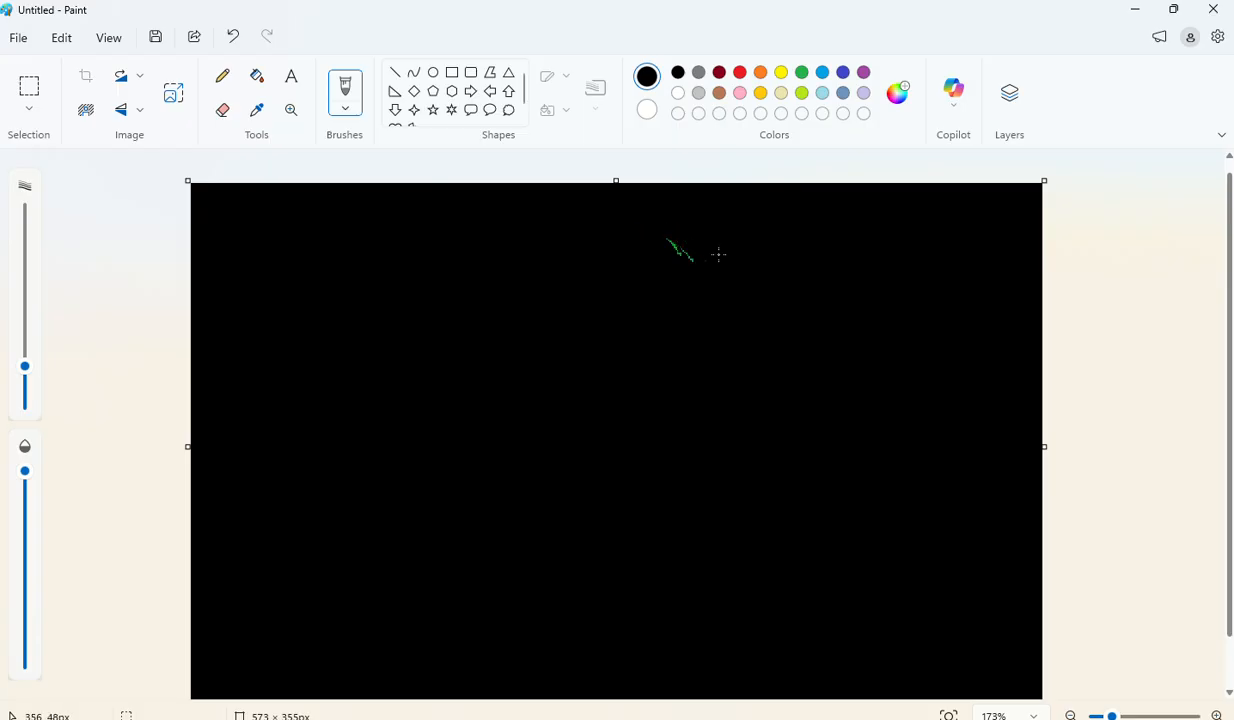
Step: With the Pencil in light gray, sketch a vertical centre line and a curved line crossing it at eye level
click(223, 77)
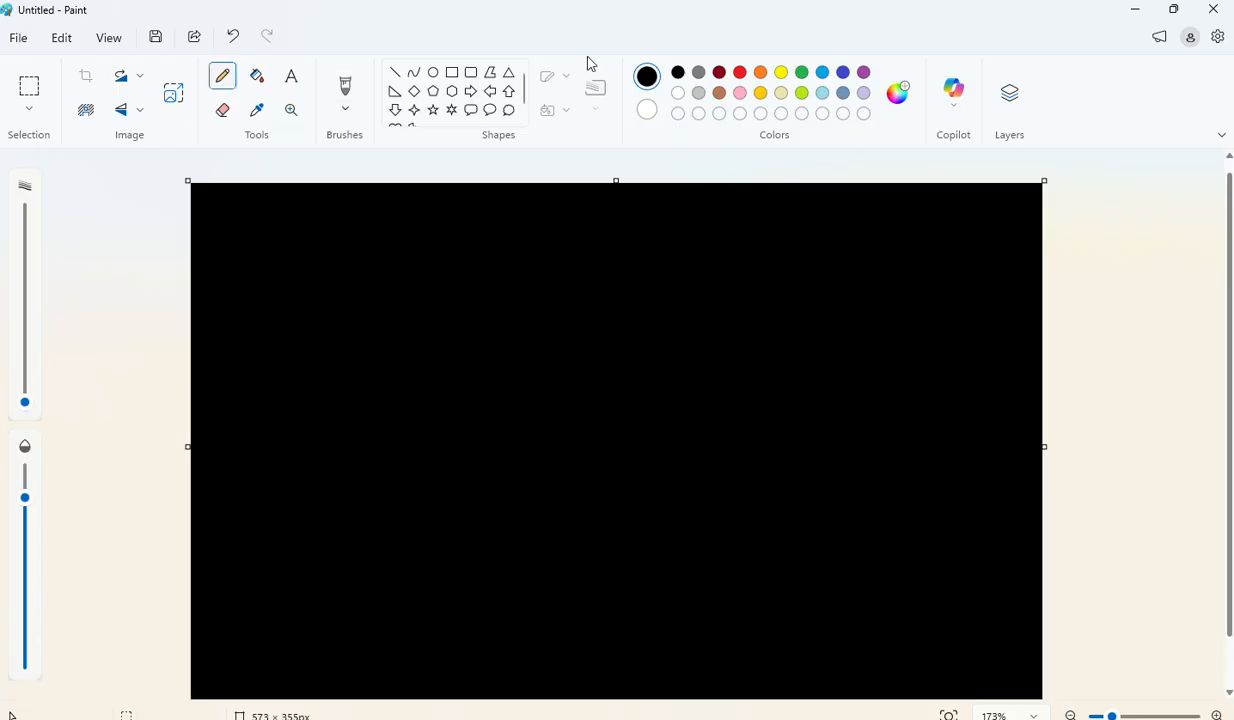
click(802, 72)
click(699, 94)
scroll(634, 372, down, 2)
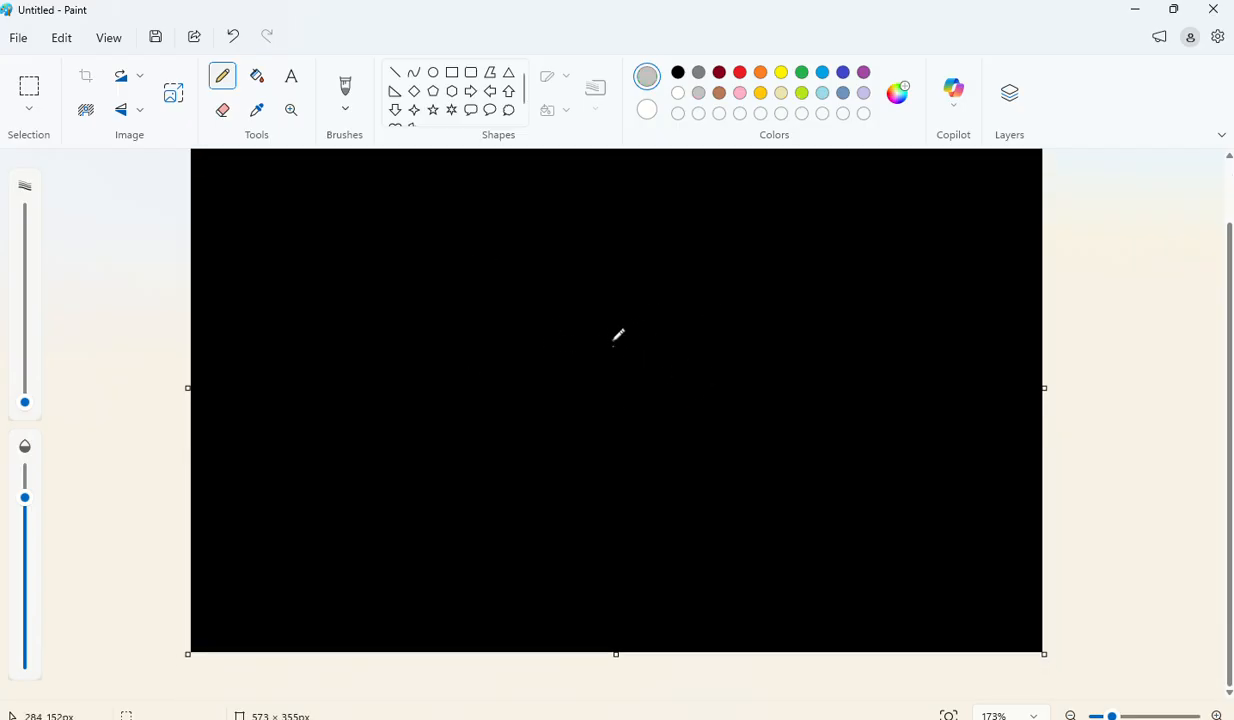
scroll(616, 341, up, 2)
scroll(626, 374, down, 1)
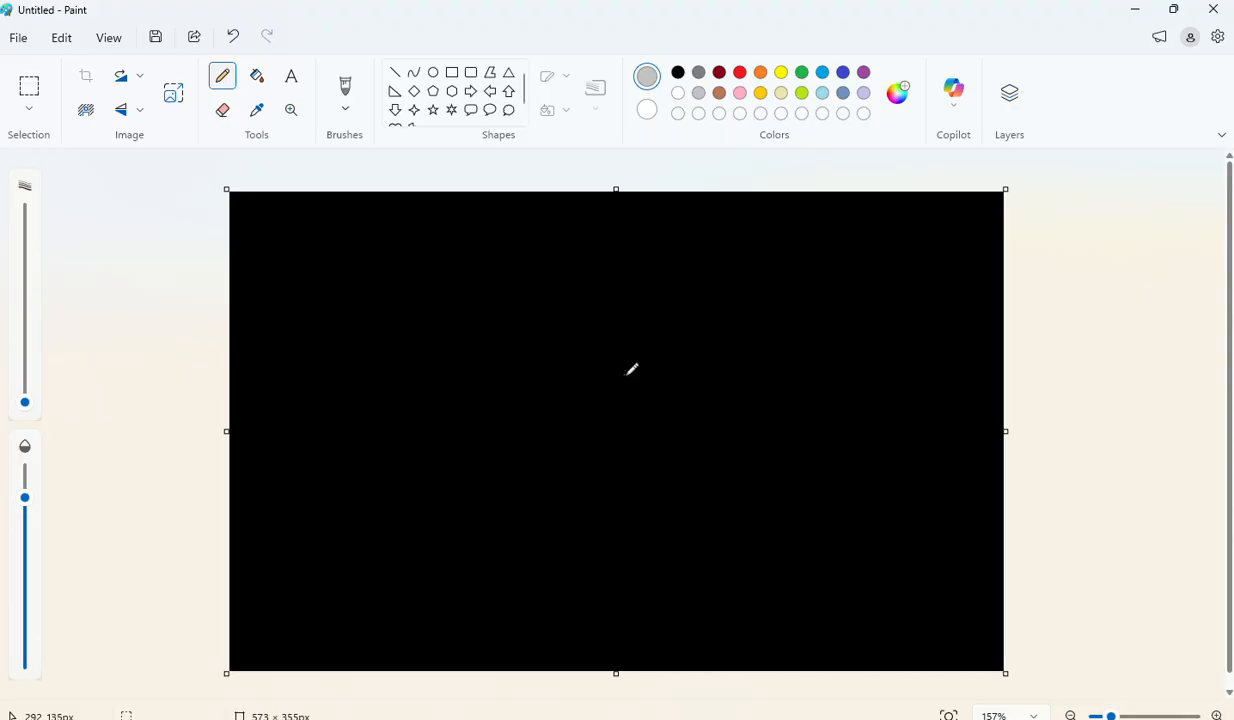
scroll(622, 370, up, 2)
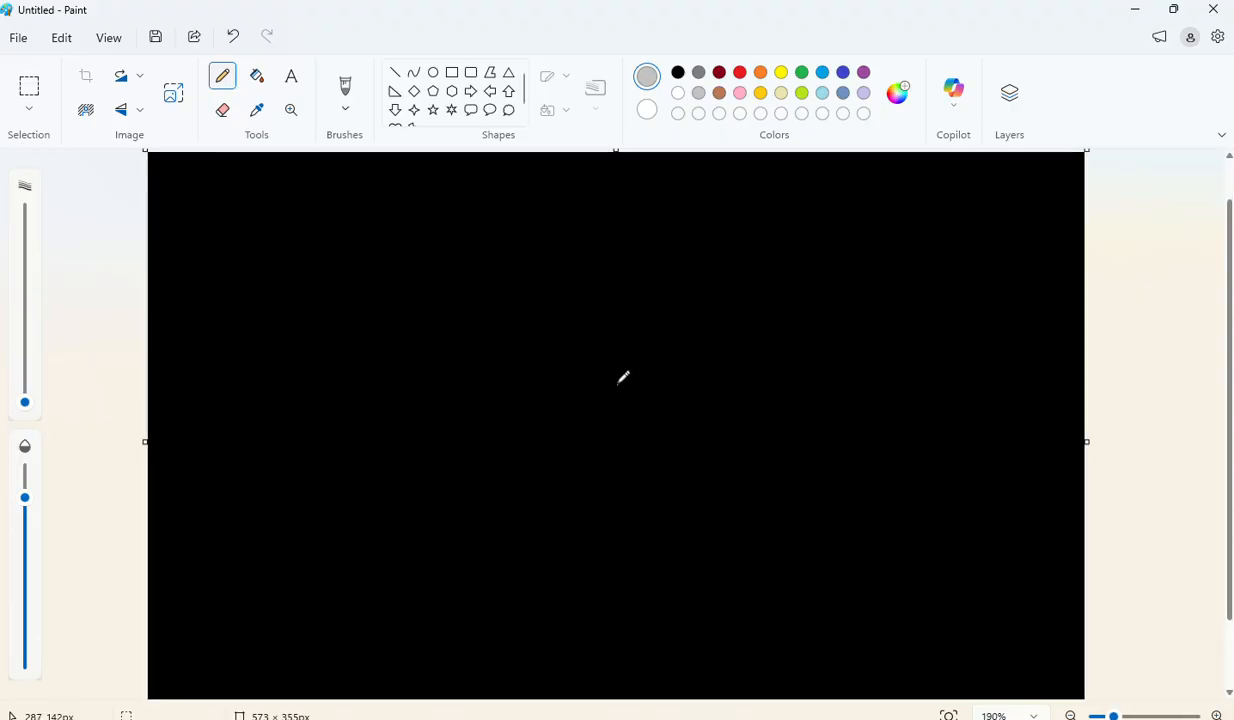
scroll(575, 335, up, 1)
scroll(592, 355, up, 1)
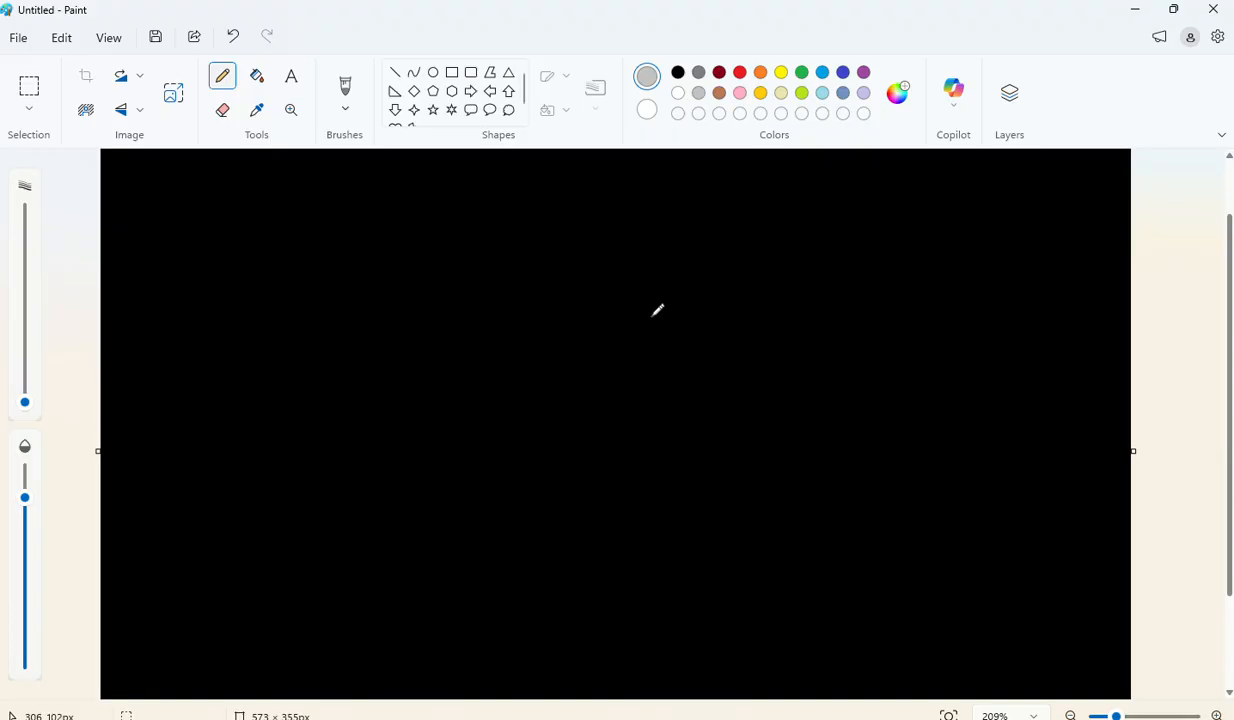
scroll(653, 315, down, 3)
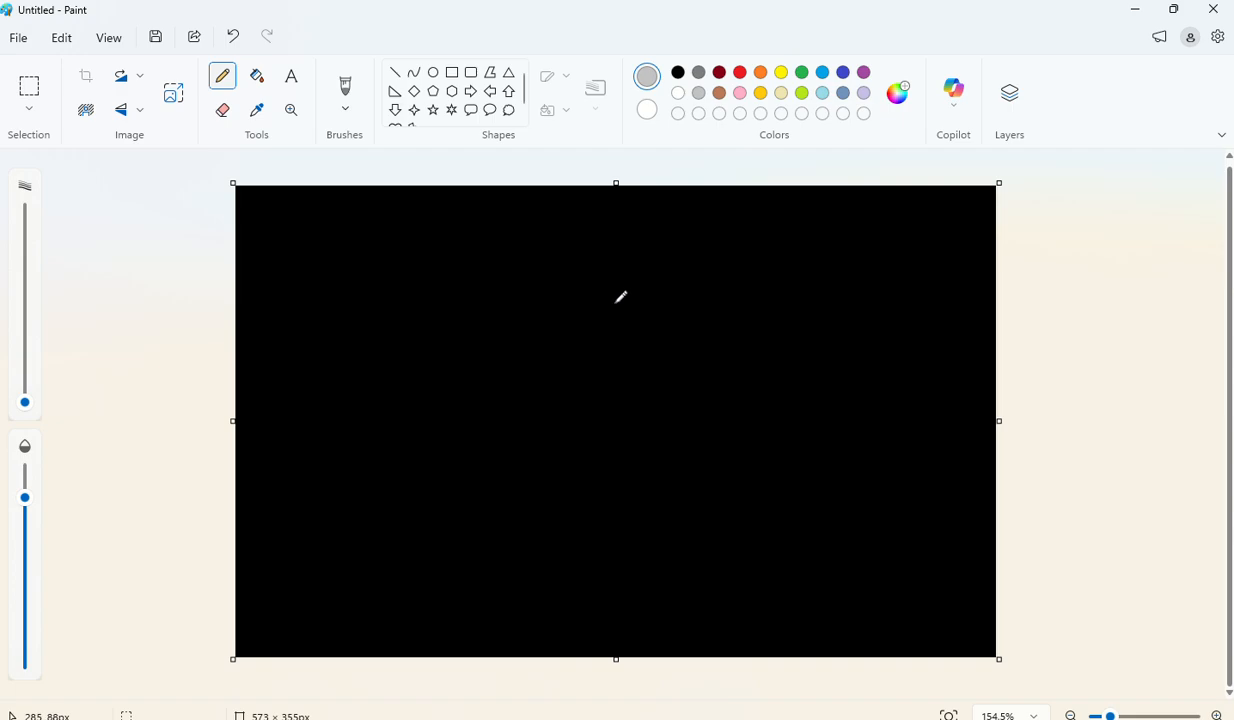
drag(613, 295, 613, 375)
mouse_move(565, 313)
mouse_down()
mouse_move(628, 316)
mouse_move(661, 301)
mouse_up()
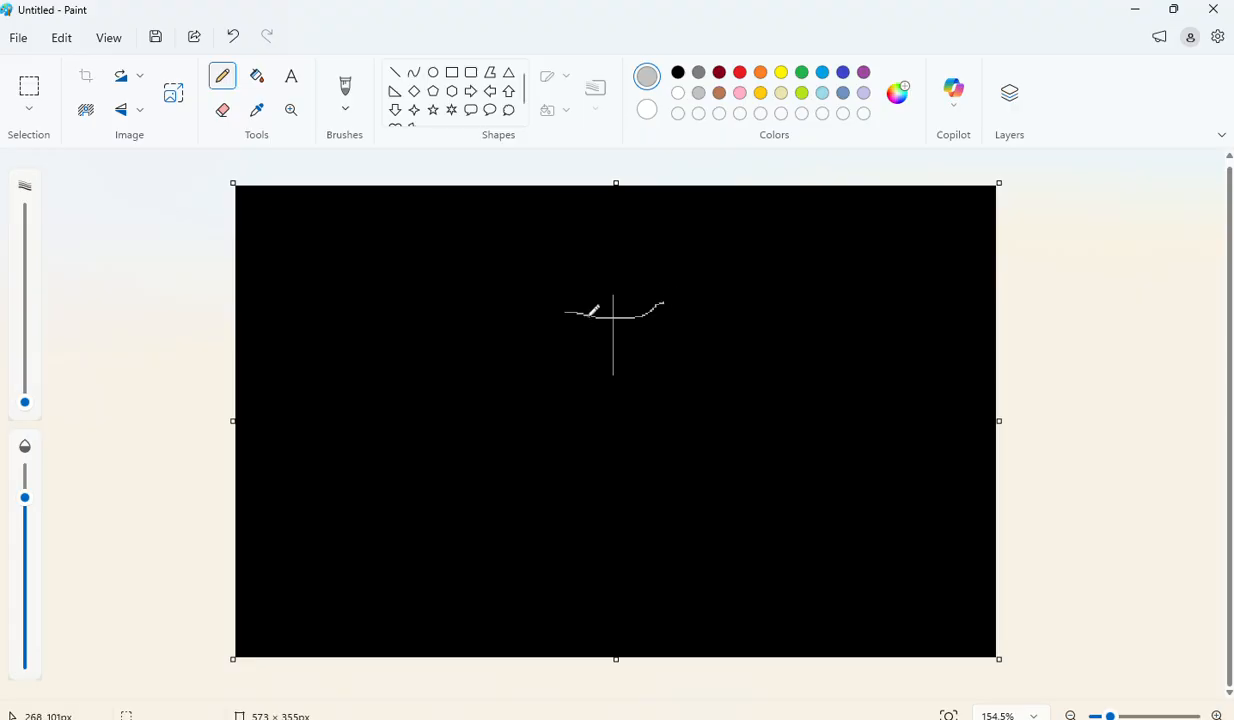
drag(565, 305, 652, 317)
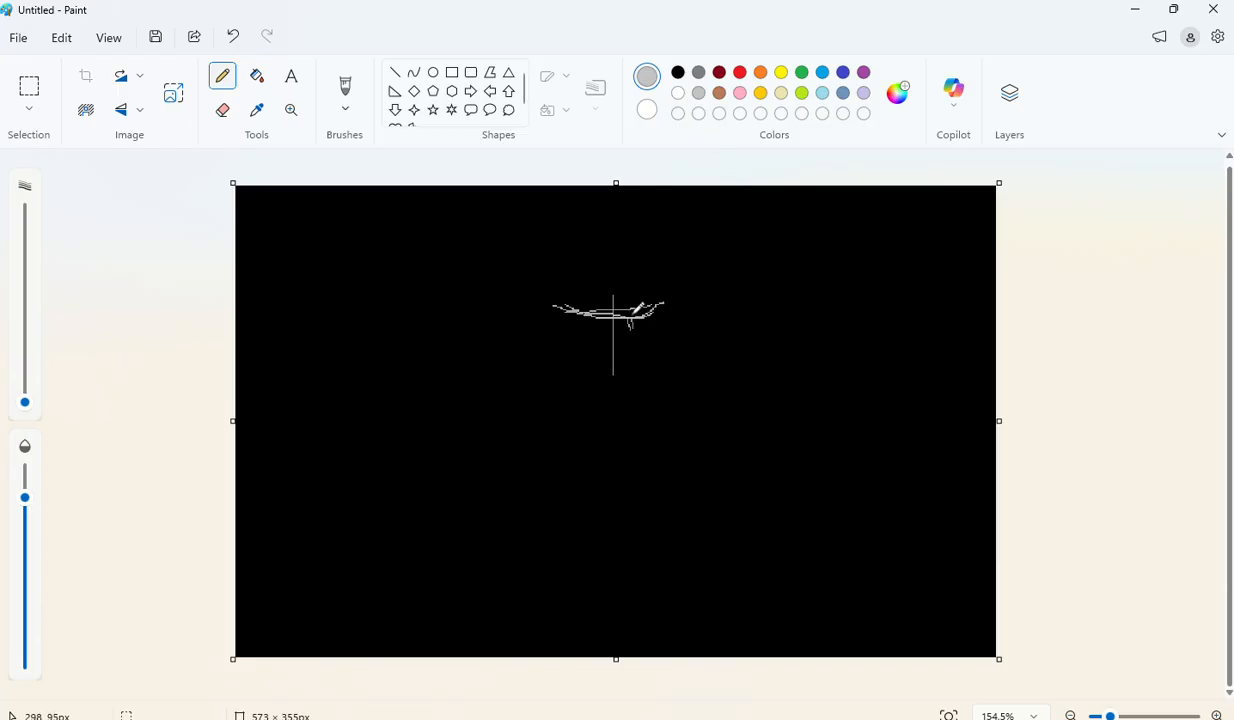
Step: Sketch the angular, slanted eye openings on both sides of the centre line
drag(630, 311, 692, 291)
mouse_move(678, 298)
mouse_down()
mouse_move(653, 335)
mouse_move(638, 316)
mouse_move(680, 299)
mouse_move(639, 330)
mouse_move(653, 343)
mouse_move(634, 328)
mouse_move(676, 300)
mouse_up()
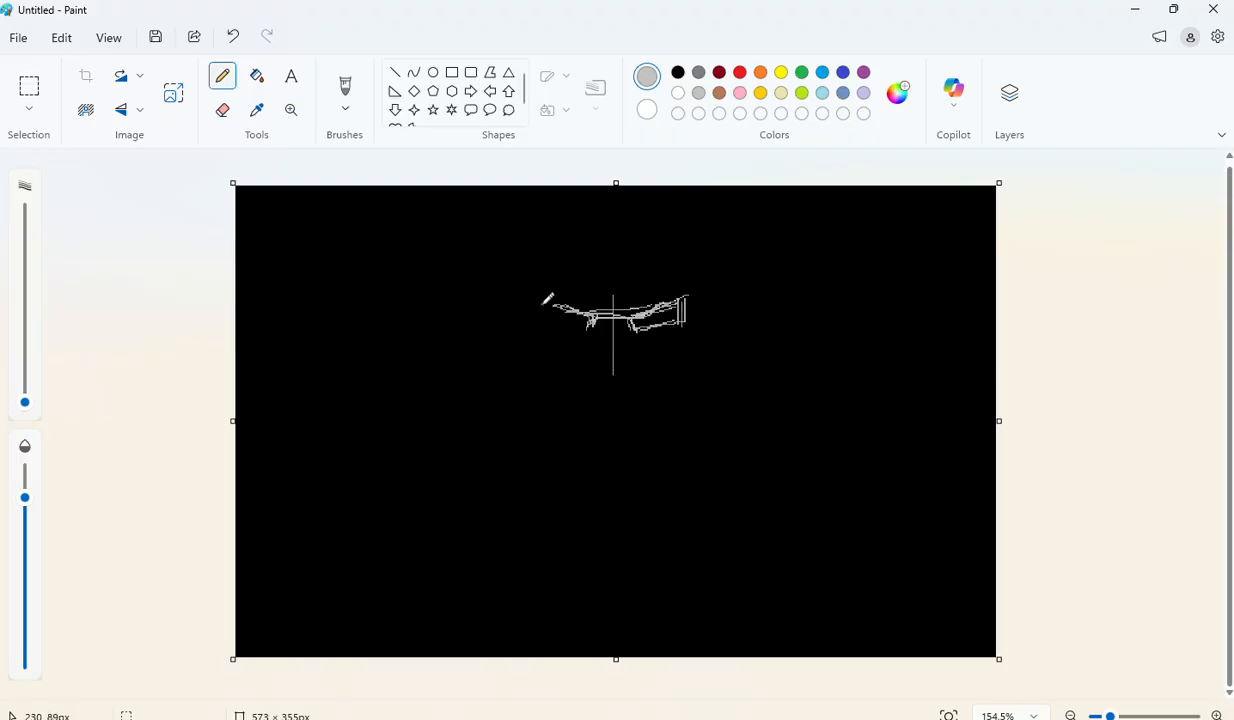
mouse_move(541, 304)
mouse_down()
mouse_move(575, 326)
mouse_move(537, 316)
mouse_move(574, 323)
mouse_up()
mouse_move(558, 312)
mouse_down()
mouse_move(542, 320)
mouse_move(577, 316)
mouse_up()
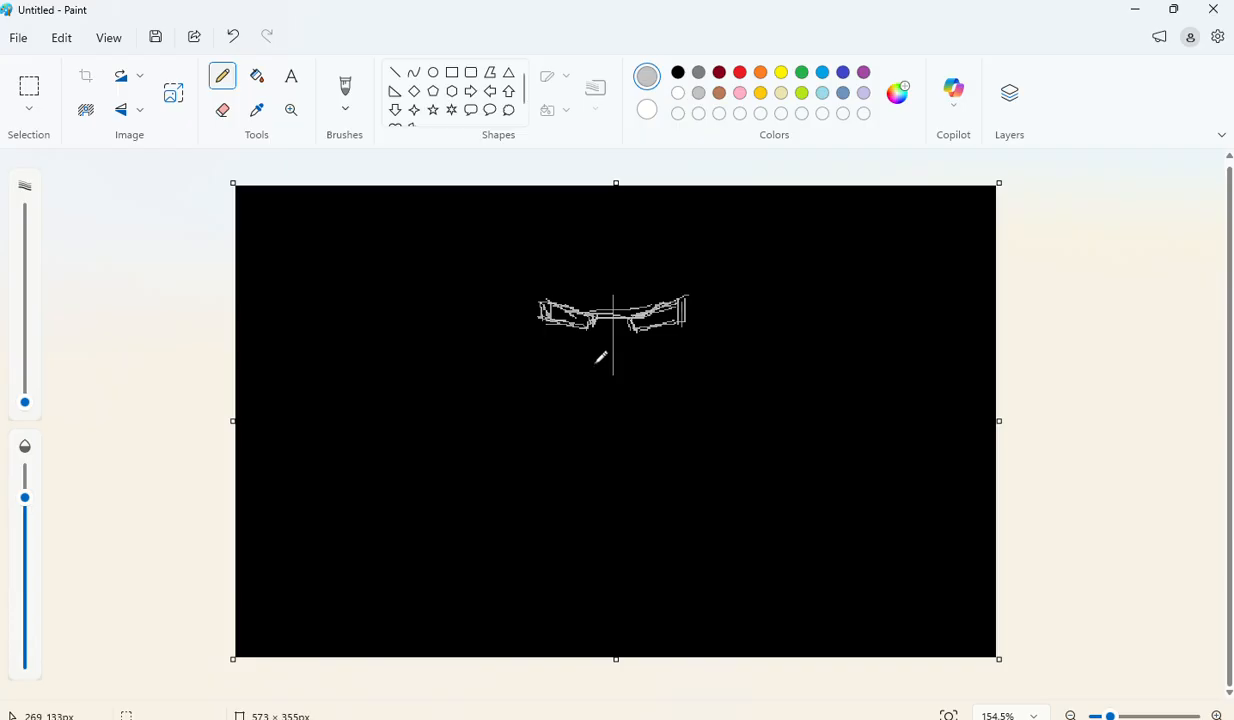
Step: Sketch an angular nose with sloping sides and a pointed tip along the centre line, undoing unwanted strokes
mouse_move(593, 366)
mouse_down()
mouse_move(609, 379)
mouse_move(626, 371)
mouse_move(612, 376)
mouse_up()
drag(608, 310, 589, 366)
drag(604, 318, 630, 370)
drag(614, 316, 636, 357)
key(ctrl+z)
key(ctrl+z)
key(ctrl+z)
mouse_move(611, 321)
mouse_down()
mouse_move(634, 367)
mouse_move(606, 381)
mouse_move(617, 392)
mouse_up()
Step: Draw angry eyebrow lines slanting down to the nose bridge above both eyes, redoing the left one once
drag(643, 302, 631, 314)
drag(614, 300, 658, 270)
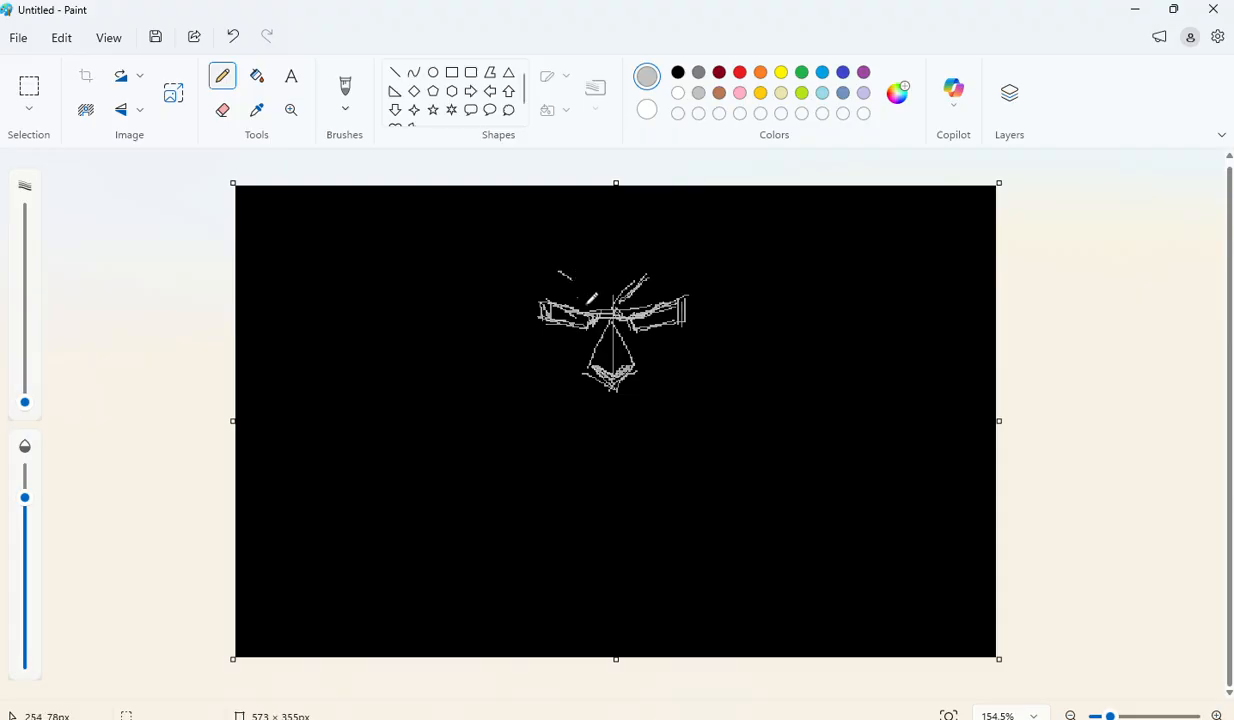
drag(556, 270, 595, 300)
key(ctrl+z)
drag(553, 277, 604, 299)
drag(615, 305, 676, 272)
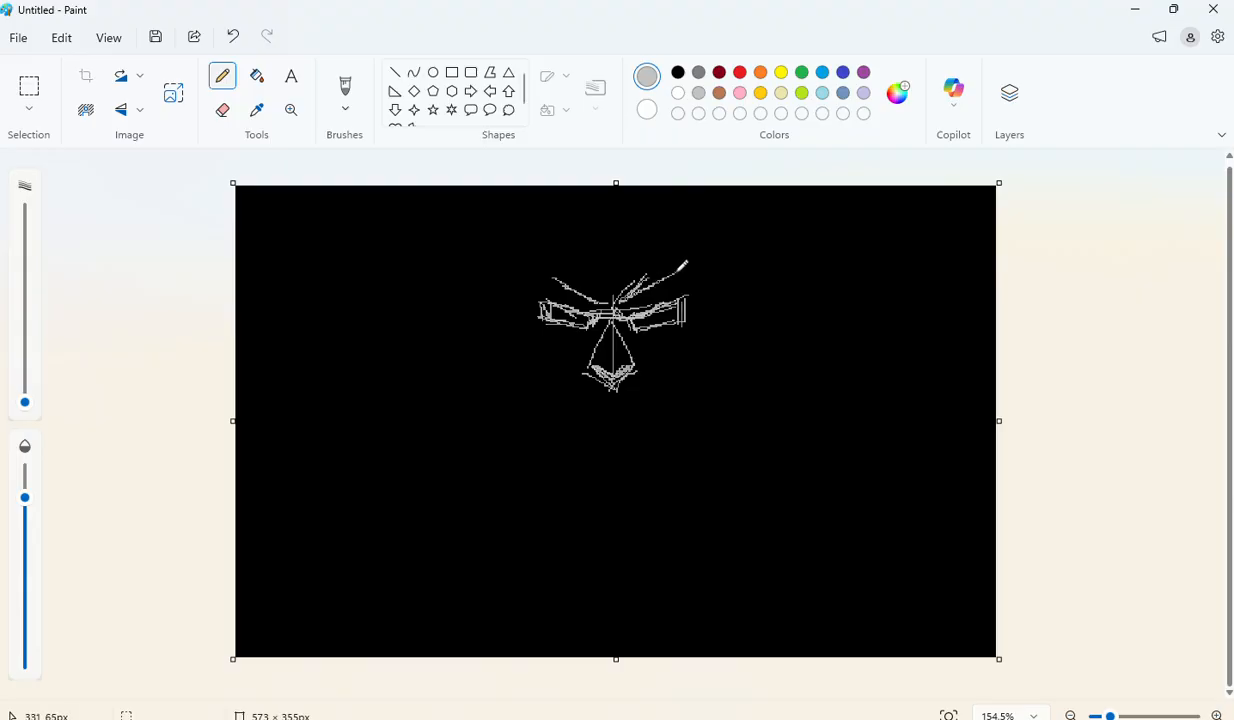
drag(541, 274, 563, 287)
drag(650, 285, 682, 268)
Step: Add slanted cheekbone lines under both eyes and vertical cheek lines on either side of the nose
drag(584, 328, 567, 346)
drag(652, 339, 660, 348)
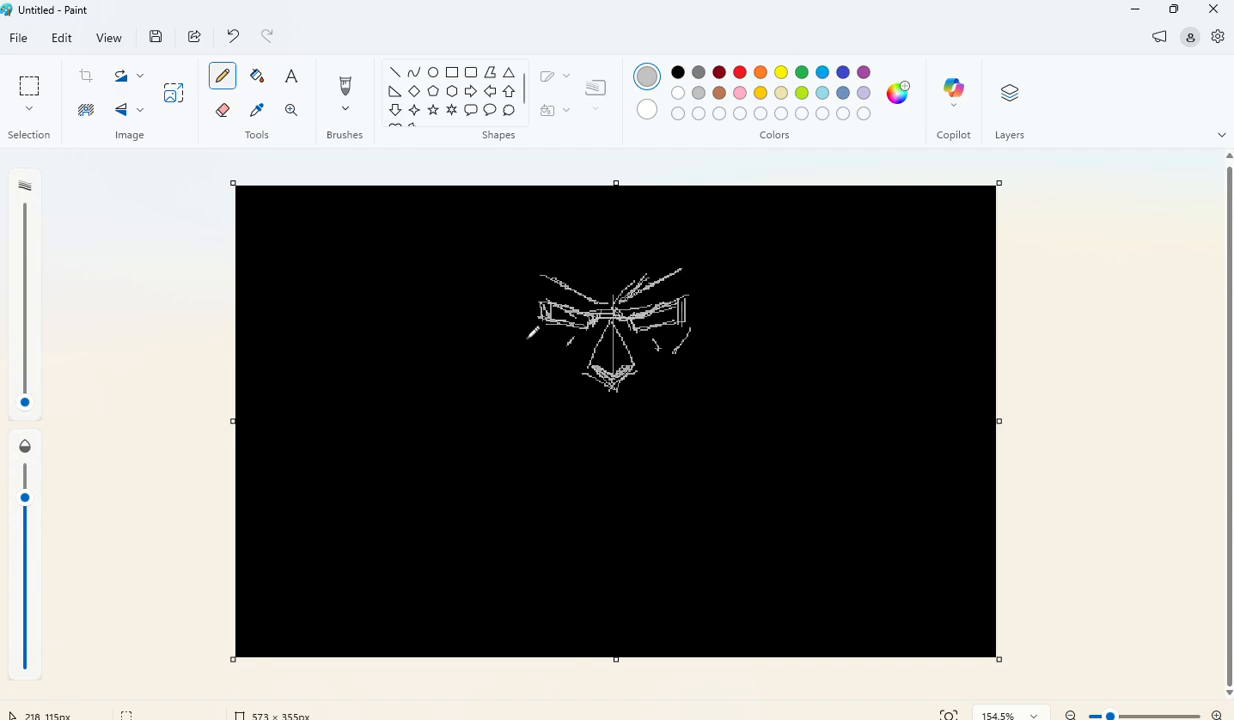
drag(524, 332, 562, 351)
drag(551, 355, 558, 394)
mouse_move(657, 357)
mouse_down()
mouse_move(648, 368)
mouse_move(672, 390)
mouse_move(705, 327)
mouse_up()
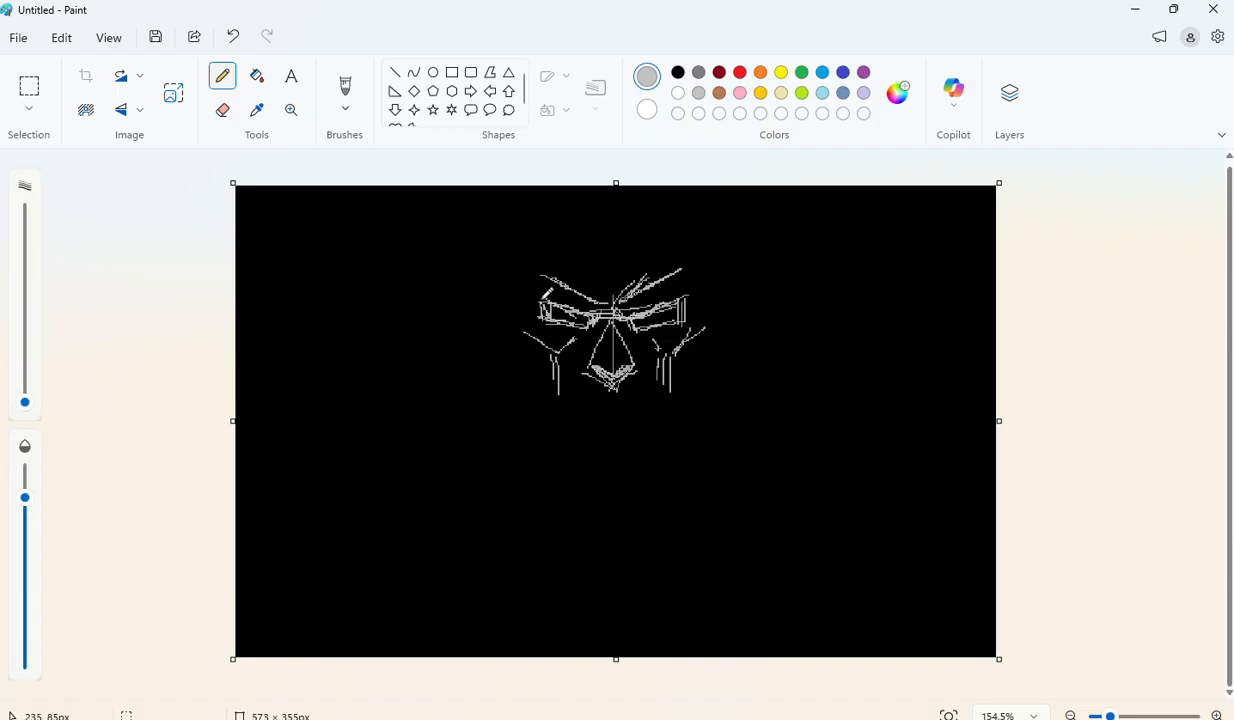
drag(543, 276, 526, 286)
click(539, 244)
Step: Sketch a trapezoid upper mouth shape below the nose and a horizontal line beneath it
mouse_move(580, 404)
mouse_down()
mouse_move(620, 406)
mouse_move(560, 411)
mouse_move(654, 399)
mouse_move(555, 425)
mouse_up()
drag(646, 404, 660, 422)
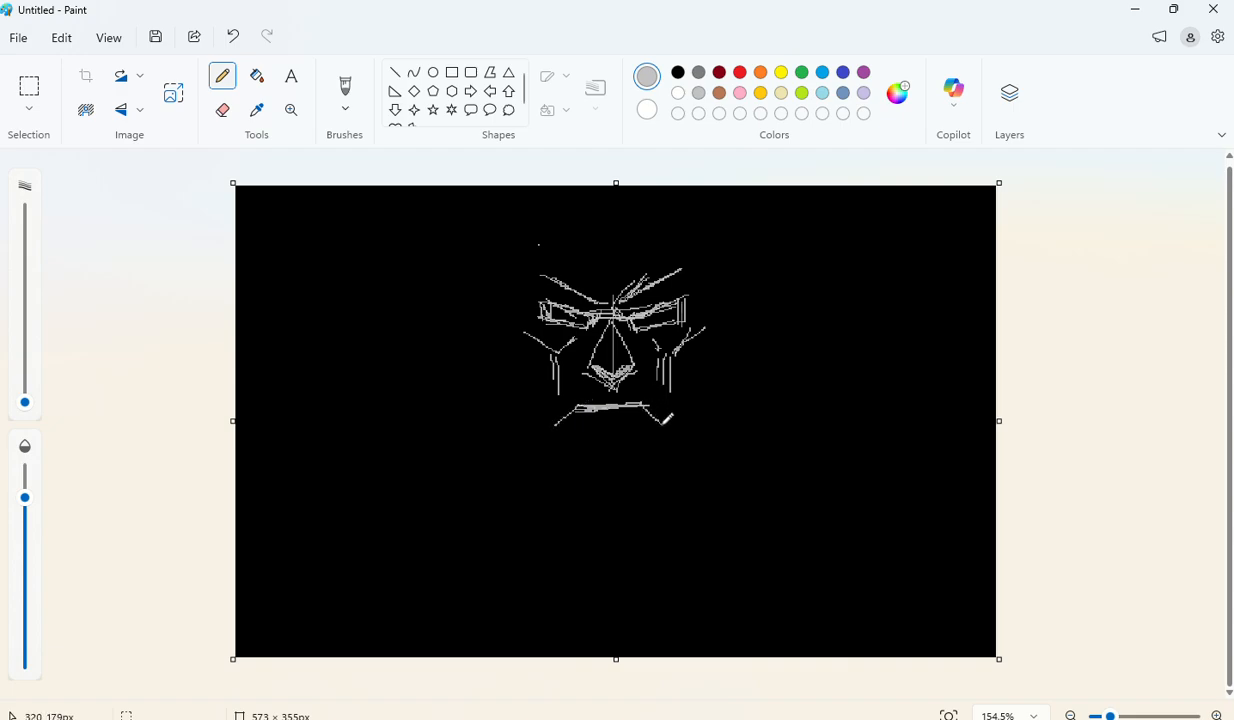
drag(555, 428, 660, 420)
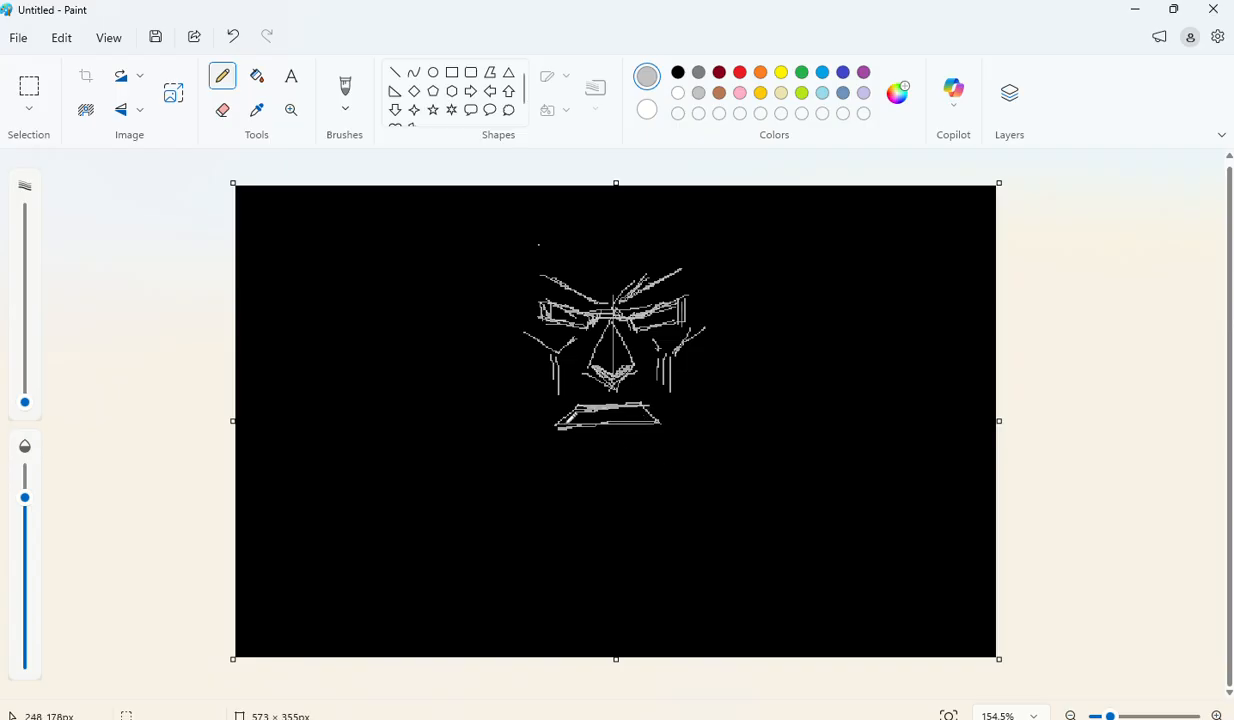
drag(595, 412, 668, 430)
mouse_move(576, 407)
mouse_down()
mouse_move(648, 403)
mouse_move(654, 424)
mouse_move(618, 441)
mouse_up()
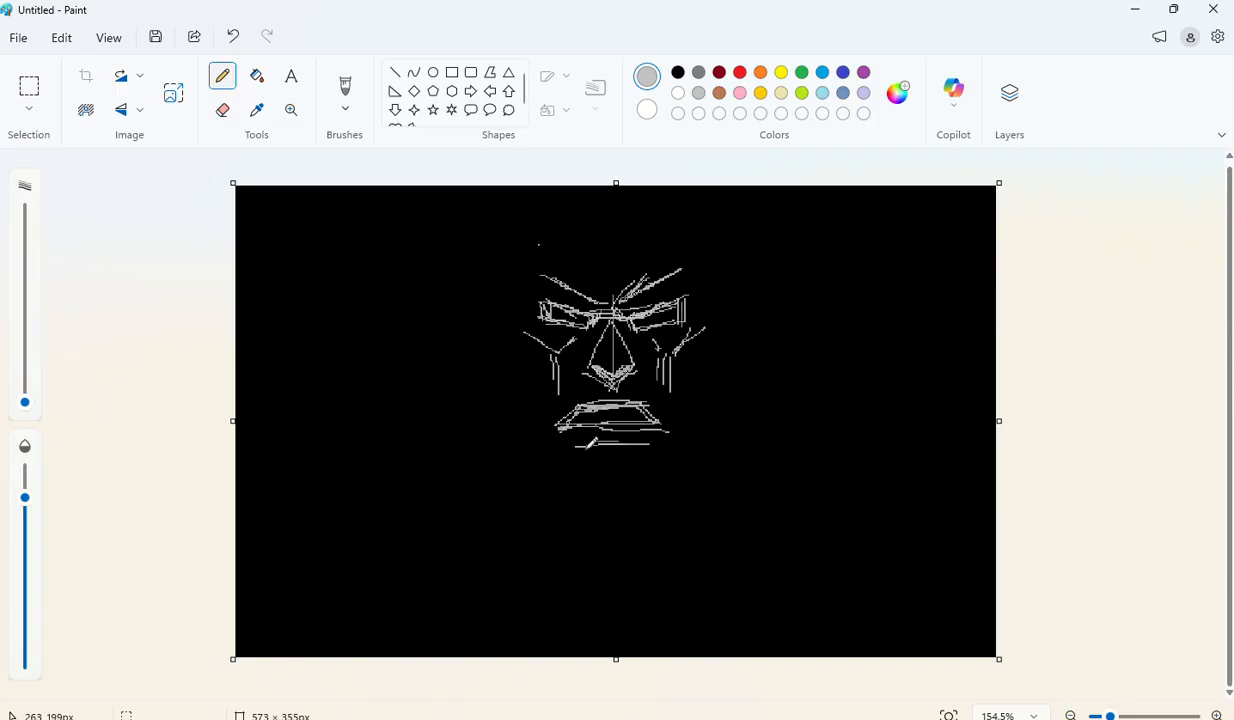
Step: Close the six-sided lower mouth shape with angled side strokes and a horizontal base line
mouse_move(568, 462)
mouse_down()
mouse_move(587, 448)
mouse_move(645, 459)
mouse_up()
drag(559, 465, 585, 474)
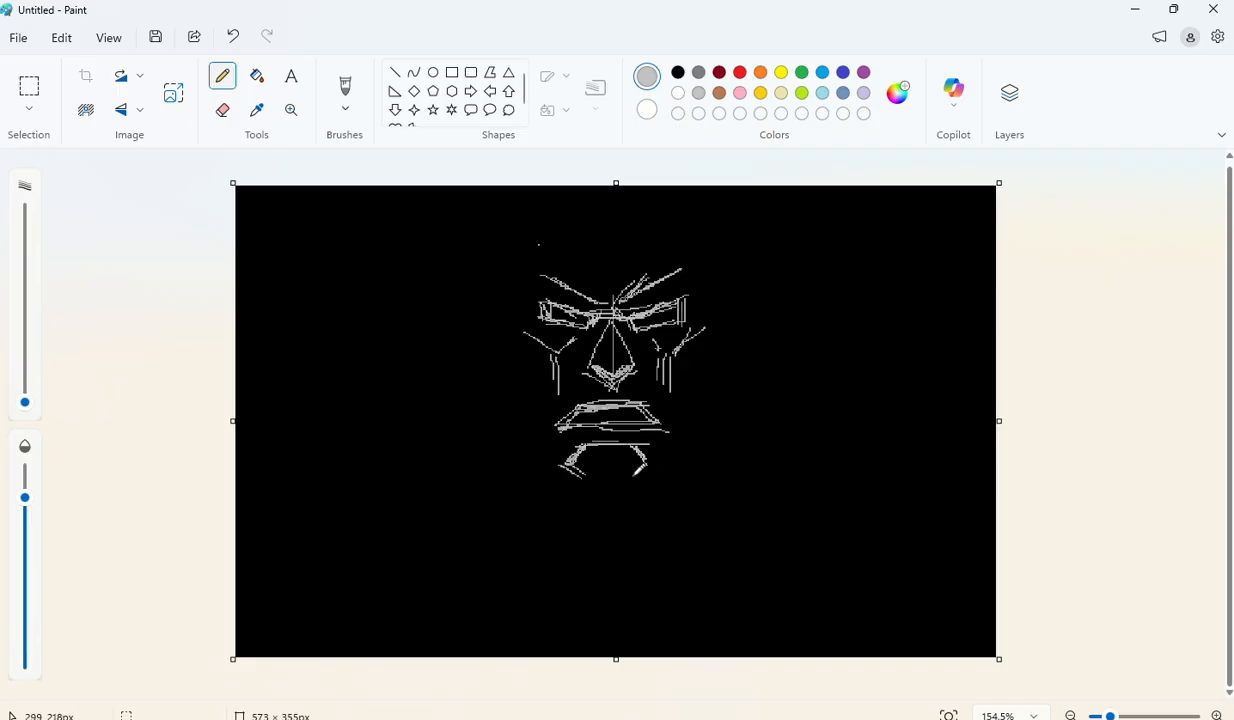
drag(633, 476, 671, 454)
drag(588, 482, 641, 478)
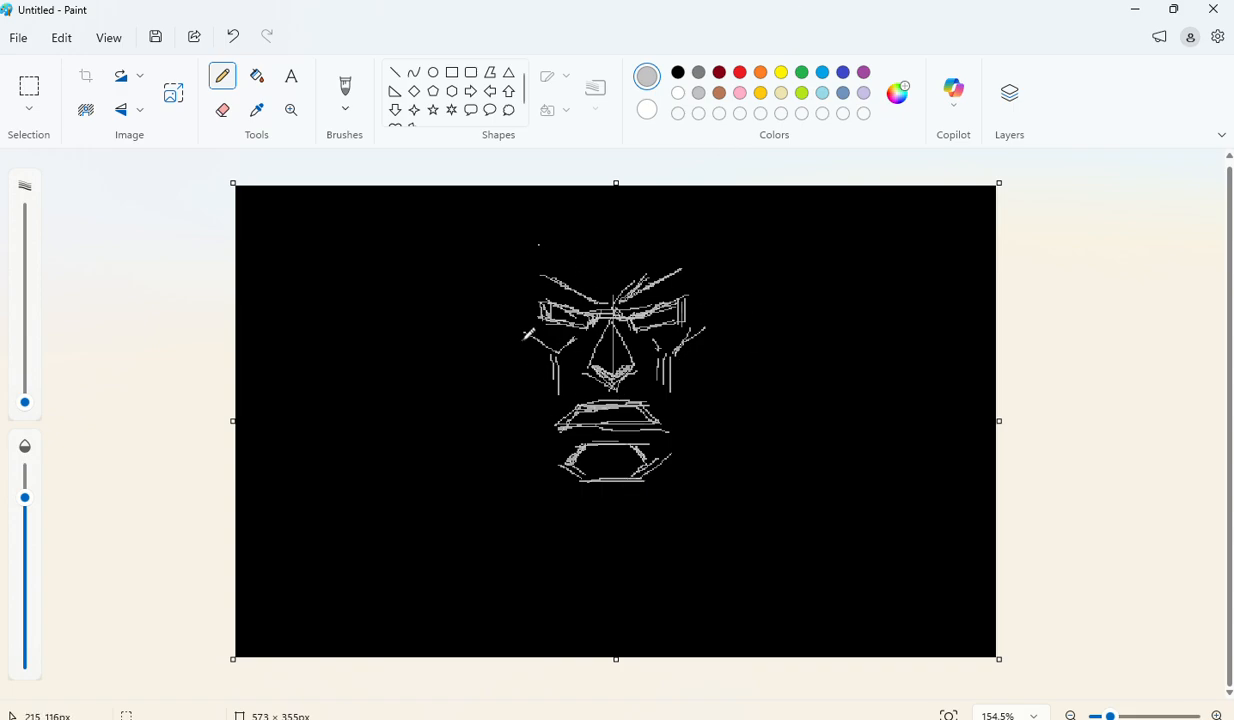
Step: Extend the left cheekbone line and draw near-vertical outer cheek lines on both sides of the face
drag(521, 336, 547, 352)
drag(517, 357, 520, 403)
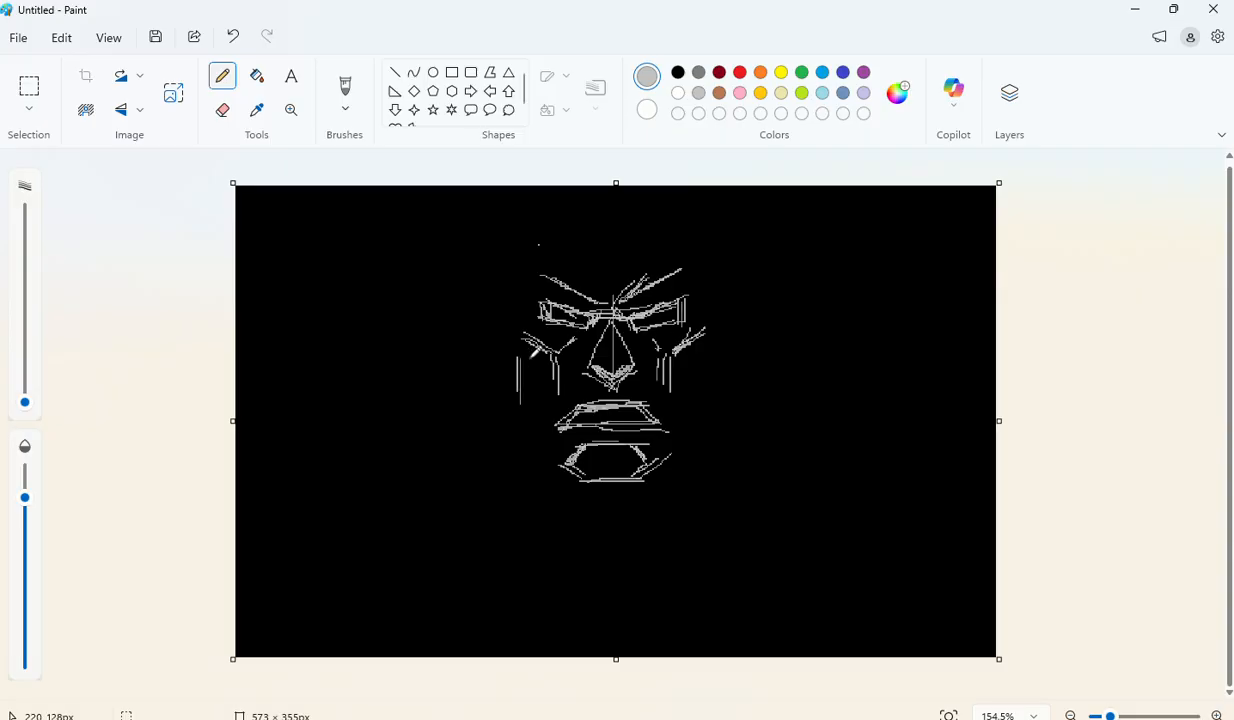
drag(705, 349, 697, 385)
drag(712, 342, 712, 390)
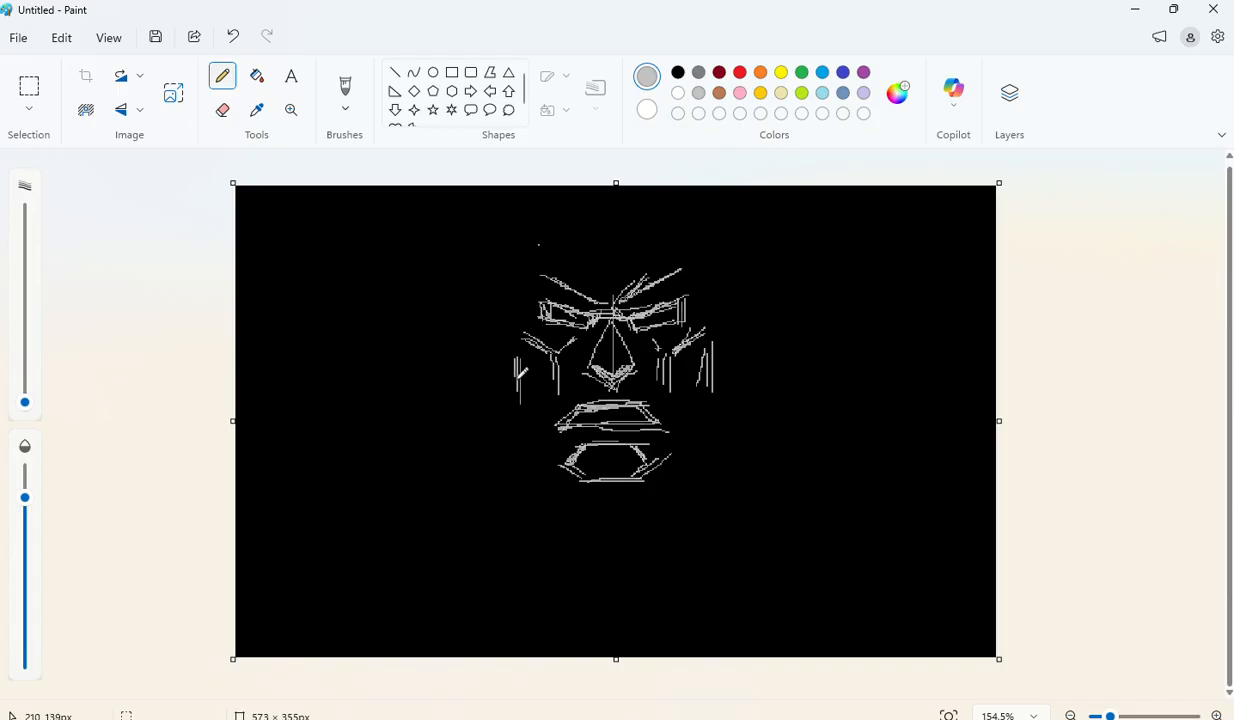
Step: Draw angular jawlines from the outer cheek lines down toward the lower mouth shape on both sides of the face
mouse_move(514, 357)
mouse_down()
mouse_move(515, 405)
mouse_move(542, 440)
mouse_move(535, 421)
mouse_up()
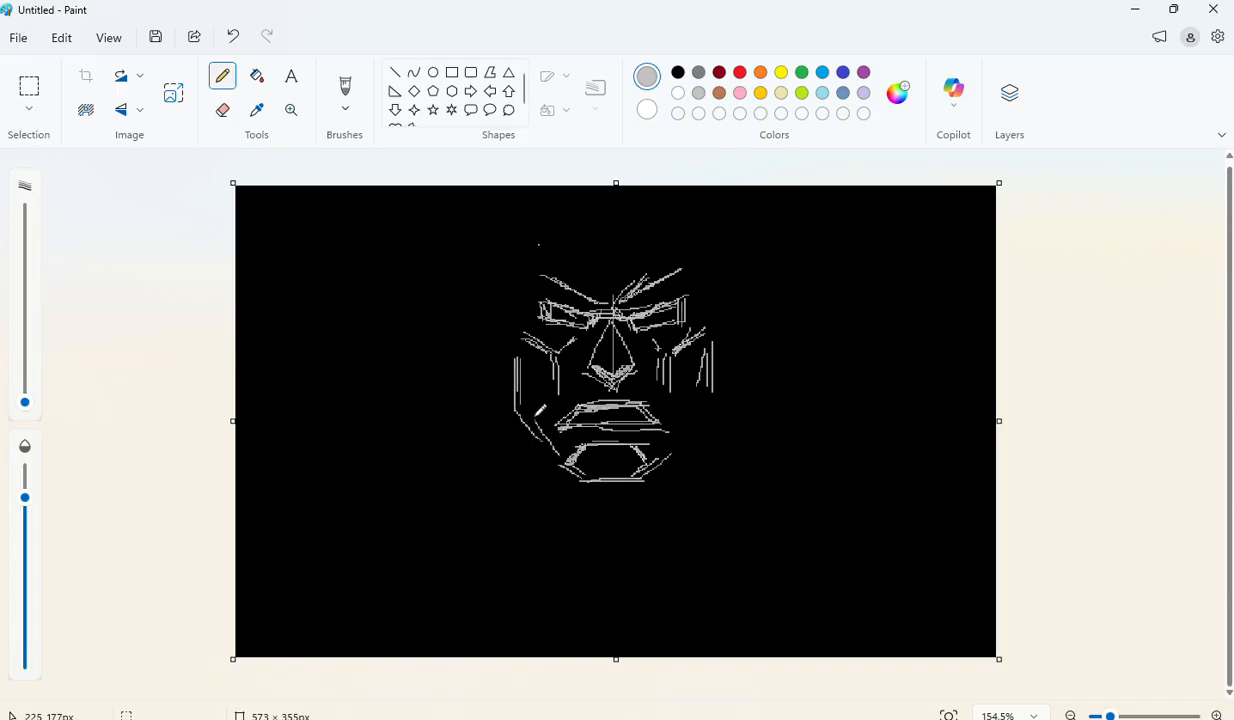
drag(515, 378, 508, 421)
drag(521, 417, 553, 456)
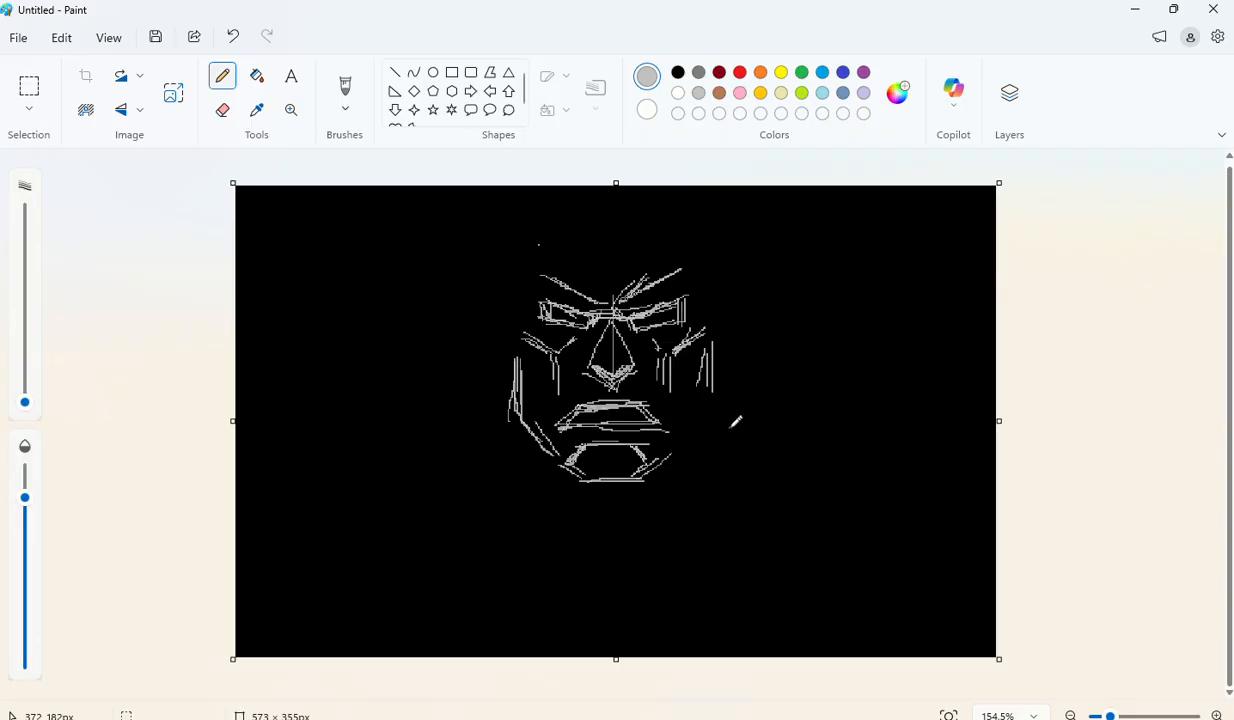
drag(711, 344, 702, 402)
drag(676, 453, 694, 425)
mouse_move(713, 356)
mouse_down()
mouse_move(708, 410)
mouse_move(699, 358)
mouse_up()
drag(700, 416, 685, 433)
scroll(692, 425, up, 1)
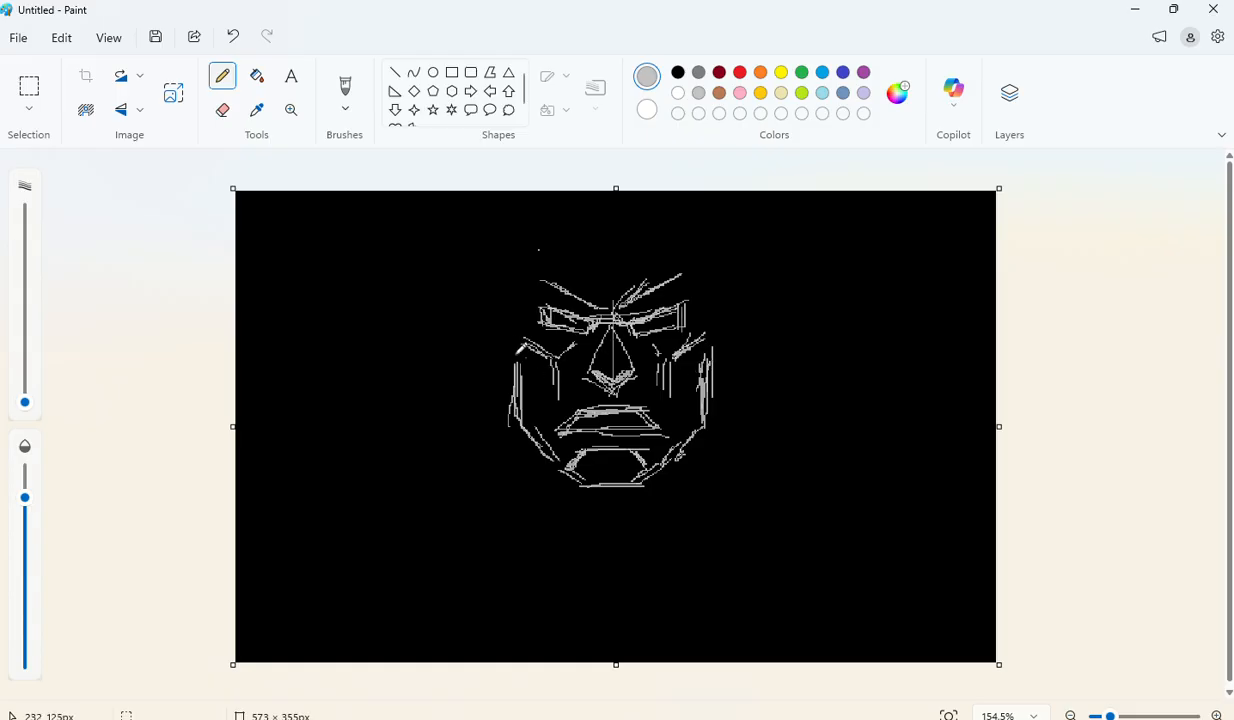
Step: Thicken the left cheekbone, extend the right inner cheek line to mouth level, and reinforce the outer cheek lines
drag(500, 336, 530, 348)
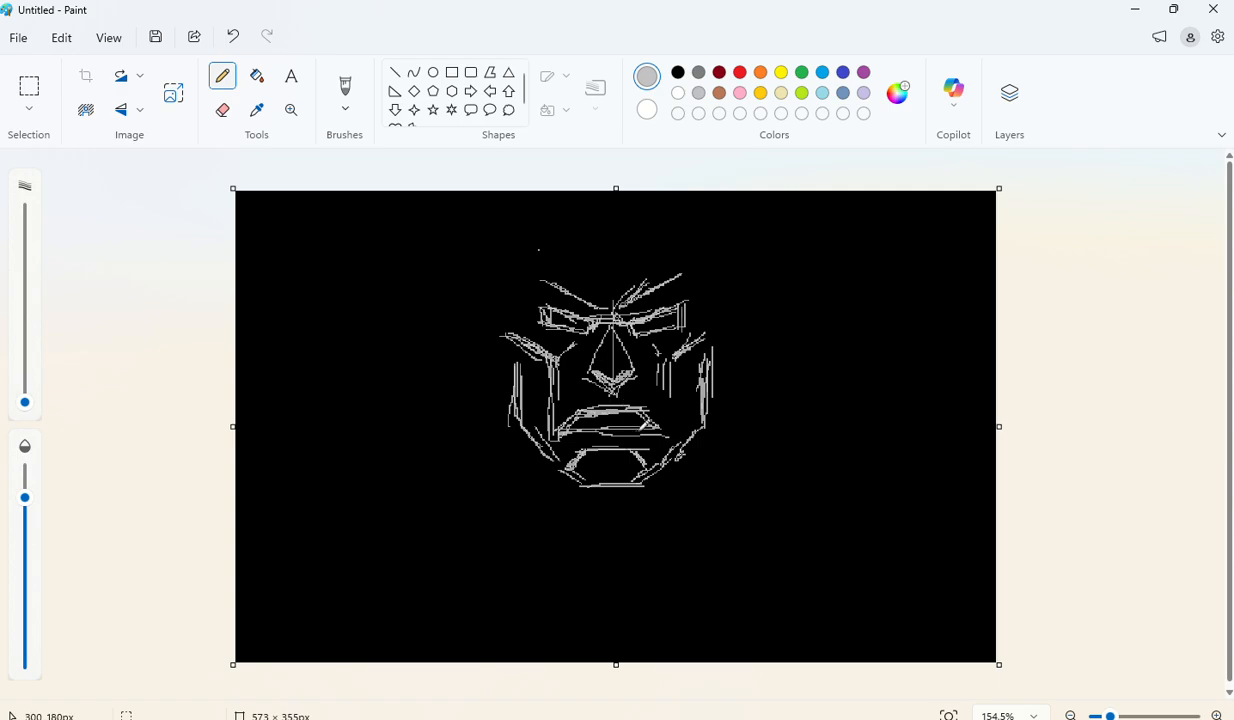
drag(672, 359, 668, 434)
drag(700, 391, 701, 430)
drag(509, 353, 511, 407)
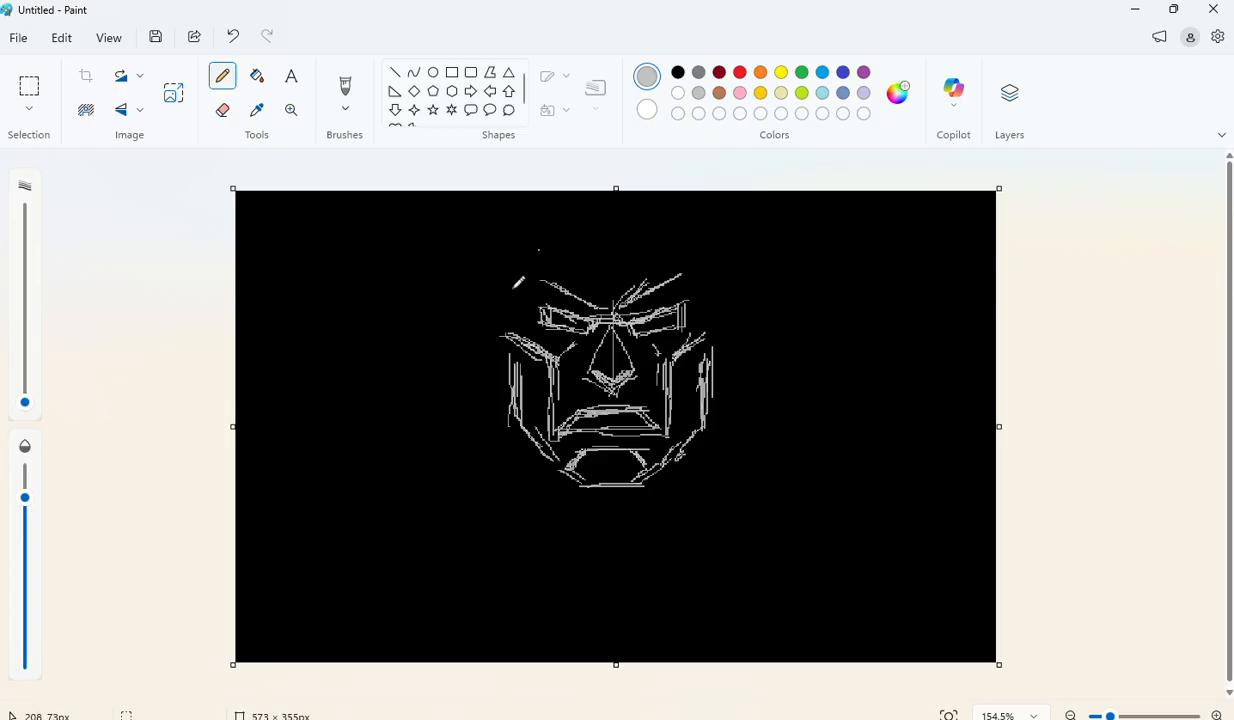
Step: Draw short vertical temple lines above the cheekbones on both sides of the face
drag(518, 291, 508, 323)
drag(712, 324, 718, 270)
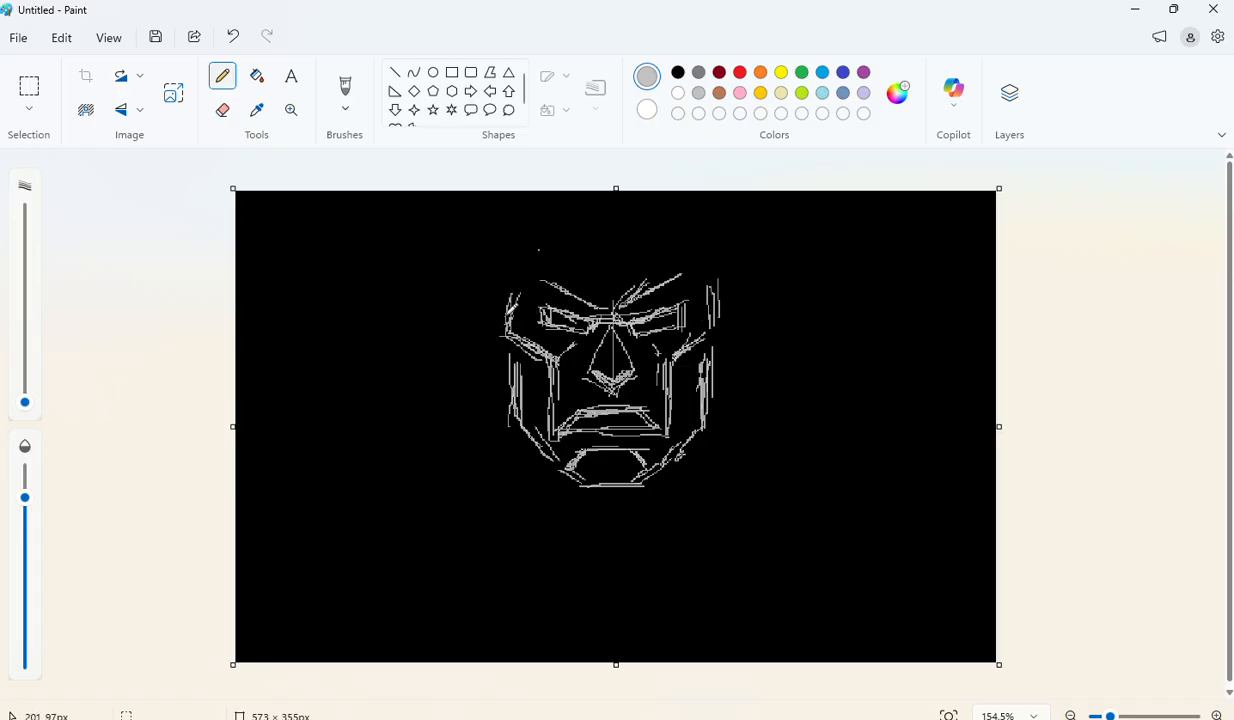
drag(498, 292, 505, 326)
Step: Switch the color to green and sketch the hood's left edge beside the temple with overlapping strokes, redoing the first one
click(801, 72)
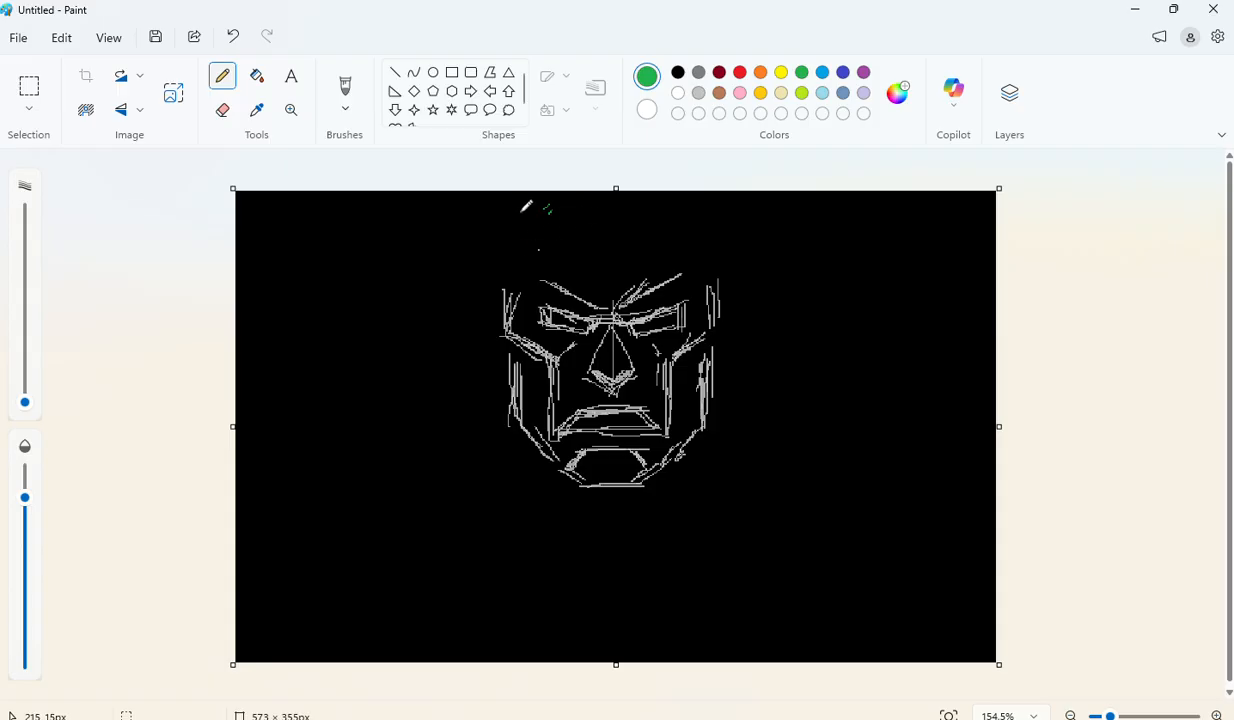
drag(485, 300, 471, 363)
key(ctrl+z)
drag(486, 290, 472, 350)
mouse_move(492, 272)
mouse_down()
mouse_move(462, 352)
mouse_move(472, 392)
mouse_up()
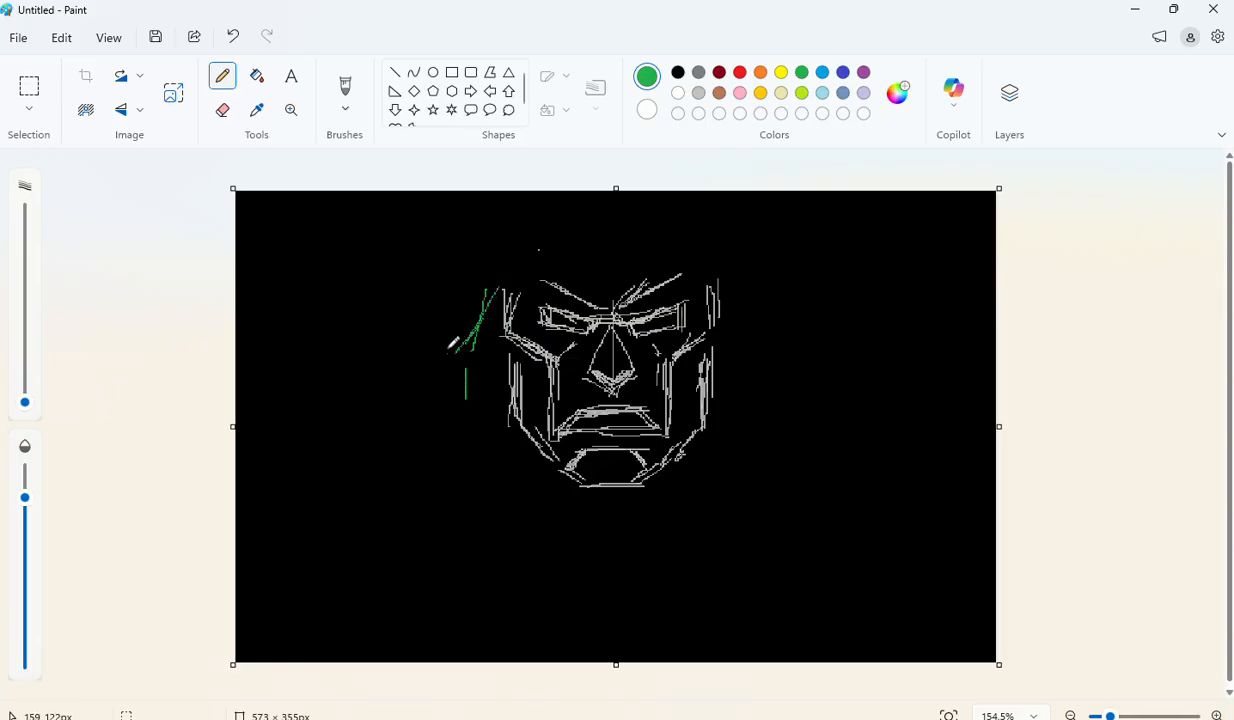
mouse_move(452, 344)
mouse_down()
mouse_move(491, 298)
mouse_move(461, 350)
mouse_up()
drag(455, 304, 470, 300)
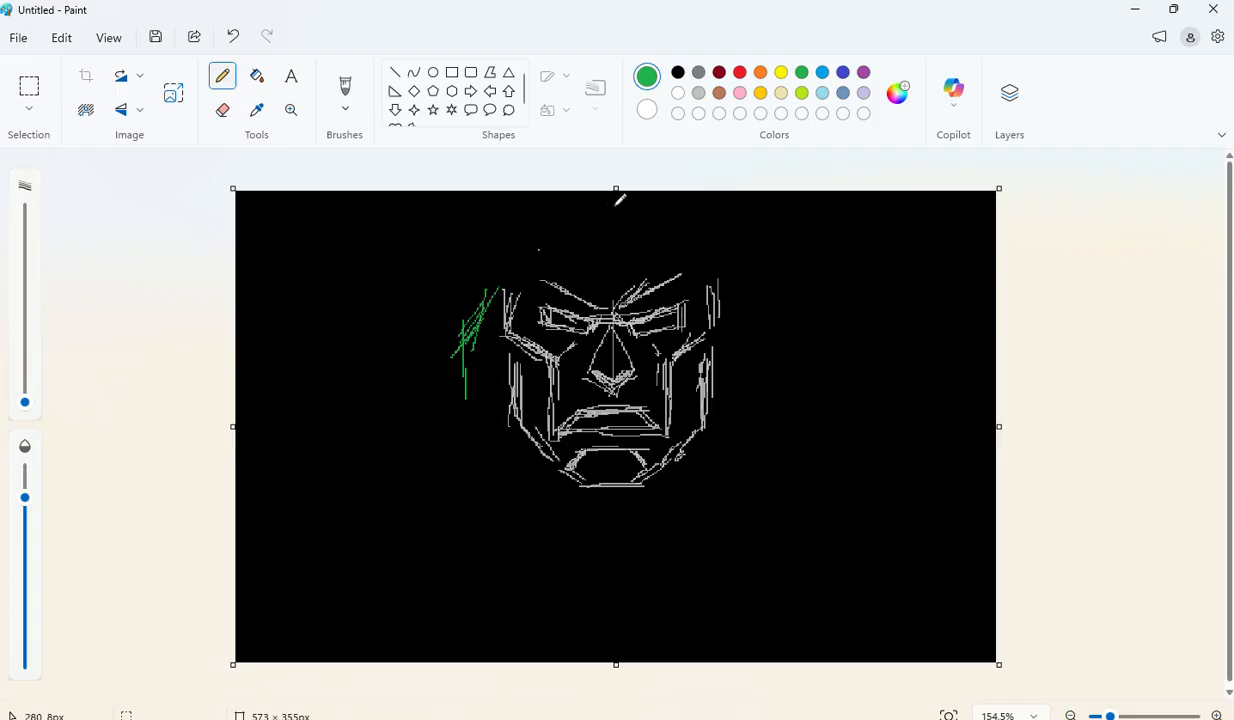
Step: Mark the hood's top center and the area below the chin in green, and curve the hood outline over both sides of the head
drag(601, 197, 614, 193)
mouse_move(636, 587)
mouse_down()
mouse_move(590, 601)
mouse_move(653, 604)
mouse_move(597, 606)
mouse_move(630, 619)
mouse_move(607, 598)
mouse_up()
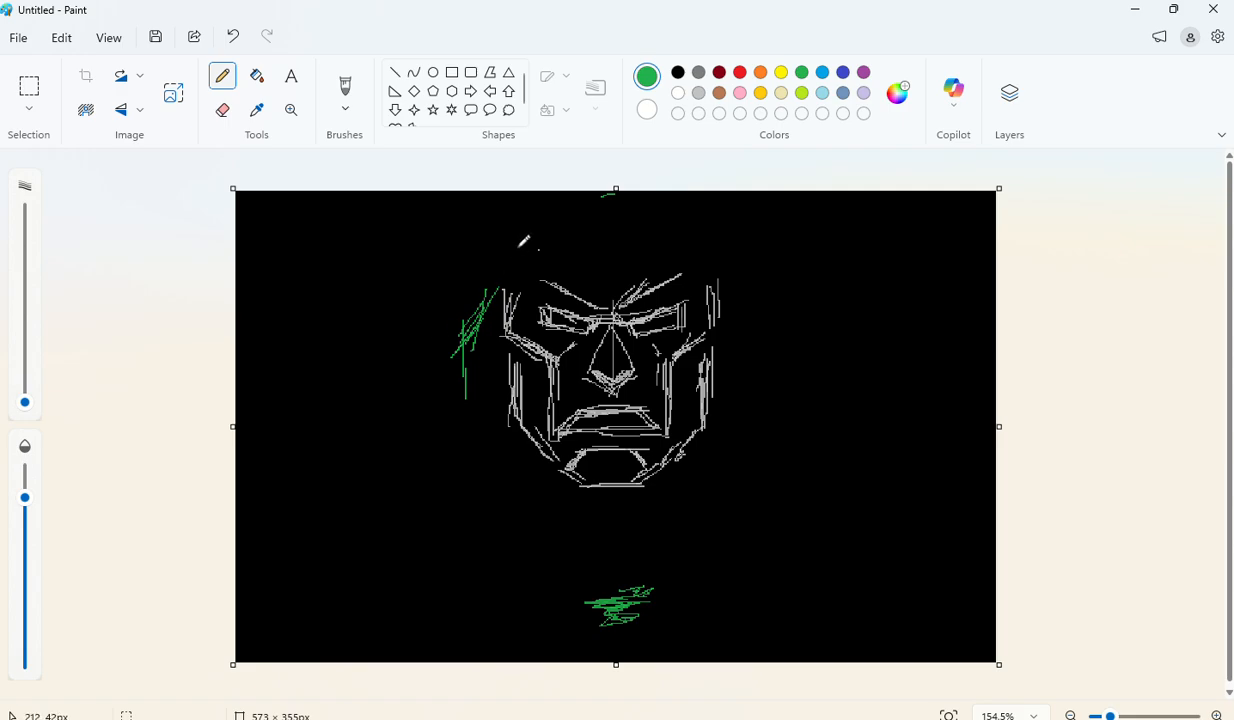
drag(516, 248, 494, 308)
drag(519, 255, 466, 316)
mouse_move(518, 237)
mouse_down()
mouse_move(598, 186)
mouse_move(615, 192)
mouse_up()
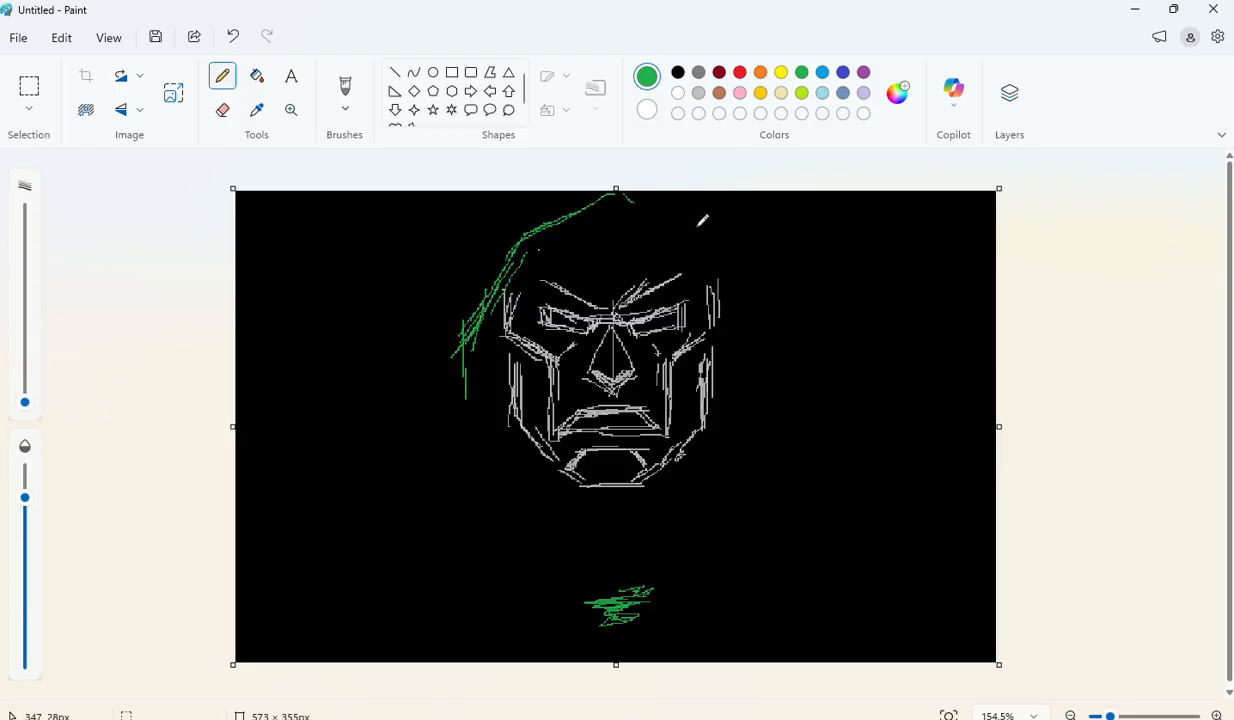
drag(663, 202, 712, 286)
mouse_move(667, 205)
mouse_down()
mouse_move(706, 243)
mouse_move(682, 213)
mouse_move(718, 265)
mouse_move(732, 242)
mouse_move(728, 257)
mouse_move(713, 250)
mouse_move(720, 297)
mouse_up()
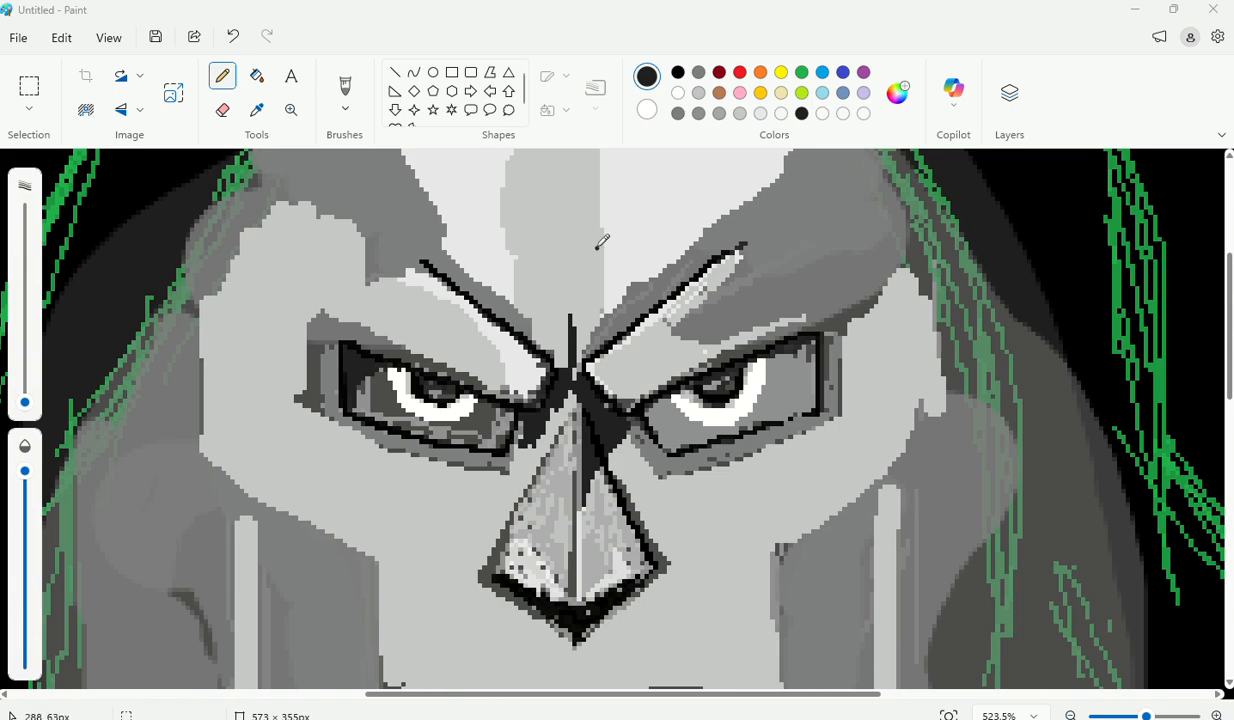
Step: Mix a slightly lighter shade of the current dark gray as the drawing color
scroll(556, 240, down, 3)
scroll(594, 300, up, 4)
scroll(594, 300, up, 1)
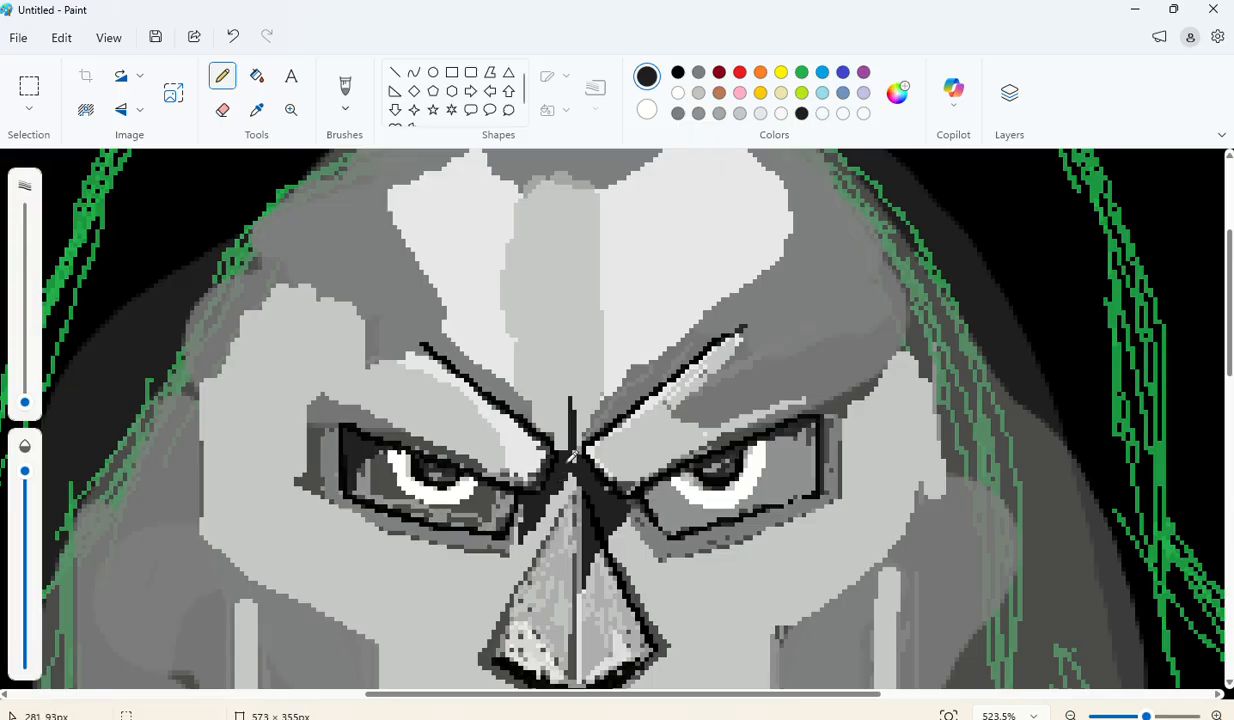
scroll(553, 400, up, 2)
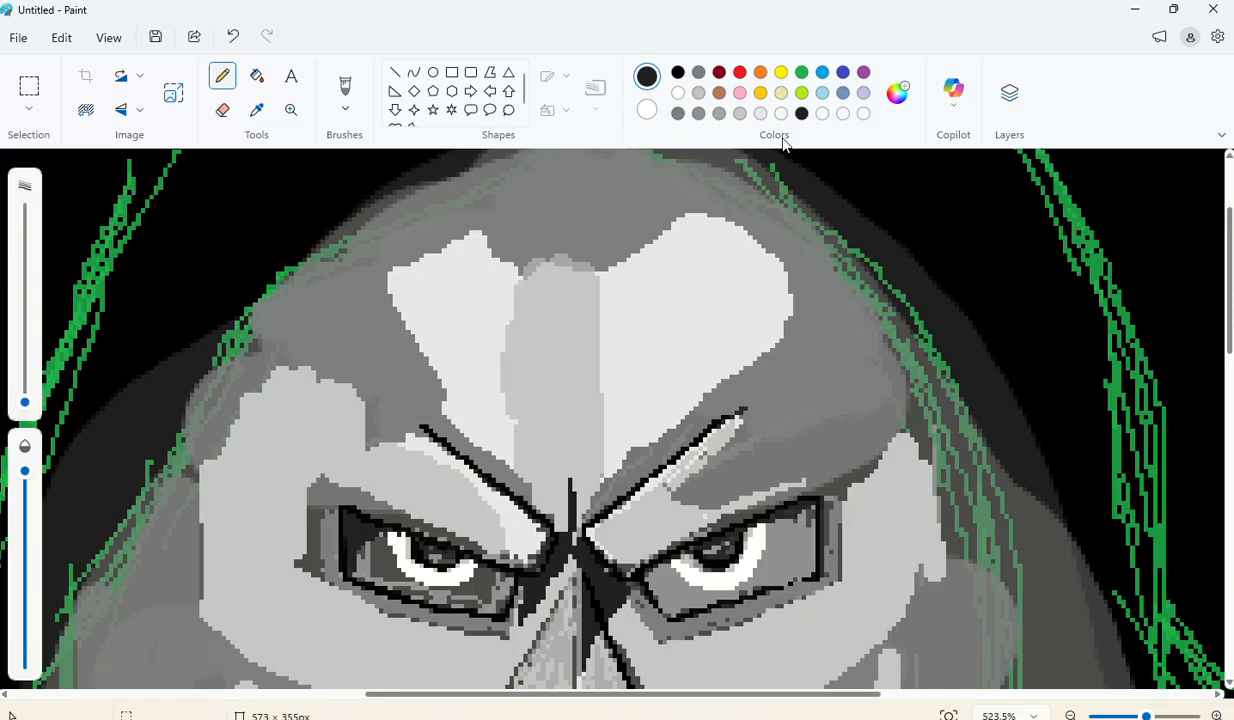
click(898, 96)
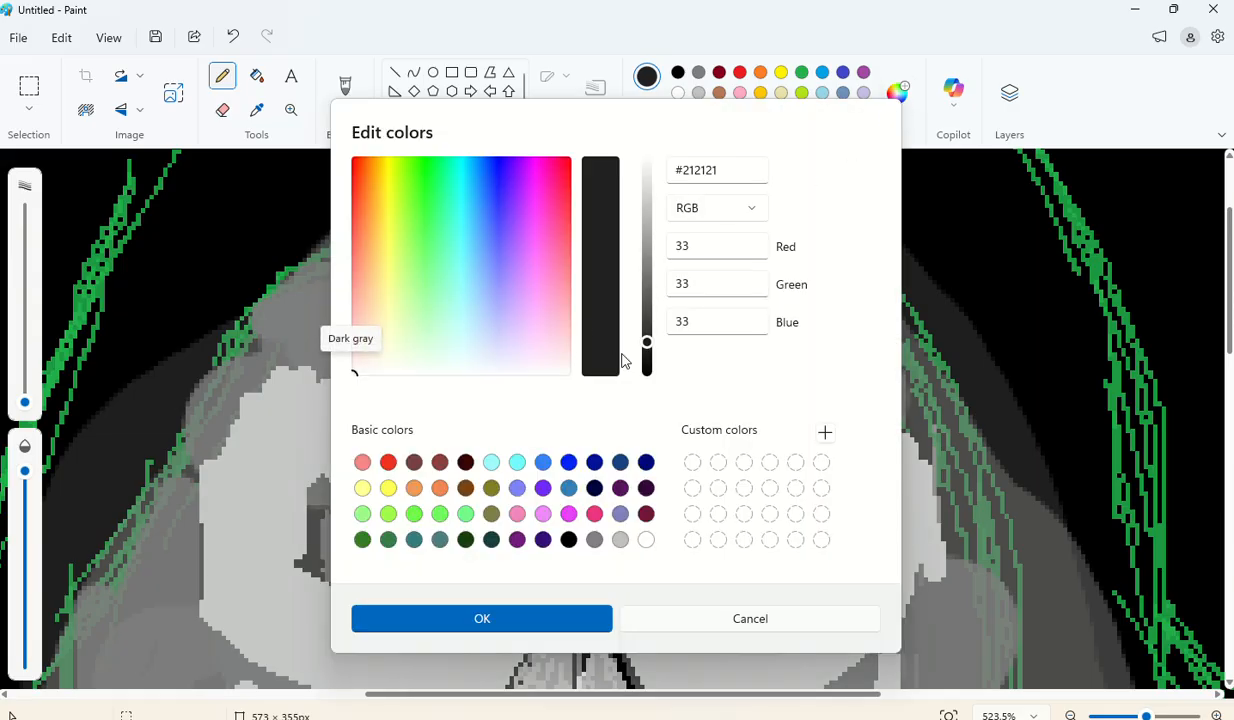
drag(651, 352, 649, 334)
click(482, 618)
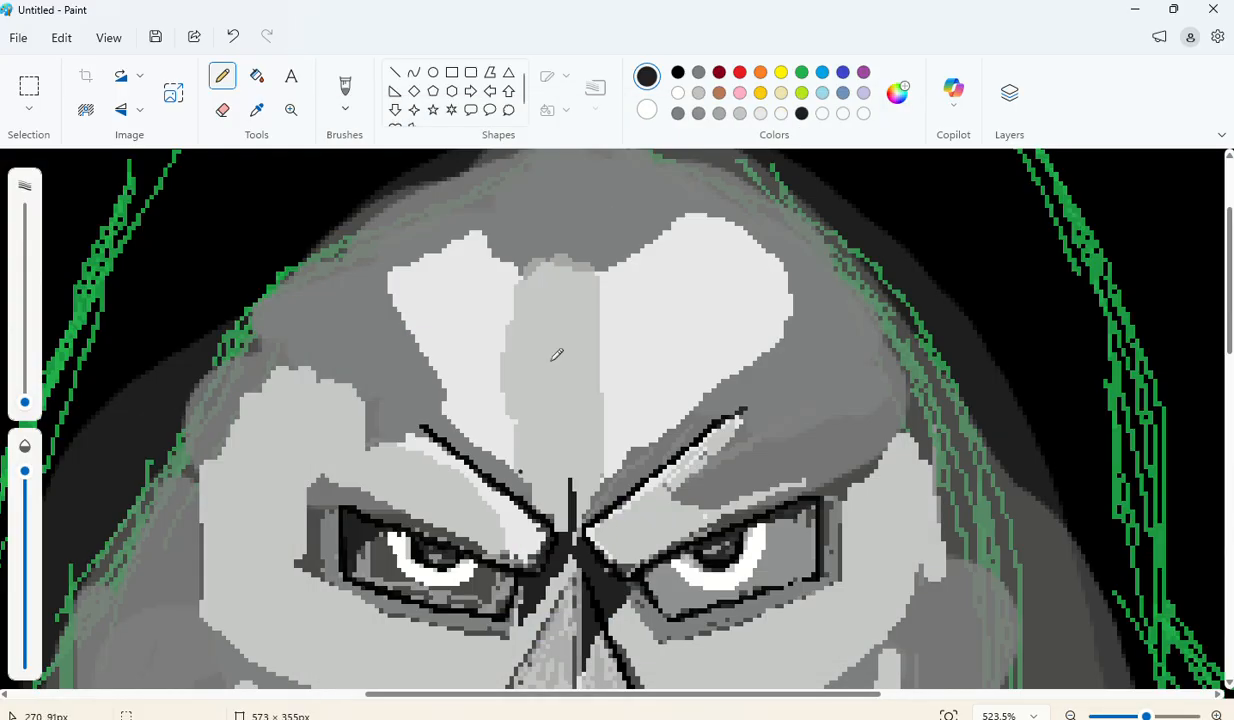
Step: Set the pencil size to 12 px and paint a dark gray band along the top of the forehead and down its left side
drag(25, 402, 25, 380)
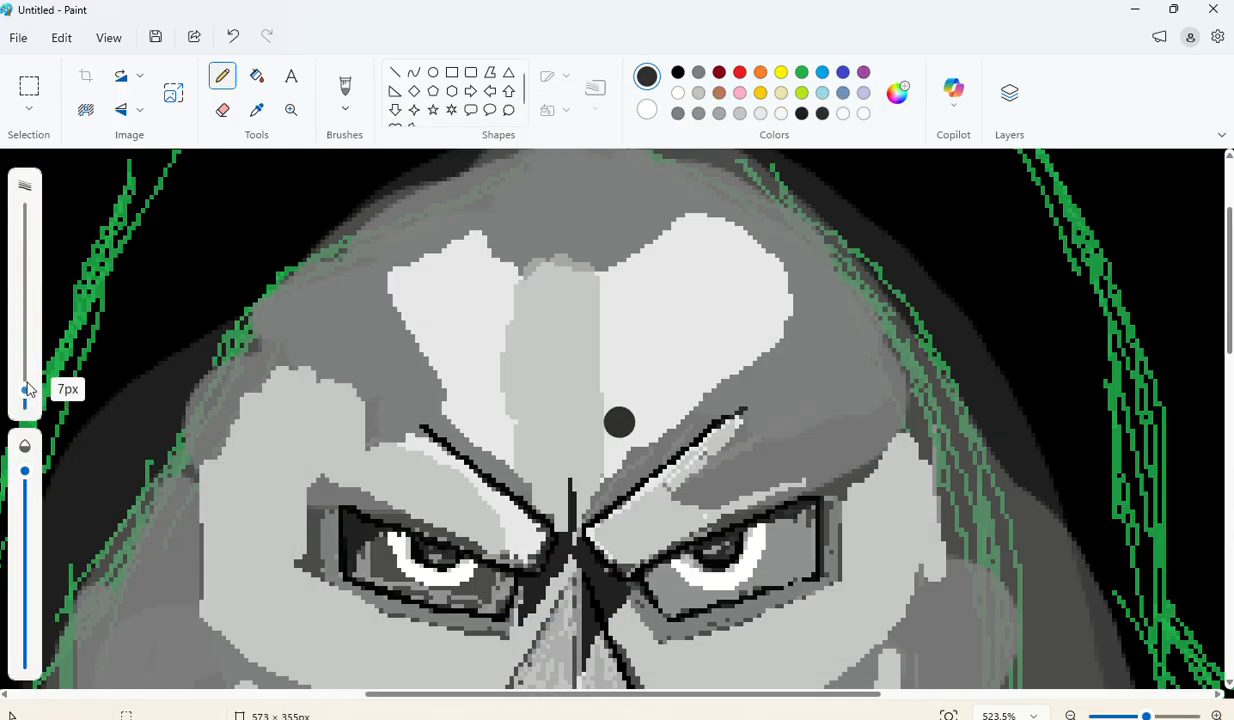
scroll(300, 285, up, 2)
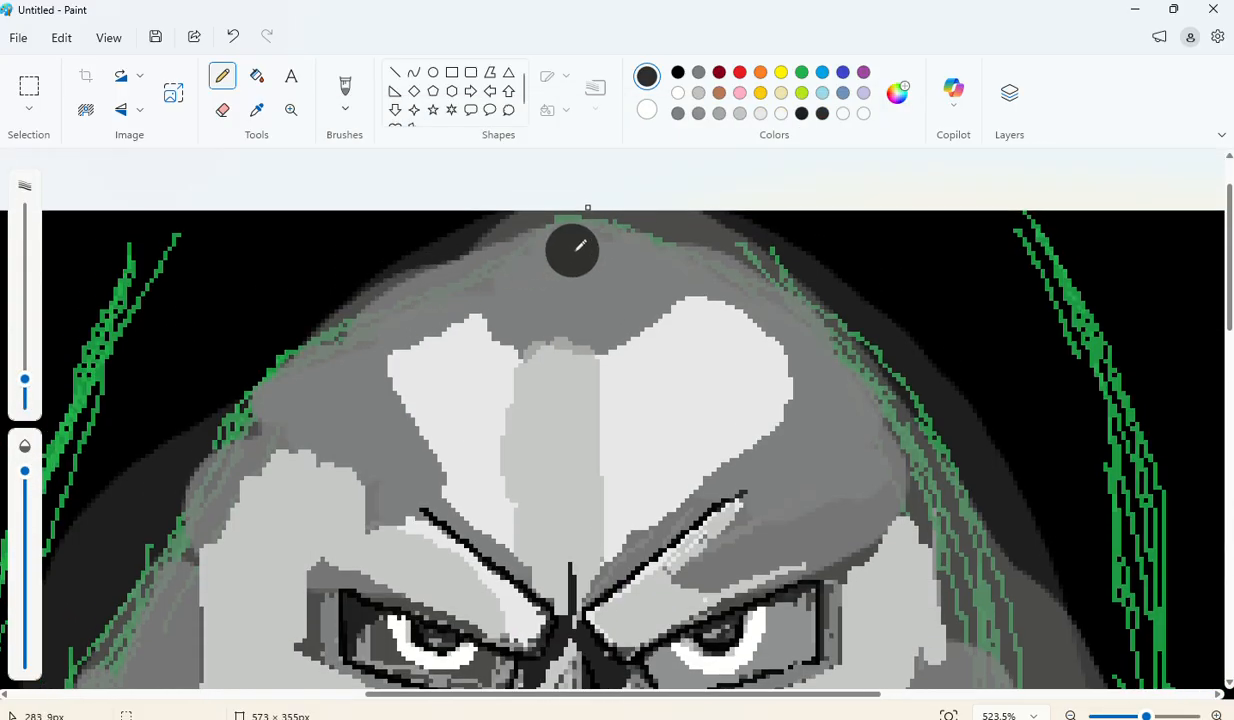
mouse_move(579, 244)
mouse_down()
mouse_move(590, 250)
mouse_move(563, 266)
mouse_move(485, 266)
mouse_move(392, 290)
mouse_move(315, 386)
mouse_move(292, 388)
mouse_up()
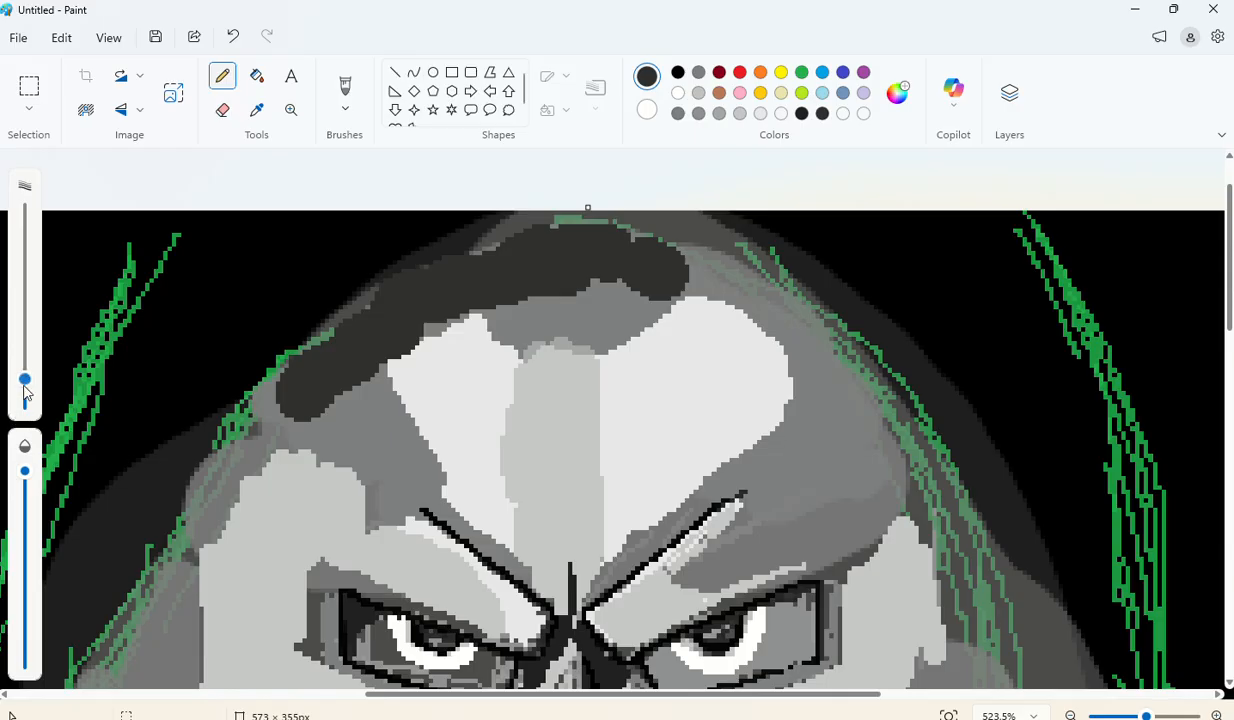
Step: Mix the near-white color #F2F2F2 and dab a highlight on the right half of the forehead with a smaller pencil size
mouse_move(27, 393)
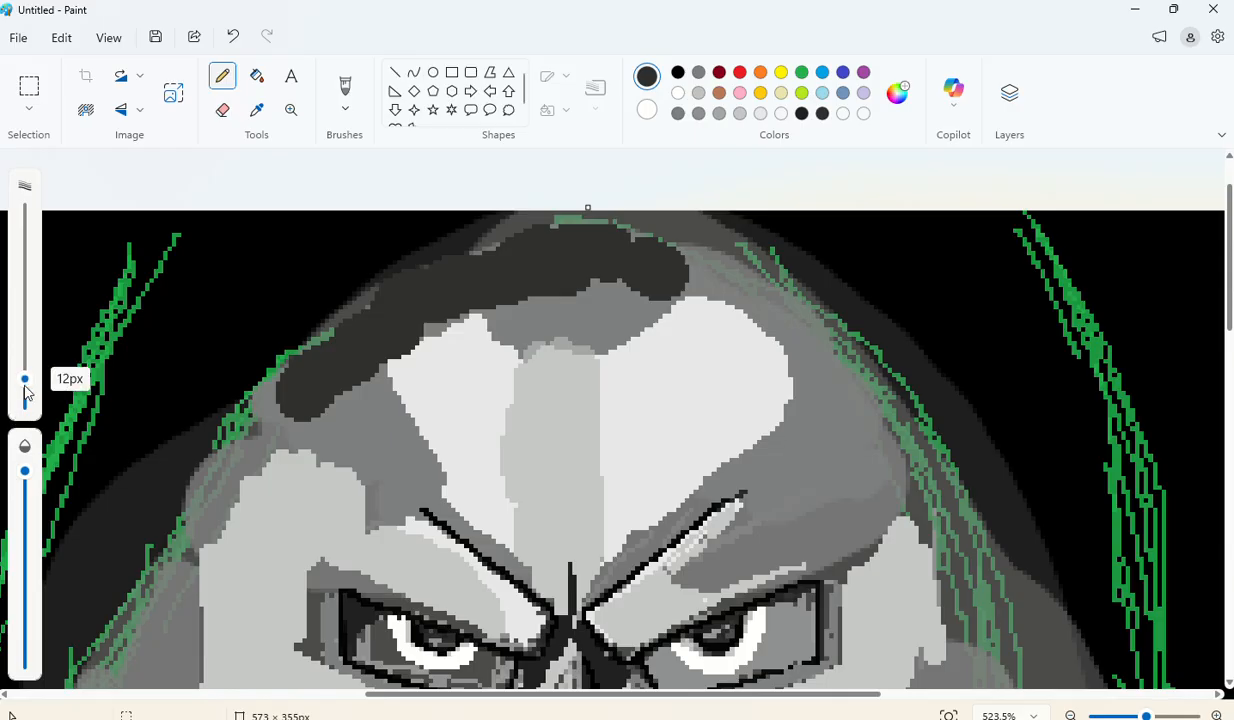
click(740, 114)
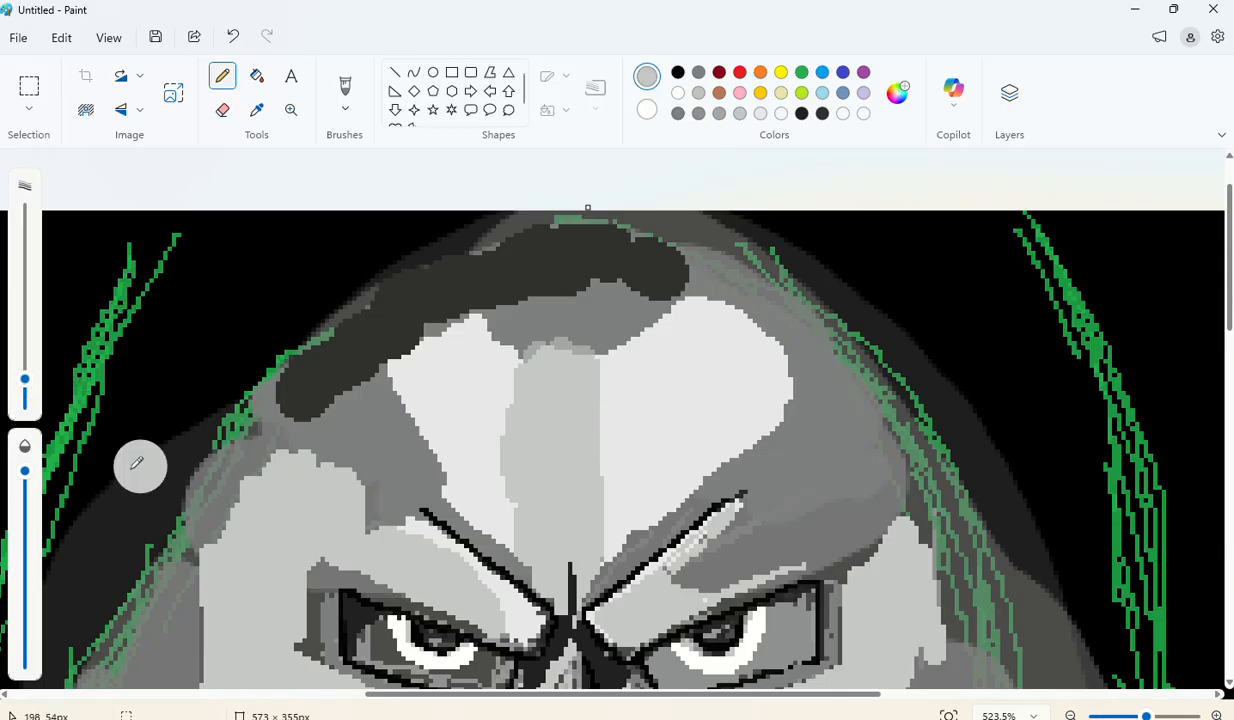
click(762, 114)
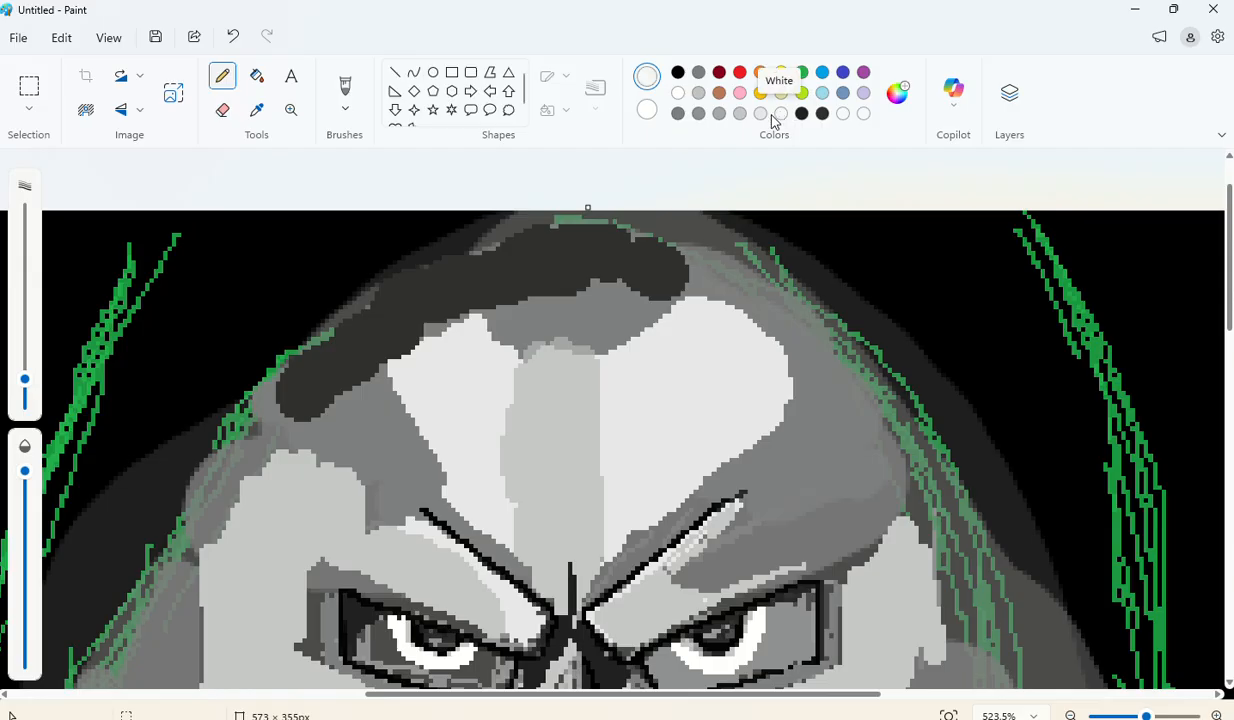
click(898, 93)
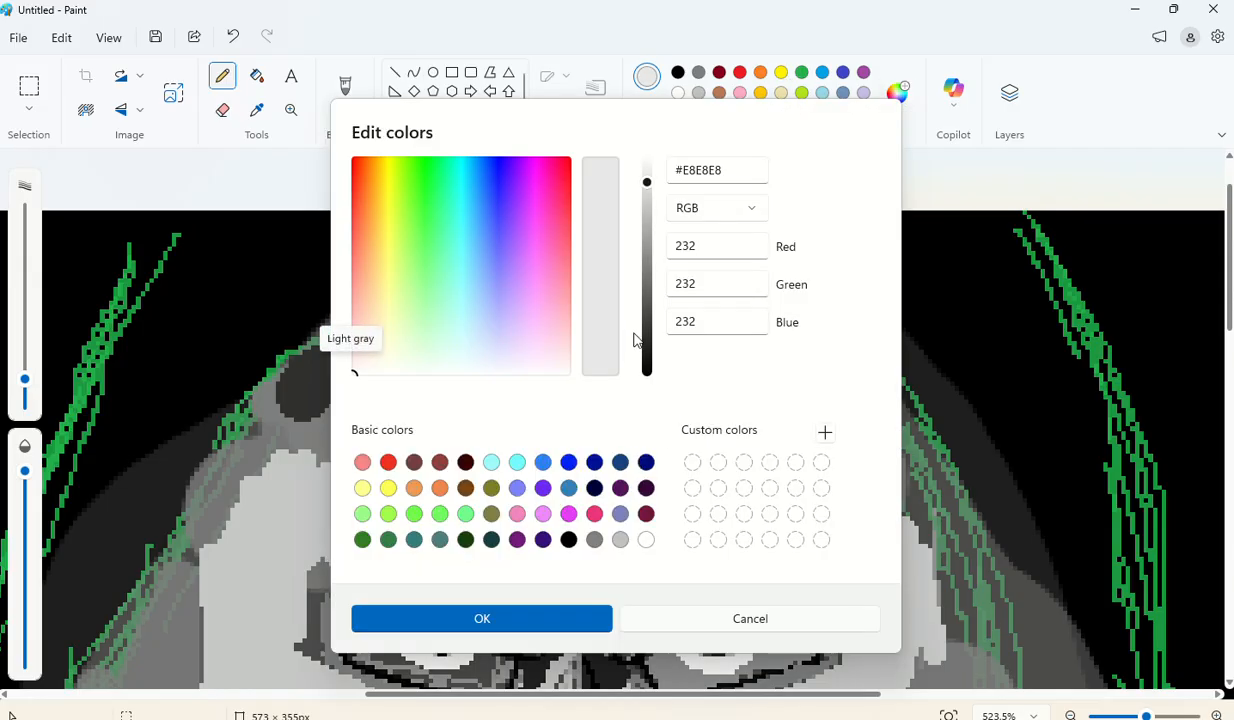
drag(652, 190, 653, 183)
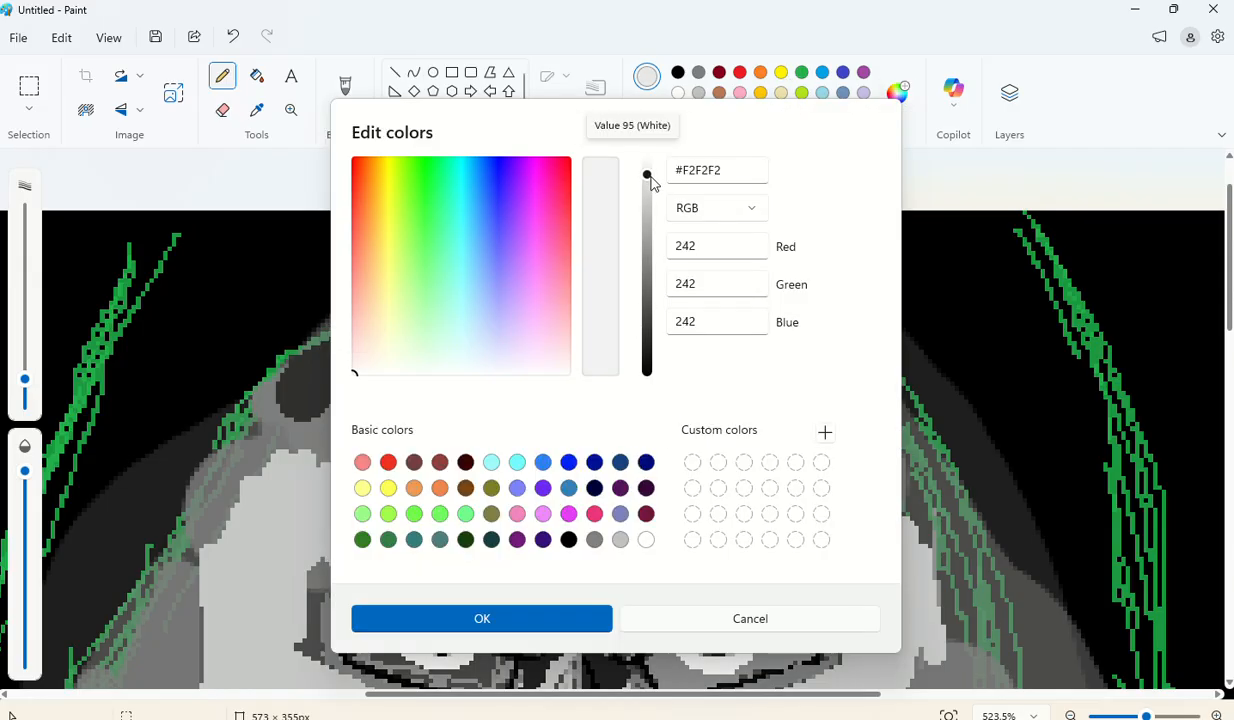
click(482, 618)
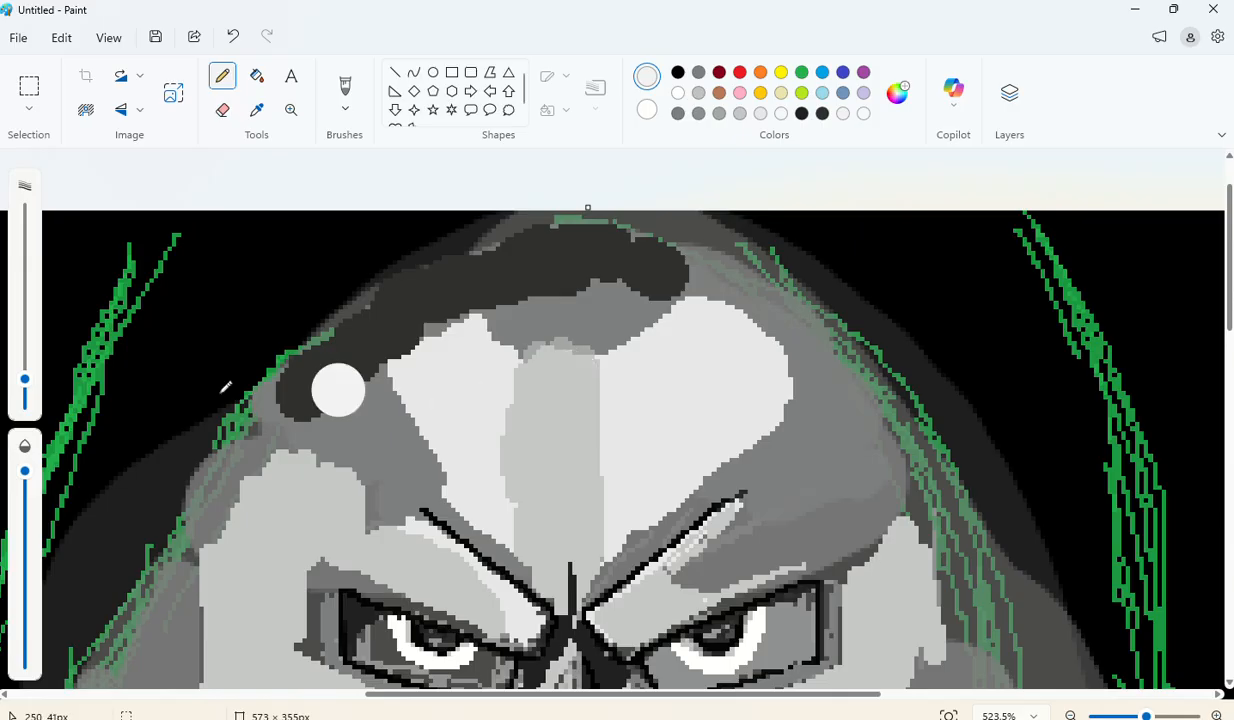
click(25, 393)
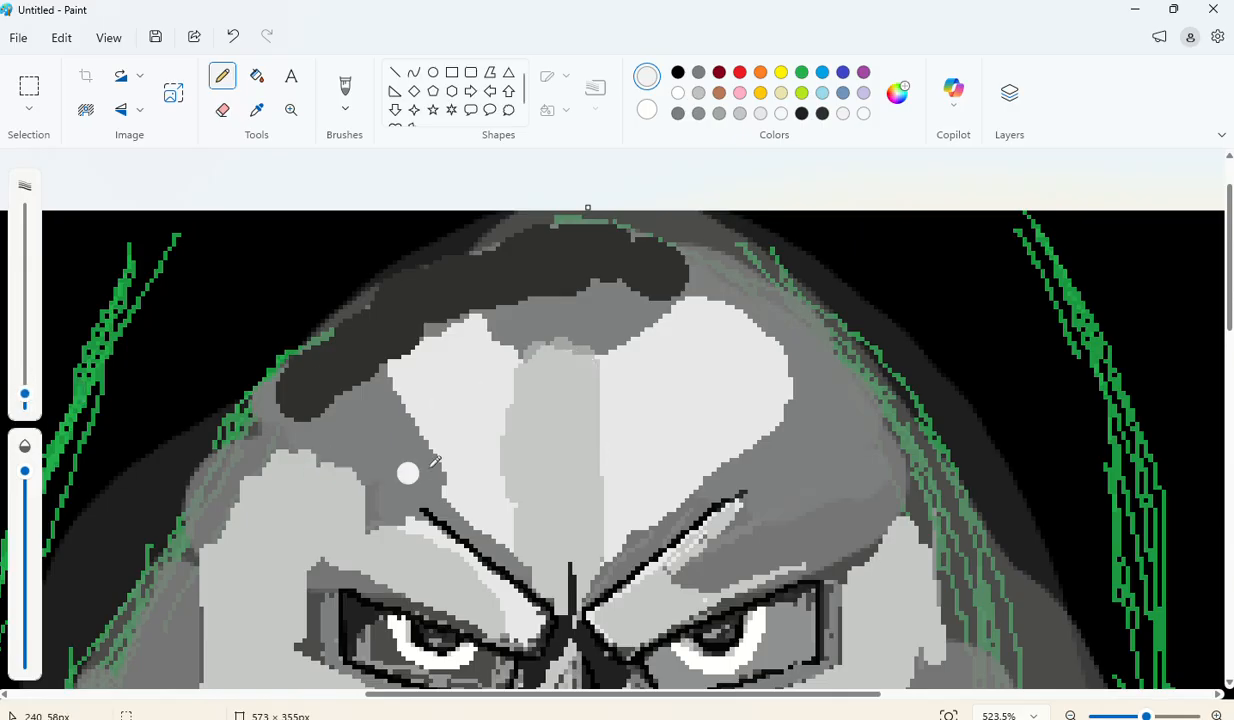
click(637, 408)
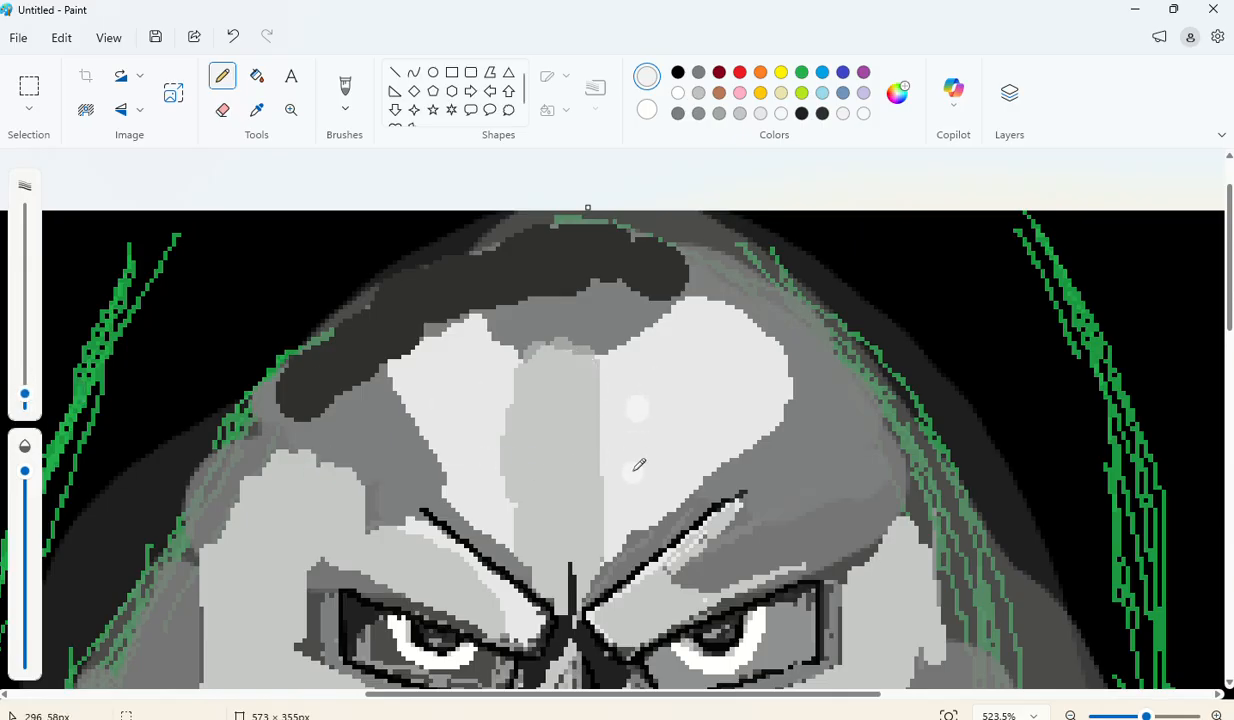
Step: Pick a light gray and fill the left eye's dark area around the white ring with it
scroll(284, 410, down, 5)
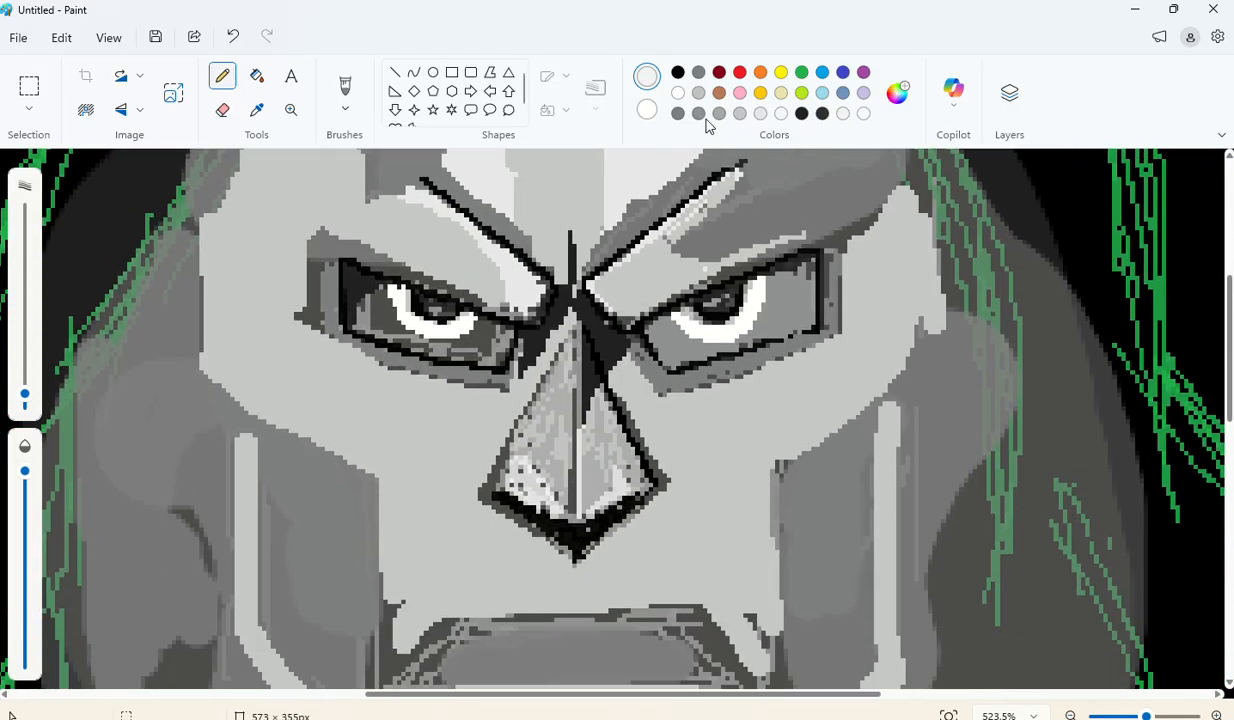
click(701, 113)
scroll(383, 410, up, 3)
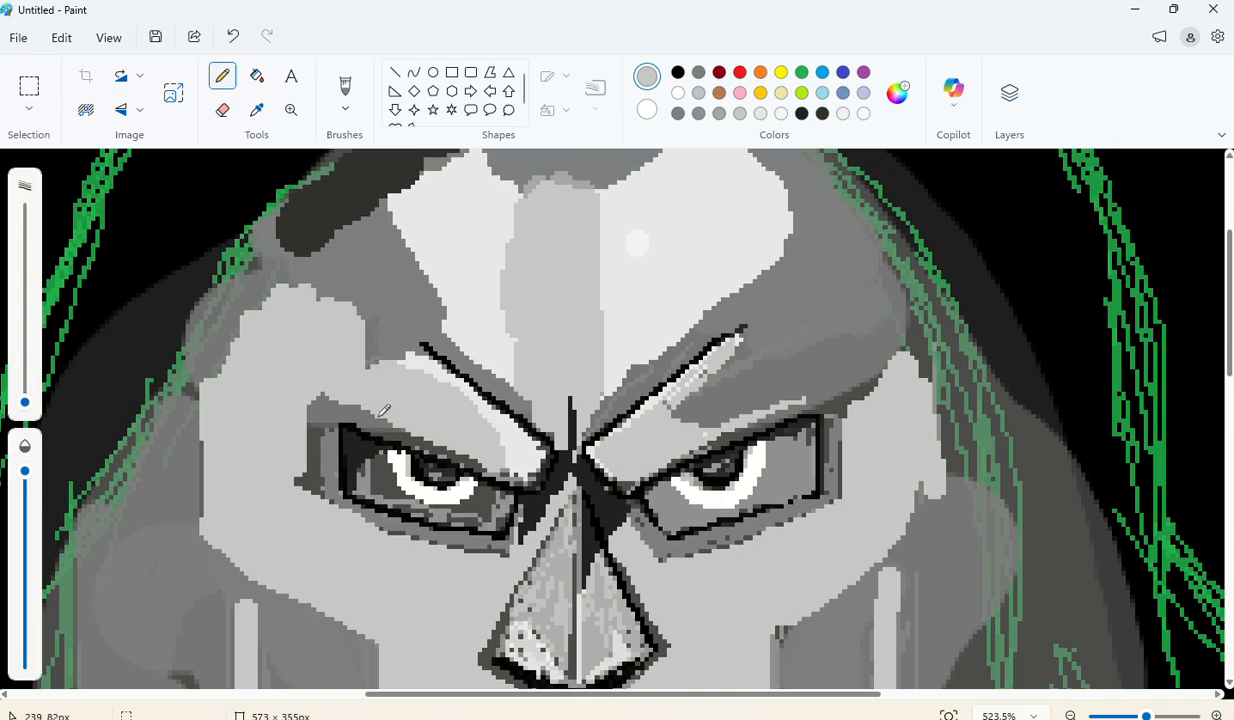
scroll(383, 410, up, 3)
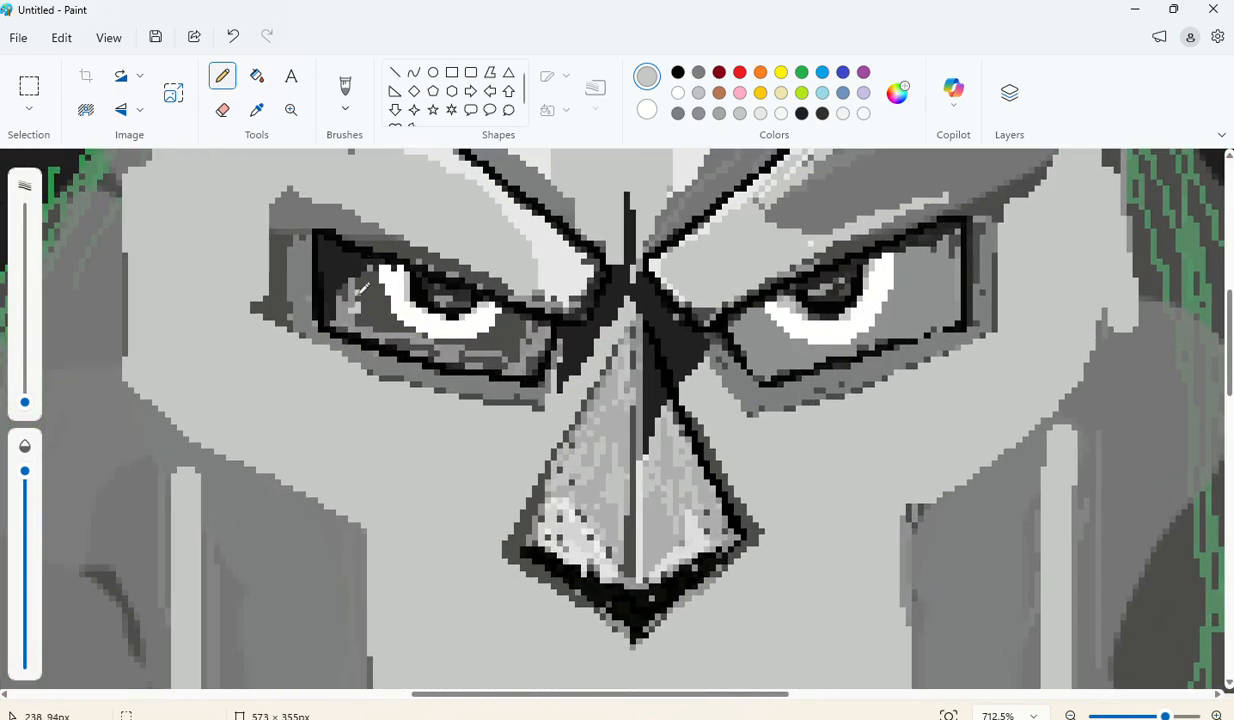
click(742, 114)
mouse_move(360, 313)
mouse_down()
mouse_move(472, 357)
mouse_move(345, 323)
mouse_move(369, 272)
mouse_move(360, 294)
mouse_move(371, 315)
mouse_move(379, 274)
mouse_move(395, 320)
mouse_move(364, 293)
mouse_move(344, 308)
mouse_move(346, 294)
mouse_move(353, 317)
mouse_move(374, 322)
mouse_move(361, 324)
mouse_move(378, 320)
mouse_move(376, 330)
mouse_move(389, 305)
mouse_move(381, 288)
mouse_move(393, 322)
mouse_move(376, 275)
mouse_move(413, 335)
mouse_move(467, 348)
mouse_move(445, 343)
mouse_move(477, 343)
mouse_move(510, 315)
mouse_move(460, 344)
mouse_move(521, 318)
mouse_move(480, 360)
mouse_move(478, 345)
mouse_move(512, 312)
mouse_move(517, 352)
mouse_up()
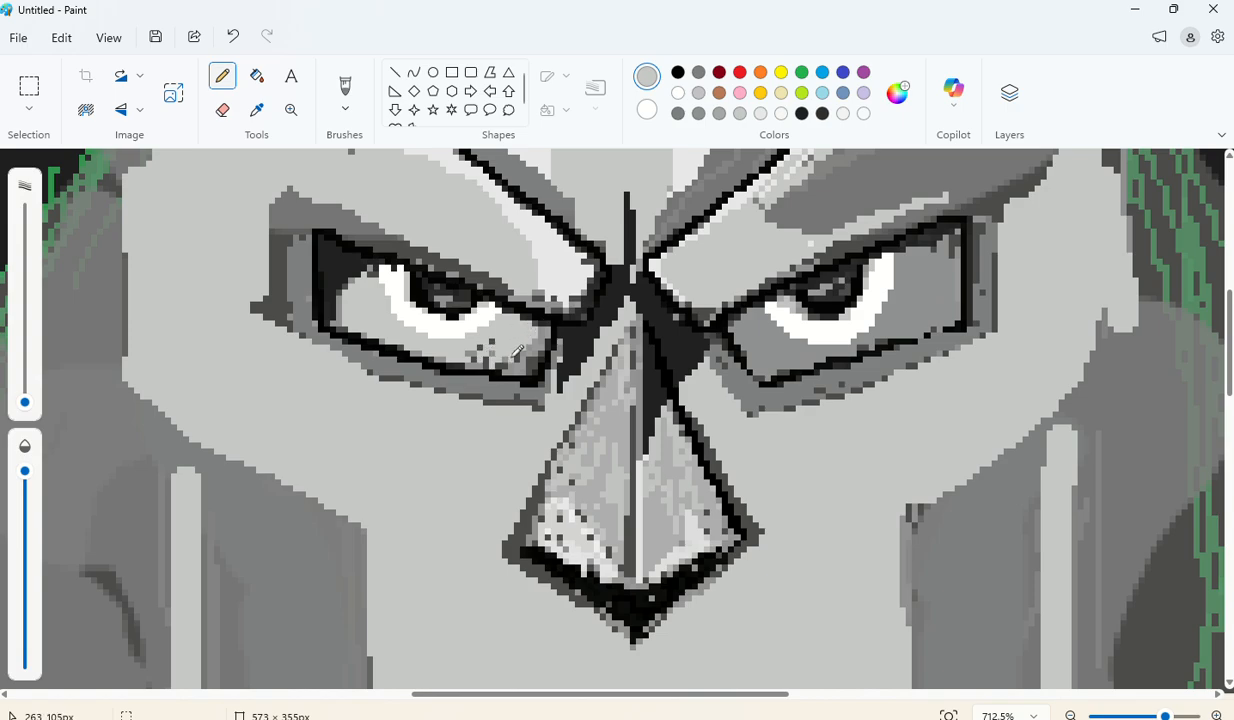
mouse_move(481, 349)
mouse_down()
mouse_move(517, 352)
mouse_move(495, 353)
mouse_move(527, 370)
mouse_move(540, 332)
mouse_move(484, 362)
mouse_up()
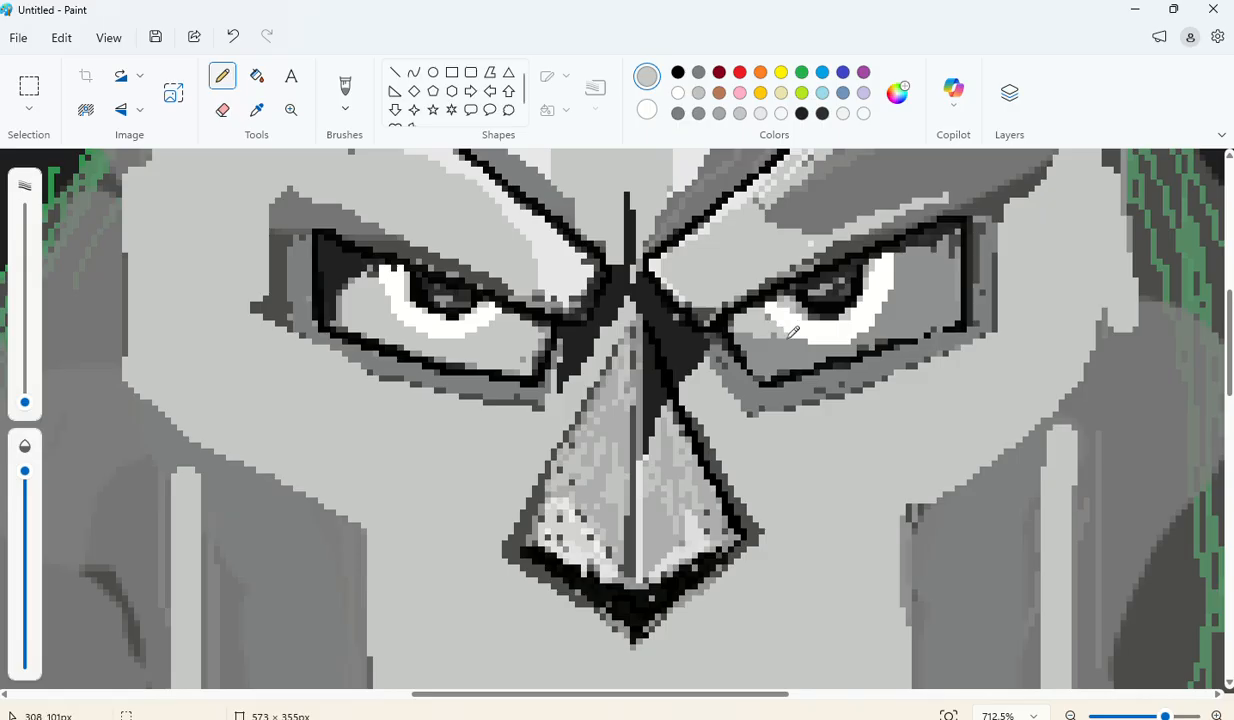
Step: Fill the right eye on both sides of its white ring with the same light gray
mouse_move(752, 326)
mouse_down()
mouse_move(780, 337)
mouse_move(748, 341)
mouse_up()
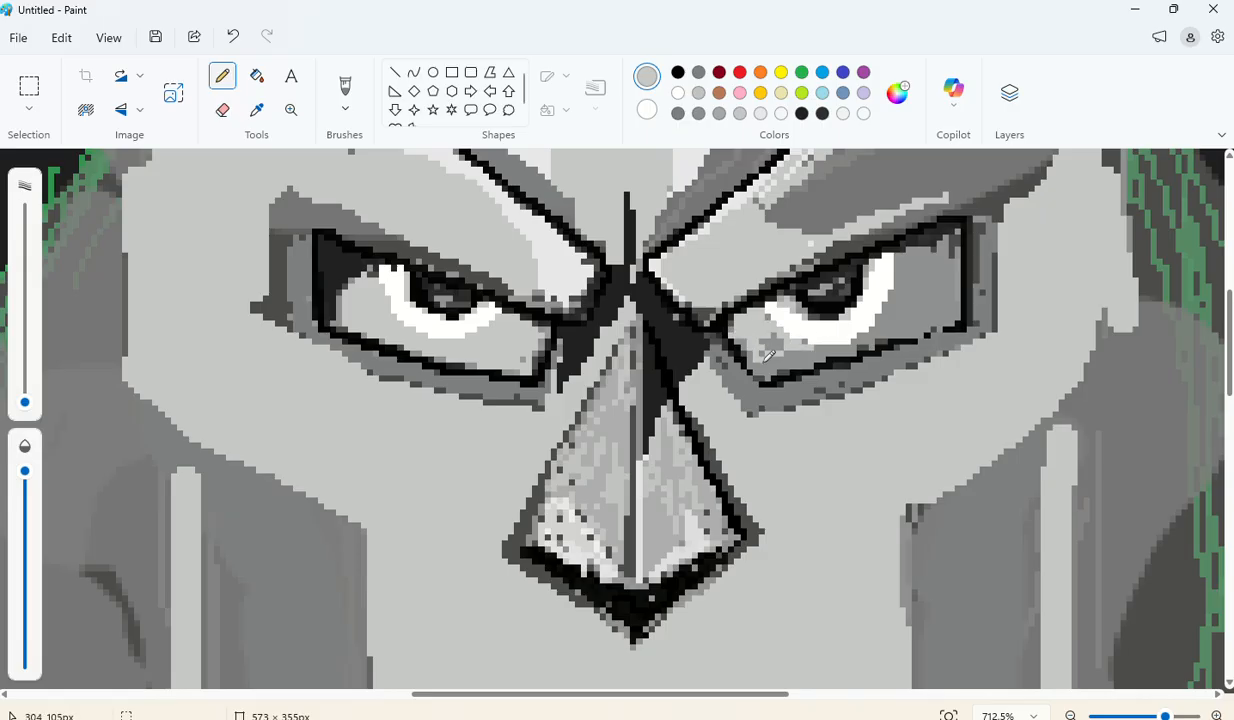
mouse_move(769, 337)
mouse_down()
mouse_move(772, 318)
mouse_move(816, 342)
mouse_up()
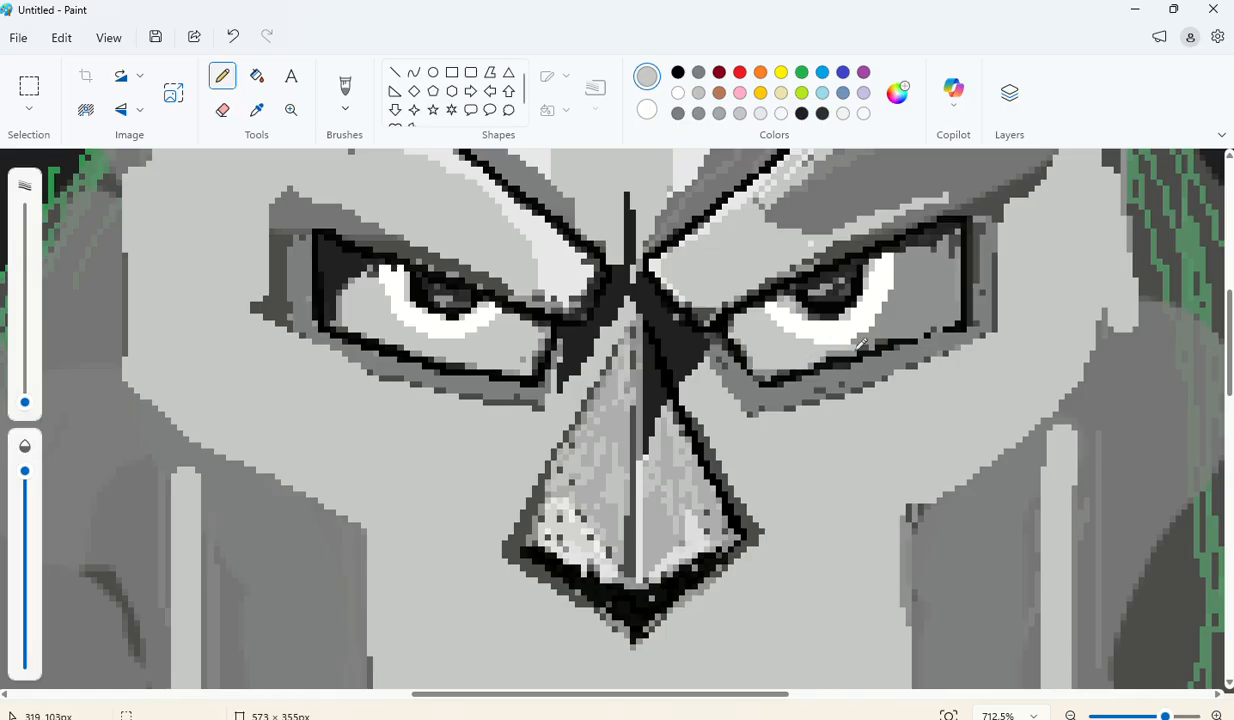
mouse_move(885, 329)
mouse_down()
mouse_move(878, 286)
mouse_move(912, 244)
mouse_up()
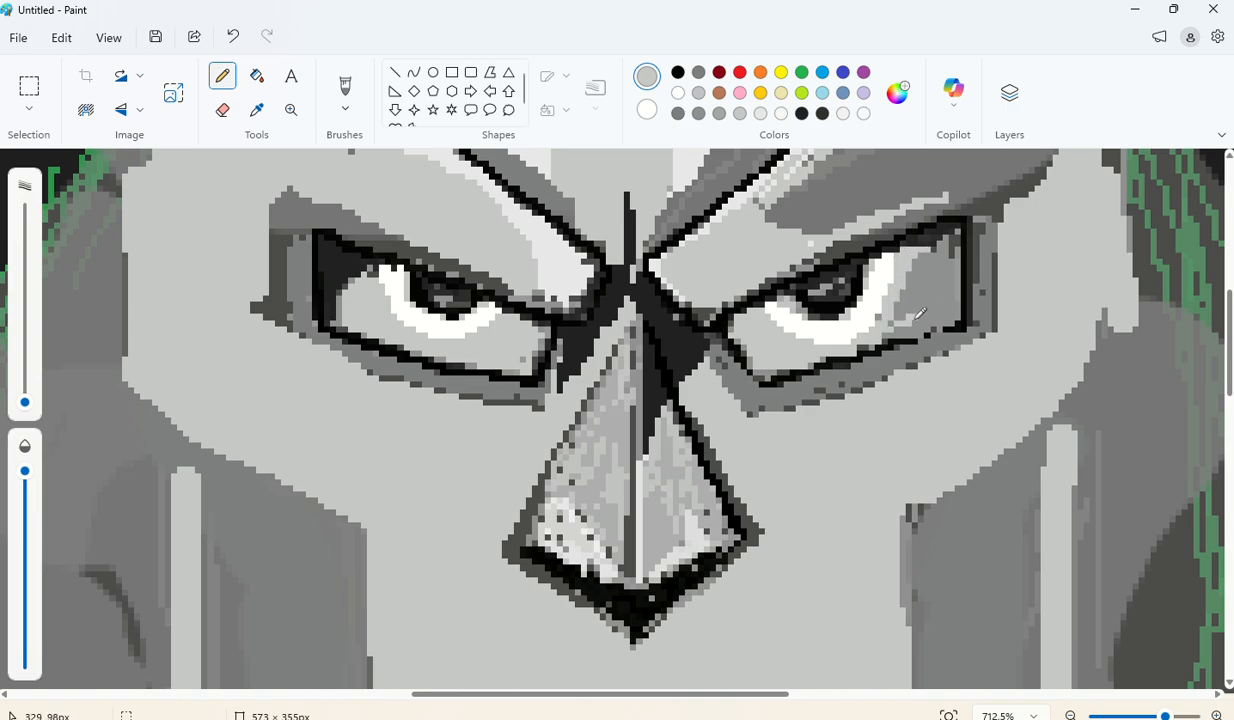
mouse_move(920, 314)
mouse_down()
mouse_move(952, 252)
mouse_move(921, 276)
mouse_move(919, 261)
mouse_move(944, 254)
mouse_move(944, 282)
mouse_move(951, 255)
mouse_move(953, 284)
mouse_move(948, 249)
mouse_move(917, 257)
mouse_up()
mouse_move(893, 312)
mouse_down()
mouse_move(880, 300)
mouse_move(912, 255)
mouse_move(947, 277)
mouse_up()
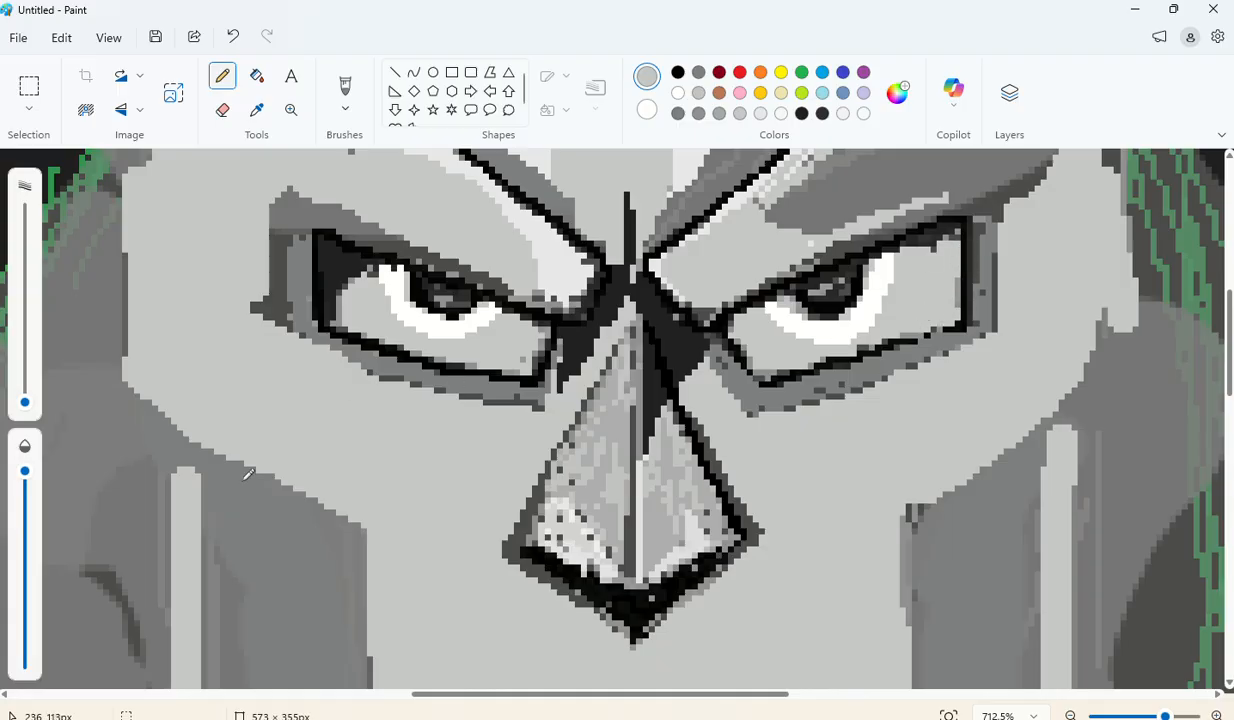
Step: Switch to black and thicken the lower outlines of both eyes and the left eye's outer edge
click(678, 72)
mouse_move(746, 358)
mouse_down()
mouse_move(765, 380)
mouse_move(805, 350)
mouse_move(935, 300)
mouse_move(929, 325)
mouse_move(786, 385)
mouse_up()
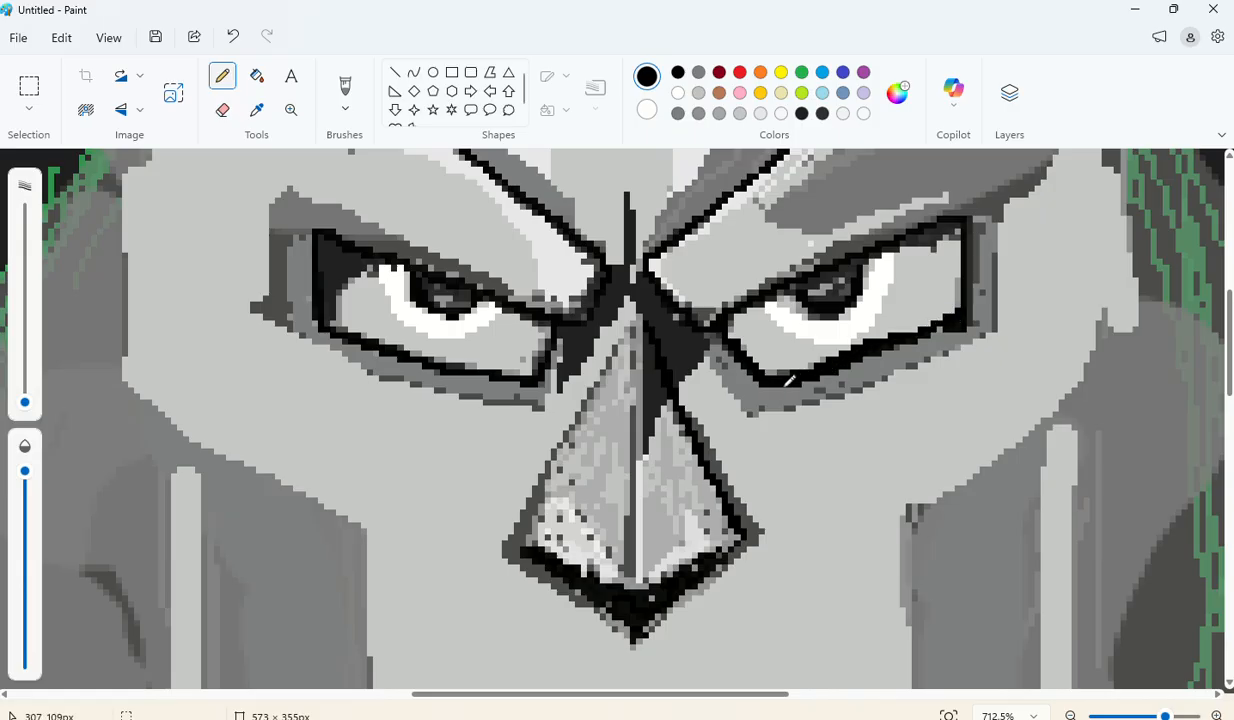
drag(945, 326, 821, 375)
drag(934, 318, 912, 298)
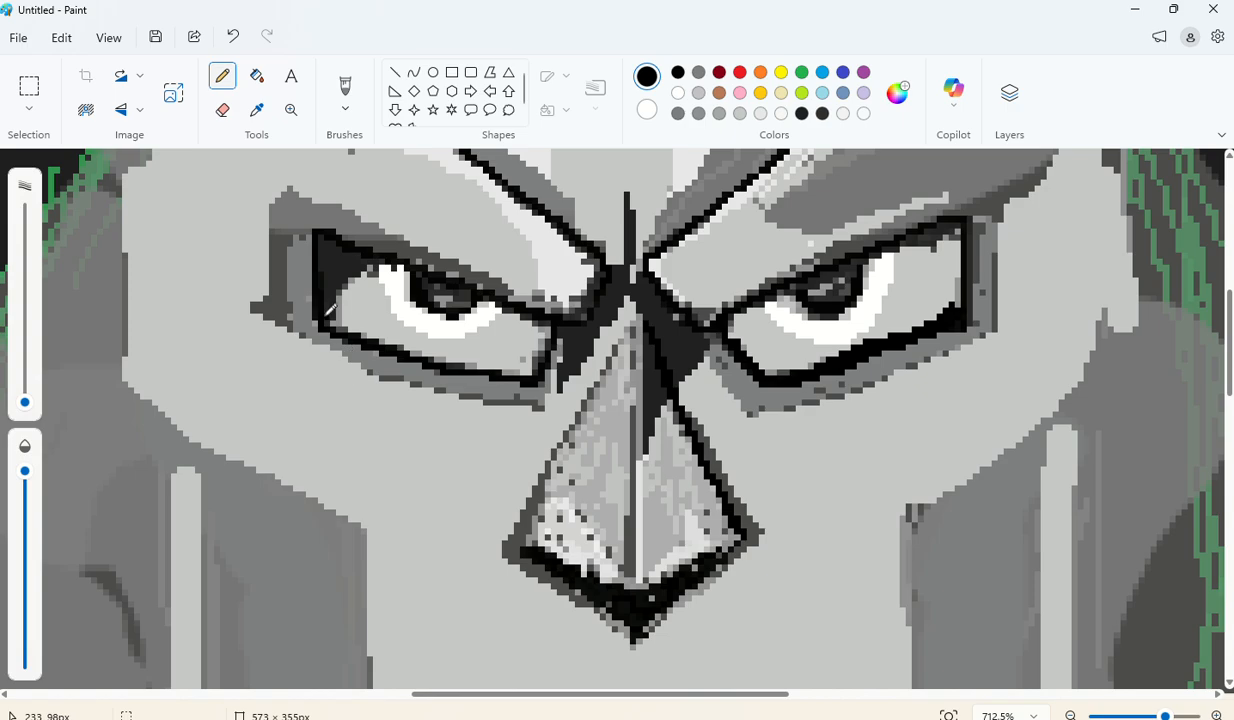
mouse_move(334, 318)
mouse_down()
mouse_move(432, 363)
mouse_move(535, 384)
mouse_move(434, 370)
mouse_move(316, 310)
mouse_up()
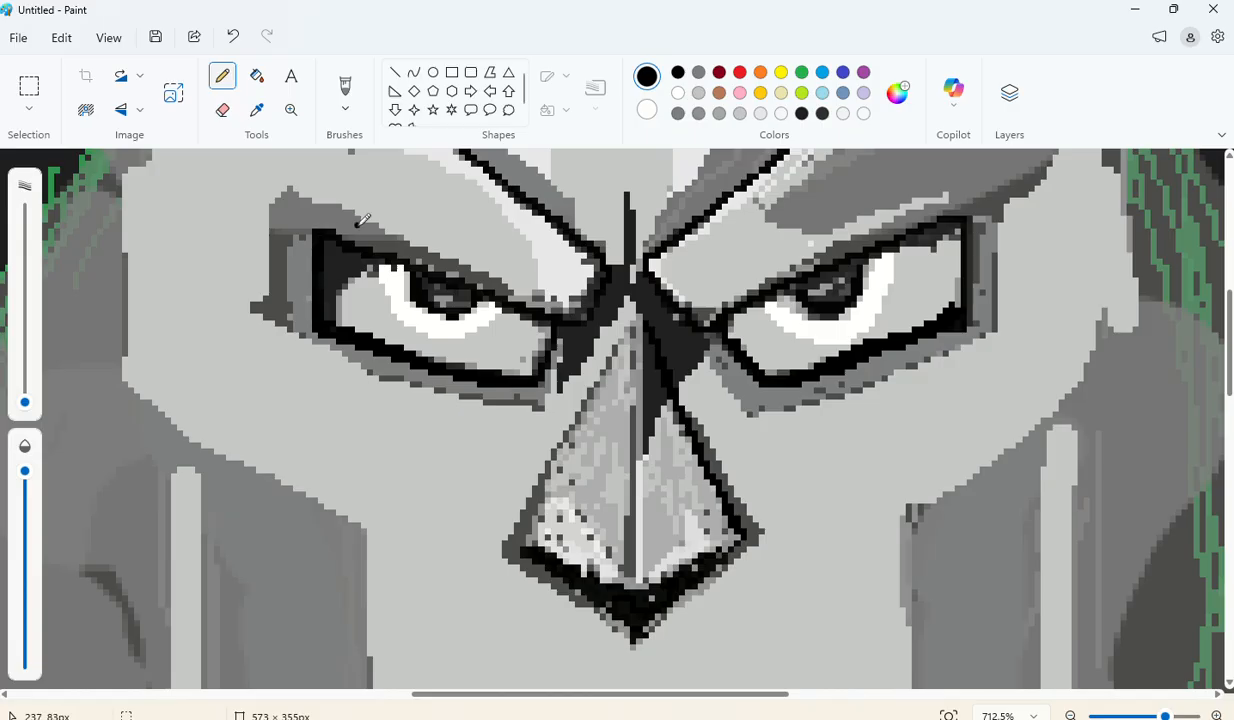
Step: Examine the reworked eyes up close and against the whole drawing
scroll(672, 345, up, 3)
scroll(680, 350, down, 3)
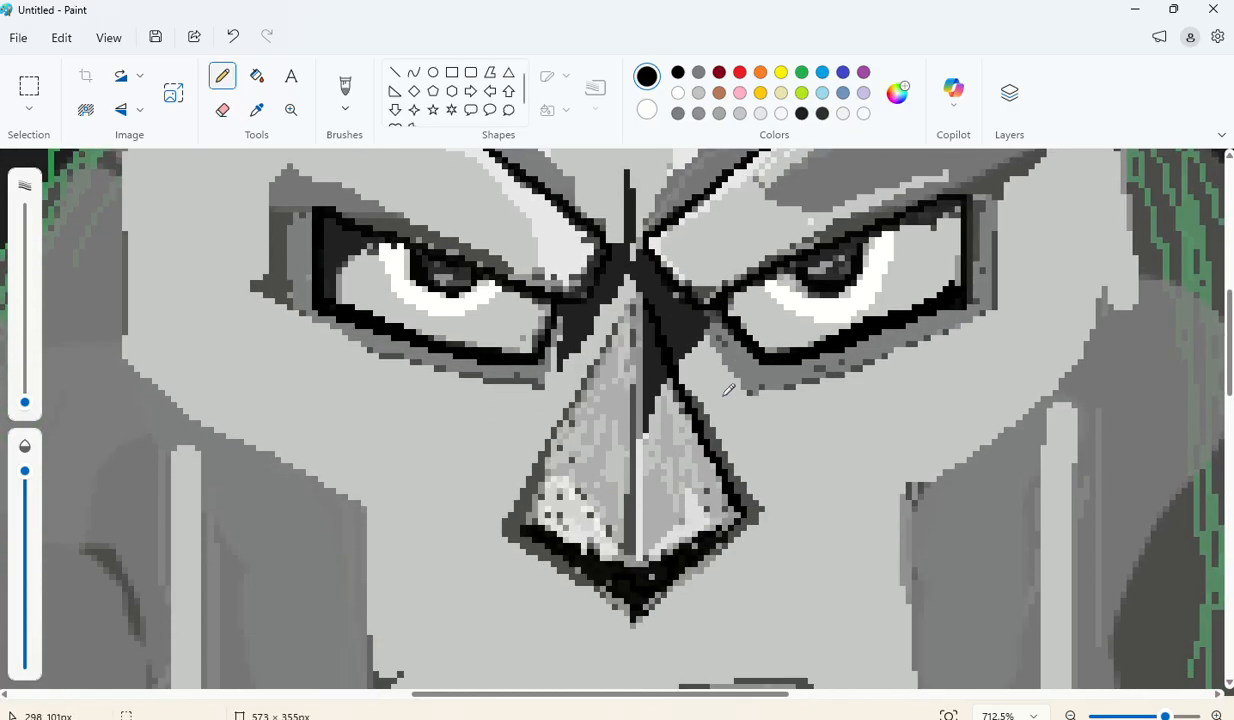
scroll(695, 360, up, 1)
scroll(700, 366, down, 6)
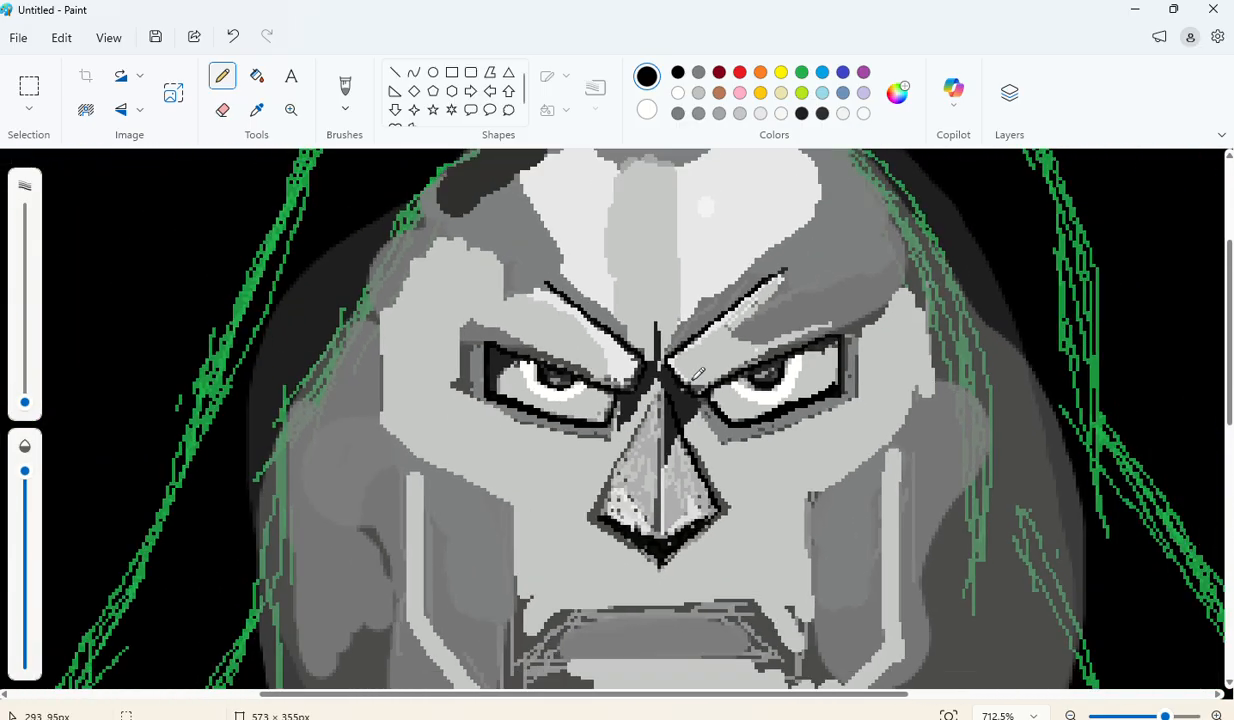
scroll(651, 402, up, 1)
scroll(651, 402, up, 2)
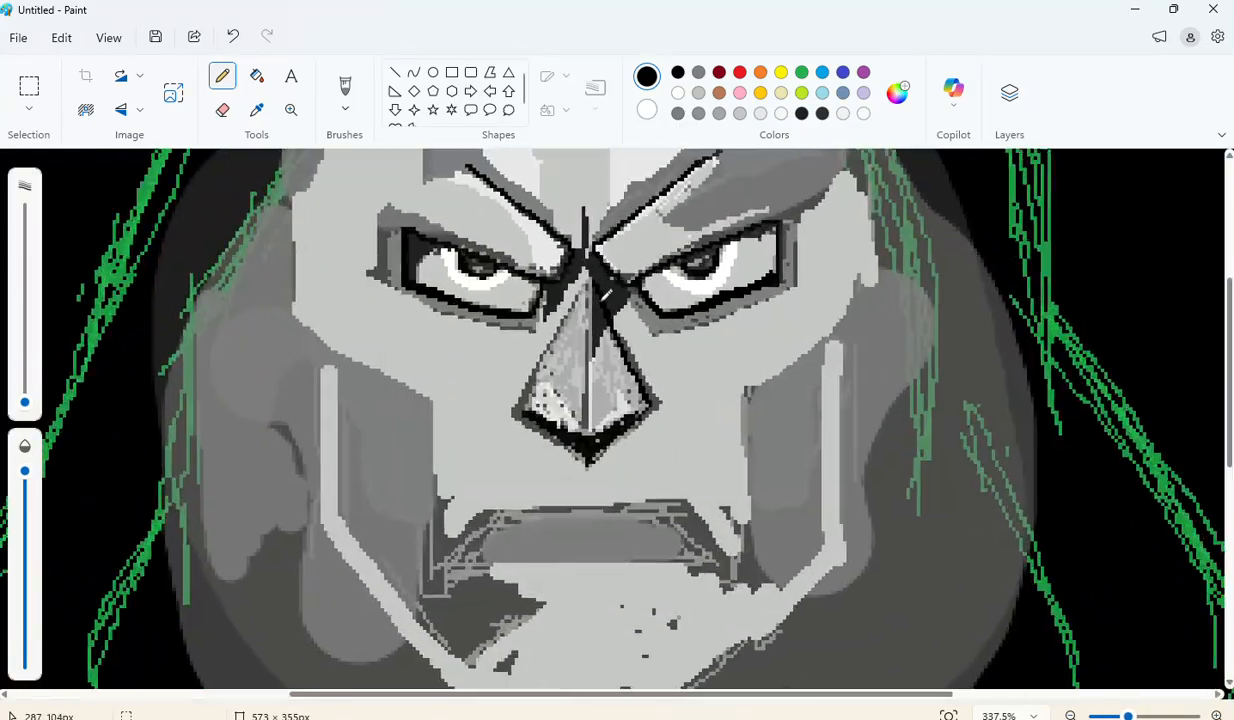
scroll(696, 403, down, 5)
scroll(696, 403, up, 5)
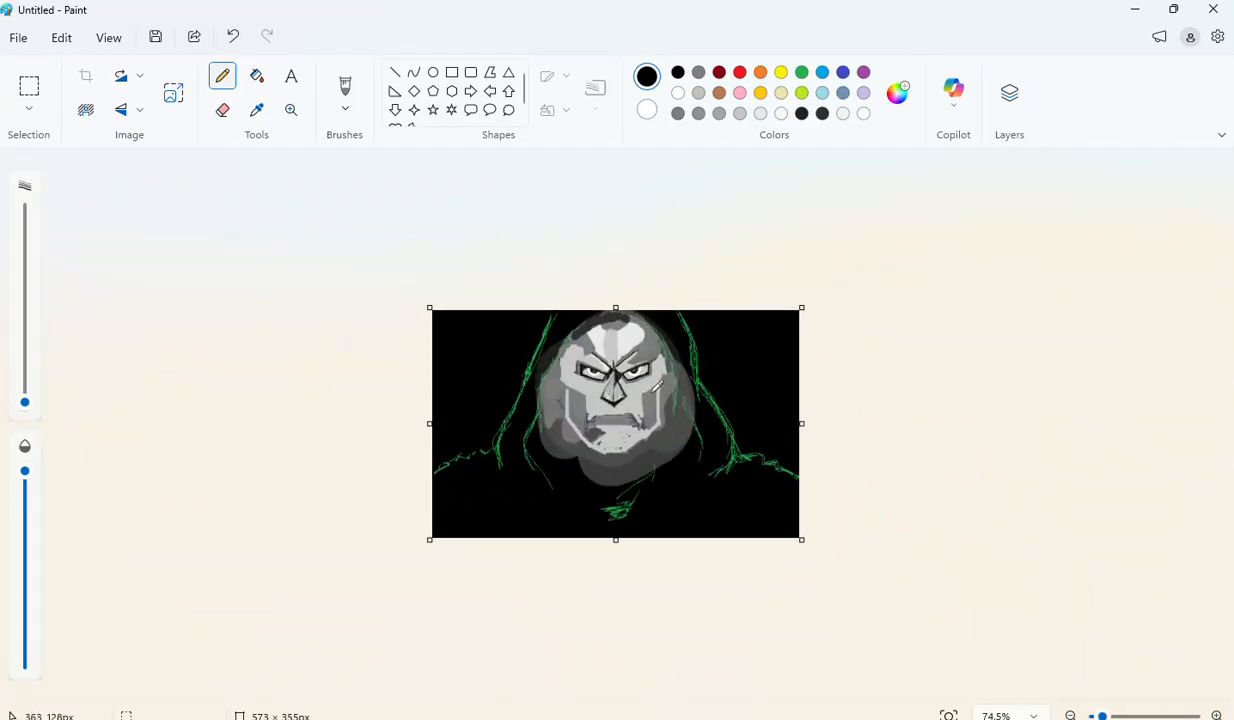
scroll(655, 395, up, 6)
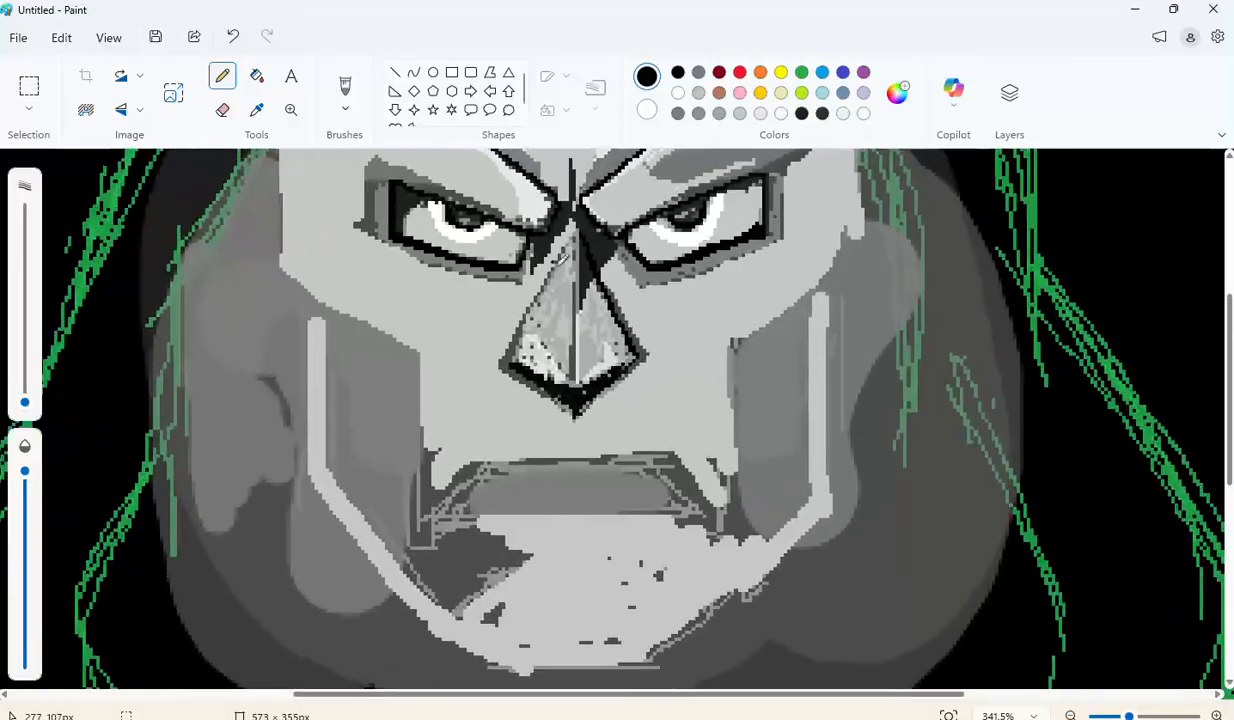
Step: Darken the right eye's iris with black along its lower and outer edges
scroll(598, 230, down, 2)
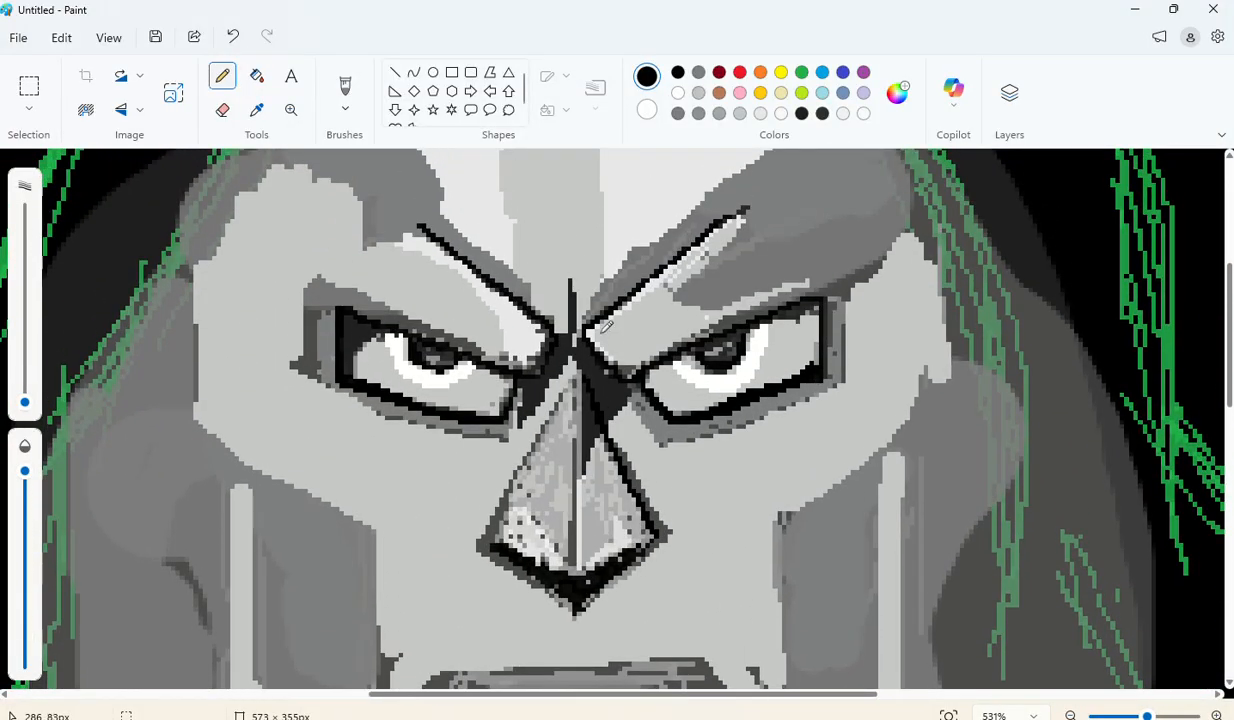
scroll(756, 306, up, 3)
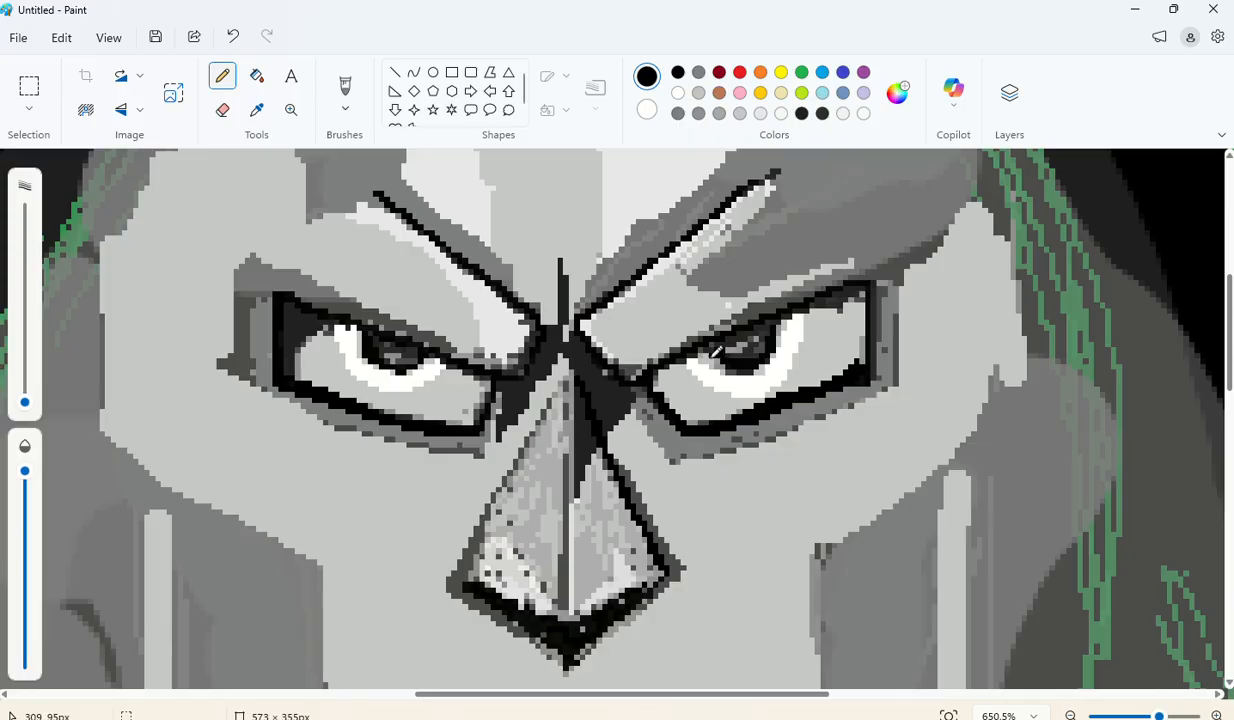
mouse_move(690, 340)
mouse_down()
mouse_move(752, 367)
mouse_move(785, 323)
mouse_move(768, 365)
mouse_move(722, 370)
mouse_up()
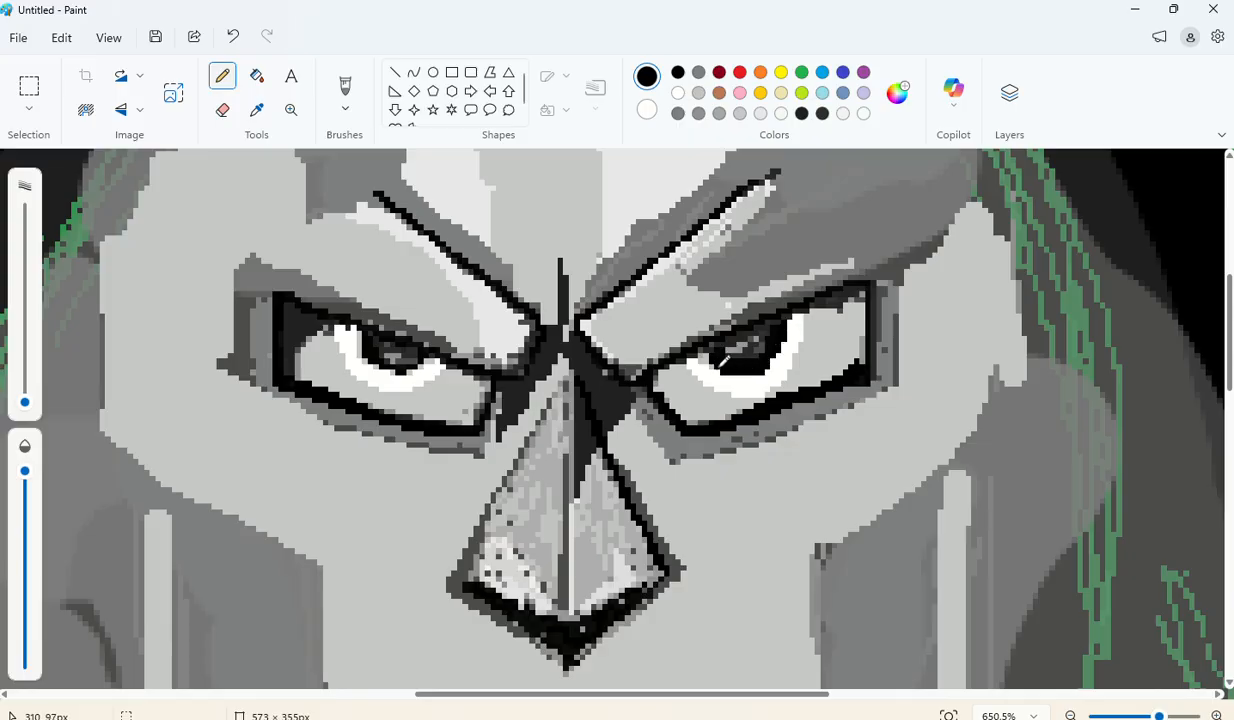
scroll(735, 360, up, 2)
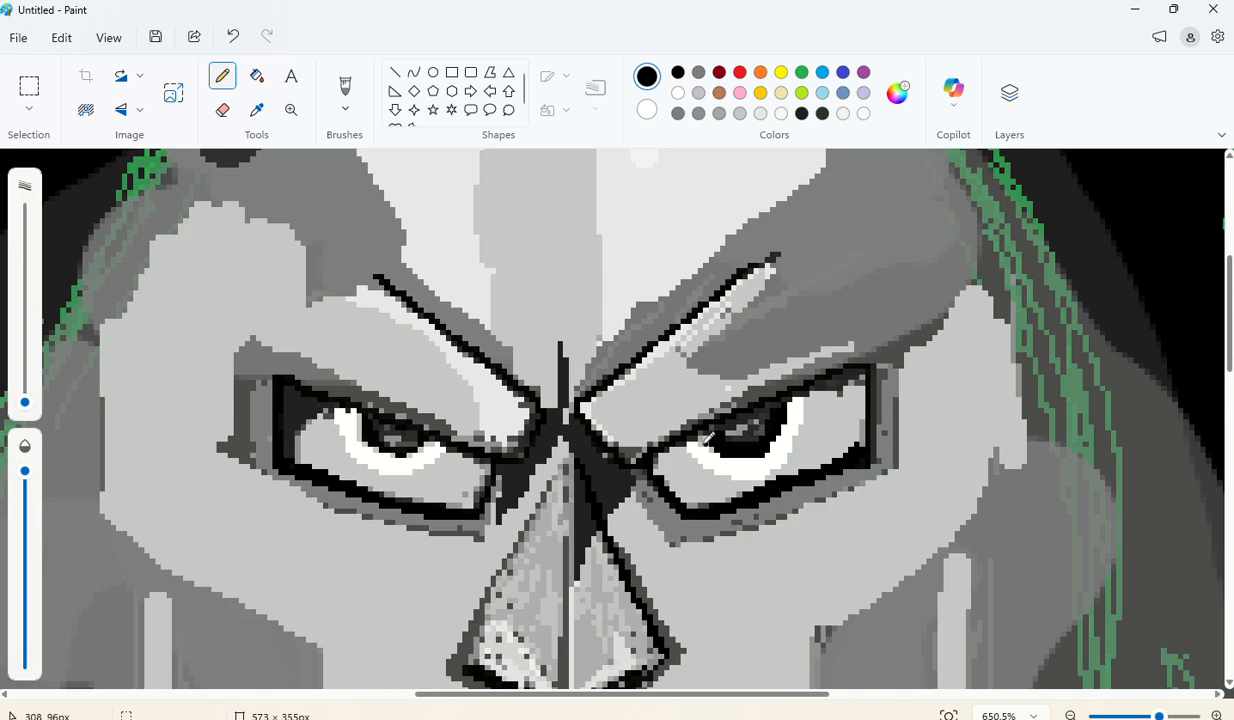
mouse_move(707, 438)
mouse_down()
mouse_move(690, 436)
mouse_move(792, 421)
mouse_up()
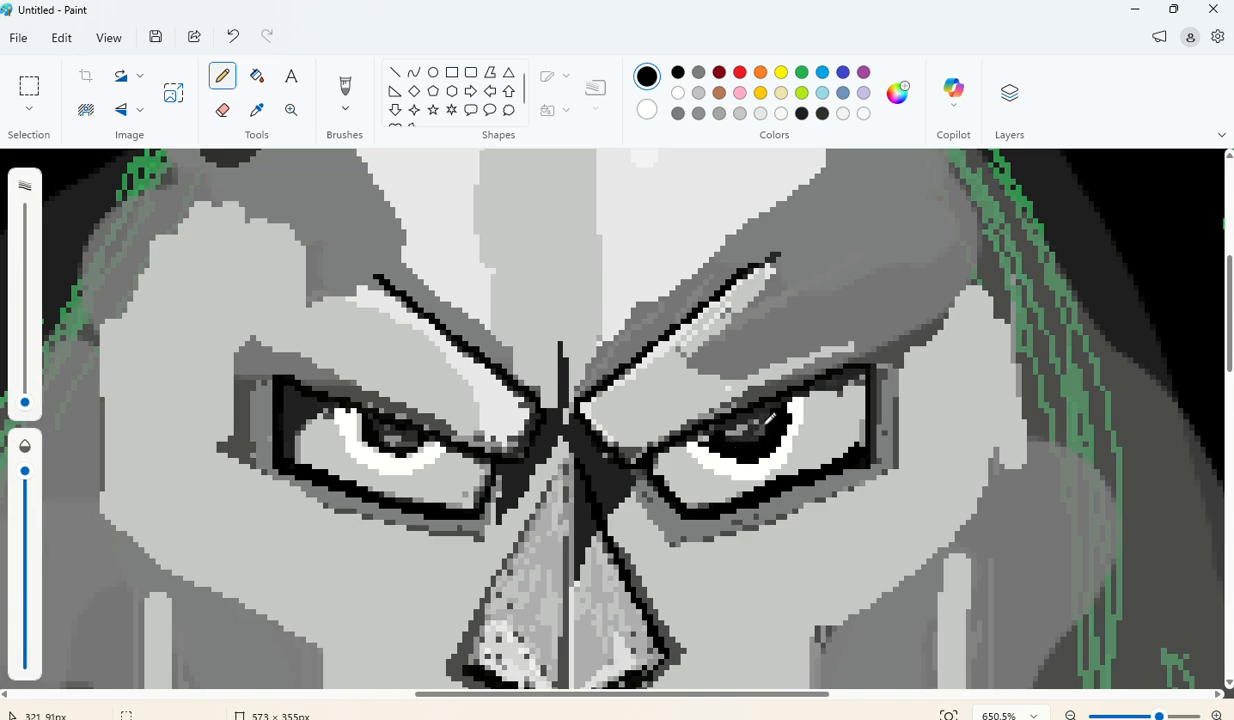
Step: Thicken the right eye's upper lid line and outer edge in black
mouse_move(660, 452)
mouse_down()
mouse_move(657, 421)
mouse_move(852, 362)
mouse_up()
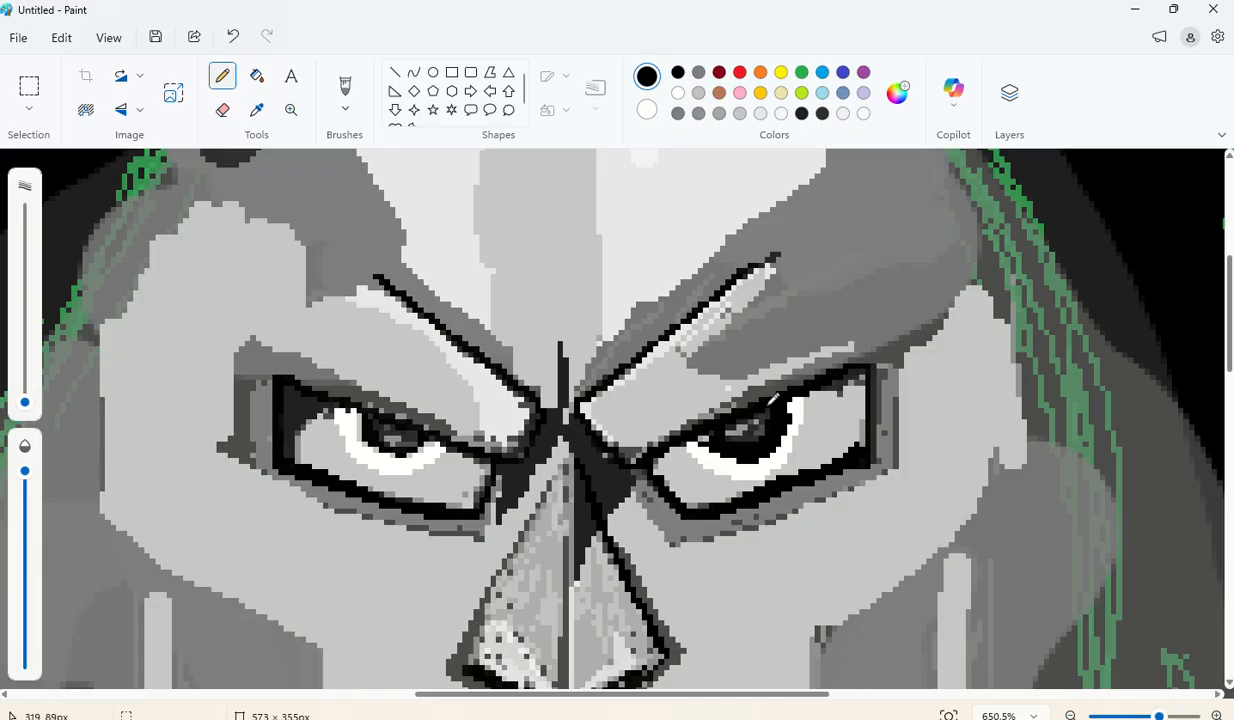
mouse_move(773, 400)
mouse_down()
mouse_move(703, 410)
mouse_move(665, 432)
mouse_move(655, 455)
mouse_move(640, 443)
mouse_move(780, 378)
mouse_move(852, 375)
mouse_move(868, 361)
mouse_up()
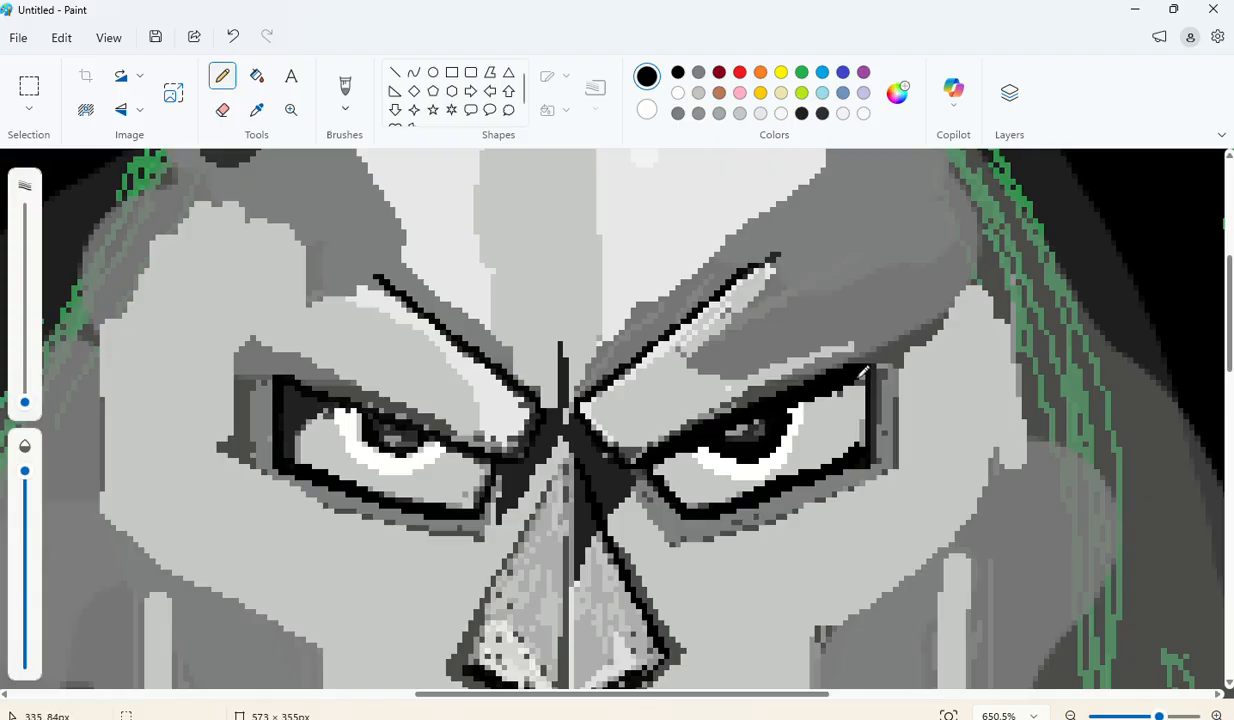
mouse_move(864, 372)
mouse_down()
mouse_move(745, 395)
mouse_move(648, 440)
mouse_move(658, 458)
mouse_up()
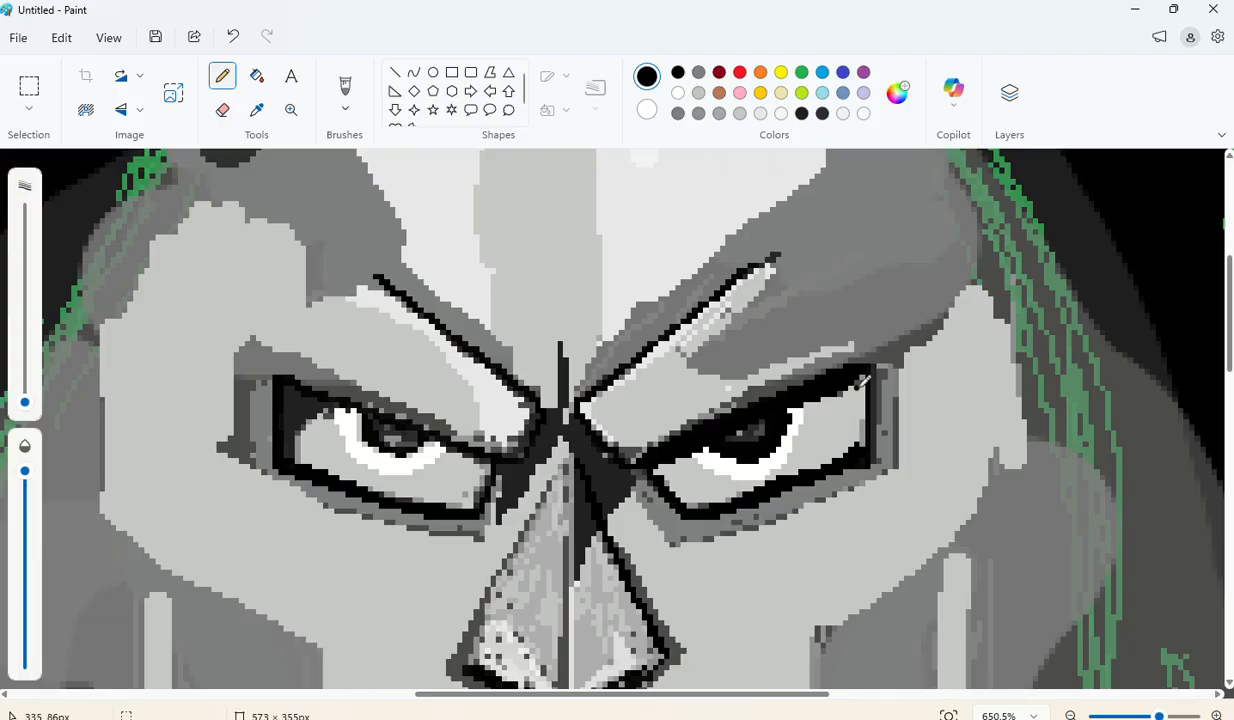
mouse_move(866, 375)
mouse_down()
mouse_move(866, 437)
mouse_move(883, 376)
mouse_move(873, 423)
mouse_up()
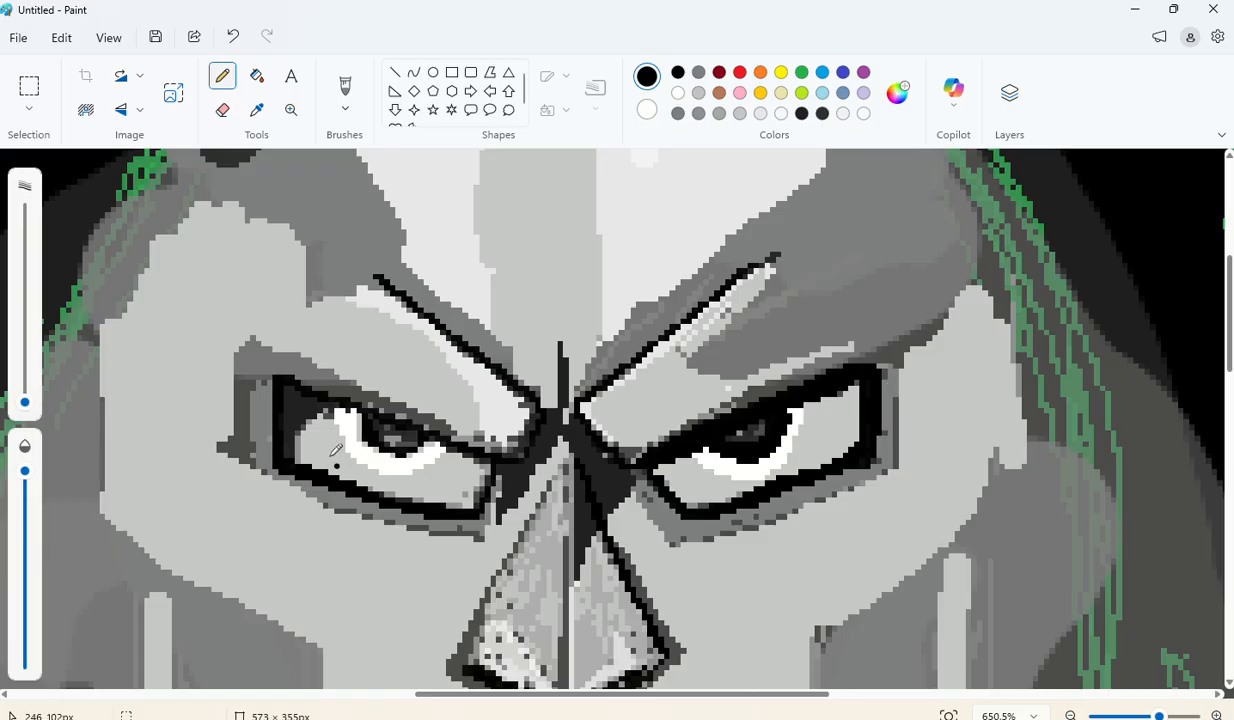
Step: Blacken the left eye's iris and thicken its outer edge, upper lid line, inner edge and outer corner in black
mouse_move(274, 381)
mouse_down()
mouse_move(268, 462)
mouse_move(274, 395)
mouse_up()
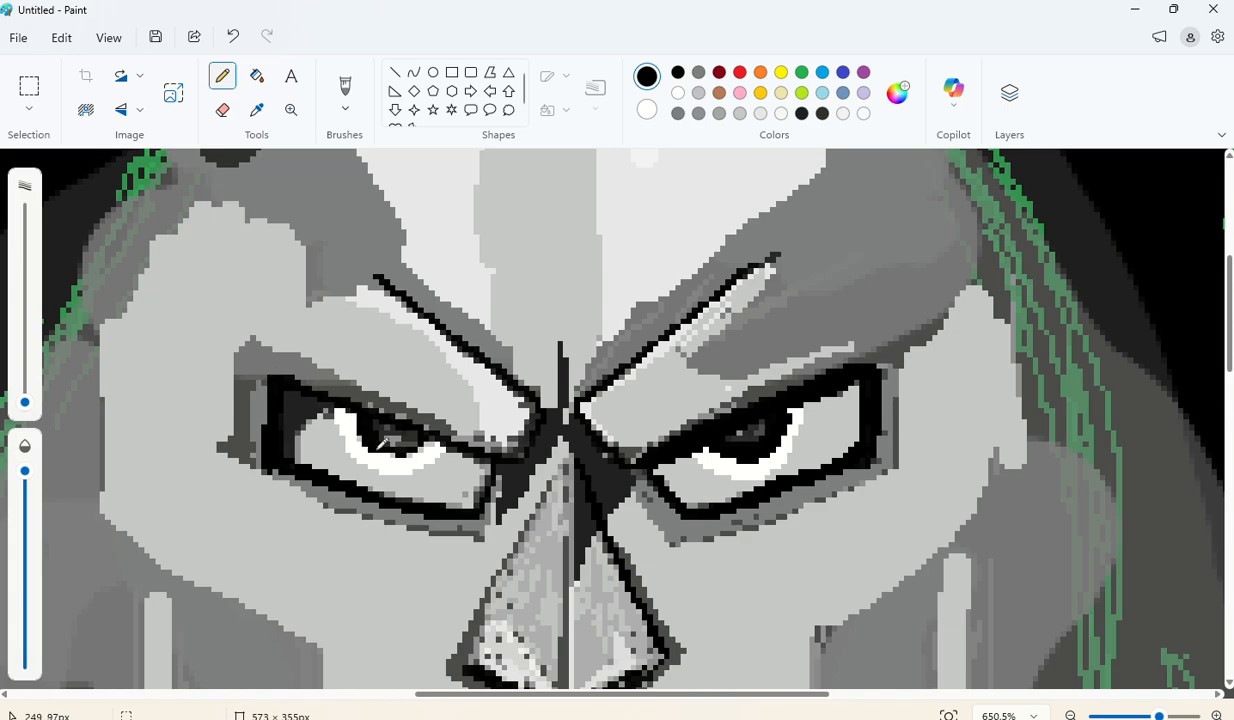
mouse_move(425, 441)
mouse_down()
mouse_move(362, 432)
mouse_move(352, 407)
mouse_move(422, 430)
mouse_up()
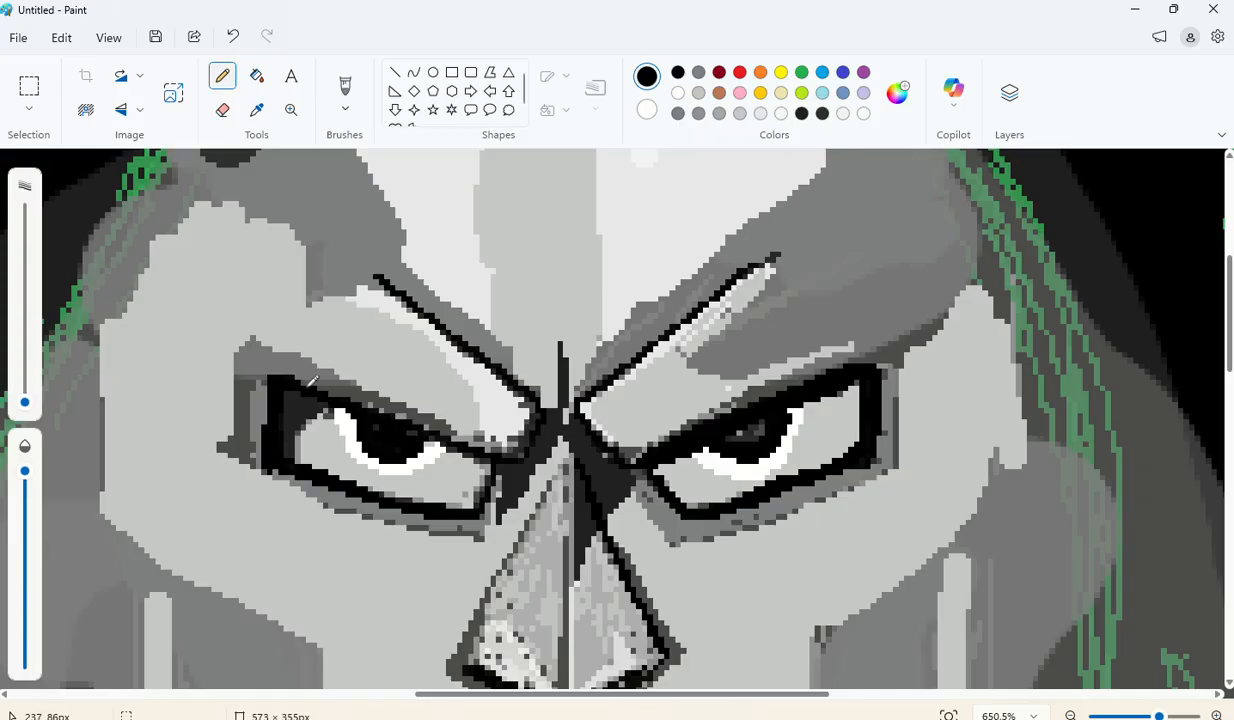
drag(300, 377, 340, 393)
mouse_move(438, 430)
mouse_down()
mouse_move(482, 450)
mouse_move(480, 508)
mouse_up()
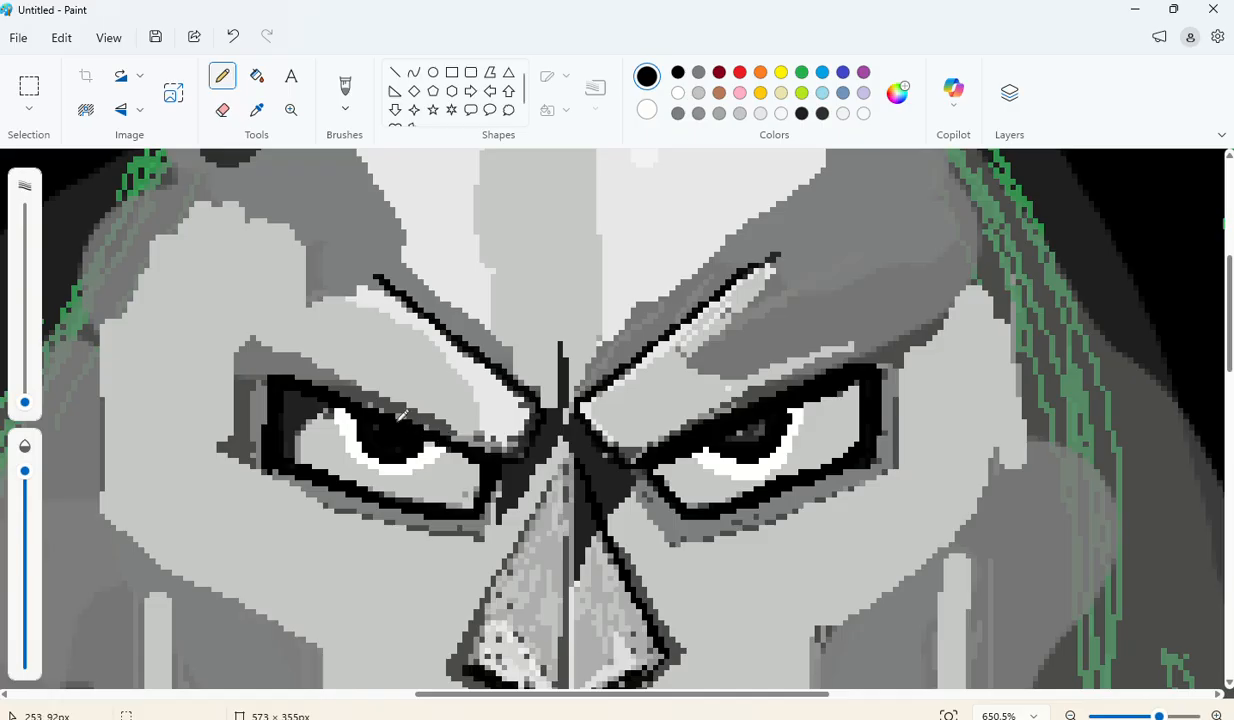
drag(302, 373, 428, 424)
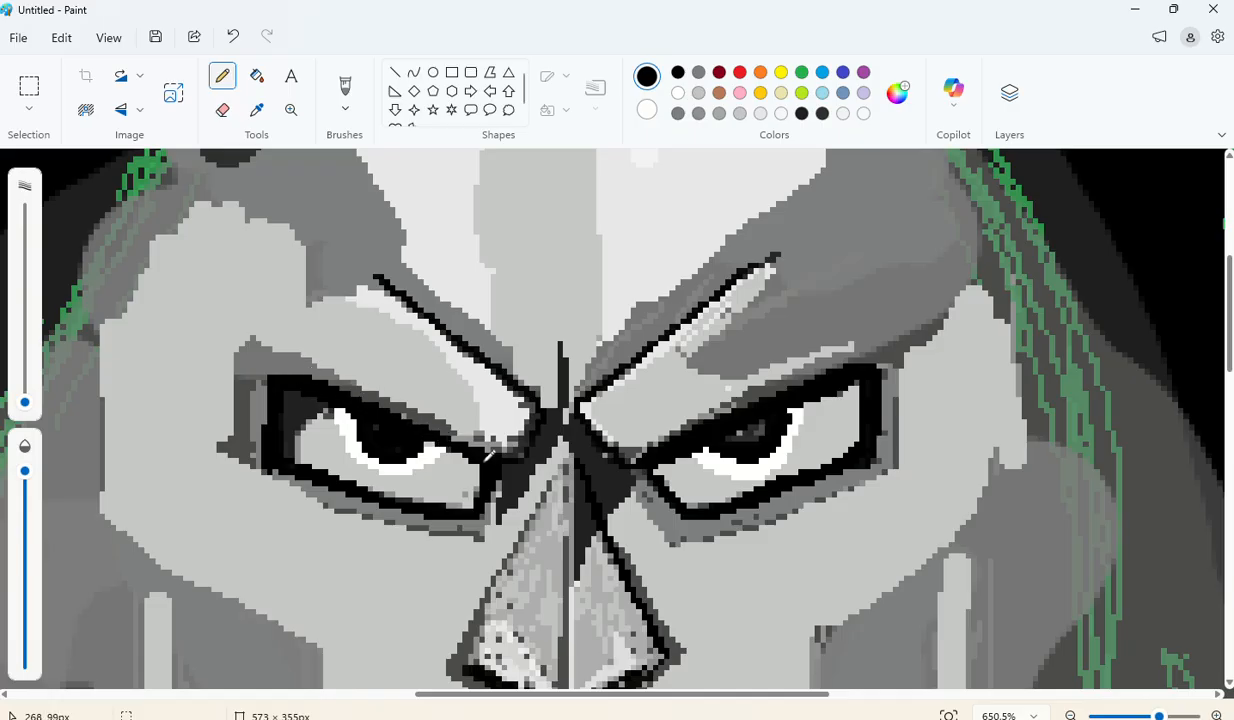
scroll(485, 452, down, 3)
scroll(472, 444, up, 2)
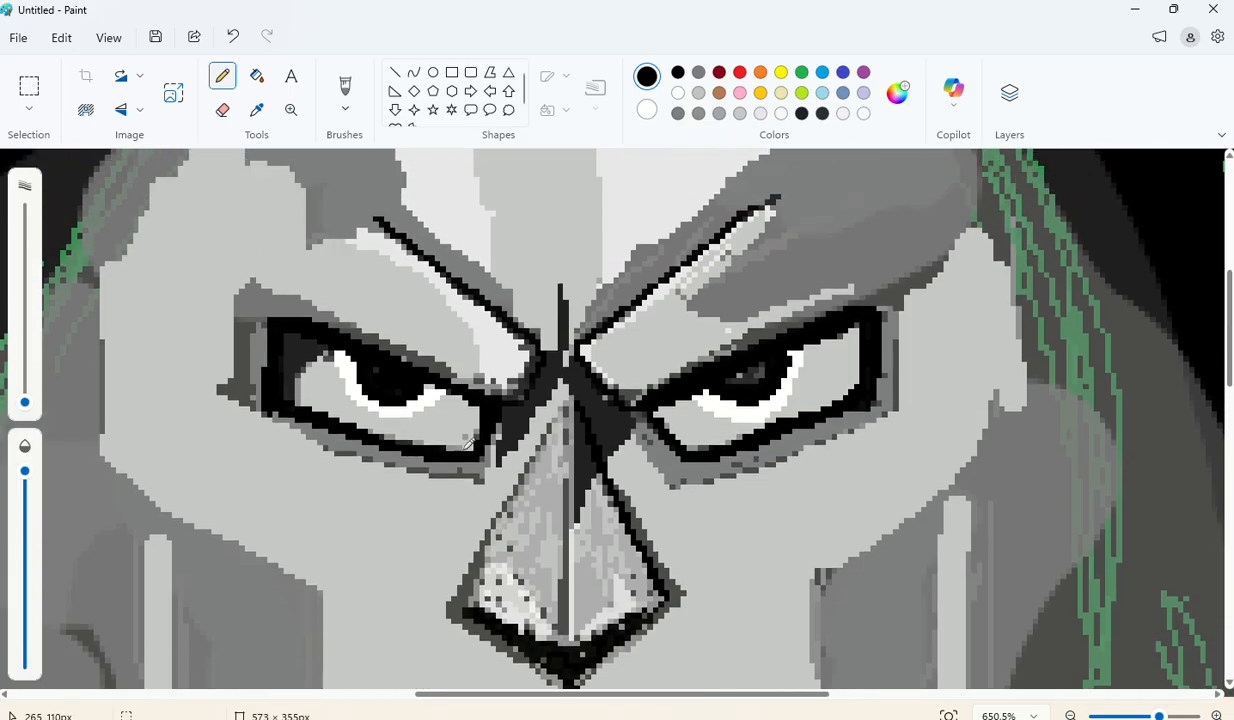
scroll(468, 440, up, 1)
drag(270, 371, 283, 370)
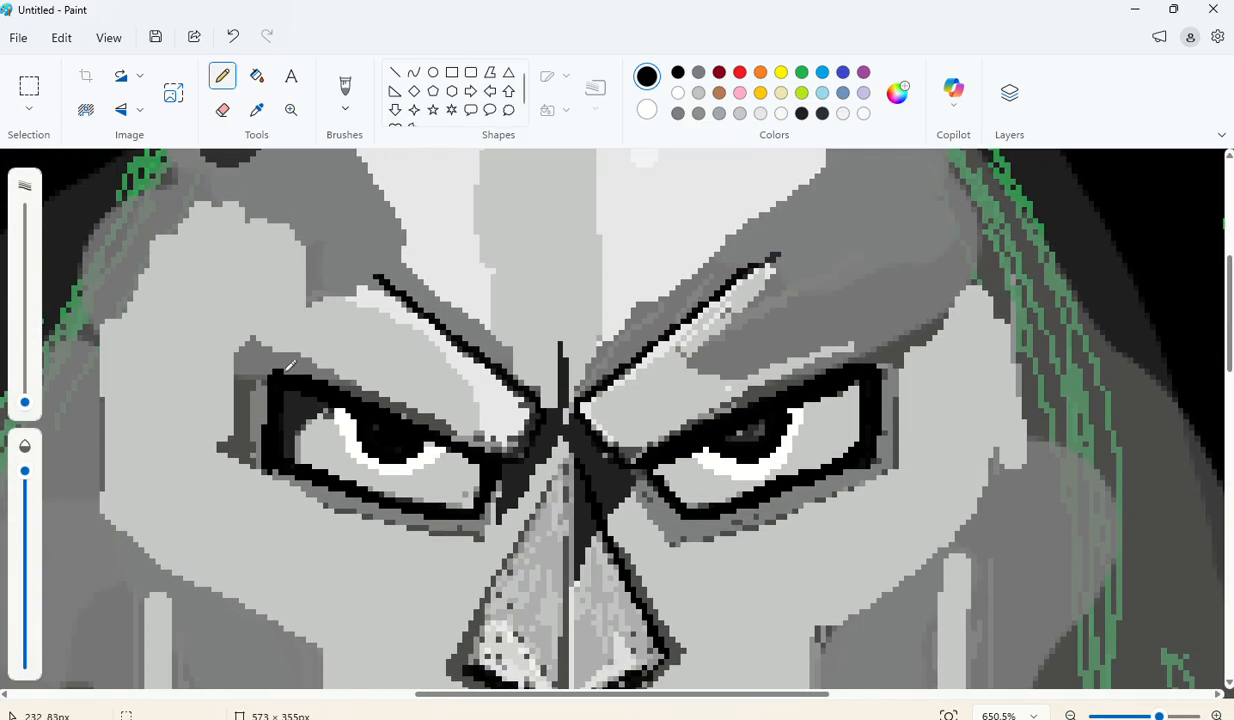
Step: Strengthen the inner corners of both eyes beside the nose bridge and the left eye's lower outline in black
scroll(313, 372, up, 2)
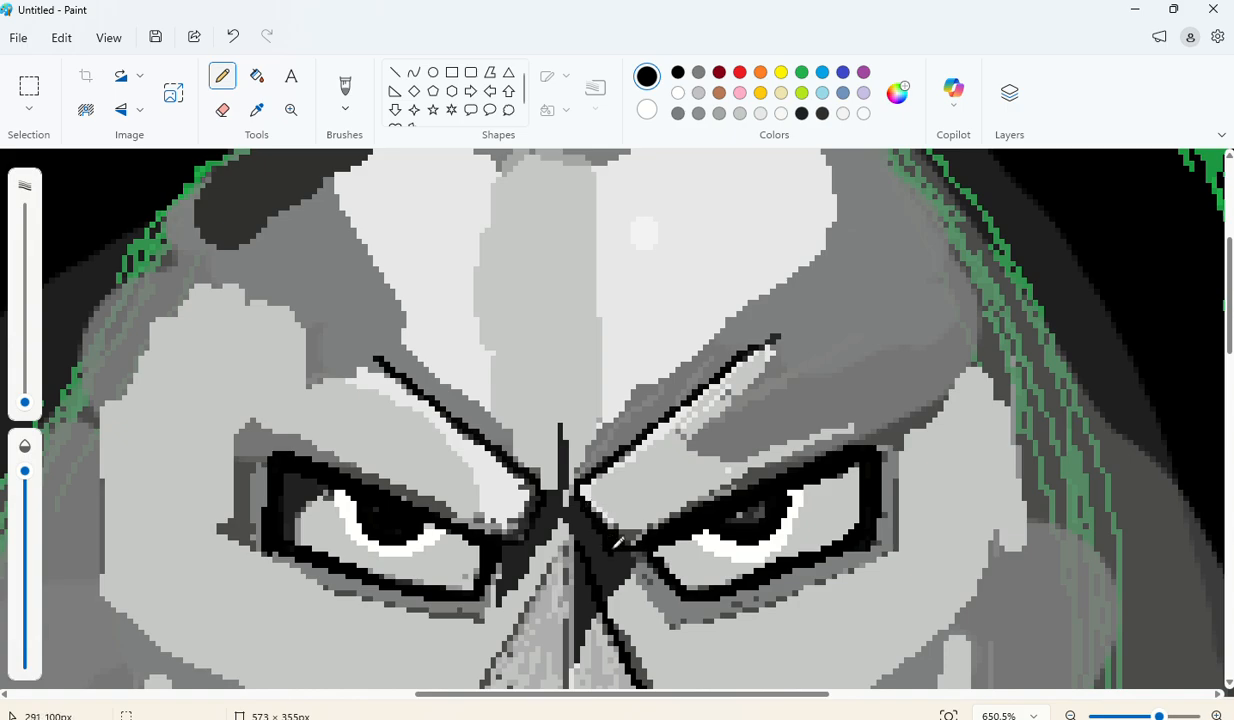
drag(613, 549, 644, 553)
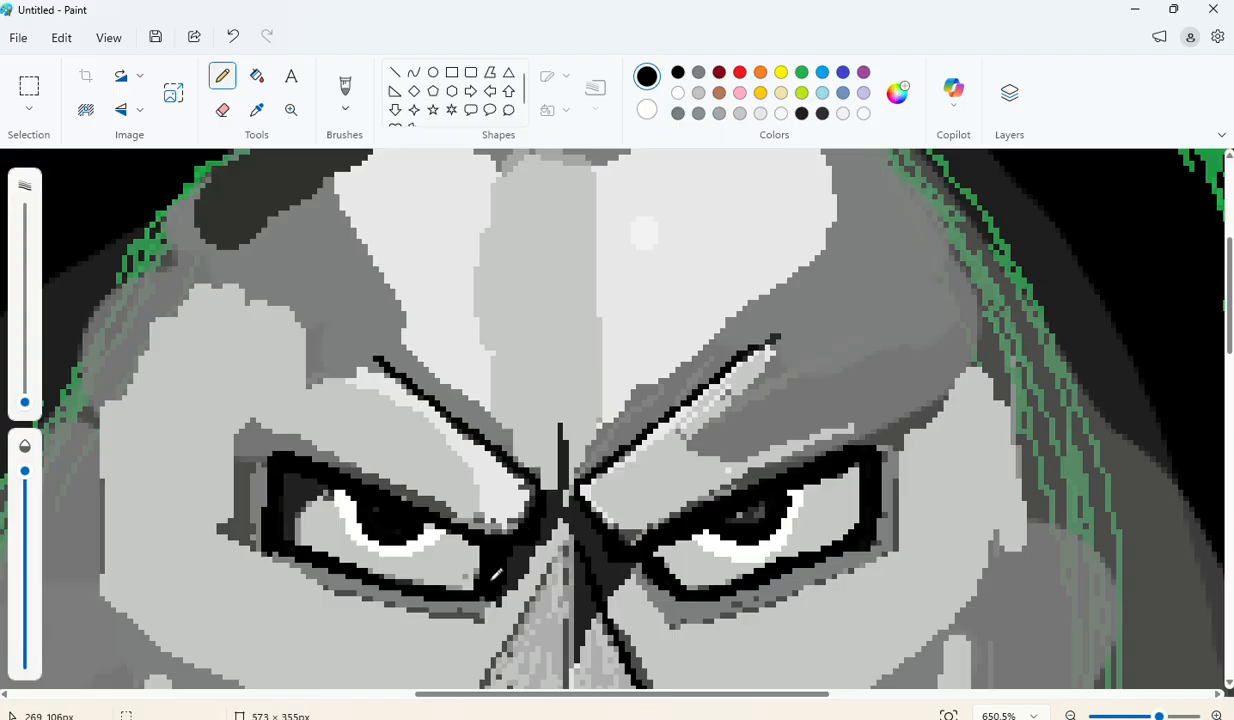
drag(490, 599, 388, 586)
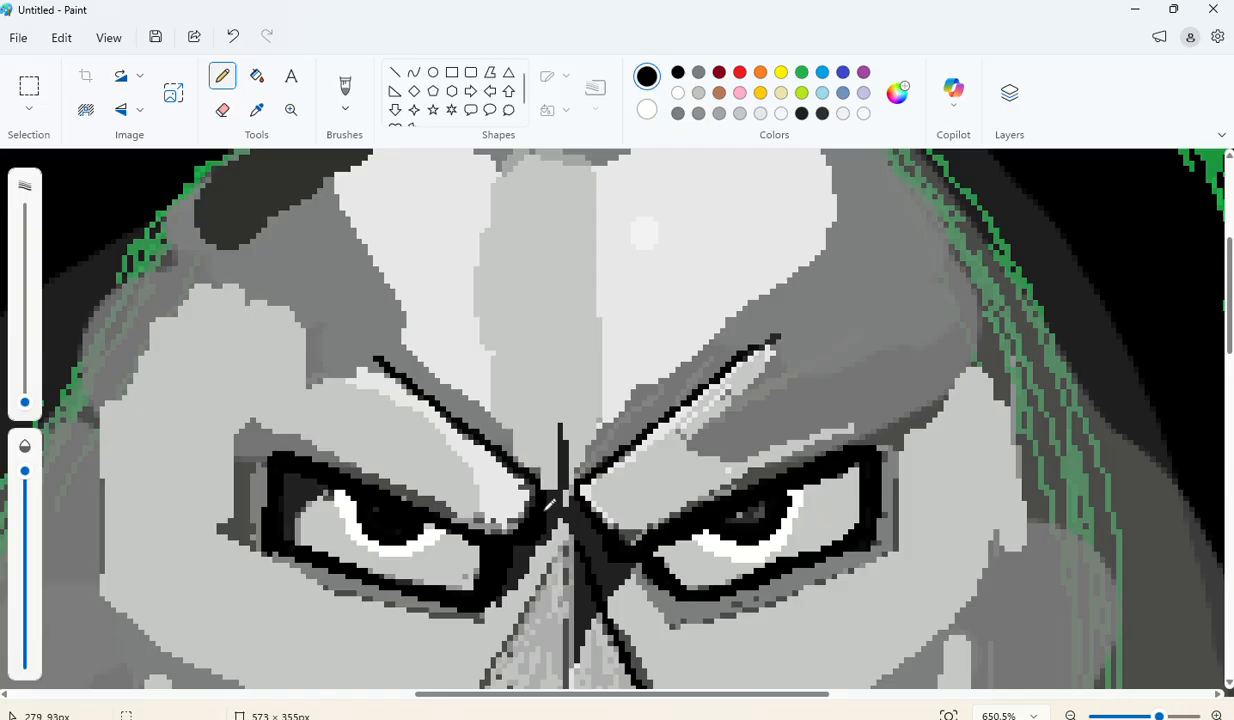
Step: Strengthen the vertical crease between the brows in black and redraw the nose's left edge in near-black
drag(572, 496, 559, 412)
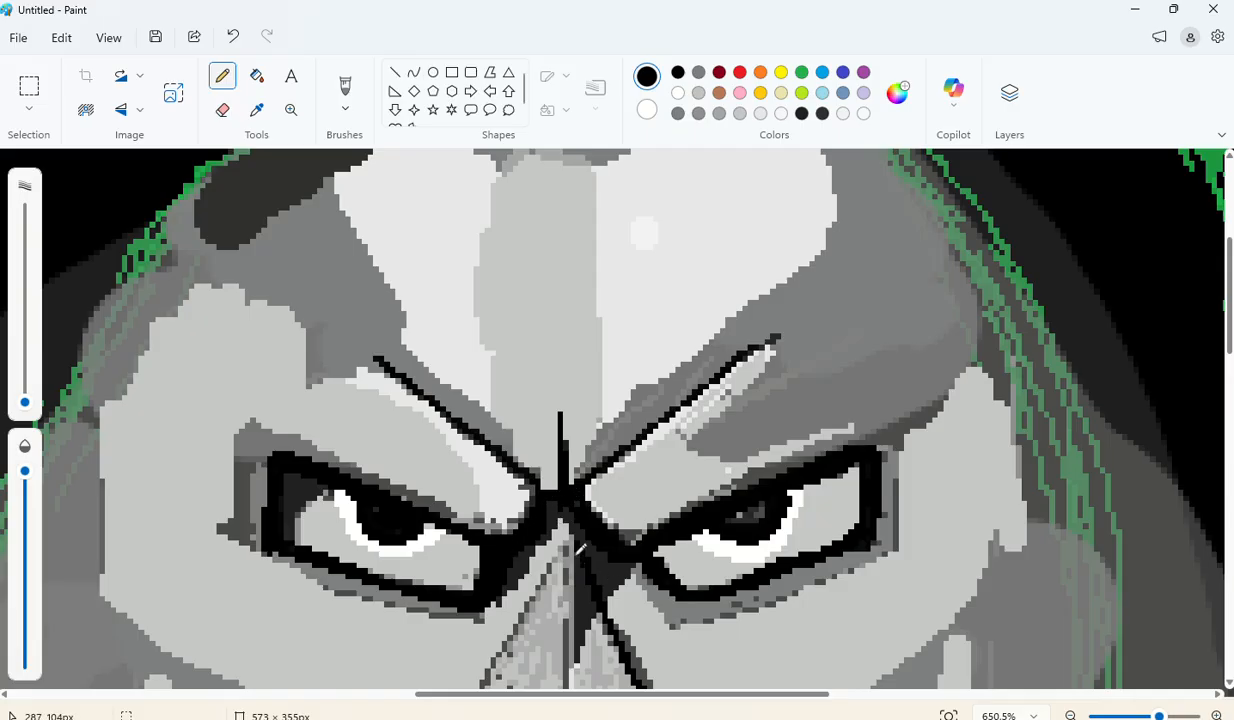
scroll(625, 483, down, 1)
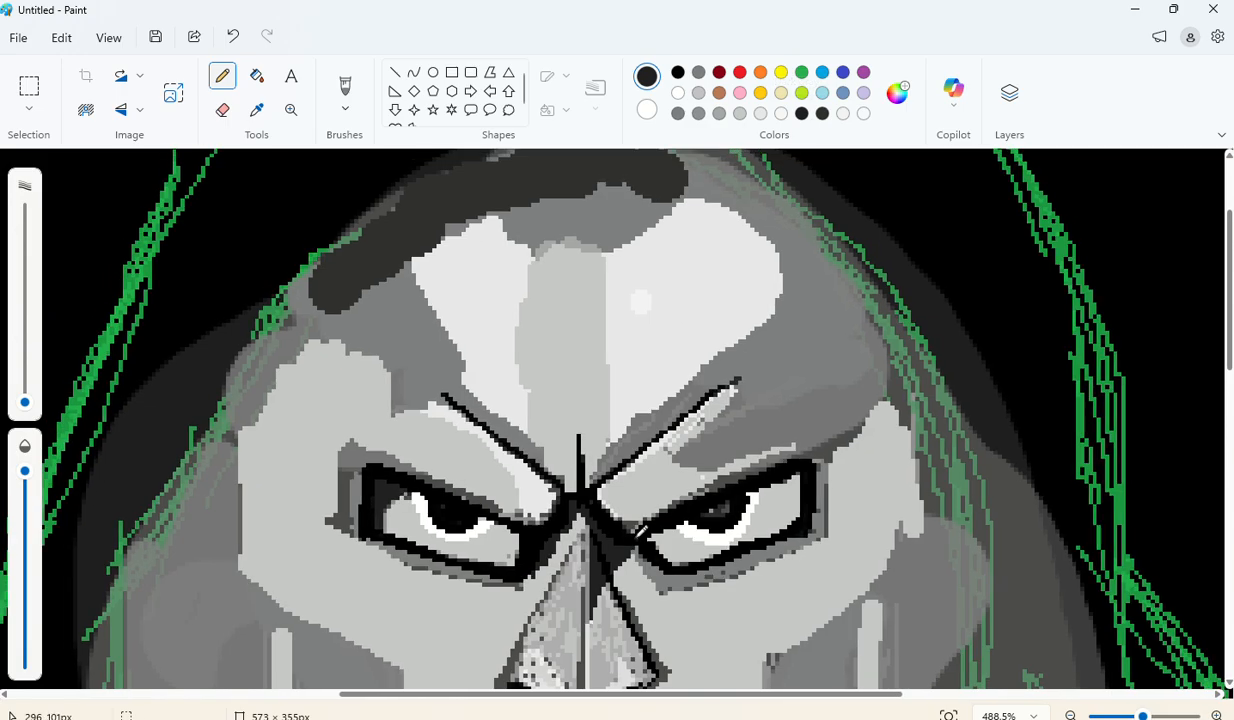
scroll(613, 528, down, 1)
scroll(612, 528, up, 2)
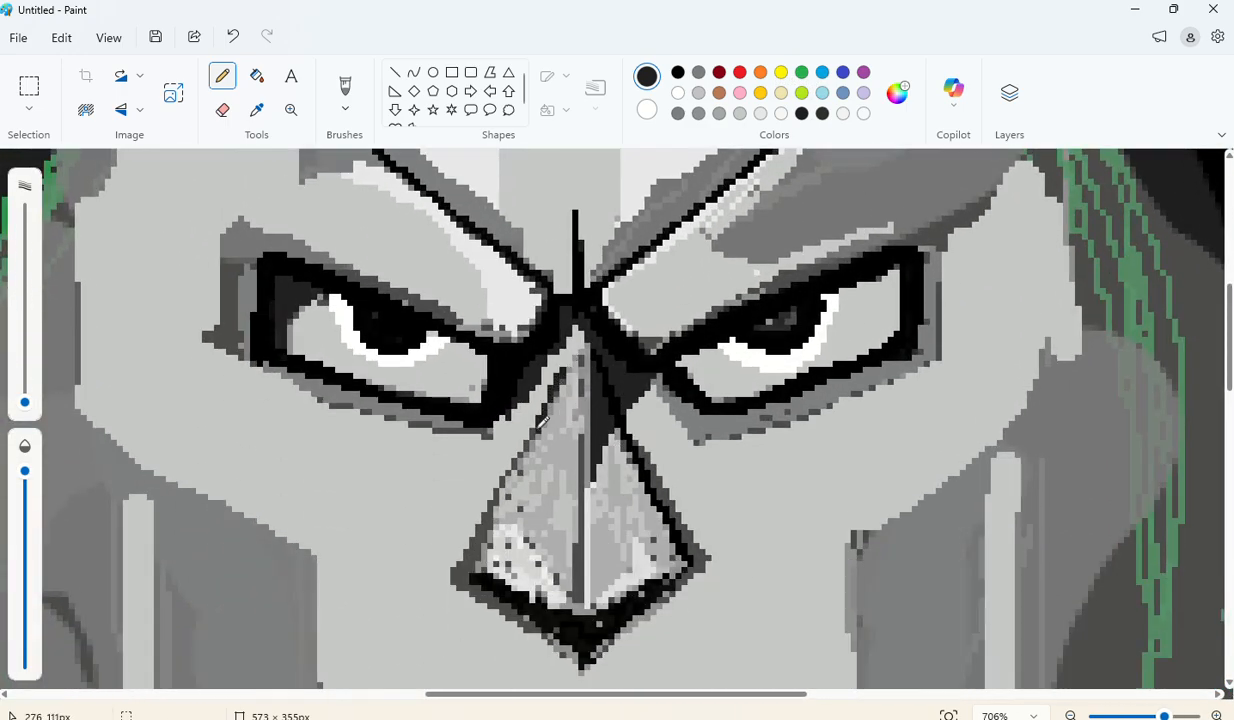
drag(523, 456, 466, 553)
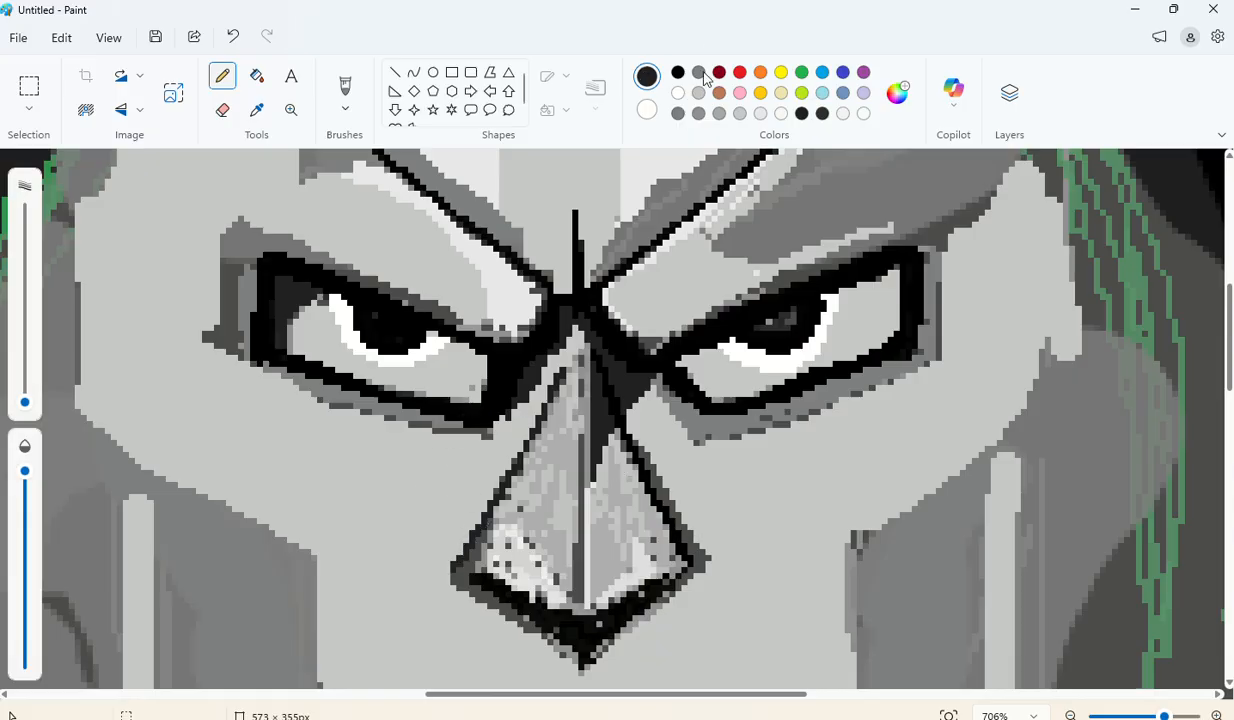
Step: Smooth both side planes of the nose with flat medium gray using a slightly thicker pencil
click(698, 115)
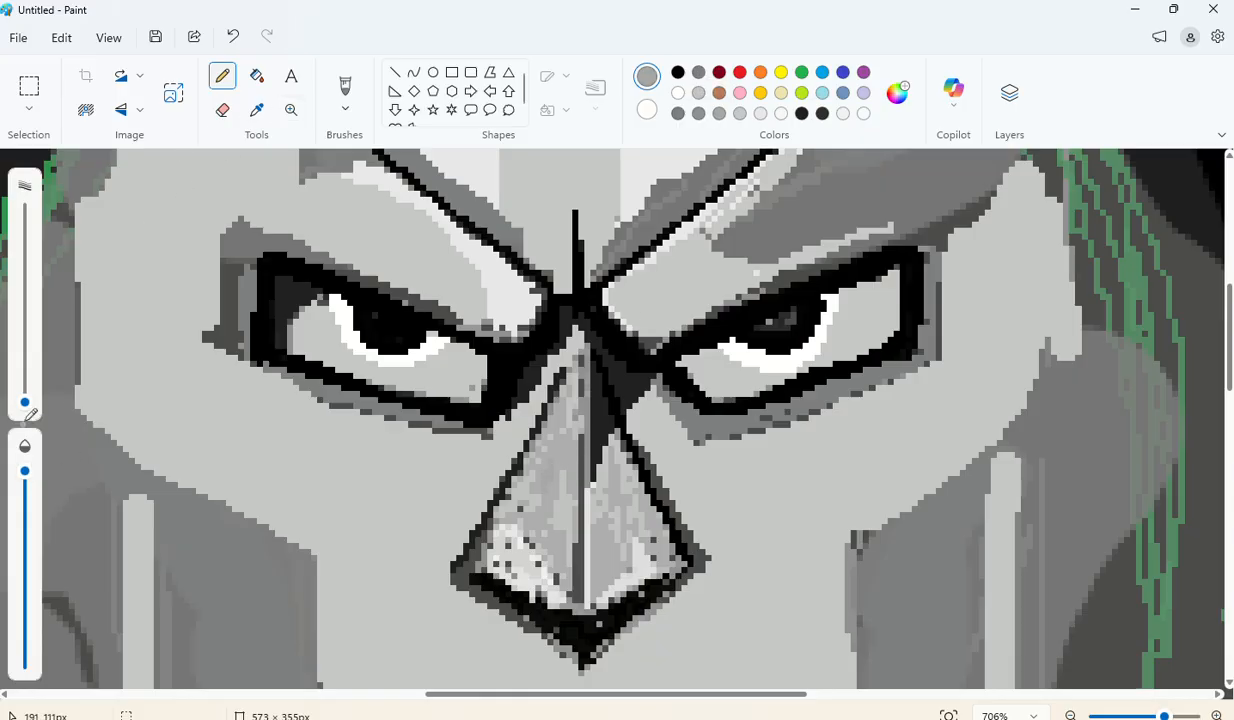
drag(22, 403, 24, 395)
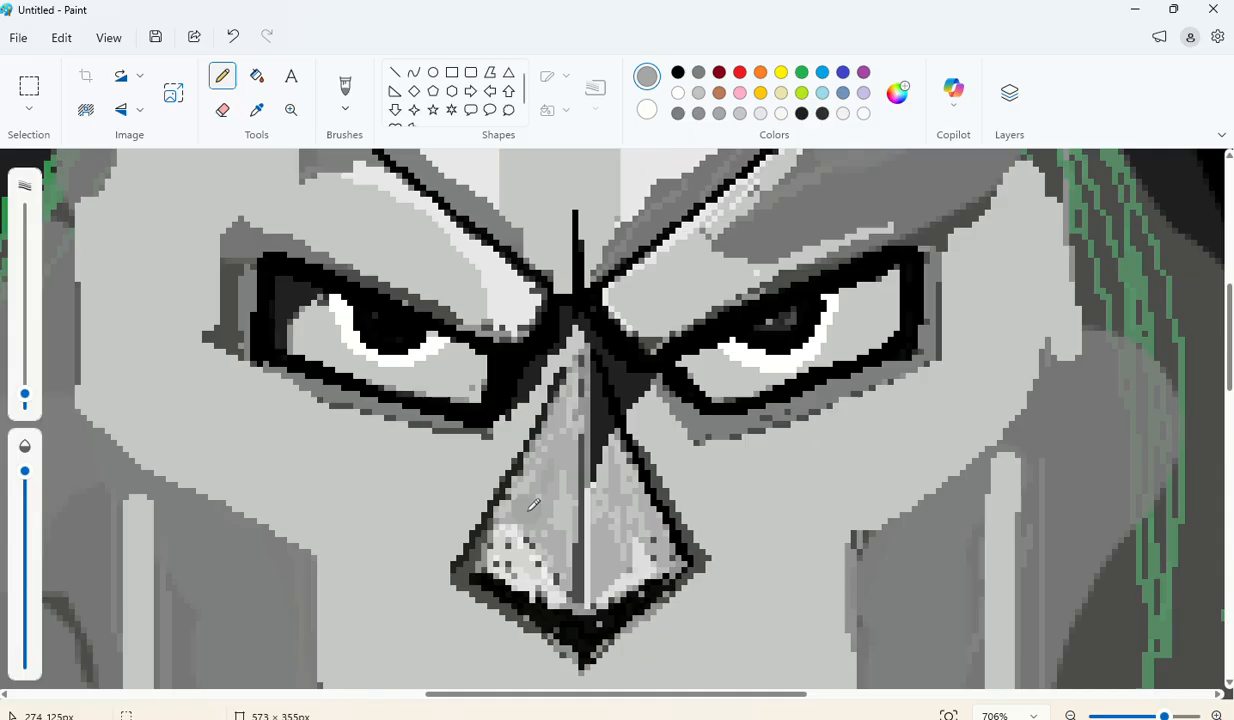
mouse_move(546, 520)
mouse_down()
mouse_move(525, 445)
mouse_move(563, 427)
mouse_up()
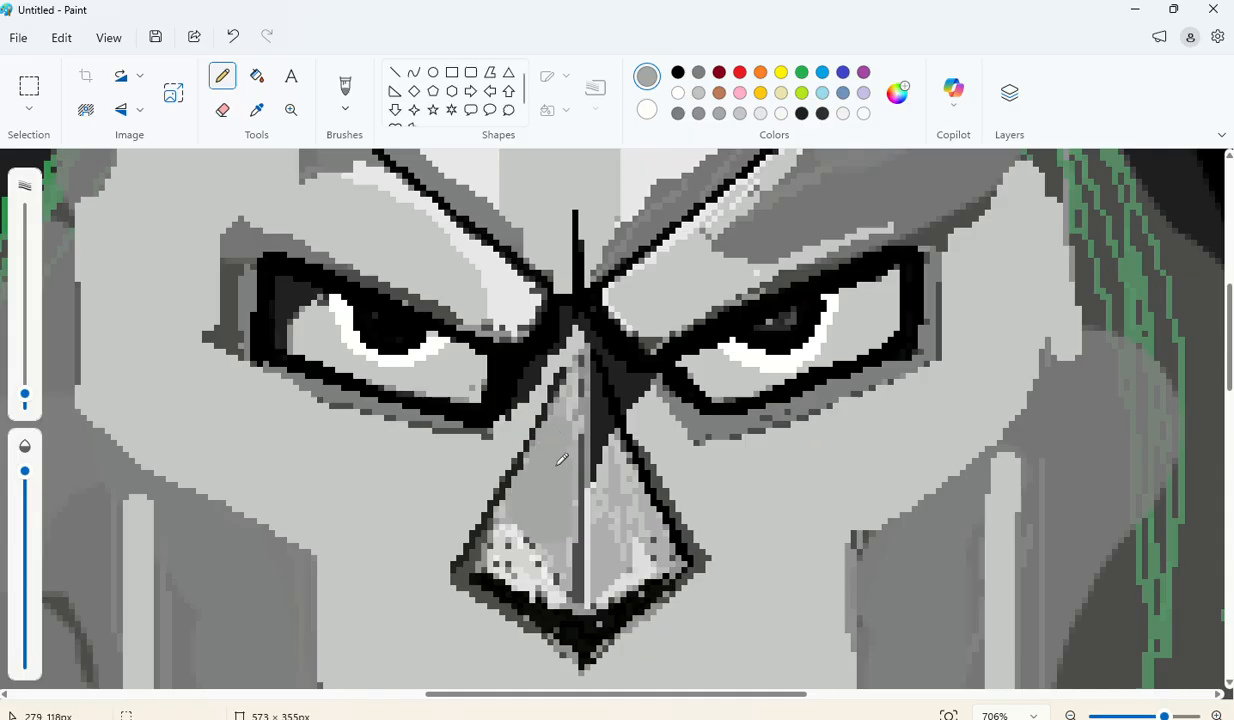
mouse_move(600, 515)
mouse_down()
mouse_move(622, 518)
mouse_move(612, 463)
mouse_move(605, 515)
mouse_move(648, 523)
mouse_move(629, 546)
mouse_up()
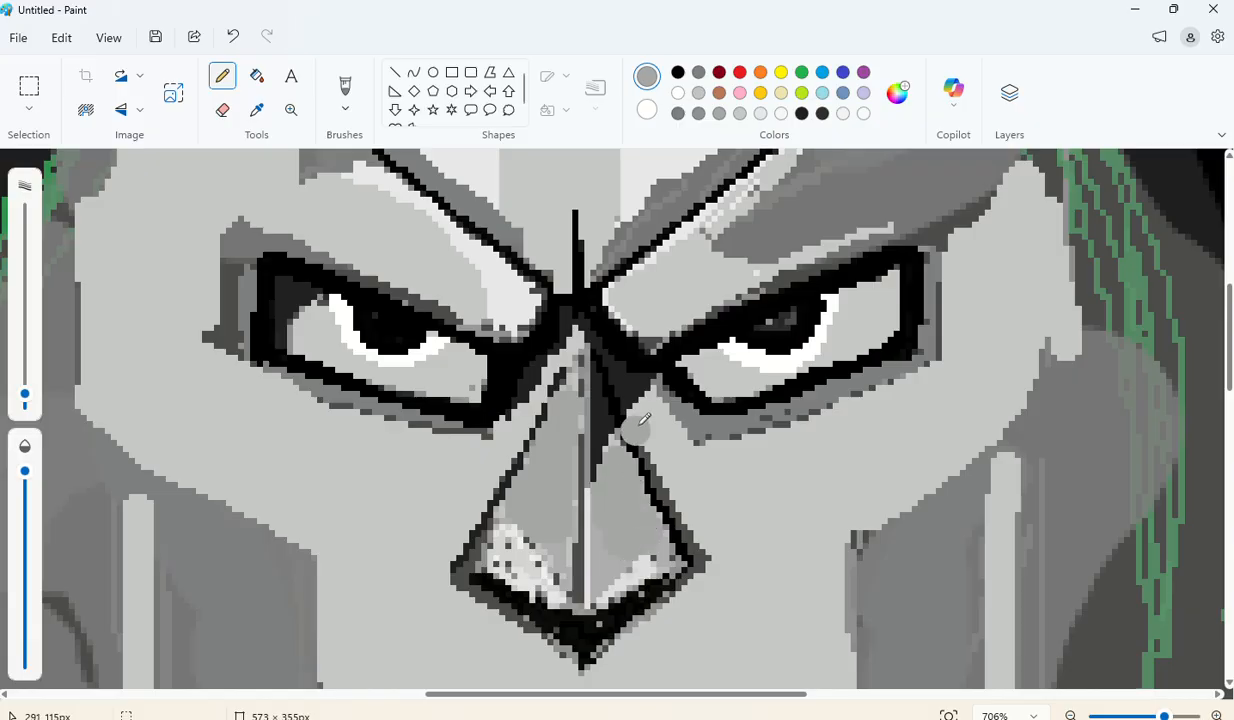
scroll(693, 375, down, 3)
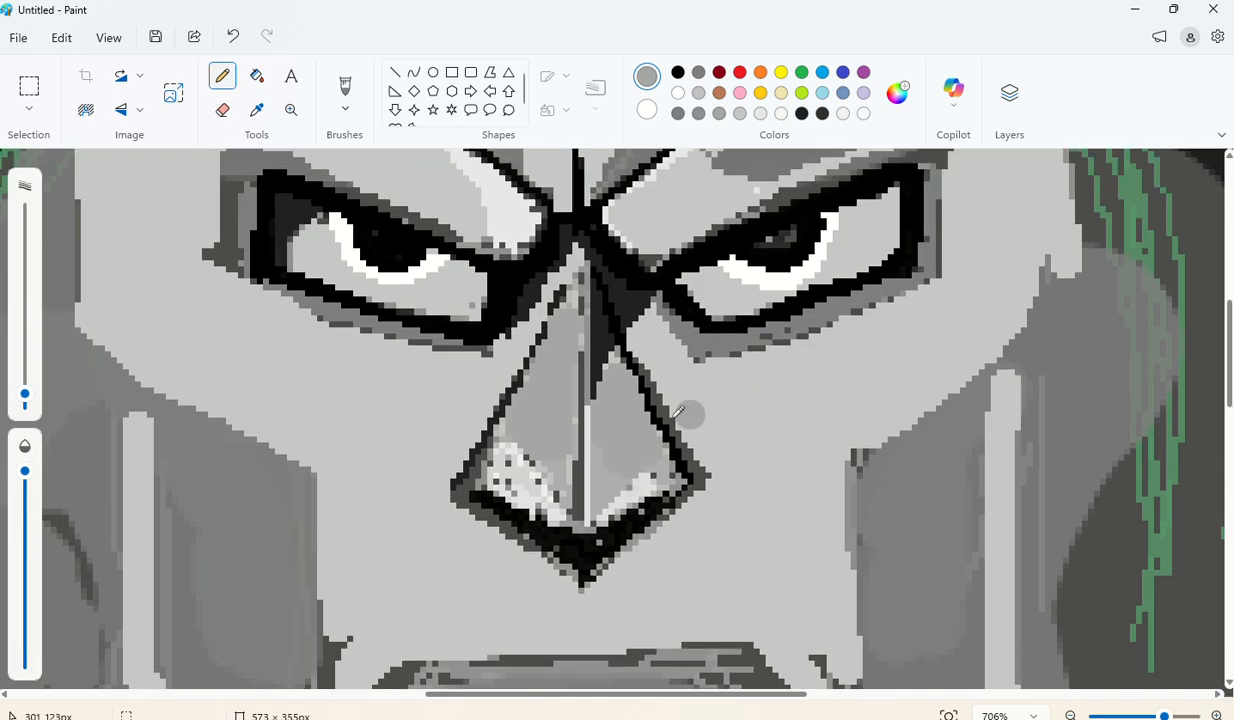
Step: Paint pale gray highlights along the nose's lower left and lower right edges and beside the tip of its ridge
click(741, 112)
mouse_move(550, 470)
mouse_down()
mouse_move(515, 482)
mouse_move(507, 465)
mouse_move(528, 492)
mouse_move(495, 473)
mouse_move(537, 503)
mouse_move(524, 459)
mouse_up()
drag(24, 394, 25, 402)
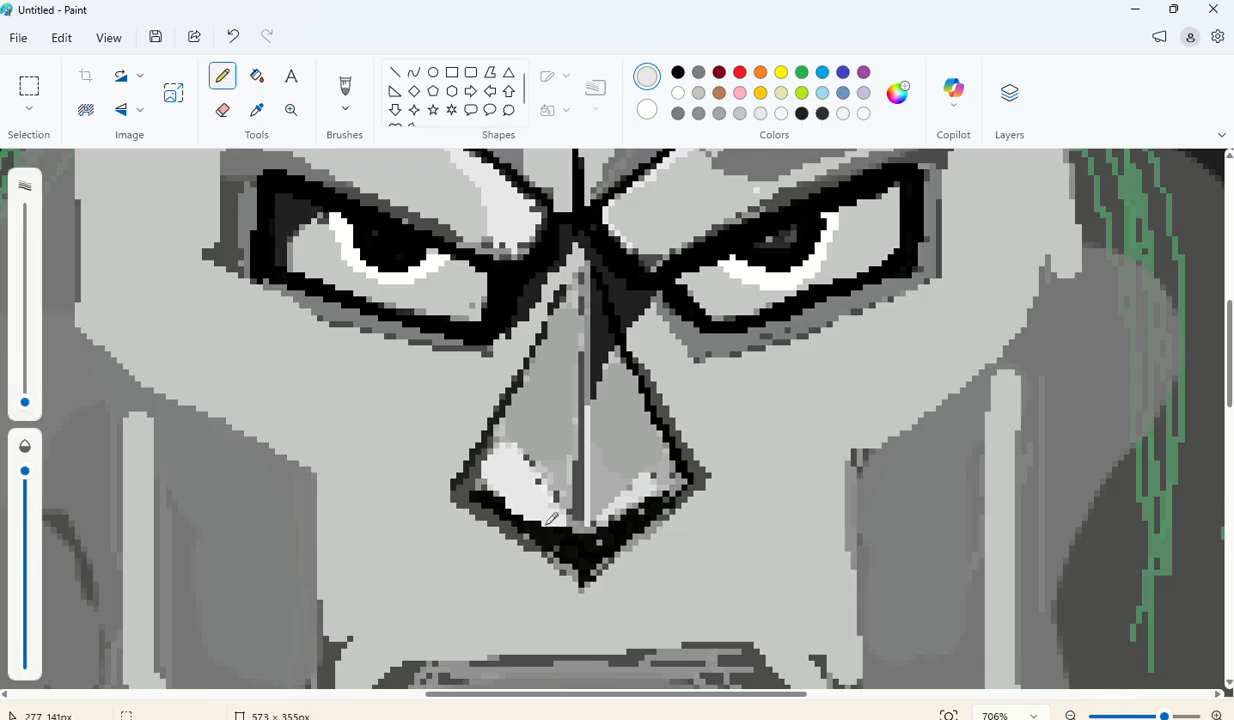
drag(551, 519, 574, 528)
drag(547, 481, 577, 510)
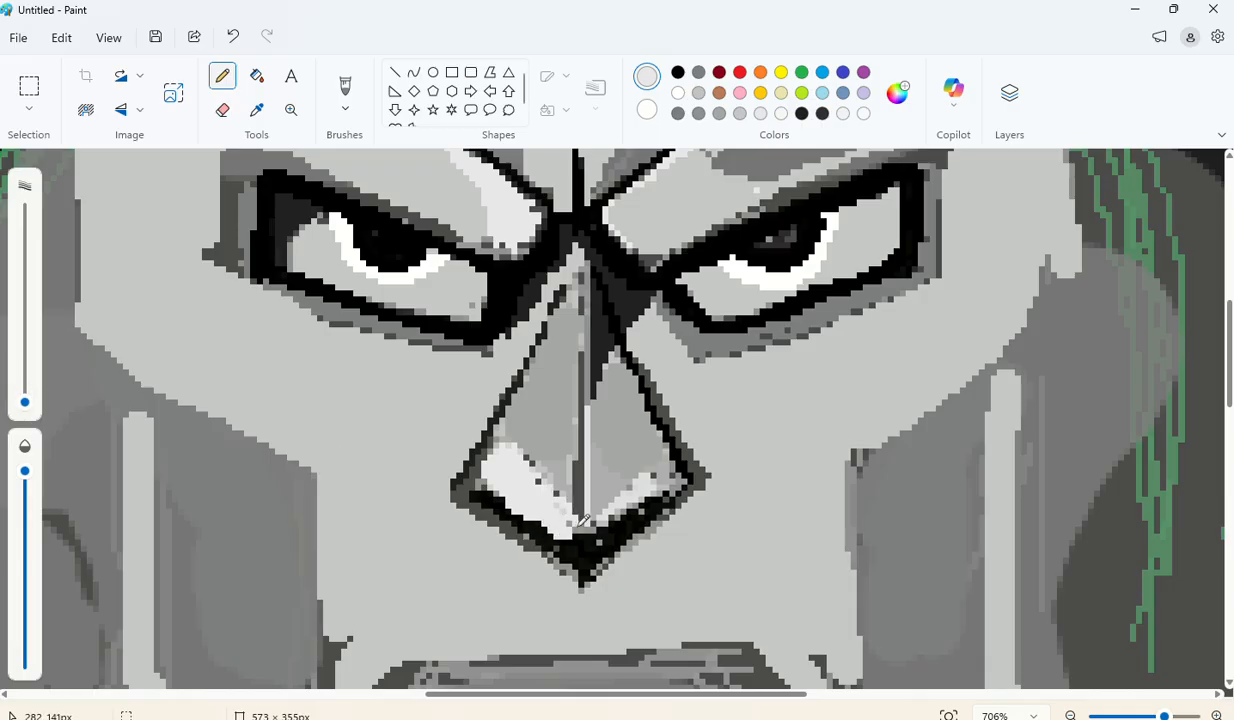
mouse_move(645, 484)
mouse_down()
mouse_move(586, 536)
mouse_move(625, 508)
mouse_up()
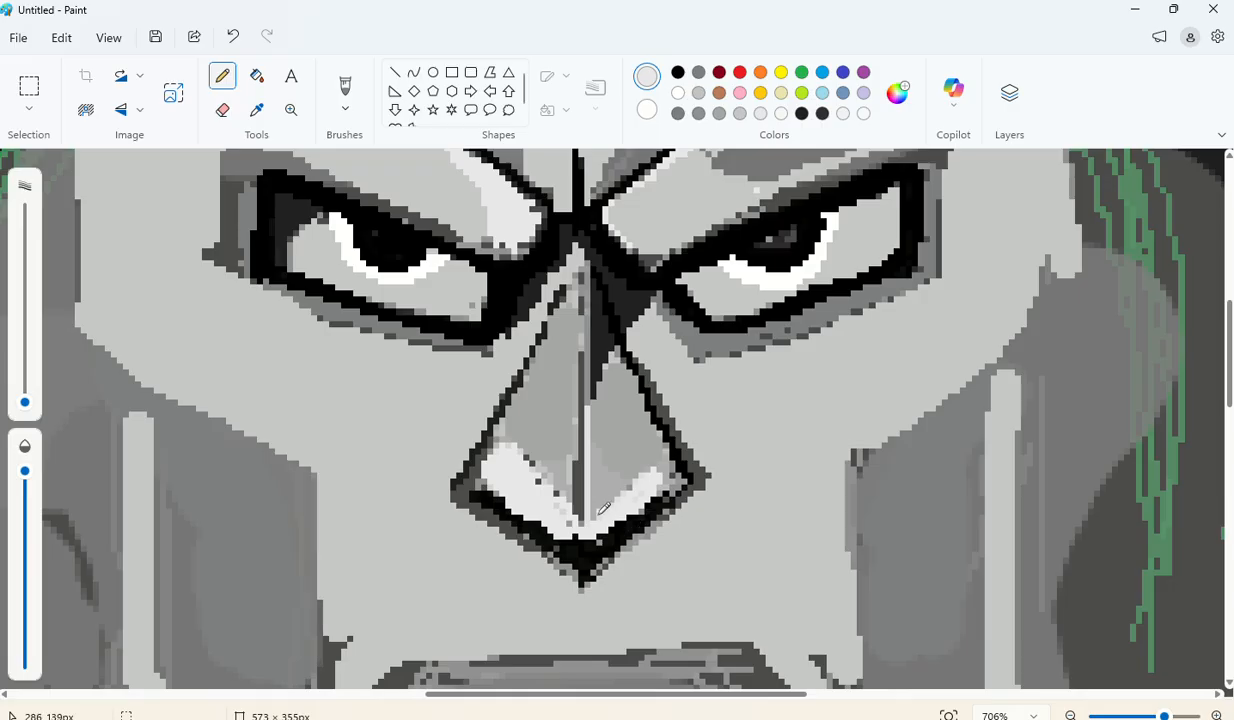
drag(599, 462, 598, 519)
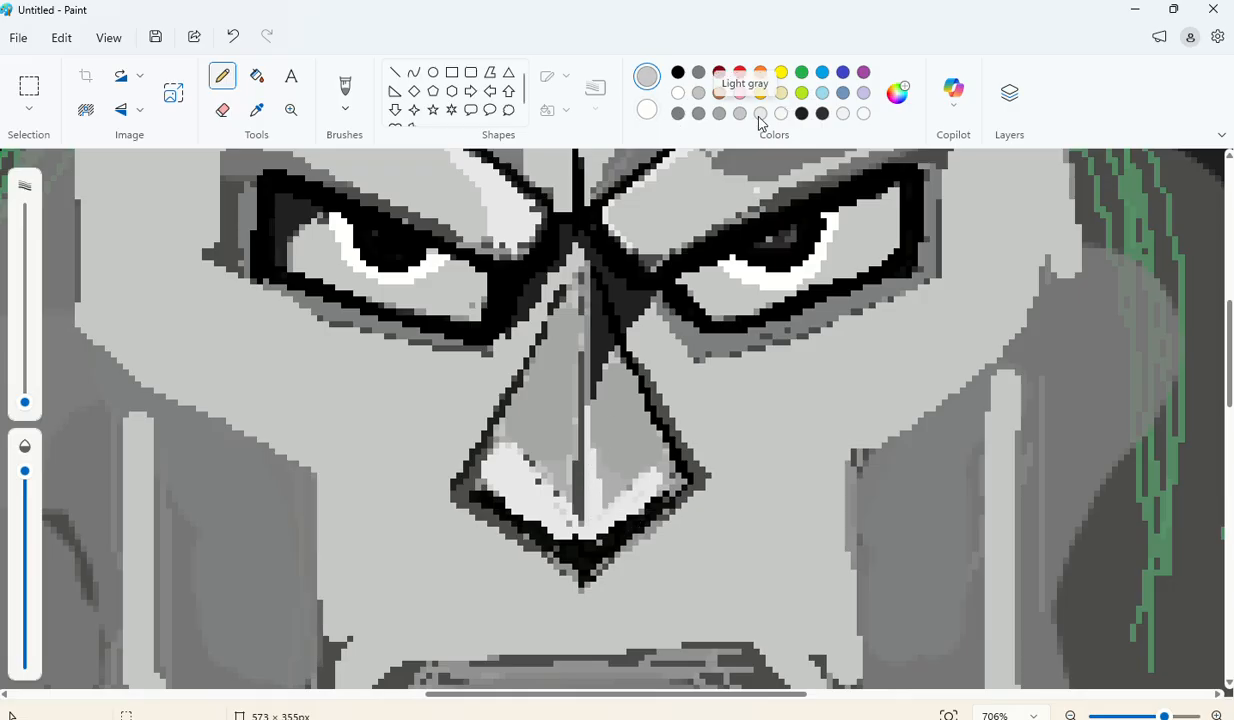
Step: Tone down the highlight on the nose's lower right side with a slightly darker light gray
drag(631, 492, 642, 466)
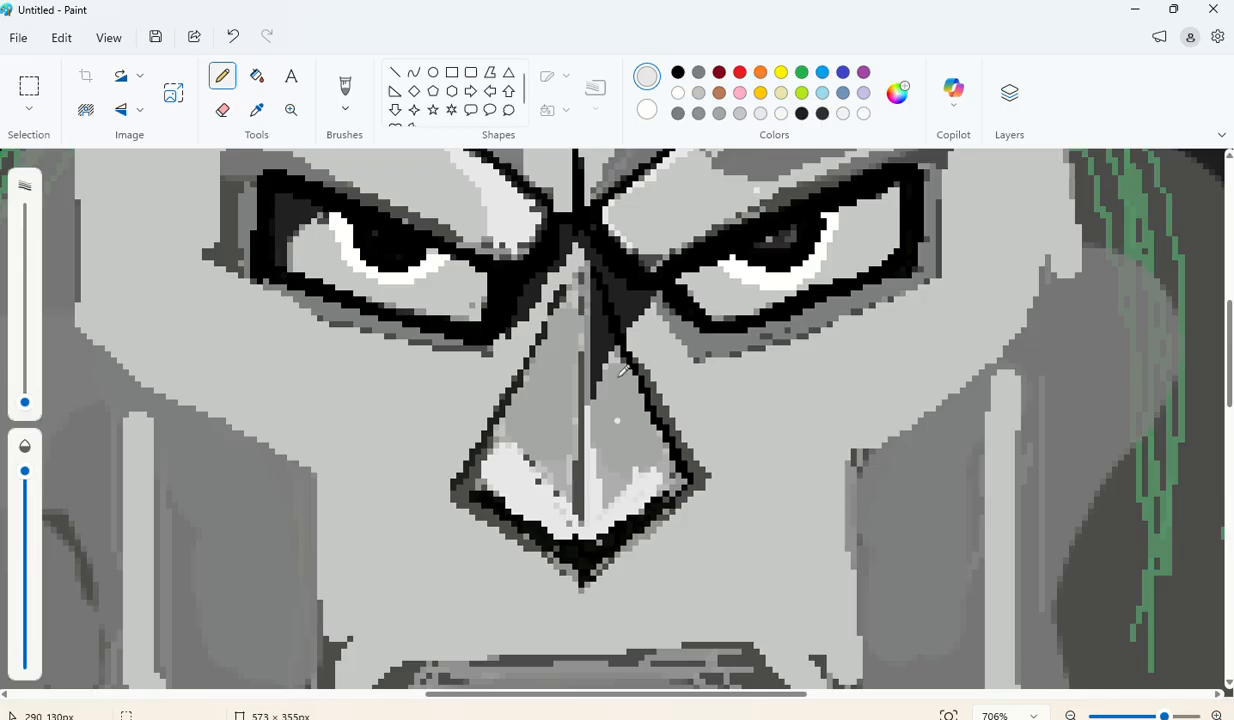
click(741, 115)
drag(636, 483, 621, 498)
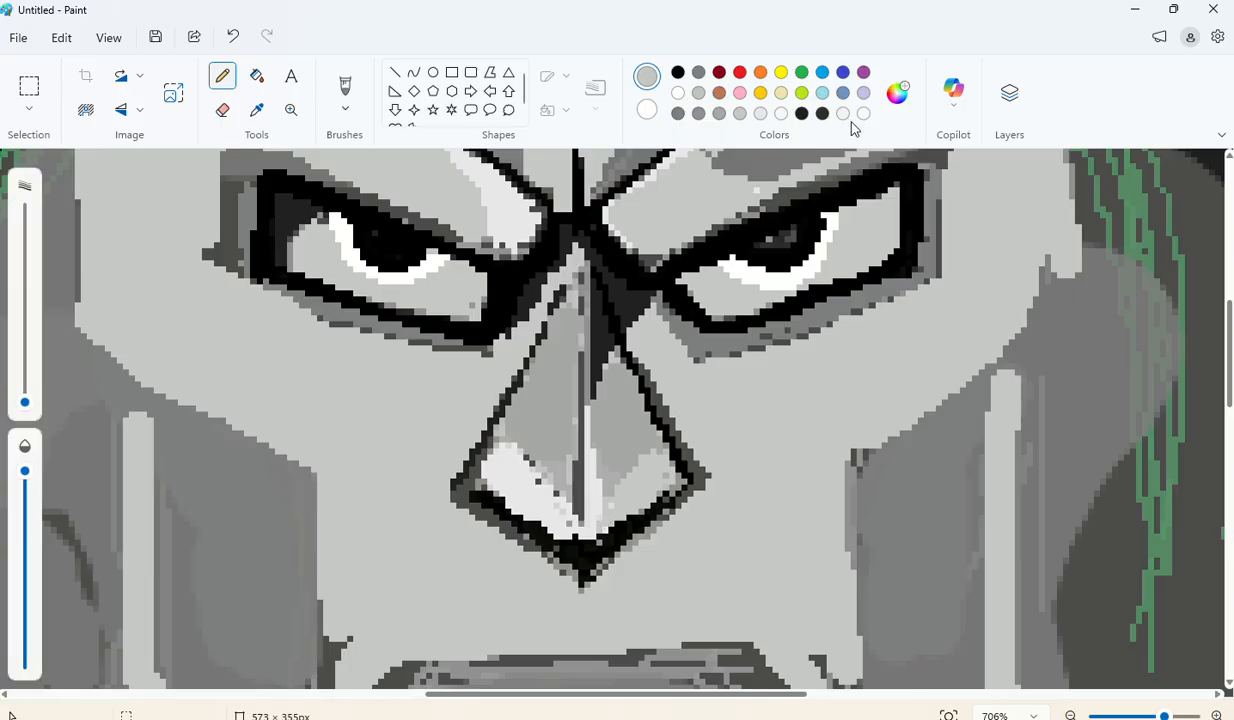
Step: Darken the underside of the nose in near-black and black, filling it solidly down to the pointed tip
click(802, 114)
drag(485, 494, 578, 573)
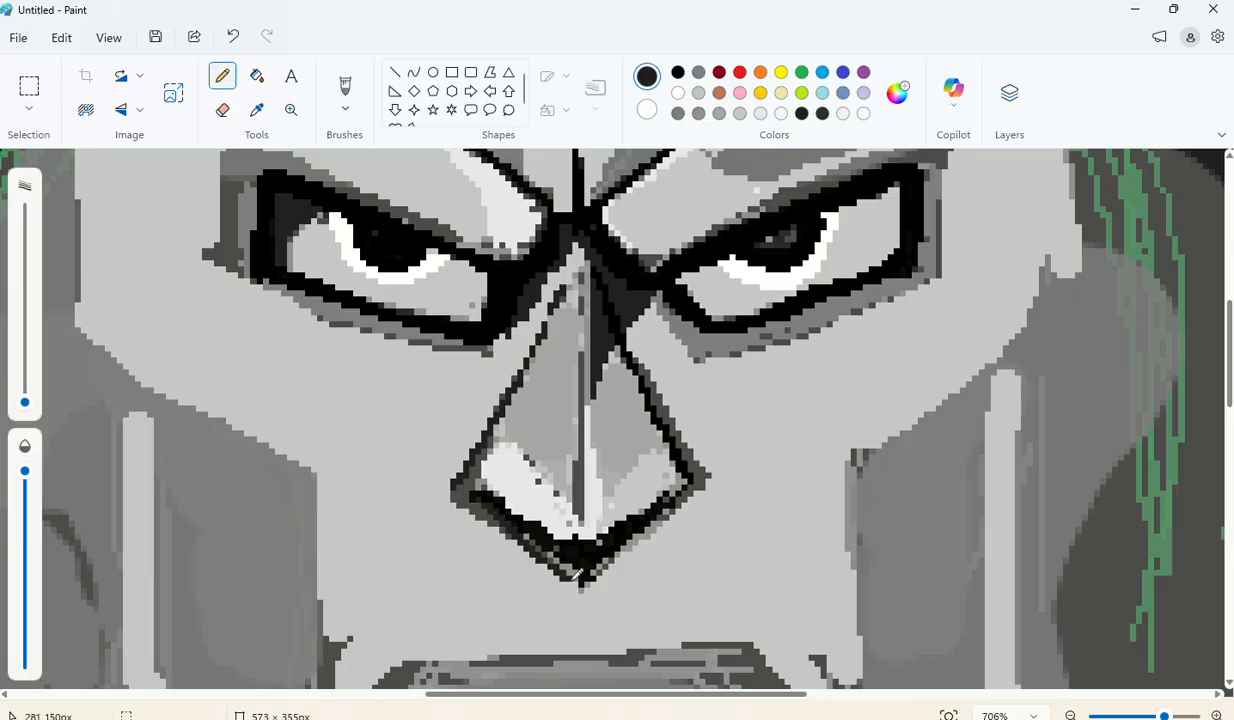
click(679, 74)
drag(522, 505, 535, 517)
mouse_move(447, 480)
mouse_down()
mouse_move(571, 579)
mouse_move(544, 545)
mouse_move(466, 503)
mouse_move(585, 570)
mouse_move(569, 556)
mouse_move(584, 582)
mouse_move(647, 539)
mouse_move(692, 482)
mouse_move(634, 543)
mouse_up()
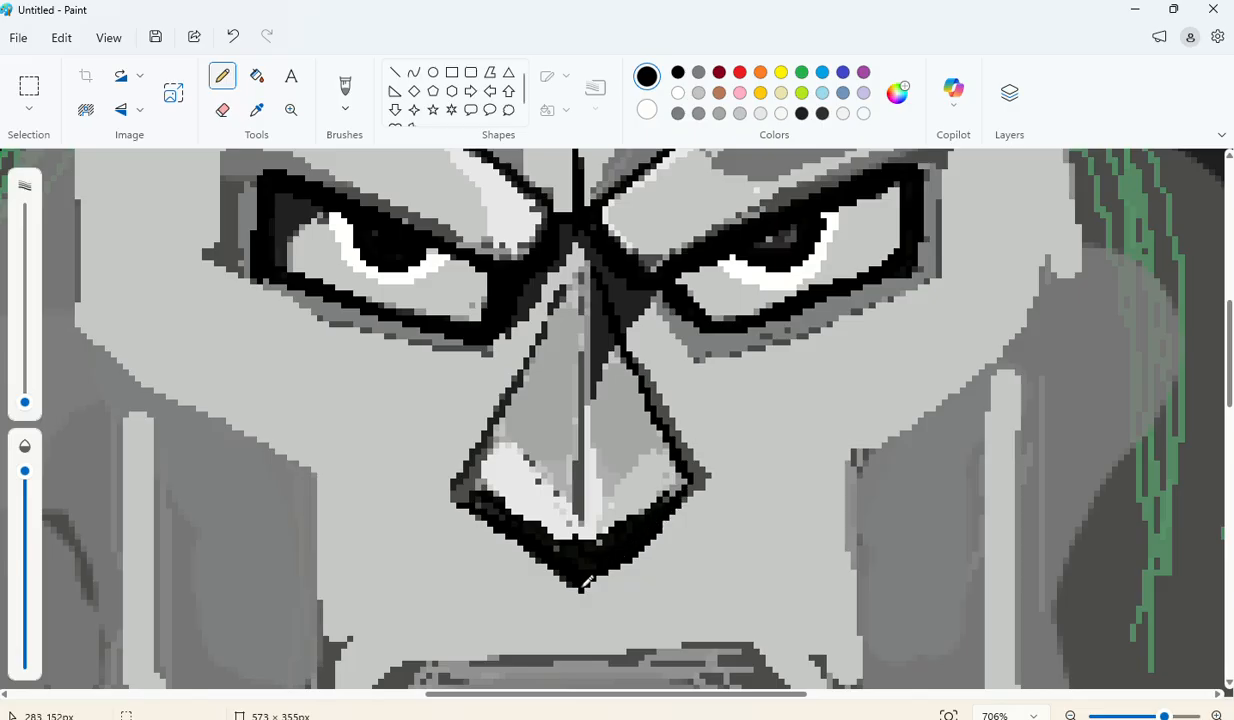
mouse_move(581, 588)
mouse_down()
mouse_move(595, 581)
mouse_move(471, 508)
mouse_up()
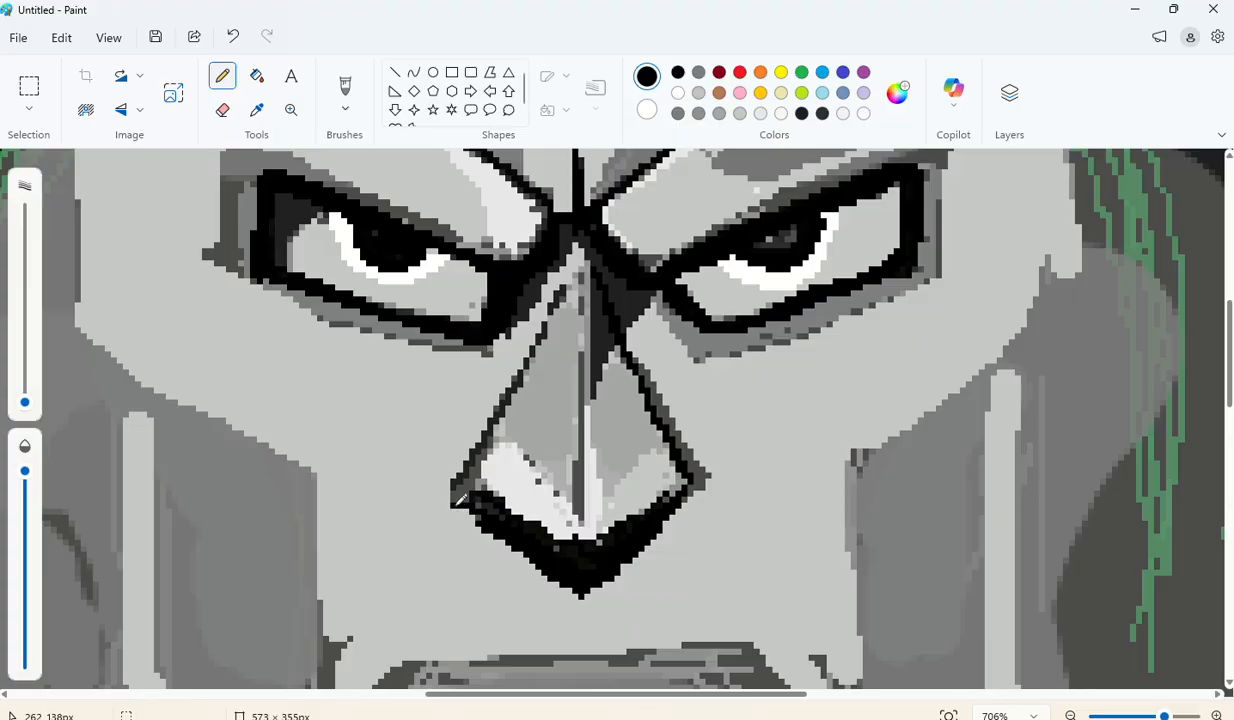
Step: Set up the standard Brush in green with reduced opacity for coloring the hood
scroll(632, 510, down, 5)
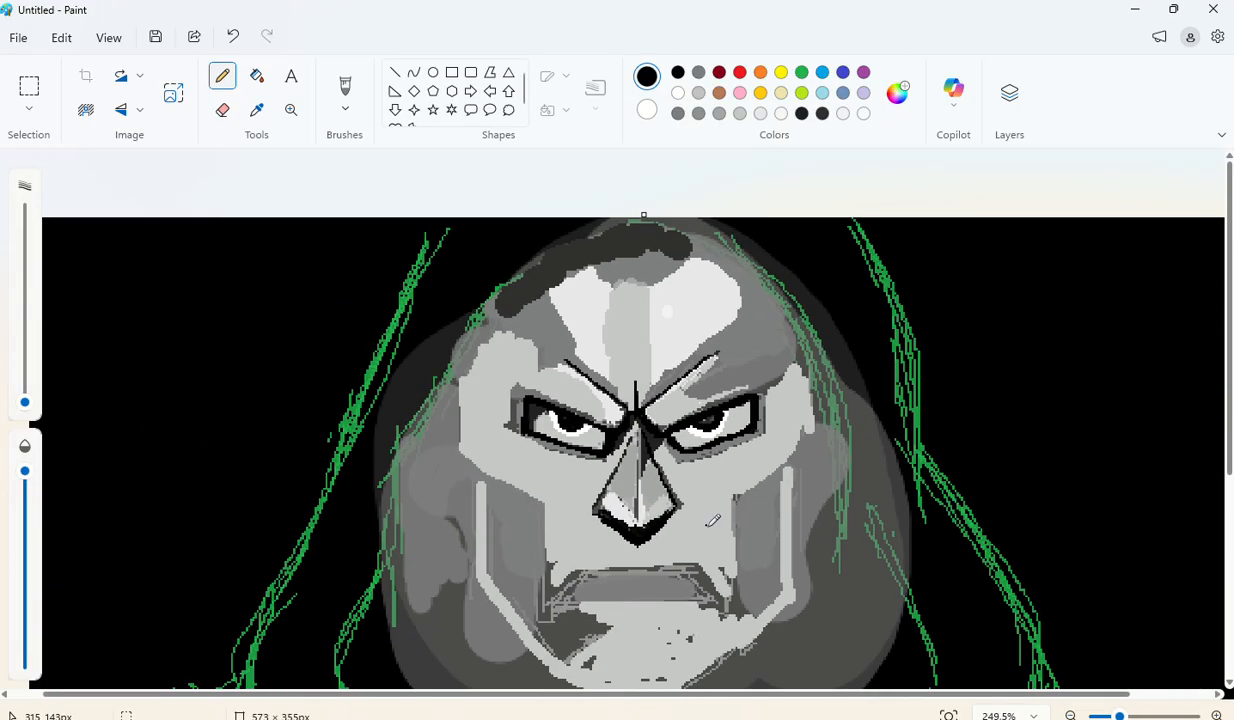
scroll(712, 521, up, 5)
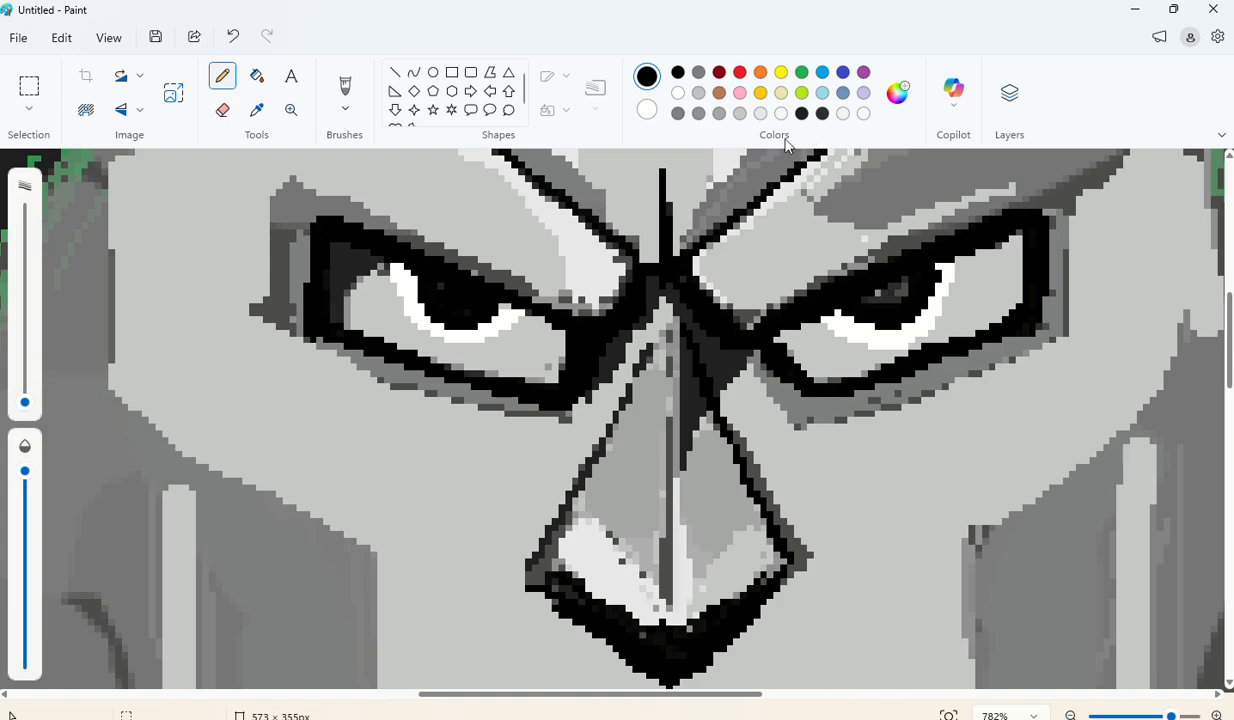
click(802, 73)
scroll(690, 340, down, 10)
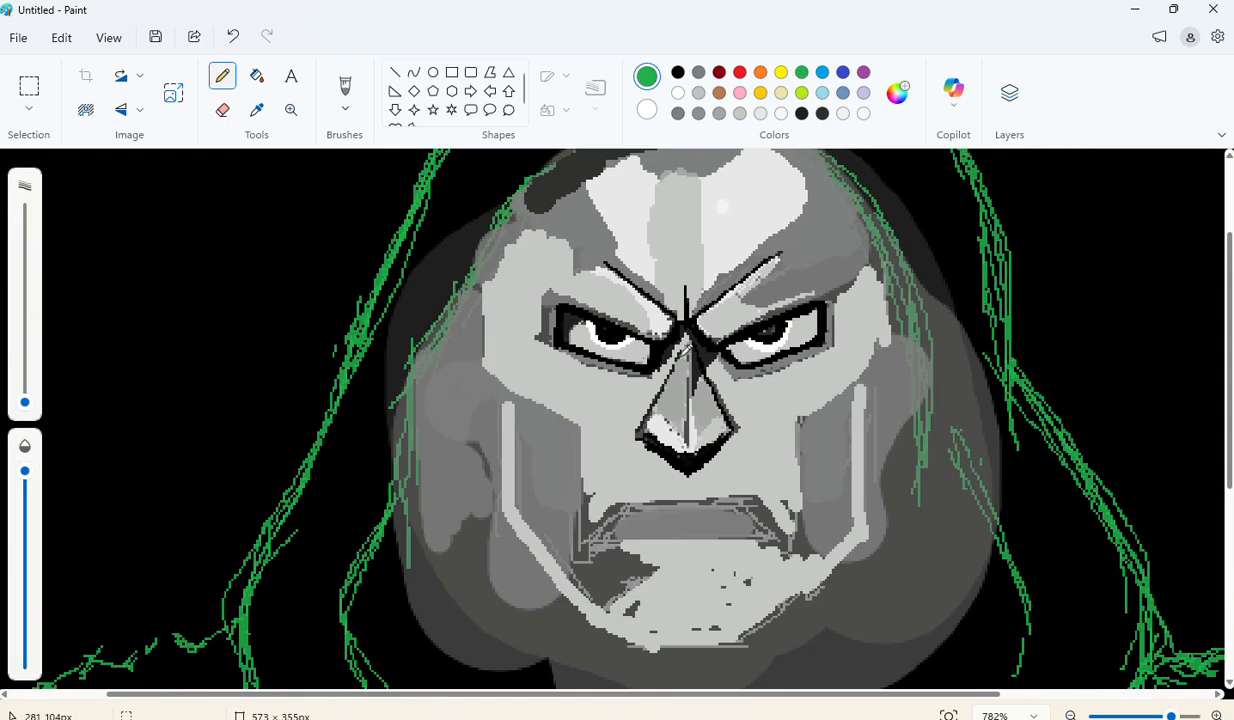
ctrl+scroll(505, 240, up, 5)
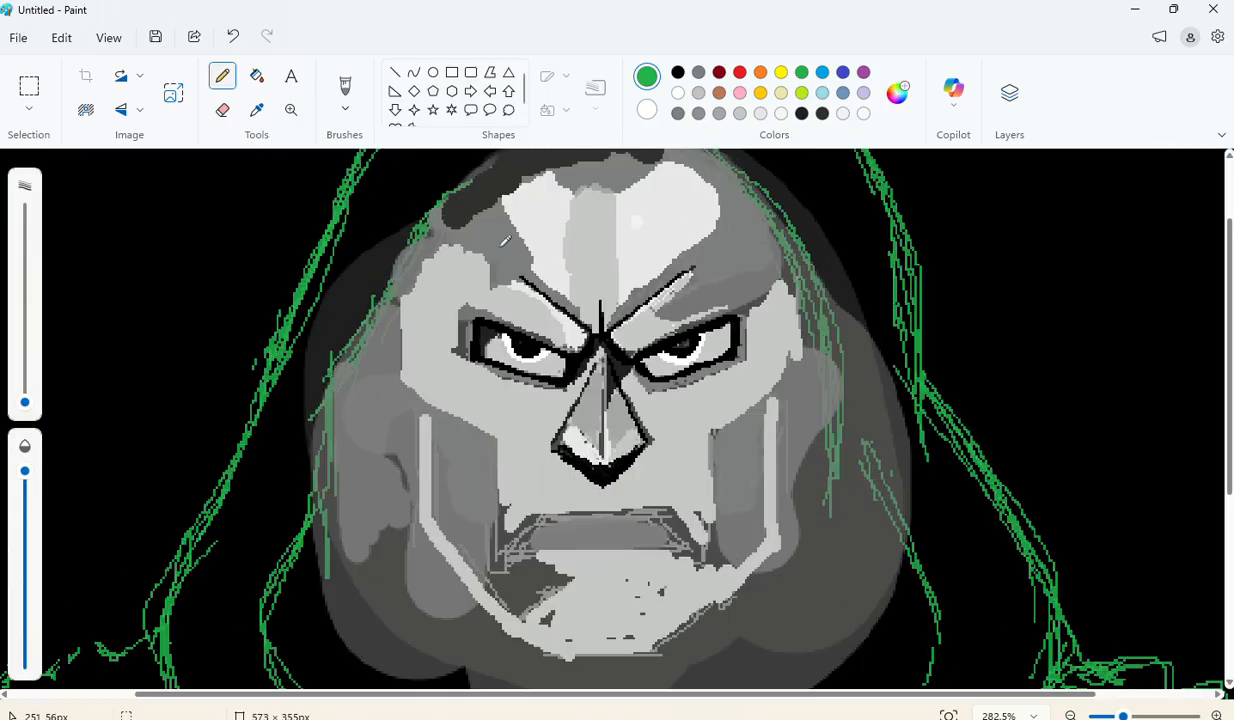
drag(25, 402, 25, 379)
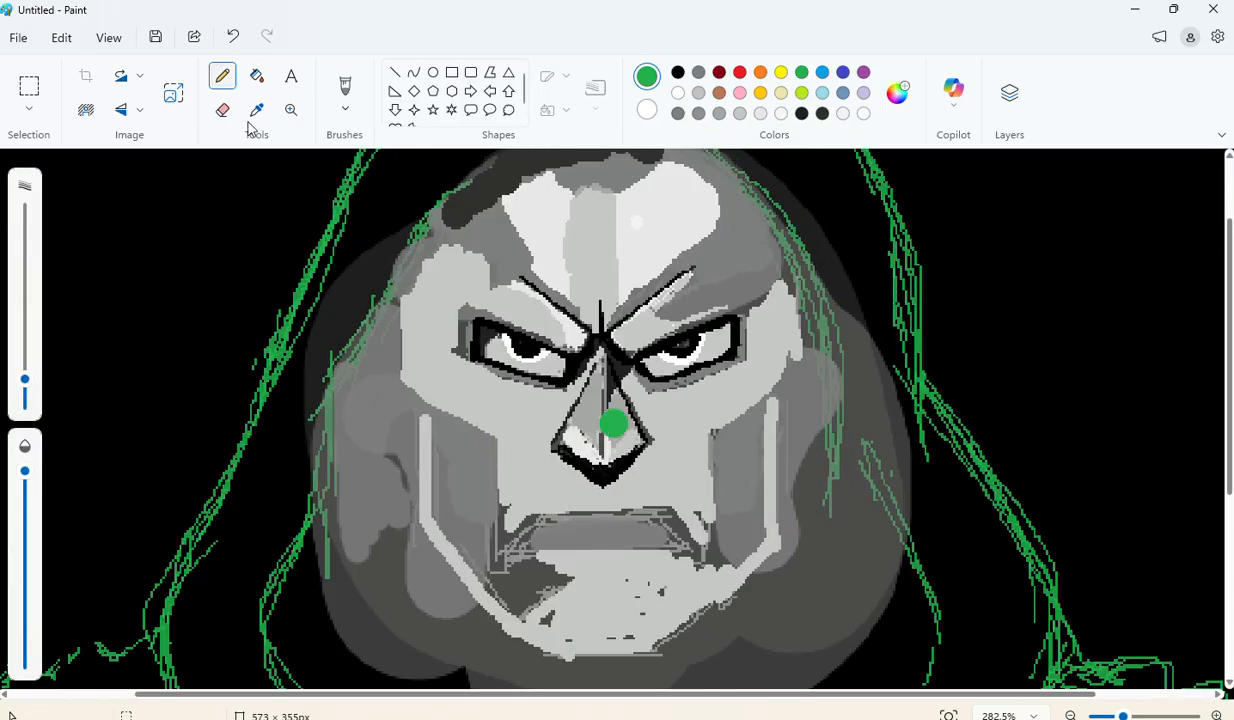
click(346, 91)
click(348, 114)
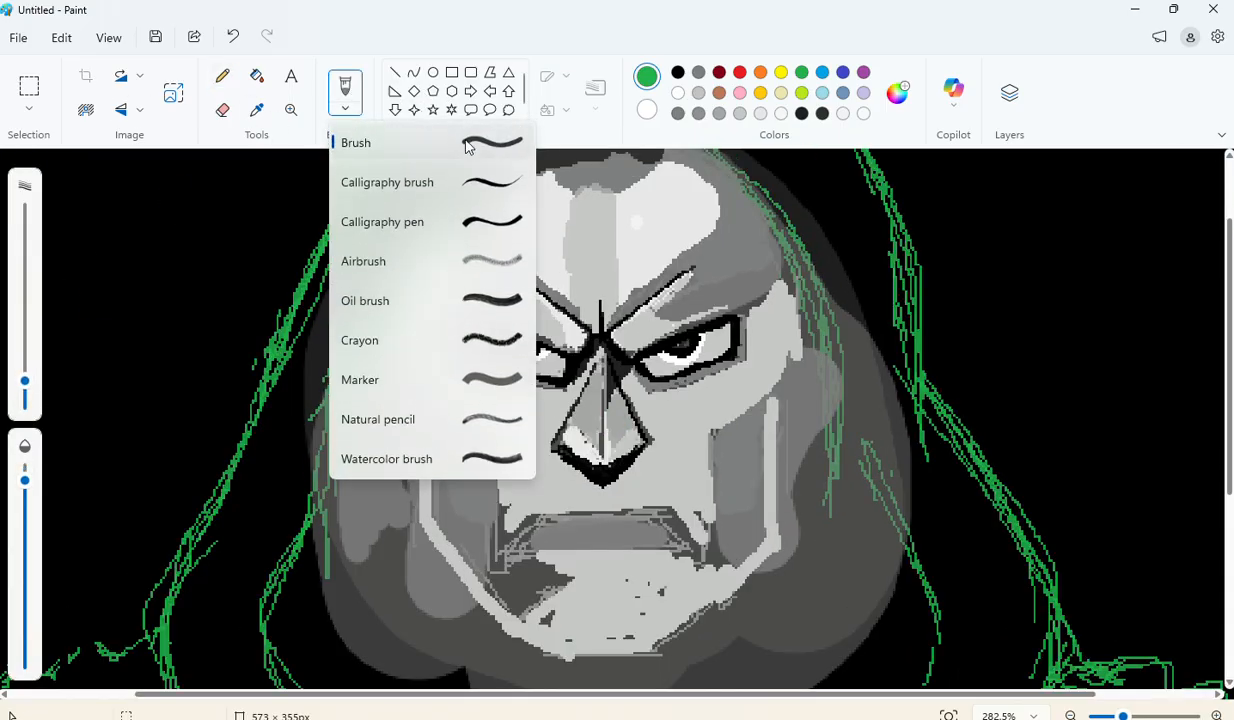
click(467, 144)
drag(24, 382, 24, 402)
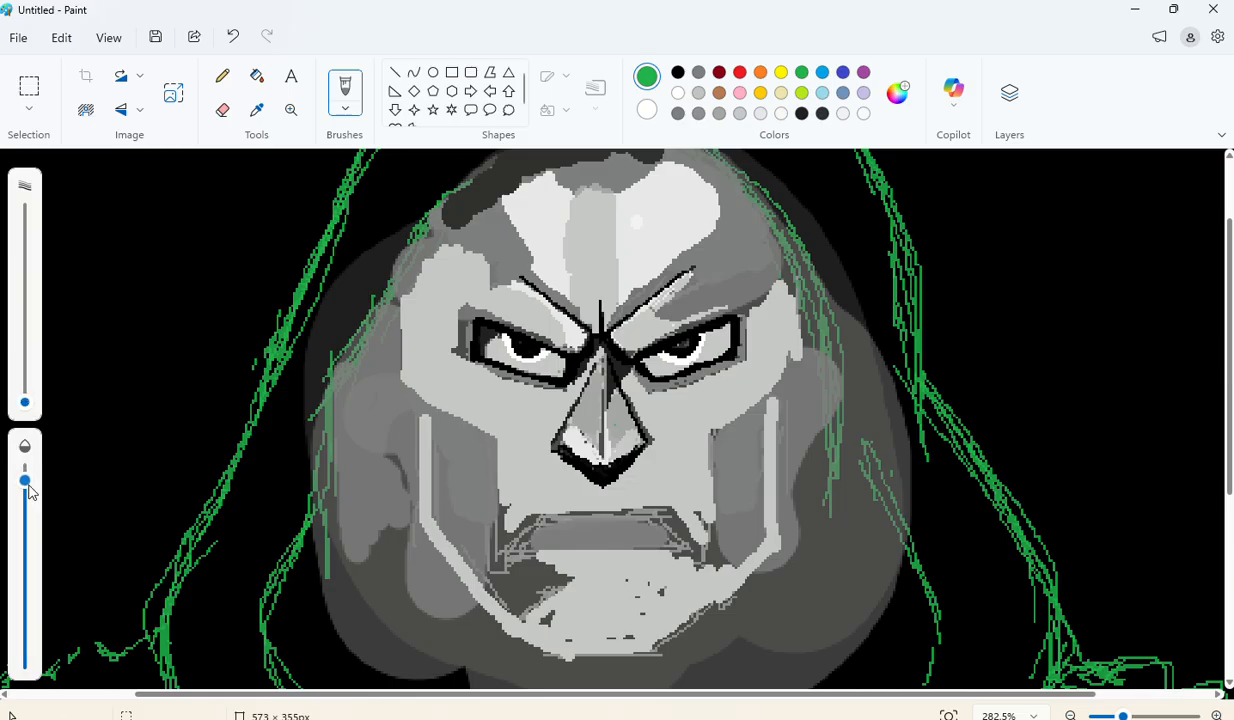
drag(25, 480, 25, 518)
Step: Paint the hood's upper left side translucent green with a thicker brush, lowering the opacity further after the first stroke
scroll(560, 335, up, 2)
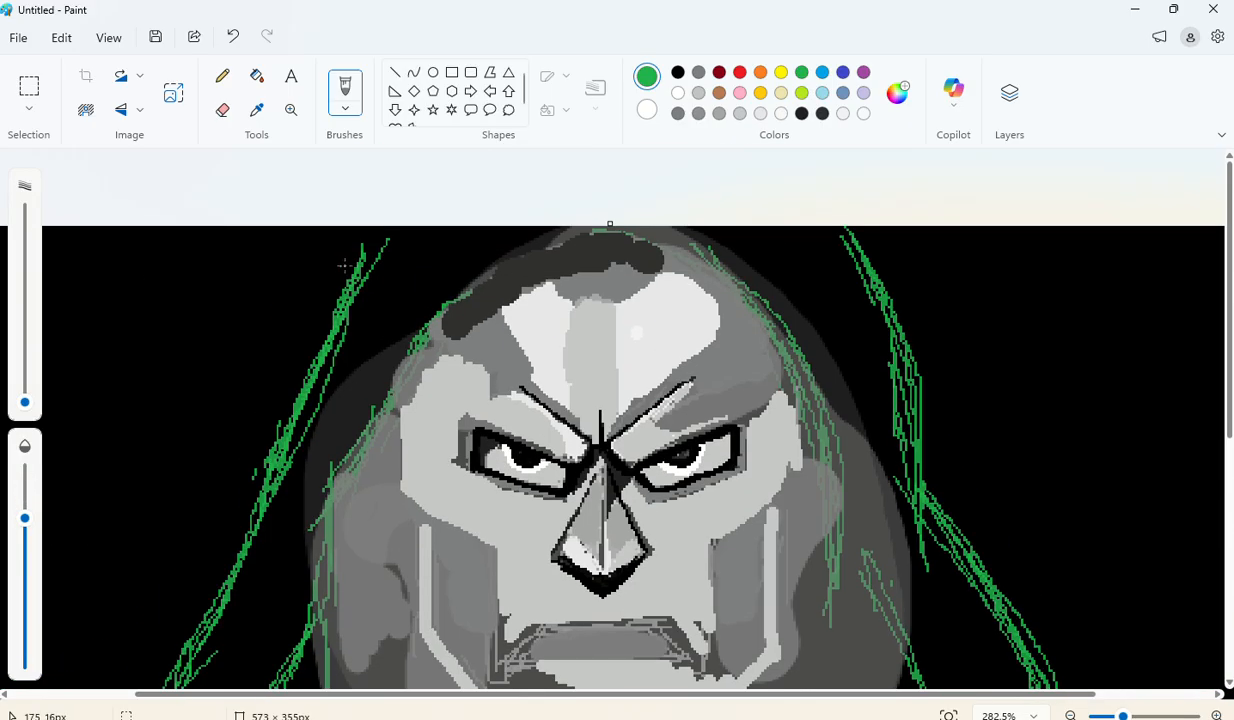
drag(25, 402, 25, 376)
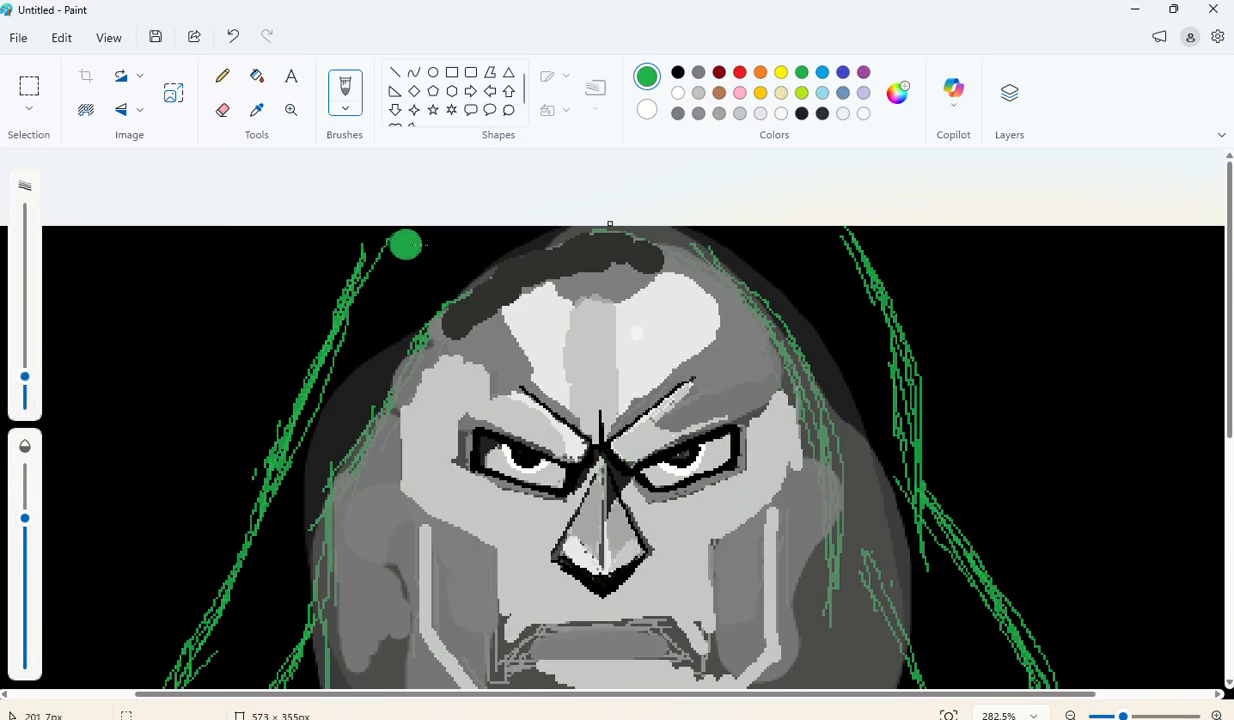
drag(392, 243, 452, 237)
drag(25, 518, 25, 566)
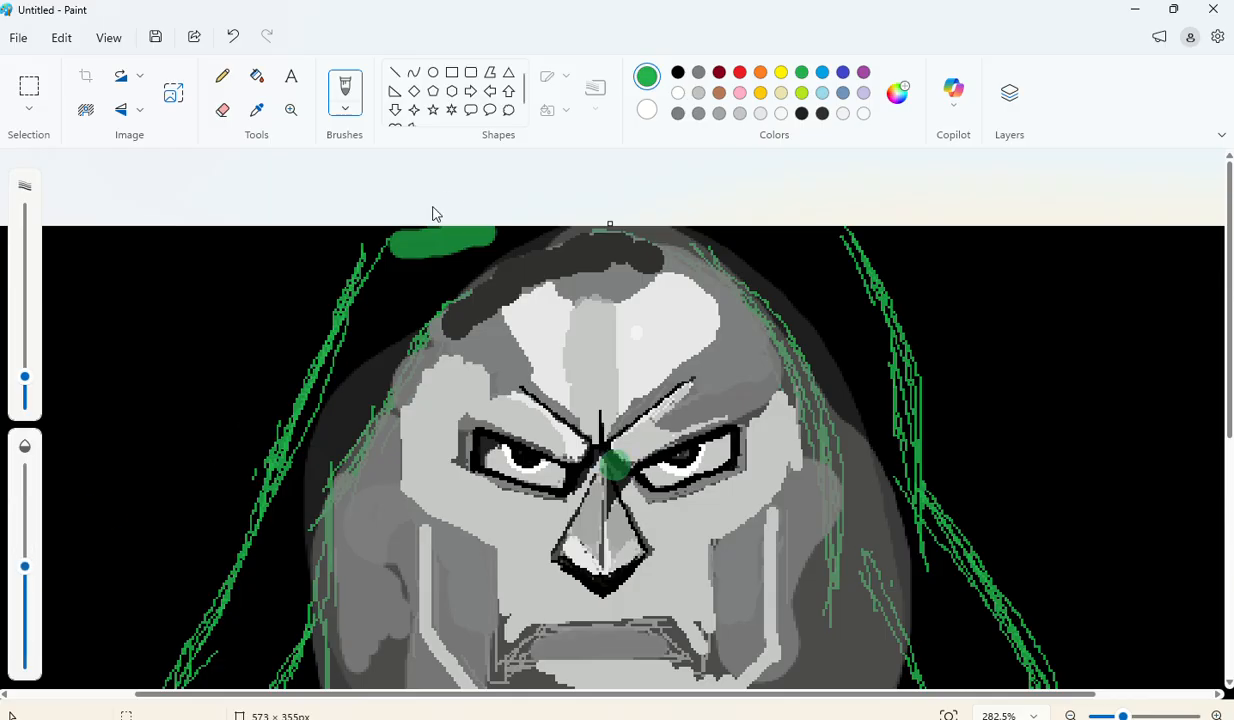
mouse_move(395, 232)
mouse_down()
mouse_move(368, 278)
mouse_move(360, 270)
mouse_move(533, 233)
mouse_move(445, 252)
mouse_move(385, 305)
mouse_move(472, 264)
mouse_move(408, 330)
mouse_move(481, 261)
mouse_move(365, 330)
mouse_move(372, 268)
mouse_move(367, 385)
mouse_move(380, 368)
mouse_move(307, 472)
mouse_move(313, 440)
mouse_move(280, 478)
mouse_move(297, 468)
mouse_move(285, 562)
mouse_move(280, 527)
mouse_up()
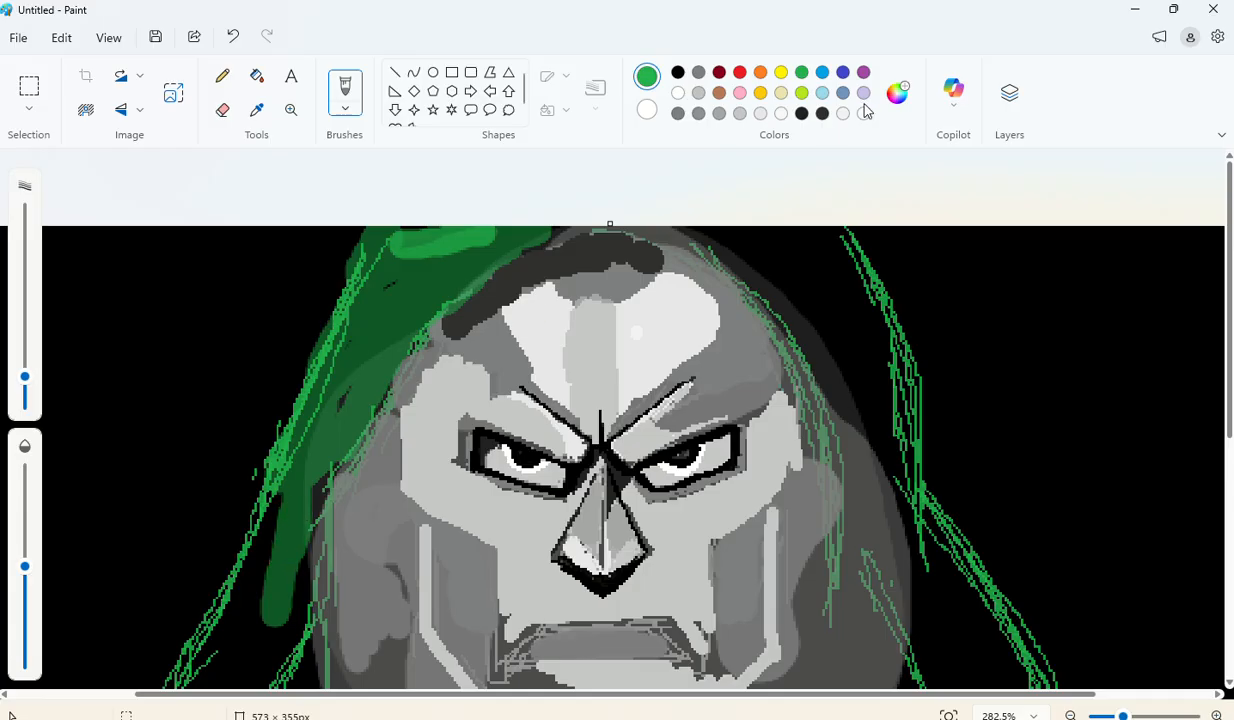
Step: Fill the hood's right side with translucent green from the top down to the shoulder
mouse_move(727, 227)
mouse_down()
mouse_move(854, 322)
mouse_move(829, 233)
mouse_move(734, 242)
mouse_move(786, 240)
mouse_move(752, 262)
mouse_move(906, 337)
mouse_move(916, 399)
mouse_move(861, 288)
mouse_move(833, 279)
mouse_move(787, 296)
mouse_move(774, 285)
mouse_move(856, 408)
mouse_move(885, 355)
mouse_move(877, 432)
mouse_move(807, 316)
mouse_move(756, 268)
mouse_move(848, 472)
mouse_up()
scroll(881, 452, down, 2)
mouse_move(847, 312)
mouse_down()
mouse_move(849, 202)
mouse_move(855, 309)
mouse_move(833, 148)
mouse_move(867, 233)
mouse_move(989, 433)
mouse_move(904, 248)
mouse_move(965, 394)
mouse_move(888, 267)
mouse_move(899, 328)
mouse_move(978, 516)
mouse_move(970, 372)
mouse_move(1031, 485)
mouse_move(976, 566)
mouse_move(966, 448)
mouse_move(876, 310)
mouse_move(937, 426)
mouse_move(964, 576)
mouse_move(1006, 490)
mouse_move(998, 457)
mouse_move(988, 536)
mouse_move(976, 496)
mouse_move(866, 632)
mouse_up()
Step: Paint the hood's lower left side, the collar and the cloak over both shoulders in translucent green
ctrl+scroll(818, 490, down, 3)
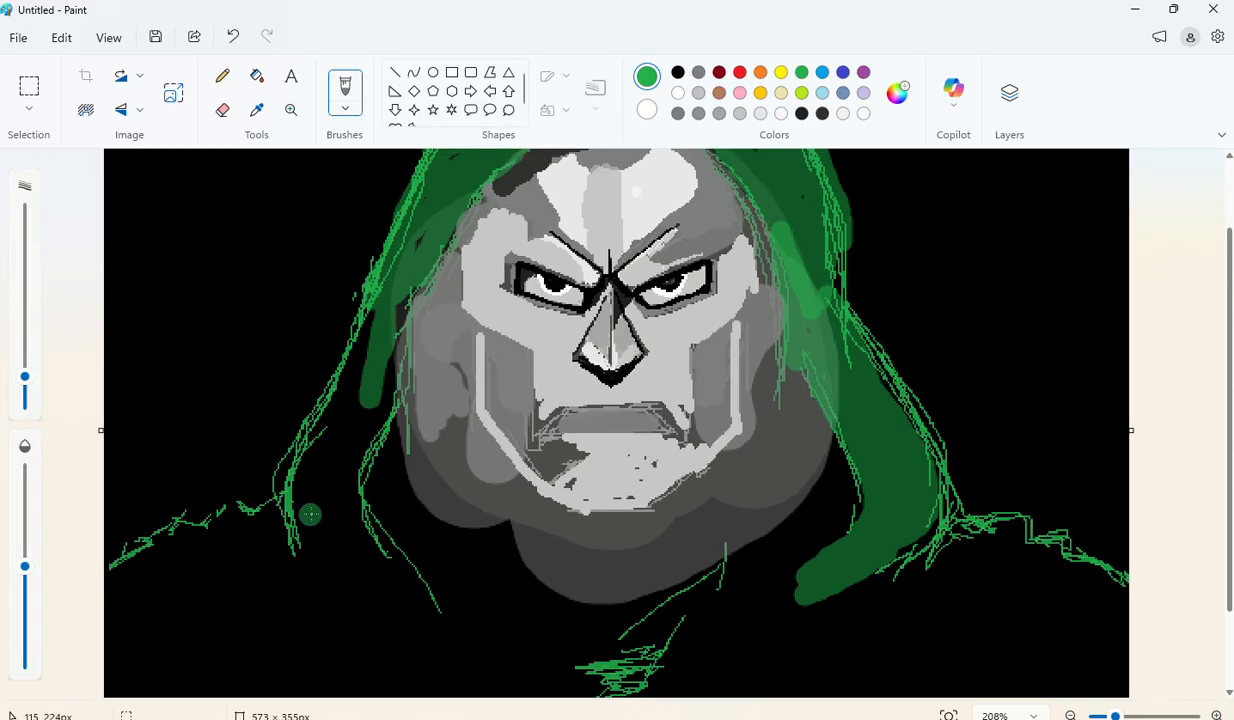
mouse_move(308, 512)
mouse_down()
mouse_move(308, 478)
mouse_move(371, 303)
mouse_move(375, 411)
mouse_move(319, 549)
mouse_move(367, 349)
mouse_move(310, 511)
mouse_move(345, 510)
mouse_move(422, 639)
mouse_move(388, 563)
mouse_move(310, 535)
mouse_move(257, 534)
mouse_move(226, 495)
mouse_move(214, 535)
mouse_move(188, 518)
mouse_move(183, 538)
mouse_move(143, 547)
mouse_move(127, 576)
mouse_move(125, 563)
mouse_move(89, 570)
mouse_move(100, 591)
mouse_move(148, 561)
mouse_move(189, 573)
mouse_move(298, 538)
mouse_move(160, 650)
mouse_move(370, 582)
mouse_move(351, 572)
mouse_move(365, 614)
mouse_move(222, 685)
mouse_move(397, 655)
mouse_up()
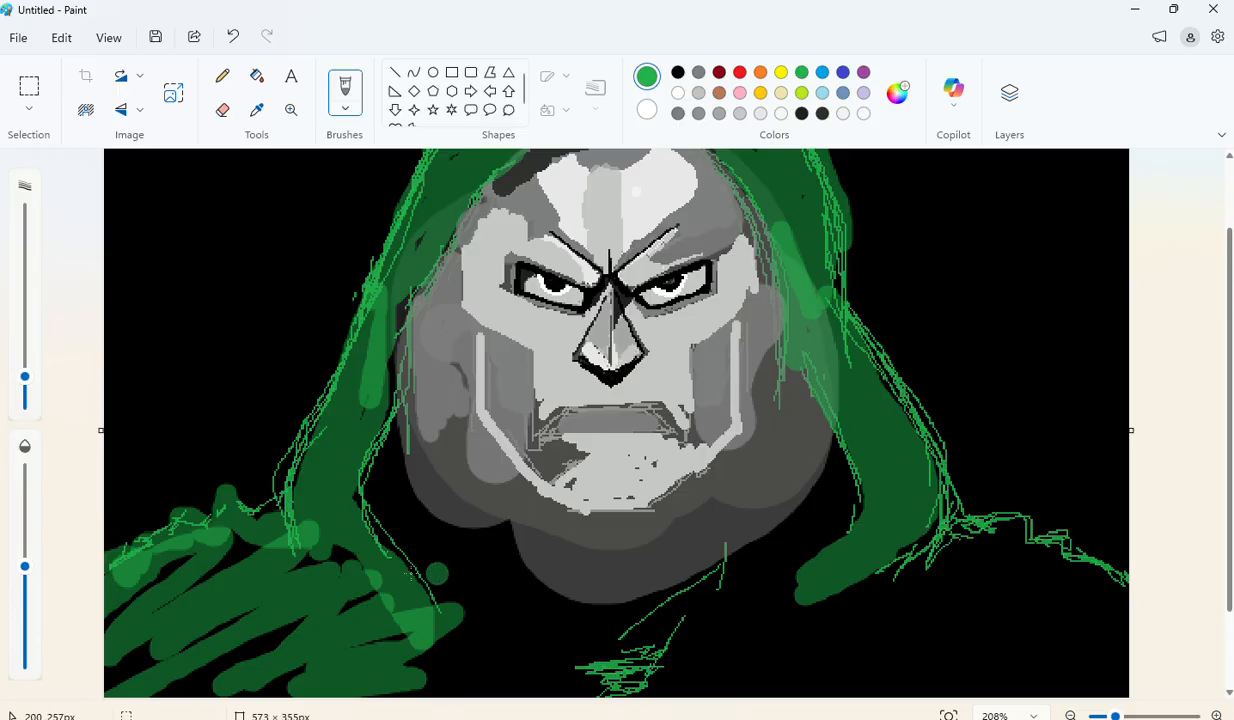
mouse_move(385, 502)
mouse_down()
mouse_move(476, 582)
mouse_move(431, 537)
mouse_move(488, 529)
mouse_move(478, 562)
mouse_move(536, 589)
mouse_move(518, 602)
mouse_move(542, 627)
mouse_up()
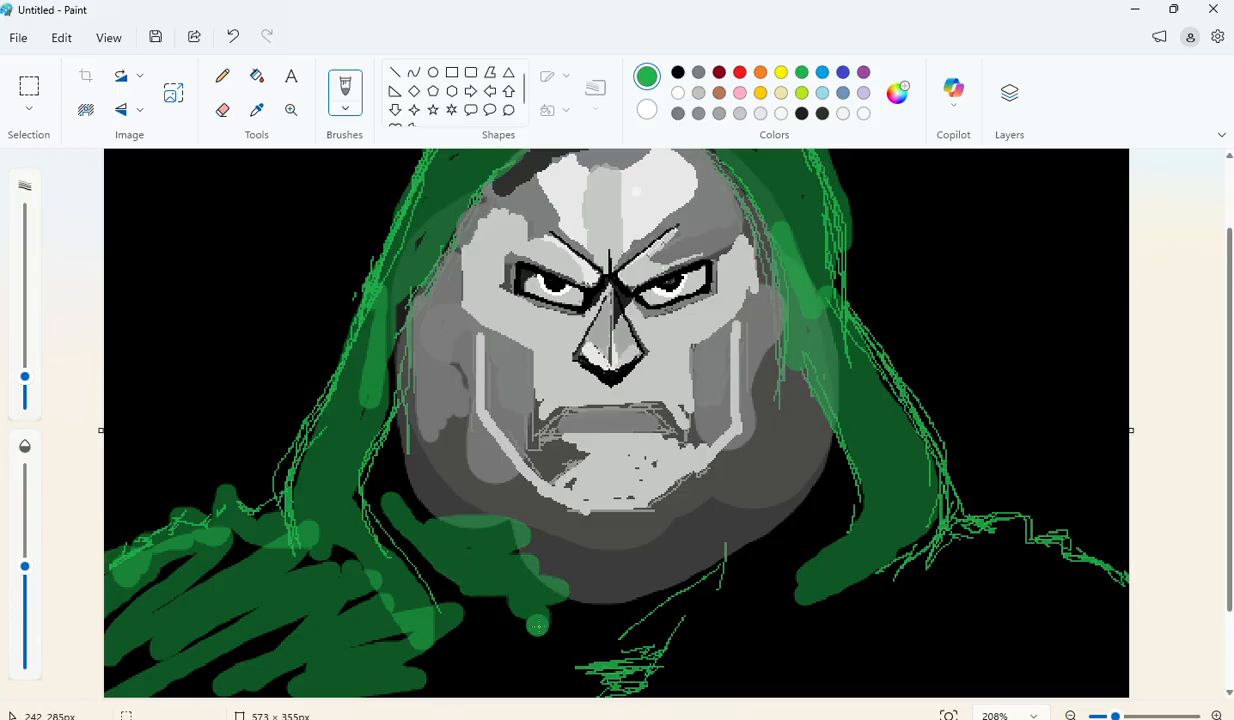
mouse_move(729, 577)
mouse_down()
mouse_move(588, 648)
mouse_move(662, 657)
mouse_move(727, 646)
mouse_move(835, 668)
mouse_move(946, 607)
mouse_move(991, 541)
mouse_move(832, 673)
mouse_move(1020, 532)
mouse_move(796, 674)
mouse_move(1100, 525)
mouse_move(885, 588)
mouse_move(980, 547)
mouse_move(1037, 549)
mouse_move(1051, 570)
mouse_move(1133, 597)
mouse_move(1090, 574)
mouse_move(1106, 544)
mouse_move(1099, 525)
mouse_move(1115, 580)
mouse_move(1042, 562)
mouse_move(1017, 509)
mouse_move(967, 558)
mouse_move(972, 528)
mouse_move(1021, 526)
mouse_move(1058, 562)
mouse_move(1088, 557)
mouse_move(1116, 578)
mouse_move(1039, 617)
mouse_move(945, 639)
mouse_move(907, 629)
mouse_move(963, 665)
mouse_move(1123, 634)
mouse_up()
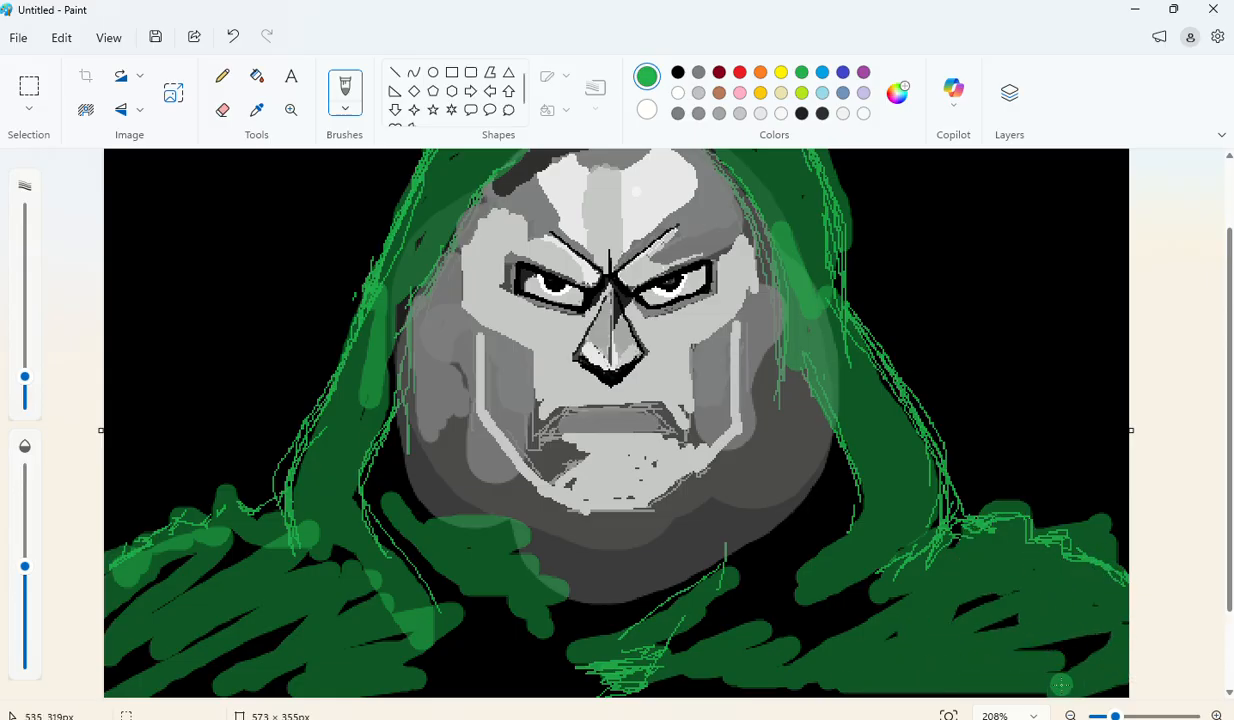
mouse_move(413, 665)
mouse_down()
mouse_move(443, 683)
mouse_move(440, 655)
mouse_move(487, 662)
mouse_move(458, 648)
mouse_move(510, 689)
mouse_move(449, 669)
mouse_up()
Step: Lay another coat of translucent green along the hood's left outer edge up to its top
scroll(390, 507, up, 2)
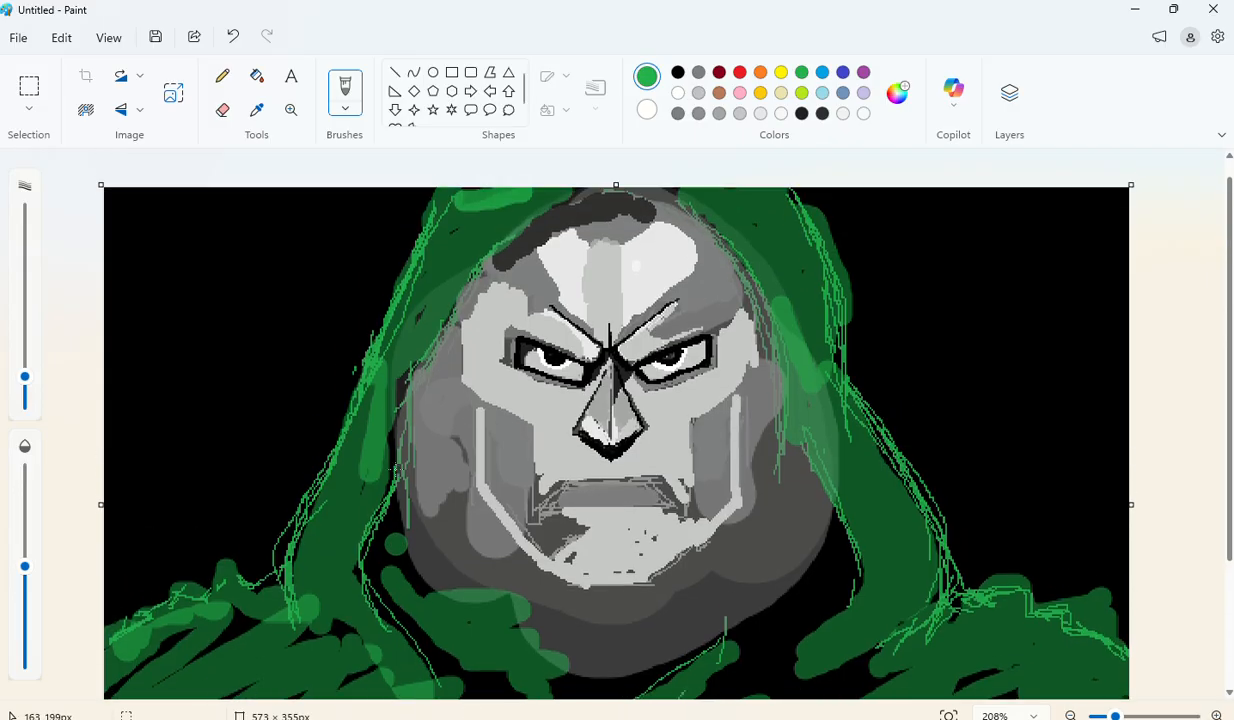
mouse_move(303, 541)
mouse_down()
mouse_move(368, 390)
mouse_move(372, 409)
mouse_move(398, 338)
mouse_move(379, 342)
mouse_move(428, 206)
mouse_up()
scroll(366, 402, up, 1)
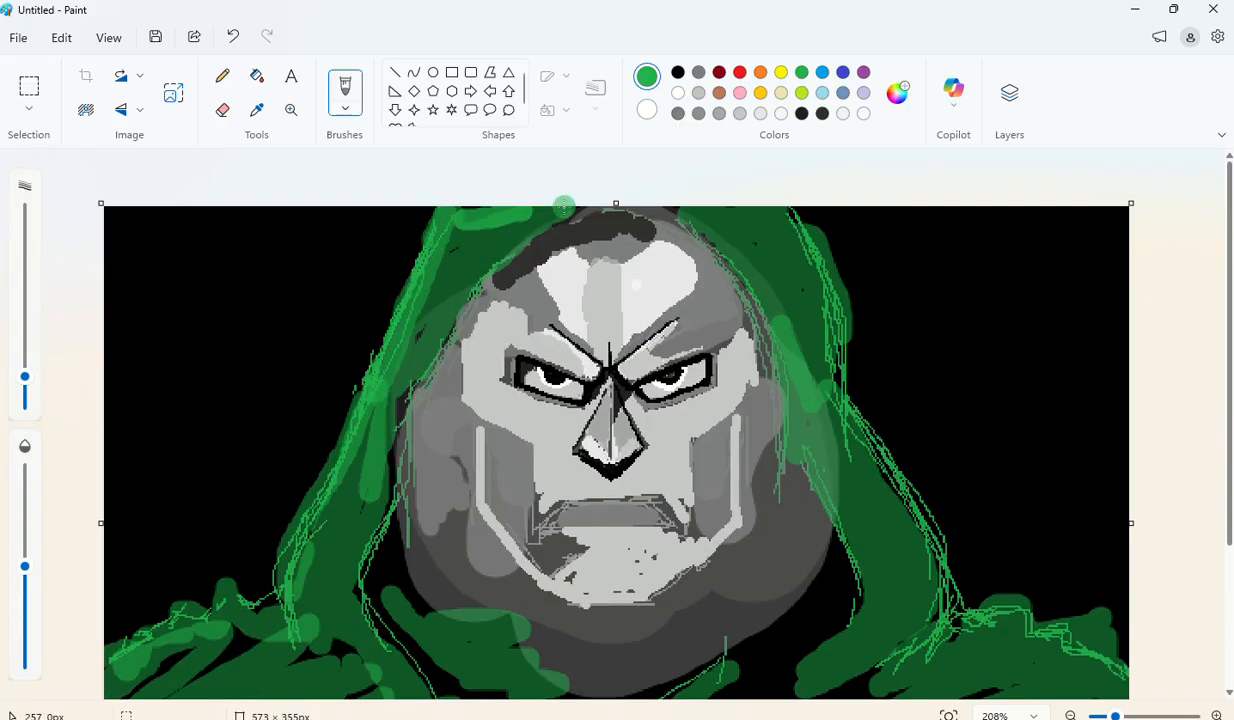
Step: Add another coat of translucent green along the hood's inner left side and down its inner right side toward the collar
drag(471, 240, 420, 360)
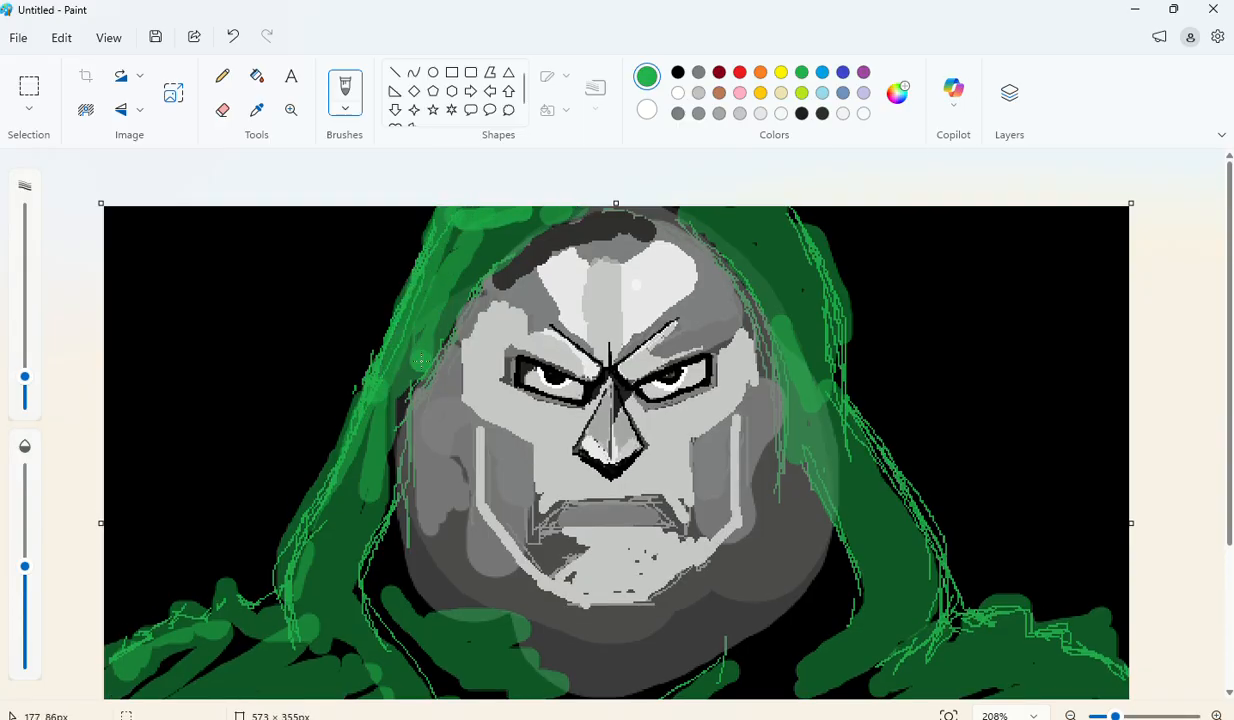
mouse_move(696, 218)
mouse_down()
mouse_move(706, 216)
mouse_move(755, 345)
mouse_move(778, 250)
mouse_move(800, 343)
mouse_move(785, 366)
mouse_move(783, 474)
mouse_move(845, 627)
mouse_up()
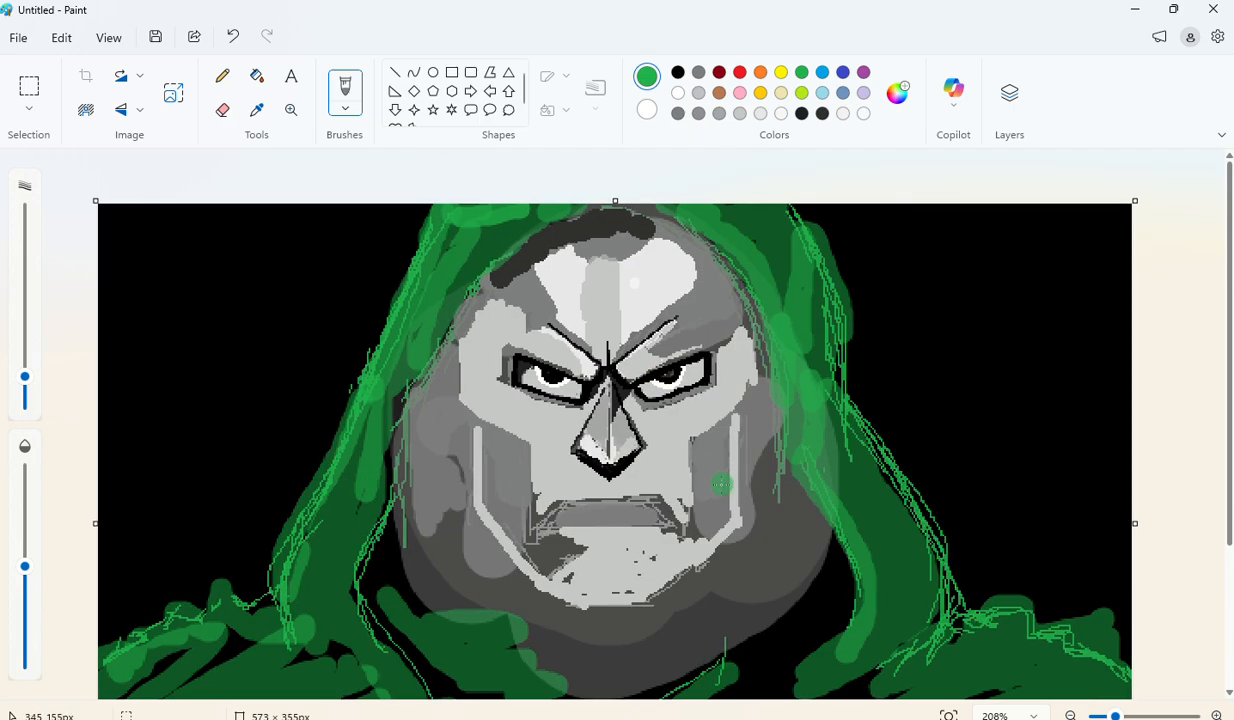
Step: Shade the upper outer corner inside the right eye near-black with the thinnest brush at nearly full opacity
scroll(644, 441, up, 4)
scroll(536, 325, up, 1)
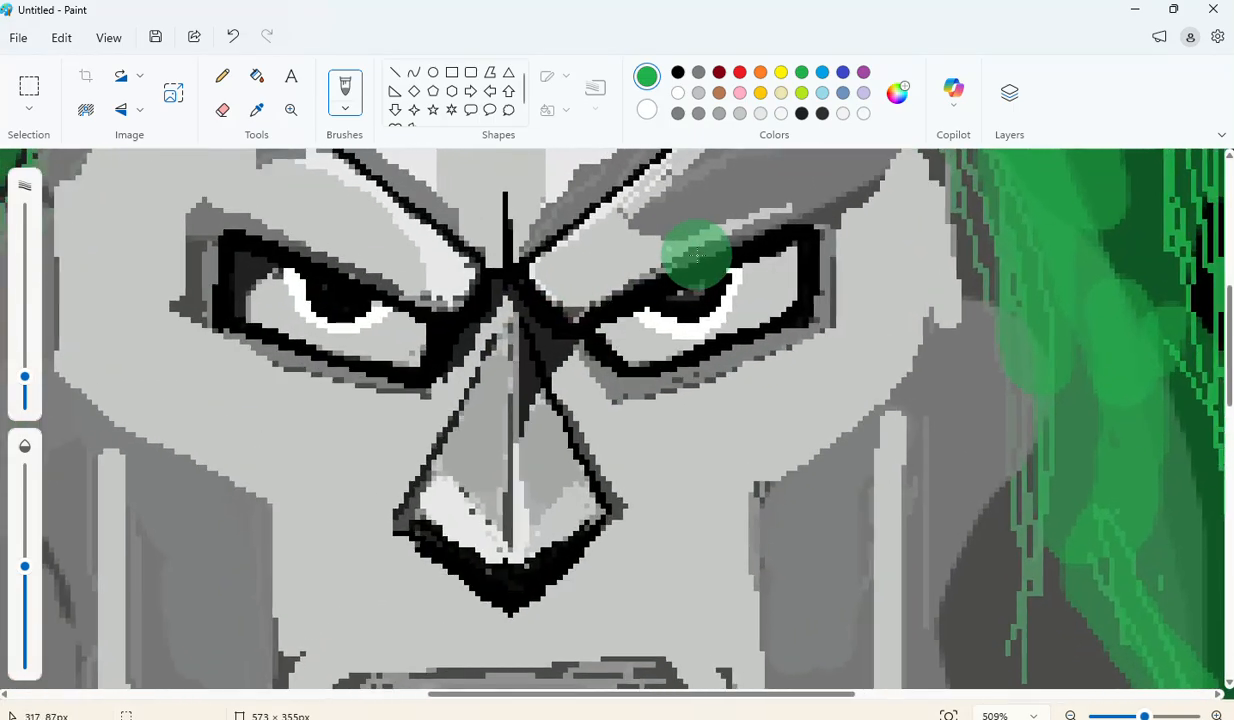
click(822, 113)
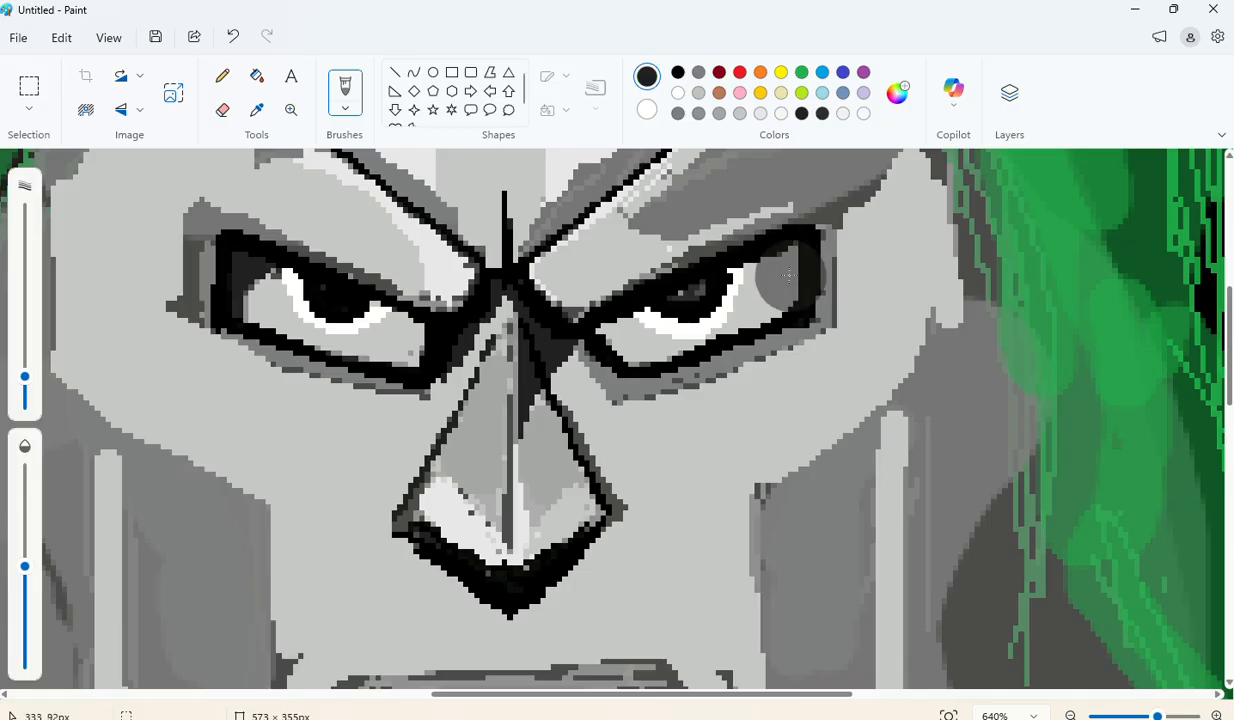
drag(25, 376, 26, 491)
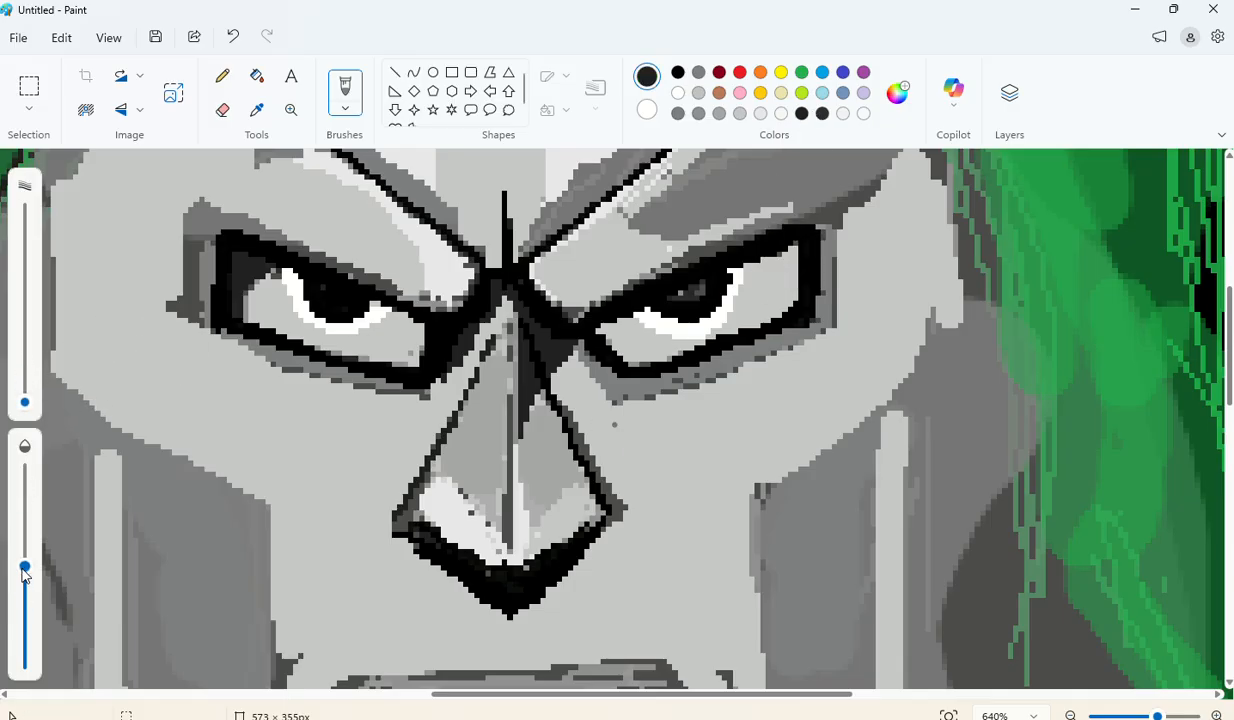
drag(25, 566, 25, 468)
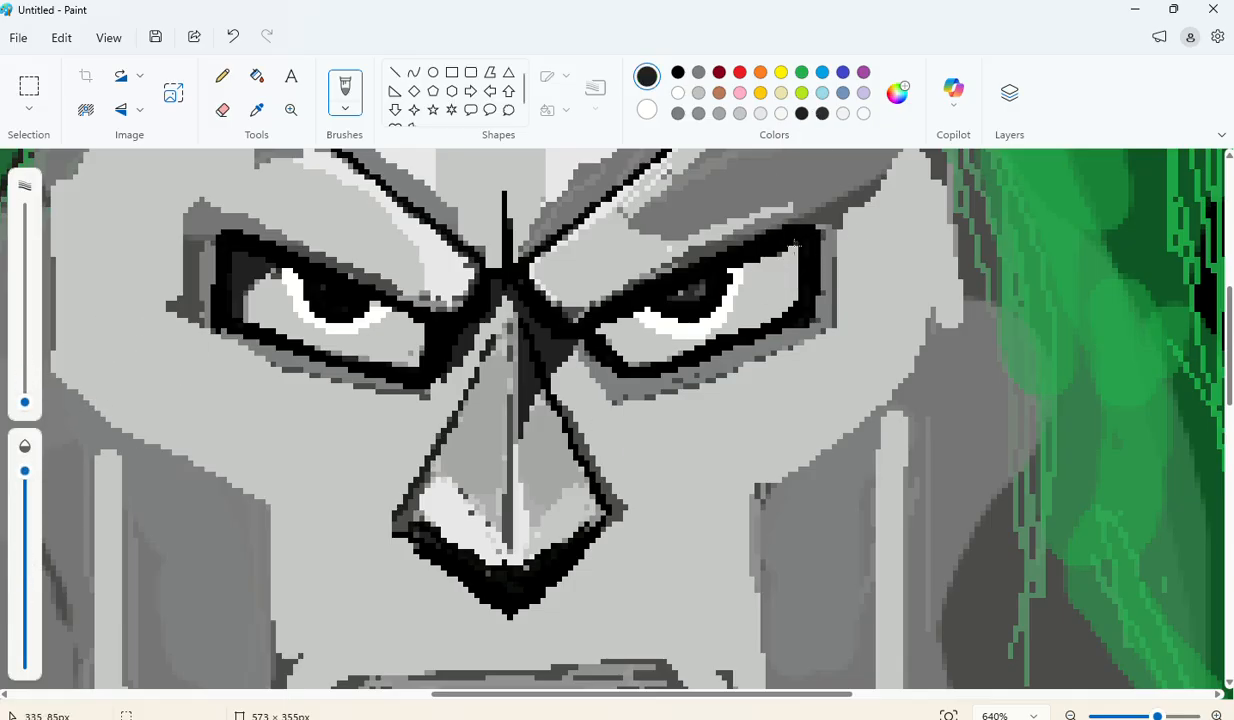
mouse_move(796, 243)
mouse_down()
mouse_move(765, 259)
mouse_move(779, 297)
mouse_move(754, 262)
mouse_up()
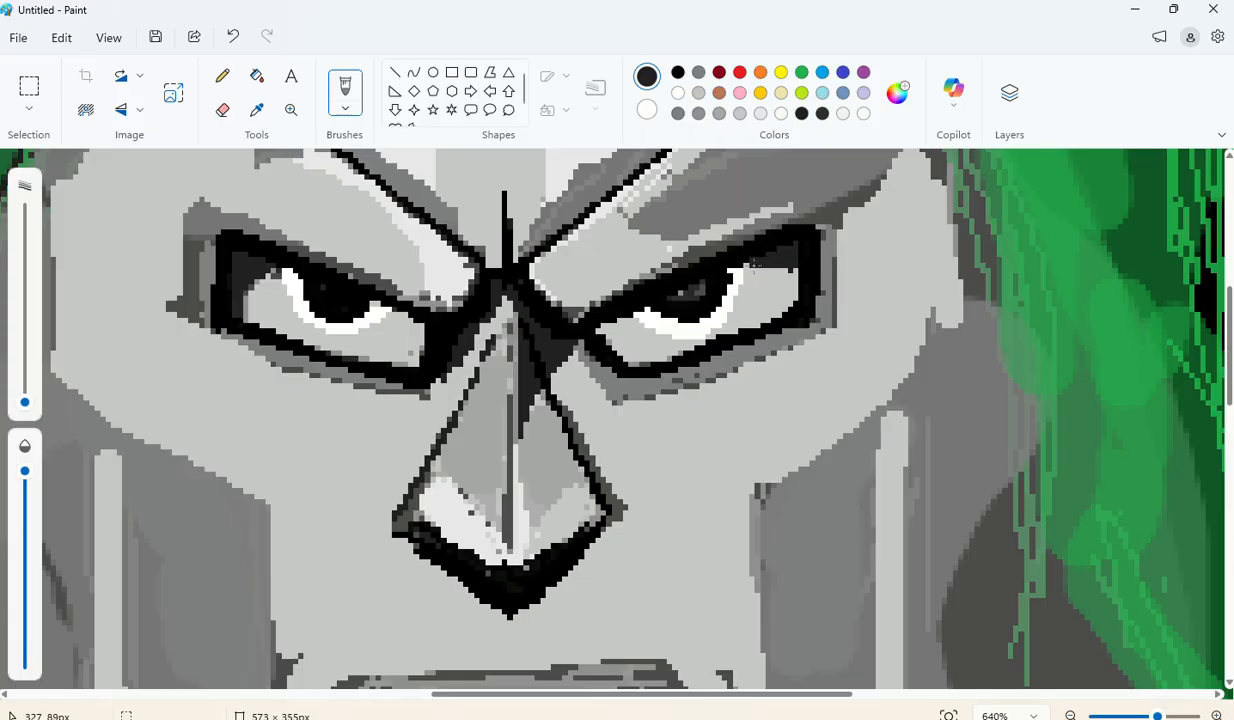
Step: Mix a custom dark gray and paint it along the lower rim and outer edge inside the right eye
click(906, 106)
mouse_move(647, 344)
mouse_down()
mouse_move(649, 330)
mouse_move(760, 292)
mouse_move(790, 298)
mouse_move(745, 292)
mouse_move(630, 345)
mouse_move(705, 335)
mouse_move(762, 290)
mouse_move(787, 300)
mouse_move(766, 268)
mouse_move(795, 297)
mouse_move(766, 248)
mouse_move(787, 283)
mouse_up()
click(554, 617)
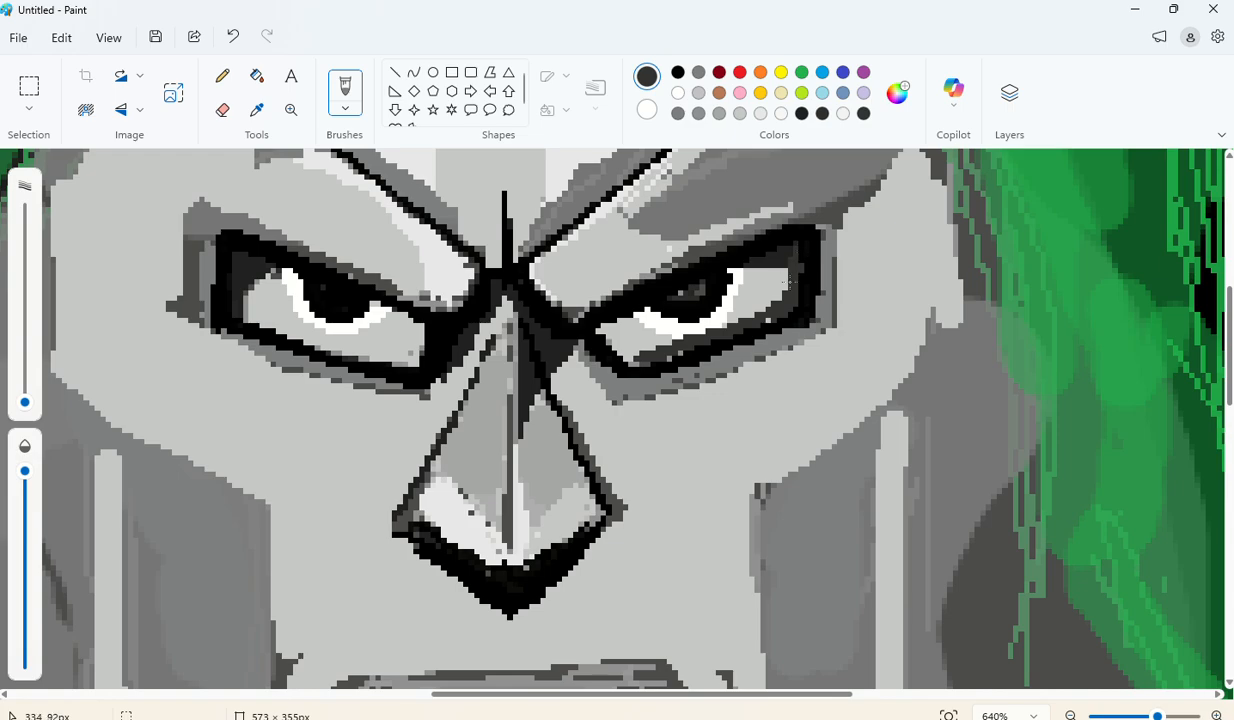
mouse_move(637, 363)
mouse_down()
mouse_move(673, 336)
mouse_move(743, 334)
mouse_up()
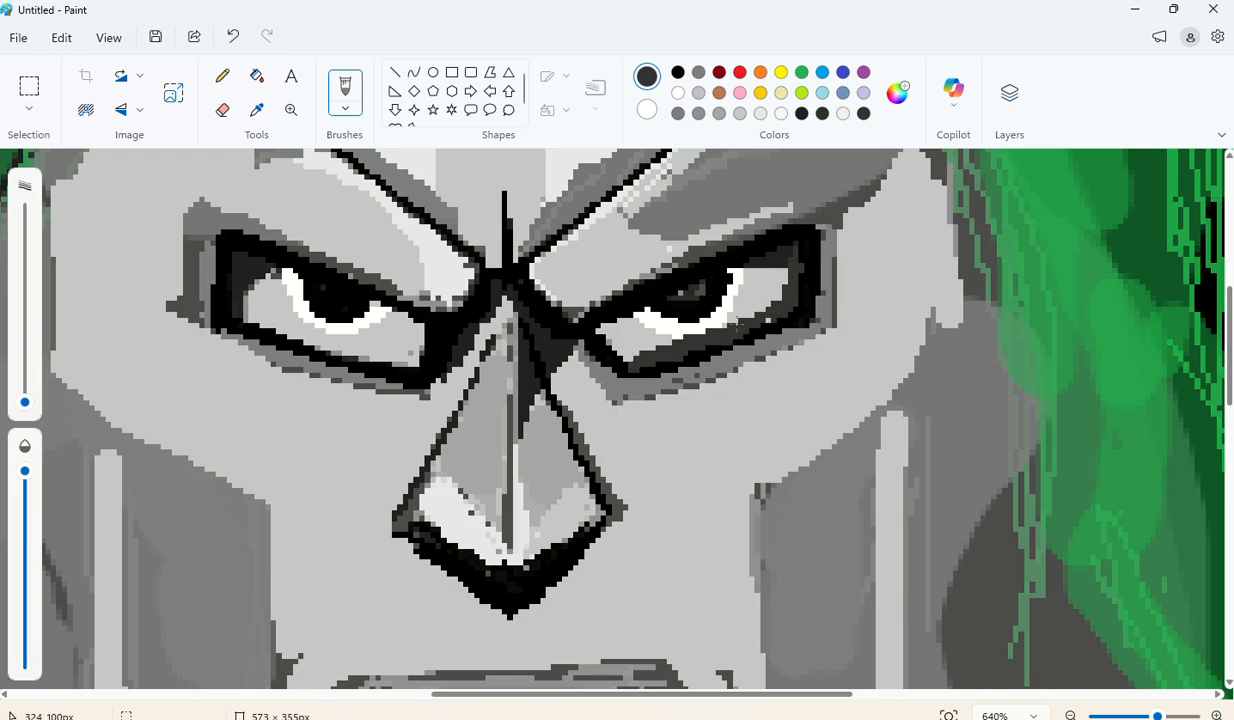
Step: Shade the right eye's inner corner, lower edge and outer part in medium gray, undoing one misplaced stroke
click(698, 113)
mouse_move(609, 326)
mouse_down()
mouse_move(613, 344)
mouse_move(617, 324)
mouse_move(600, 328)
mouse_move(630, 337)
mouse_up()
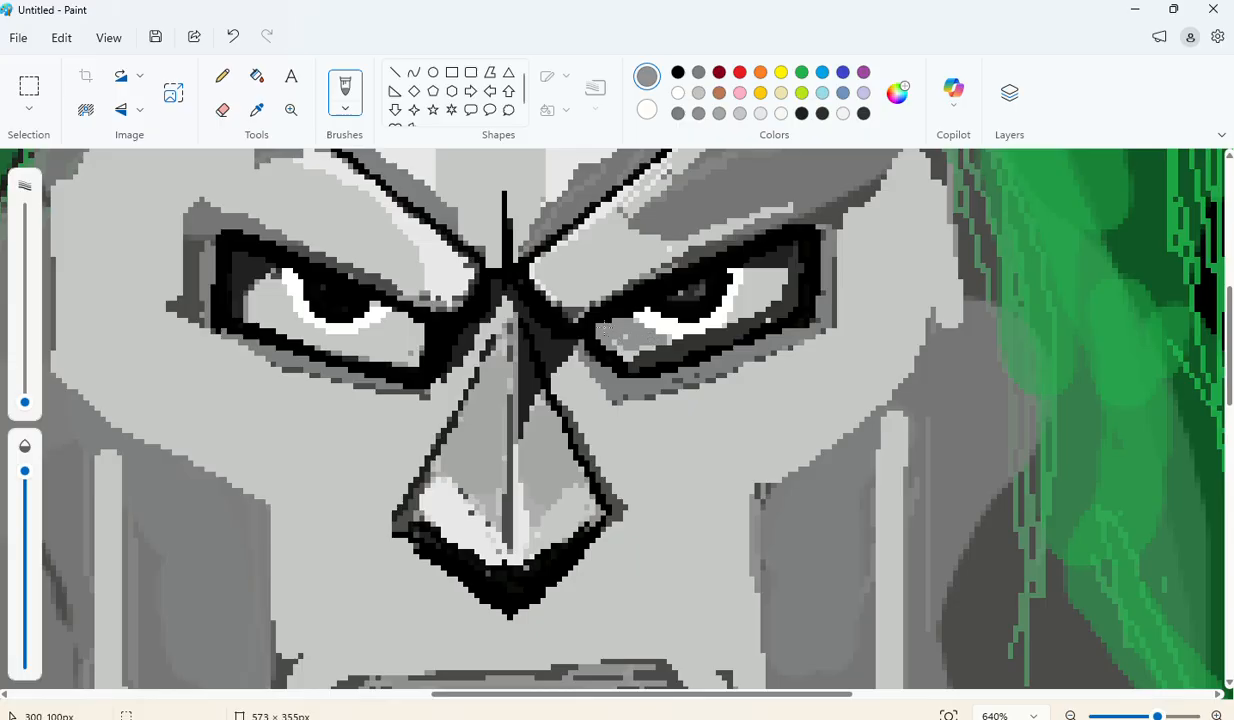
mouse_move(628, 338)
mouse_down()
mouse_move(600, 342)
mouse_move(647, 348)
mouse_move(633, 345)
mouse_move(785, 289)
mouse_move(758, 270)
mouse_move(678, 316)
mouse_move(711, 326)
mouse_up()
key(ctrl+z)
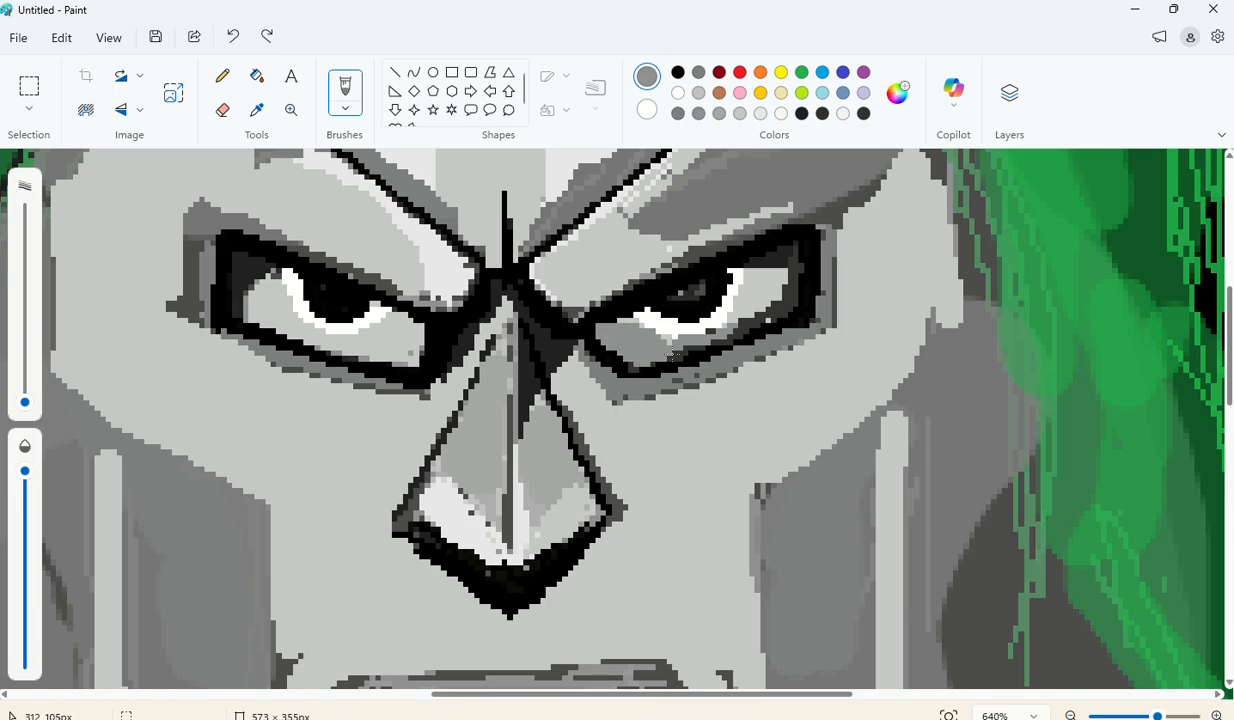
click(730, 330)
drag(786, 280, 757, 323)
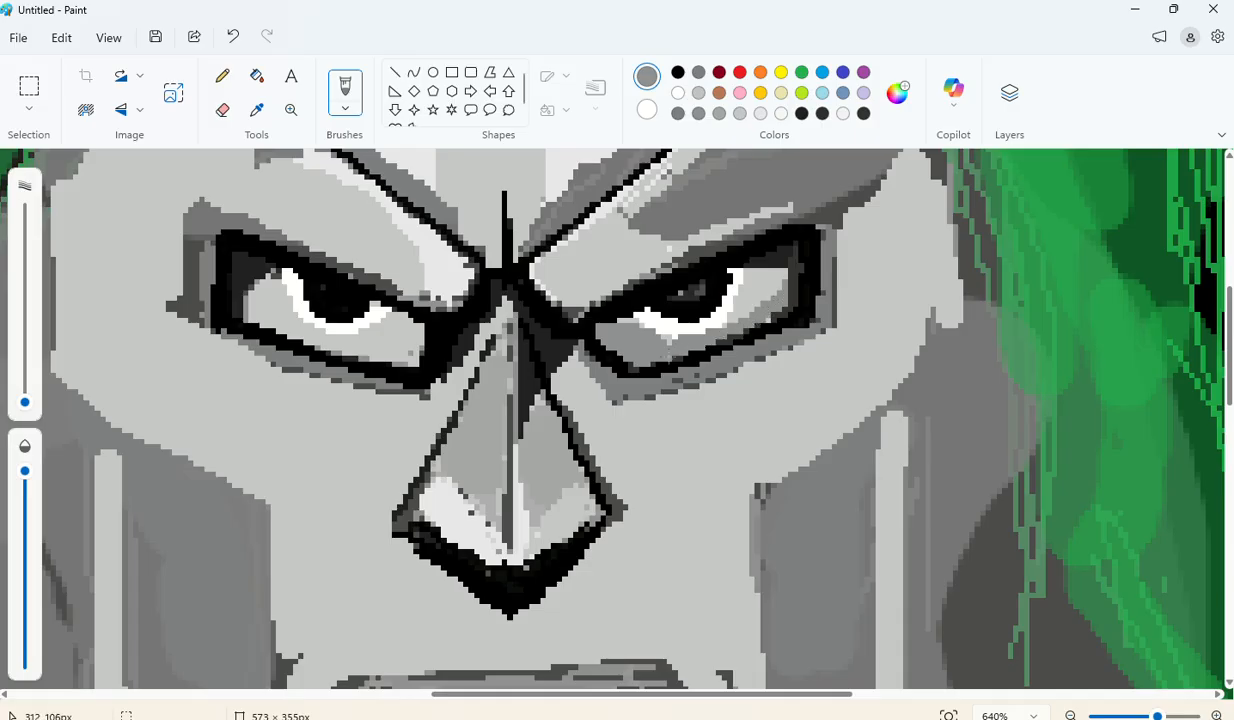
Step: Fill the light gray areas around the left eye's white crescent with medium gray
scroll(648, 346, down, 5)
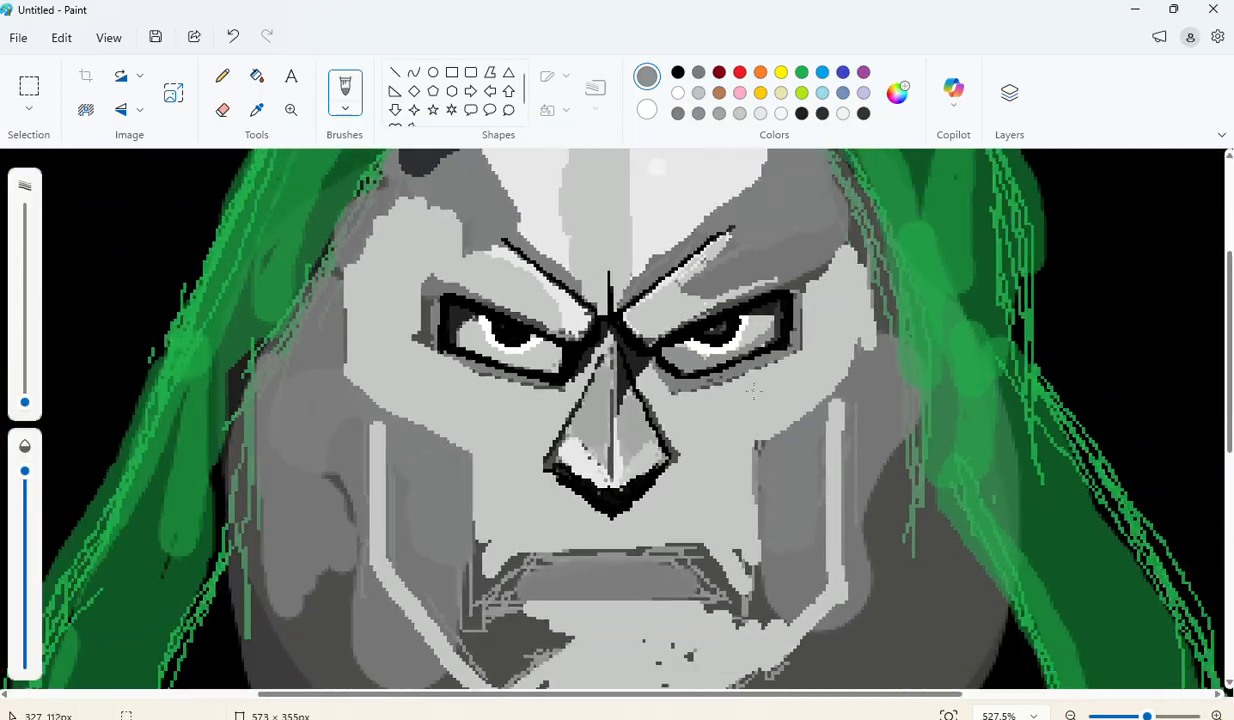
scroll(754, 392, down, 3)
scroll(430, 387, up, 4)
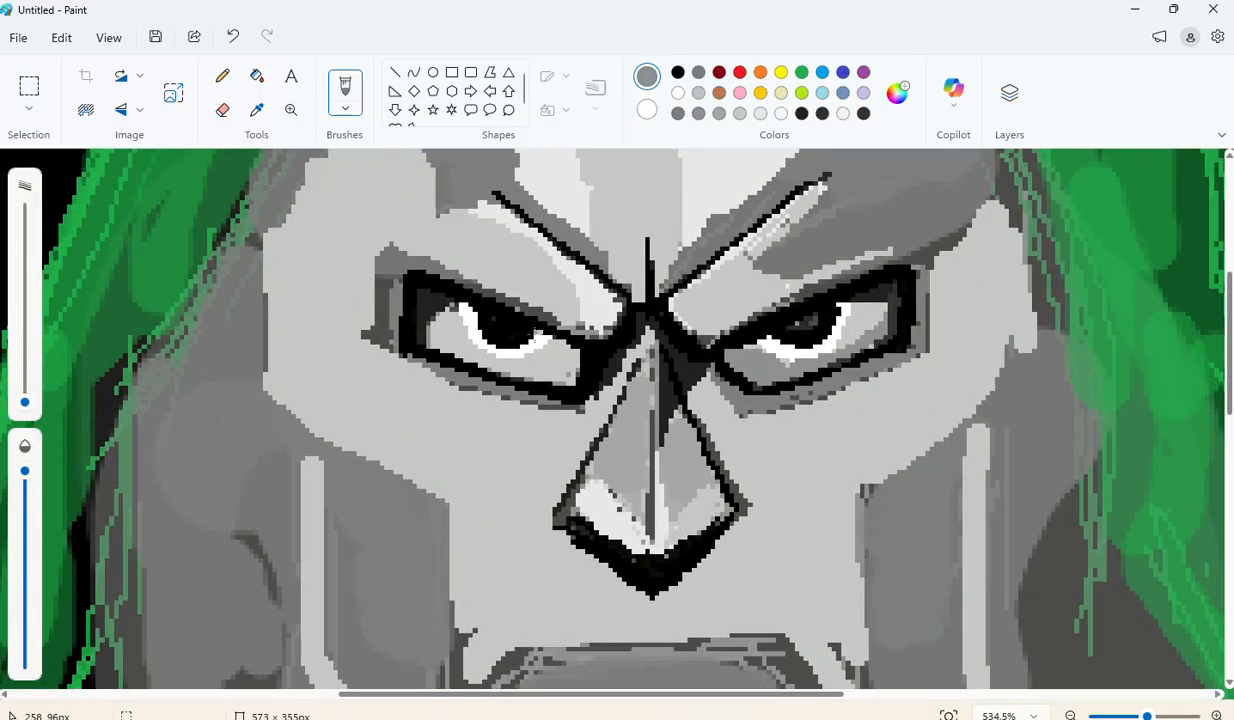
scroll(526, 317, up, 2)
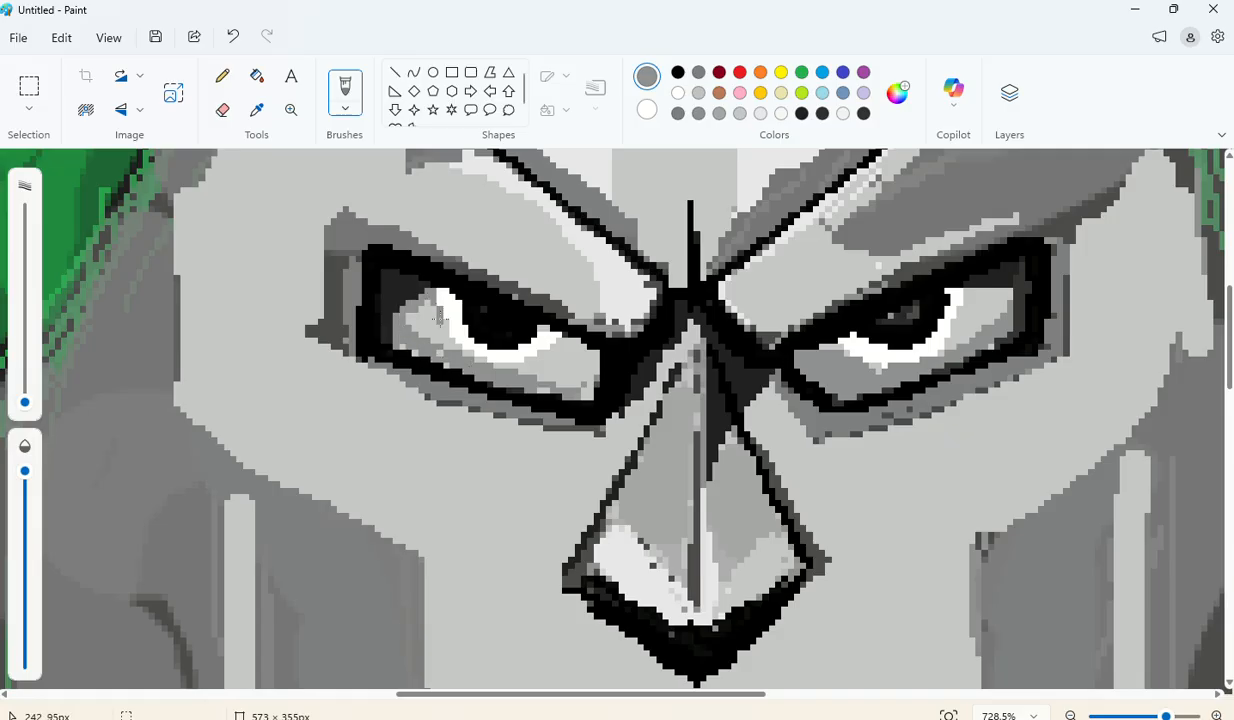
mouse_move(403, 317)
mouse_down()
mouse_move(428, 322)
mouse_move(421, 331)
mouse_up()
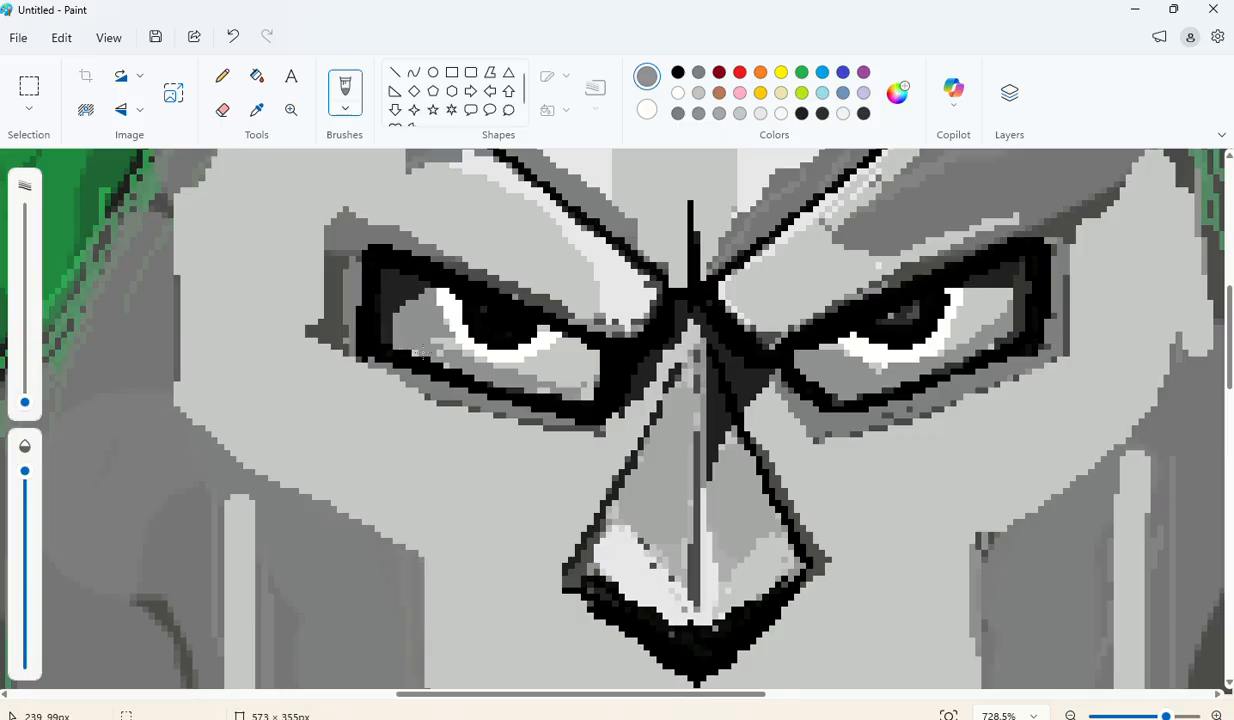
mouse_move(433, 340)
mouse_down()
mouse_move(446, 336)
mouse_move(429, 352)
mouse_move(545, 355)
mouse_move(548, 330)
mouse_move(578, 338)
mouse_move(570, 360)
mouse_move(546, 372)
mouse_move(560, 365)
mouse_move(535, 362)
mouse_move(550, 345)
mouse_move(565, 350)
mouse_move(587, 375)
mouse_move(563, 377)
mouse_up()
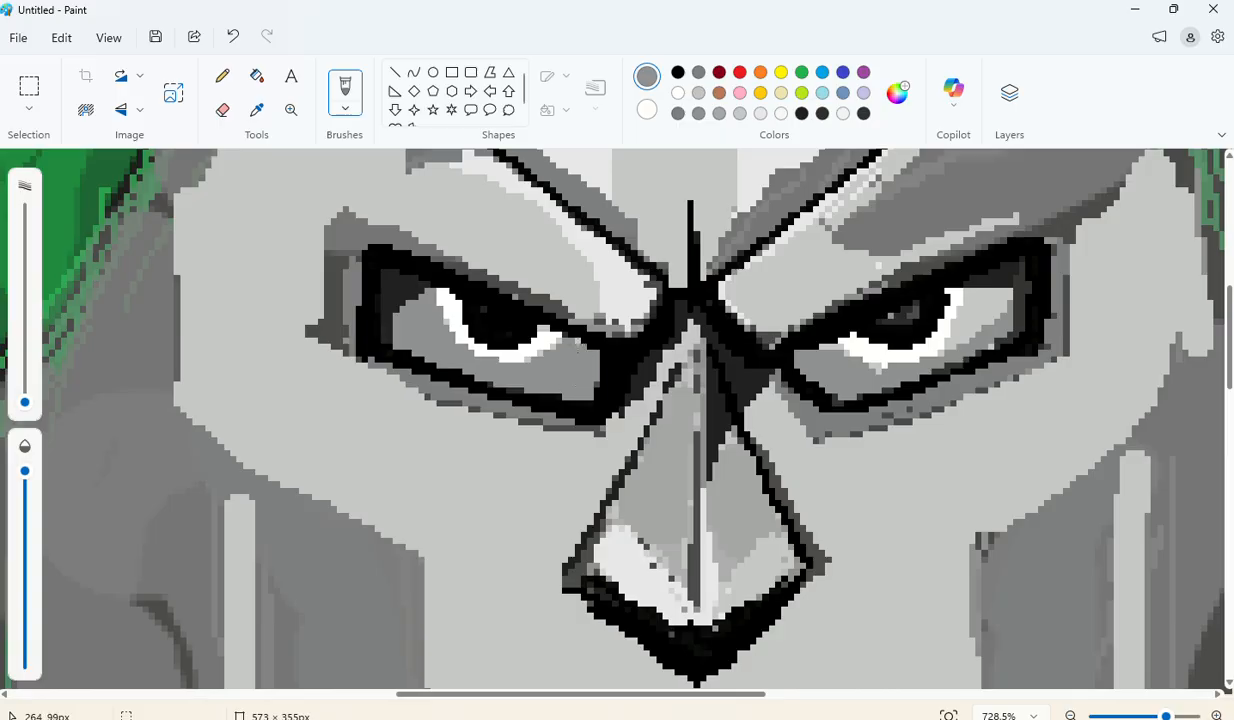
Step: Cover the remaining light gray on the outer side of the right eye with medium gray
drag(794, 333, 804, 332)
mouse_move(908, 340)
mouse_down()
mouse_move(950, 294)
mouse_move(970, 287)
mouse_move(960, 306)
mouse_move(1007, 294)
mouse_up()
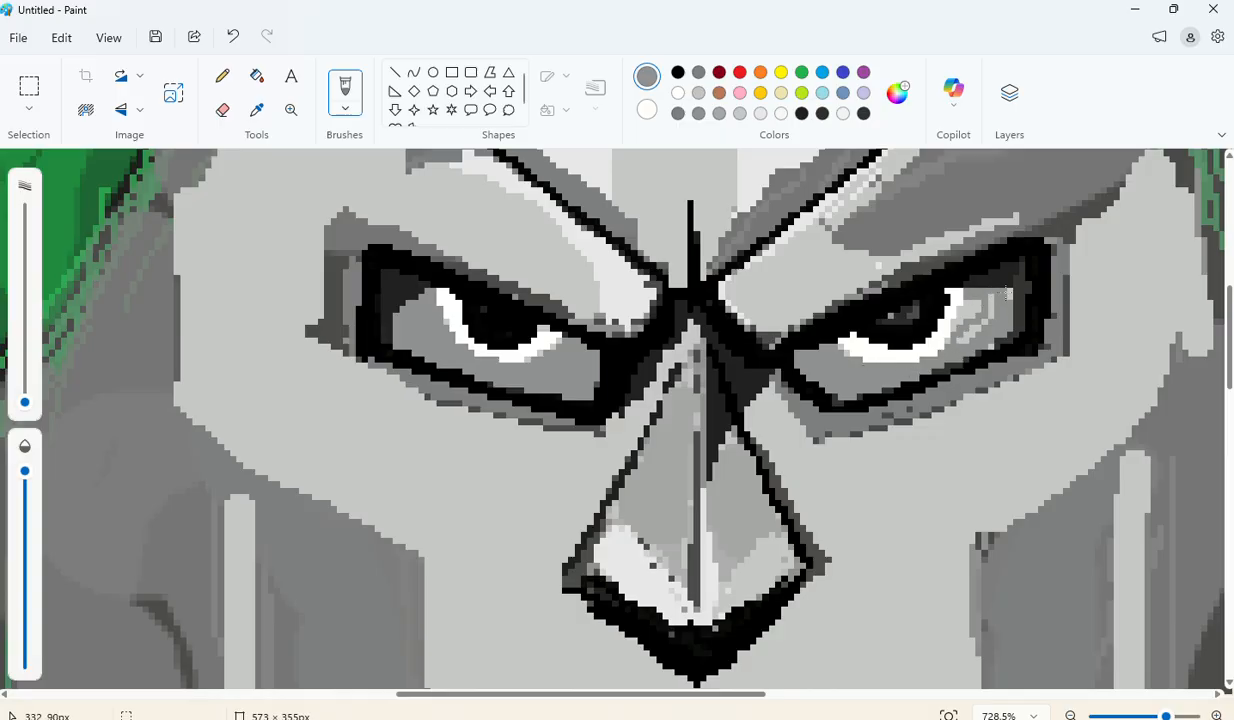
drag(976, 346, 958, 361)
drag(976, 308, 956, 323)
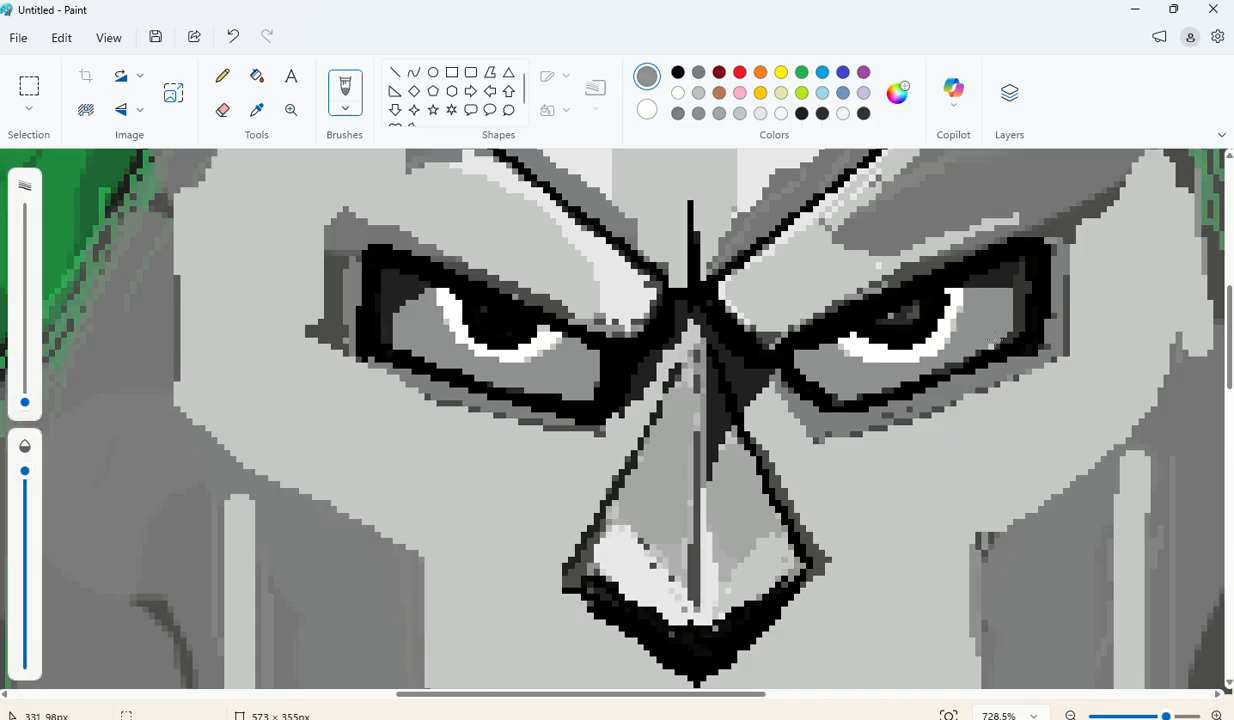
Step: Darken the inside of the right eye's lower rim with a thin near-black line
scroll(965, 346, down, 5)
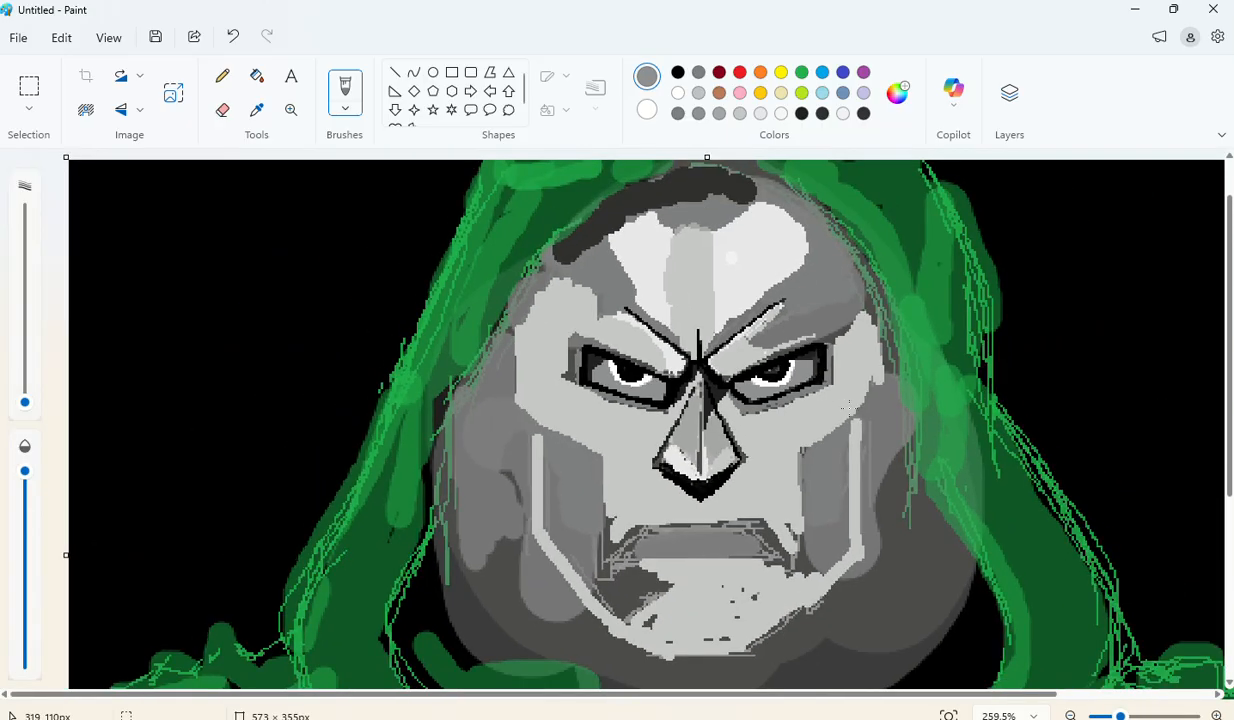
scroll(680, 395, up, 4)
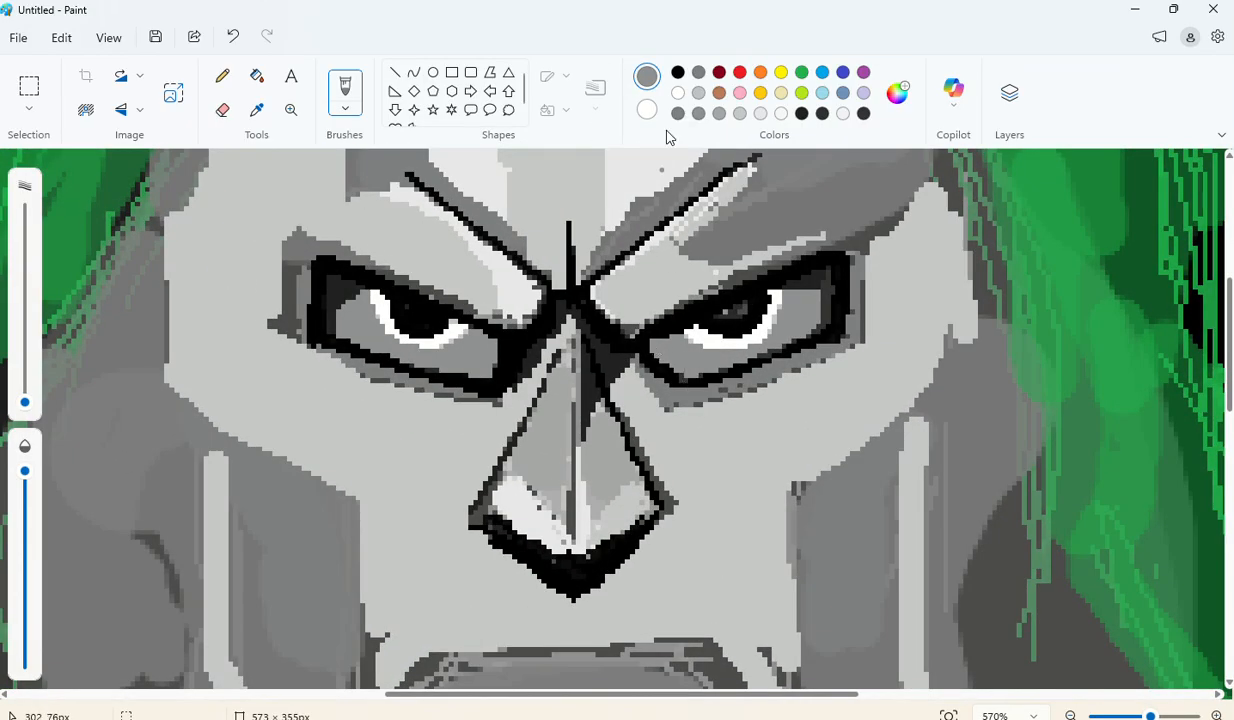
click(801, 113)
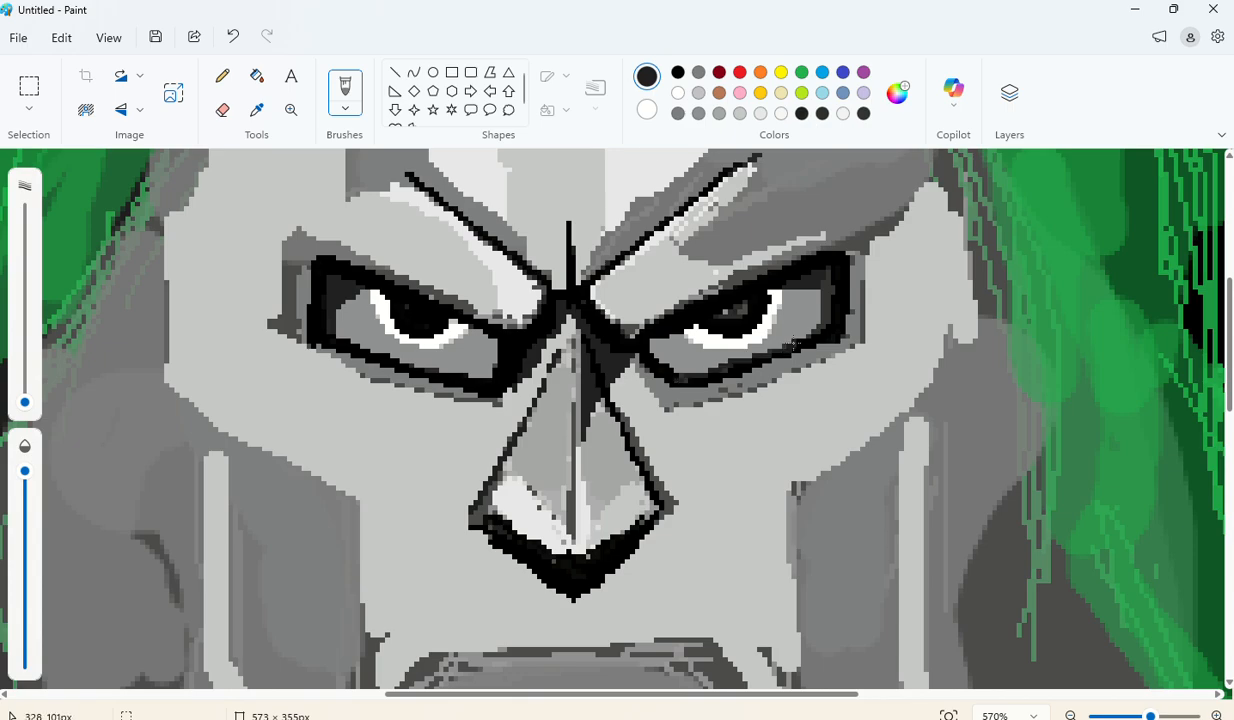
drag(819, 322, 662, 362)
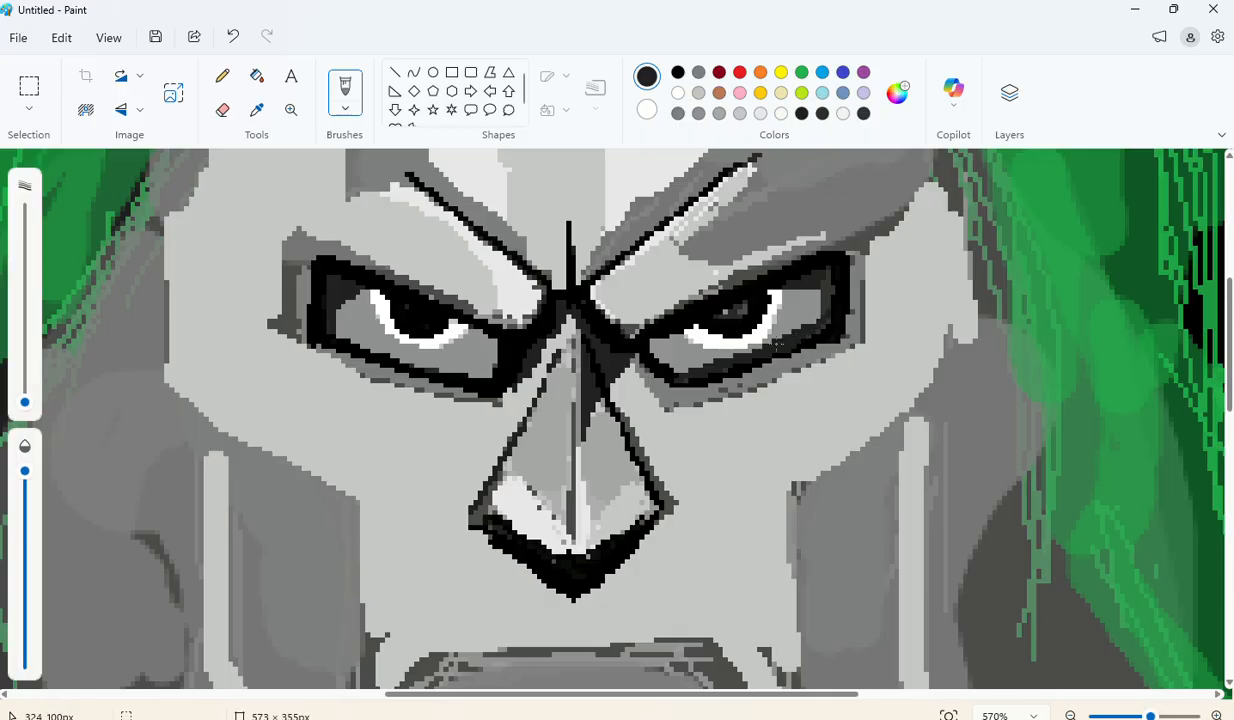
Step: Thicken the near-black shading inside the left eye's edges and at the right eye's inner corner and outer side
mouse_move(310, 313)
mouse_down()
mouse_move(488, 381)
mouse_move(337, 338)
mouse_up()
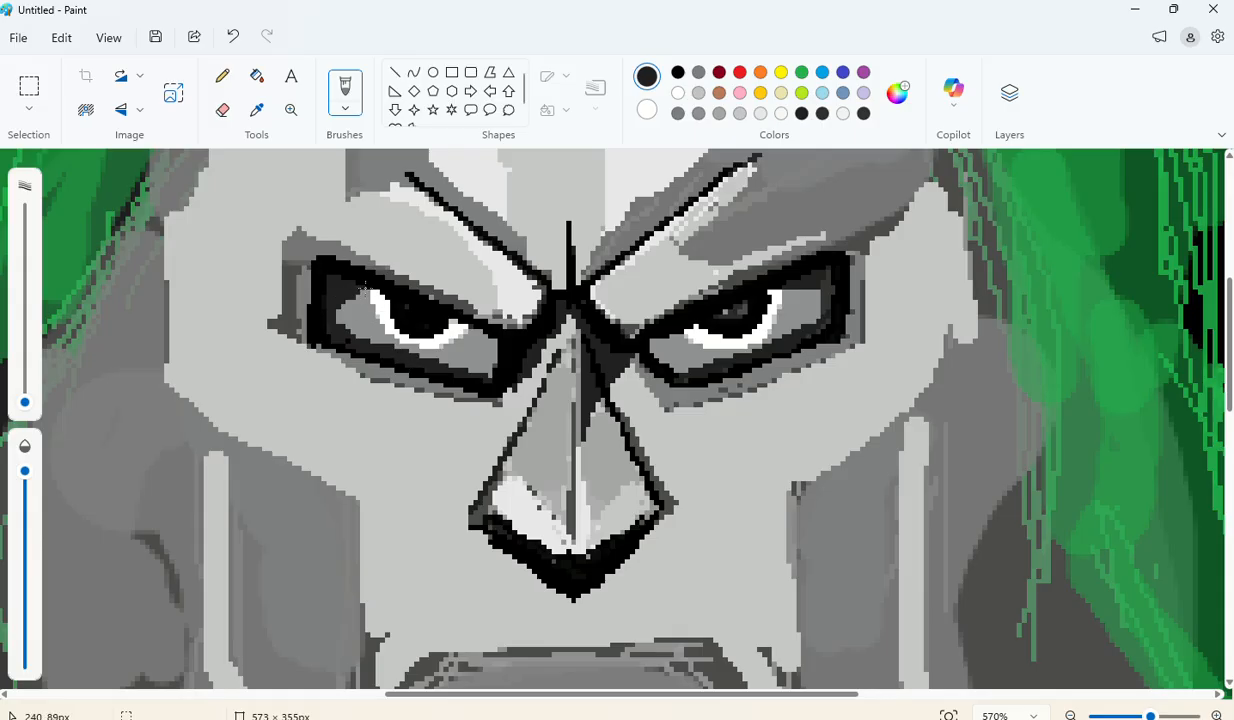
mouse_move(363, 289)
mouse_down()
mouse_move(337, 307)
mouse_move(367, 289)
mouse_up()
mouse_move(490, 342)
mouse_down()
mouse_move(462, 319)
mouse_move(481, 331)
mouse_up()
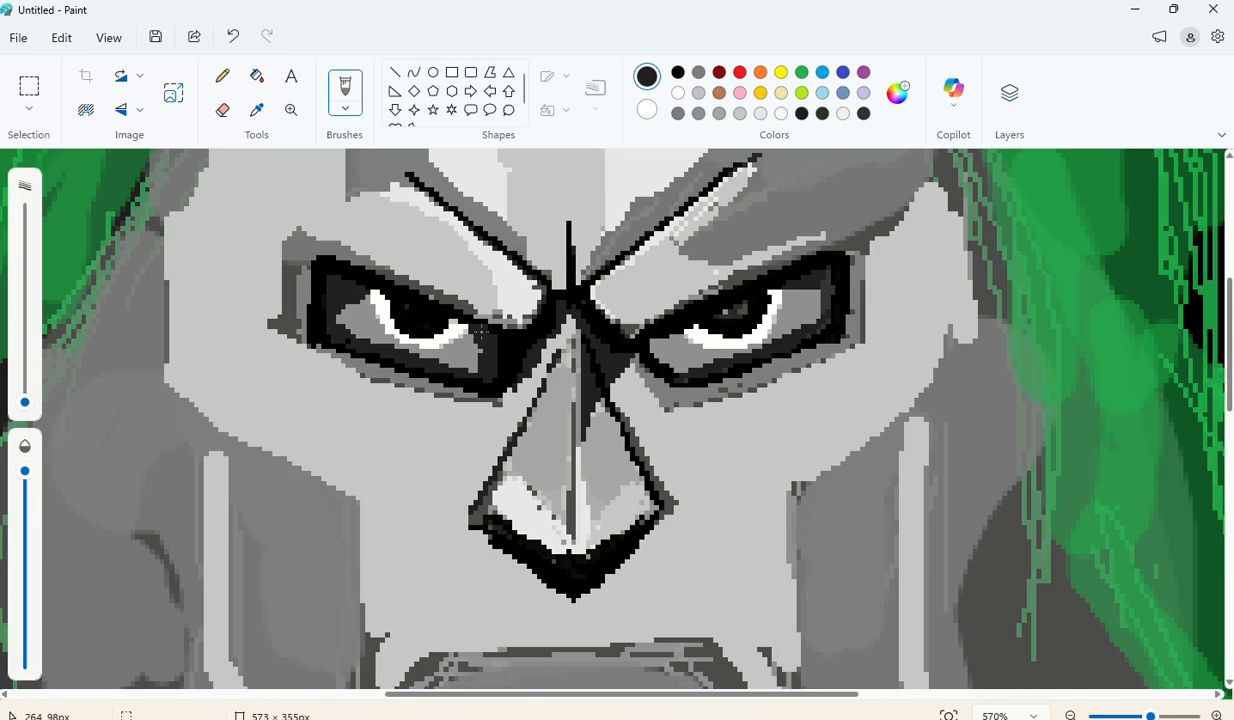
mouse_move(648, 336)
mouse_down()
mouse_move(628, 332)
mouse_move(665, 342)
mouse_move(646, 351)
mouse_move(678, 330)
mouse_move(666, 355)
mouse_move(696, 340)
mouse_move(690, 365)
mouse_up()
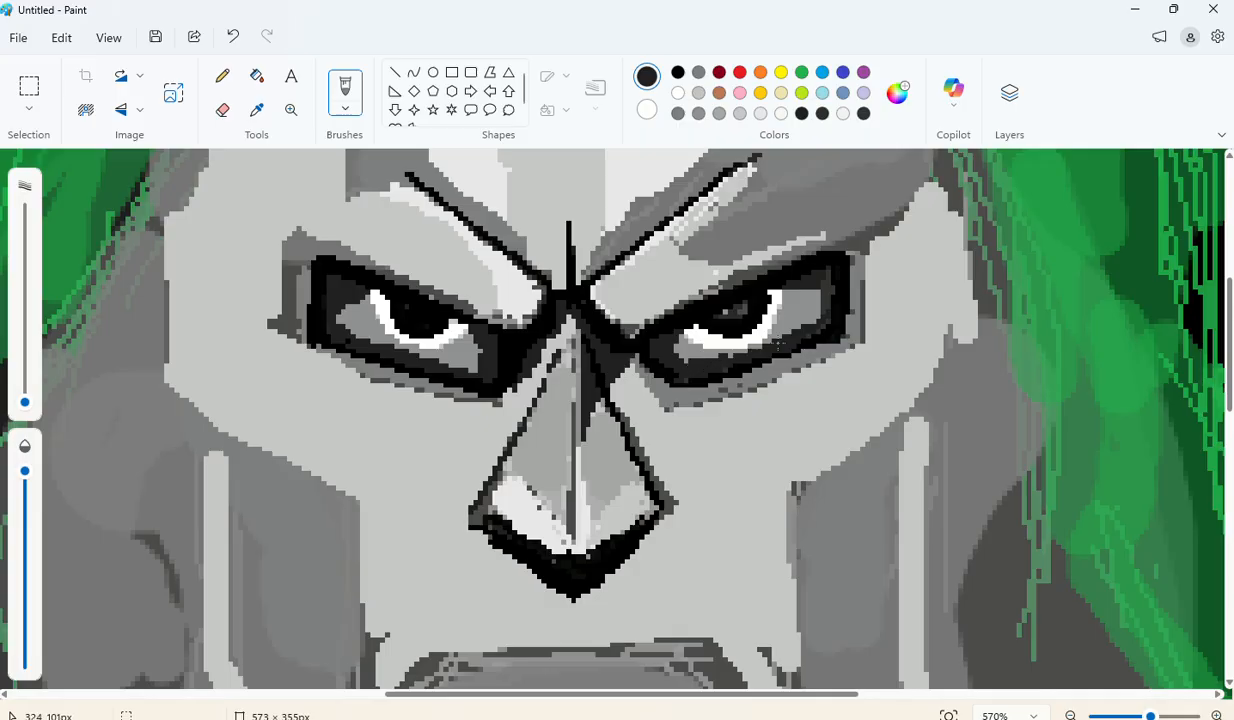
mouse_move(770, 348)
mouse_down()
mouse_move(765, 320)
mouse_move(790, 295)
mouse_move(809, 312)
mouse_up()
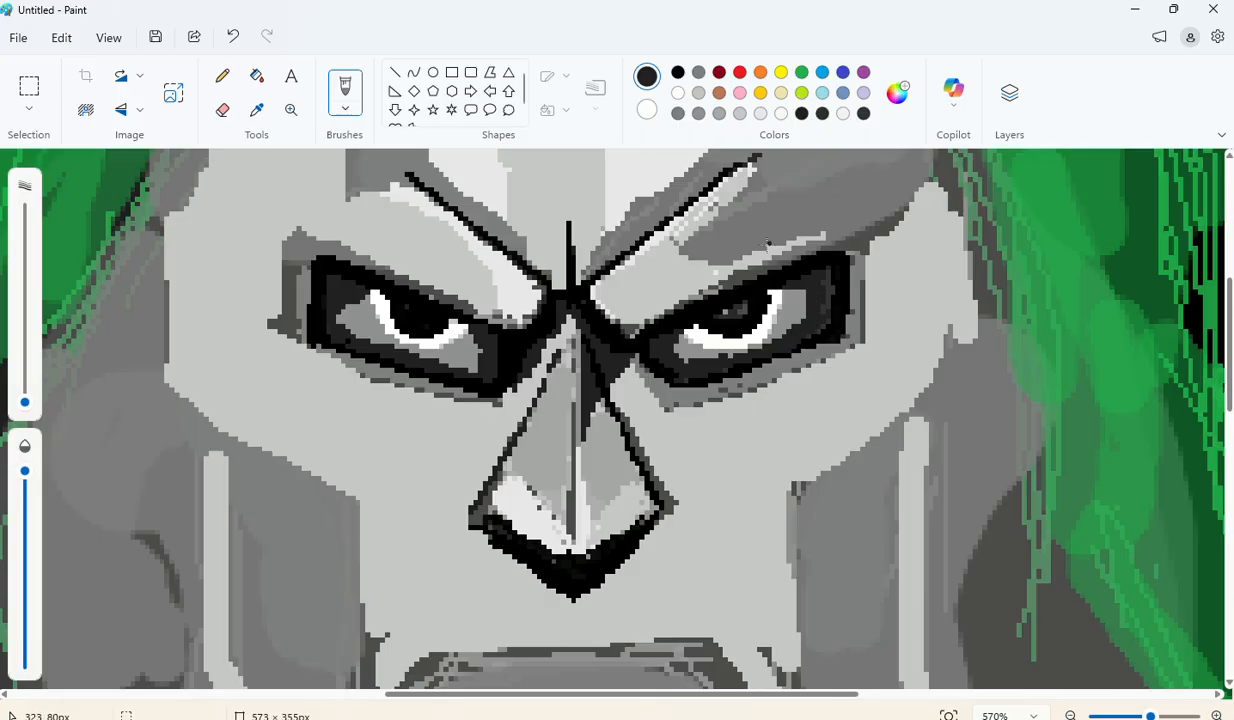
Step: Cover the forehead's white highlights and center in light gray with a thicker brush, after undoing a near-black test stroke
scroll(598, 290, down, 2)
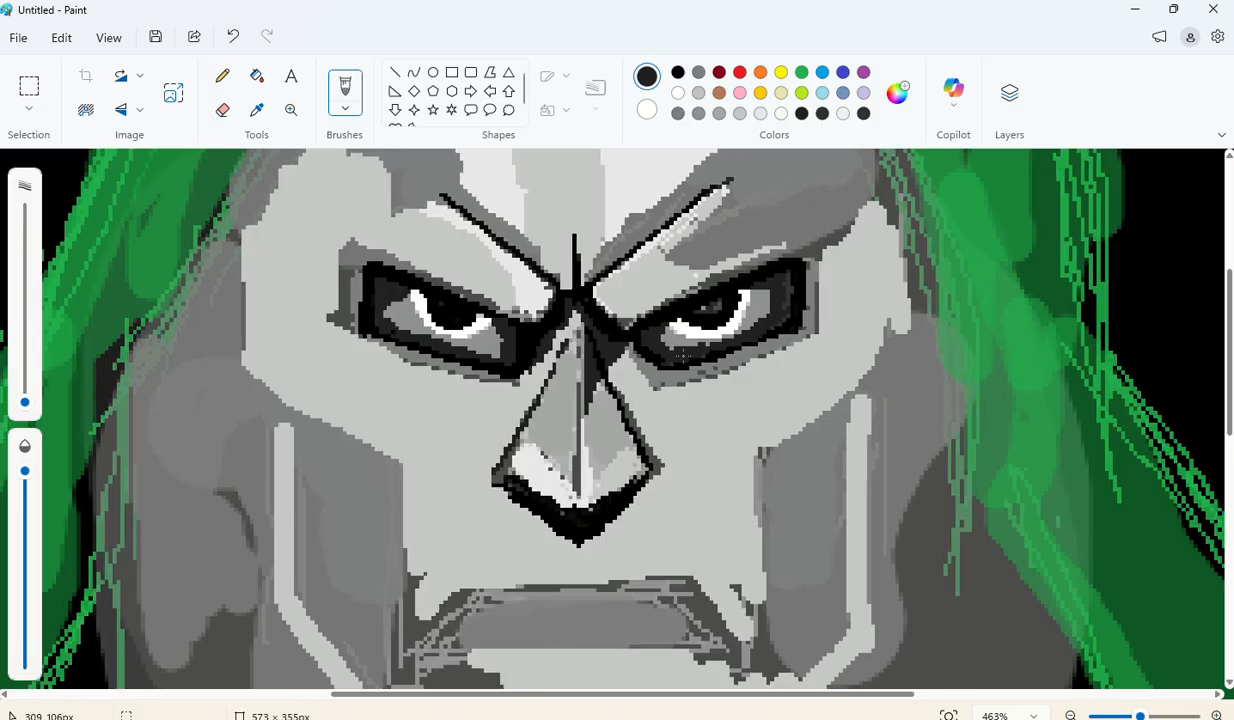
scroll(683, 355, up, 2)
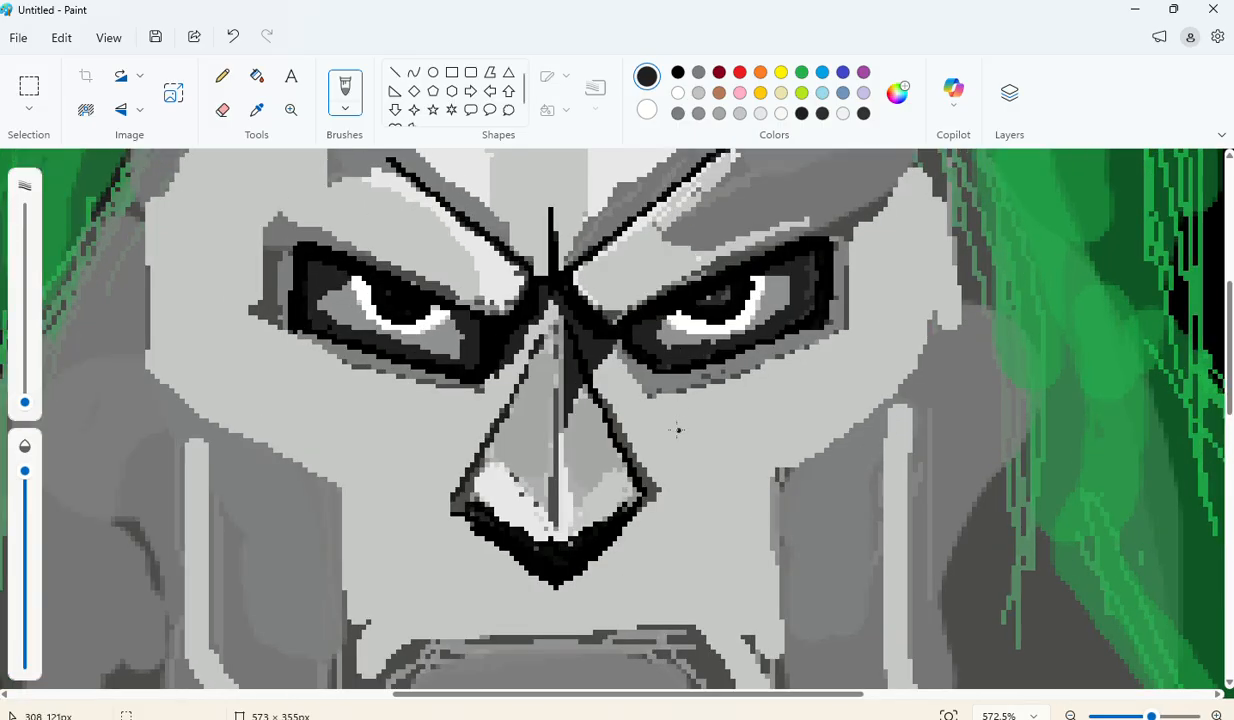
scroll(676, 430, up, 4)
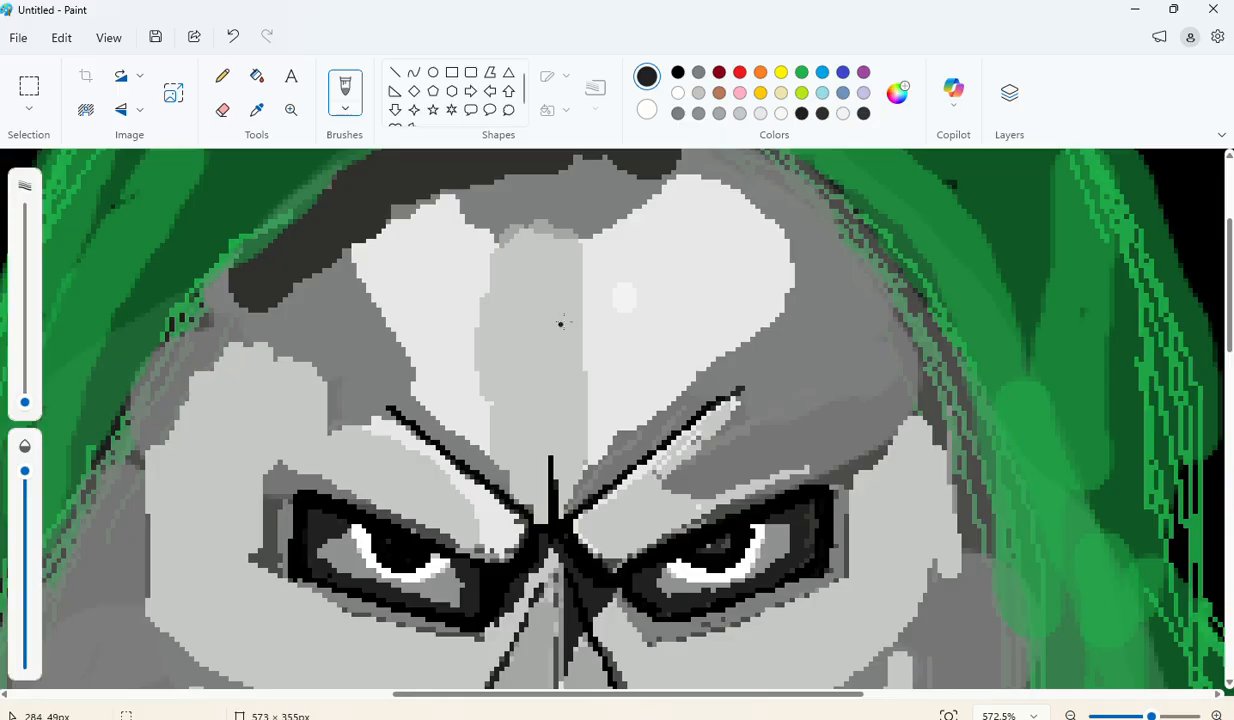
drag(548, 265, 549, 280)
key(ctrl+z)
click(760, 115)
drag(25, 402, 25, 385)
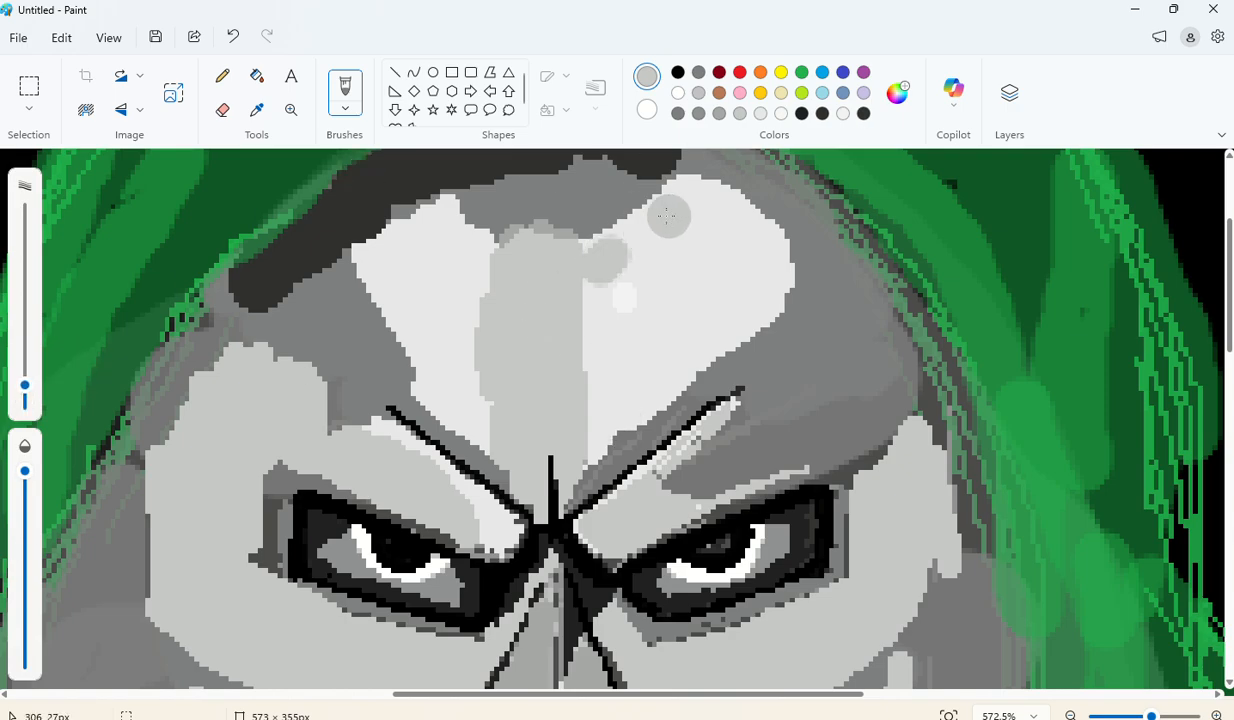
click(608, 256)
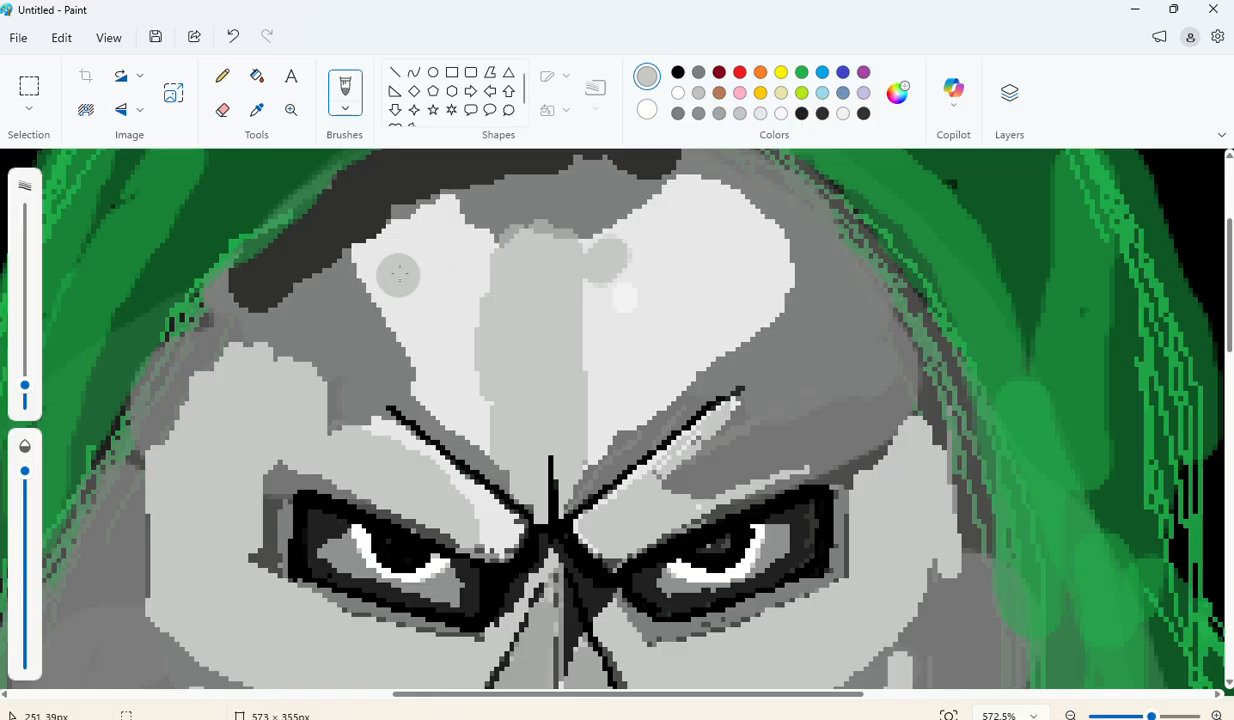
mouse_move(394, 222)
mouse_down()
mouse_move(399, 259)
mouse_move(445, 283)
mouse_move(457, 271)
mouse_move(410, 262)
mouse_move(460, 238)
mouse_move(380, 280)
mouse_move(410, 330)
mouse_move(460, 334)
mouse_up()
mouse_move(462, 356)
mouse_down()
mouse_move(449, 397)
mouse_move(438, 398)
mouse_move(481, 418)
mouse_up()
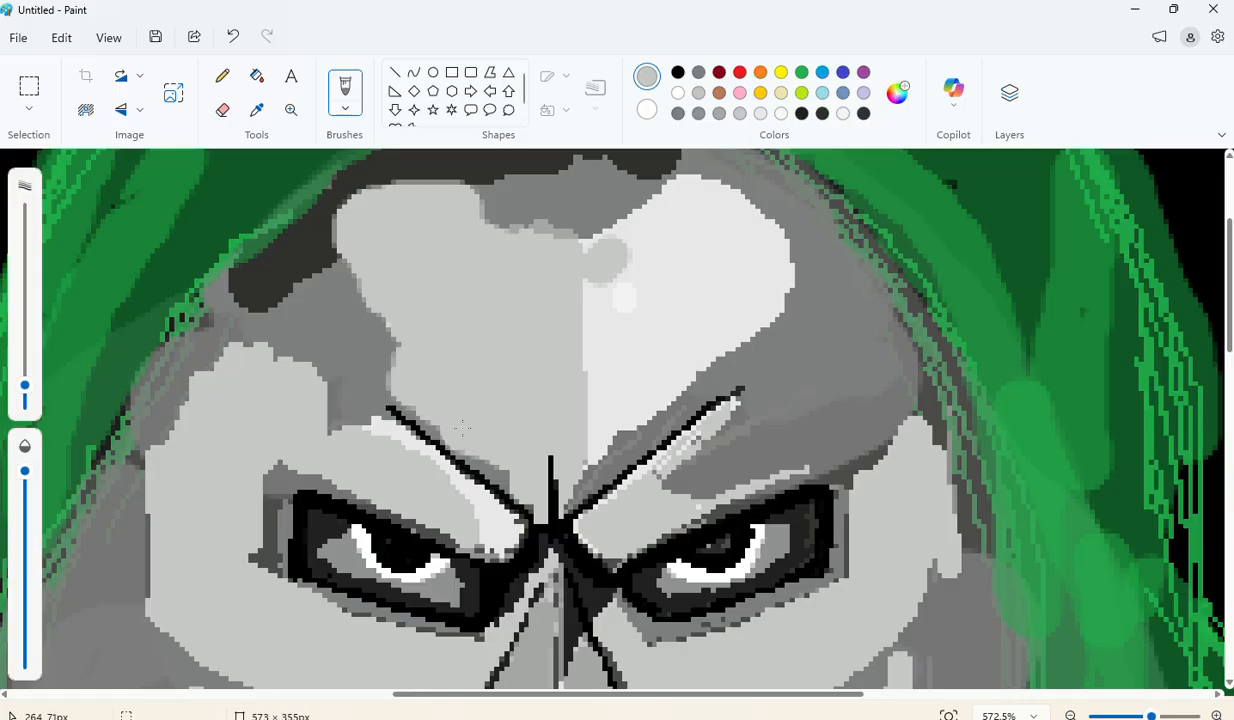
mouse_move(481, 301)
mouse_down()
mouse_move(614, 259)
mouse_move(621, 233)
mouse_move(653, 217)
mouse_move(521, 225)
mouse_move(483, 215)
mouse_up()
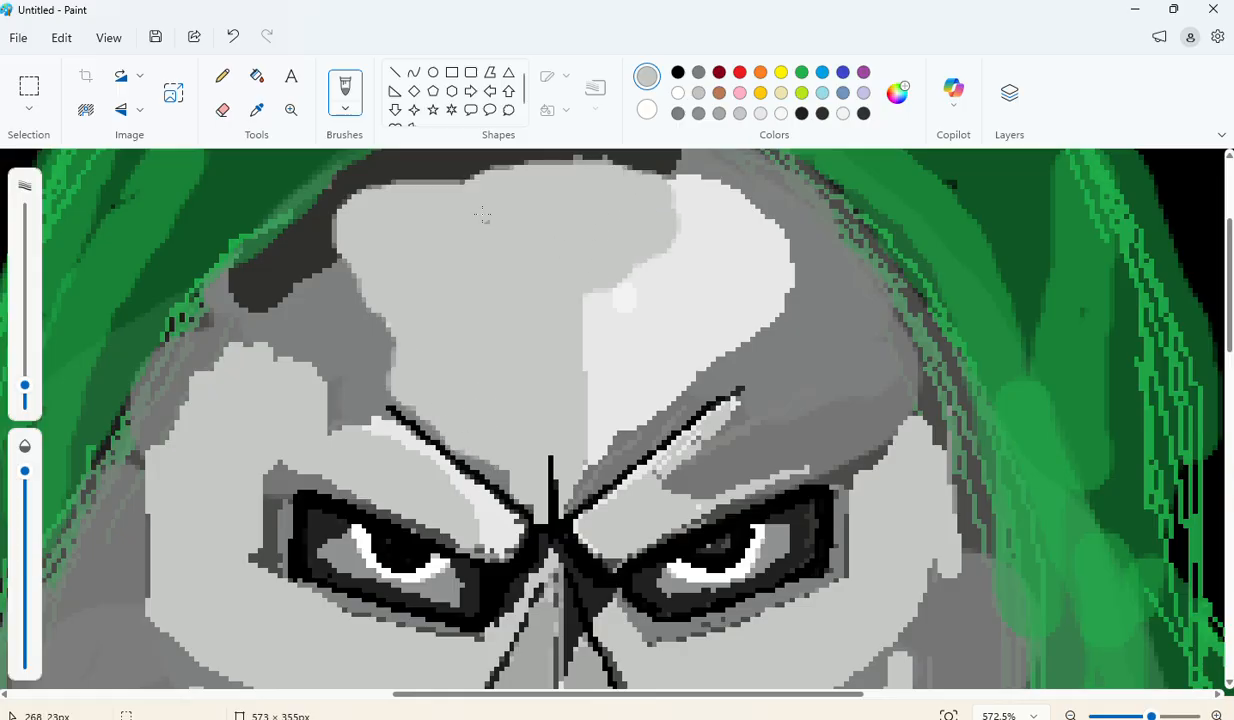
mouse_move(670, 233)
mouse_down()
mouse_move(706, 213)
mouse_move(705, 190)
mouse_move(702, 212)
mouse_move(664, 233)
mouse_move(708, 296)
mouse_move(757, 305)
mouse_move(724, 282)
mouse_move(687, 283)
mouse_move(620, 289)
mouse_move(582, 310)
mouse_move(554, 354)
mouse_move(637, 397)
mouse_move(619, 400)
mouse_move(623, 418)
mouse_move(597, 455)
mouse_move(672, 404)
mouse_move(753, 326)
mouse_up()
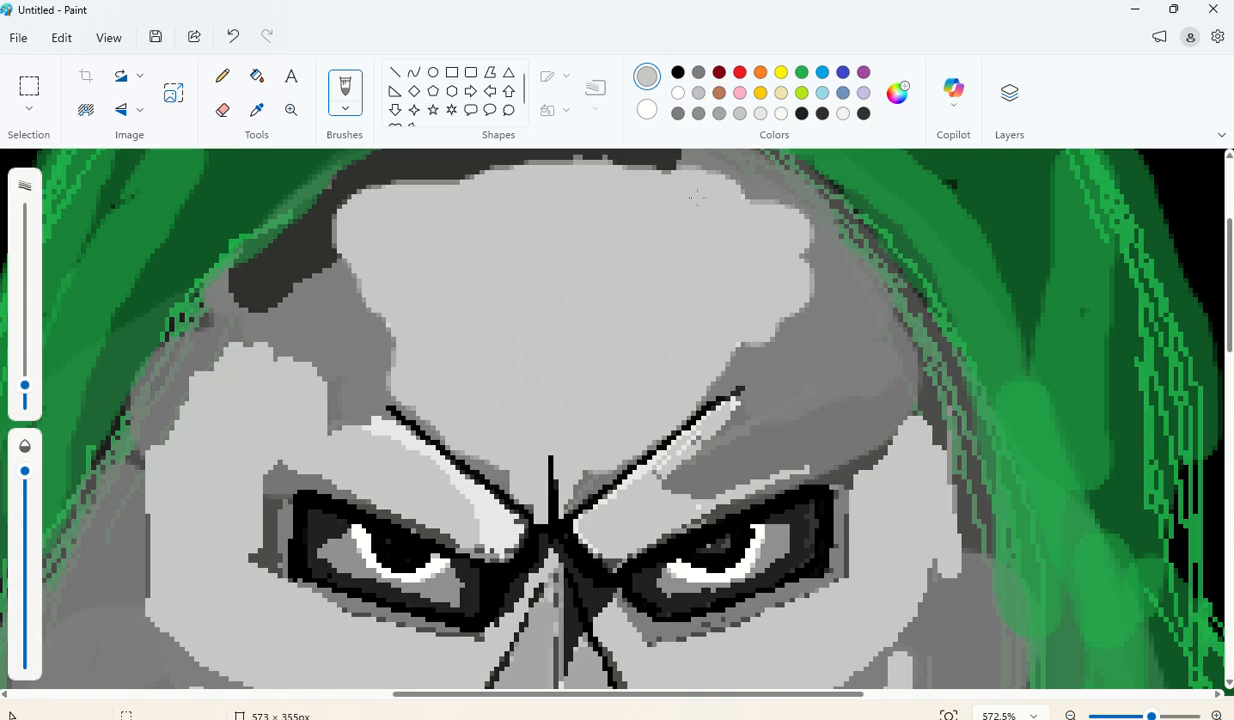
Step: Set up a small textured brush in very light gray at slightly reduced opacity, undoing the test dabs on the forehead
click(780, 116)
click(338, 112)
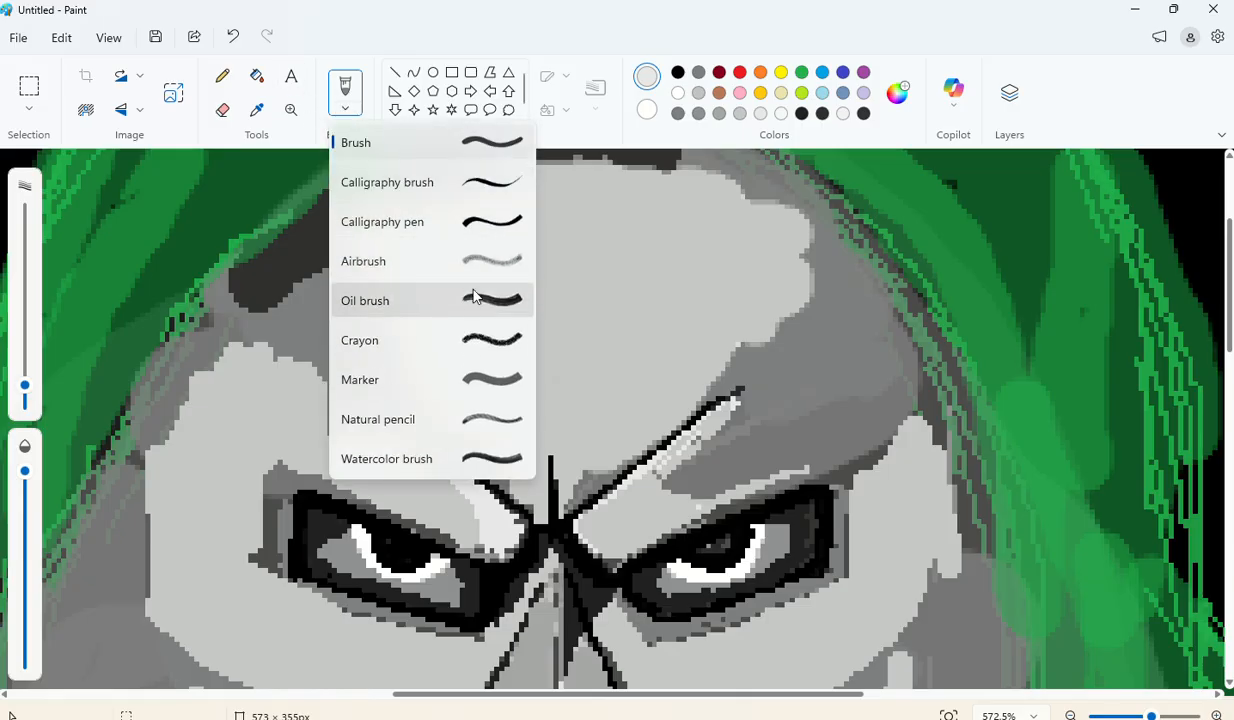
click(473, 258)
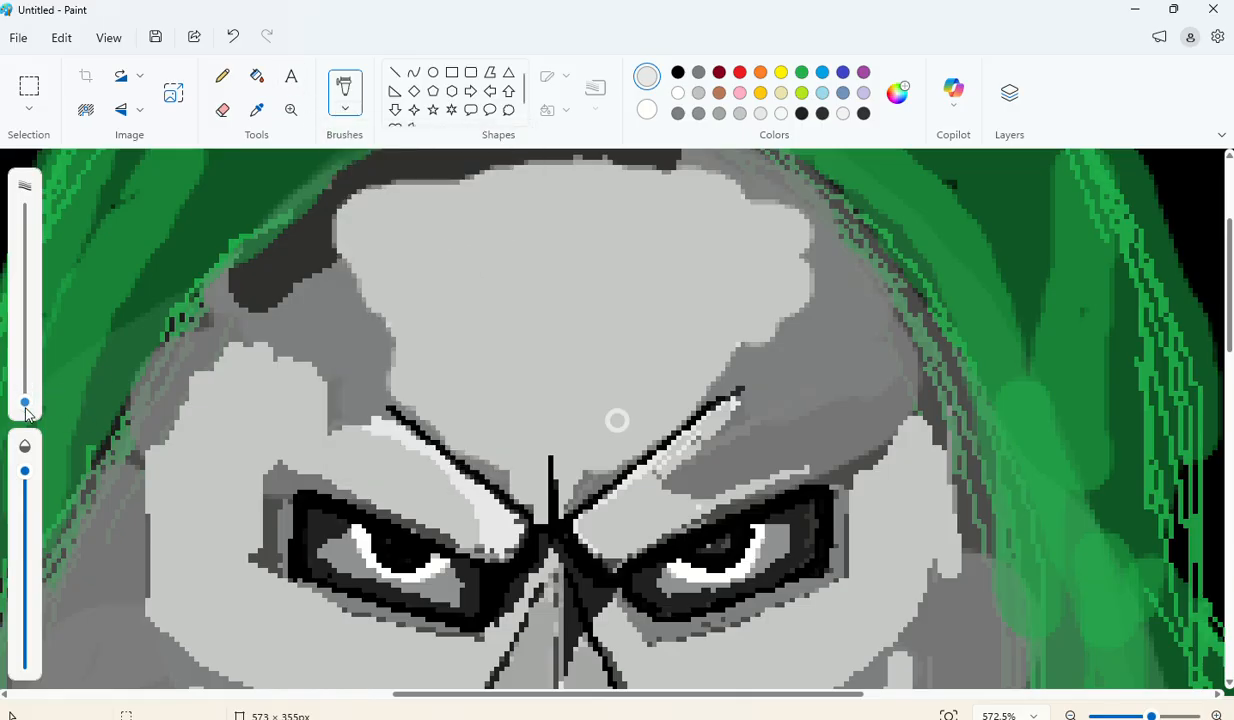
drag(663, 242, 686, 238)
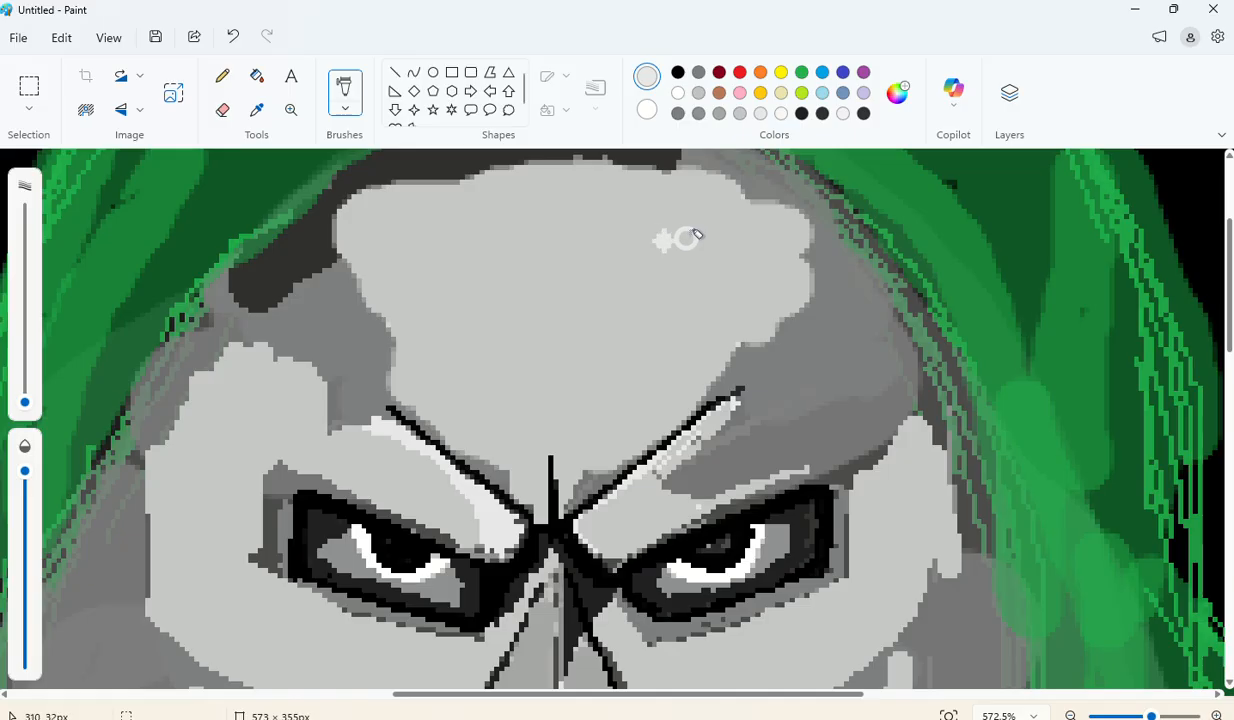
click(686, 238)
scroll(683, 242, down, 1)
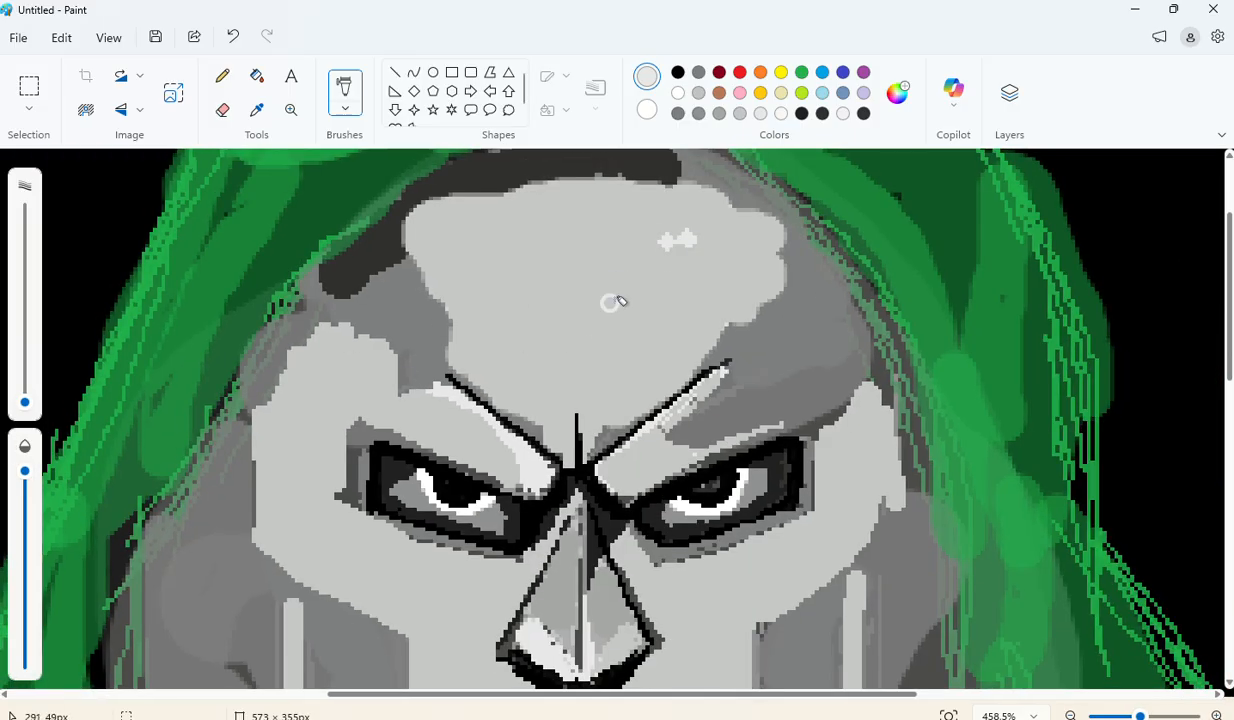
drag(28, 468, 25, 495)
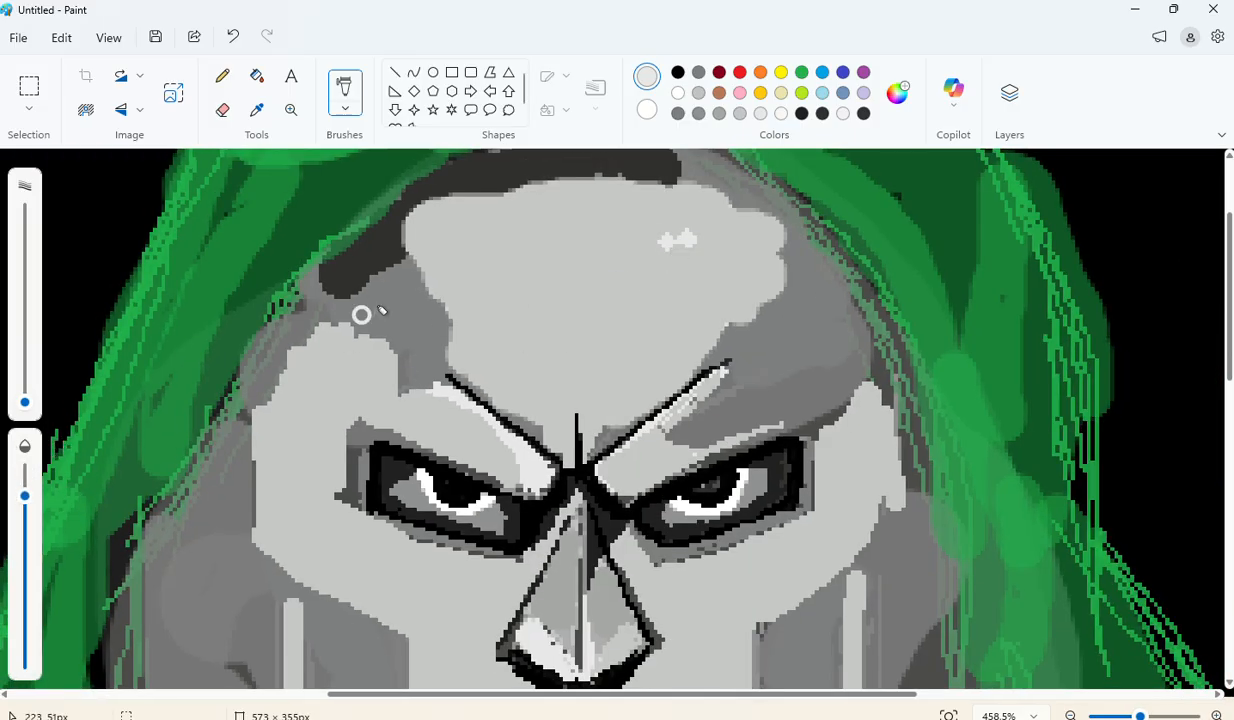
key(ctrl+z)
key(ctrl+z)
Step: Dab a mottled very light gray highlight onto the upper right half of the forehead and extend it downward
click(693, 263)
click(685, 235)
click(714, 217)
click(687, 243)
mouse_move(676, 261)
mouse_down()
mouse_move(645, 216)
mouse_move(670, 206)
mouse_move(689, 278)
mouse_up()
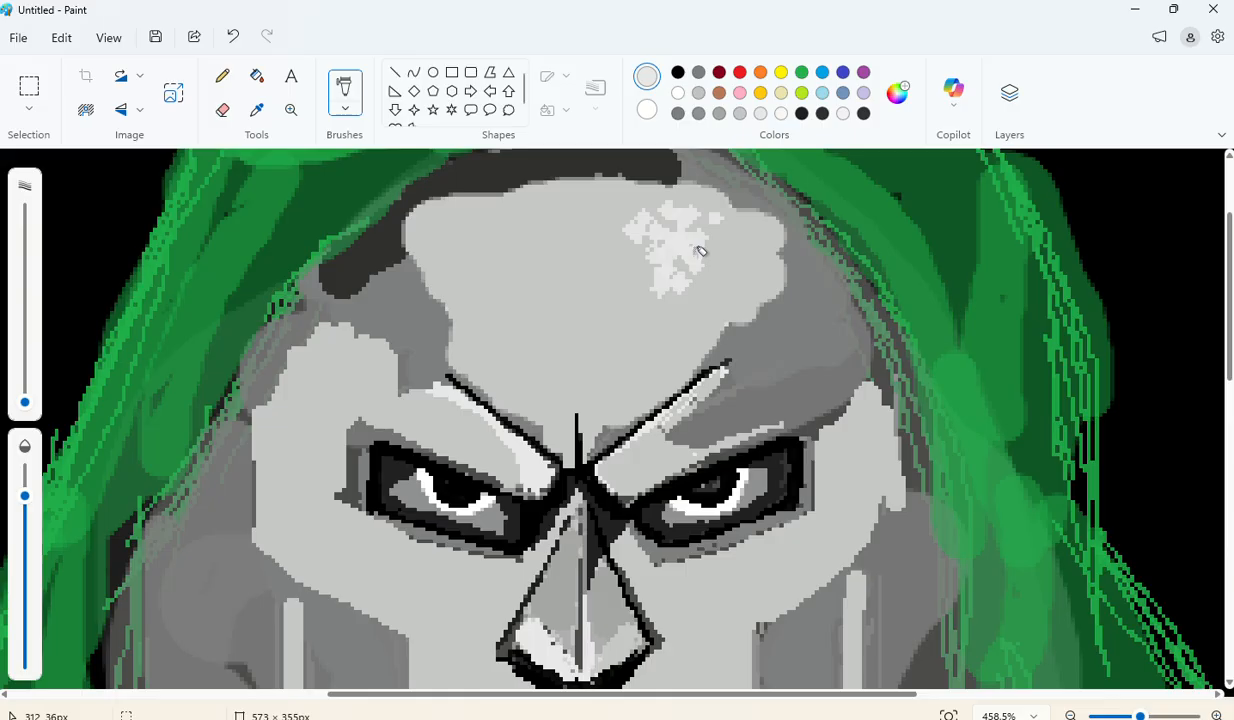
drag(701, 251, 660, 298)
mouse_move(651, 240)
mouse_down()
mouse_move(634, 347)
mouse_move(645, 215)
mouse_up()
drag(675, 301, 725, 243)
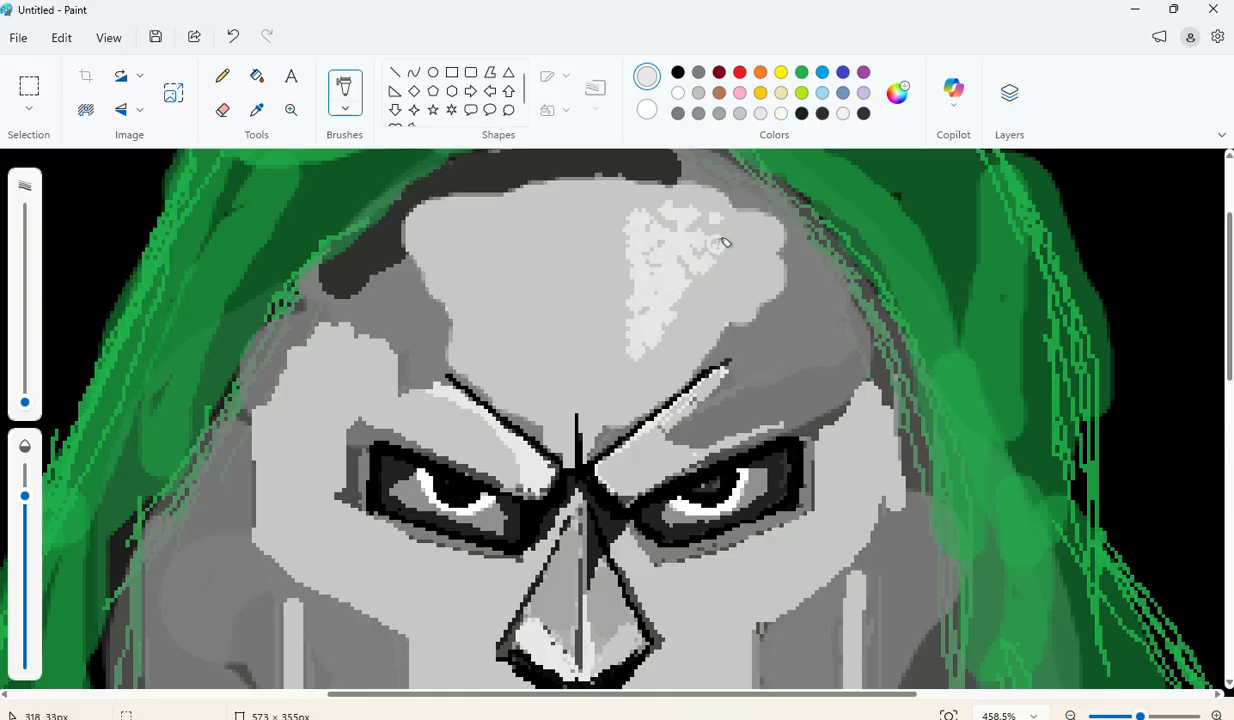
Step: Lower the brush opacity further and fill the right forehead highlight from the top edge down to the right brow line
drag(25, 495, 25, 520)
mouse_move(660, 298)
mouse_down()
mouse_move(717, 258)
mouse_move(626, 317)
mouse_move(626, 224)
mouse_move(638, 360)
mouse_move(626, 320)
mouse_move(620, 408)
mouse_up()
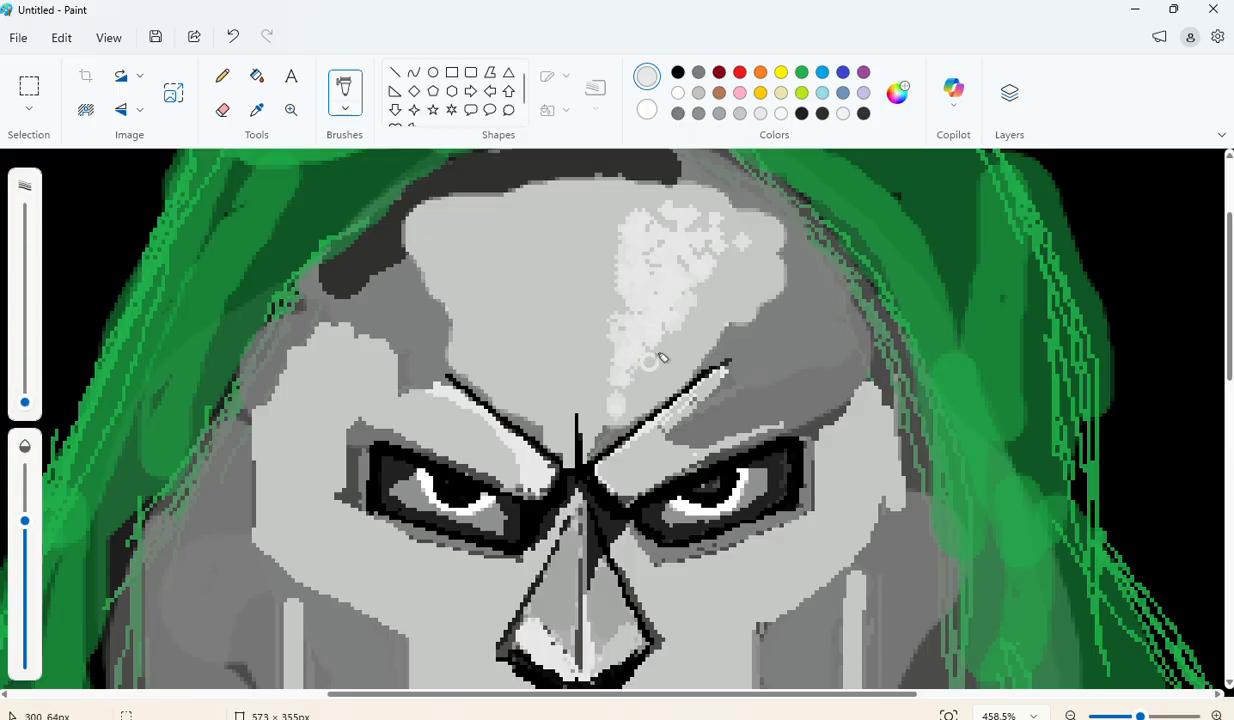
mouse_move(660, 358)
mouse_down()
mouse_move(736, 274)
mouse_move(662, 365)
mouse_move(686, 345)
mouse_move(755, 241)
mouse_up()
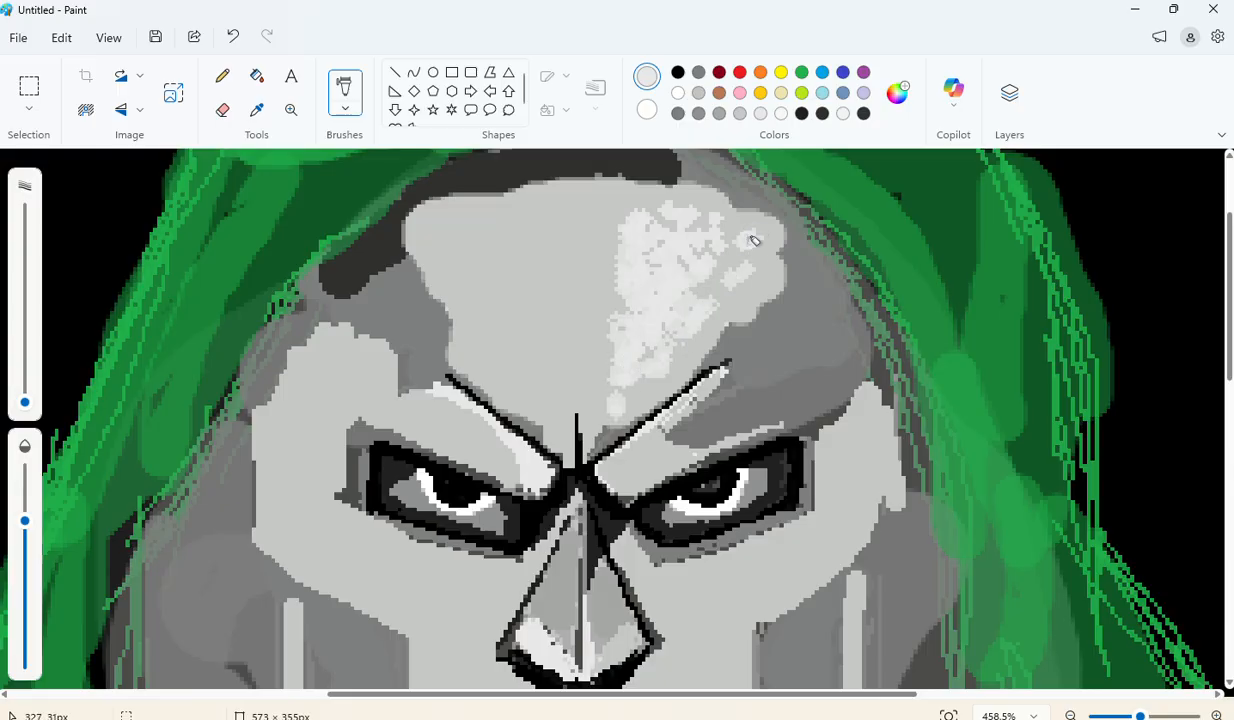
mouse_move(610, 354)
mouse_down()
mouse_move(636, 403)
mouse_move(778, 281)
mouse_up()
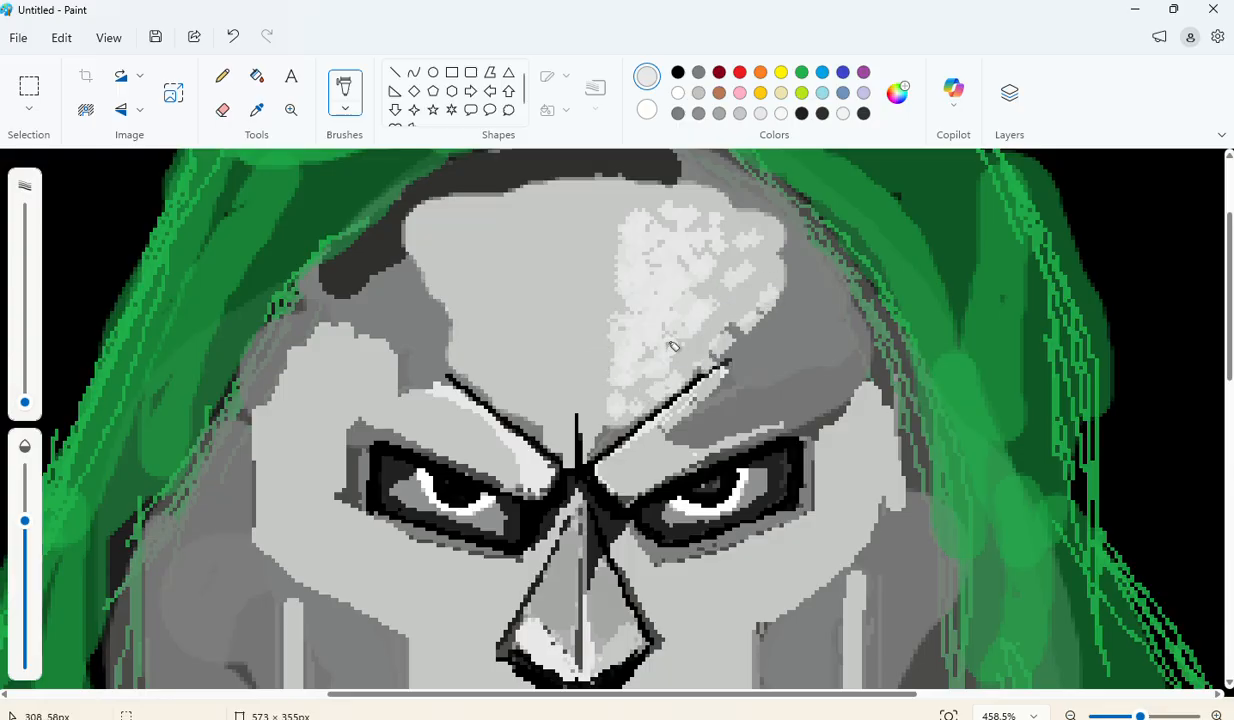
mouse_move(677, 366)
mouse_down()
mouse_move(765, 298)
mouse_move(771, 274)
mouse_move(727, 320)
mouse_move(761, 284)
mouse_move(715, 282)
mouse_move(749, 252)
mouse_up()
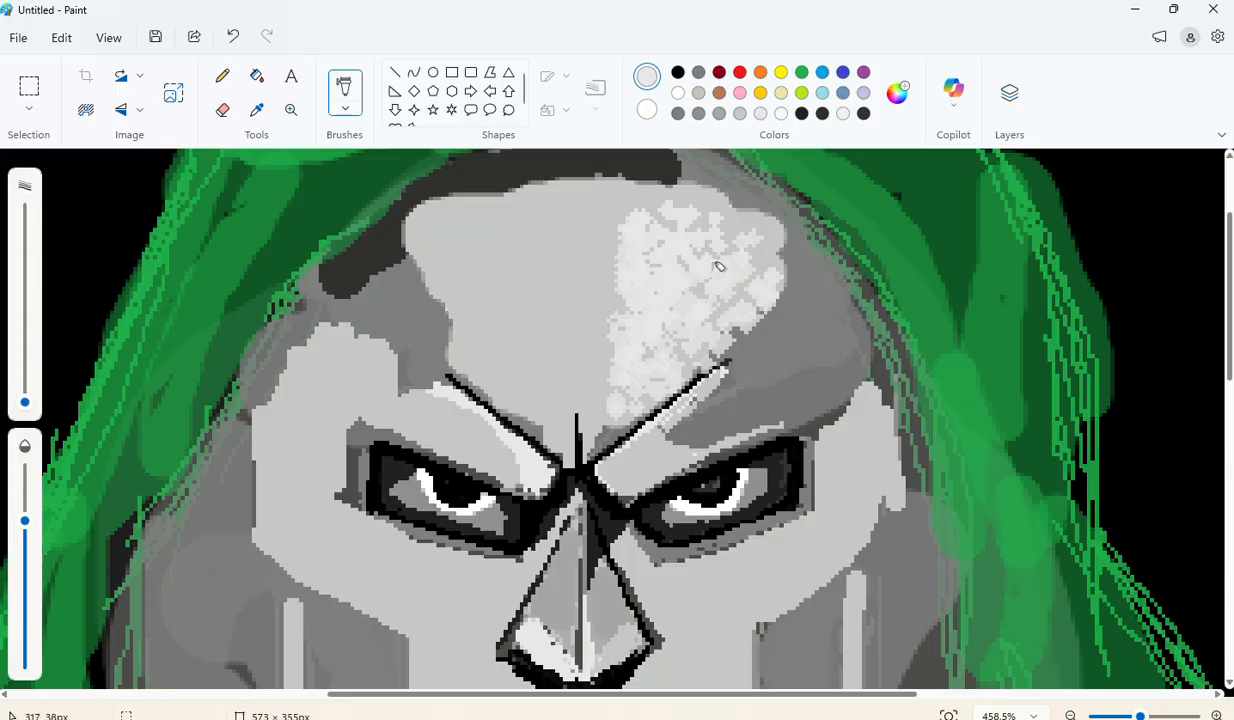
mouse_move(700, 218)
mouse_down()
mouse_move(669, 212)
mouse_move(678, 193)
mouse_move(712, 197)
mouse_move(776, 244)
mouse_move(729, 202)
mouse_move(787, 268)
mouse_move(768, 248)
mouse_move(647, 396)
mouse_up()
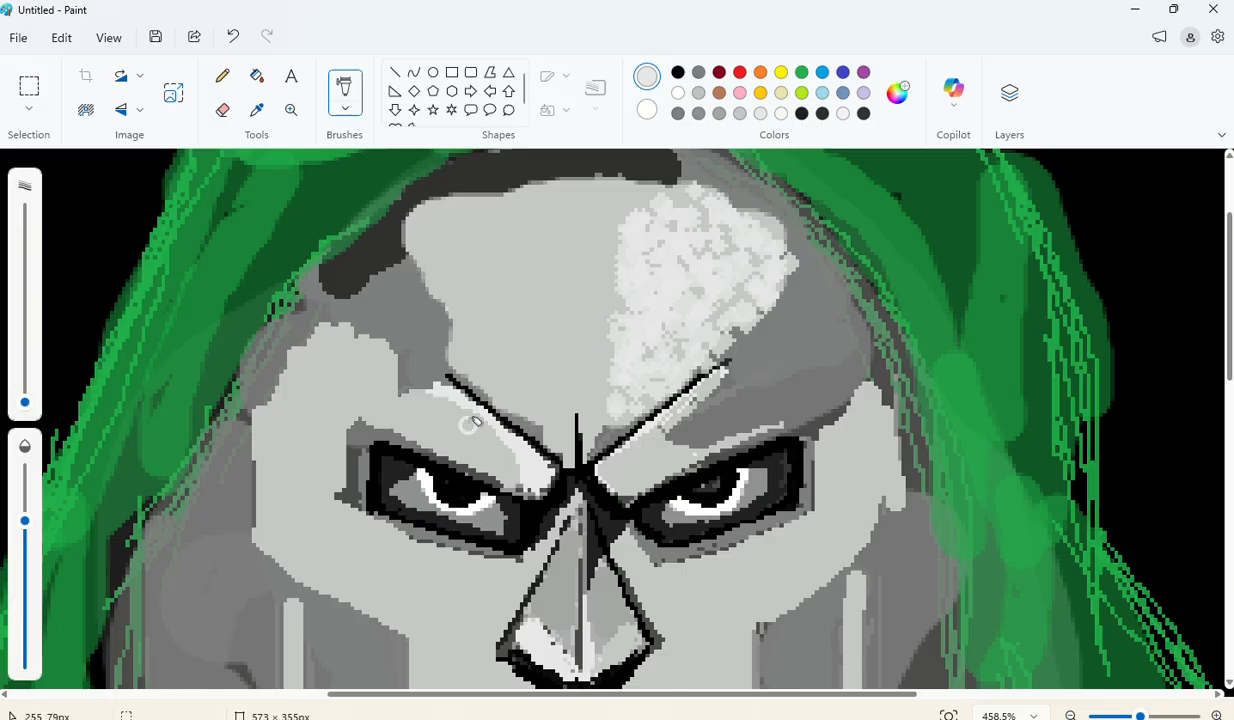
Step: Texture the area between the left brow line and left eye with very light gray, adding a dab above its outer end
drag(462, 404, 487, 433)
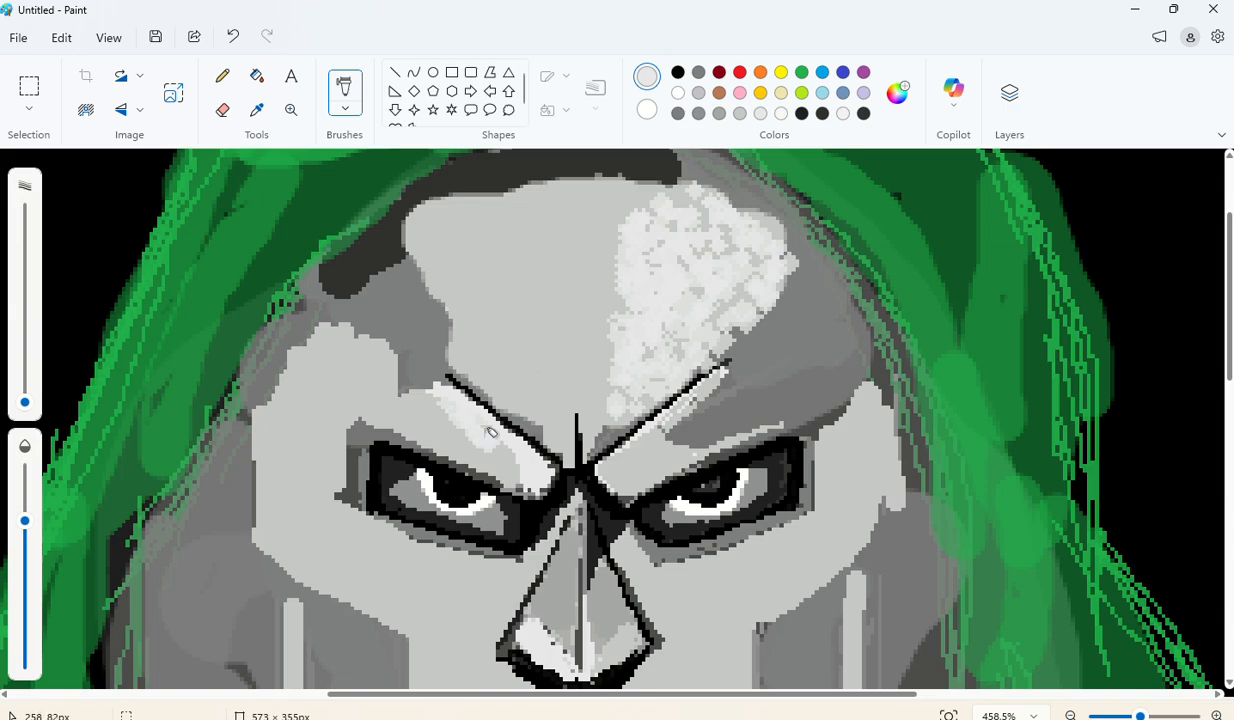
mouse_move(486, 427)
mouse_down()
mouse_move(405, 394)
mouse_move(481, 431)
mouse_move(432, 412)
mouse_up()
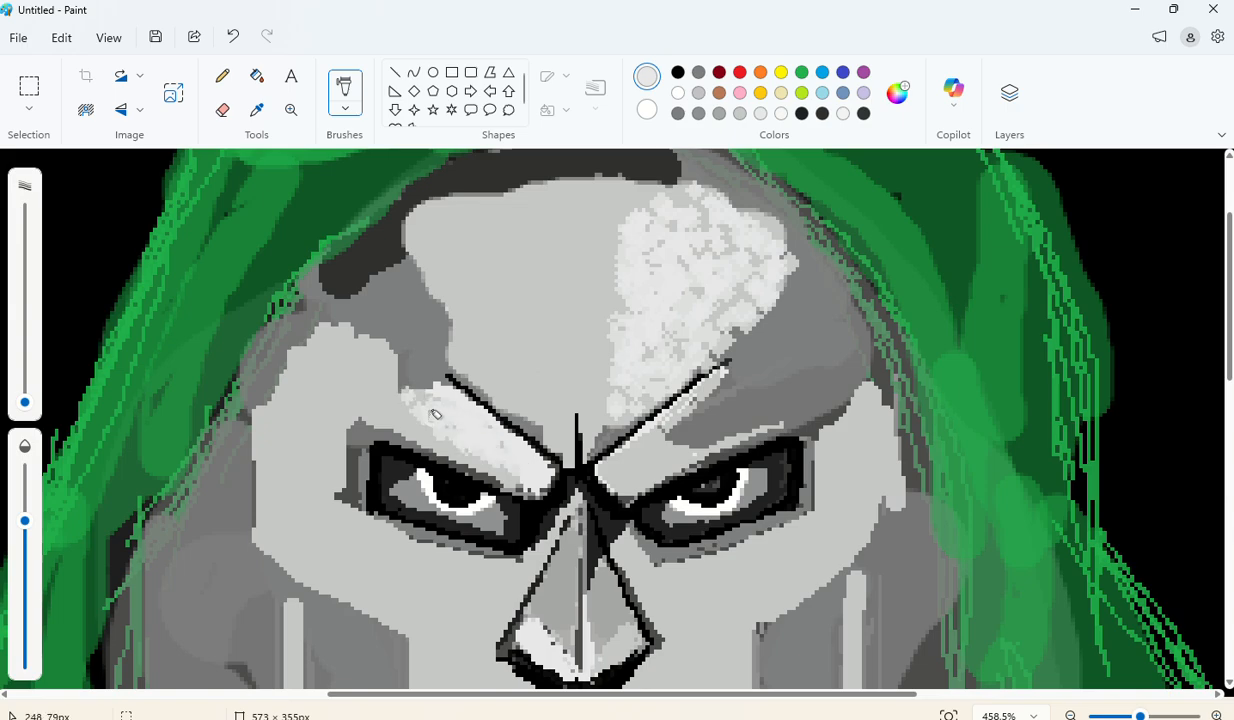
click(393, 360)
click(481, 353)
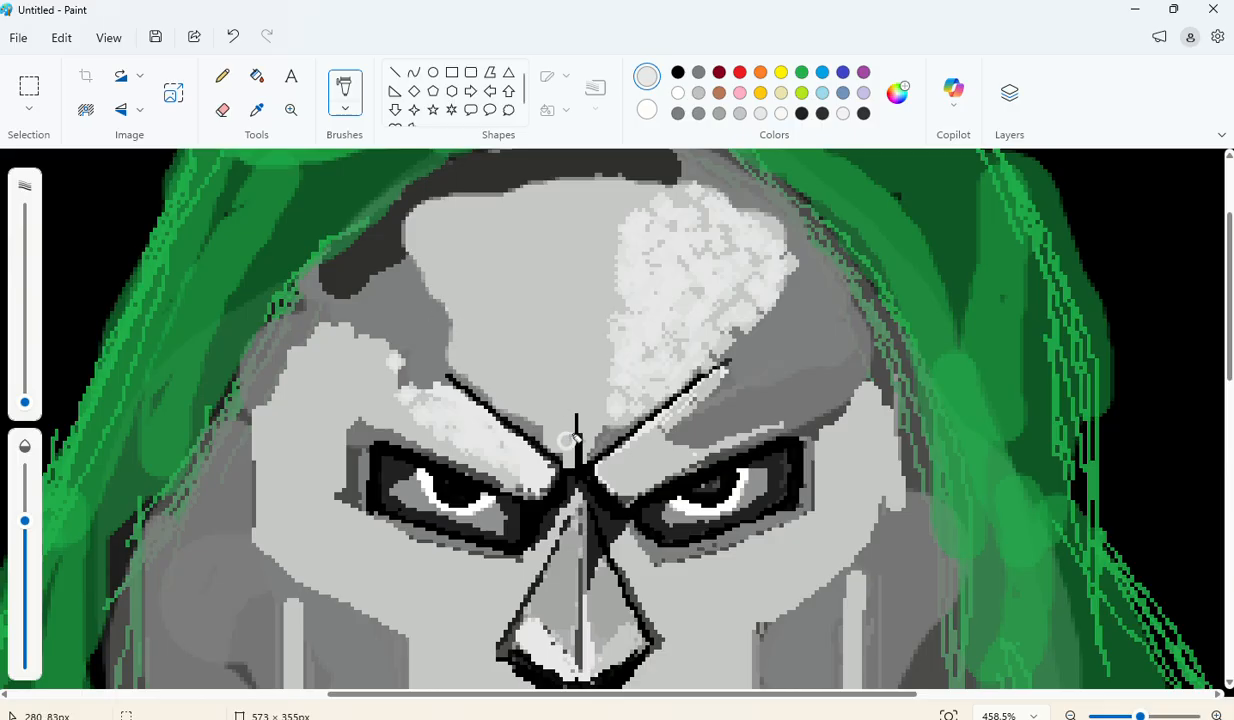
Step: Spread the very light gray texture above the left brow line, up the left forehead and across the dark temple patch
drag(555, 440, 542, 422)
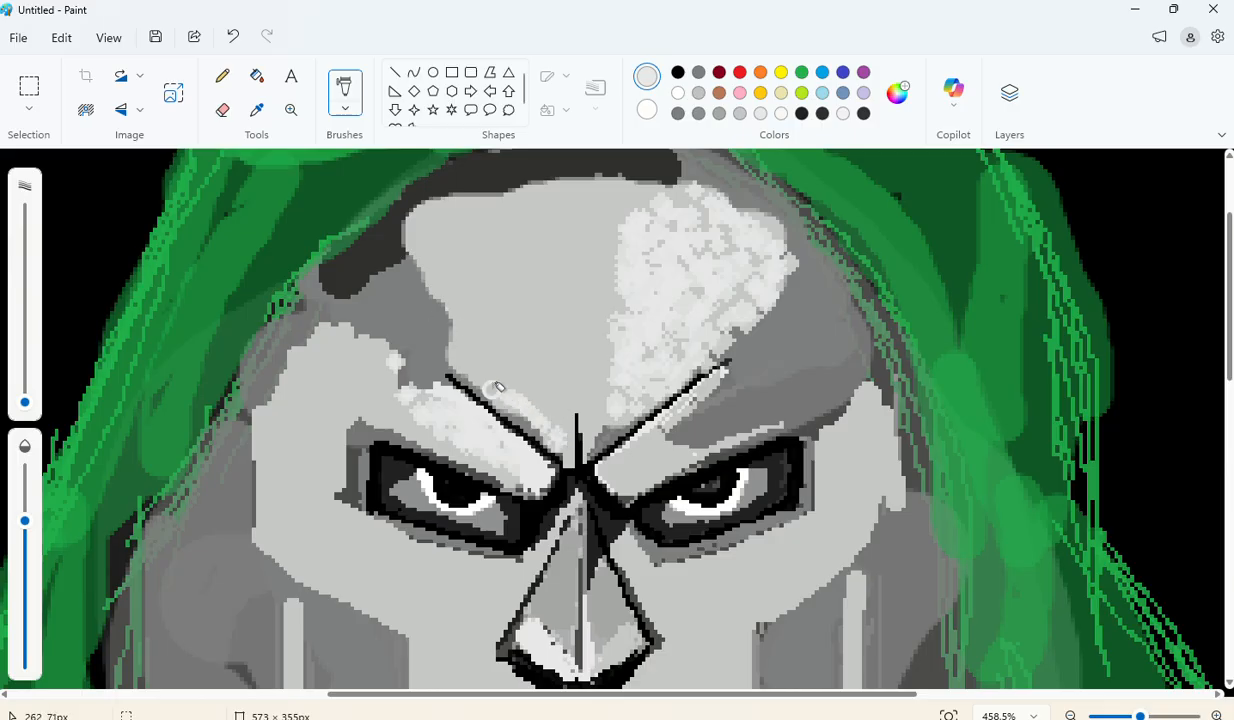
drag(491, 389, 458, 365)
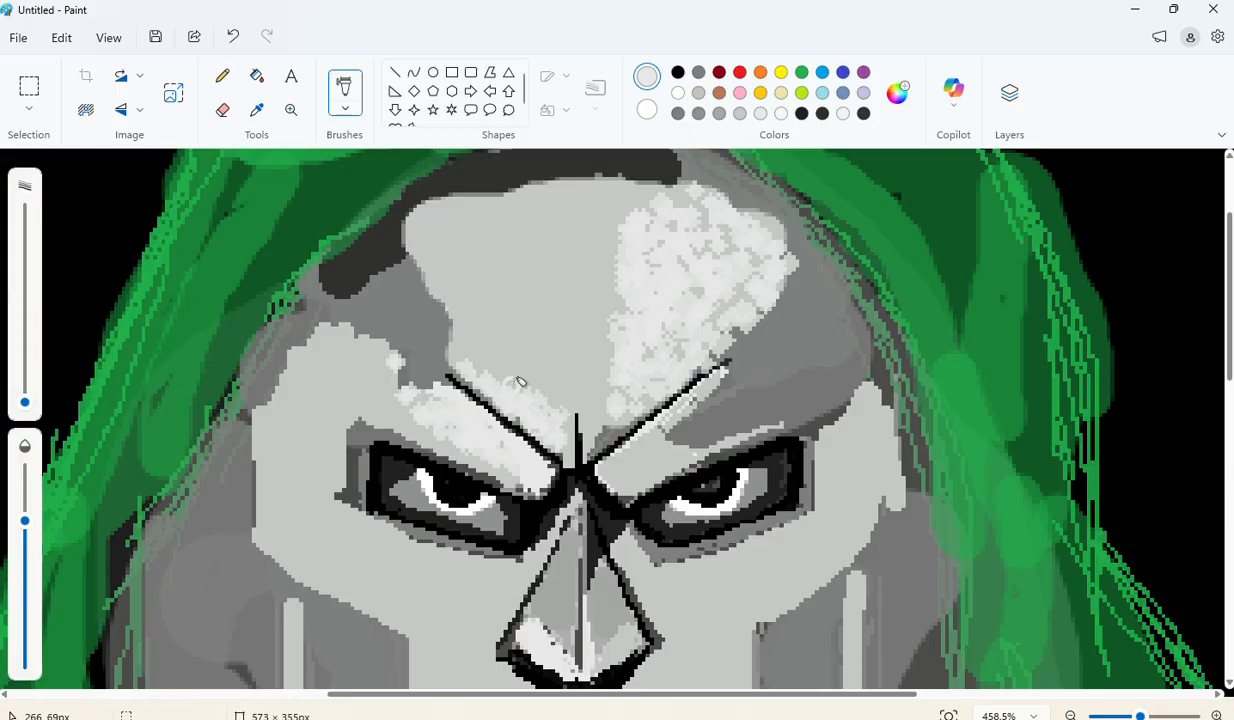
mouse_move(517, 369)
mouse_down()
mouse_move(522, 232)
mouse_move(513, 360)
mouse_move(507, 236)
mouse_move(508, 364)
mouse_move(483, 232)
mouse_move(492, 355)
mouse_move(493, 245)
mouse_move(476, 313)
mouse_move(458, 309)
mouse_move(451, 240)
mouse_move(452, 330)
mouse_move(423, 228)
mouse_move(430, 279)
mouse_move(493, 251)
mouse_move(478, 303)
mouse_move(442, 274)
mouse_move(408, 291)
mouse_move(459, 345)
mouse_move(429, 300)
mouse_move(385, 294)
mouse_move(398, 274)
mouse_move(365, 242)
mouse_move(323, 279)
mouse_move(326, 319)
mouse_move(282, 350)
mouse_move(407, 322)
mouse_move(412, 343)
mouse_move(421, 298)
mouse_up()
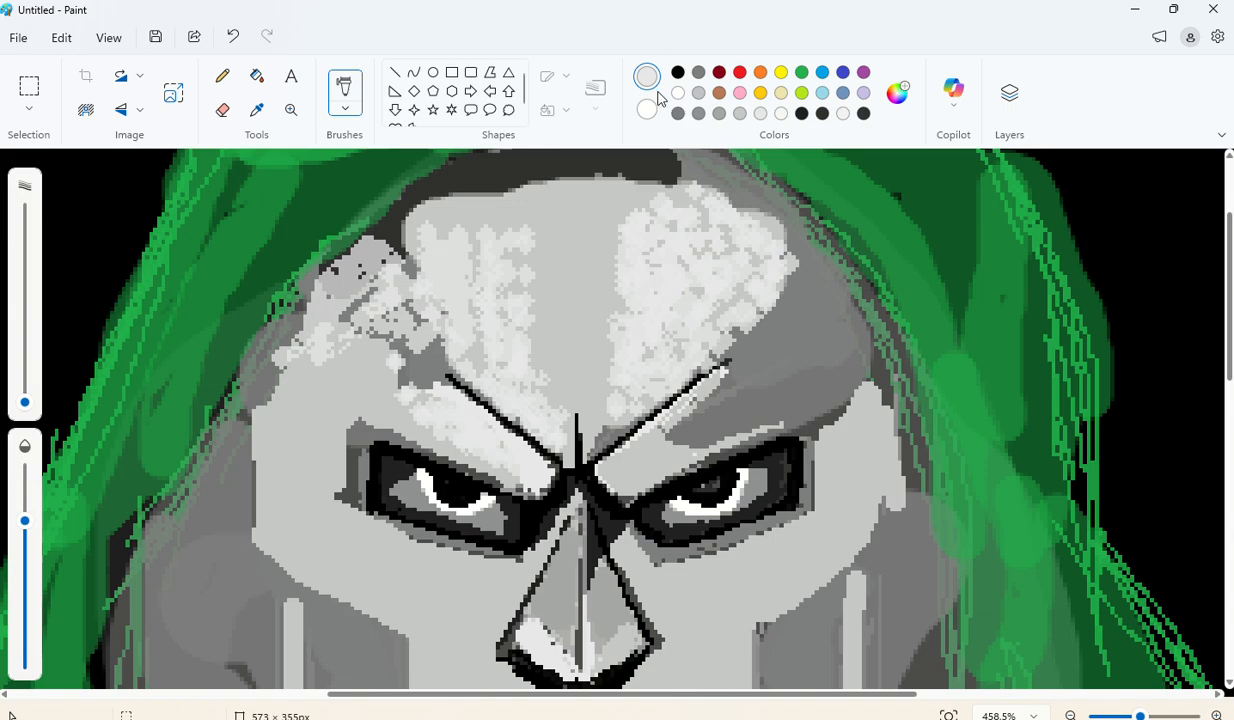
Step: Restore the dark edge between the upper left of the mask and the hood with near-black strokes
click(802, 113)
mouse_move(372, 253)
mouse_down()
mouse_move(378, 234)
mouse_move(297, 325)
mouse_move(419, 199)
mouse_up()
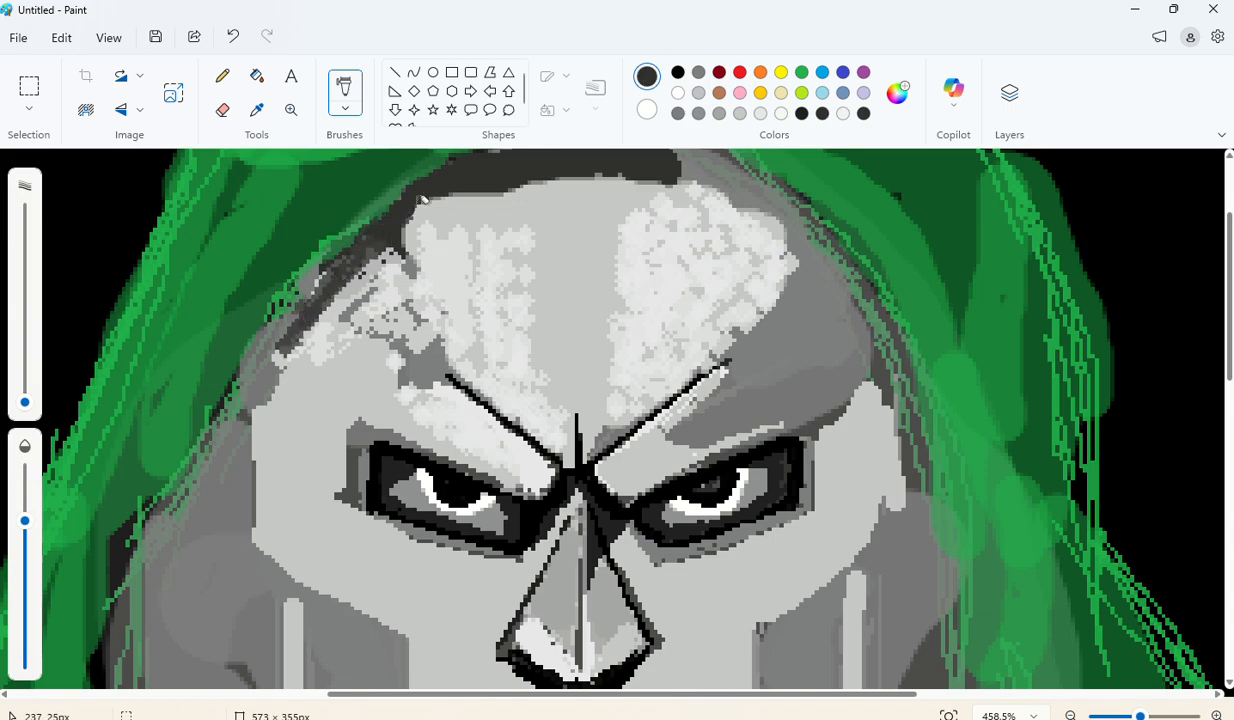
mouse_move(535, 156)
mouse_down()
mouse_move(414, 215)
mouse_move(549, 164)
mouse_up()
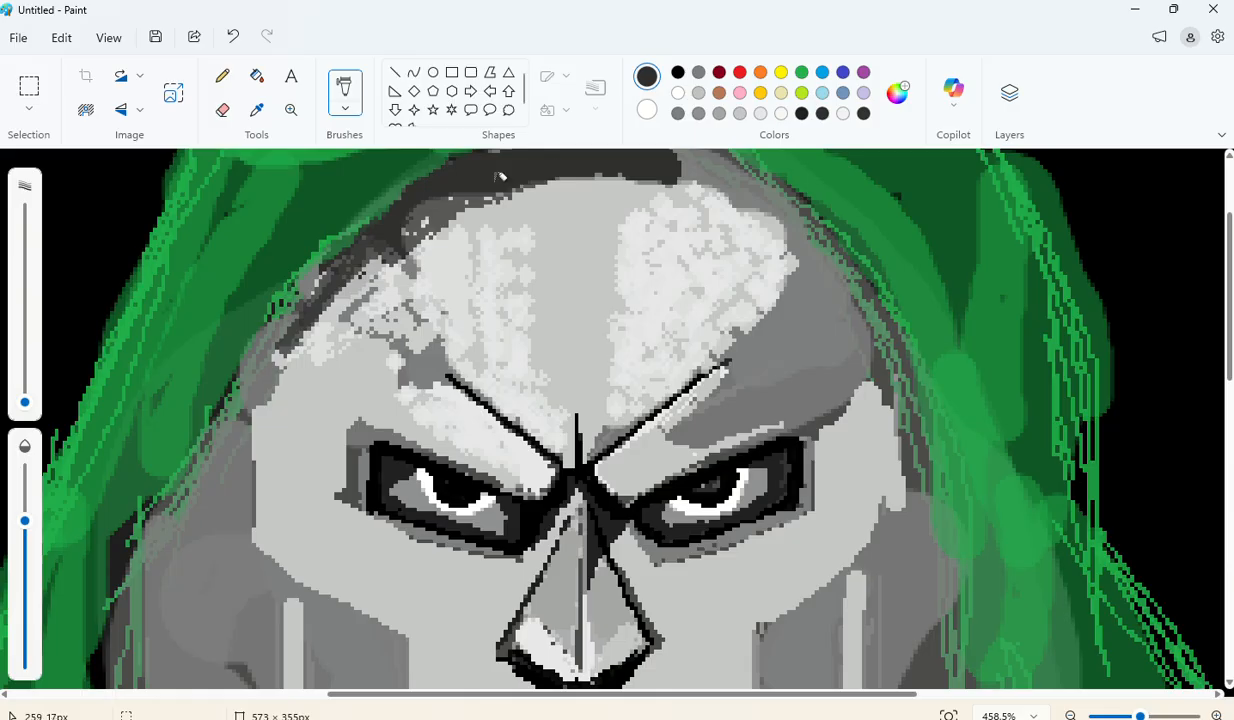
Step: Cover the near-black band across the top of the forehead and upper left edge with translucent very light gray
scroll(500, 177, up, 2)
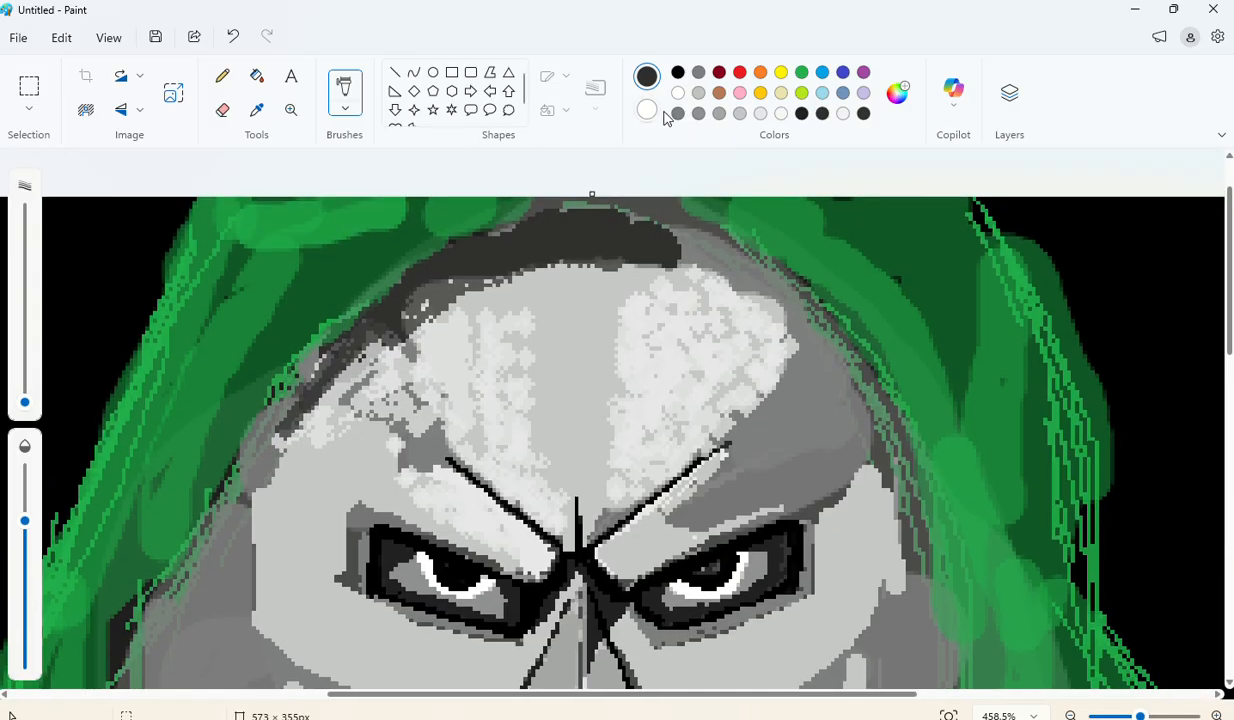
click(760, 113)
mouse_move(495, 262)
mouse_down()
mouse_move(421, 319)
mouse_move(429, 283)
mouse_move(464, 259)
mouse_move(365, 318)
mouse_move(515, 228)
mouse_move(554, 219)
mouse_move(500, 263)
mouse_move(562, 205)
mouse_move(520, 267)
mouse_move(630, 224)
mouse_move(571, 214)
mouse_move(684, 243)
mouse_move(583, 228)
mouse_move(582, 256)
mouse_move(713, 260)
mouse_move(588, 262)
mouse_move(647, 265)
mouse_move(530, 228)
mouse_move(554, 247)
mouse_move(506, 263)
mouse_move(530, 240)
mouse_move(423, 326)
mouse_move(366, 342)
mouse_up()
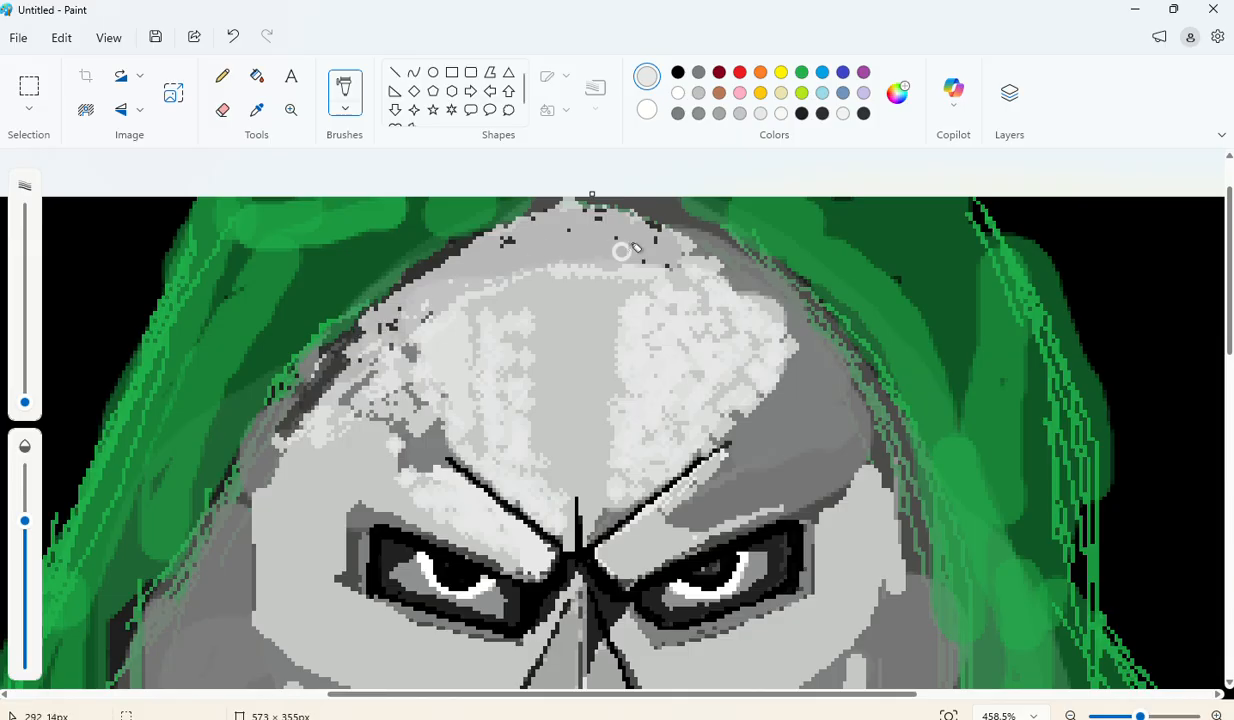
Step: Blend the inner edges of both forehead highlights and the seam above them with light gray
click(741, 114)
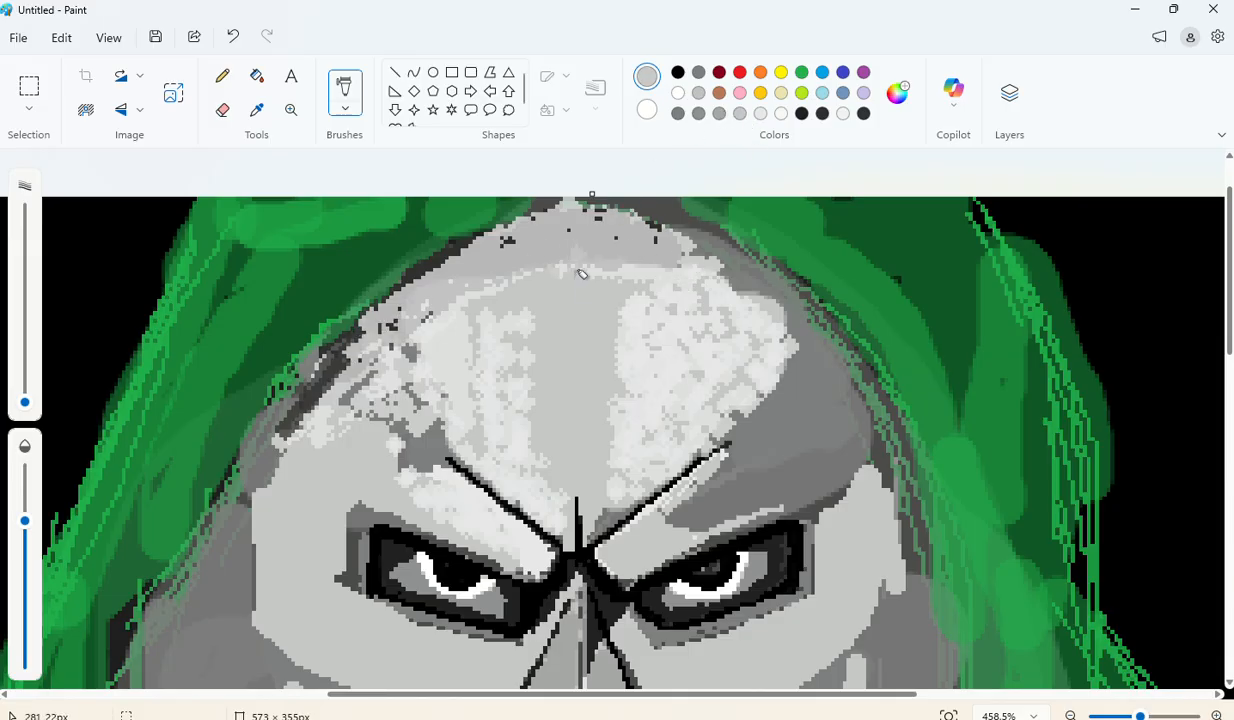
mouse_move(597, 274)
mouse_down()
mouse_move(508, 275)
mouse_move(658, 242)
mouse_move(569, 296)
mouse_move(565, 368)
mouse_move(525, 297)
mouse_move(534, 415)
mouse_move(547, 430)
mouse_move(639, 354)
mouse_move(628, 469)
mouse_up()
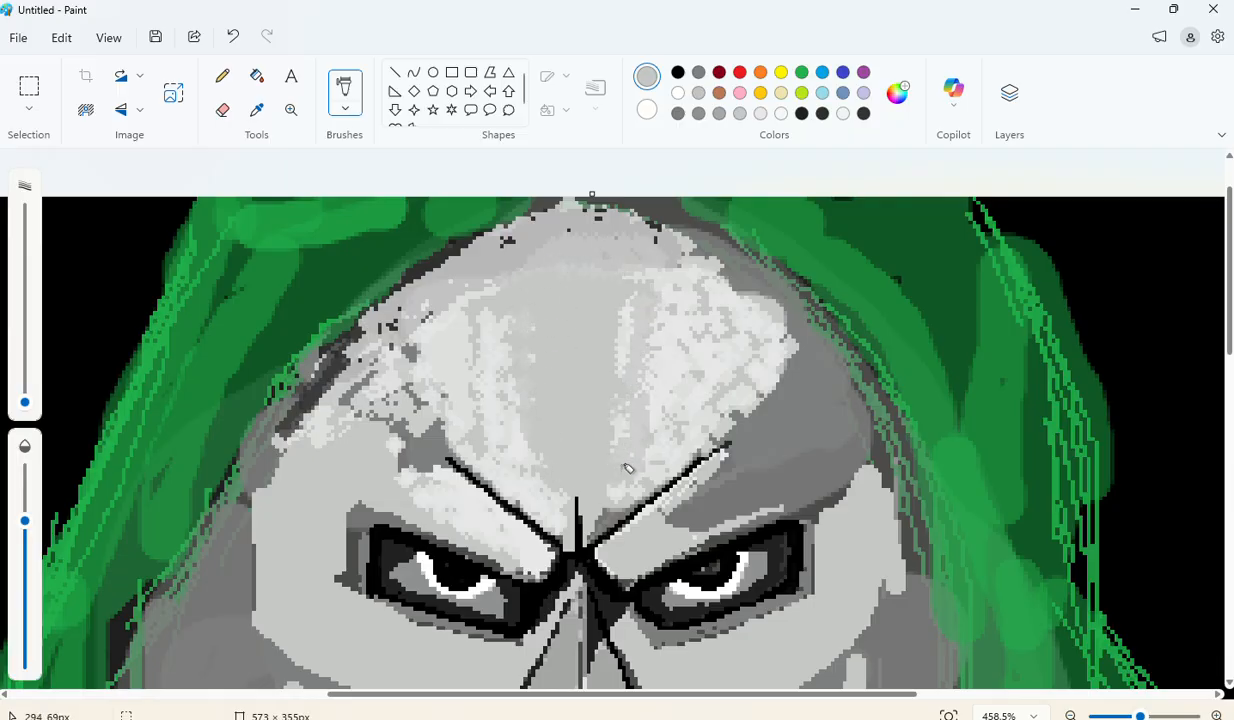
mouse_move(524, 302)
mouse_down()
mouse_move(520, 476)
mouse_move(491, 318)
mouse_move(540, 457)
mouse_up()
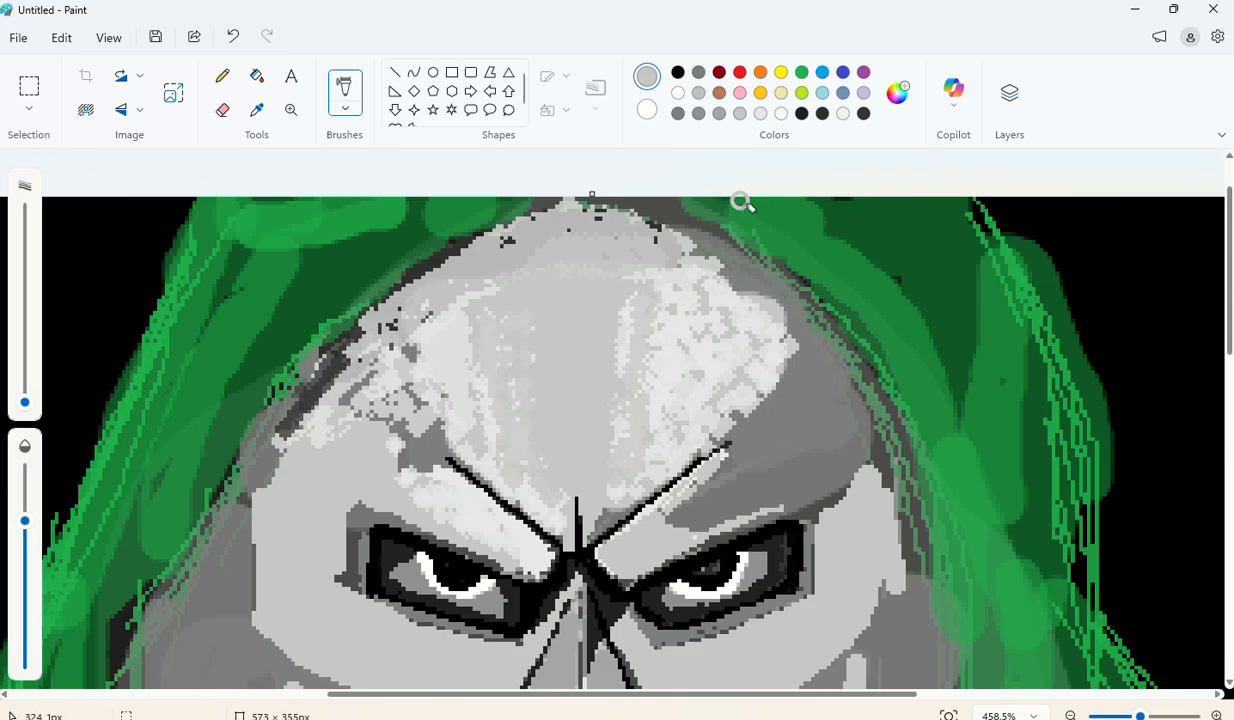
Step: Lower the brush opacity to about 52%, and try a very light gray stroke down the forehead's center before undoing it
scroll(710, 375, down, 3)
scroll(667, 368, up, 3)
scroll(508, 487, down, 5)
scroll(640, 330, up, 3)
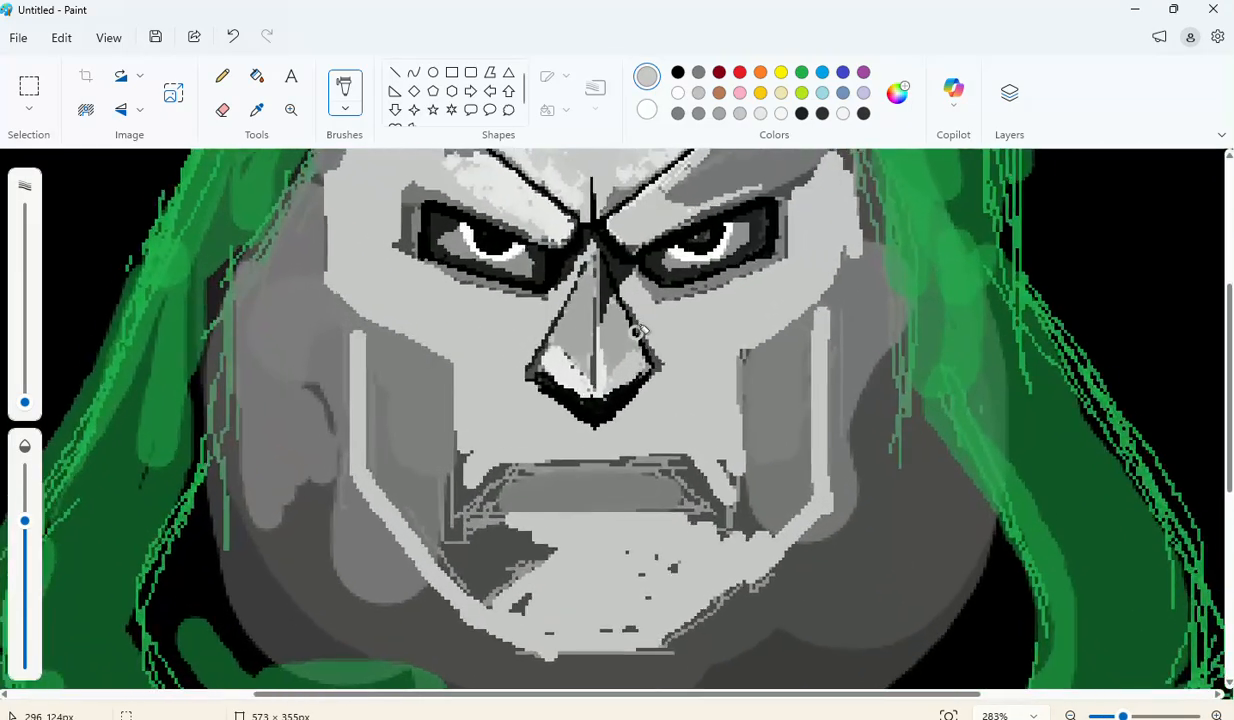
scroll(640, 330, up, 3)
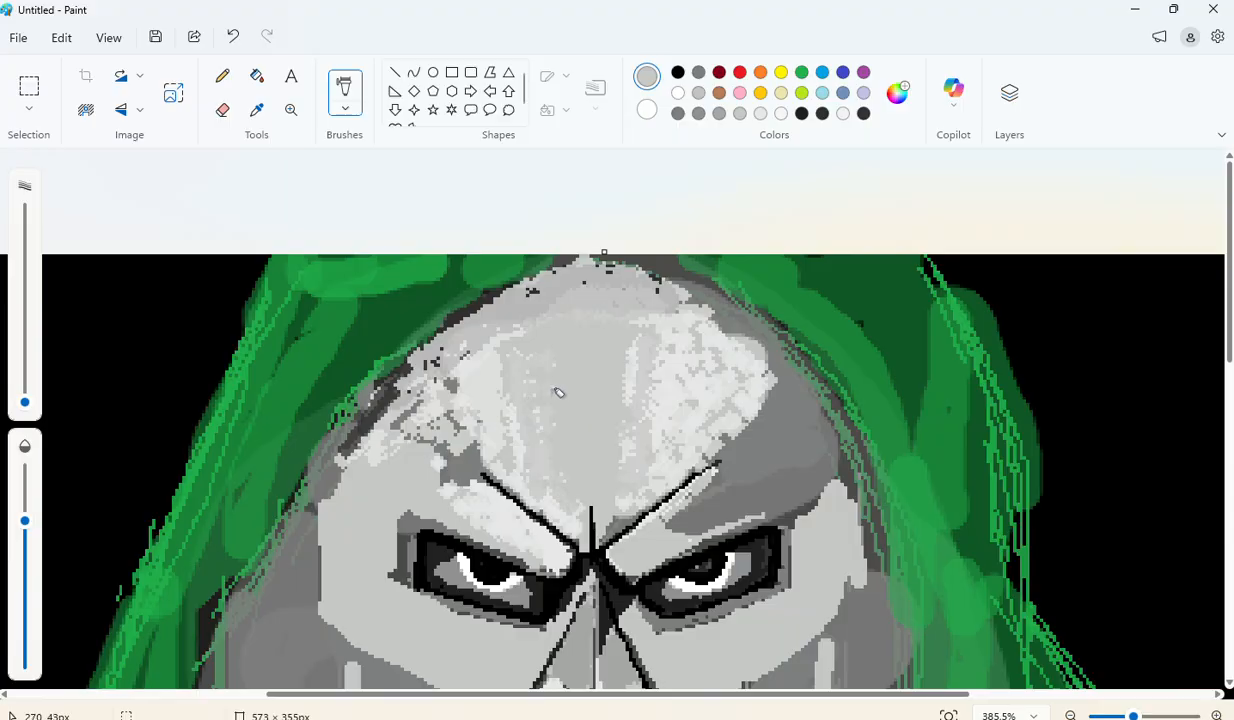
scroll(647, 408, up, 3)
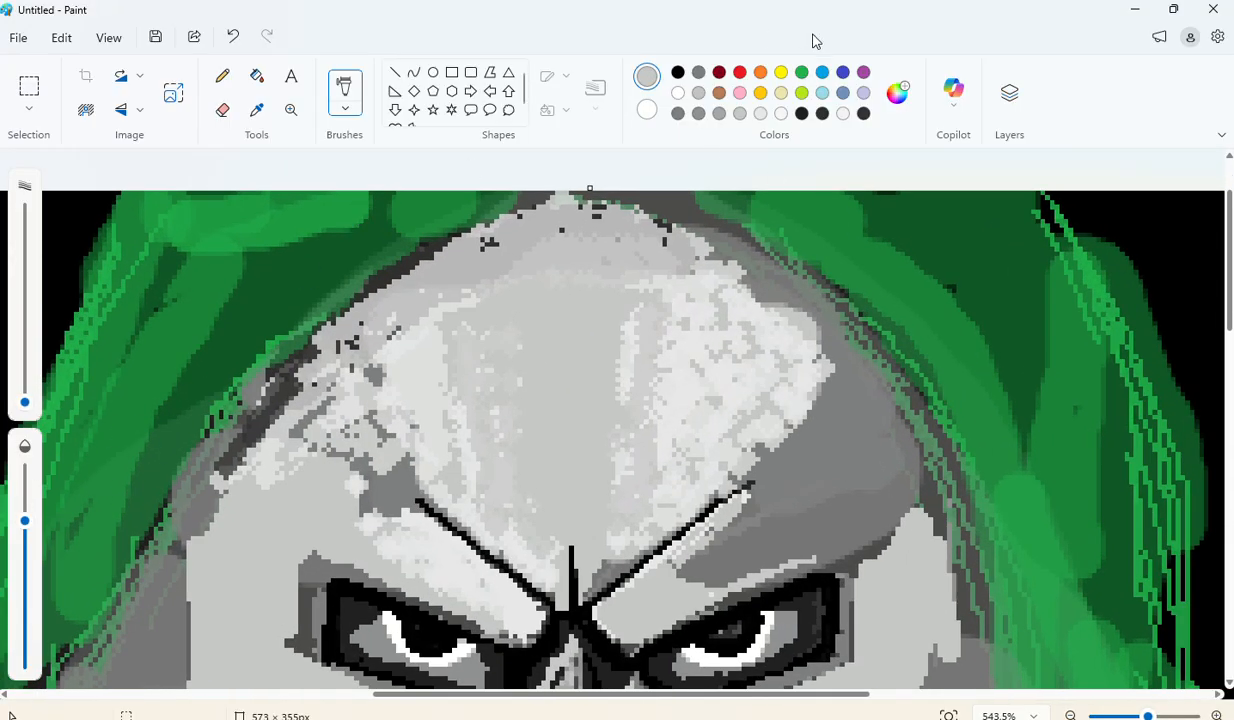
drag(25, 520, 25, 560)
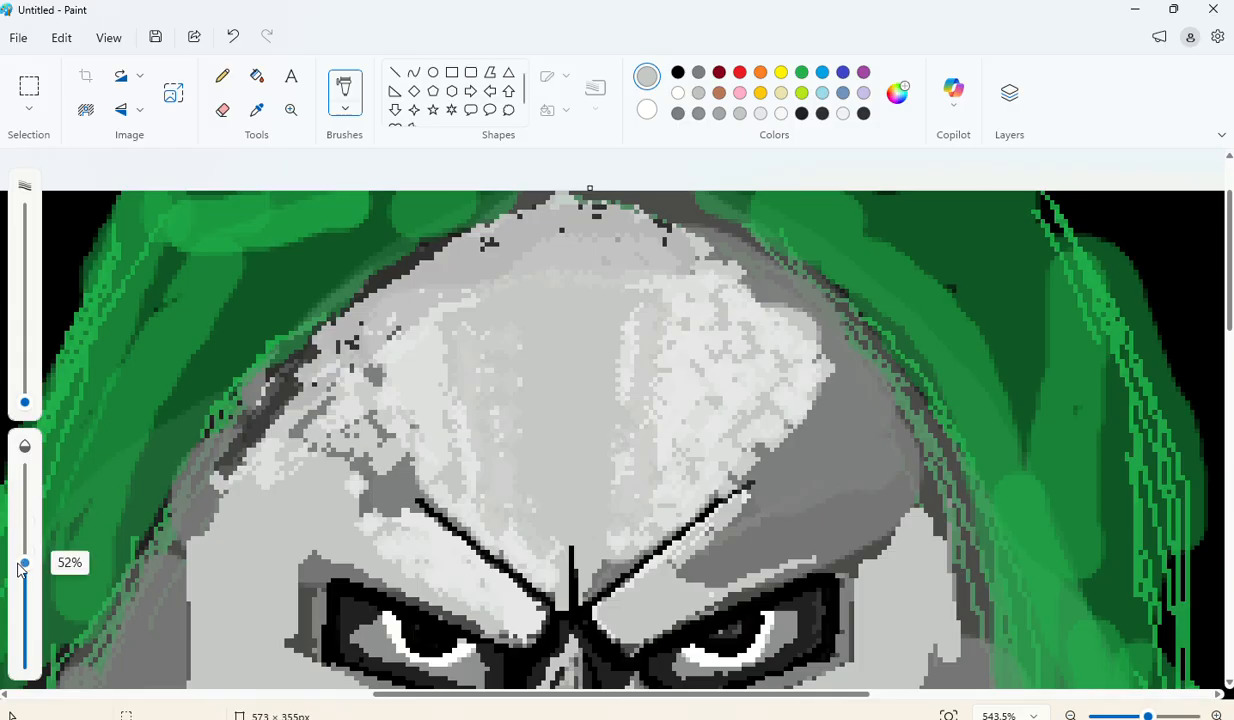
click(760, 113)
mouse_move(540, 360)
mouse_down()
mouse_move(573, 452)
mouse_move(582, 390)
mouse_up()
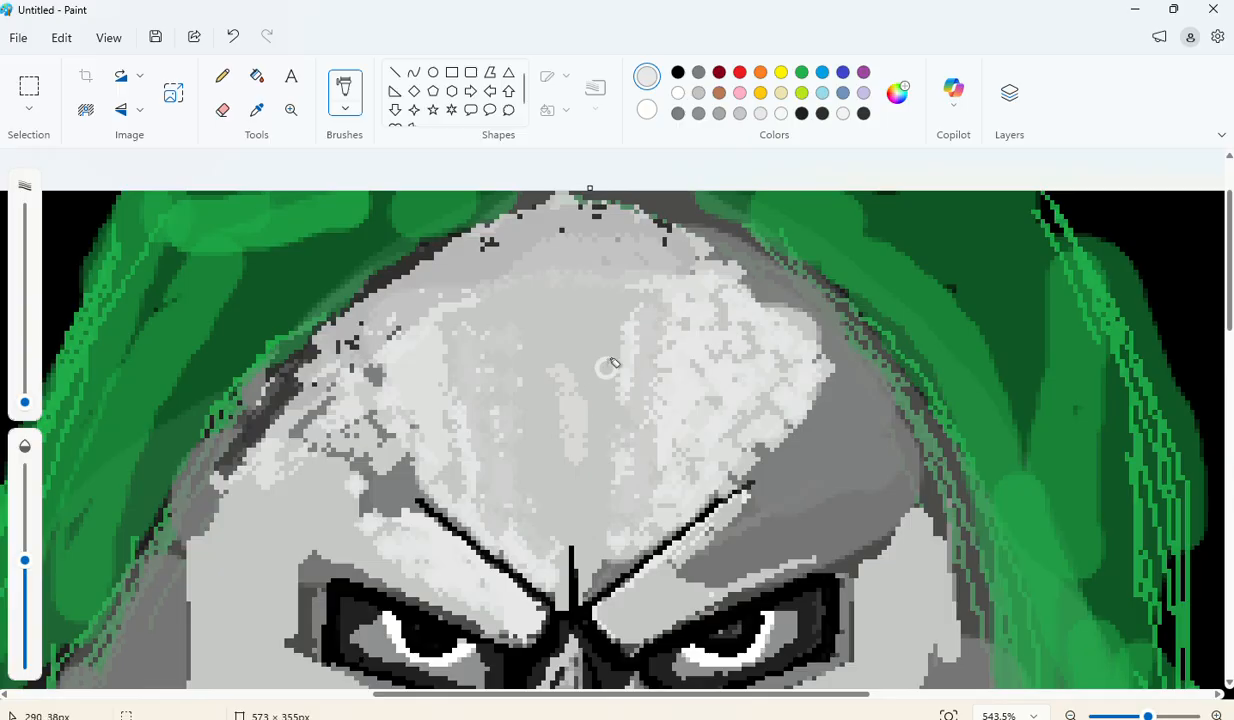
key(ctrl+z)
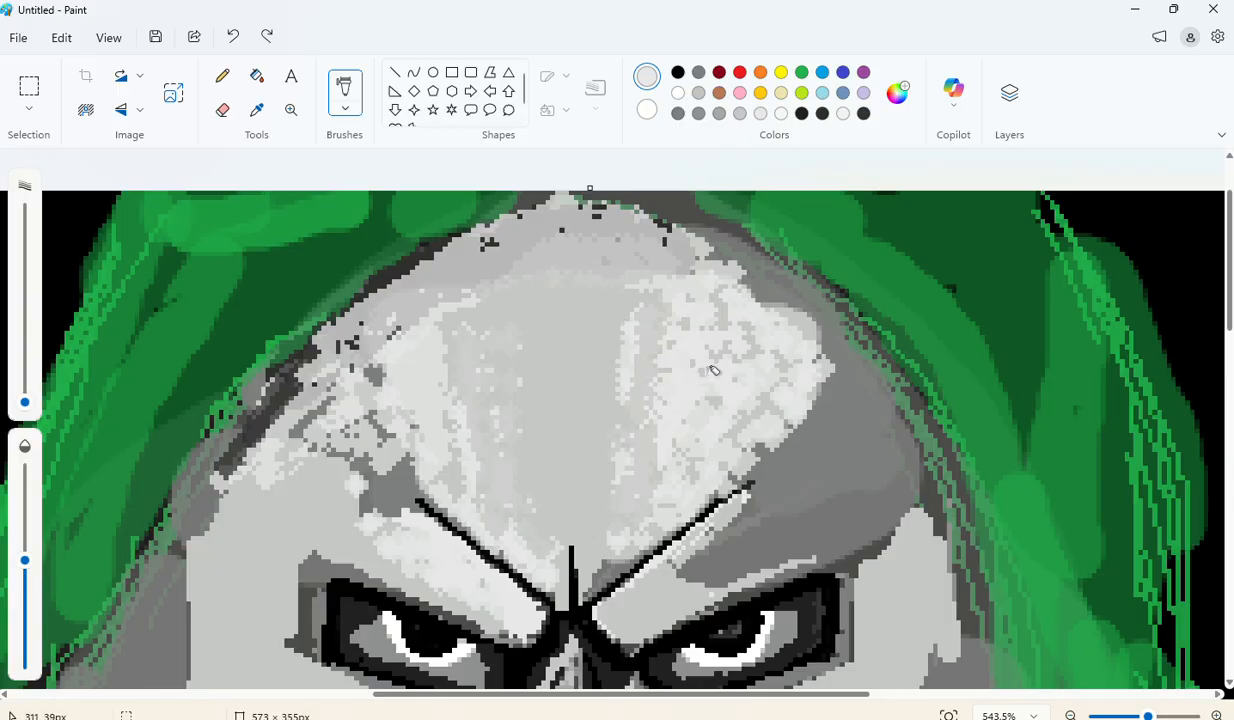
Step: Smooth the right forehead highlight with very light gray strokes, and shade its upper outer part in translucent medium gray
scroll(713, 370, up, 1)
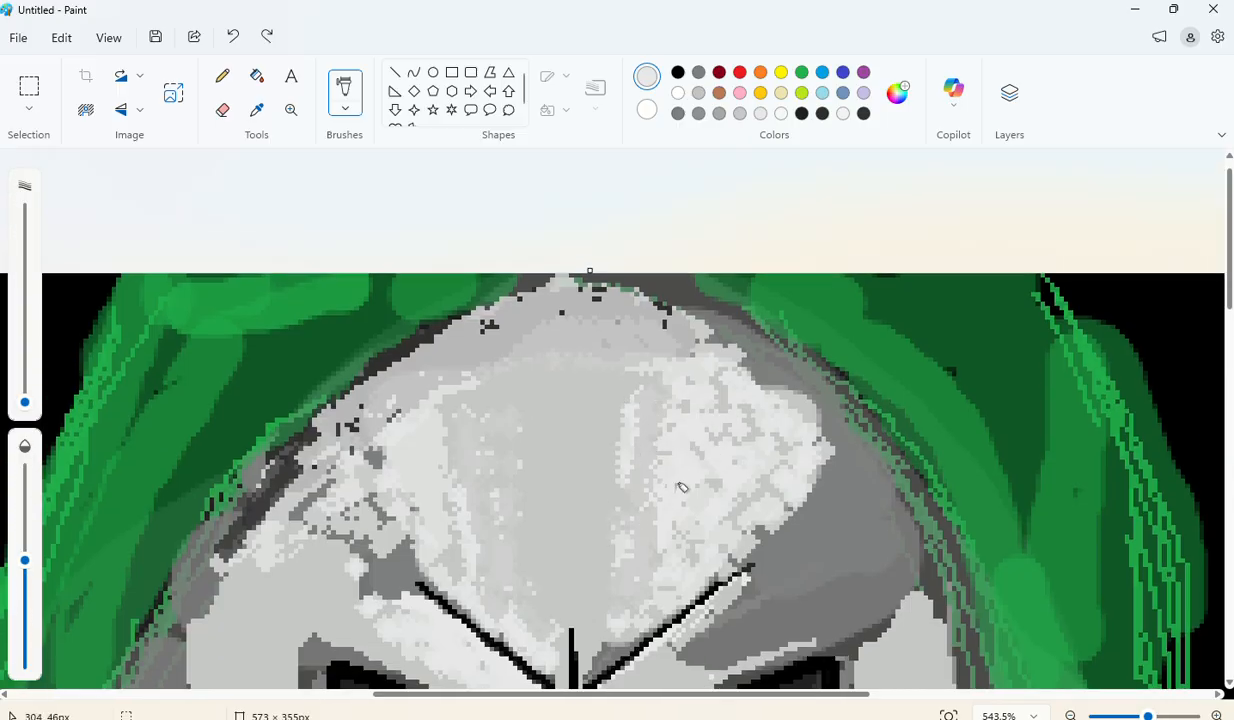
drag(637, 560, 612, 533)
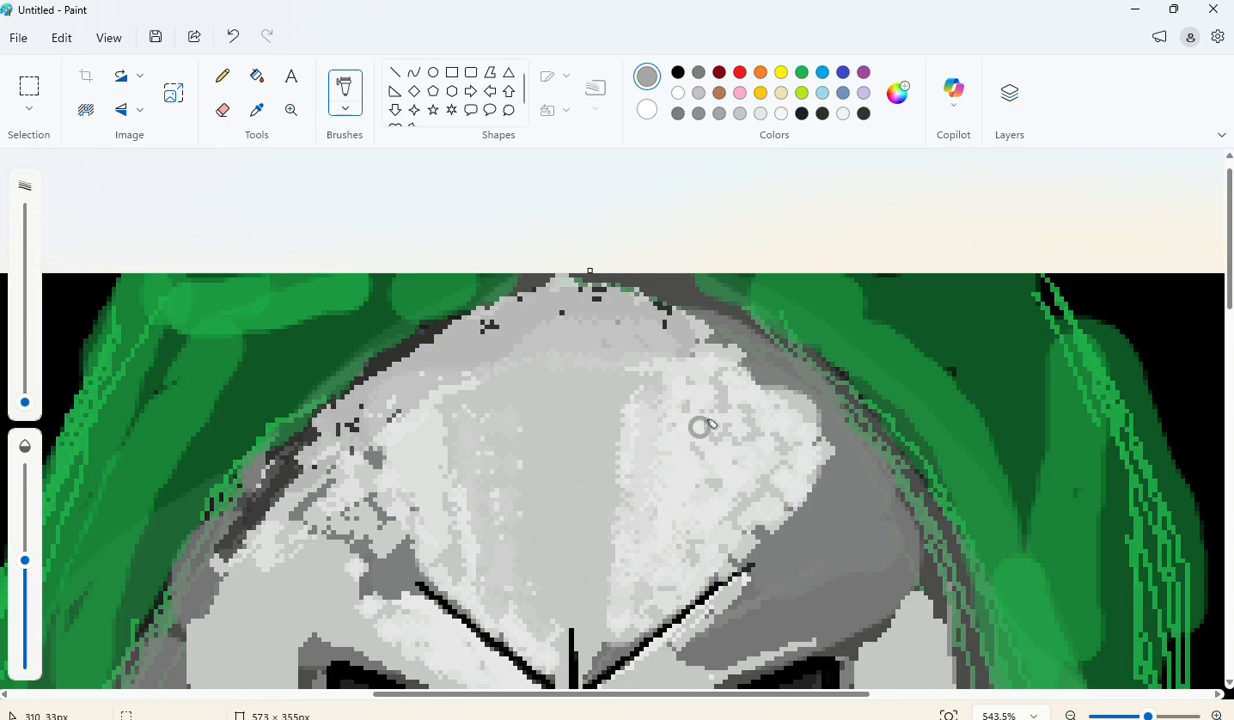
mouse_move(705, 422)
mouse_down()
mouse_move(746, 440)
mouse_move(712, 399)
mouse_move(769, 454)
mouse_move(702, 386)
mouse_move(765, 420)
mouse_move(736, 366)
mouse_move(774, 417)
mouse_move(735, 358)
mouse_move(773, 422)
mouse_move(708, 363)
mouse_move(751, 401)
mouse_move(809, 418)
mouse_move(759, 396)
mouse_move(760, 369)
mouse_move(706, 424)
mouse_move(722, 372)
mouse_move(707, 389)
mouse_move(737, 368)
mouse_move(713, 386)
mouse_move(732, 456)
mouse_move(681, 417)
mouse_move(729, 472)
mouse_up()
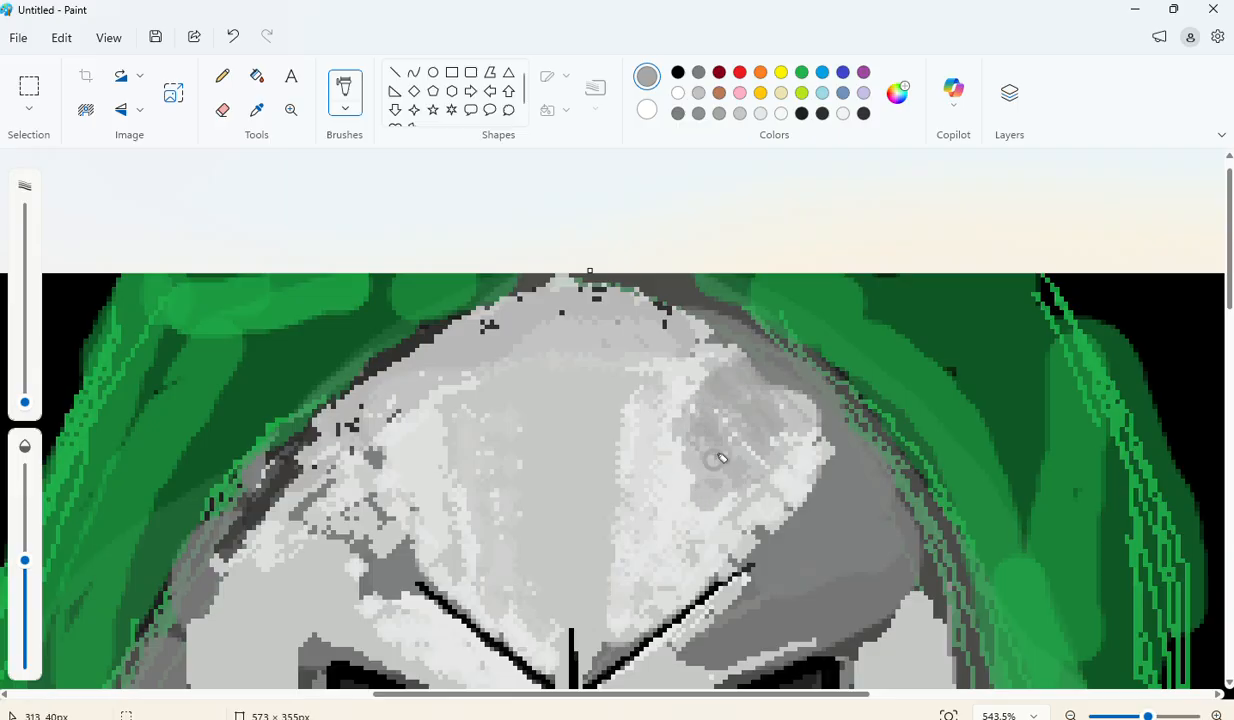
scroll(722, 458, down, 1)
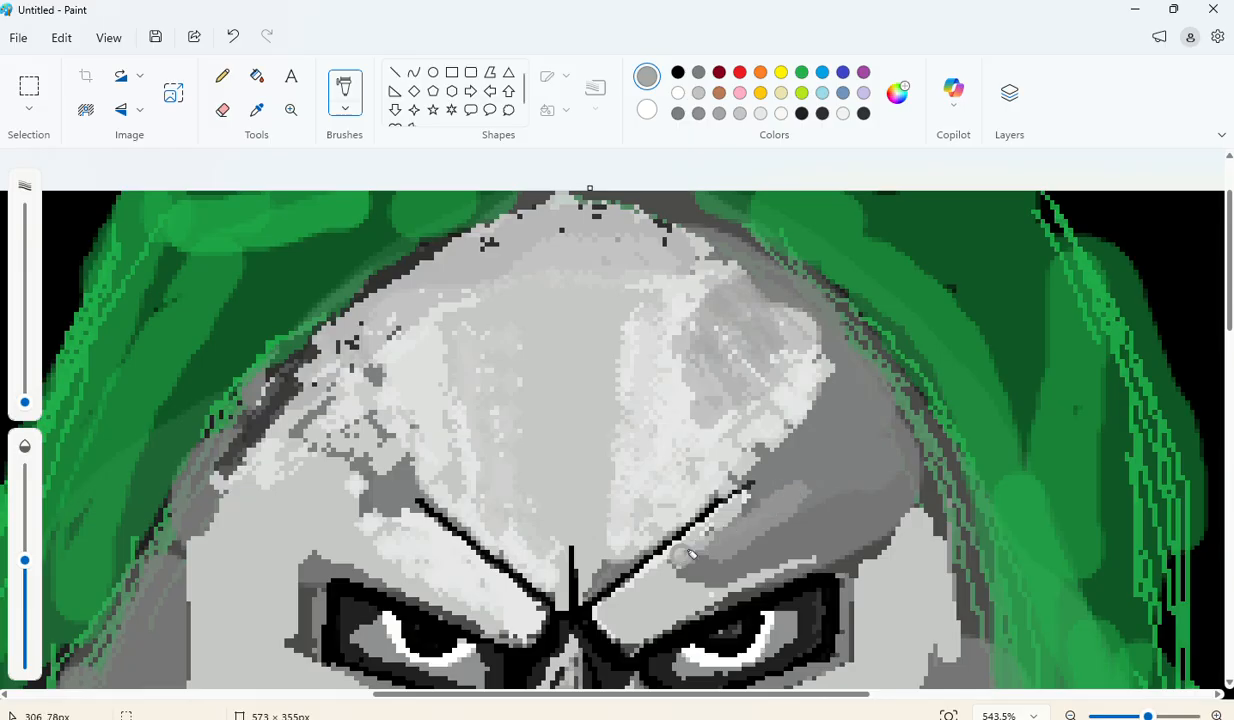
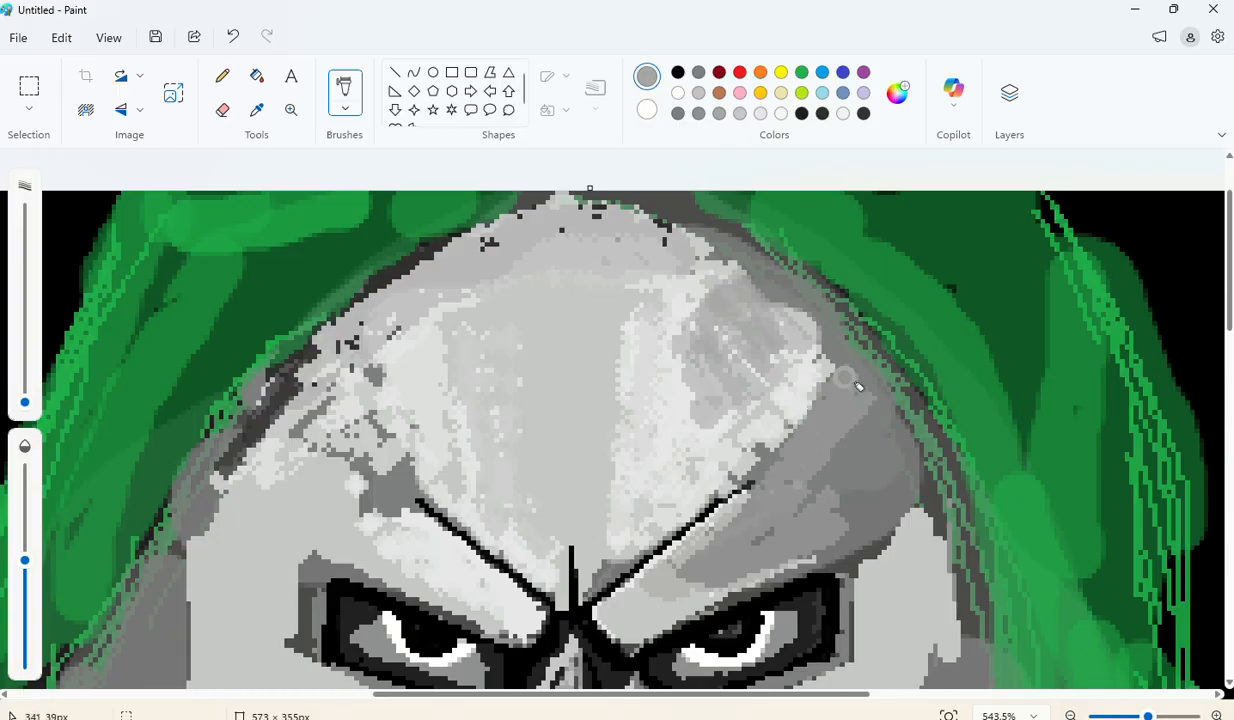
Step: Blend the right brow and temple shadow and the forehead patch above it with translucent medium gray strokes
mouse_move(887, 456)
mouse_down()
mouse_move(768, 486)
mouse_move(804, 507)
mouse_move(877, 495)
mouse_move(872, 520)
mouse_move(847, 536)
mouse_move(854, 545)
mouse_move(890, 498)
mouse_move(915, 512)
mouse_move(906, 436)
mouse_up()
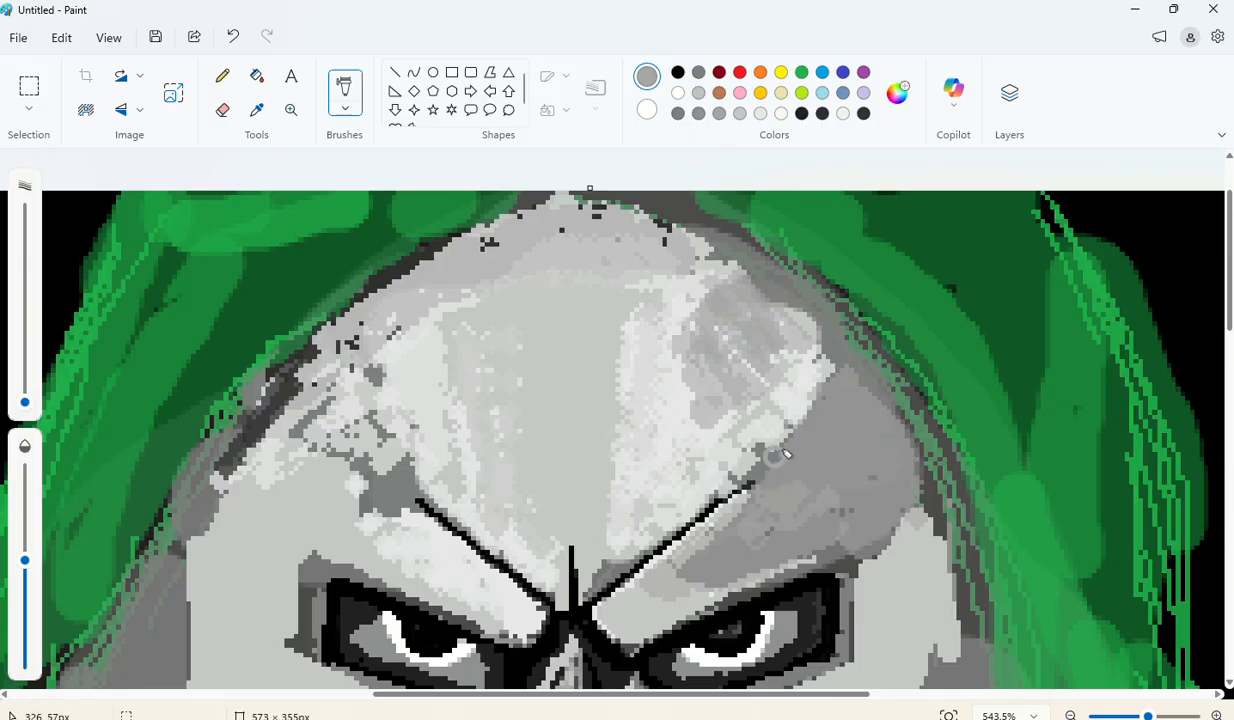
scroll(787, 455, up, 2)
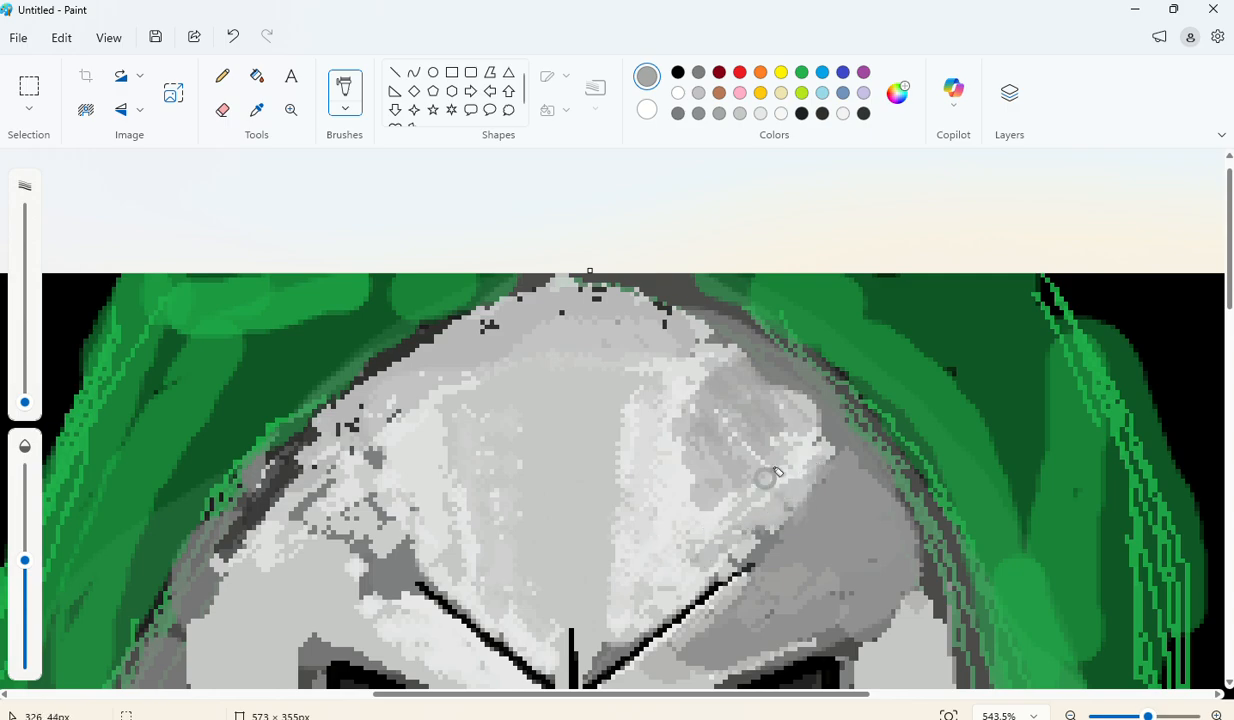
scroll(780, 490, down, 3)
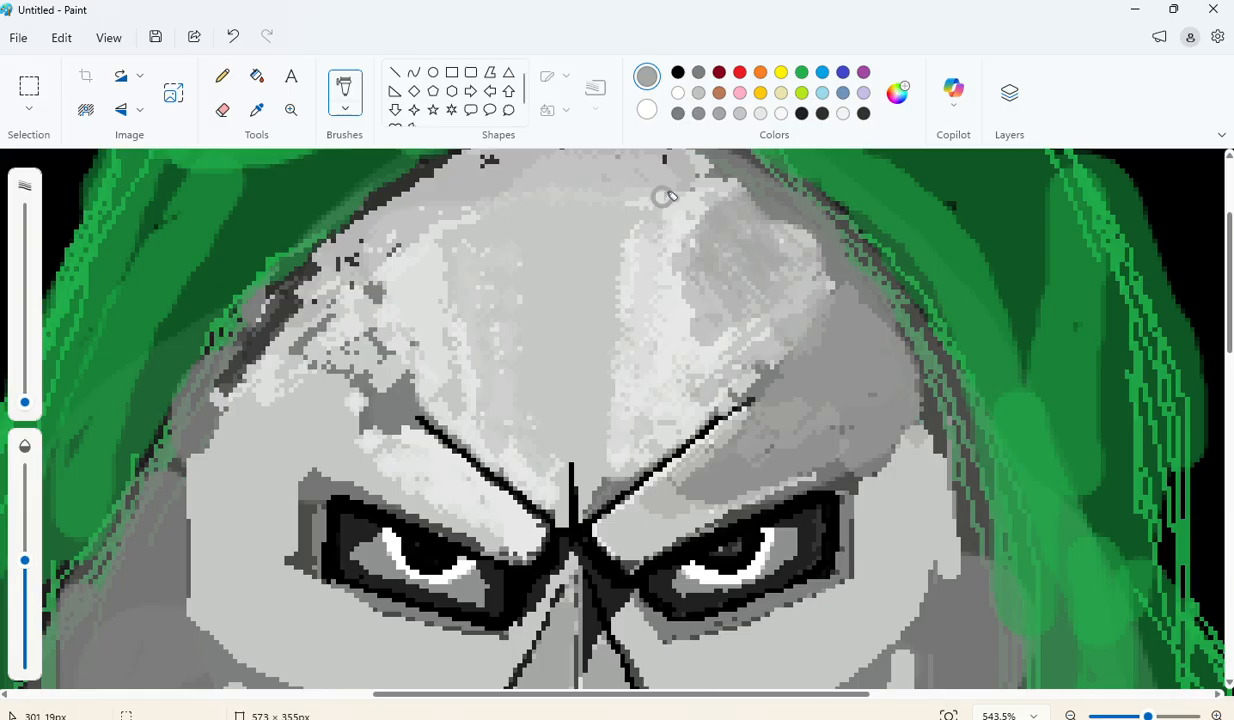
scroll(718, 218, up, 2)
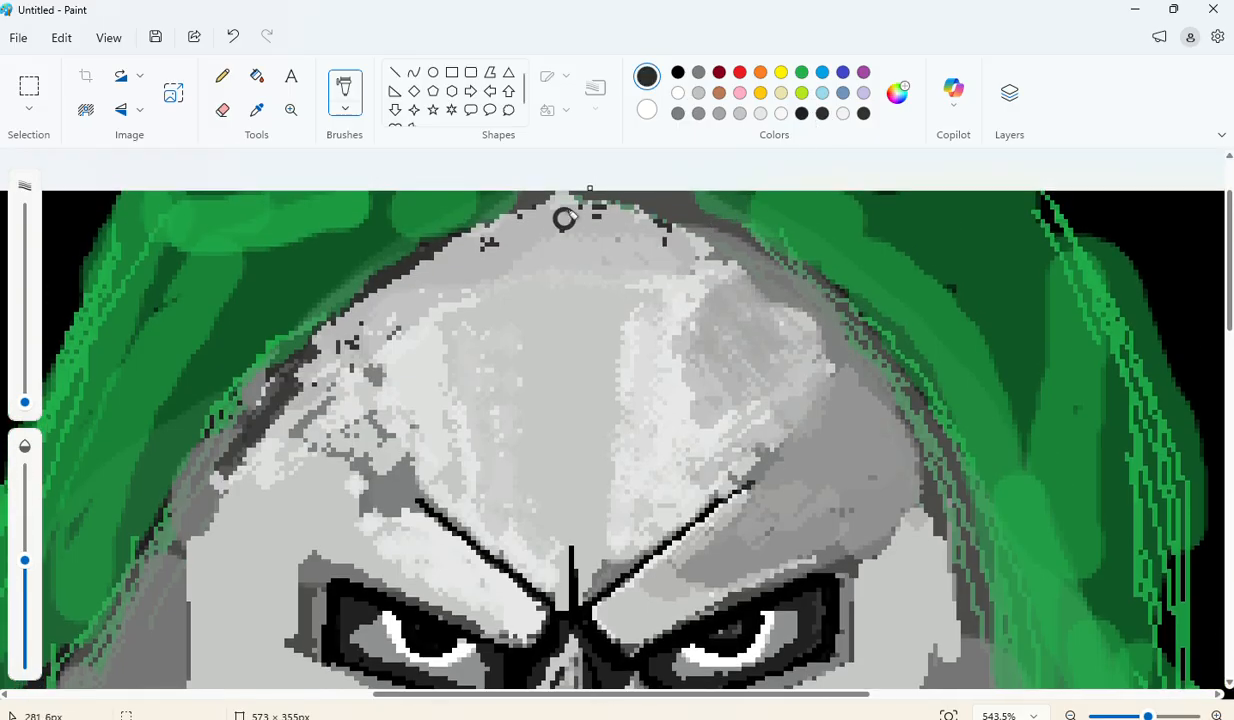
Step: Pick near-black and paint a translucent, curved shadow across the top center of the forehead beneath the hood
scroll(540, 240, up, 2)
mouse_move(558, 290)
mouse_down()
mouse_move(490, 338)
mouse_move(516, 316)
mouse_move(610, 316)
mouse_move(564, 300)
mouse_move(559, 311)
mouse_move(628, 329)
mouse_move(655, 313)
mouse_up()
scroll(650, 370, up, 1)
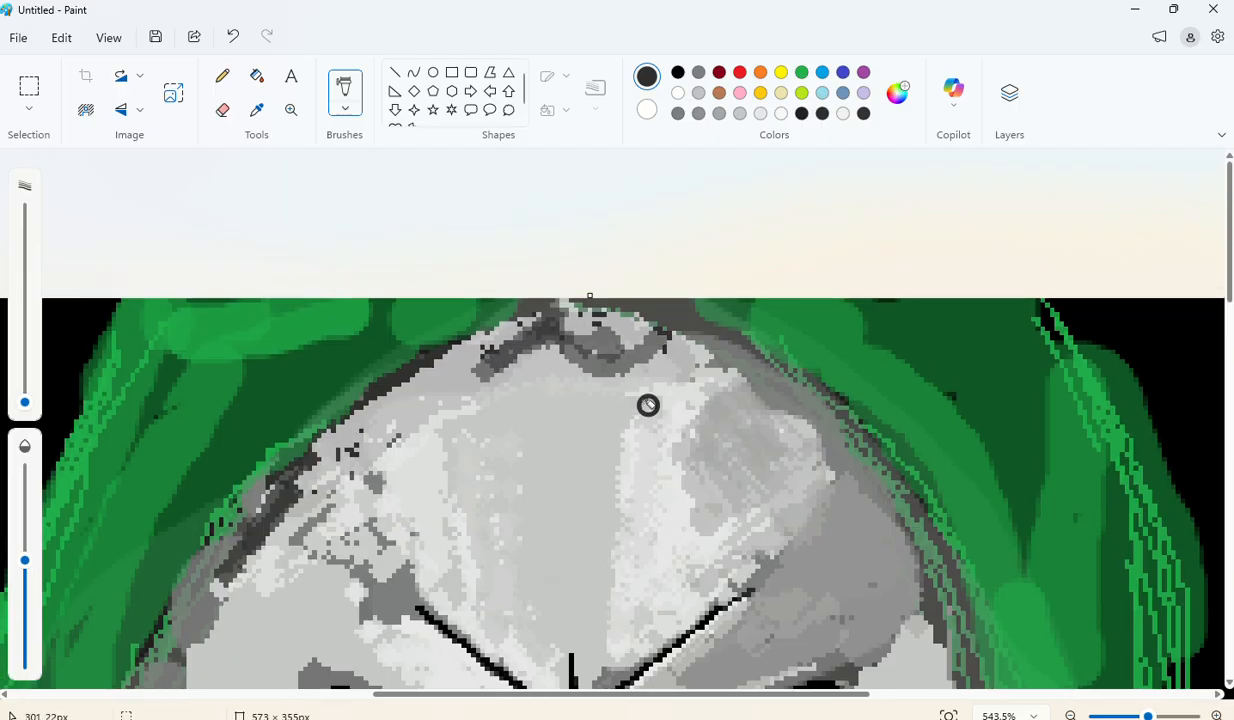
mouse_move(556, 318)
mouse_down()
mouse_move(638, 316)
mouse_move(582, 311)
mouse_move(666, 311)
mouse_move(578, 297)
mouse_move(662, 315)
mouse_move(639, 344)
mouse_move(550, 340)
mouse_move(601, 353)
mouse_move(564, 368)
mouse_move(522, 354)
mouse_move(545, 373)
mouse_move(606, 355)
mouse_move(562, 350)
mouse_move(563, 364)
mouse_move(666, 339)
mouse_move(566, 341)
mouse_up()
mouse_move(698, 318)
mouse_down()
mouse_move(638, 359)
mouse_move(554, 372)
mouse_move(544, 333)
mouse_move(508, 334)
mouse_move(415, 395)
mouse_up()
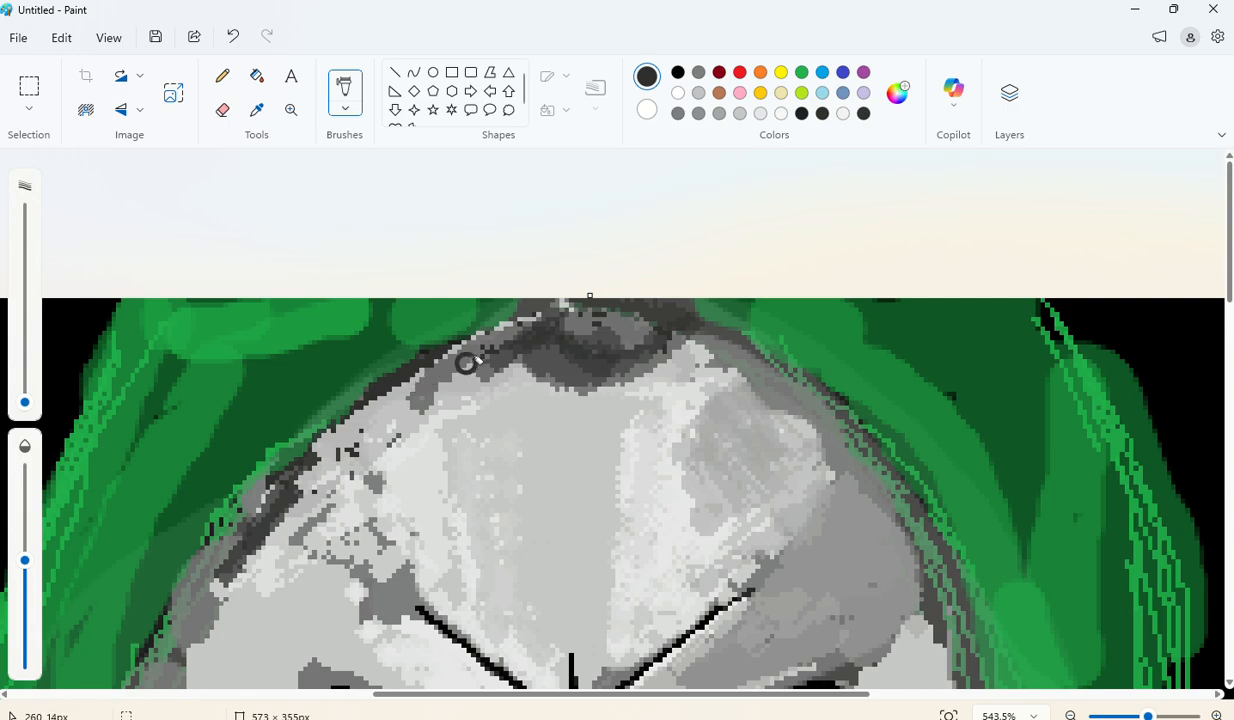
Step: Extend the near-black shadow along the forehead's upper left edge to the temple, and deepen it at the top center
mouse_move(466, 363)
mouse_down()
mouse_move(520, 325)
mouse_move(420, 378)
mouse_move(452, 345)
mouse_move(527, 313)
mouse_move(299, 461)
mouse_move(421, 380)
mouse_move(321, 438)
mouse_move(418, 360)
mouse_move(321, 447)
mouse_move(489, 335)
mouse_move(528, 333)
mouse_move(382, 410)
mouse_up()
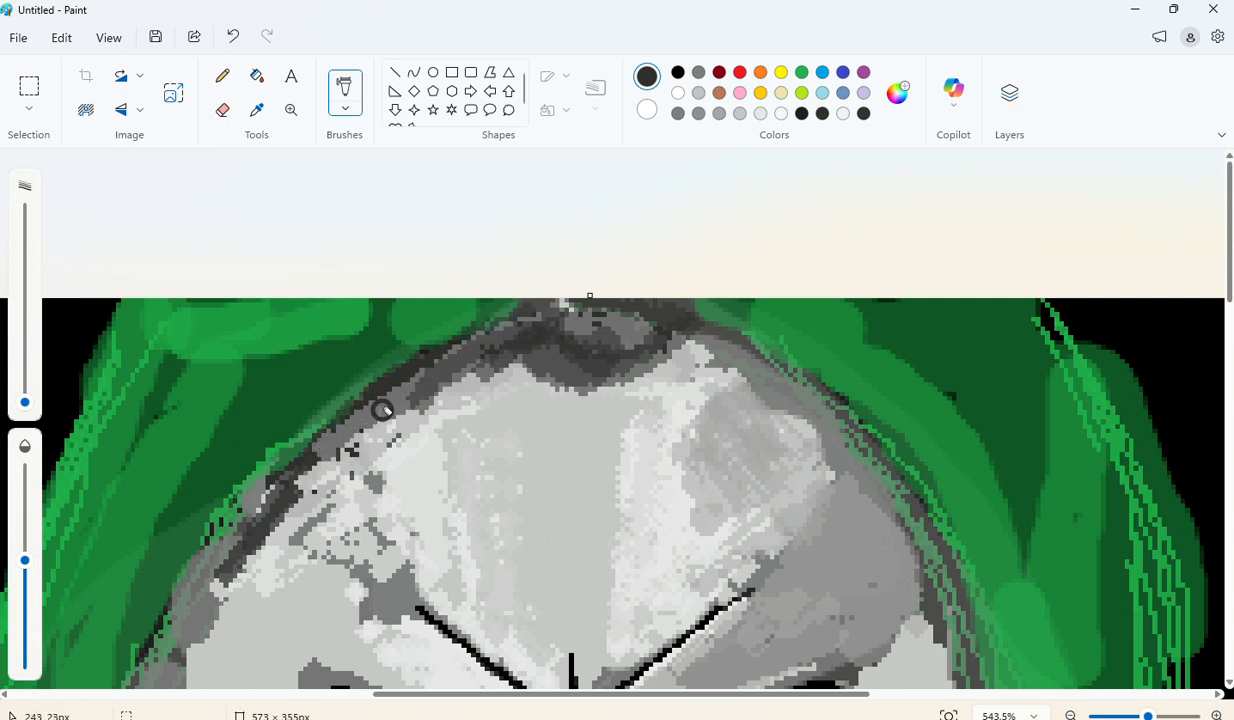
mouse_move(458, 360)
mouse_down()
mouse_move(409, 387)
mouse_move(491, 349)
mouse_move(521, 372)
mouse_move(596, 382)
mouse_move(504, 361)
mouse_move(563, 386)
mouse_move(658, 343)
mouse_up()
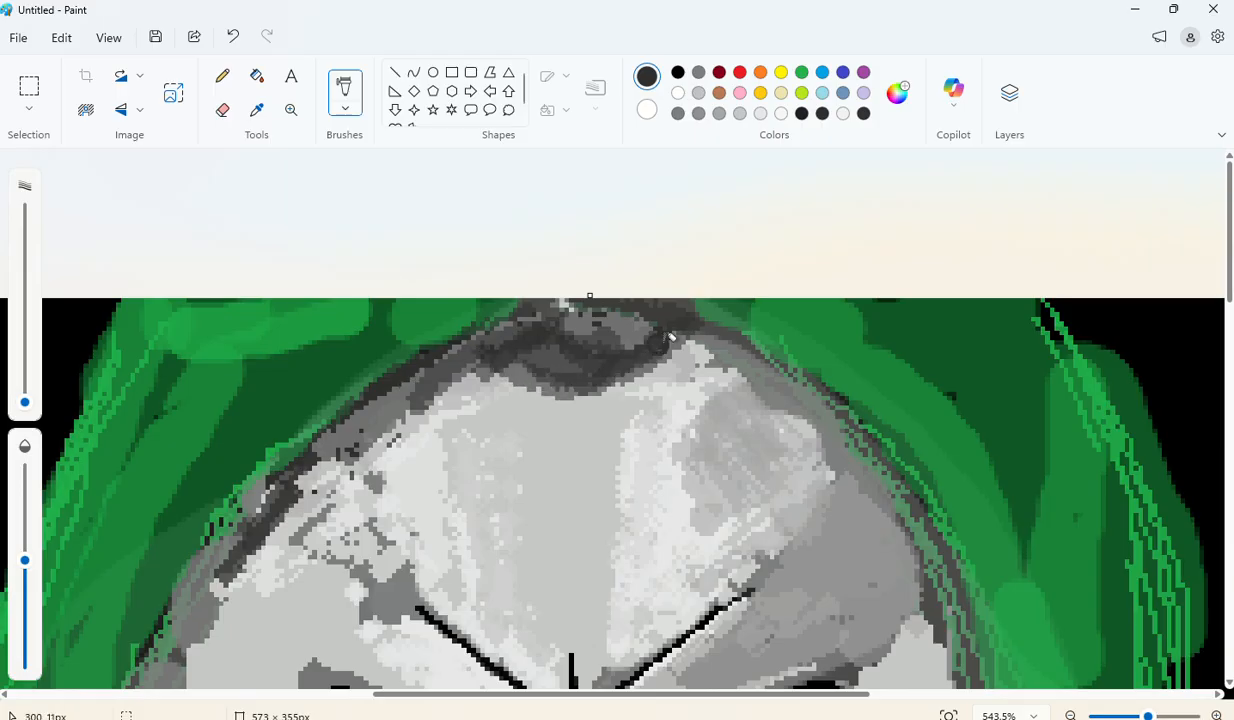
scroll(610, 370, down, 1)
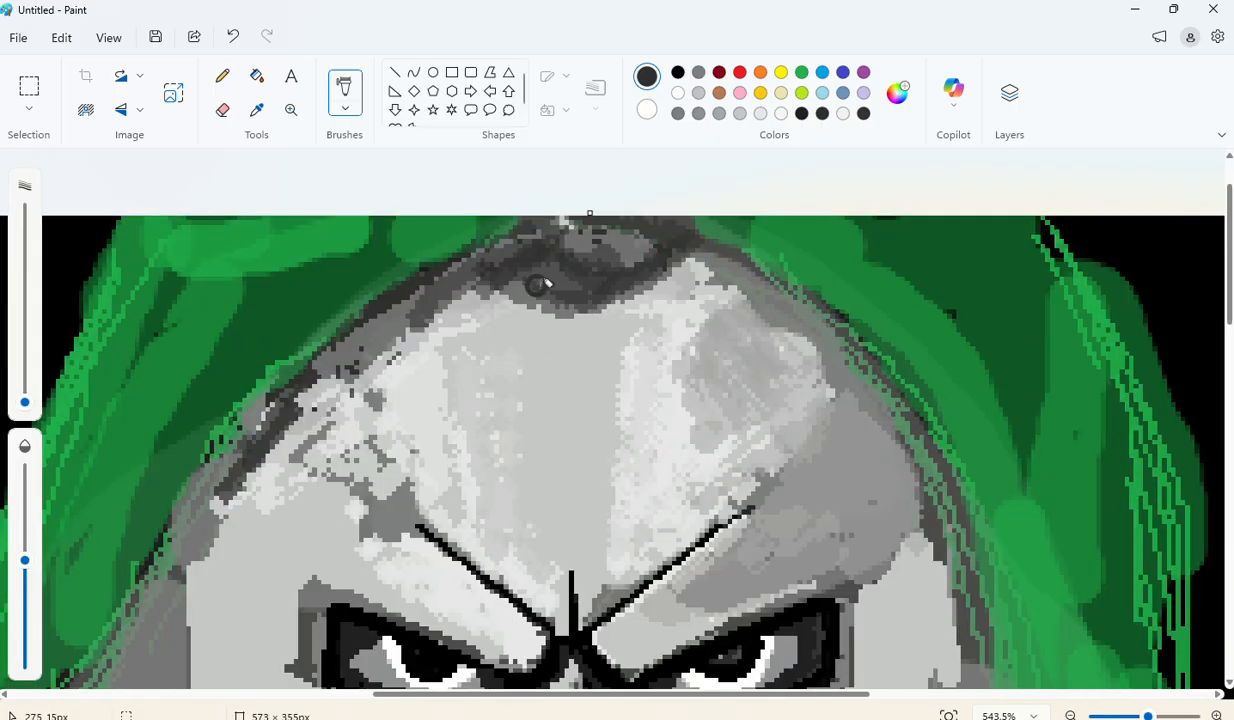
drag(540, 286, 595, 285)
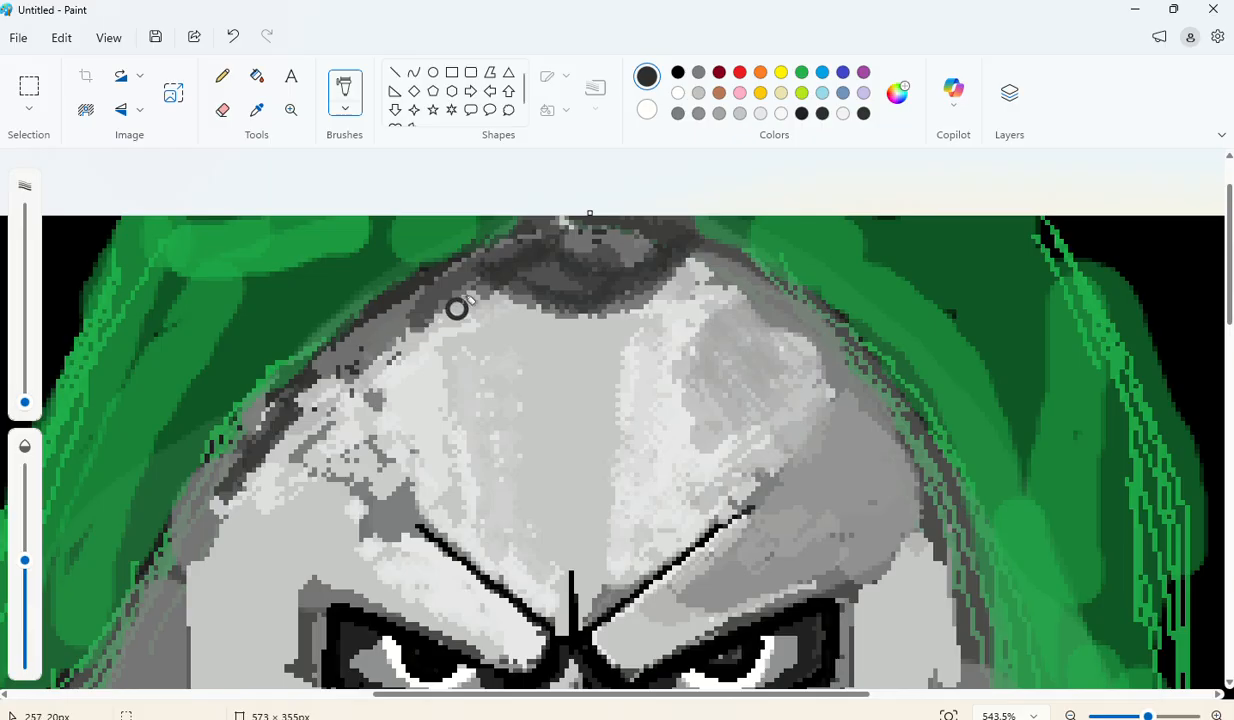
mouse_move(457, 309)
mouse_down()
mouse_move(312, 397)
mouse_move(371, 389)
mouse_move(339, 370)
mouse_move(258, 464)
mouse_move(287, 404)
mouse_move(242, 444)
mouse_move(264, 418)
mouse_up()
scroll(205, 465, down, 1)
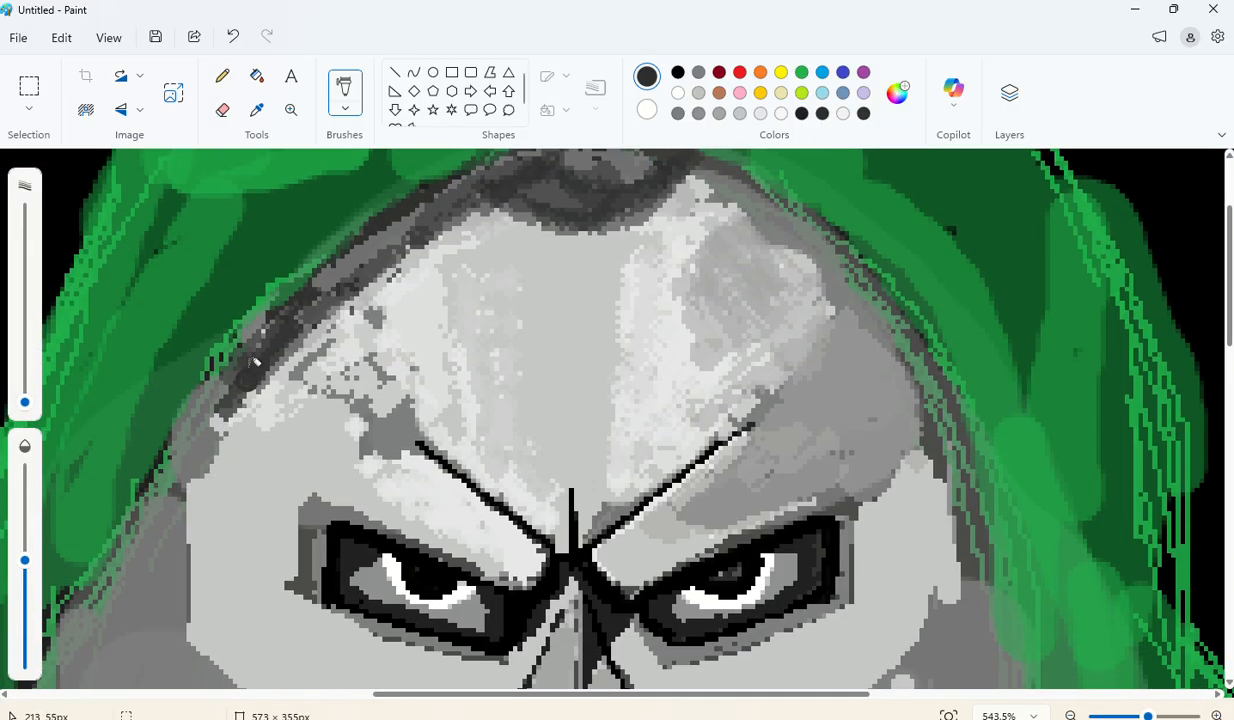
drag(248, 327, 248, 341)
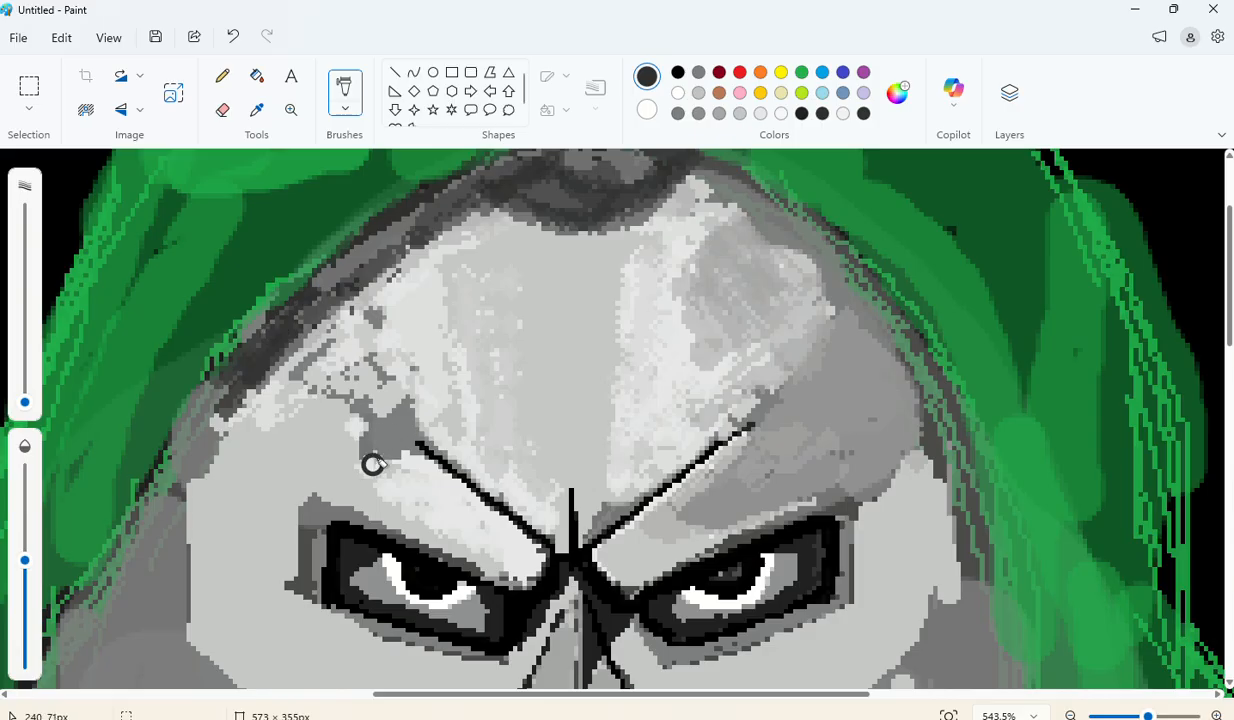
Step: Shade the left brow and the area above the left eye with translucent near-black strokes
mouse_move(275, 394)
mouse_down()
mouse_move(275, 446)
mouse_move(312, 389)
mouse_move(307, 468)
mouse_move(330, 473)
mouse_move(340, 422)
mouse_move(344, 460)
mouse_move(363, 432)
mouse_move(284, 362)
mouse_move(325, 437)
mouse_move(351, 423)
mouse_move(391, 436)
mouse_move(396, 459)
mouse_move(354, 465)
mouse_move(401, 487)
mouse_move(401, 464)
mouse_move(429, 487)
mouse_move(413, 460)
mouse_move(391, 488)
mouse_move(475, 544)
mouse_move(378, 482)
mouse_move(401, 469)
mouse_move(479, 529)
mouse_move(378, 493)
mouse_move(456, 538)
mouse_move(428, 506)
mouse_up()
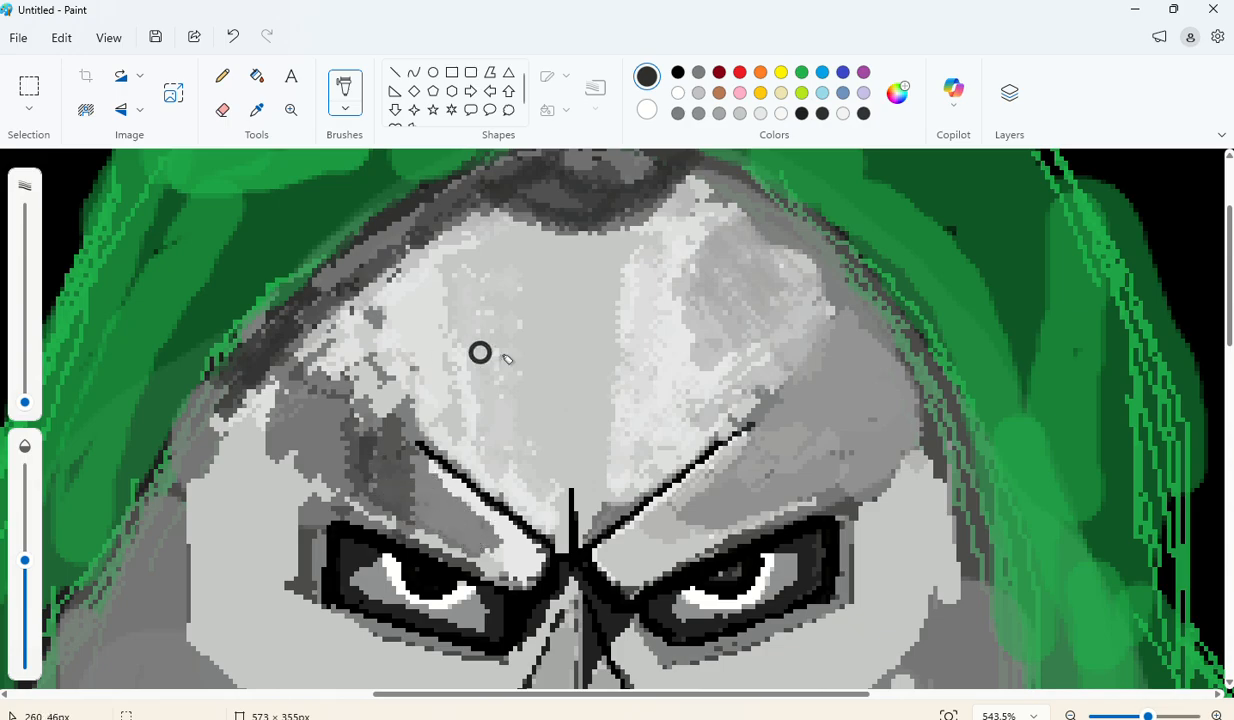
scroll(505, 358, down, 3)
scroll(455, 380, up, 2)
scroll(300, 382, up, 1)
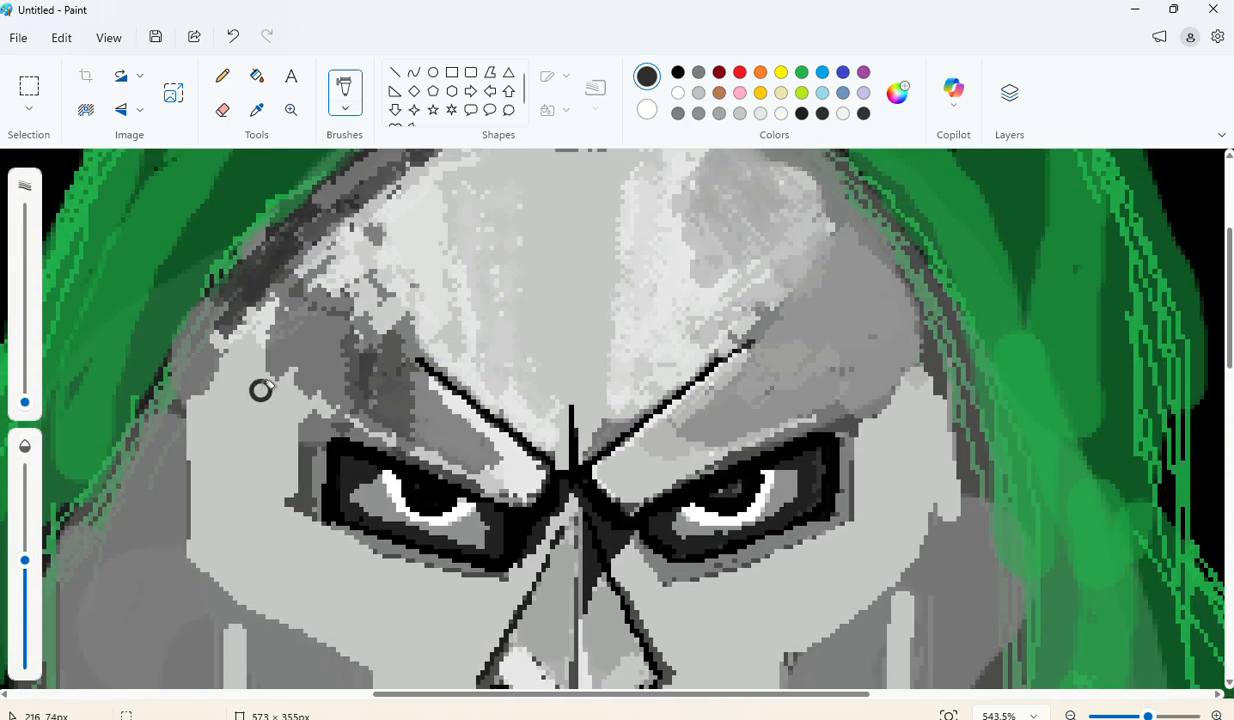
Step: Shade the left temple and outer cheek beside the left eye with mottled, translucent near-black strokes
mouse_move(260, 390)
mouse_down()
mouse_move(256, 338)
mouse_move(204, 376)
mouse_move(247, 316)
mouse_move(228, 358)
mouse_move(270, 348)
mouse_move(201, 409)
mouse_move(237, 376)
mouse_move(209, 404)
mouse_move(228, 428)
mouse_move(256, 371)
mouse_move(251, 502)
mouse_move(269, 377)
mouse_move(213, 503)
mouse_move(204, 423)
mouse_move(205, 489)
mouse_move(190, 413)
mouse_move(180, 478)
mouse_move(228, 549)
mouse_move(213, 474)
mouse_move(232, 582)
mouse_move(196, 512)
mouse_move(220, 532)
mouse_up()
scroll(264, 468, down, 3)
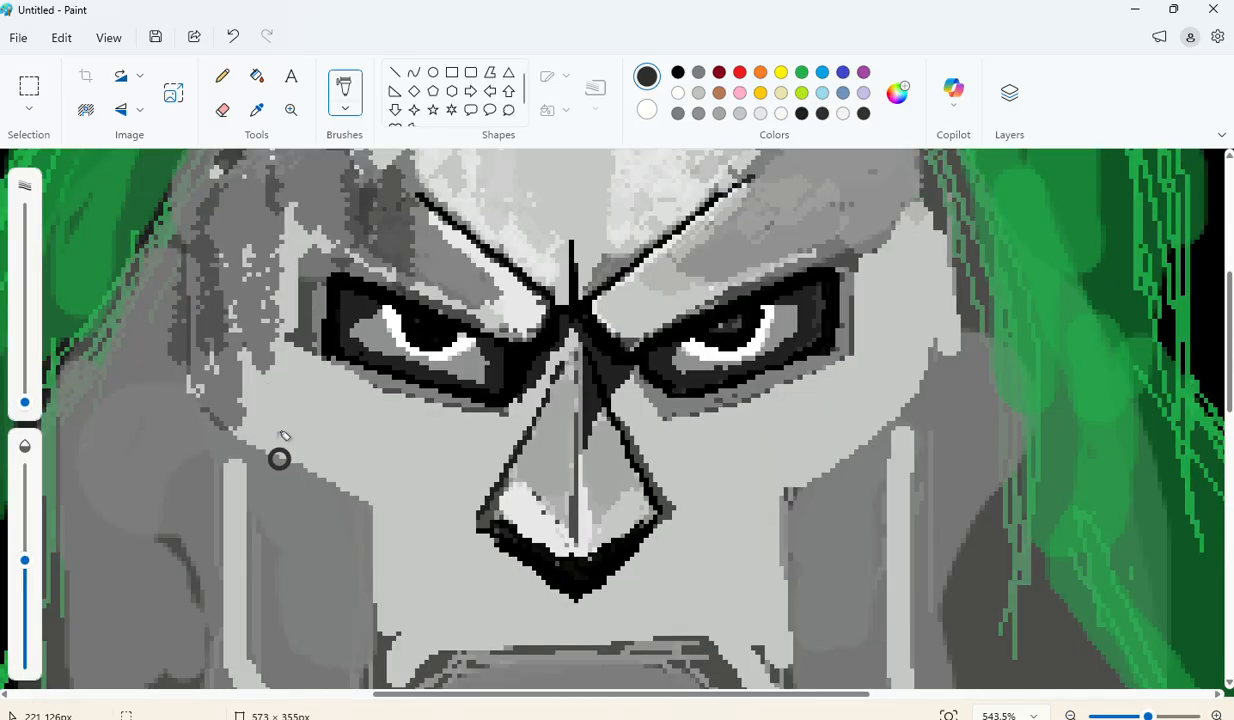
mouse_move(279, 459)
mouse_down()
mouse_move(237, 365)
mouse_move(257, 389)
mouse_move(237, 271)
mouse_move(214, 375)
mouse_move(164, 357)
mouse_move(200, 364)
mouse_move(208, 314)
mouse_move(172, 370)
mouse_move(206, 408)
mouse_up()
mouse_move(172, 482)
mouse_down()
mouse_move(242, 417)
mouse_move(243, 393)
mouse_move(246, 417)
mouse_move(256, 369)
mouse_move(242, 361)
mouse_move(354, 412)
mouse_move(281, 357)
mouse_up()
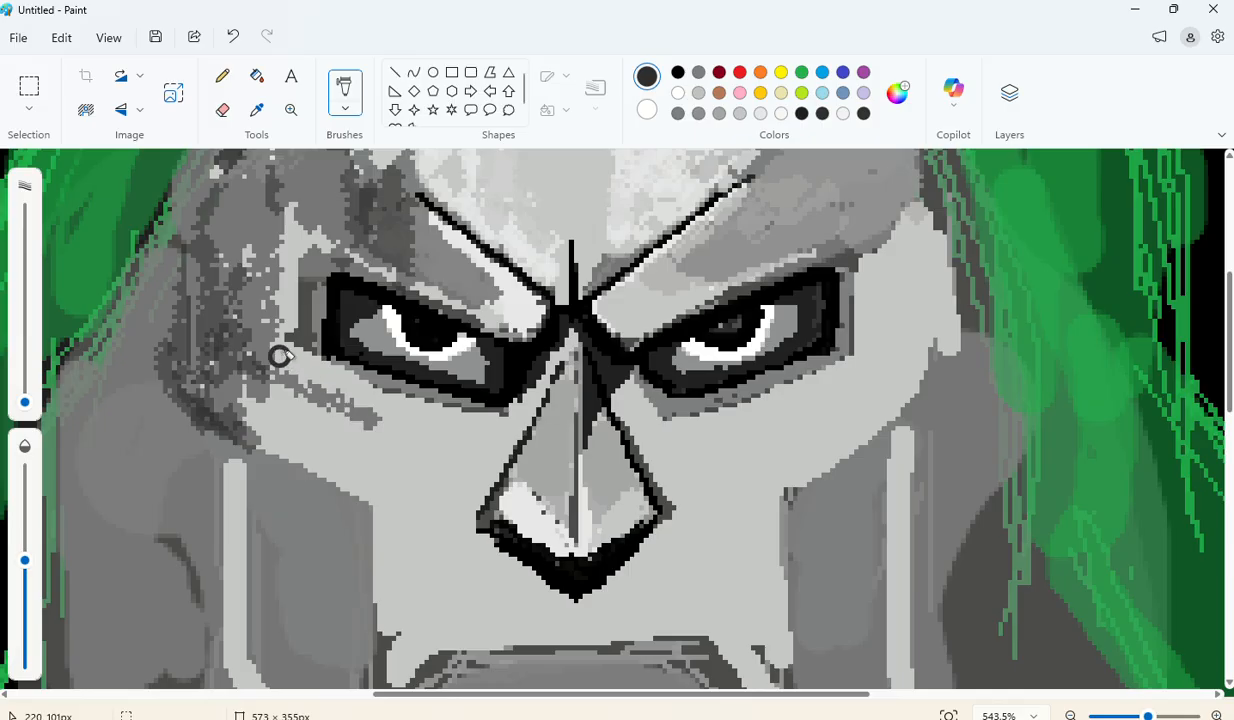
Step: Undo the last stroke below the left eye, and speckle the left cheek down to the mouth with a larger near-black brush
drag(26, 405, 27, 381)
key(ctrl+z)
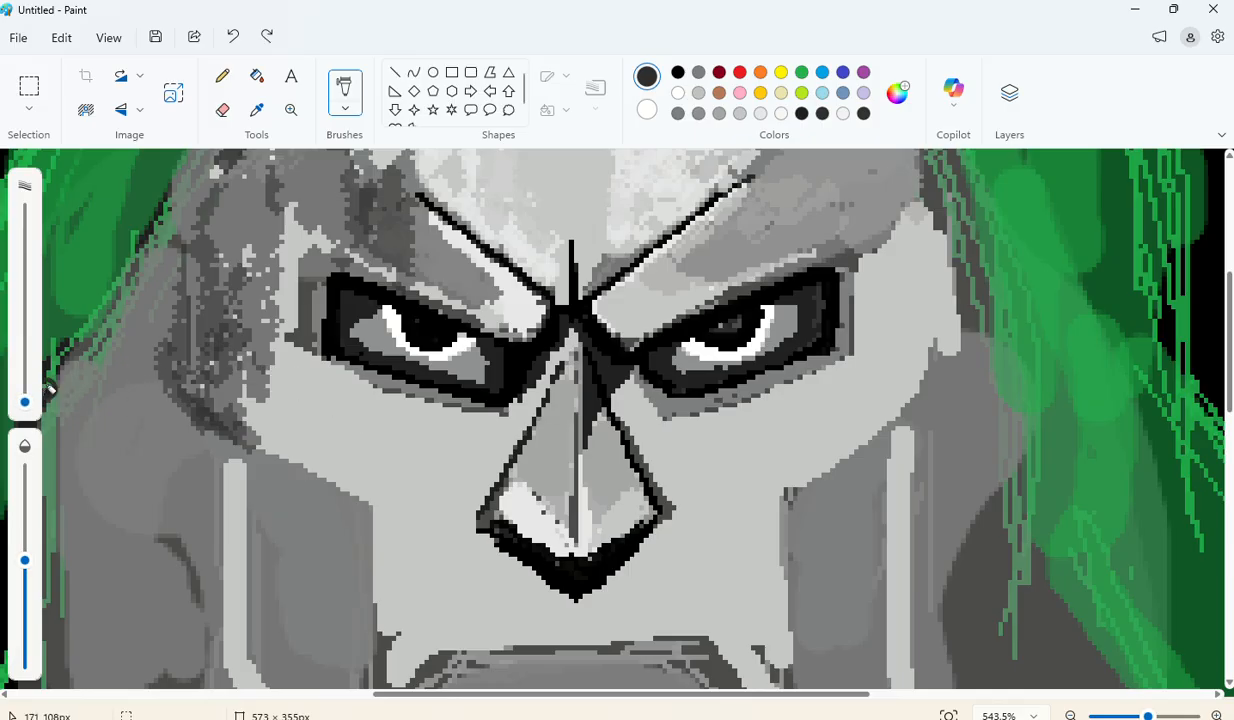
mouse_move(369, 435)
mouse_down()
mouse_move(293, 421)
mouse_move(378, 457)
mouse_move(265, 406)
mouse_move(355, 495)
mouse_move(363, 557)
mouse_move(387, 527)
mouse_move(377, 546)
mouse_move(401, 537)
mouse_move(418, 572)
mouse_up()
scroll(490, 582, down, 2)
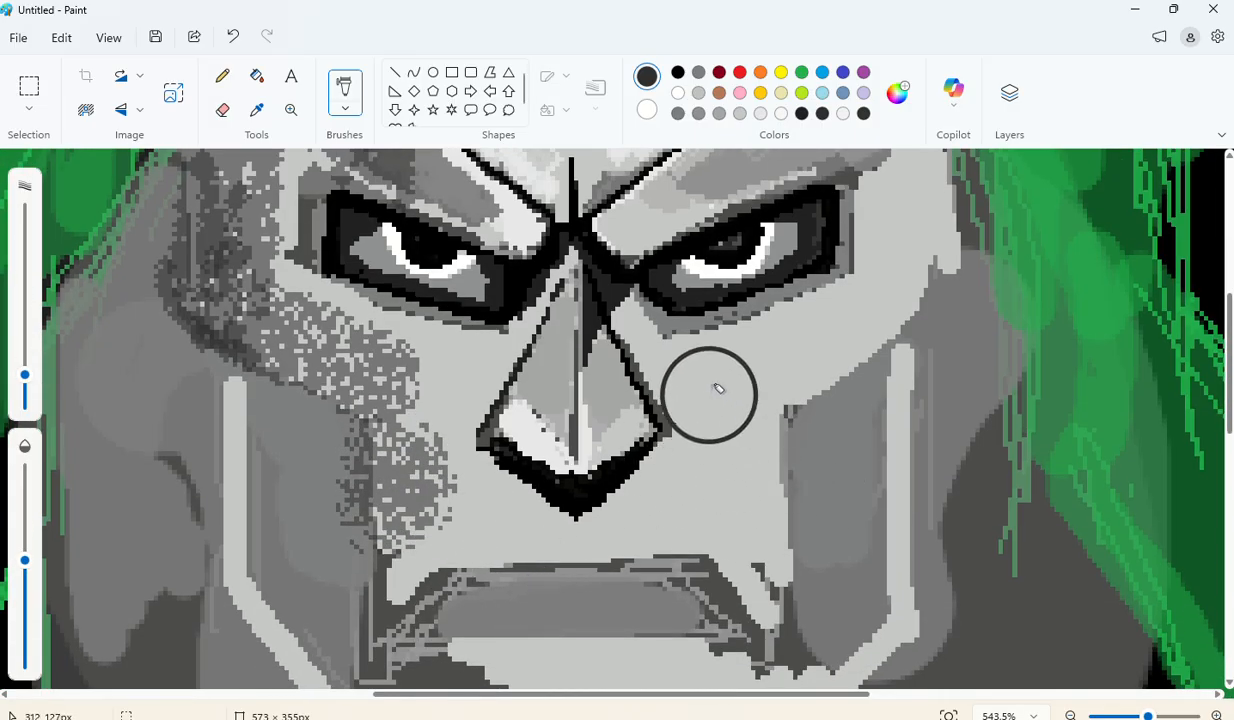
Step: Speckle the right cheek beside the nose and the right temple with the same large, translucent near-black brush
mouse_move(711, 391)
mouse_down()
mouse_move(886, 296)
mouse_move(844, 408)
mouse_move(755, 441)
mouse_move(728, 414)
mouse_move(805, 492)
mouse_up()
scroll(900, 330, up, 4)
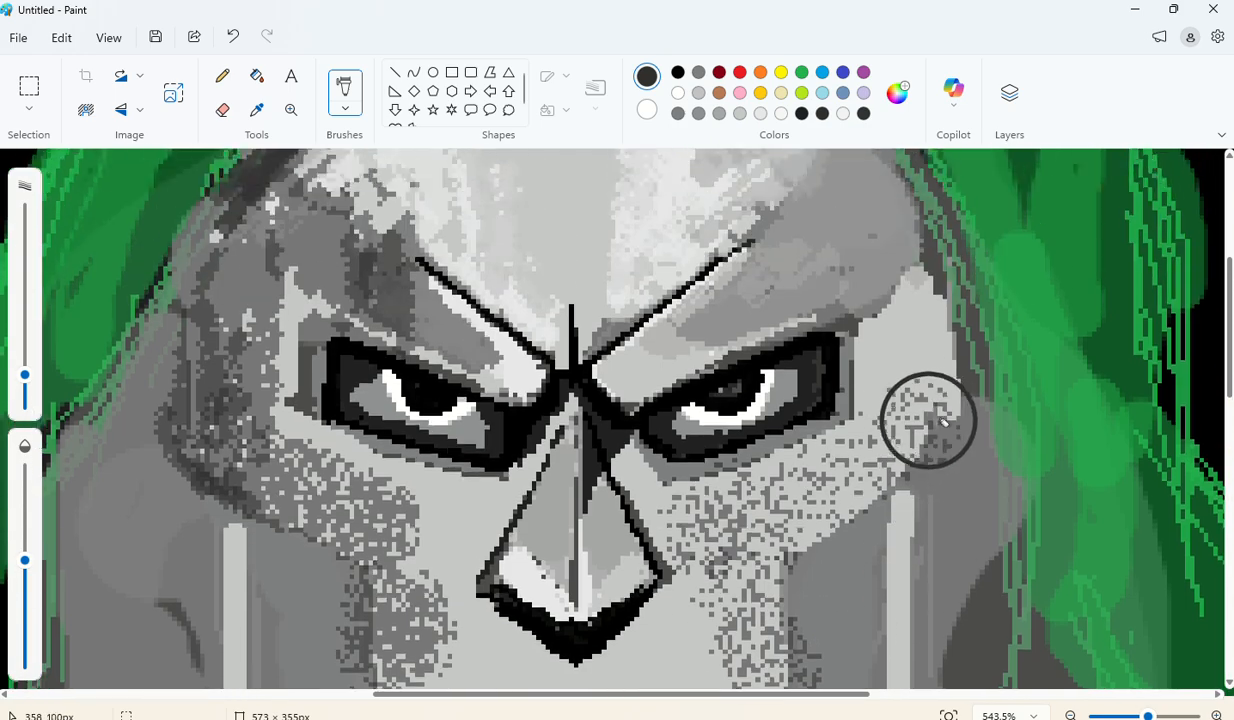
mouse_move(945, 362)
mouse_down()
mouse_move(951, 442)
mouse_move(932, 364)
mouse_move(922, 403)
mouse_up()
Step: Reduce the brush to its smallest size, and darken the right temple and the outer end of the right brow
drag(25, 375, 25, 402)
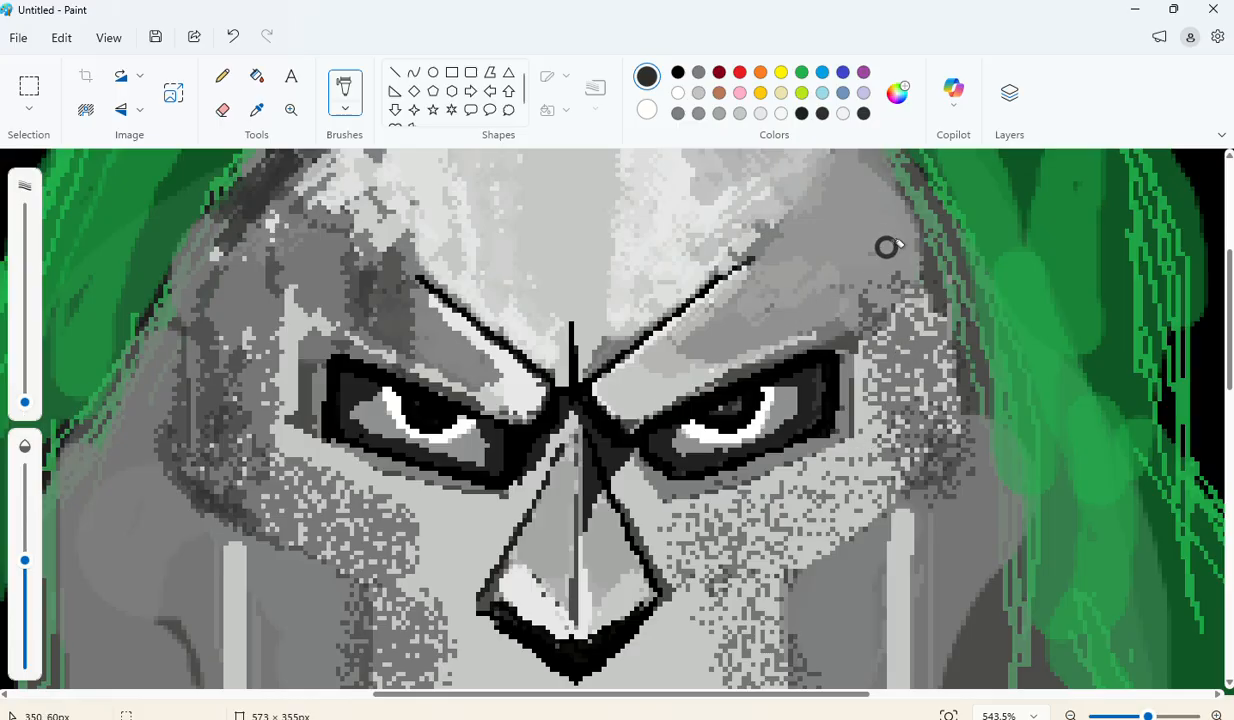
drag(858, 240, 859, 209)
scroll(867, 295, up, 2)
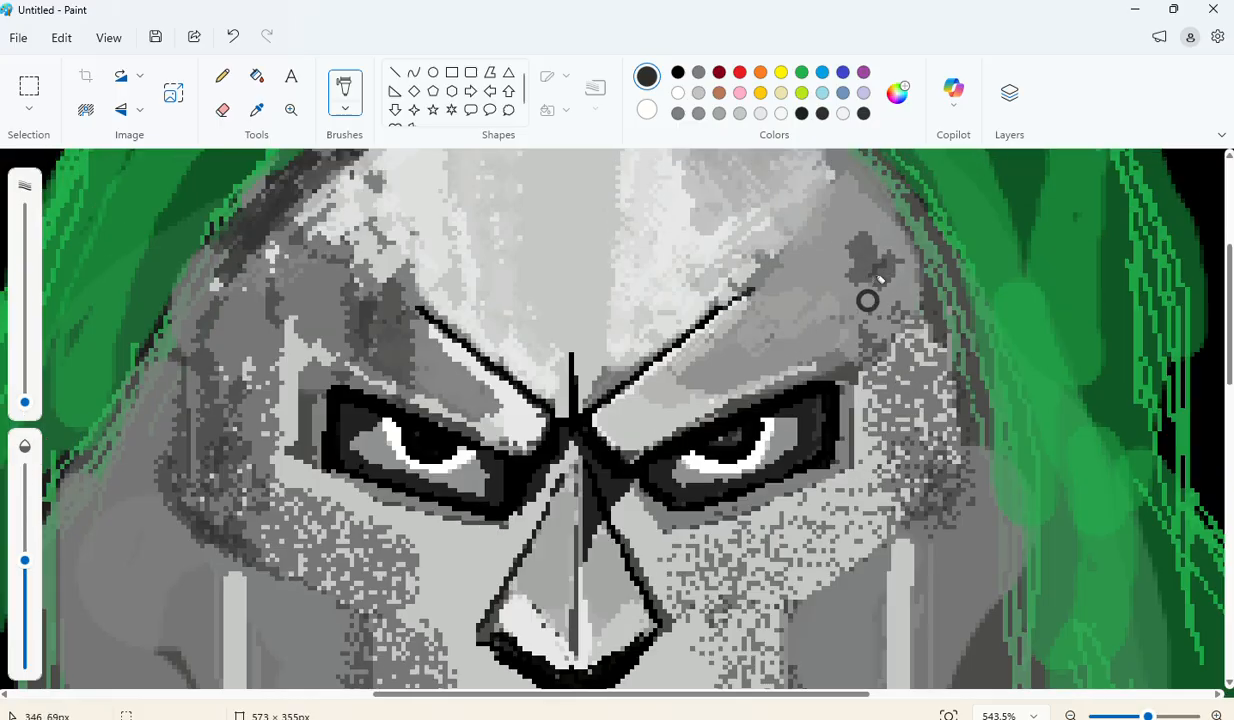
mouse_move(870, 281)
mouse_down()
mouse_move(872, 245)
mouse_move(904, 279)
mouse_move(928, 339)
mouse_move(877, 260)
mouse_move(858, 264)
mouse_move(863, 353)
mouse_move(793, 391)
mouse_move(873, 358)
mouse_move(857, 289)
mouse_move(834, 265)
mouse_move(853, 334)
mouse_move(881, 353)
mouse_move(844, 368)
mouse_move(873, 362)
mouse_move(896, 483)
mouse_move(923, 451)
mouse_move(909, 432)
mouse_move(896, 479)
mouse_move(924, 457)
mouse_up()
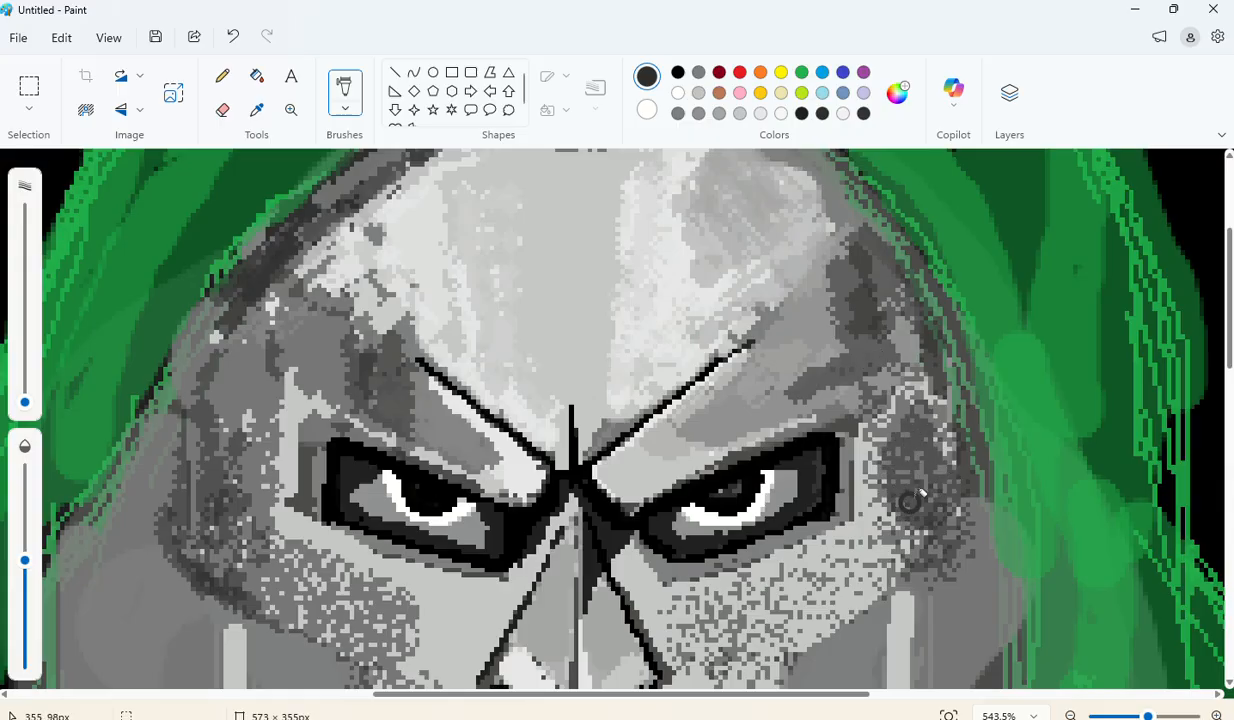
Step: Shade under the right eye and along the right side of the nose down to the mouth corner in translucent near-black
scroll(820, 530, down, 2)
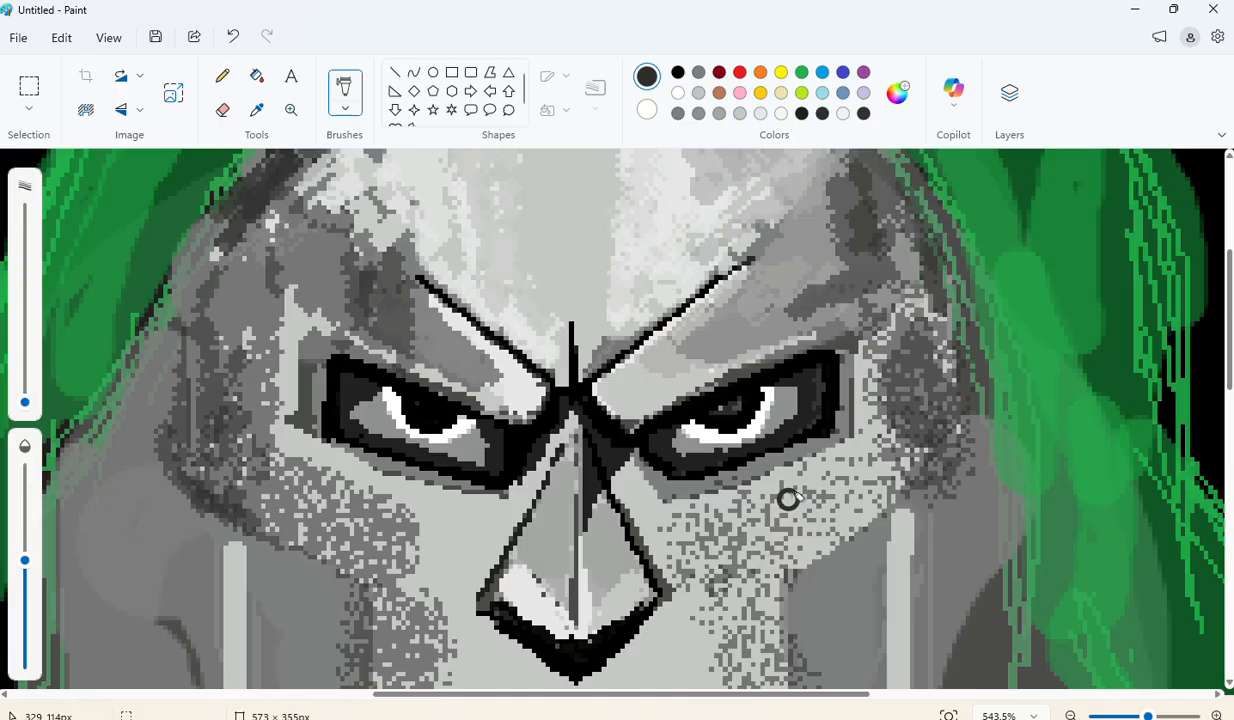
mouse_move(682, 492)
mouse_down()
mouse_move(796, 474)
mouse_move(877, 420)
mouse_move(880, 382)
mouse_up()
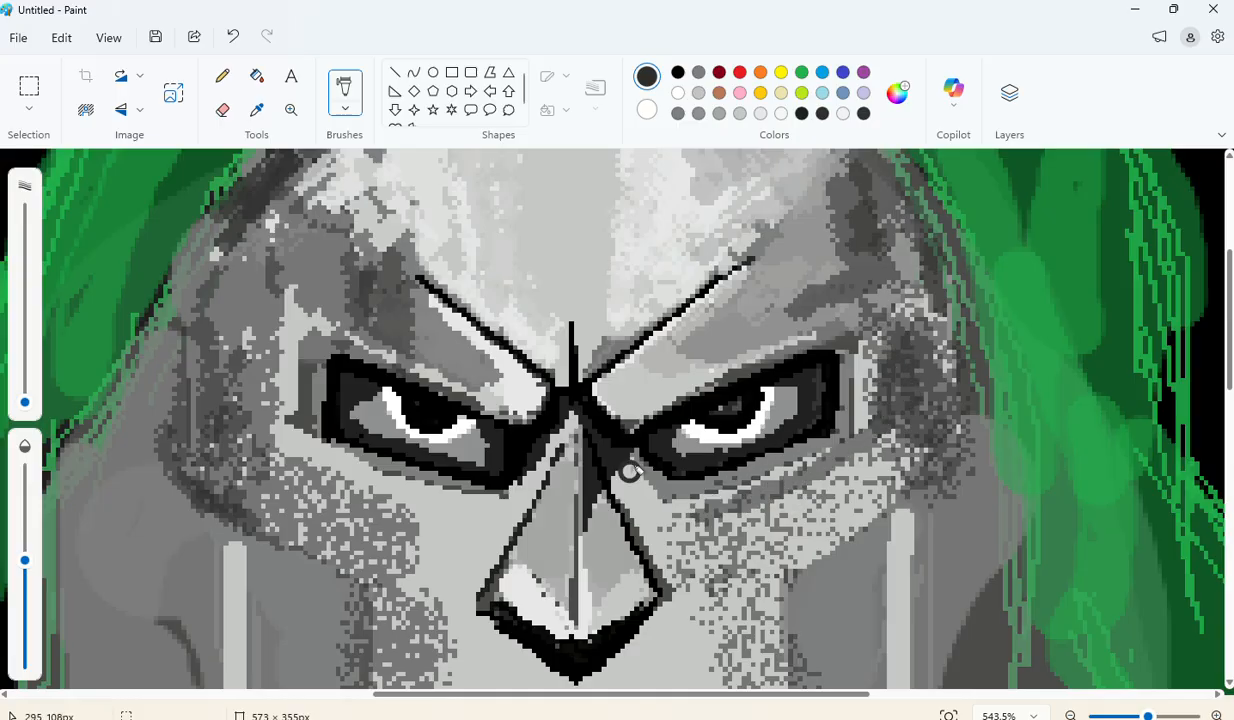
mouse_move(629, 471)
mouse_down()
mouse_move(683, 543)
mouse_move(650, 520)
mouse_move(663, 550)
mouse_move(681, 513)
mouse_up()
scroll(681, 517, down, 3)
mouse_move(660, 425)
mouse_down()
mouse_move(644, 363)
mouse_move(736, 465)
mouse_move(684, 386)
mouse_move(754, 428)
mouse_move(735, 419)
mouse_move(726, 441)
mouse_move(711, 436)
mouse_move(698, 488)
mouse_move(709, 431)
mouse_move(759, 540)
mouse_move(764, 516)
mouse_move(749, 544)
mouse_move(722, 507)
mouse_move(760, 609)
mouse_move(704, 507)
mouse_move(787, 604)
mouse_move(775, 609)
mouse_move(761, 475)
mouse_up()
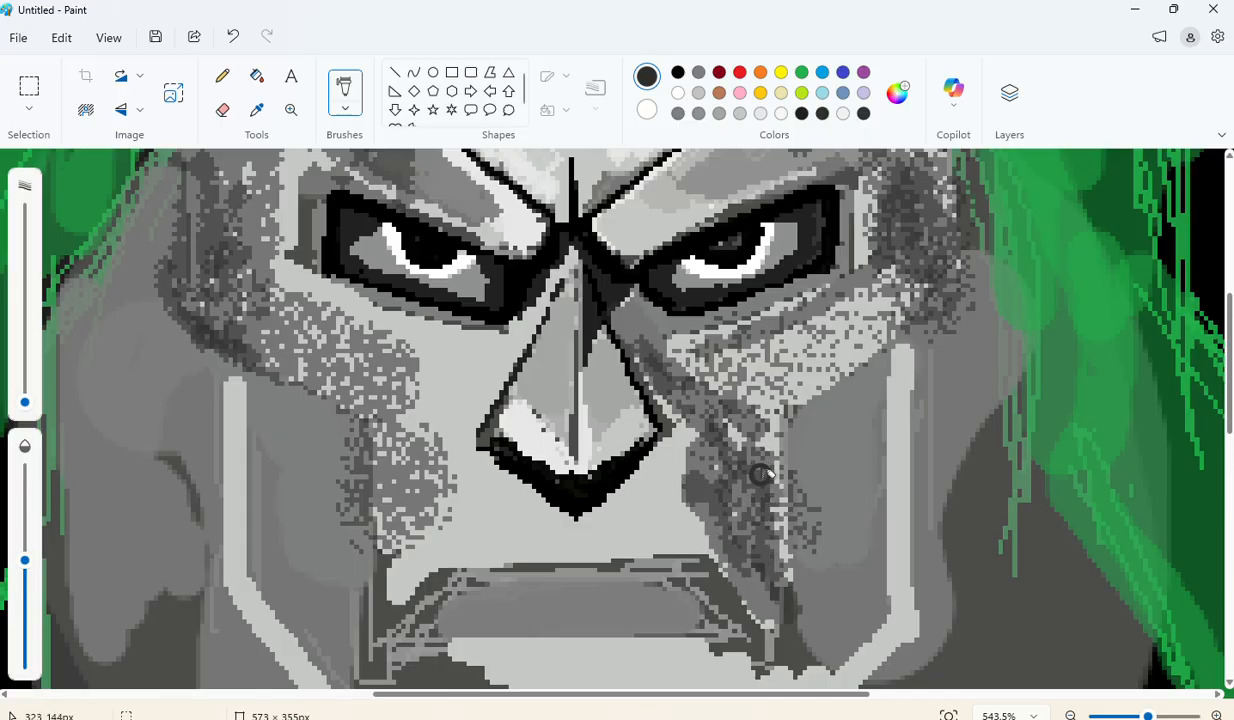
Step: Paint a translucent near-black shadow beneath the nose, reaching down to the upper edge of the mouth opening
ctrl+scroll(721, 490, down, 4)
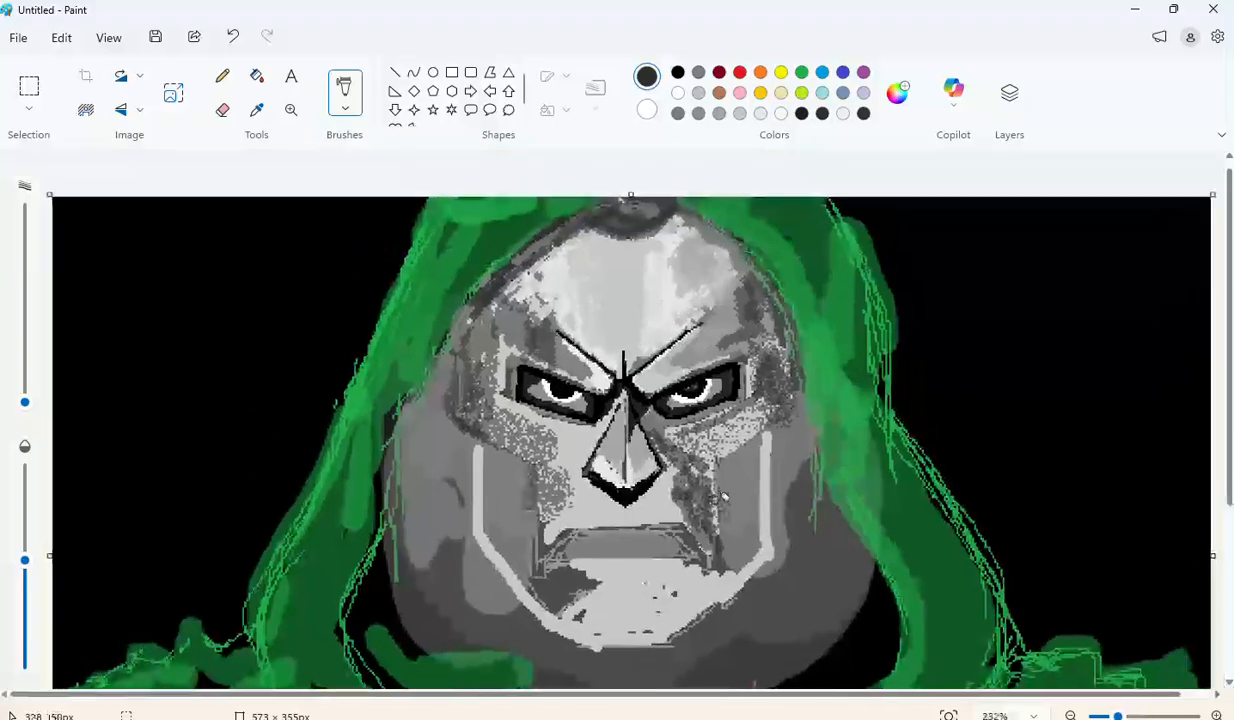
ctrl+scroll(722, 496, up, 2)
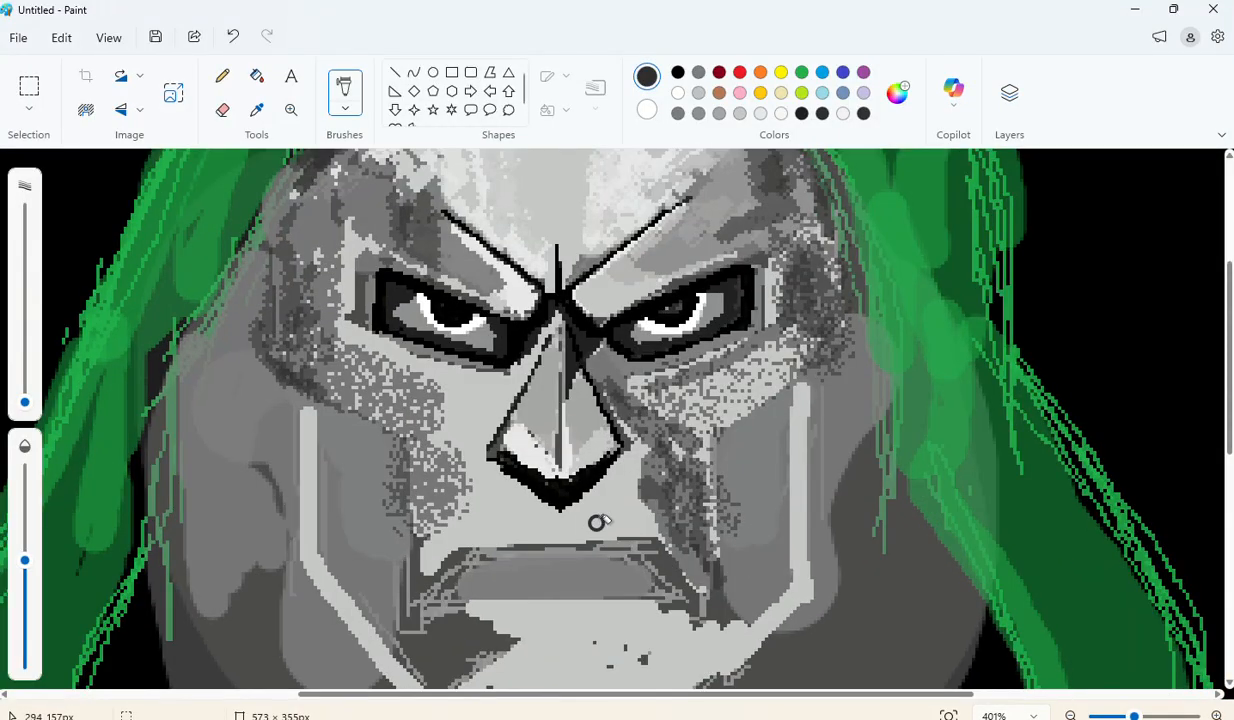
mouse_move(604, 488)
mouse_down()
mouse_move(578, 528)
mouse_move(554, 528)
mouse_move(569, 537)
mouse_move(589, 518)
mouse_move(634, 453)
mouse_up()
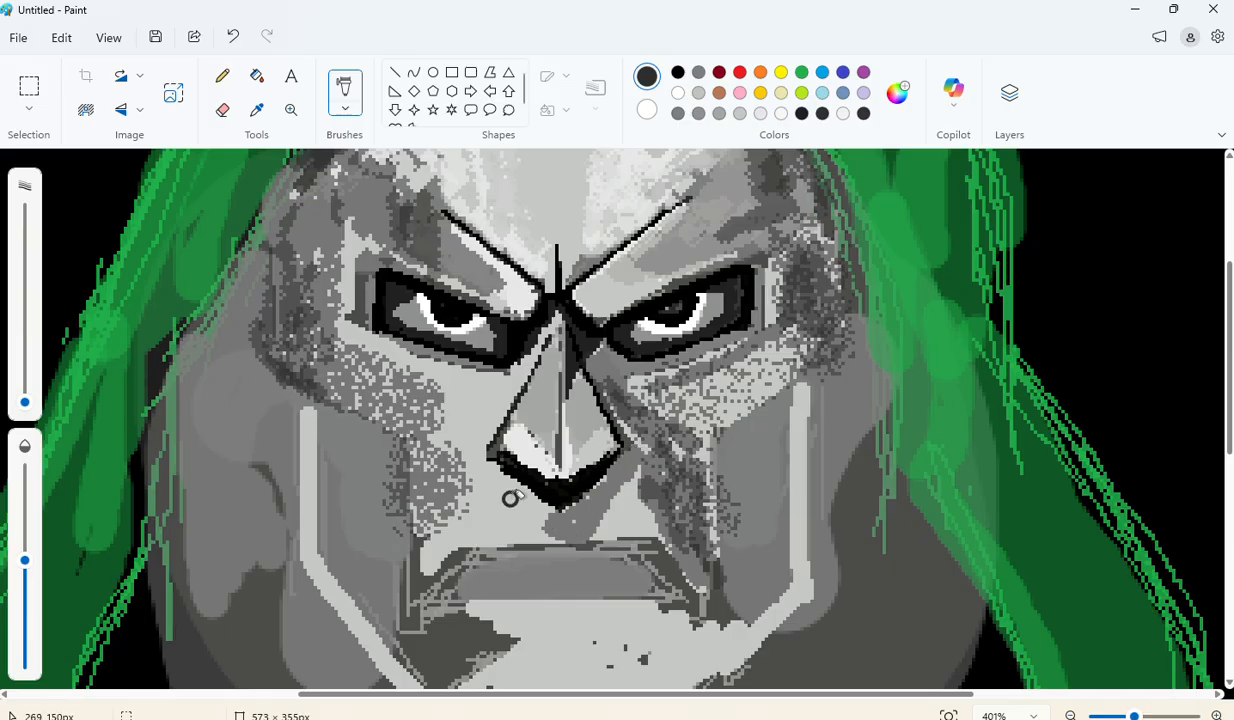
drag(526, 488, 558, 536)
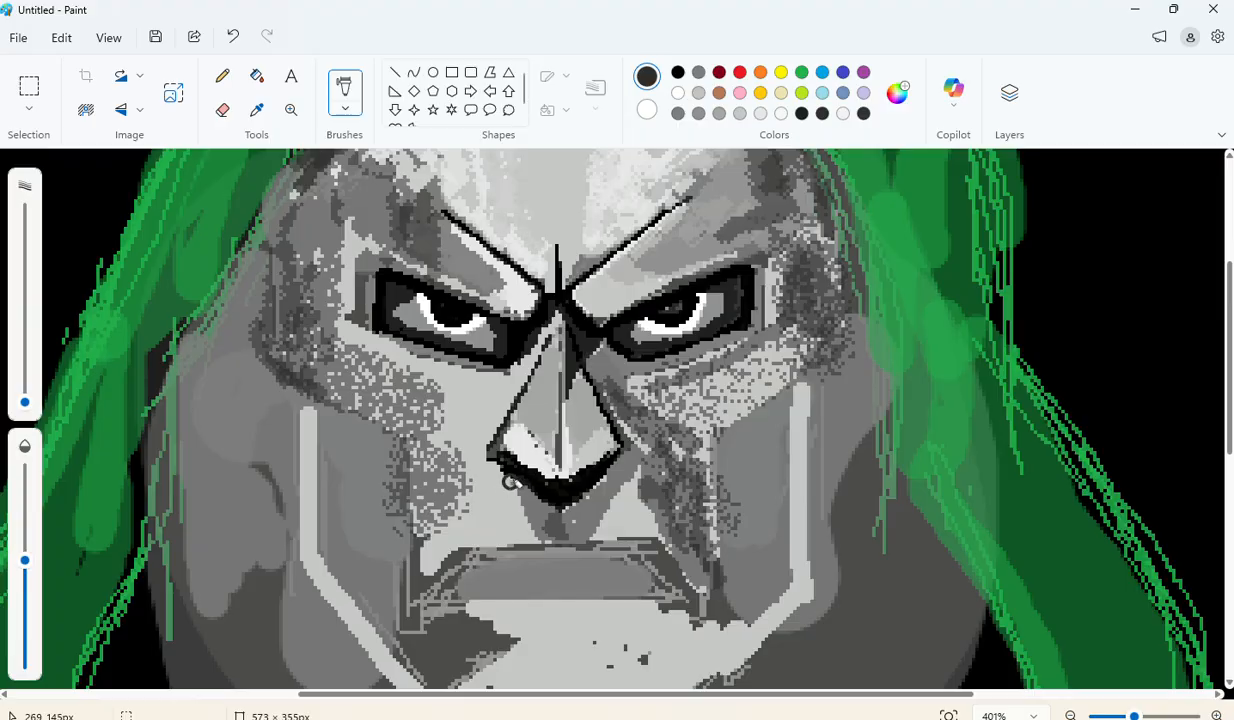
Step: Darken the speckled left cheek from below the left eye down to the mouth corner with translucent near-black strokes
mouse_move(448, 512)
mouse_down()
mouse_move(427, 550)
mouse_move(434, 518)
mouse_move(414, 473)
mouse_move(423, 529)
mouse_move(448, 509)
mouse_move(455, 472)
mouse_up()
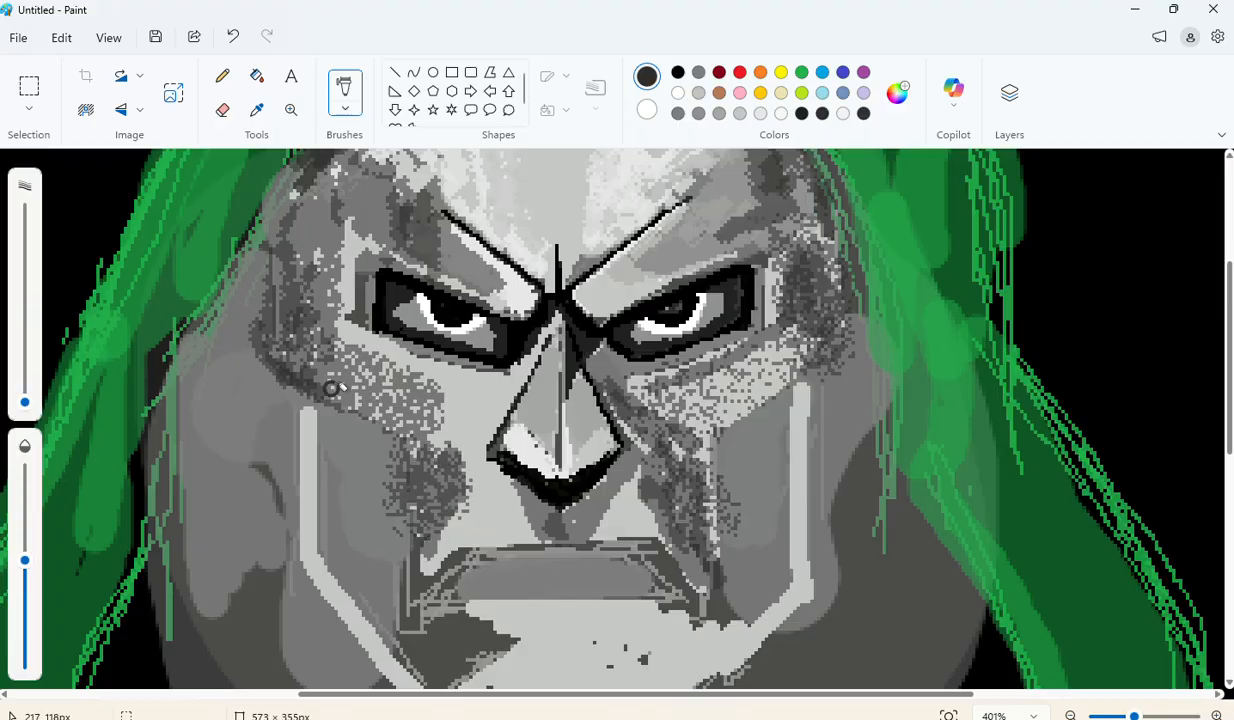
mouse_move(265, 350)
mouse_down()
mouse_move(366, 391)
mouse_move(293, 346)
mouse_move(379, 395)
mouse_move(300, 353)
mouse_move(406, 399)
mouse_move(322, 352)
mouse_move(422, 386)
mouse_move(331, 358)
mouse_move(362, 348)
mouse_move(355, 336)
mouse_move(441, 377)
mouse_move(399, 366)
mouse_move(479, 389)
mouse_move(397, 412)
mouse_move(430, 375)
mouse_move(425, 408)
mouse_move(455, 392)
mouse_move(451, 416)
mouse_move(525, 358)
mouse_move(547, 314)
mouse_move(514, 381)
mouse_move(453, 436)
mouse_move(492, 391)
mouse_move(458, 452)
mouse_up()
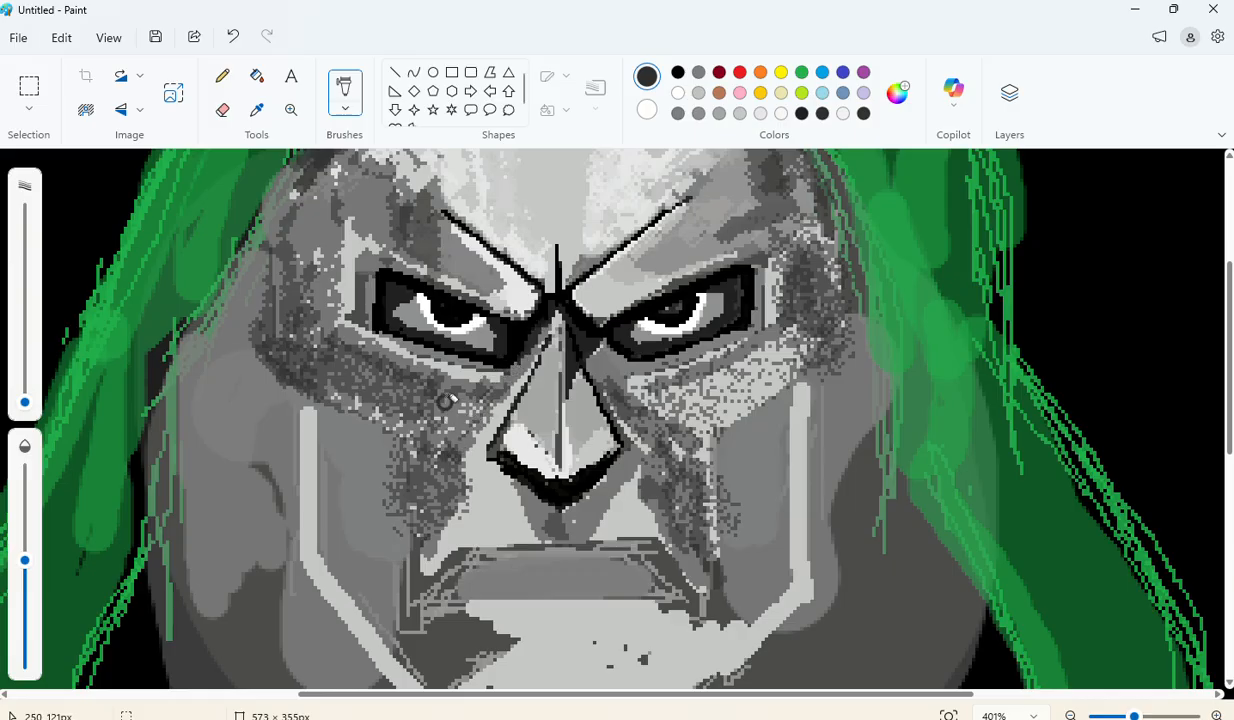
mouse_move(481, 395)
mouse_down()
mouse_move(459, 460)
mouse_move(474, 453)
mouse_move(470, 491)
mouse_move(484, 446)
mouse_move(479, 505)
mouse_move(456, 488)
mouse_move(428, 541)
mouse_up()
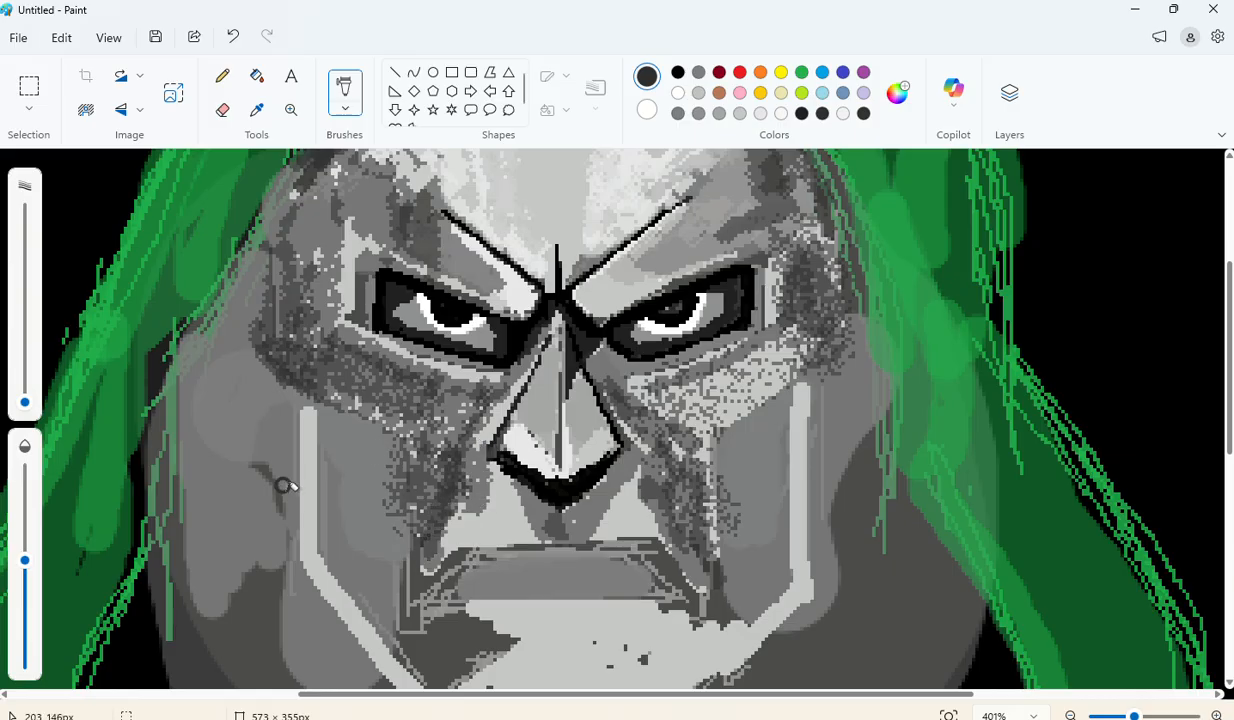
Step: Tone down the light strip along the left jaw and the chin's lower edge with translucent near-black strokes
mouse_move(307, 410)
mouse_down()
mouse_move(313, 578)
mouse_move(307, 437)
mouse_move(371, 629)
mouse_move(338, 437)
mouse_move(306, 392)
mouse_move(413, 493)
mouse_move(440, 549)
mouse_up()
scroll(359, 562, down, 3)
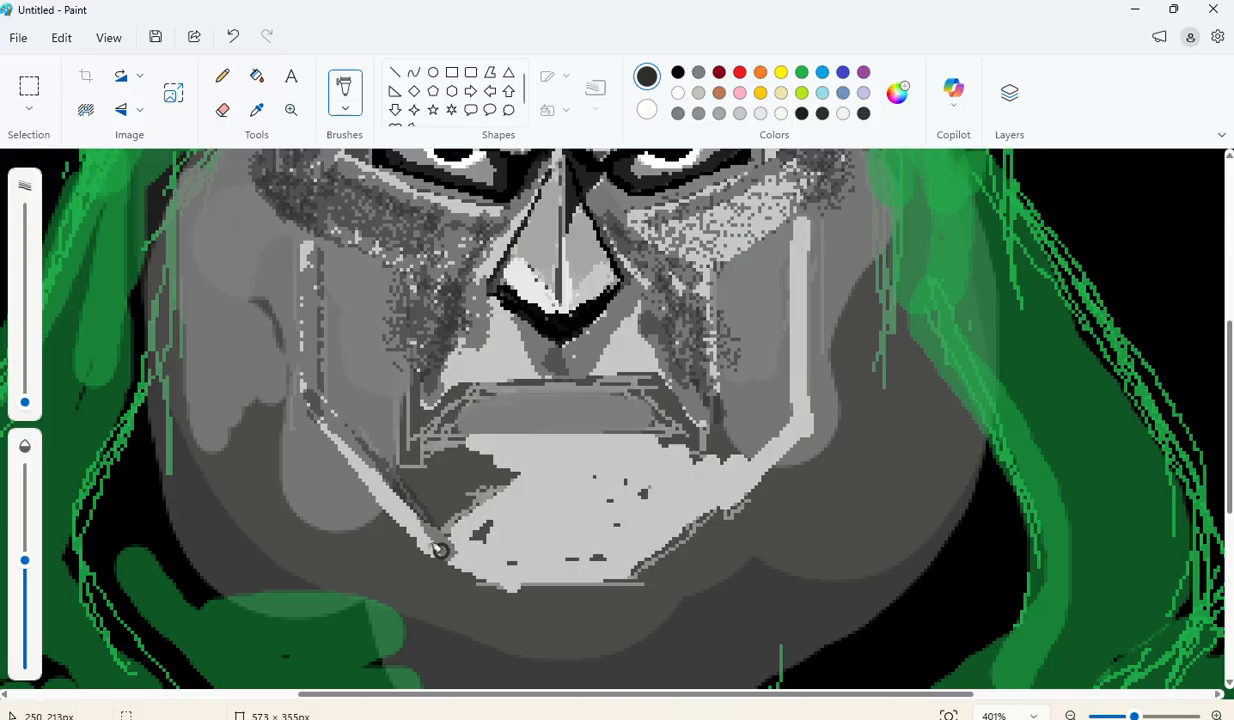
mouse_move(324, 443)
mouse_down()
mouse_move(430, 520)
mouse_move(448, 570)
mouse_move(546, 578)
mouse_up()
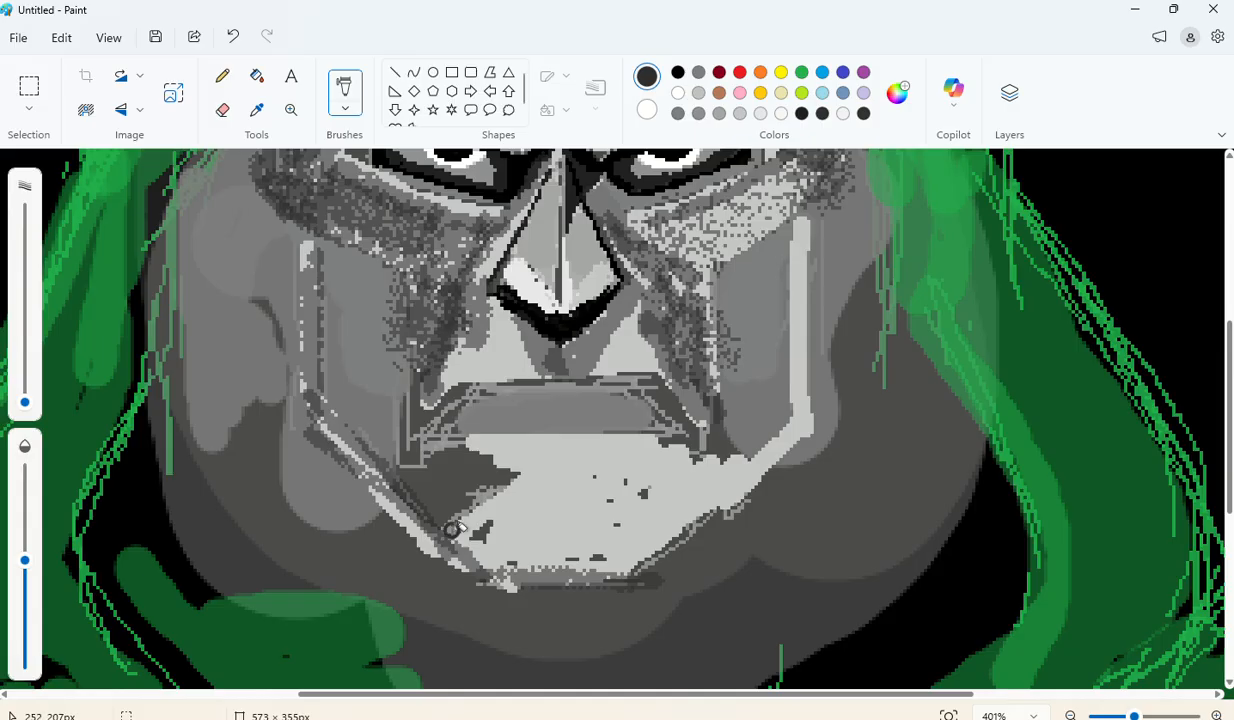
Step: Shade the chin plate's upper edge and right sides, plus the light strip along the right cheek and jaw, in translucent near-black
mouse_move(452, 530)
mouse_down()
mouse_move(483, 491)
mouse_move(642, 482)
mouse_up()
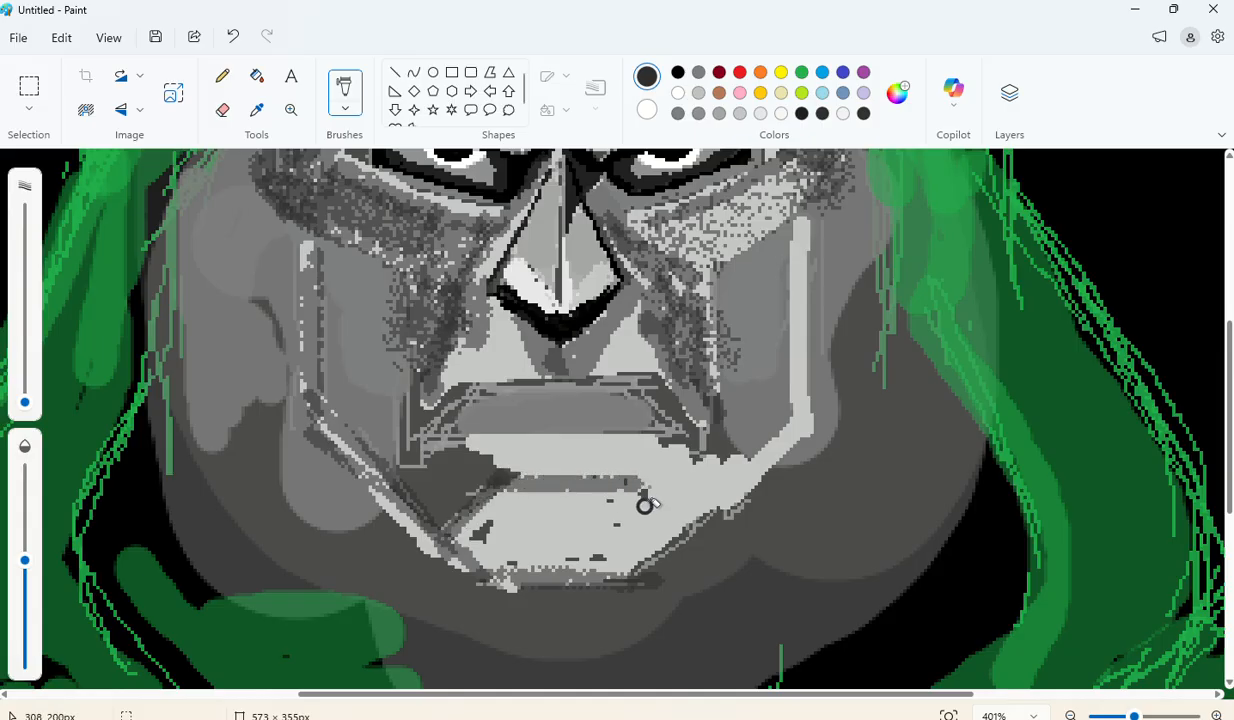
mouse_move(630, 478)
mouse_down()
mouse_move(697, 538)
mouse_move(609, 578)
mouse_up()
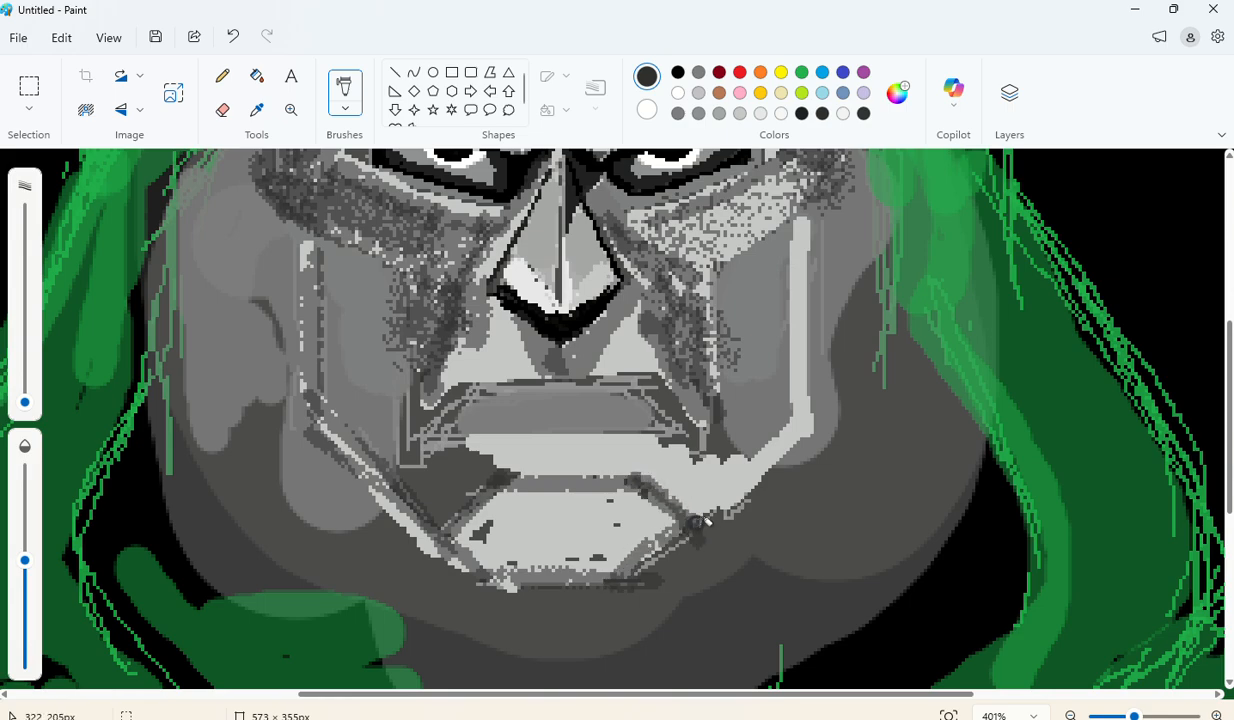
scroll(804, 475, up, 2)
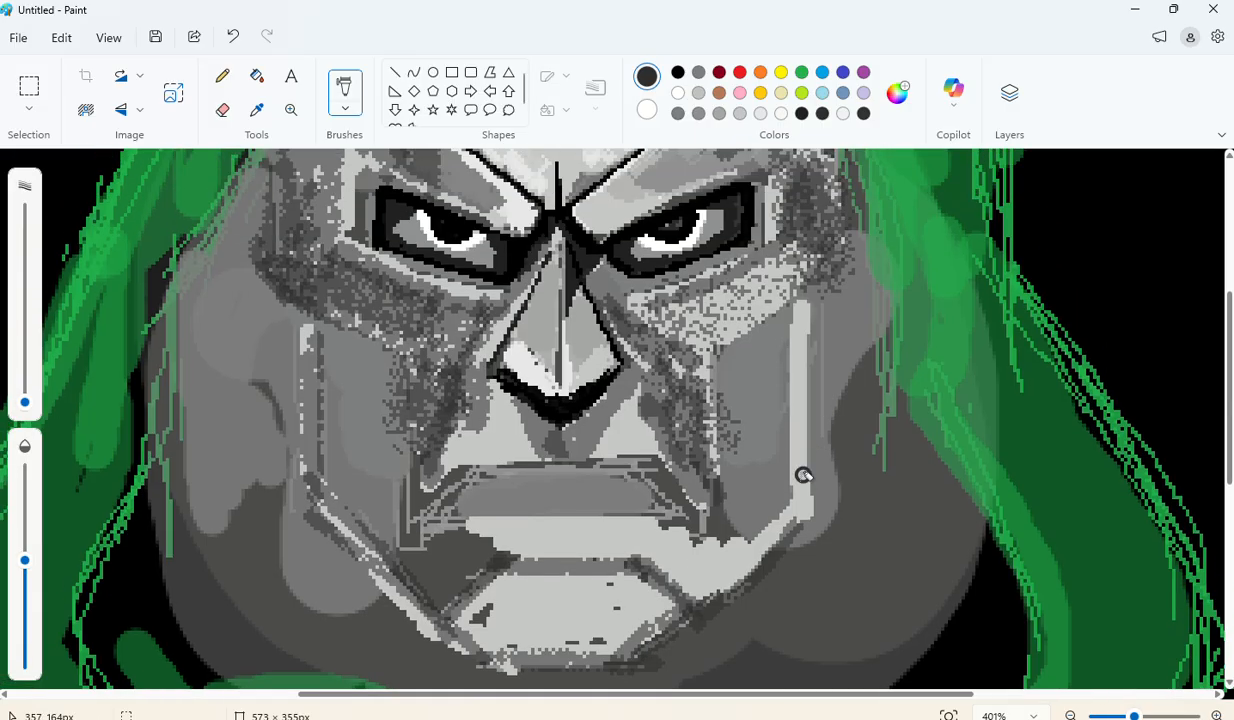
mouse_move(796, 513)
mouse_down()
mouse_move(791, 344)
mouse_move(793, 545)
mouse_move(718, 584)
mouse_up()
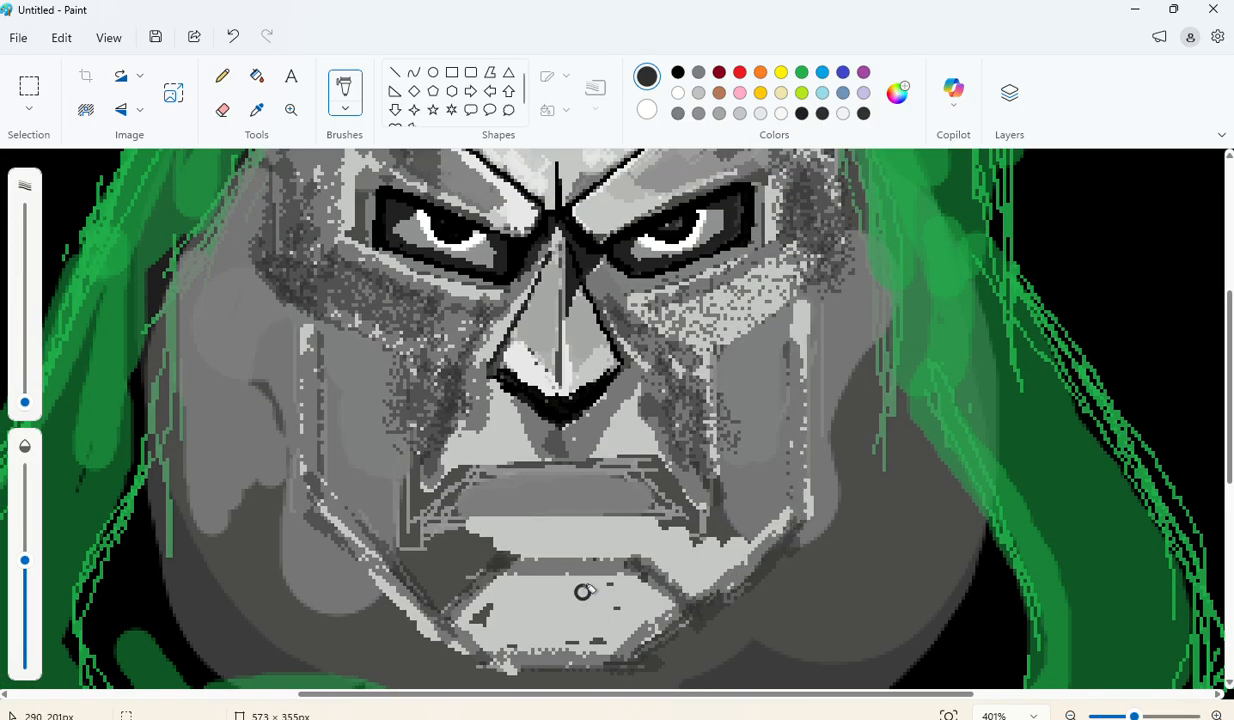
Step: Darken the lower part of the mouth opening with translucent near-black strokes
mouse_move(455, 508)
mouse_down()
mouse_move(570, 504)
mouse_move(580, 482)
mouse_up()
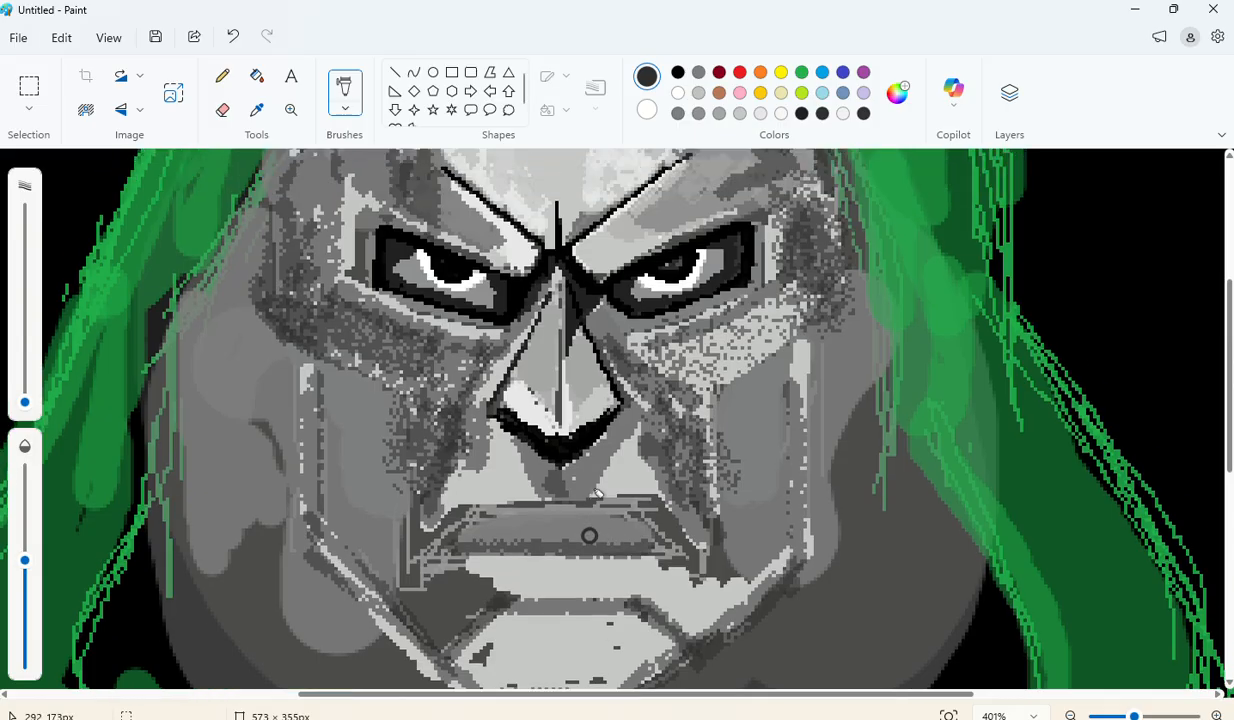
scroll(587, 531, up, 3)
scroll(612, 537, down, 3)
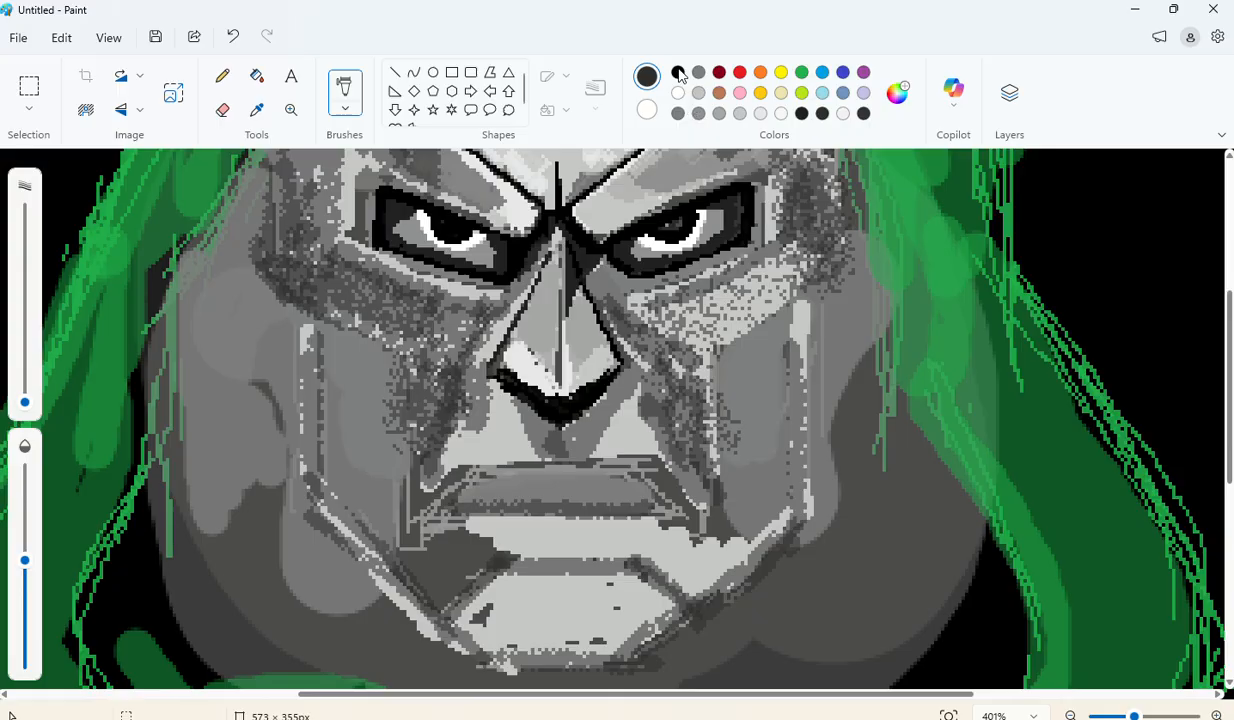
Step: Outline the mouth opening's upper edge and both slanted sides with thin, opaque near-black pencil lines
scroll(592, 510, up, 3)
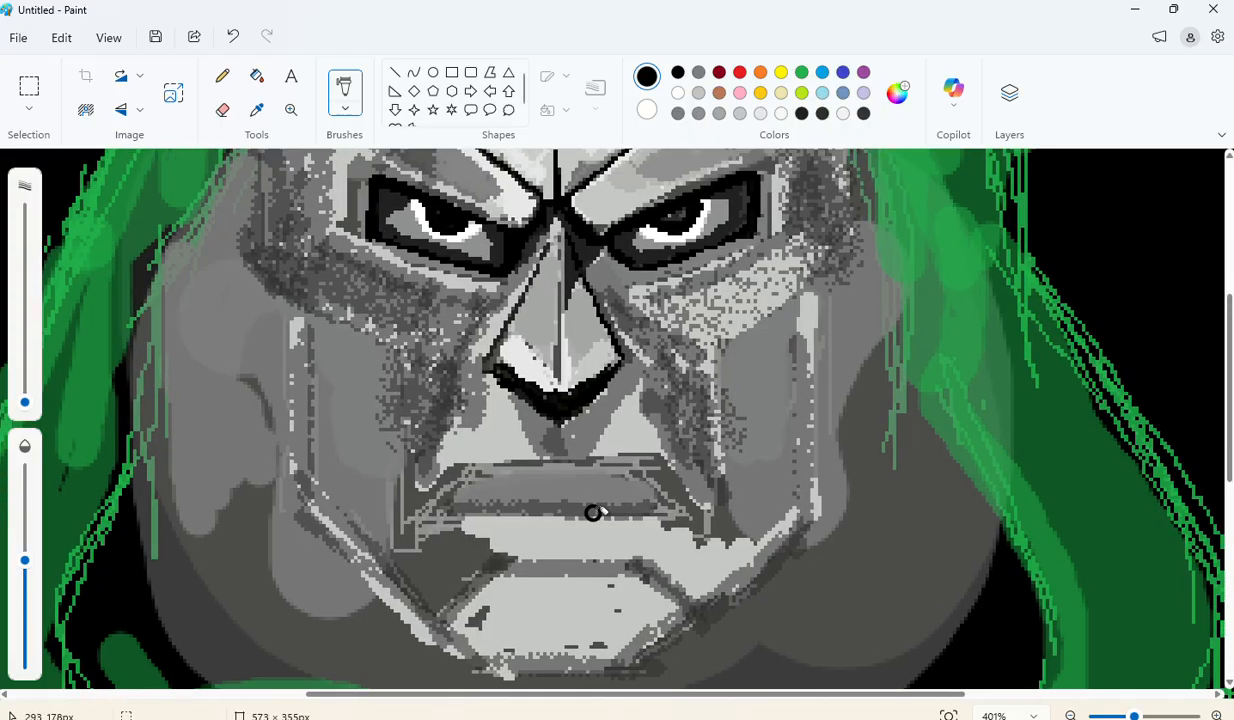
click(804, 115)
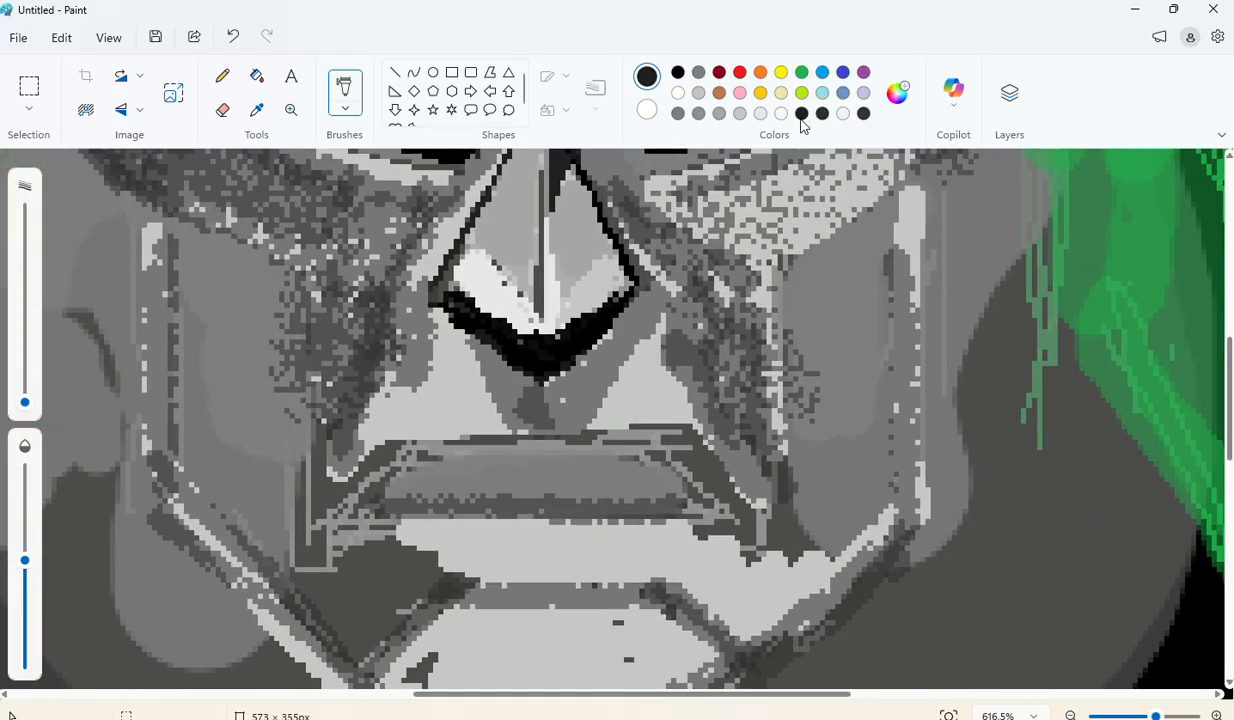
click(220, 80)
drag(25, 379, 25, 402)
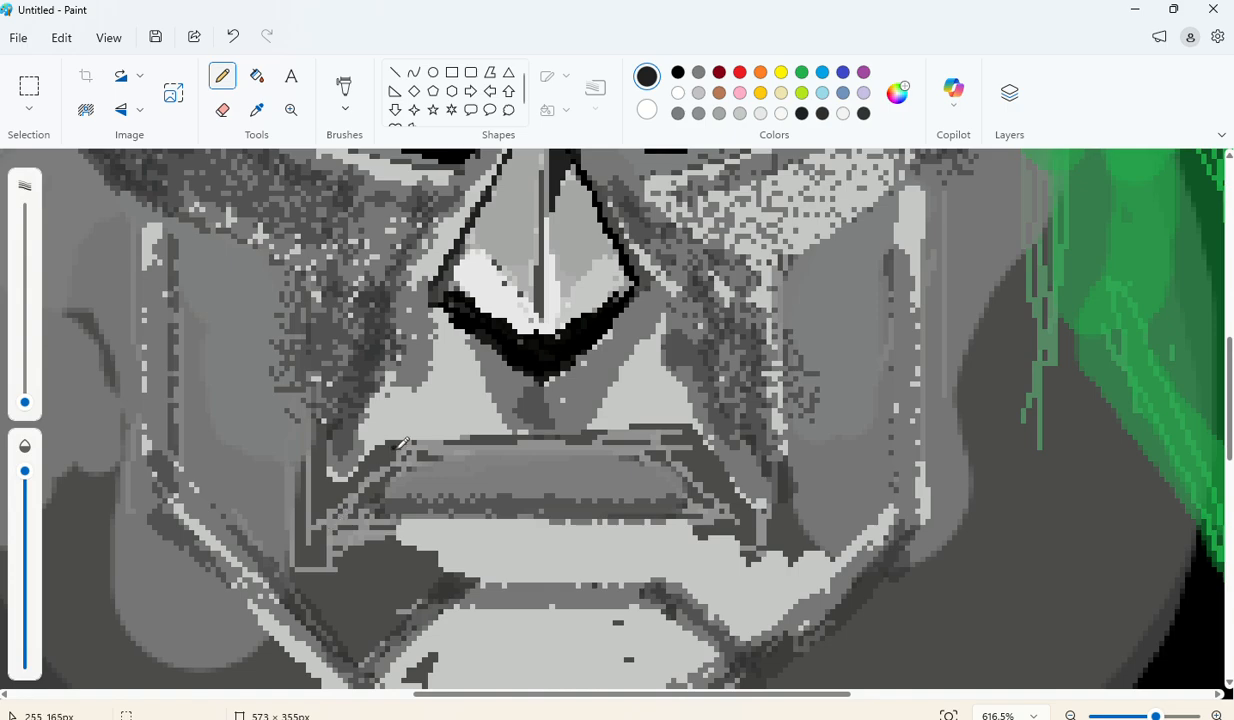
drag(406, 442, 318, 527)
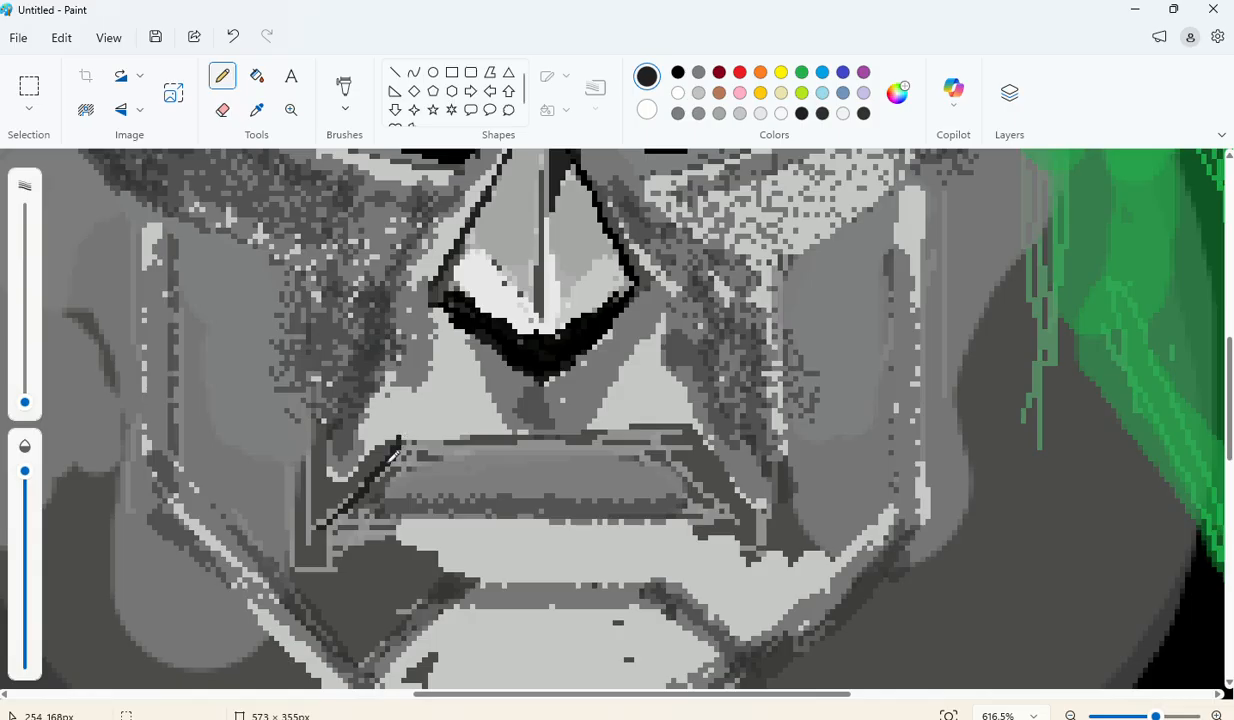
mouse_move(405, 436)
mouse_down()
mouse_move(540, 443)
mouse_move(667, 428)
mouse_up()
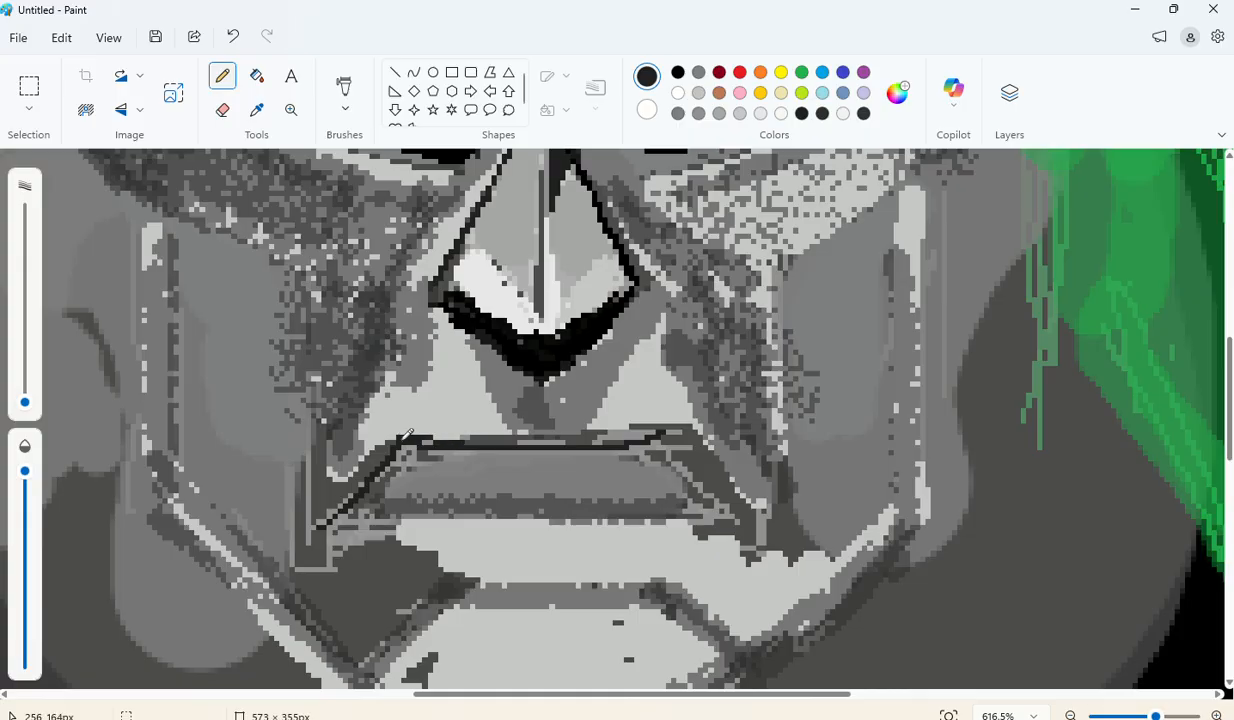
mouse_move(388, 442)
mouse_down()
mouse_move(585, 440)
mouse_move(672, 422)
mouse_move(752, 508)
mouse_up()
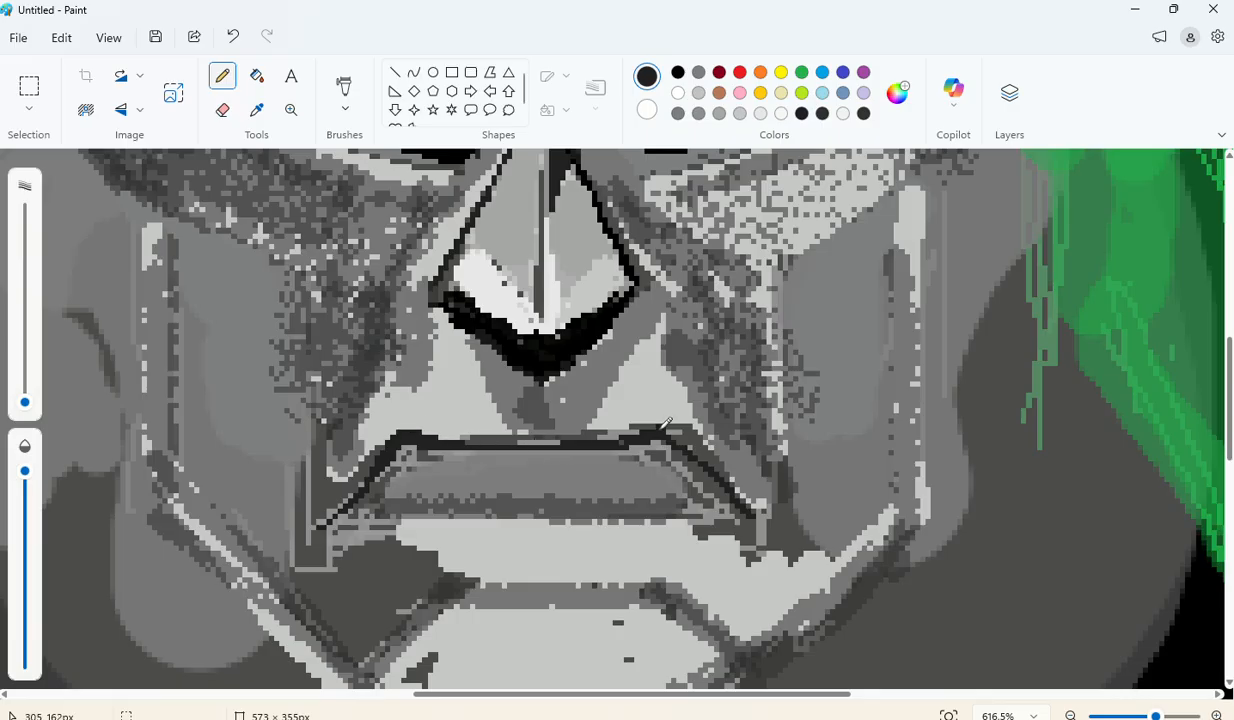
Step: Thicken the near-black outline along the mouth's upper edge and around its upper right corner
drag(662, 438, 666, 462)
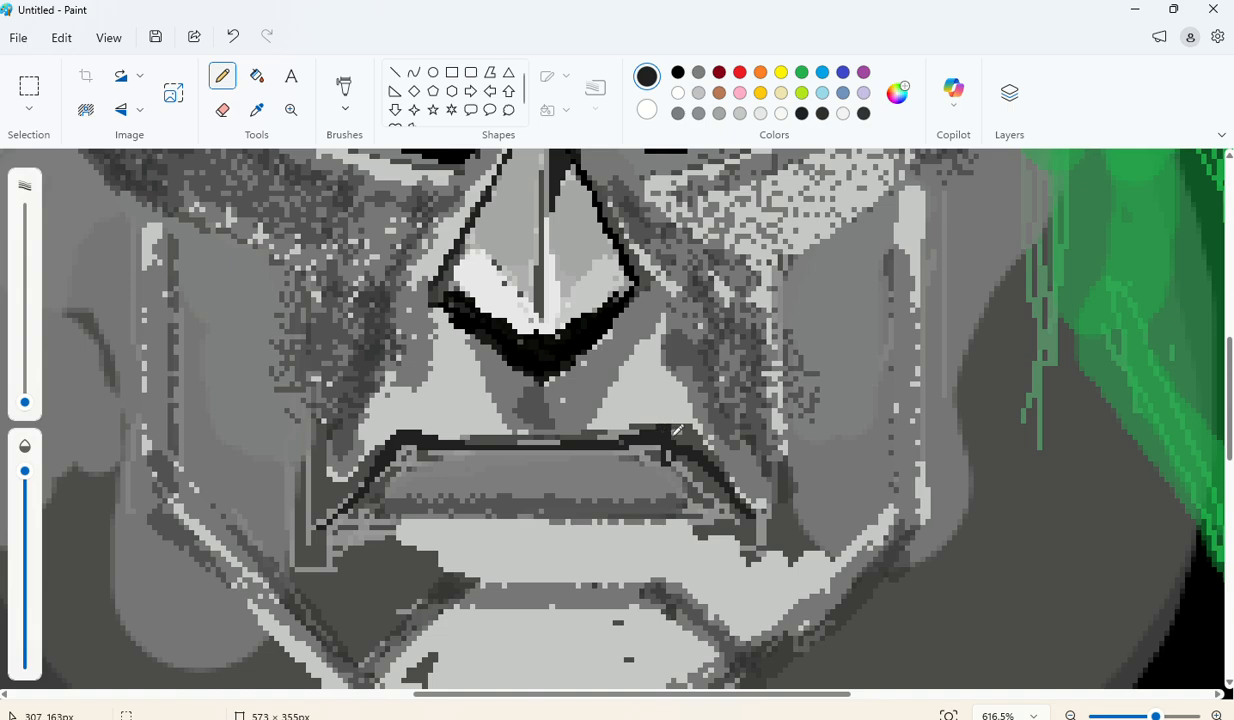
drag(721, 465, 755, 503)
drag(660, 430, 746, 509)
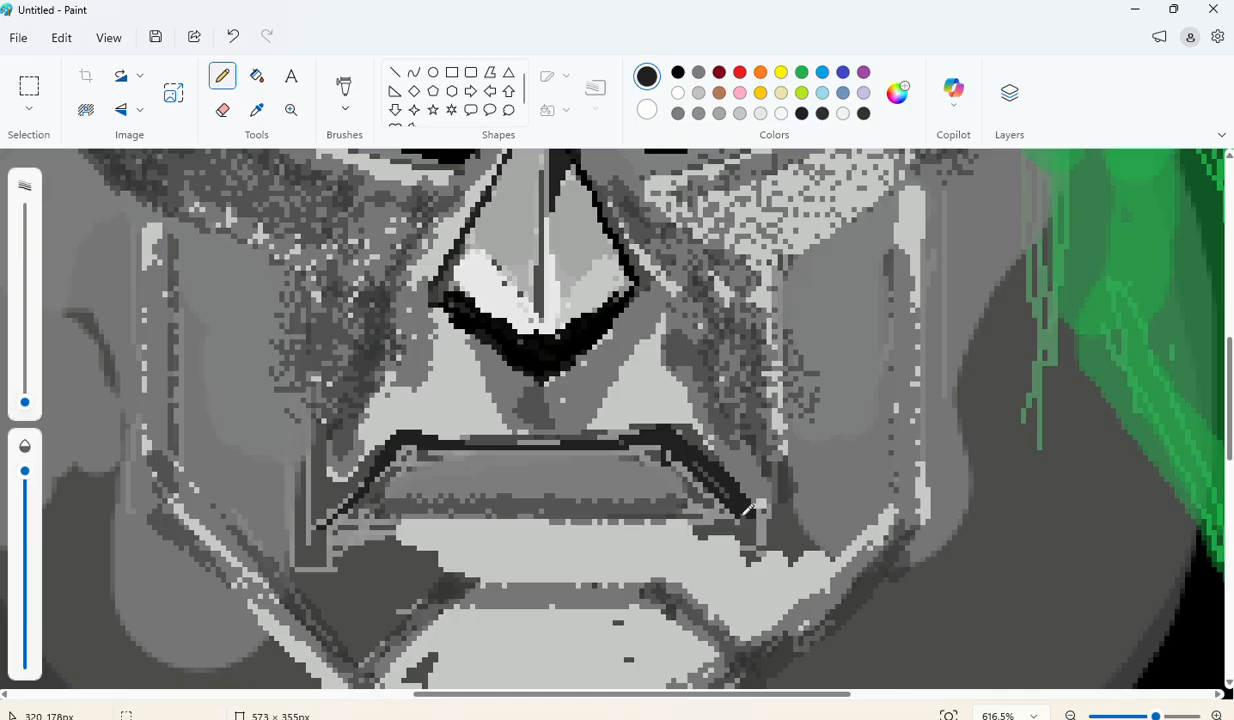
key(ctrl+z)
drag(678, 432, 490, 438)
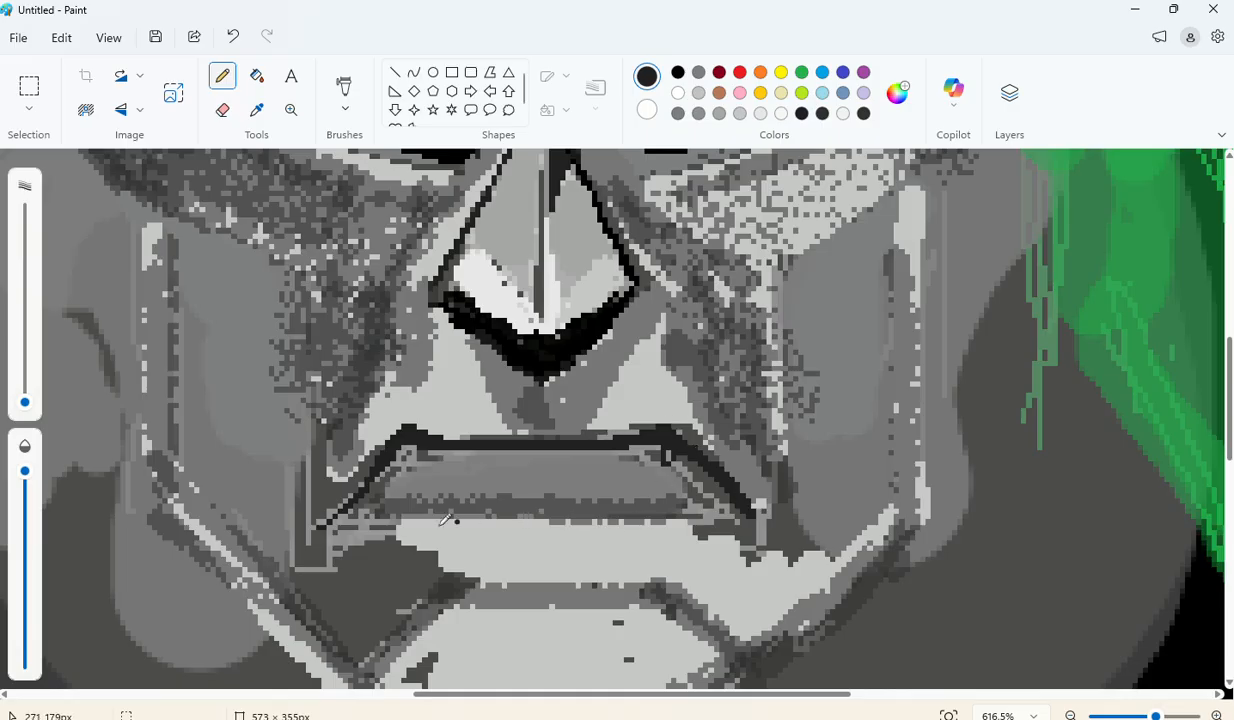
Step: Close the mouth outline with a thick near-black lower edge and thicken its slanted left and right sides
mouse_move(336, 513)
mouse_down()
mouse_move(399, 503)
mouse_move(761, 510)
mouse_move(324, 514)
mouse_up()
mouse_move(577, 506)
mouse_down()
mouse_move(741, 507)
mouse_move(700, 525)
mouse_move(564, 536)
mouse_move(480, 503)
mouse_up()
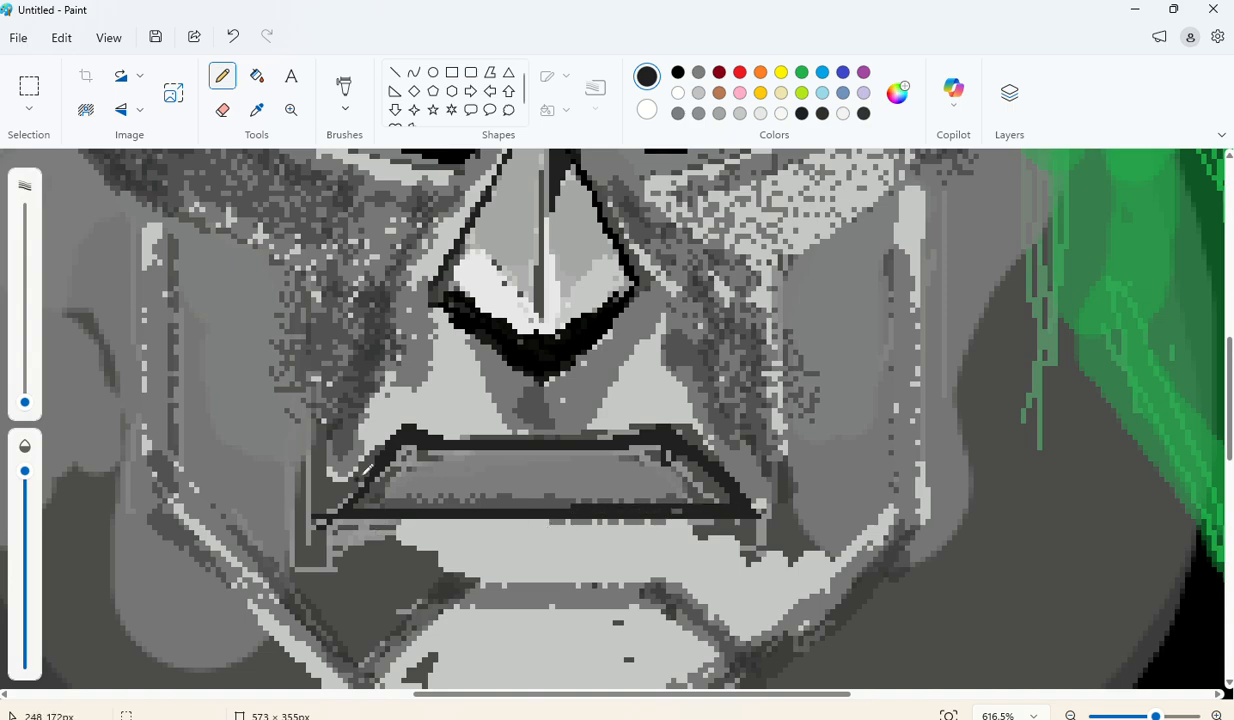
mouse_move(397, 440)
mouse_down()
mouse_move(320, 492)
mouse_move(350, 457)
mouse_move(396, 440)
mouse_up()
drag(352, 494, 381, 460)
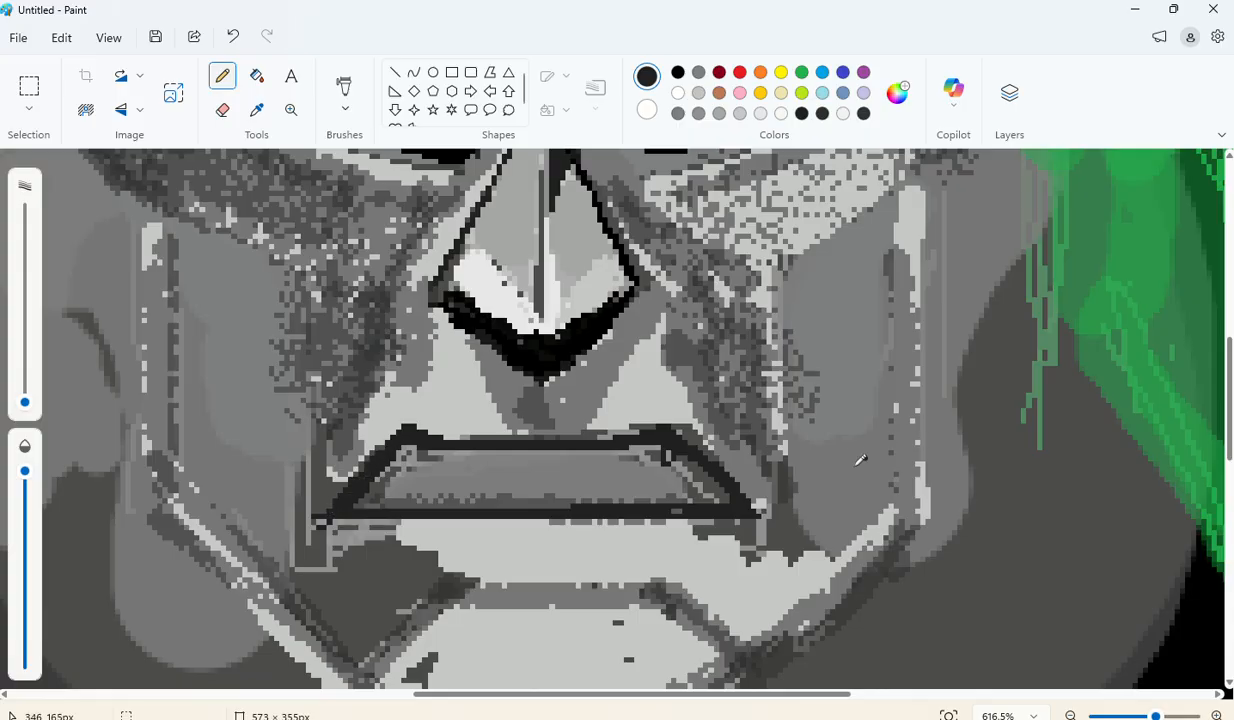
drag(688, 437, 736, 485)
Step: Pencil near-black lines along the chin plate's upper edge and down its upper right side
scroll(754, 499, down, 2)
mouse_move(466, 503)
mouse_down()
mouse_move(661, 491)
mouse_move(670, 477)
mouse_move(615, 497)
mouse_move(463, 497)
mouse_move(565, 495)
mouse_move(673, 464)
mouse_move(585, 492)
mouse_up()
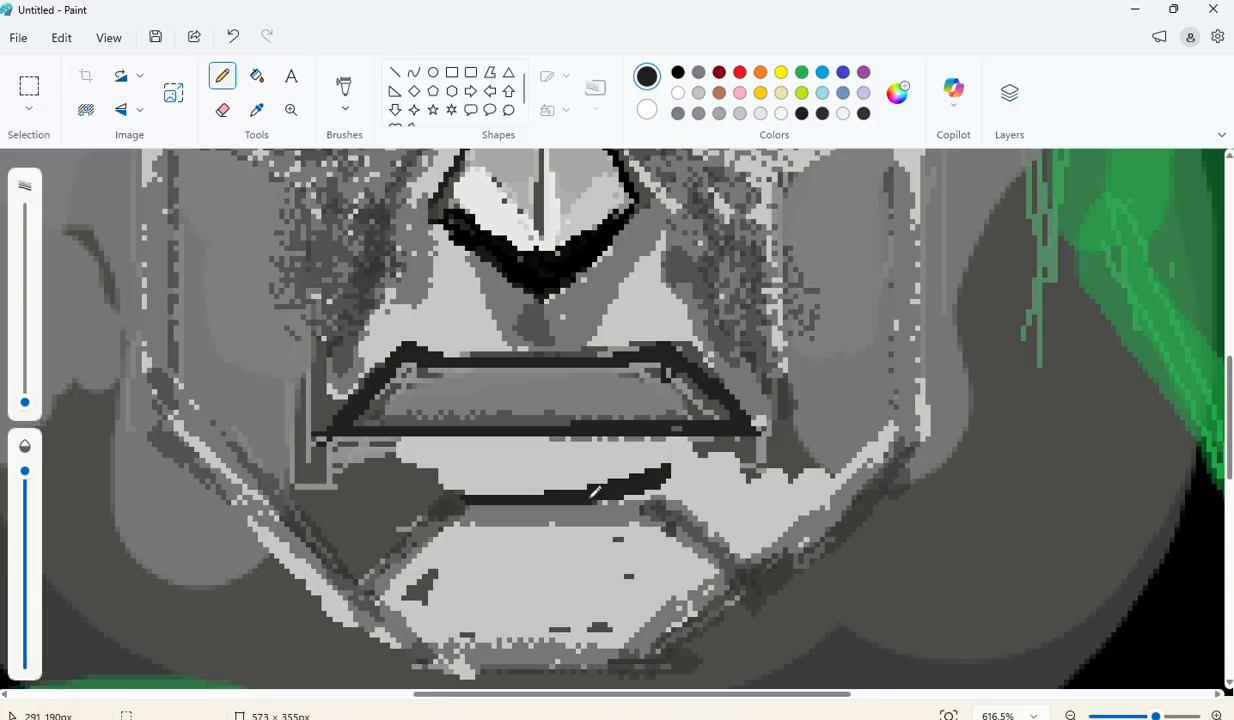
mouse_move(595, 491)
mouse_down()
mouse_move(736, 562)
mouse_move(707, 529)
mouse_move(631, 498)
mouse_move(577, 499)
mouse_move(669, 523)
mouse_move(748, 570)
mouse_up()
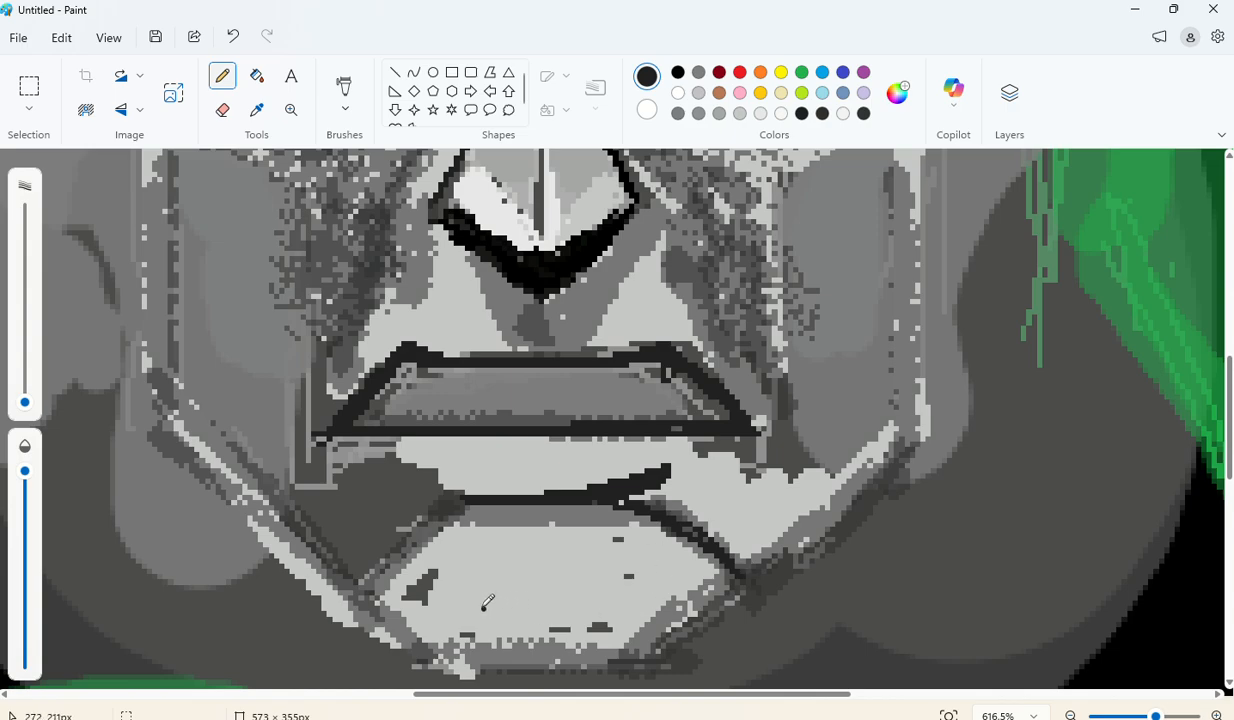
mouse_move(483, 607)
mouse_down()
mouse_move(640, 603)
mouse_move(655, 622)
mouse_move(724, 593)
mouse_move(712, 562)
mouse_move(672, 651)
mouse_up()
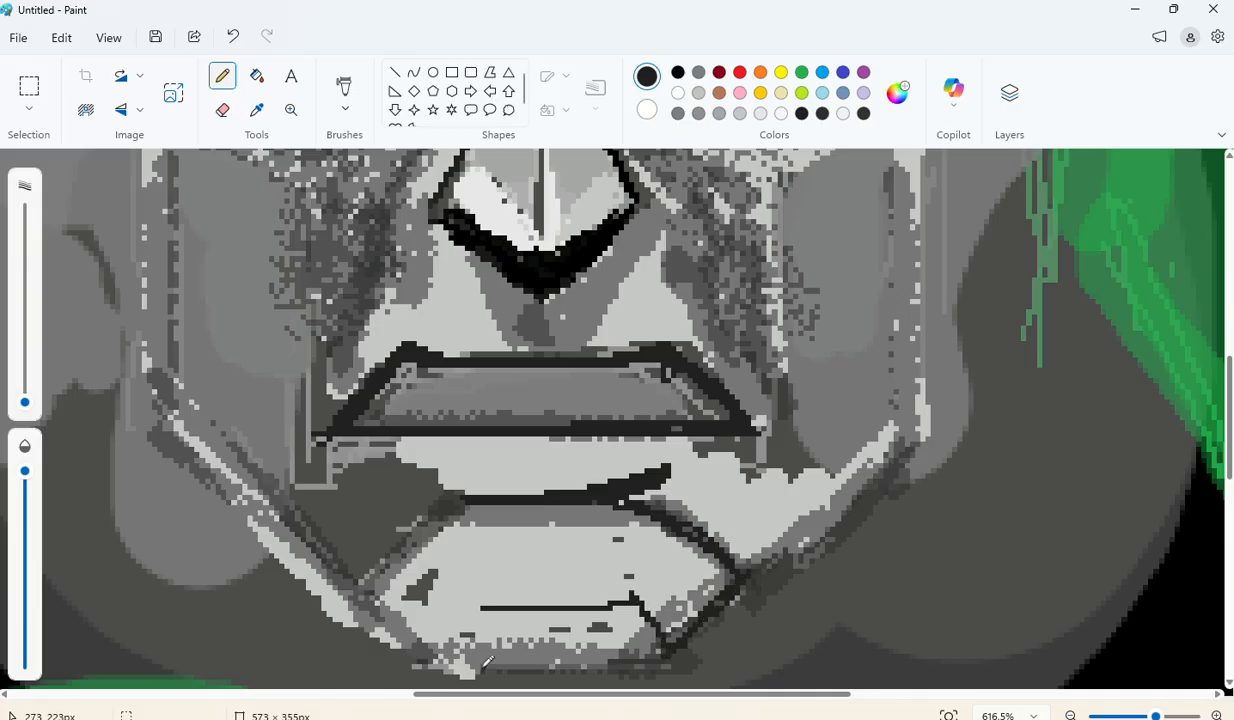
drag(487, 662, 648, 652)
key(ctrl+z)
scroll(600, 620, down, 3)
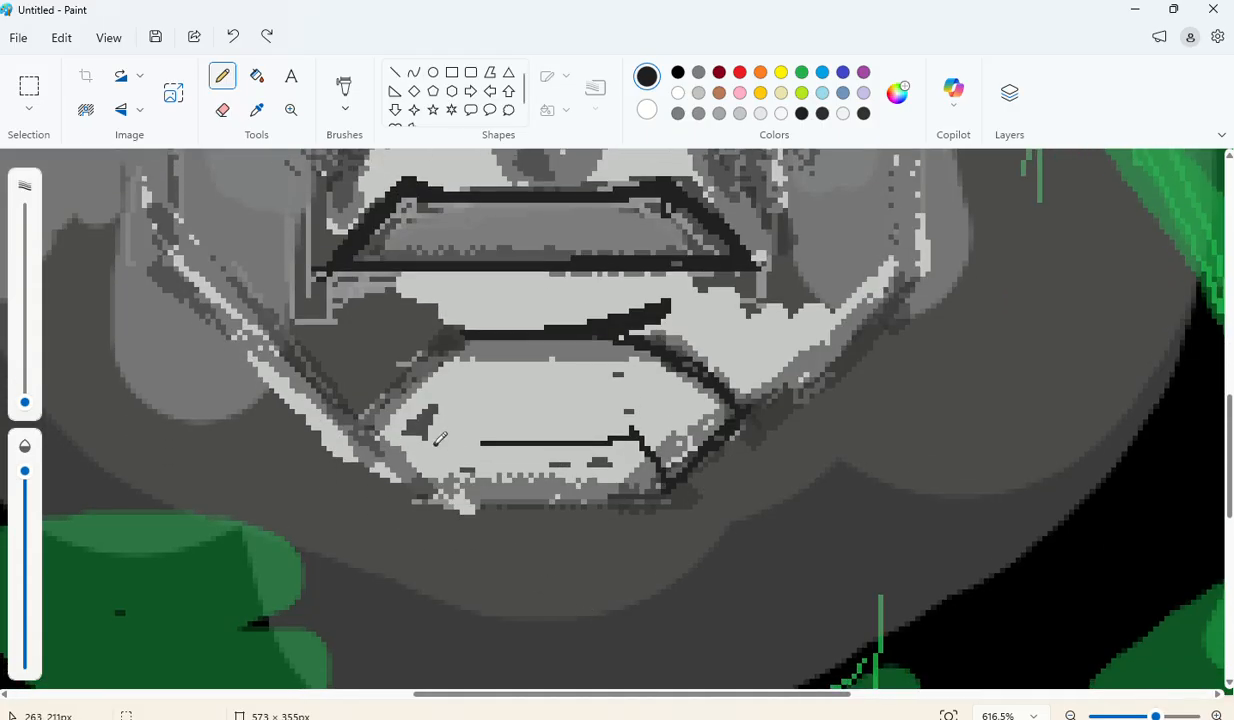
drag(467, 441, 449, 490)
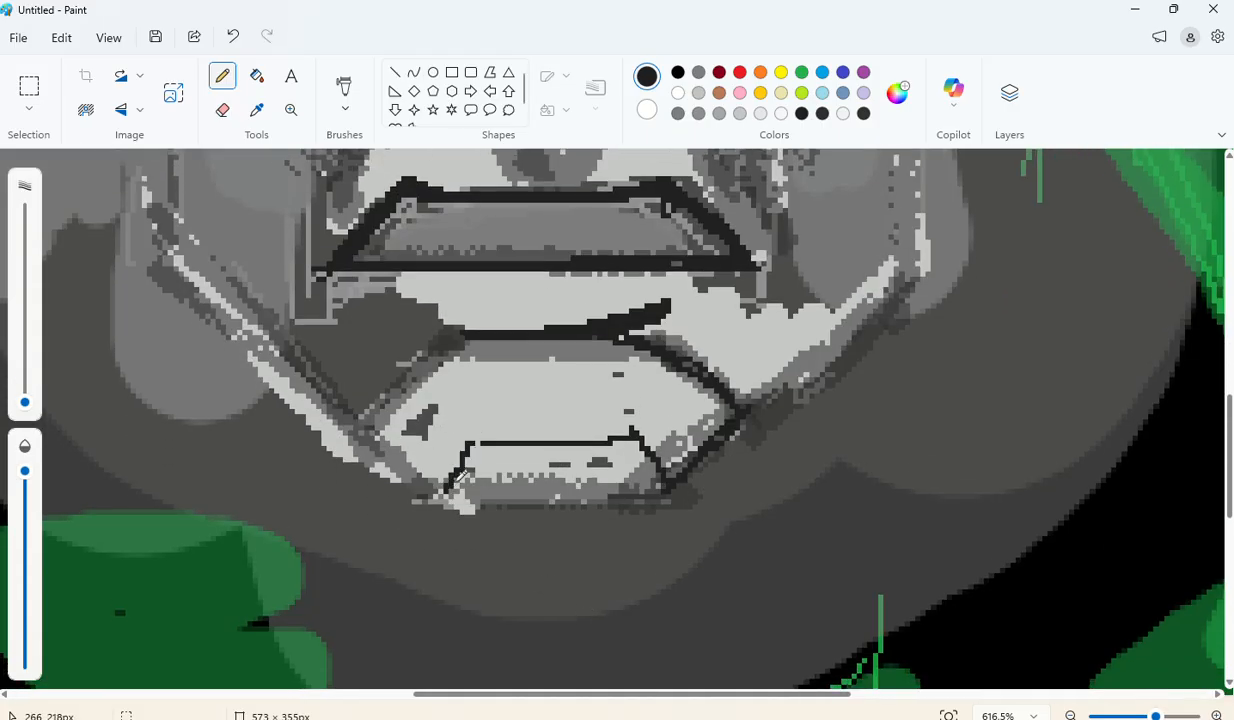
key(ctrl+z)
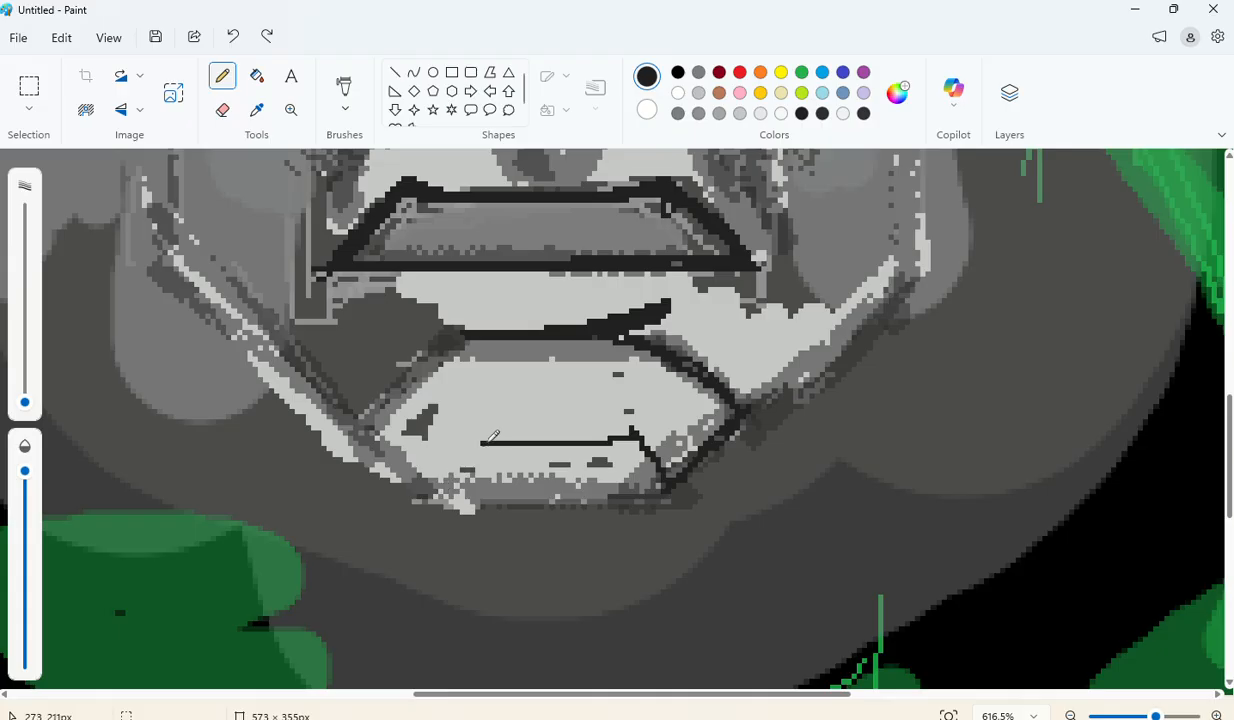
key(ctrl+z)
key(ctrl+z)
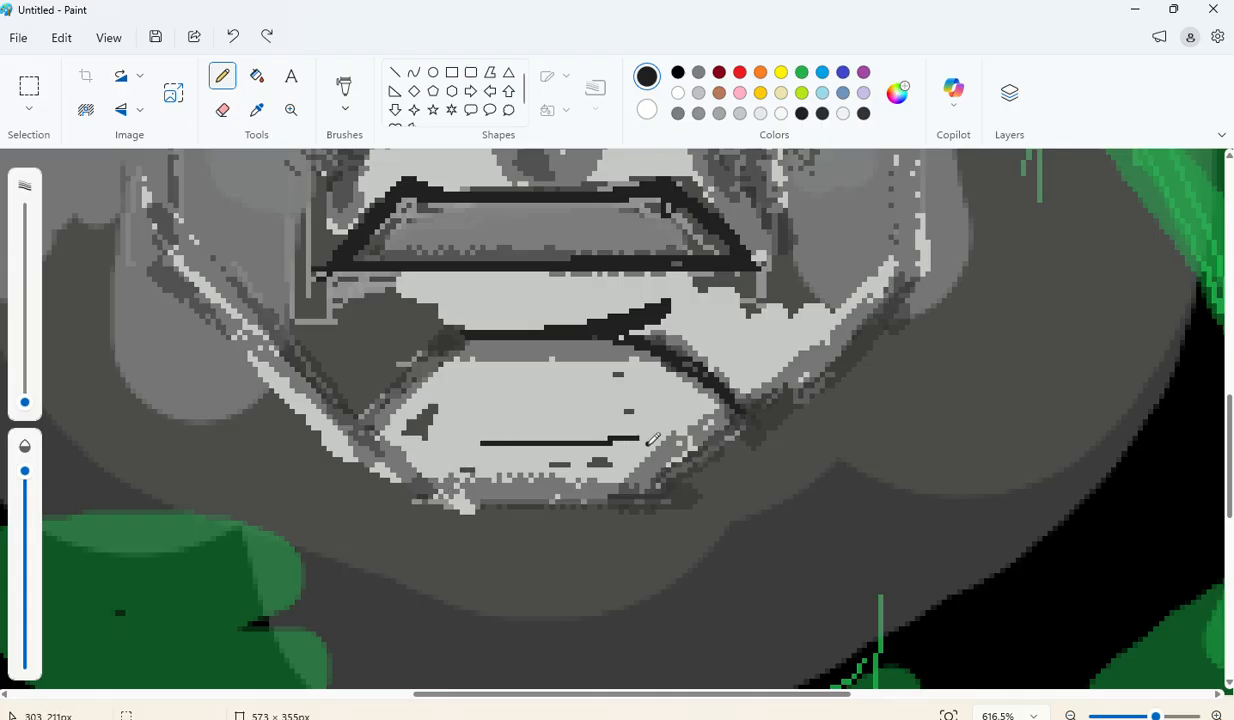
key(ctrl+z)
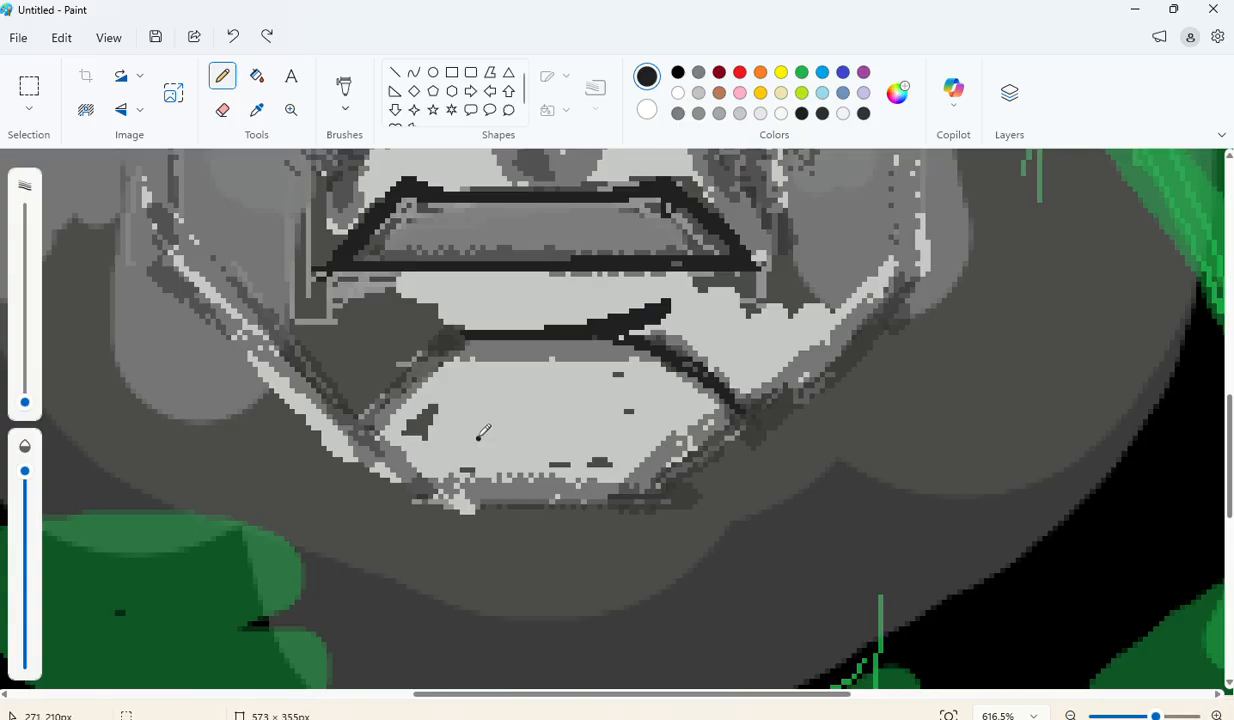
Step: Outline the chin plate's bottom edge and both lower slanted sides in thick near-black pencil lines
mouse_move(470, 501)
mouse_down()
mouse_move(643, 504)
mouse_move(494, 516)
mouse_move(475, 513)
mouse_move(513, 507)
mouse_move(492, 496)
mouse_move(642, 496)
mouse_up()
key(ctrl+z)
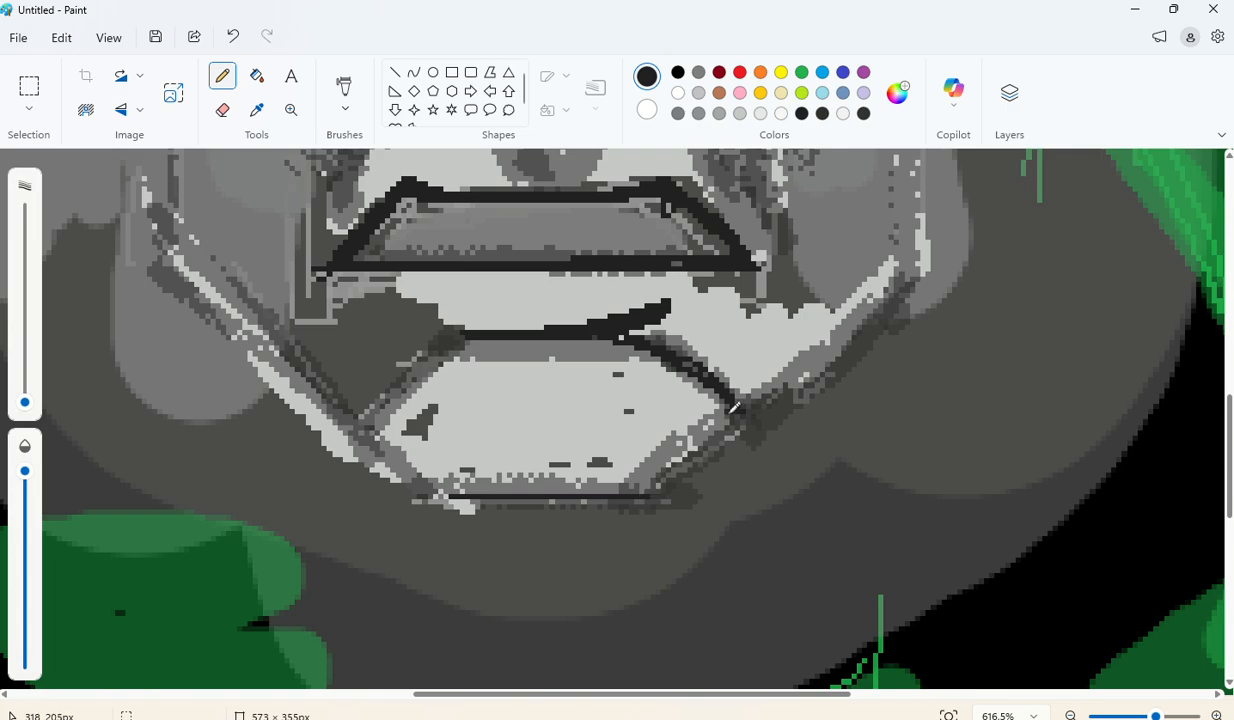
mouse_move(733, 408)
mouse_down()
mouse_move(682, 482)
mouse_move(651, 485)
mouse_move(729, 410)
mouse_up()
key(ctrl+z)
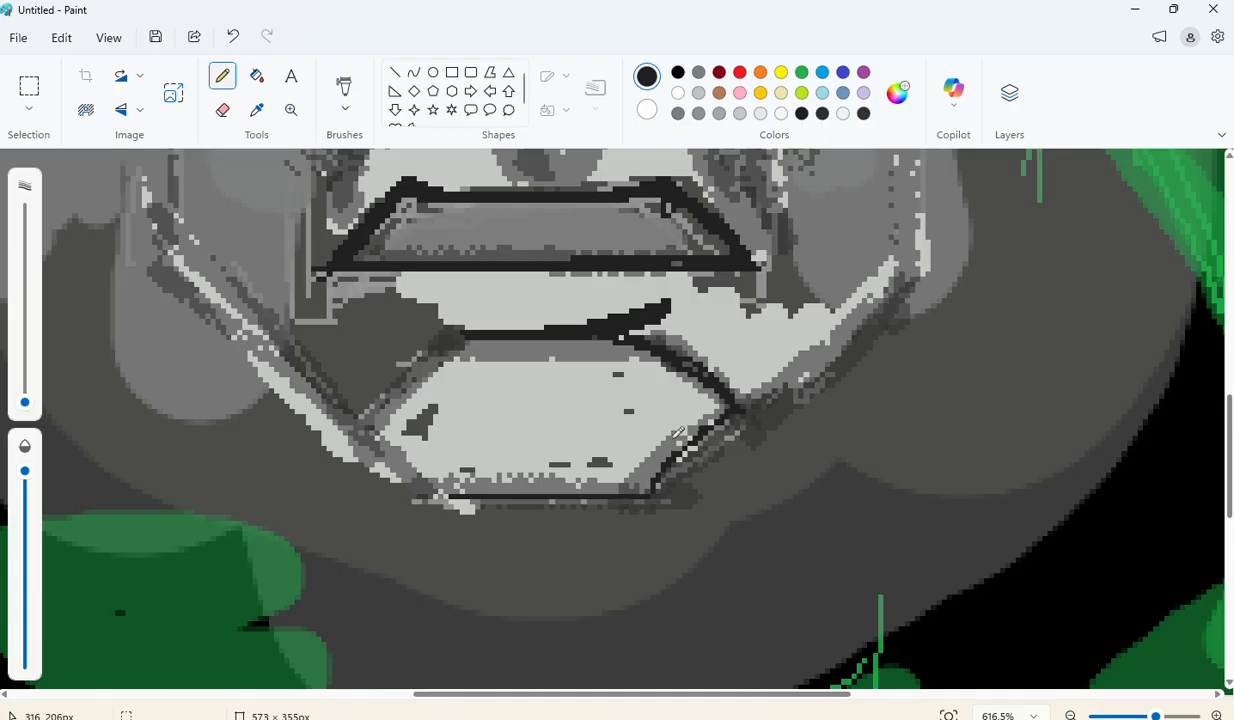
mouse_move(358, 428)
mouse_down()
mouse_move(410, 445)
mouse_move(446, 494)
mouse_move(418, 456)
mouse_move(350, 427)
mouse_move(427, 465)
mouse_move(369, 432)
mouse_up()
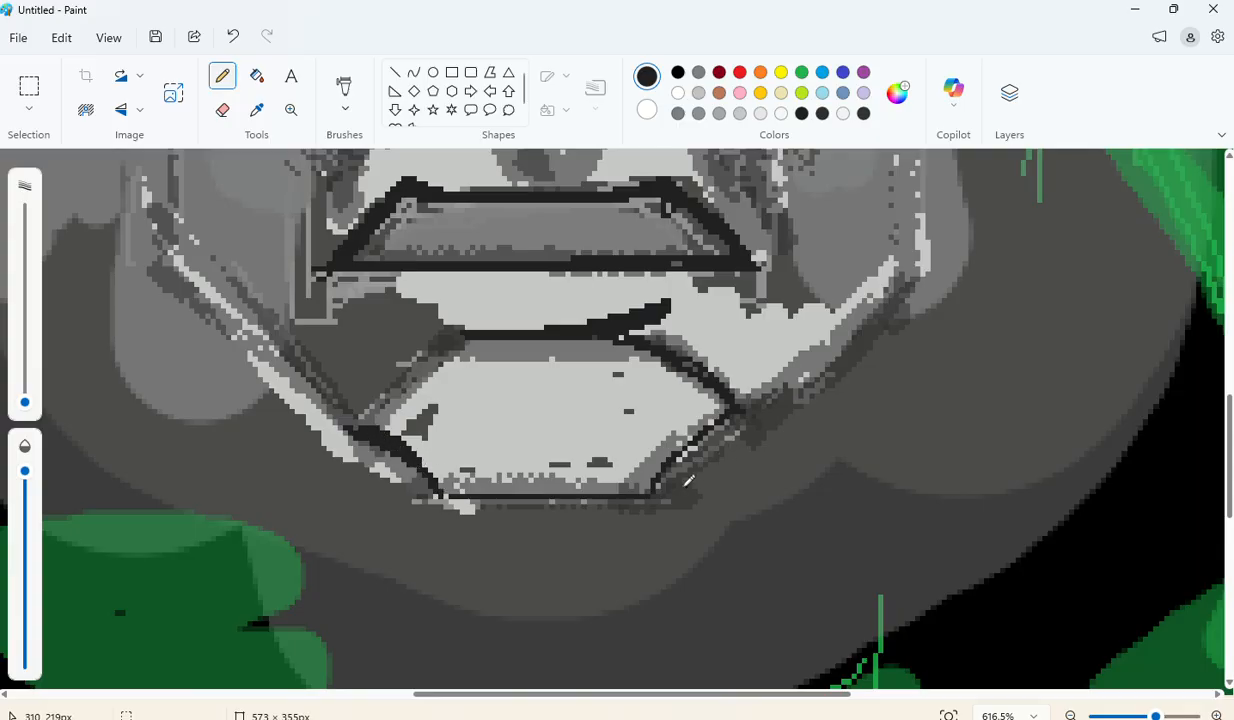
mouse_move(661, 488)
mouse_down()
mouse_move(731, 417)
mouse_move(688, 445)
mouse_move(660, 489)
mouse_move(535, 504)
mouse_move(441, 495)
mouse_move(633, 494)
mouse_move(537, 503)
mouse_up()
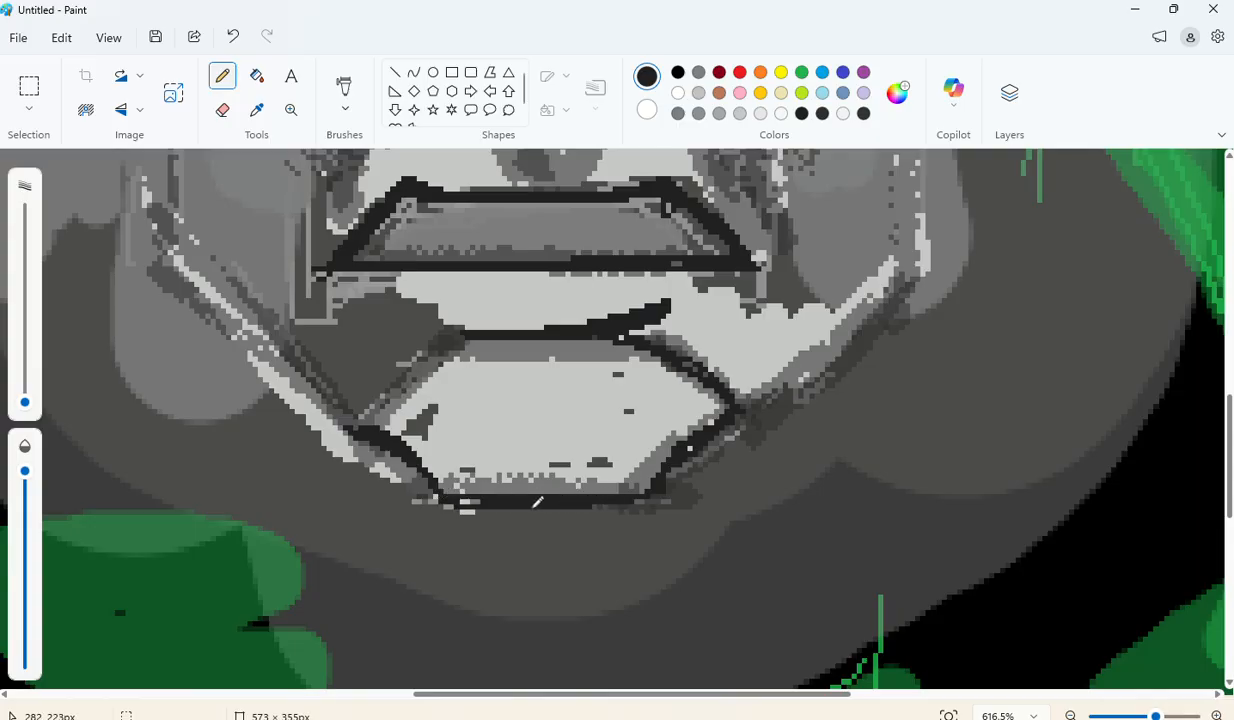
drag(648, 489, 693, 447)
Step: Draw near-black pencil lines along the right and left jaw edges, from the chin corners up to the cheeks
scroll(757, 396, up, 2)
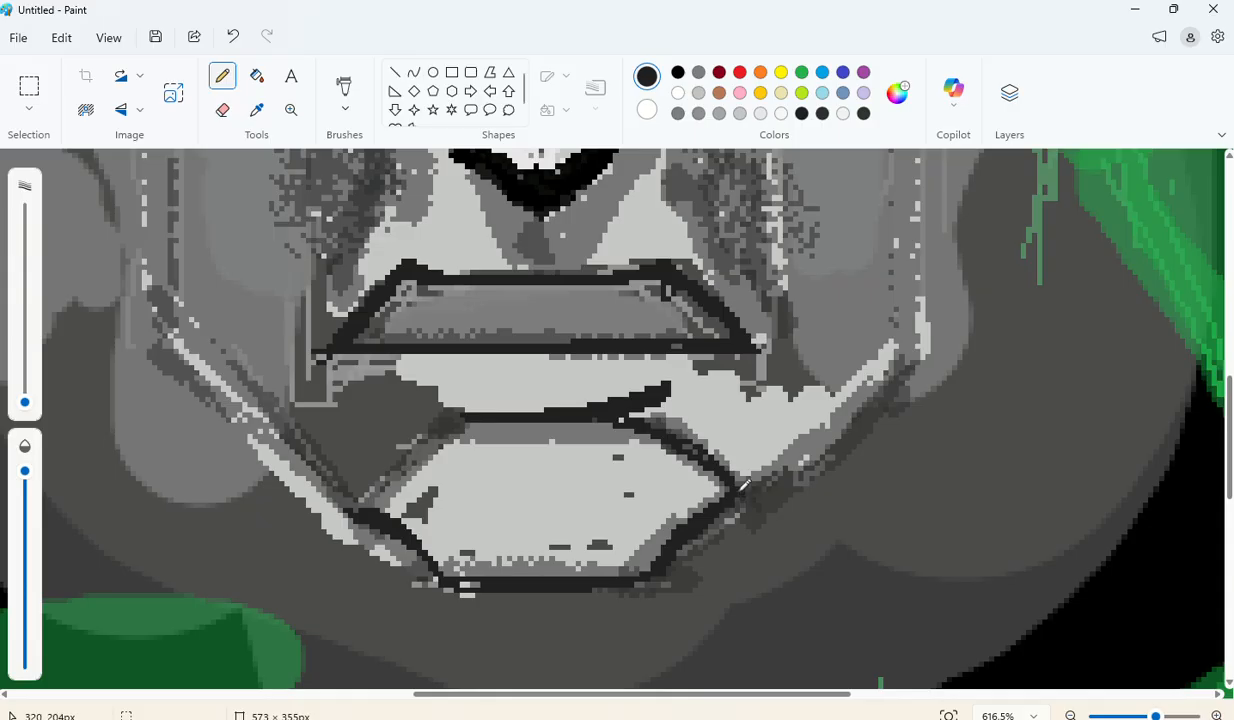
mouse_move(730, 480)
mouse_down()
mouse_move(855, 391)
mouse_move(876, 340)
mouse_up()
scroll(190, 433, up, 2)
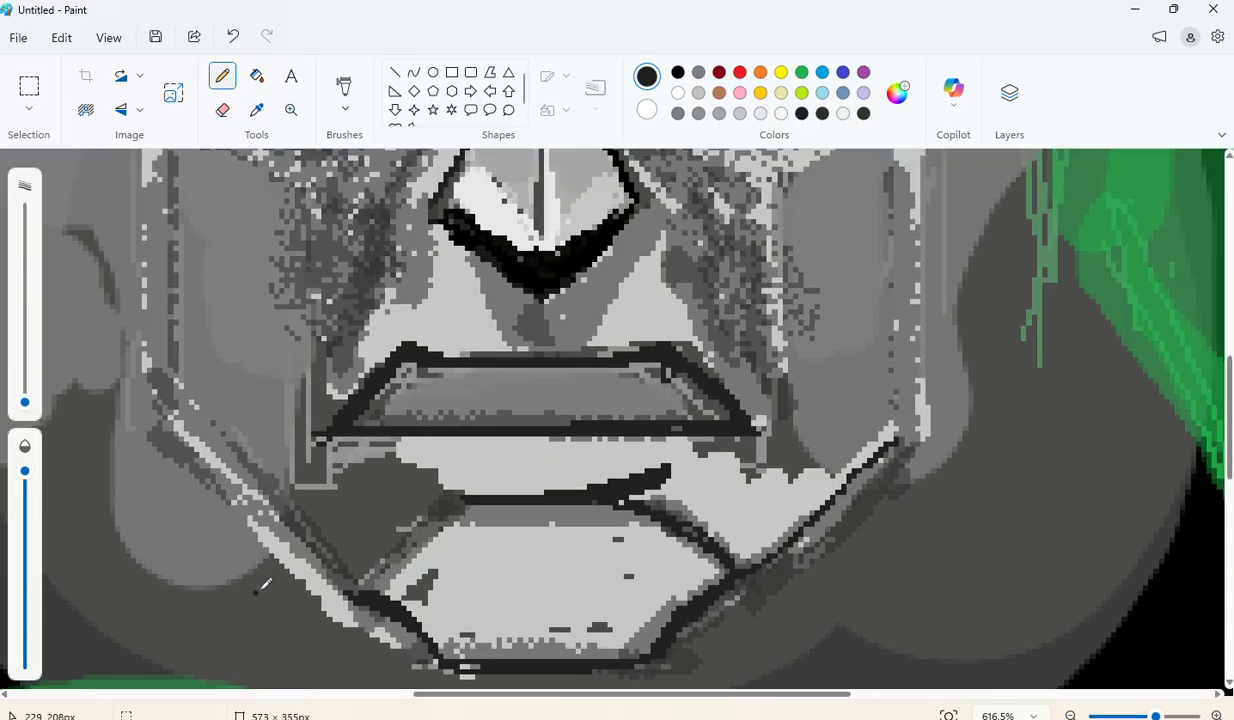
mouse_move(157, 408)
mouse_down()
mouse_move(256, 473)
mouse_move(329, 547)
mouse_move(355, 602)
mouse_move(298, 520)
mouse_move(153, 404)
mouse_up()
mouse_move(735, 548)
mouse_down()
mouse_move(848, 440)
mouse_move(908, 422)
mouse_move(710, 555)
mouse_up()
Step: Extend the near-black line above the chin plate toward the left and outline the plate's upper left side
scroll(620, 560, up, 2)
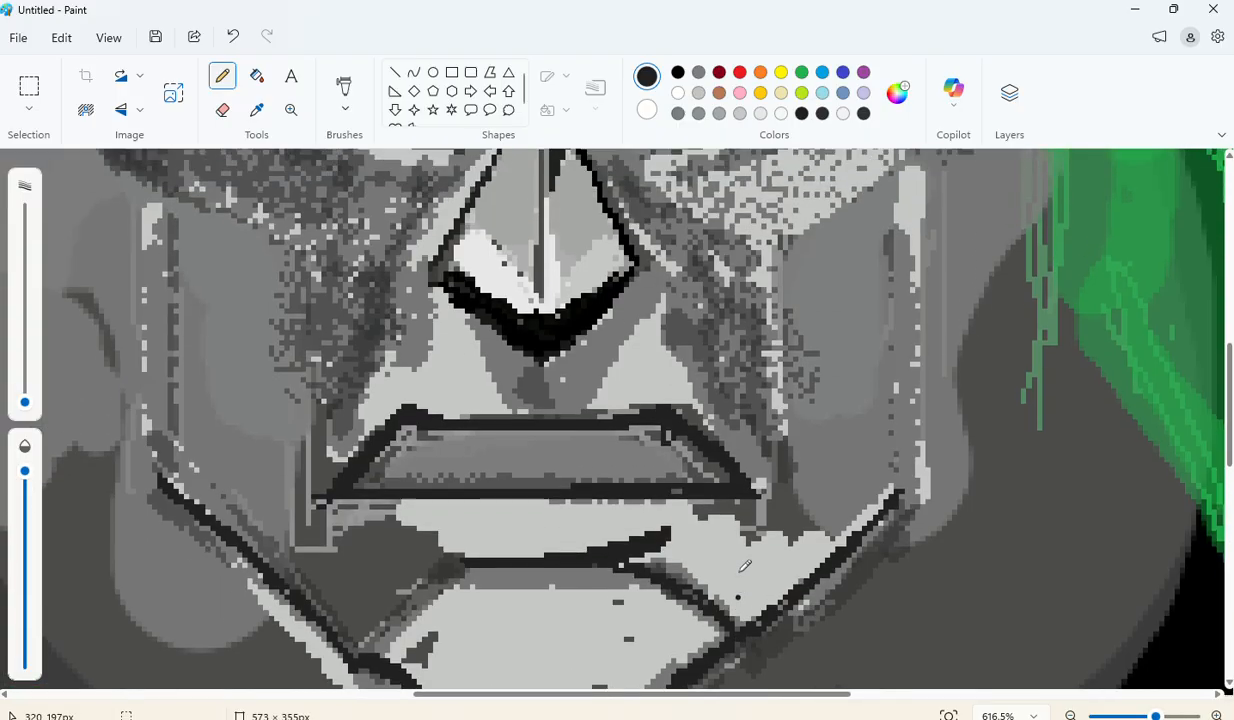
scroll(478, 574, down, 2)
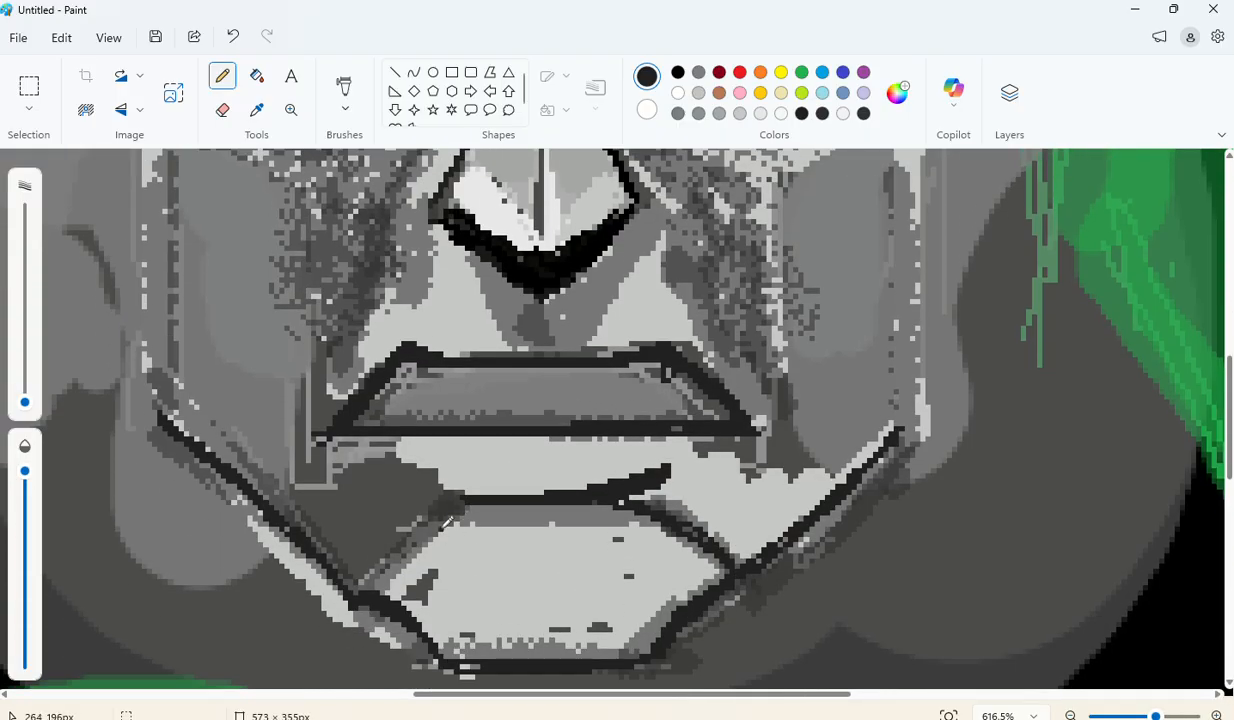
drag(455, 483, 555, 490)
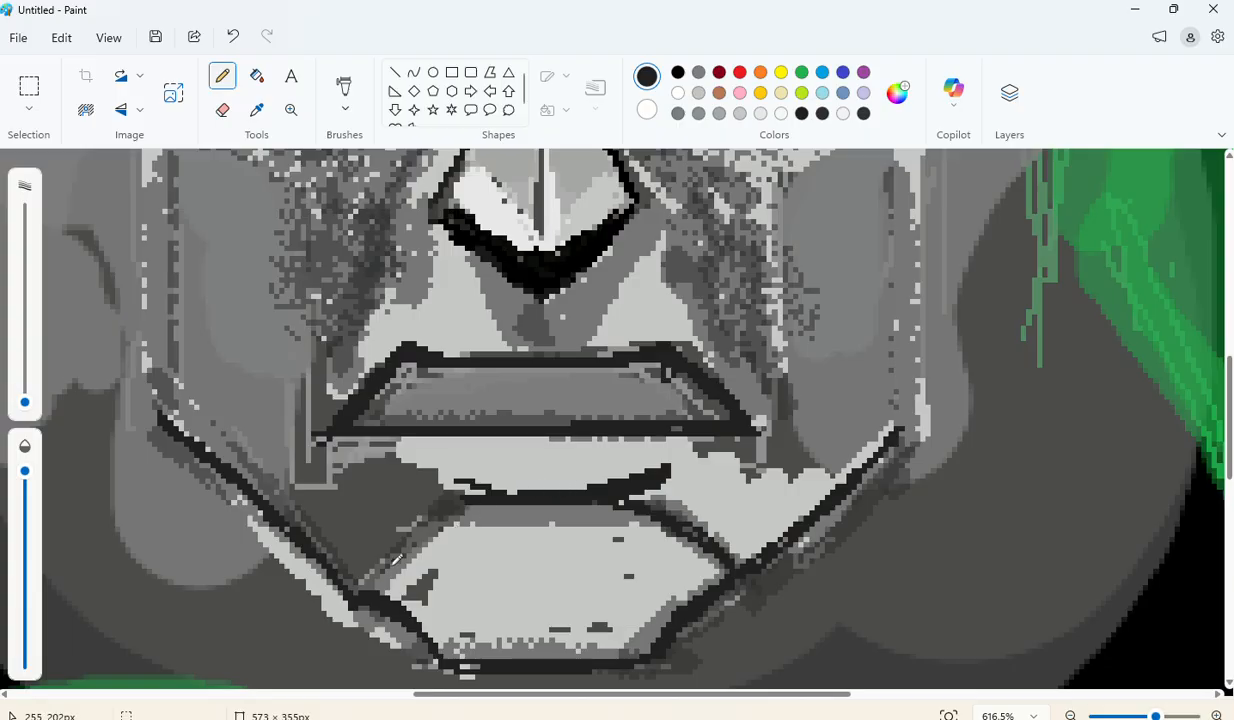
drag(368, 586, 443, 519)
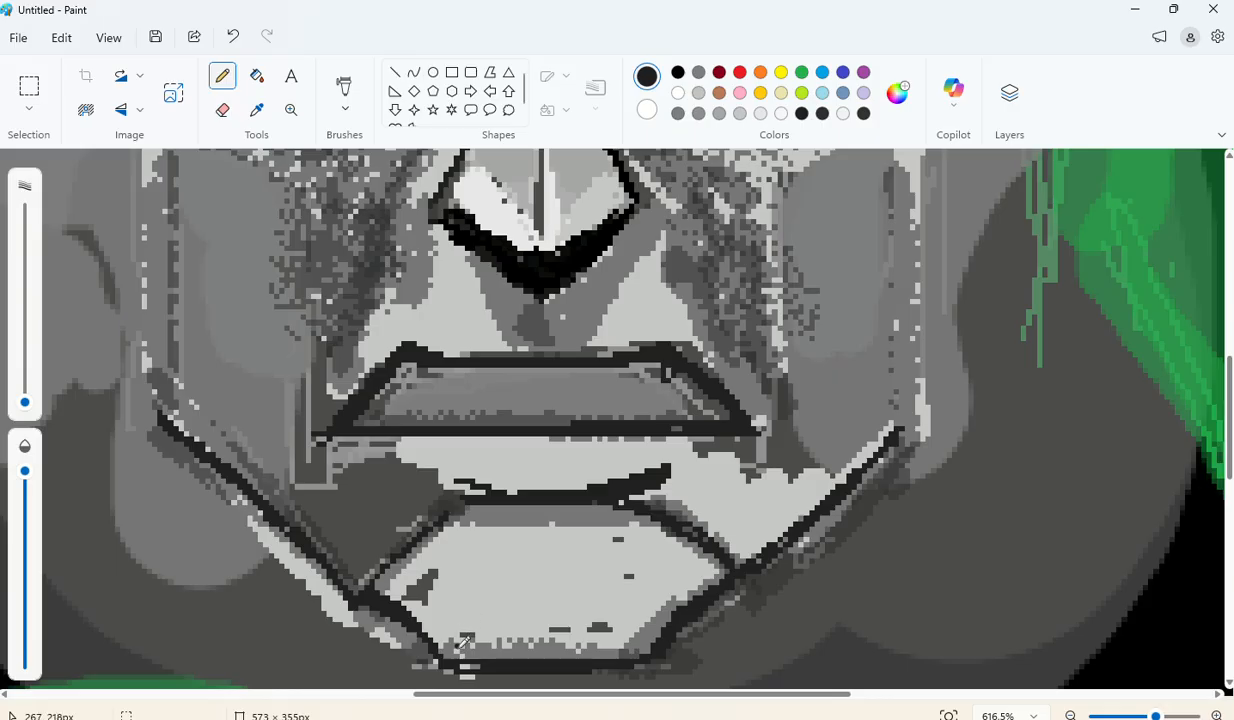
Step: Draw a small near-black trapezoid outline in pencil along the bottom edge of the chin plate
drag(452, 641, 462, 618)
key(ctrl+z)
mouse_move(482, 608)
mouse_down()
mouse_move(613, 607)
mouse_move(630, 630)
mouse_up()
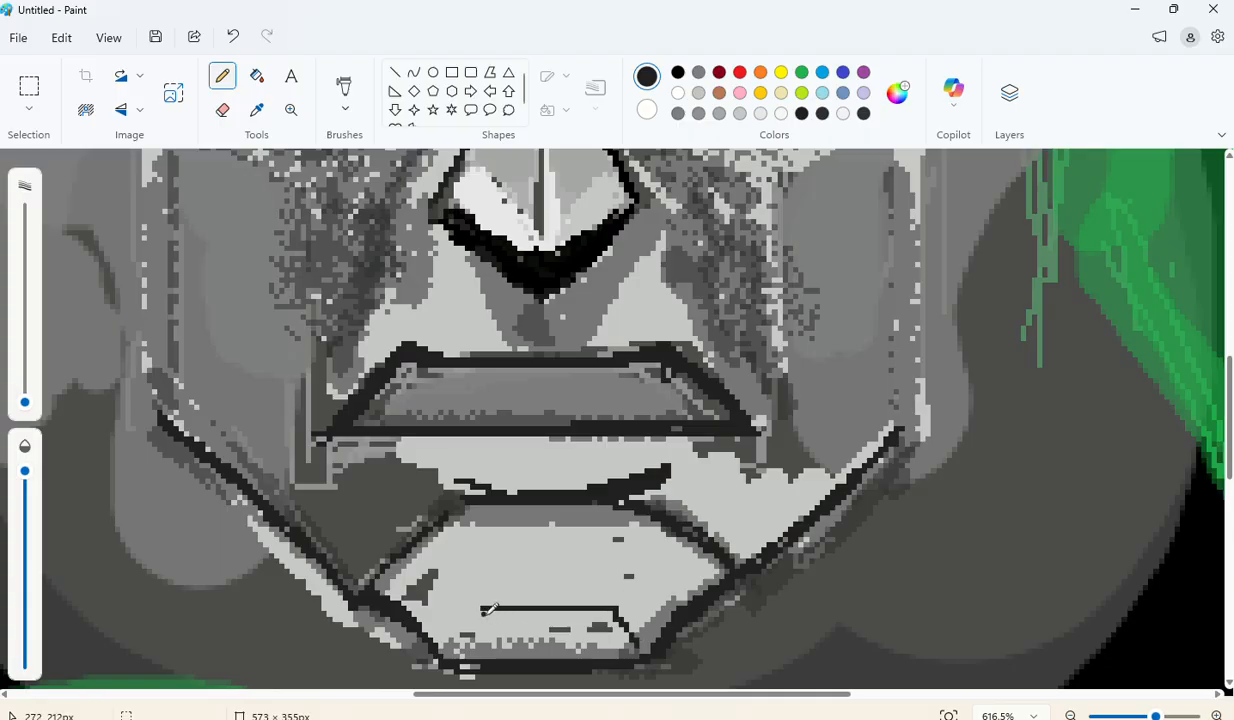
drag(476, 608, 460, 647)
scroll(650, 514, down, 3)
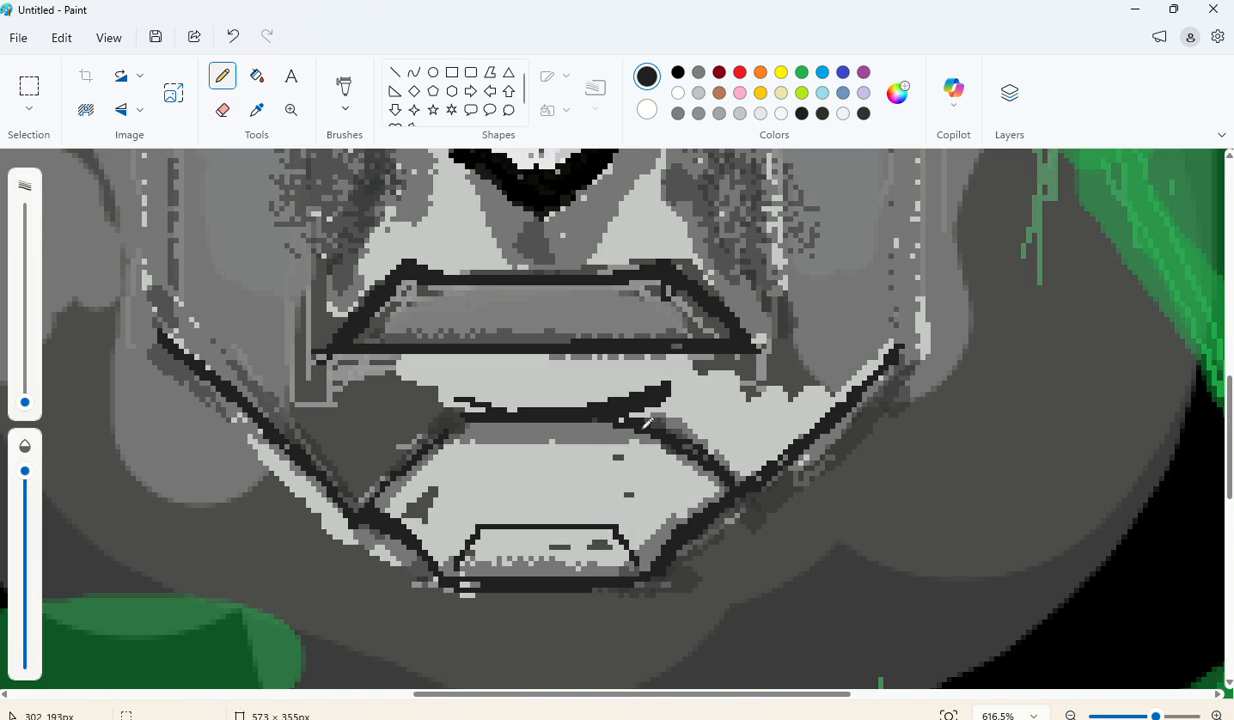
Step: Pencil a short near-black line down from the chin plate's upper right corner and thicken the plate's upper left side
drag(632, 436, 637, 504)
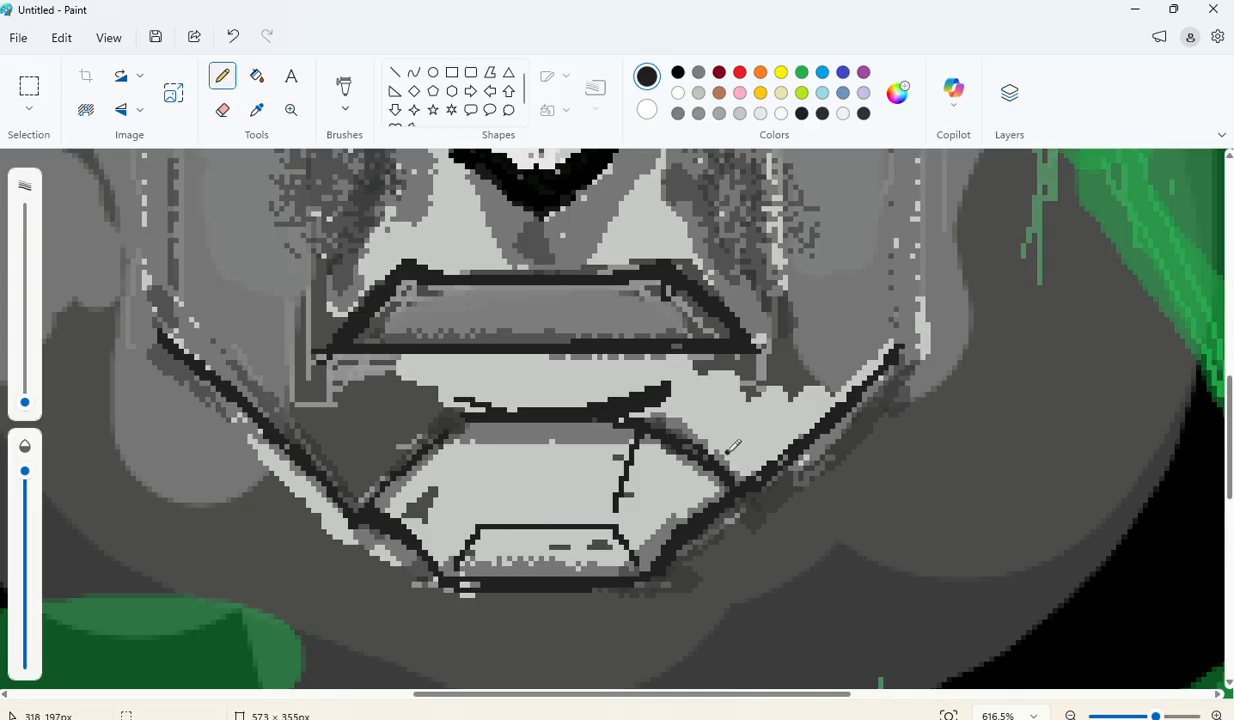
scroll(705, 432, down, 5)
scroll(746, 512, up, 5)
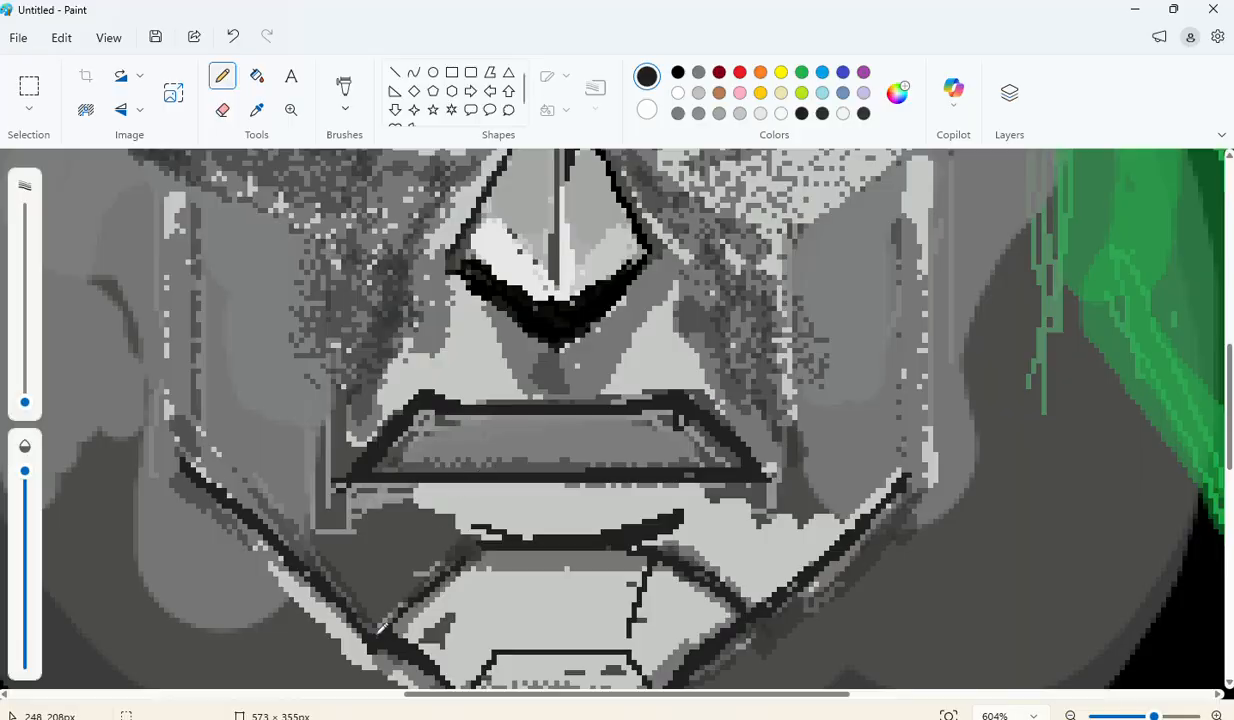
mouse_move(374, 604)
mouse_down()
mouse_move(391, 622)
mouse_move(381, 616)
mouse_move(401, 608)
mouse_up()
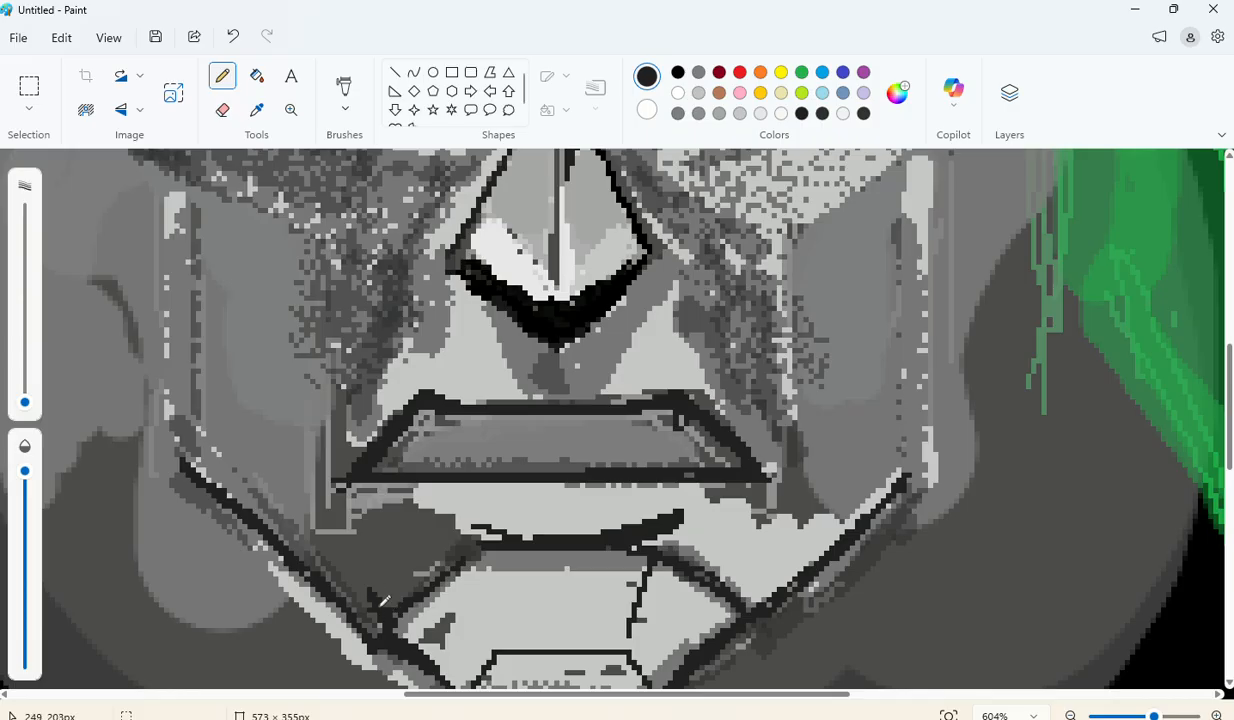
key(ctrl+z)
drag(447, 570, 469, 550)
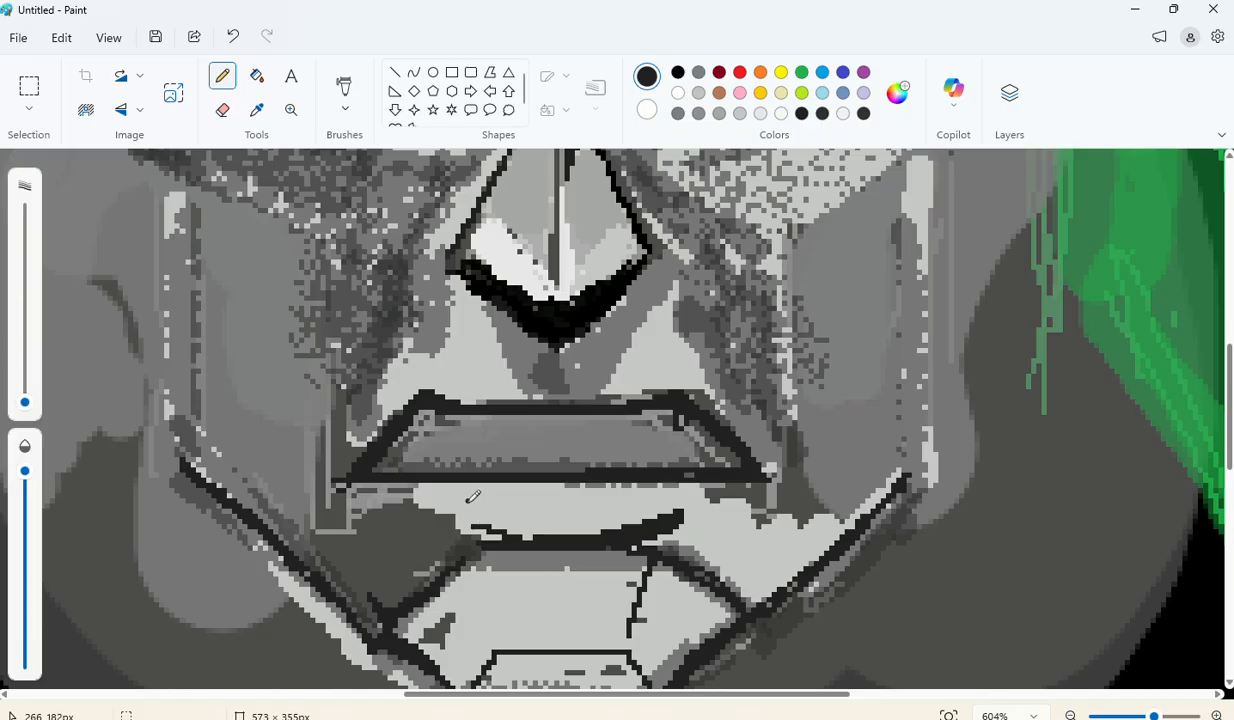
drag(463, 505, 496, 506)
key(ctrl+z)
click(740, 113)
drag(463, 505, 491, 507)
key(ctrl+z)
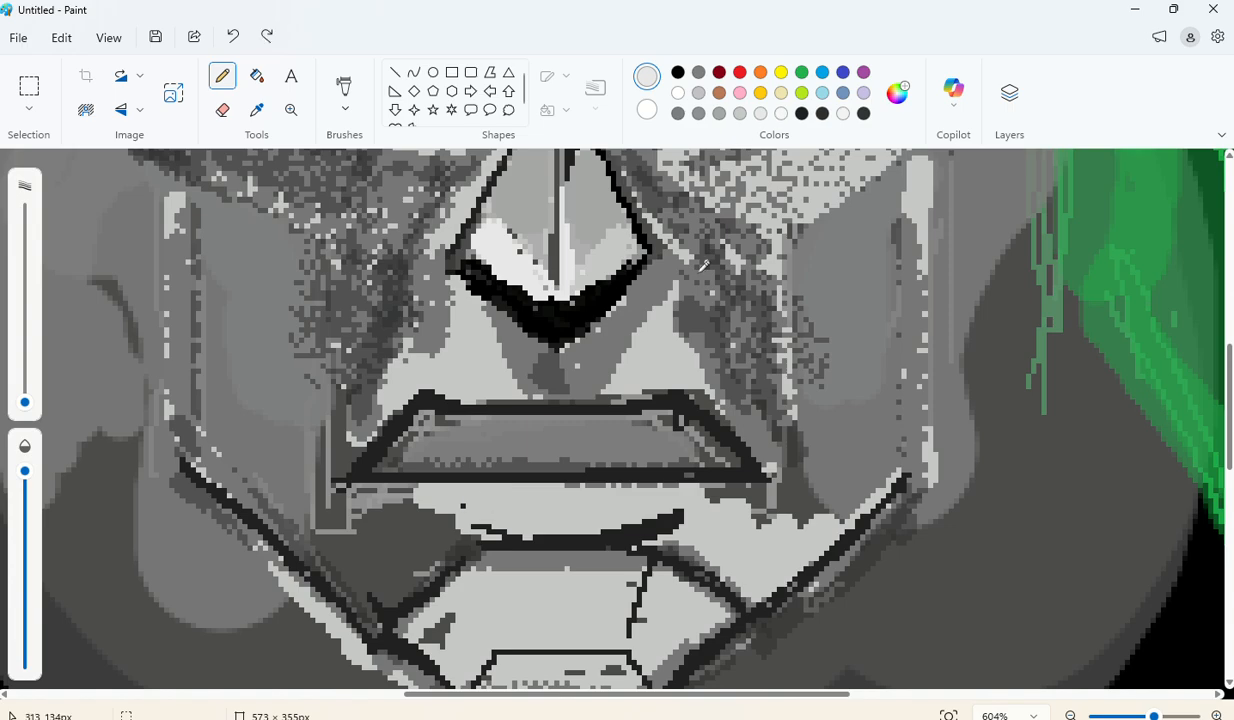
click(463, 505)
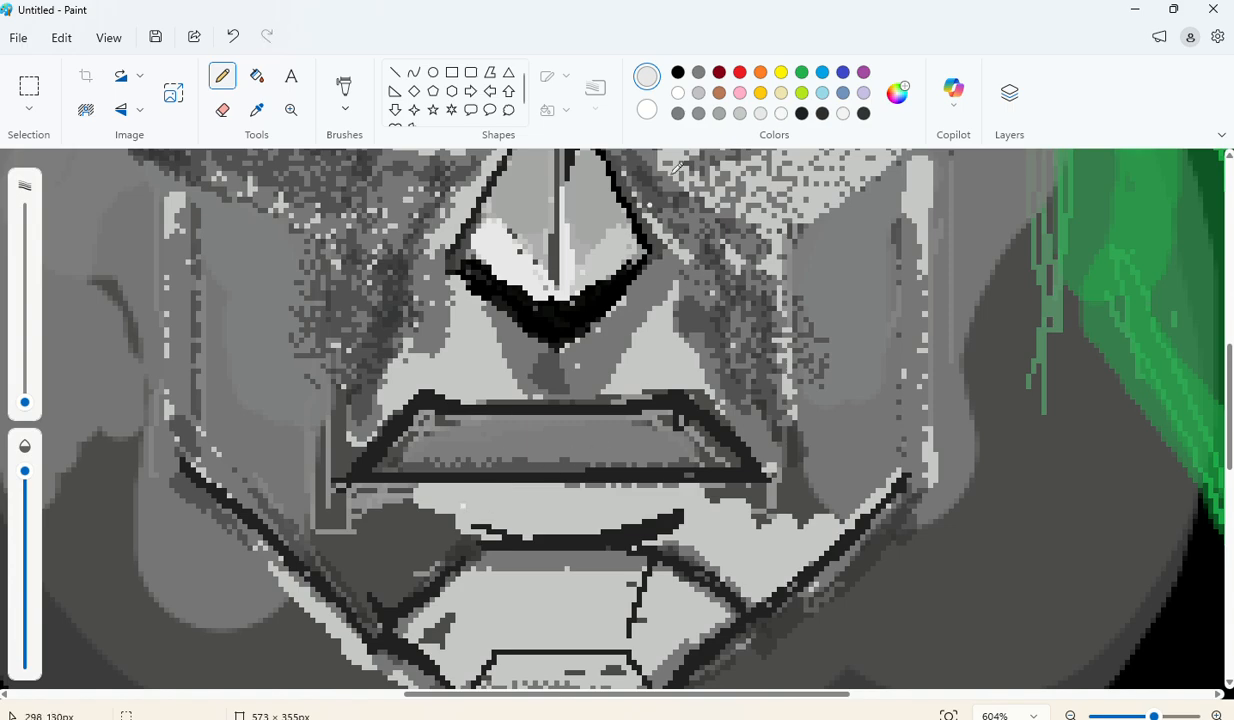
click(720, 114)
Step: Pencil an off-white highlight just below the mouth slot, filled thicker toward its middle
scroll(465, 520, up, 1)
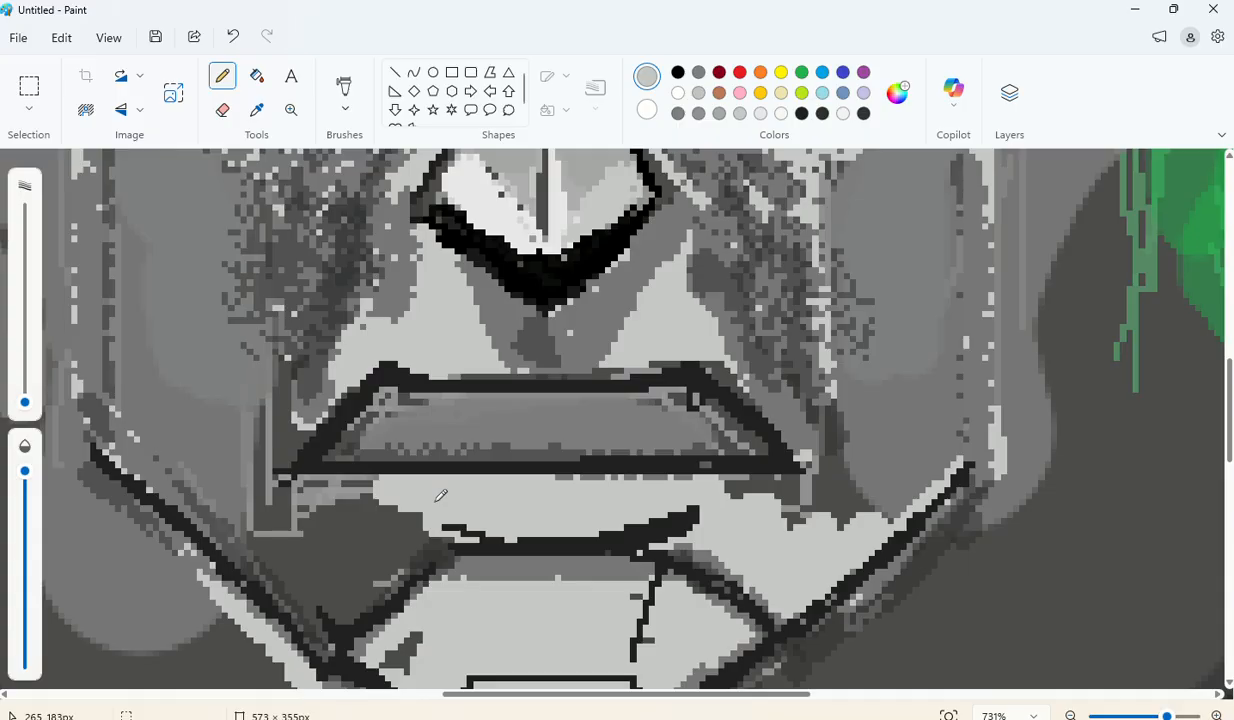
click(760, 113)
drag(396, 483, 660, 474)
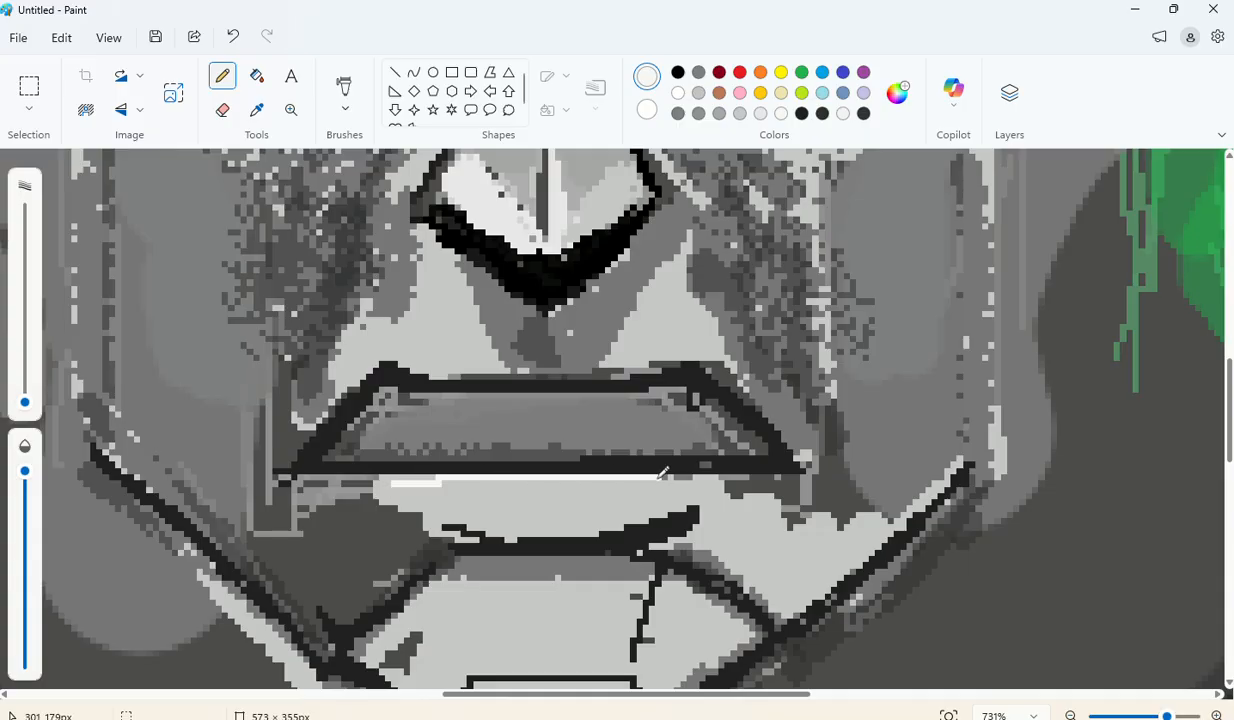
drag(392, 480, 634, 478)
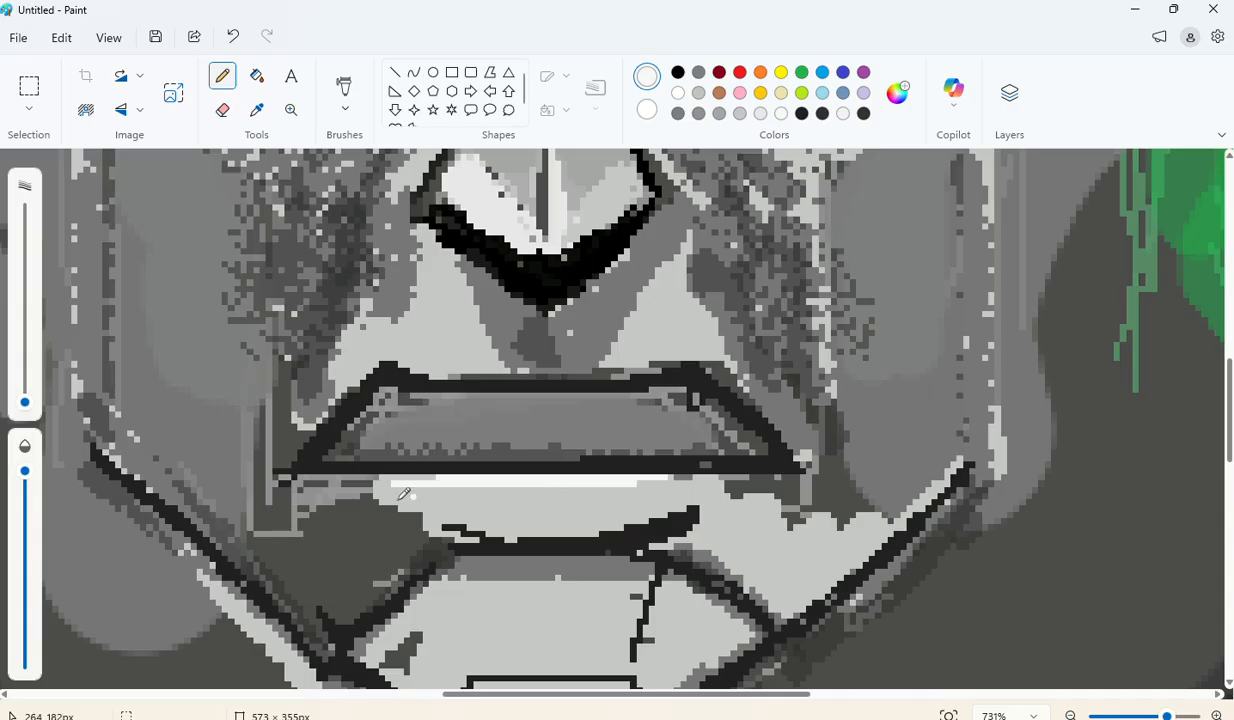
mouse_move(383, 498)
mouse_down()
mouse_move(460, 490)
mouse_move(451, 483)
mouse_move(609, 488)
mouse_up()
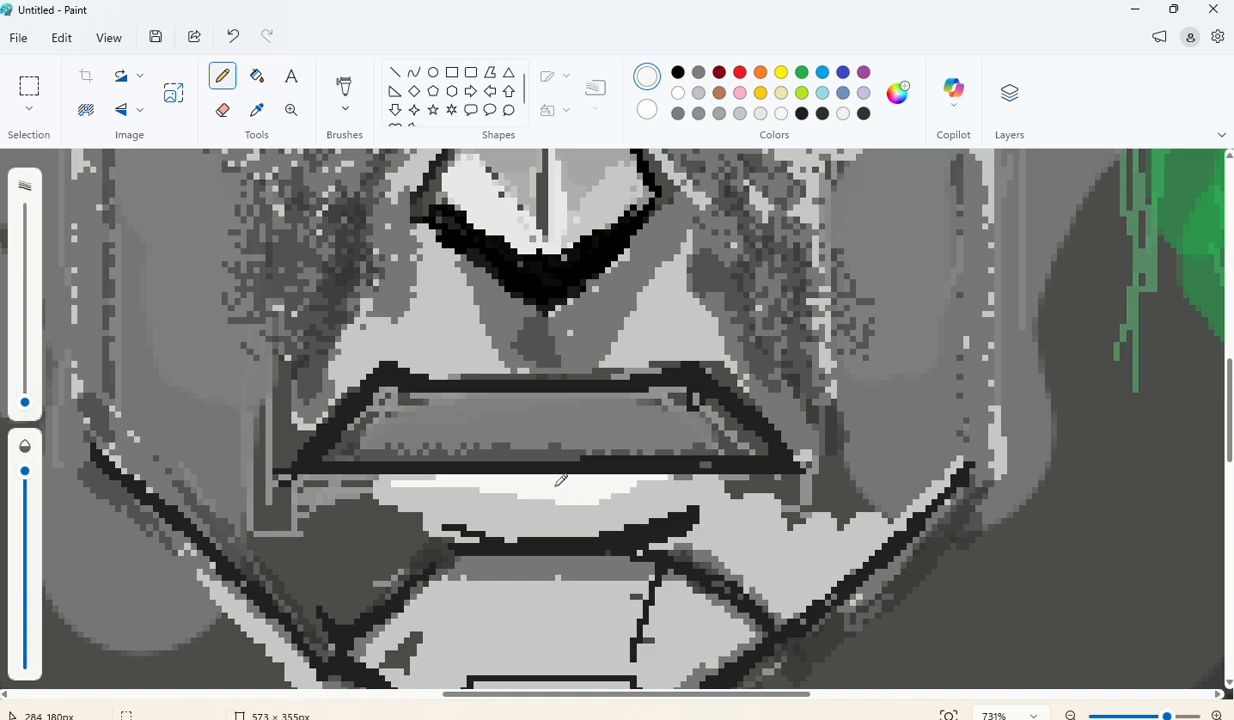
drag(598, 502, 655, 477)
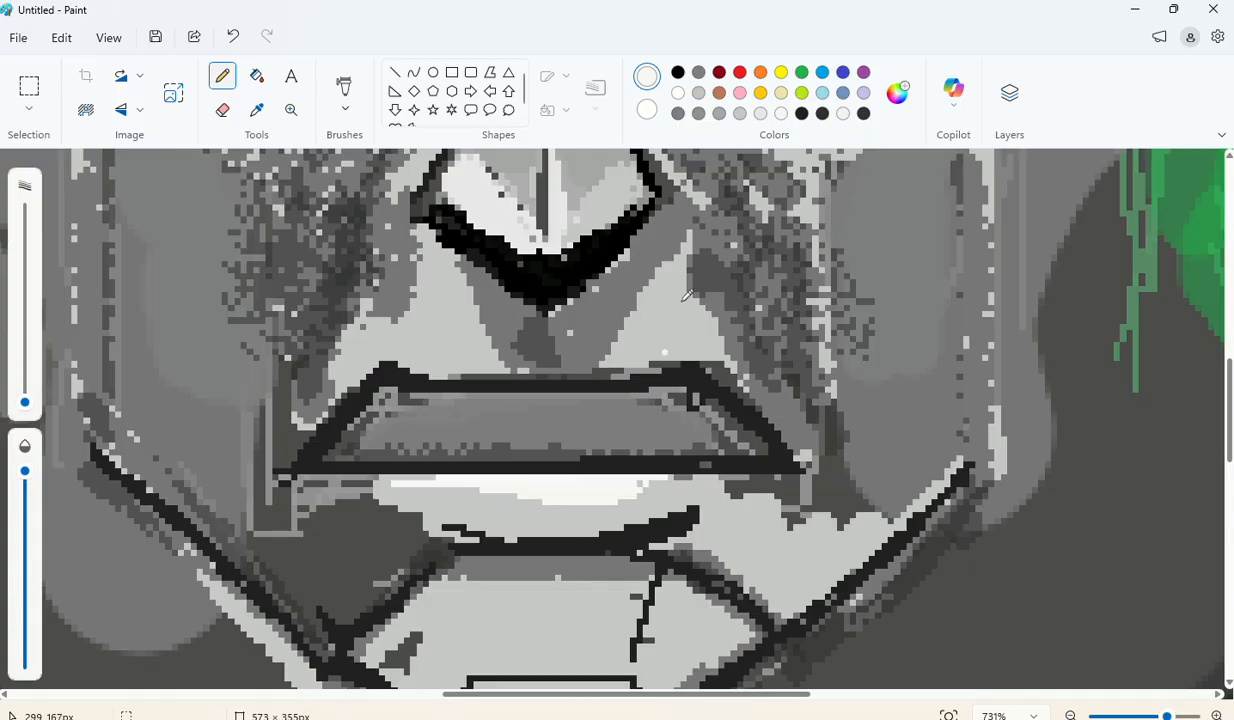
Step: Thicken the near-black line above the chin plate and extend its right end upward
click(803, 114)
drag(500, 530, 623, 527)
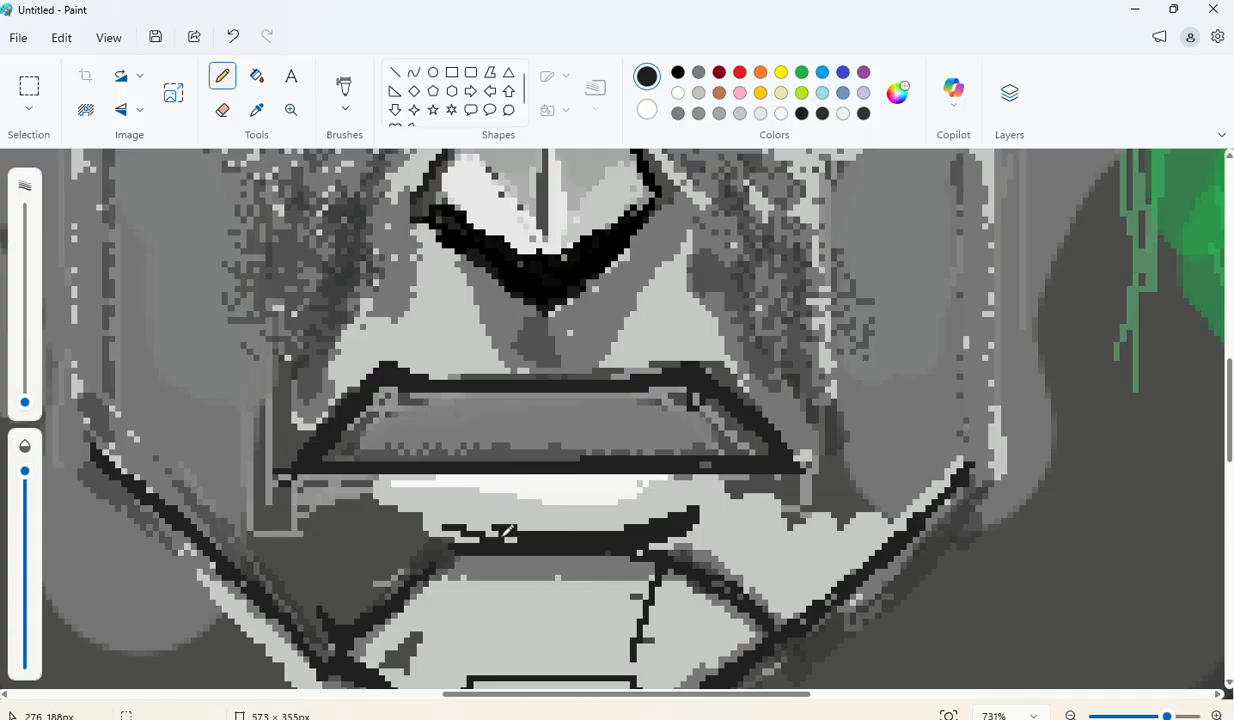
mouse_move(518, 532)
mouse_down()
mouse_move(652, 522)
mouse_move(612, 548)
mouse_move(708, 500)
mouse_up()
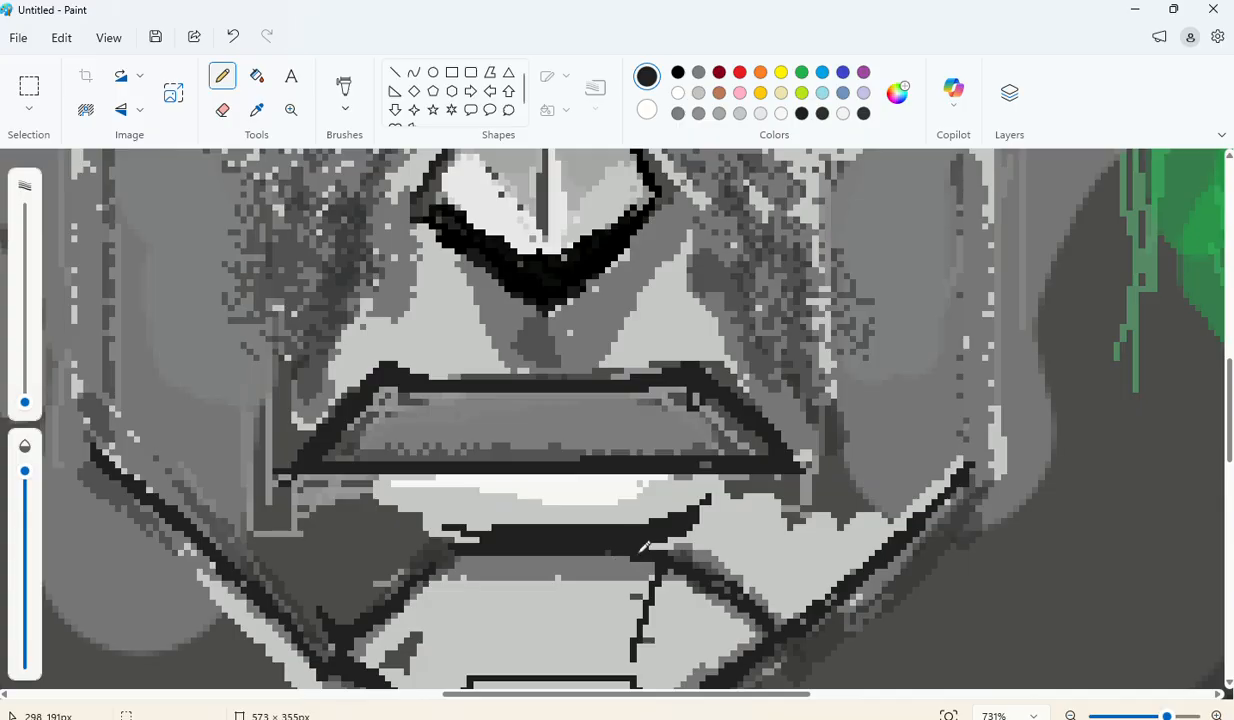
Step: Go over the chin plate's top edge, upper right corner and upper left side with pure black pencil lines
click(678, 72)
mouse_move(637, 545)
mouse_down()
mouse_move(688, 568)
mouse_move(615, 532)
mouse_up()
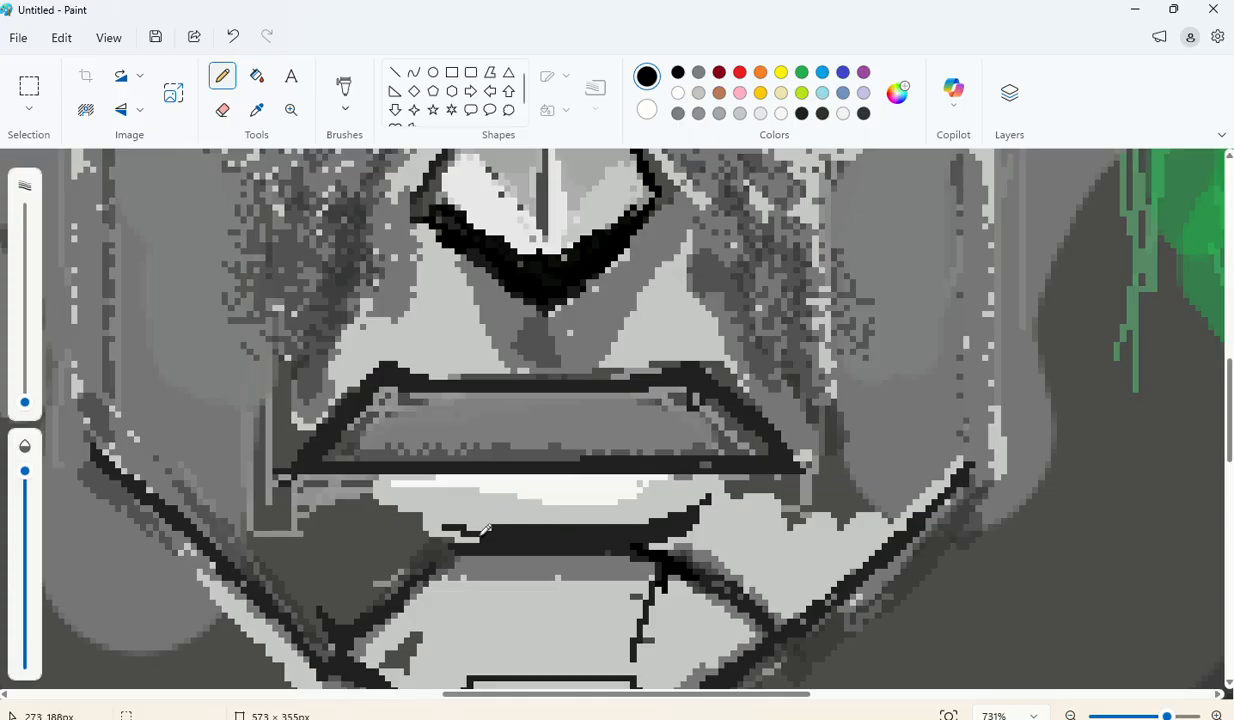
mouse_move(485, 528)
mouse_down()
mouse_move(620, 542)
mouse_move(697, 504)
mouse_move(620, 532)
mouse_move(489, 544)
mouse_move(550, 533)
mouse_move(602, 540)
mouse_move(541, 541)
mouse_move(608, 544)
mouse_move(461, 563)
mouse_up()
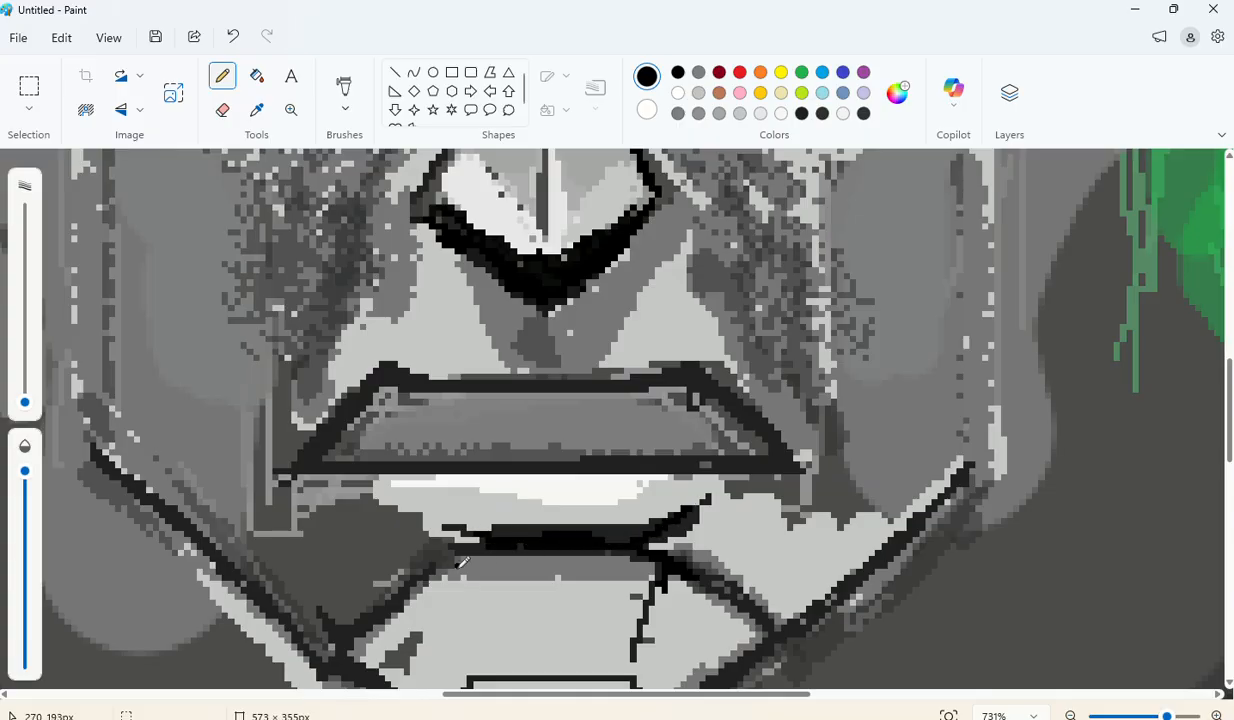
mouse_move(330, 618)
mouse_down()
mouse_move(401, 595)
mouse_move(354, 628)
mouse_move(353, 653)
mouse_move(346, 634)
mouse_move(397, 597)
mouse_up()
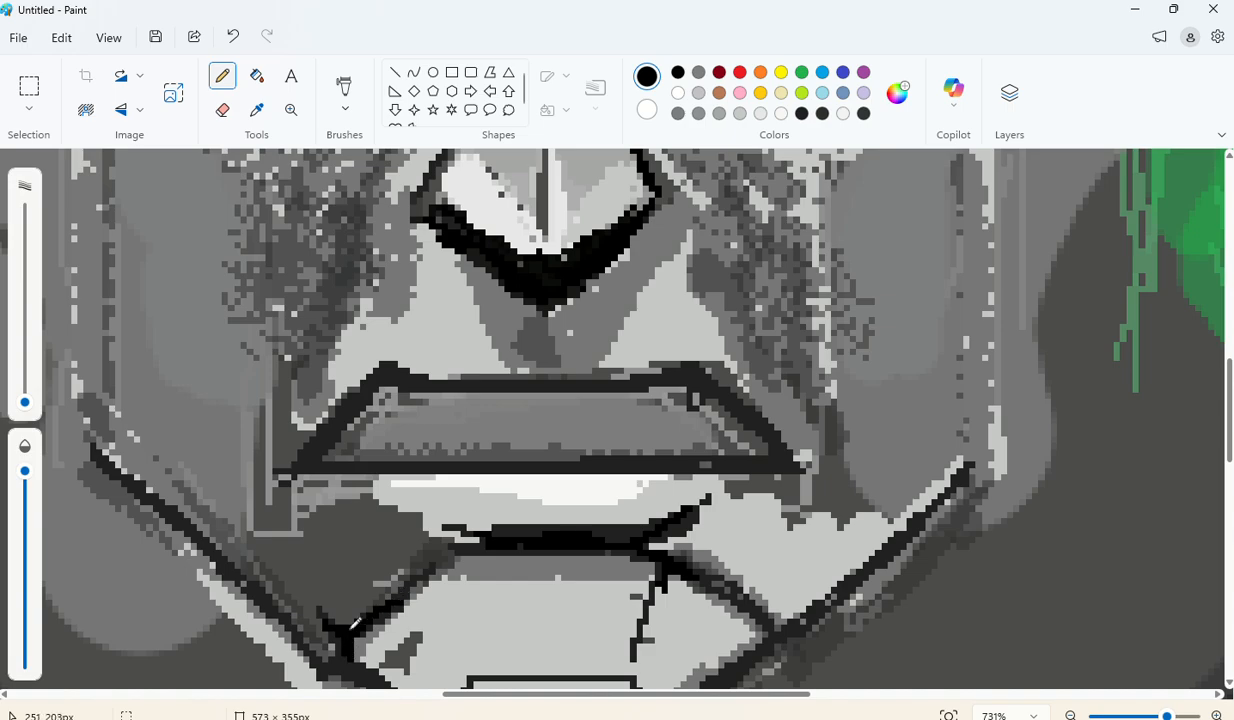
Step: Trace the chin plate's lower slanted sides and bottom edge in black, and darken the short line at its upper right
scroll(352, 625, down, 4)
mouse_move(650, 545)
mouse_down()
mouse_move(699, 520)
mouse_move(742, 458)
mouse_up()
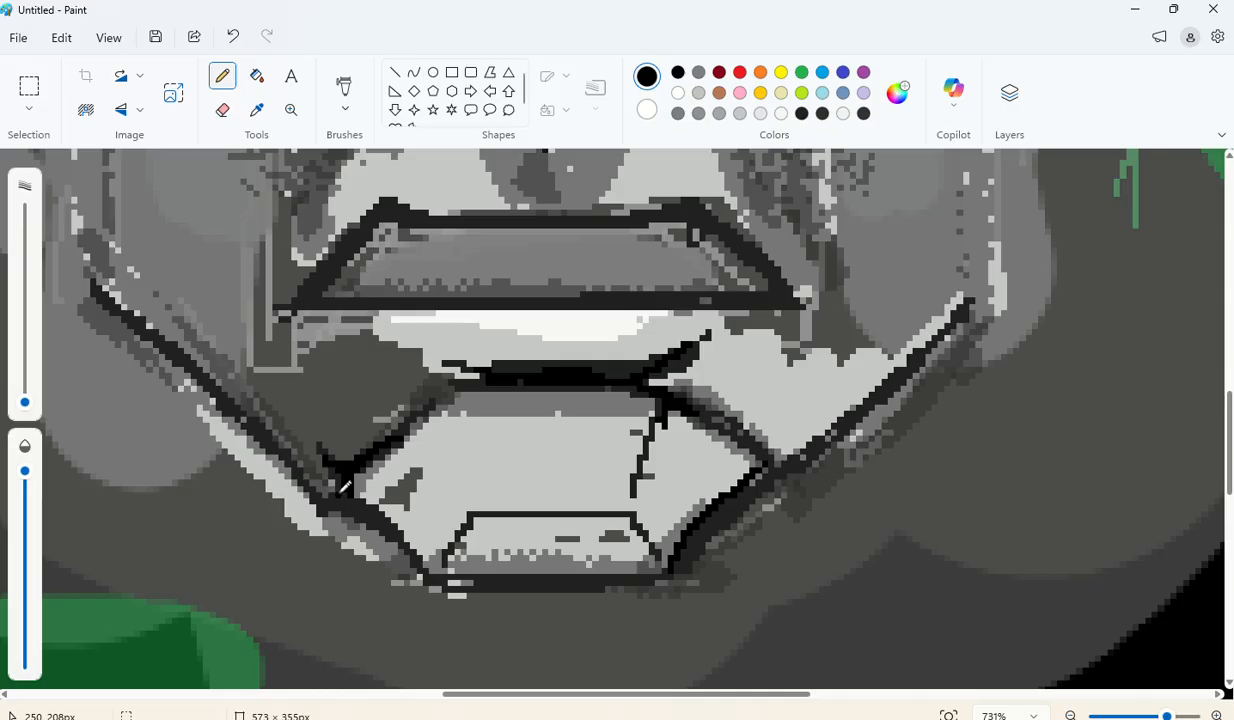
mouse_move(327, 463)
mouse_down()
mouse_move(384, 517)
mouse_move(429, 578)
mouse_move(453, 565)
mouse_move(439, 586)
mouse_move(670, 570)
mouse_up()
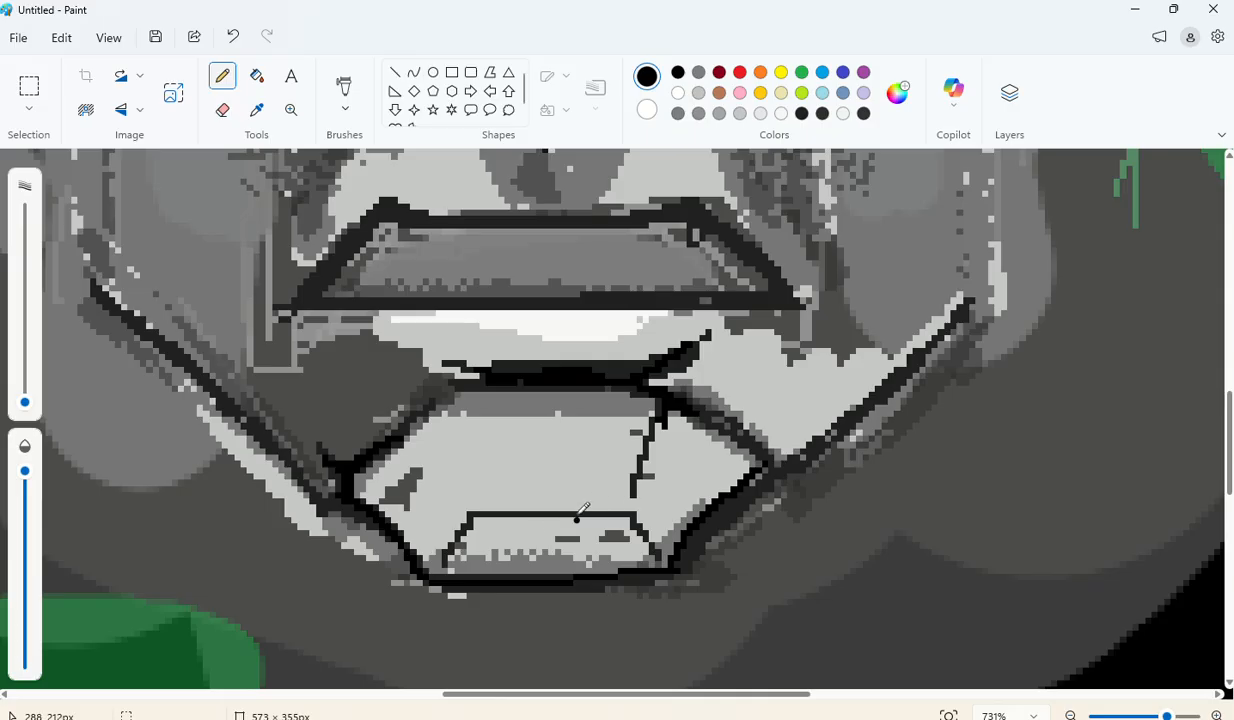
drag(658, 404, 655, 426)
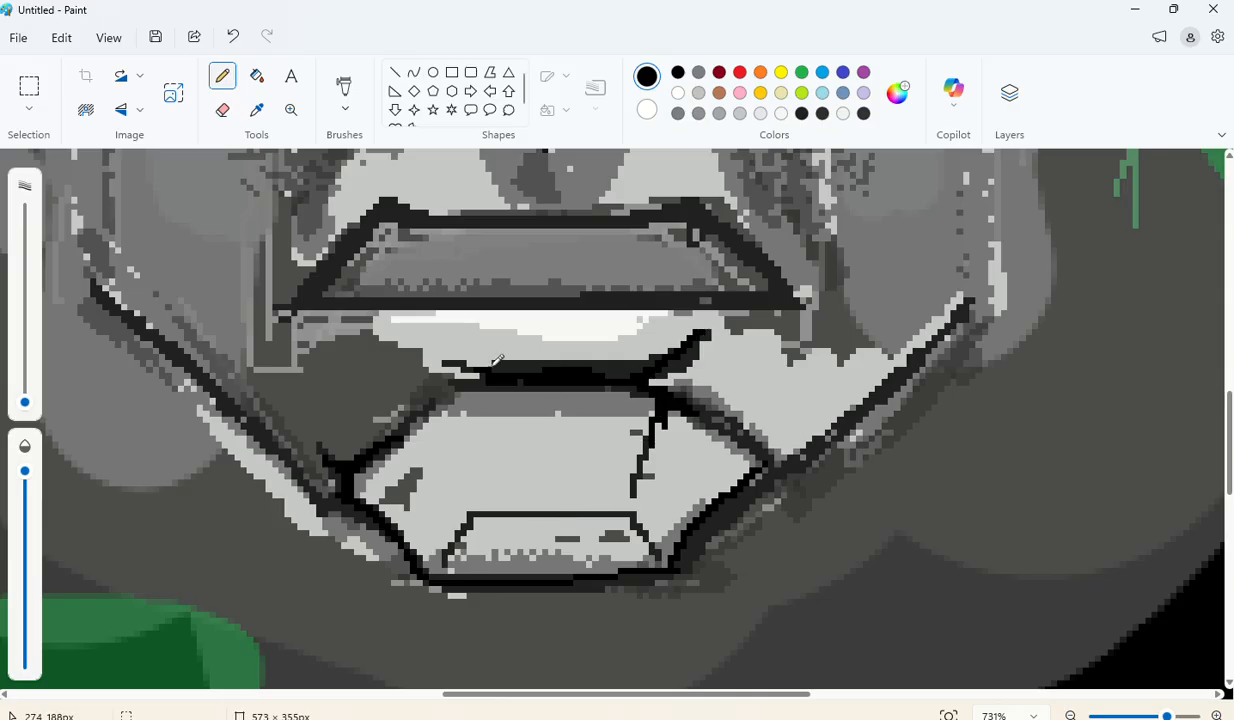
Step: Thicken the lines above and at the upper right of the chin plate in black and retrace the right jaw edge
mouse_move(492, 365)
mouse_down()
mouse_move(624, 362)
mouse_move(607, 369)
mouse_move(625, 375)
mouse_move(669, 355)
mouse_move(608, 363)
mouse_move(707, 329)
mouse_move(653, 377)
mouse_move(706, 399)
mouse_move(763, 446)
mouse_move(673, 398)
mouse_move(771, 460)
mouse_move(827, 436)
mouse_move(952, 306)
mouse_up()
scroll(950, 310, up, 3)
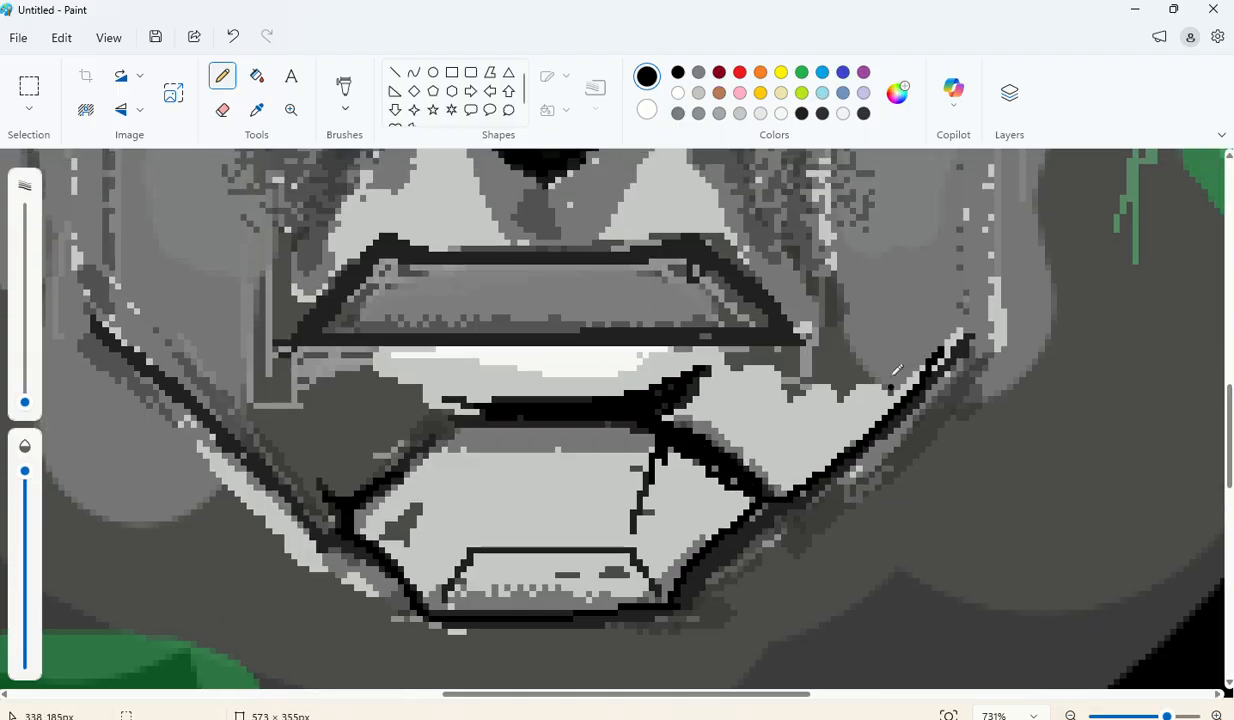
drag(944, 488, 959, 476)
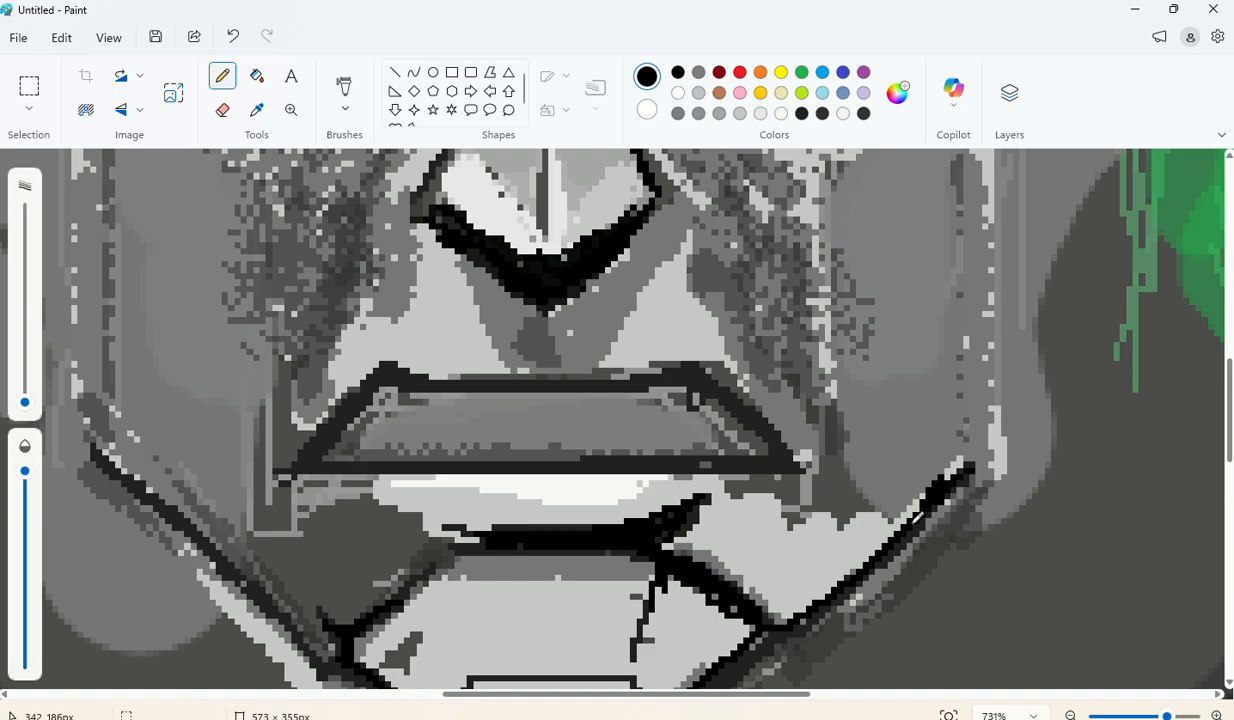
drag(917, 517, 879, 557)
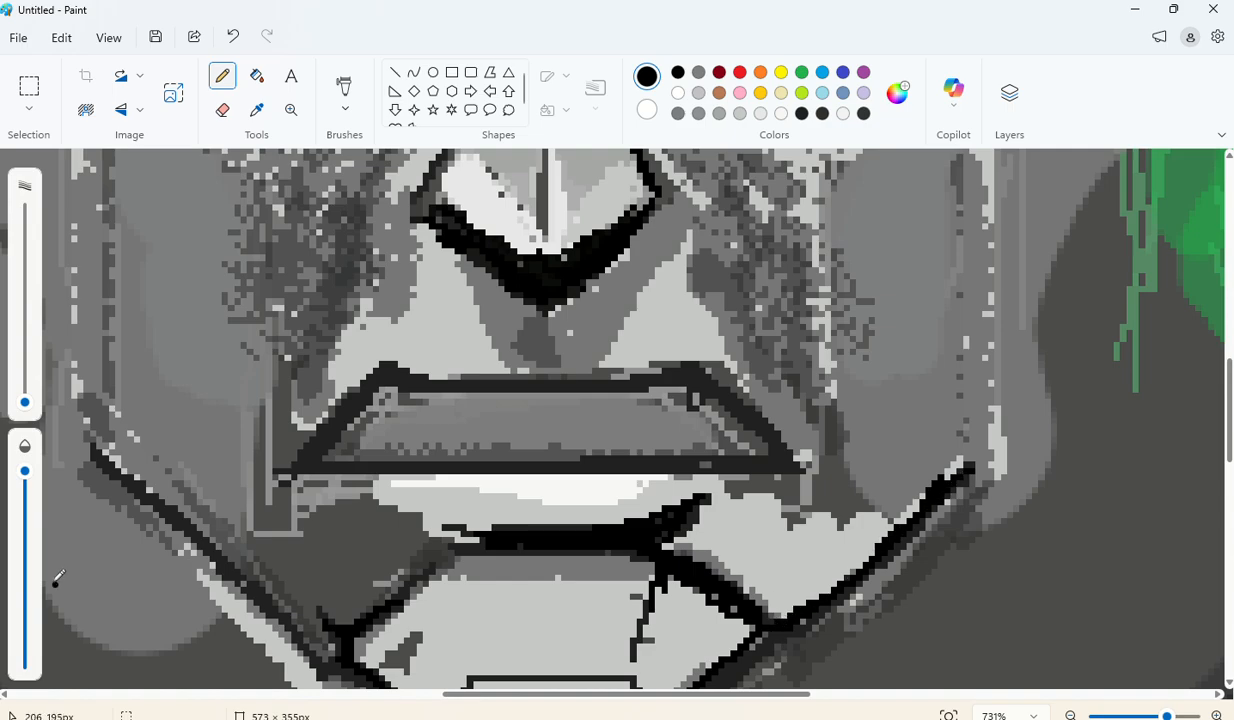
Step: Retrace the left jaw edge in thick black from cheek to chin and darken the chin plate's lower left side
scroll(55, 575, down, 3)
mouse_move(92, 286)
mouse_down()
mouse_move(267, 410)
mouse_move(344, 492)
mouse_up()
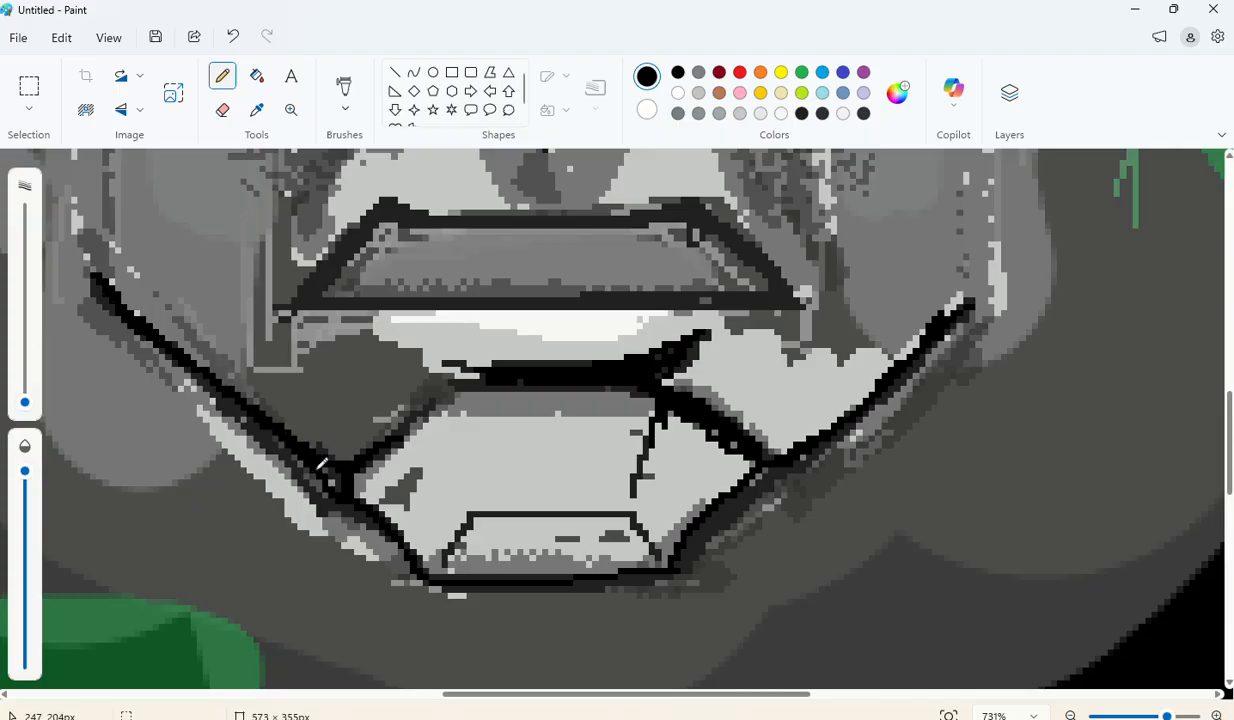
drag(320, 463, 100, 283)
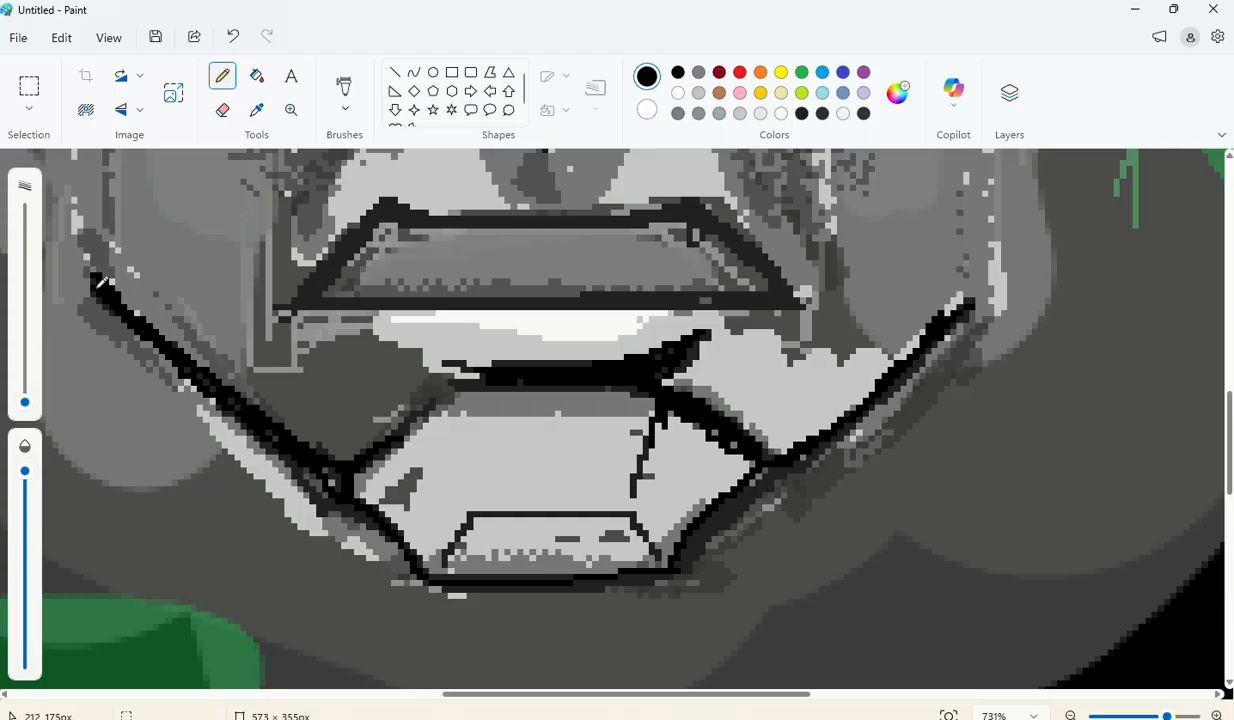
scroll(412, 370, up, 2)
scroll(412, 370, down, 2)
drag(183, 385, 164, 358)
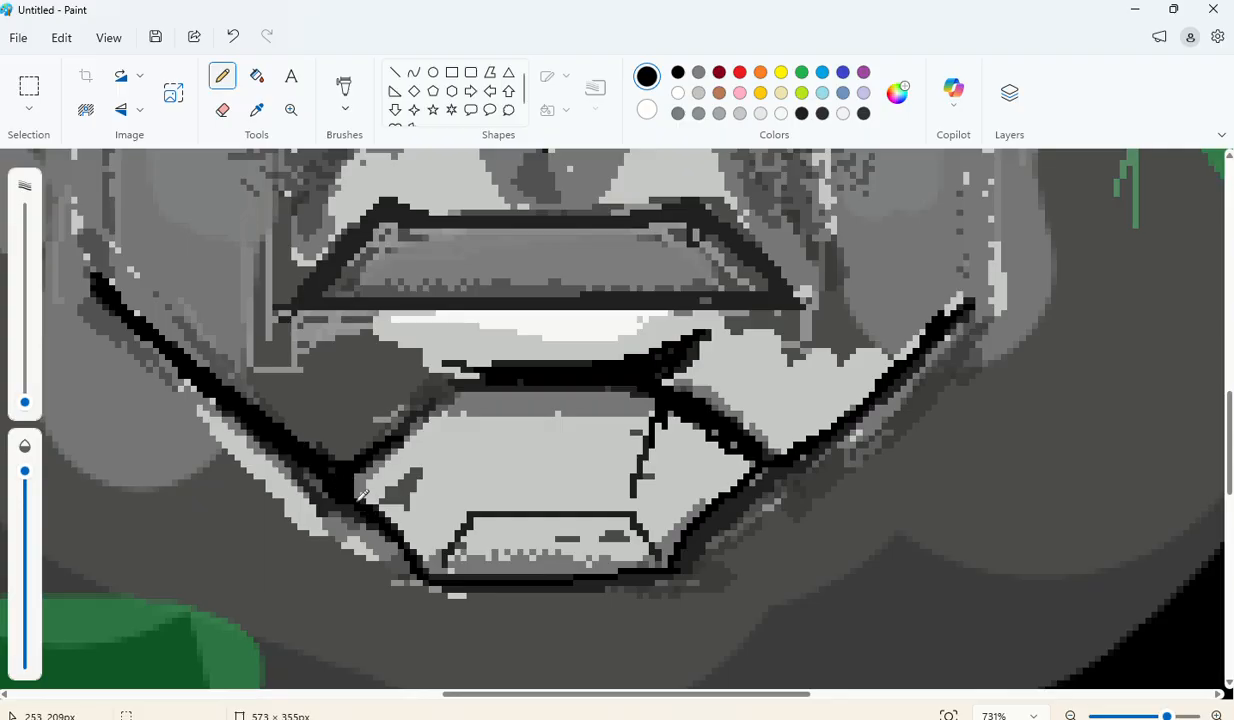
drag(349, 493, 422, 578)
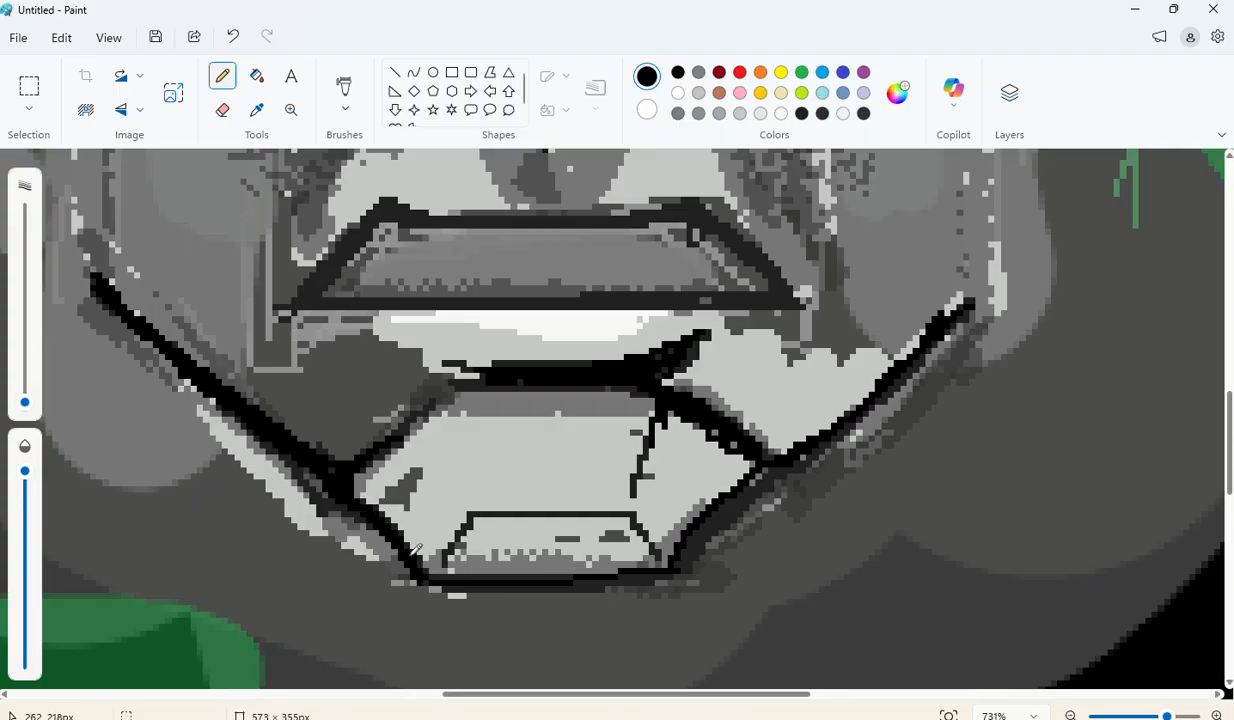
Step: Cover the speckled shading on the left cheek, from below the eye down beside the nose, with thicker medium-gray pencil strokes
scroll(547, 486, up, 5)
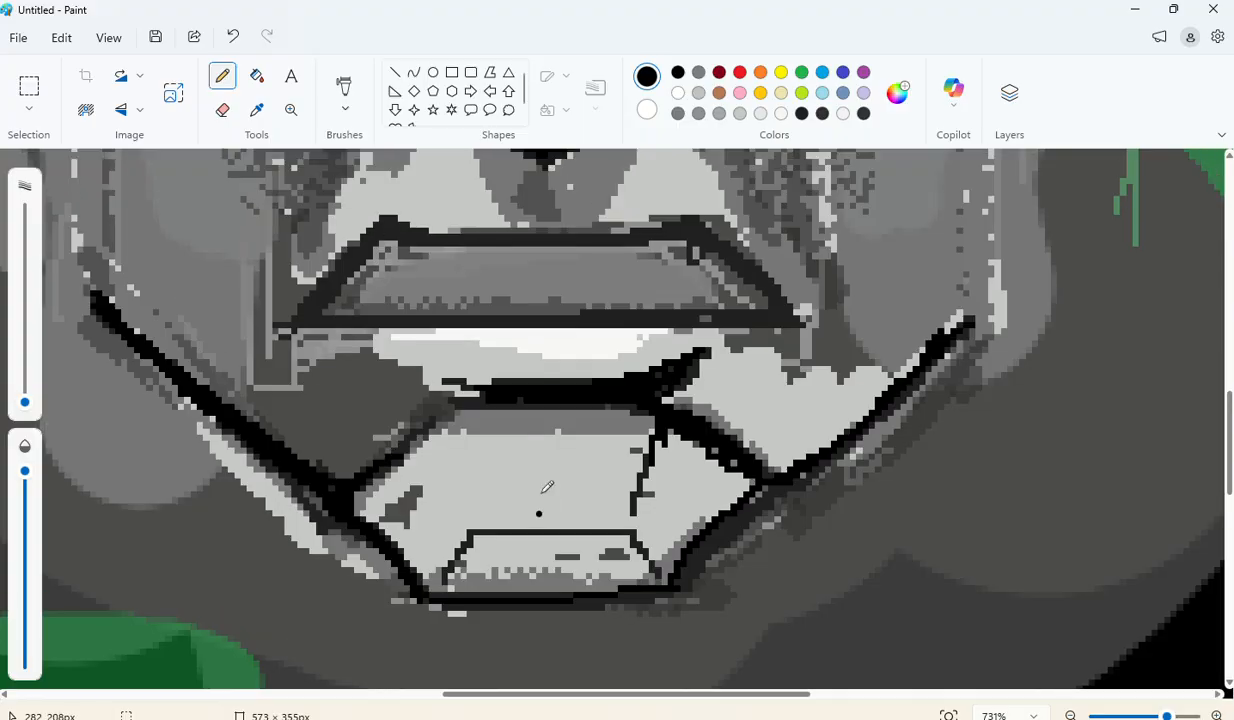
scroll(547, 486, down, 4)
scroll(451, 351, up, 7)
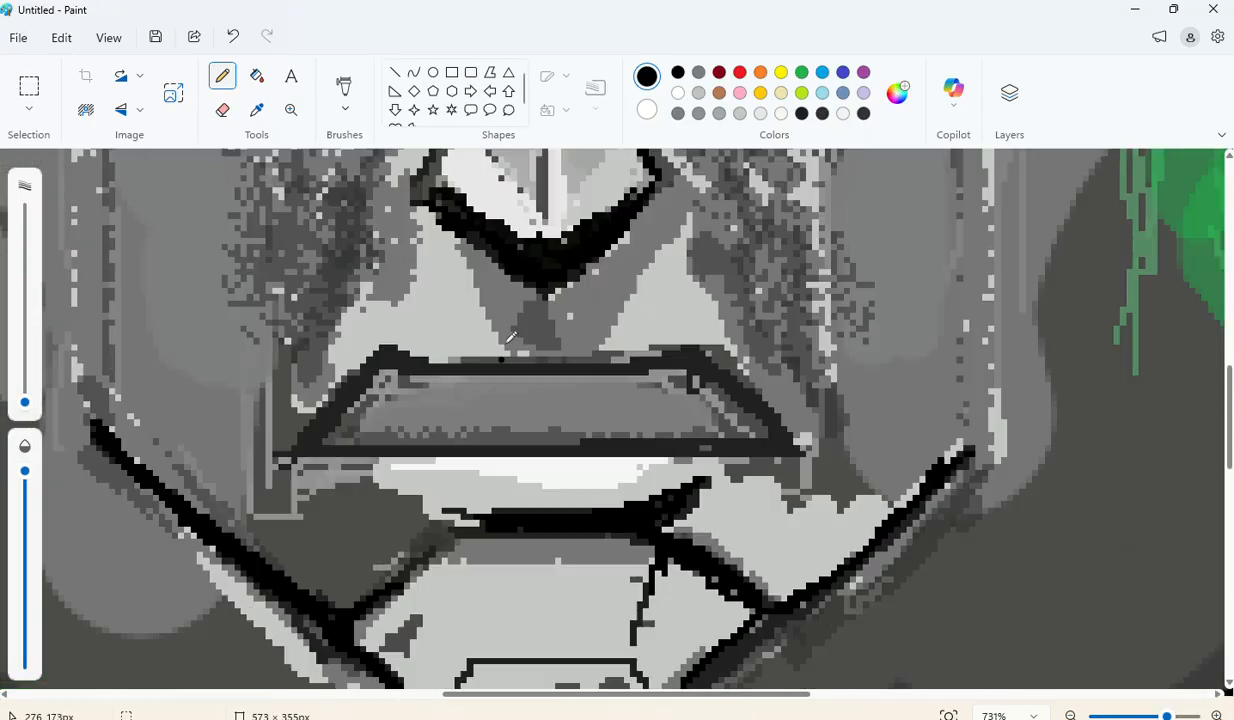
scroll(451, 351, down, 4)
scroll(451, 351, up, 5)
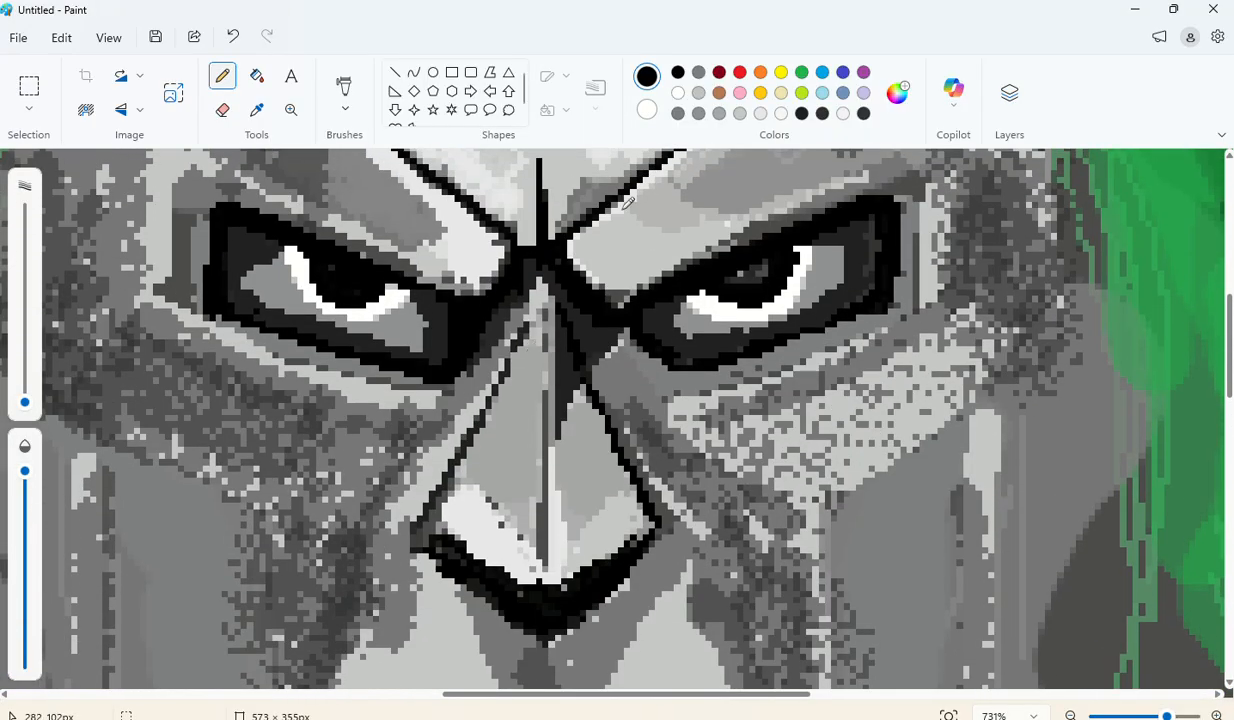
click(721, 116)
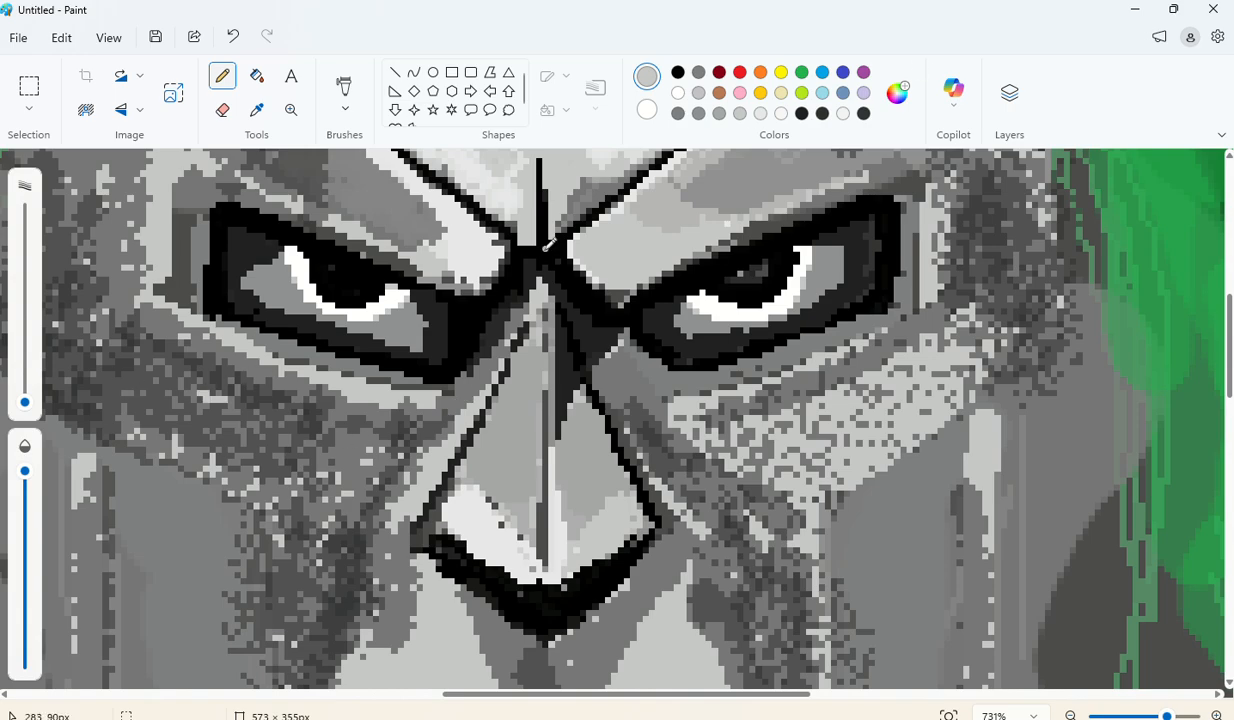
key(ctrl+z)
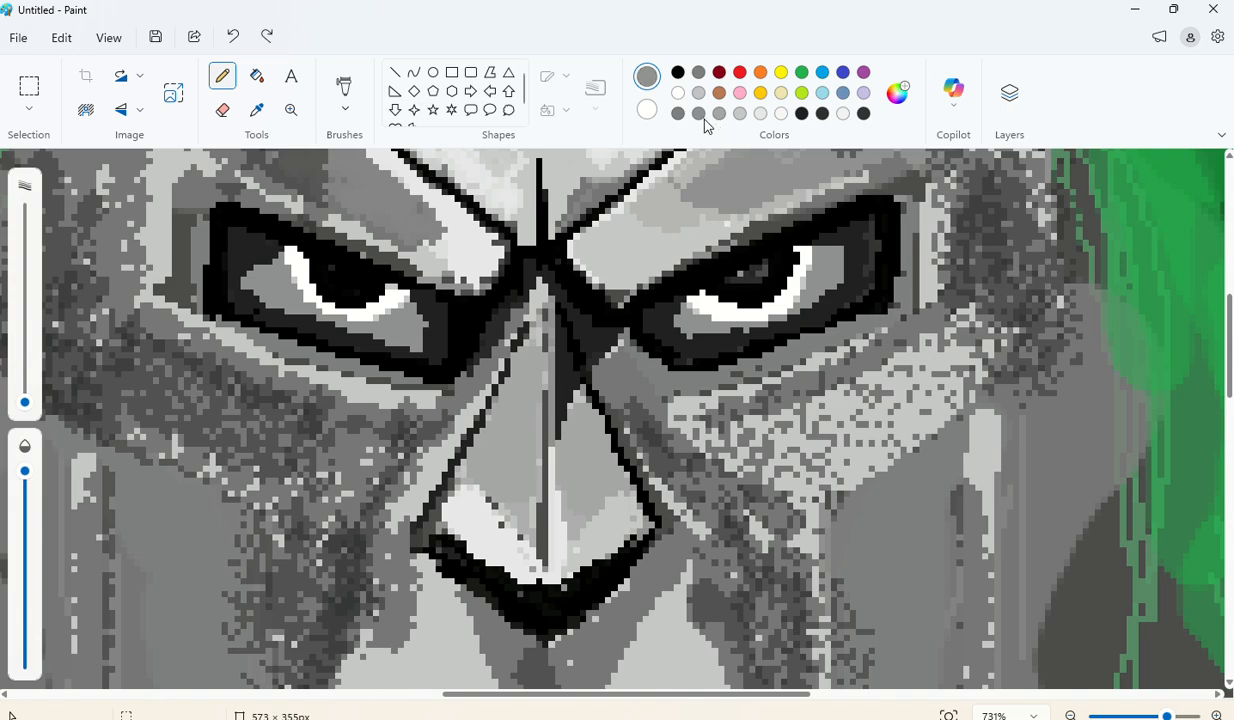
click(699, 113)
click(25, 393)
mouse_move(108, 338)
mouse_down()
mouse_move(334, 434)
mouse_move(136, 382)
mouse_move(255, 450)
mouse_move(112, 405)
mouse_move(315, 473)
mouse_move(296, 463)
mouse_move(300, 421)
mouse_move(292, 448)
mouse_move(363, 442)
mouse_move(285, 498)
mouse_move(294, 624)
mouse_move(314, 523)
mouse_move(318, 572)
mouse_move(336, 545)
mouse_up()
Step: Paint medium gray over the speckled shading beside and below the right eye and down the right cheek beside the nose
scroll(301, 462, down, 1)
scroll(332, 580, down, 2)
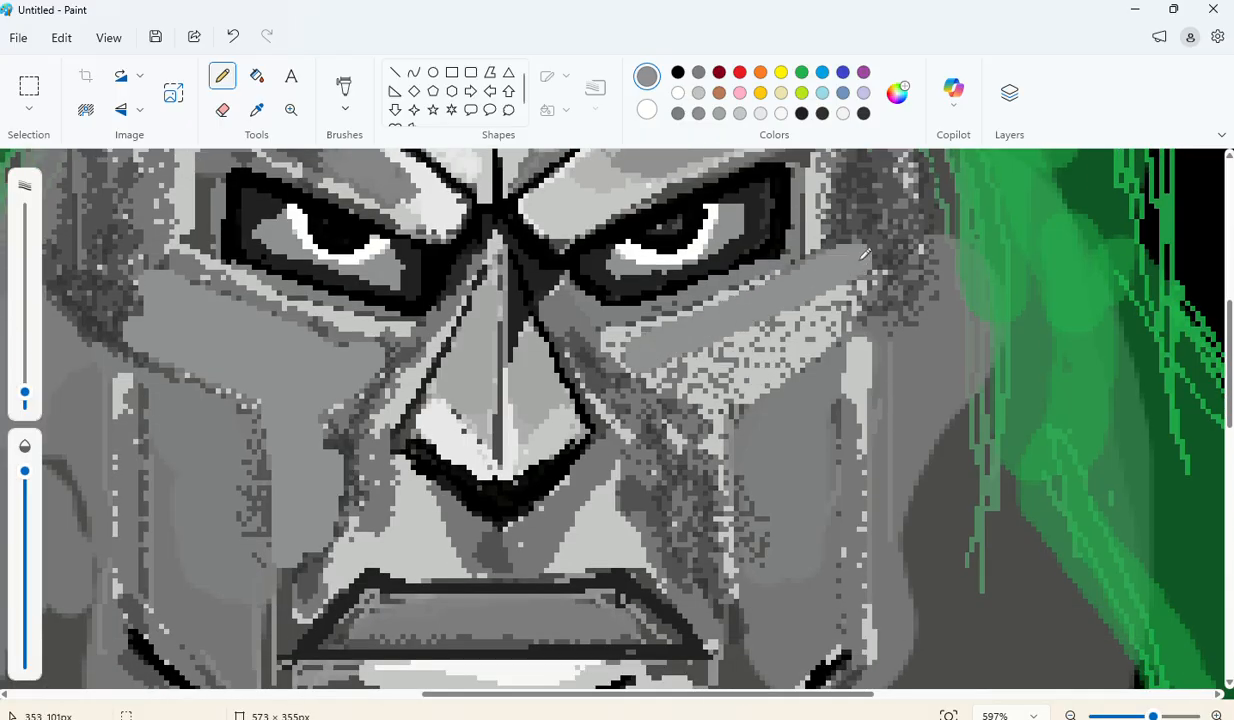
scroll(830, 245, up, 2)
mouse_move(871, 198)
mouse_down()
mouse_move(895, 319)
mouse_move(894, 194)
mouse_move(904, 347)
mouse_move(825, 401)
mouse_move(734, 435)
mouse_move(654, 456)
mouse_move(599, 437)
mouse_move(677, 507)
mouse_move(683, 604)
mouse_move(711, 512)
mouse_move(671, 519)
mouse_move(662, 592)
mouse_move(643, 504)
mouse_move(638, 605)
mouse_move(695, 563)
mouse_move(713, 633)
mouse_move(677, 565)
mouse_up()
scroll(713, 561, down, 2)
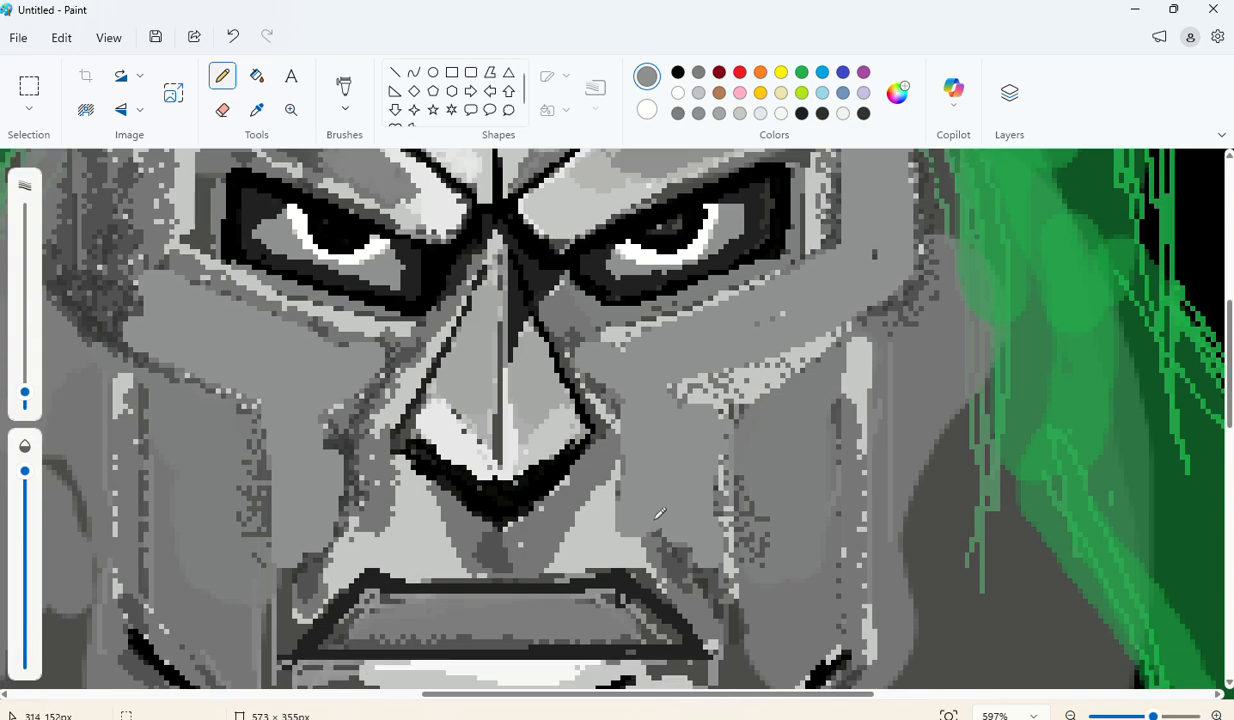
Step: Cover the dark speckles on the right cheek between the nose and the corner of the mouth plate with medium gray
mouse_move(631, 504)
mouse_down()
mouse_move(674, 564)
mouse_move(684, 560)
mouse_up()
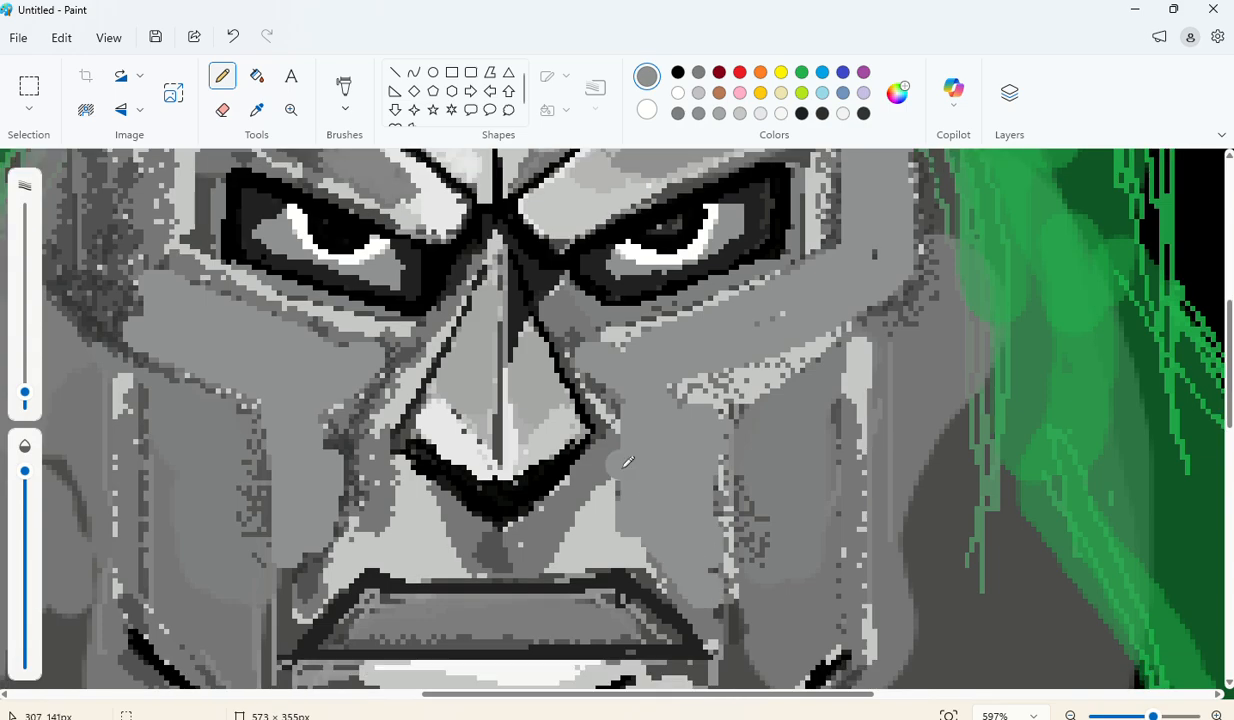
Step: Draw a thin black pencil outline at the smallest size along the mask's right temple, running down beside the hood's inner edge
scroll(628, 462, up, 6)
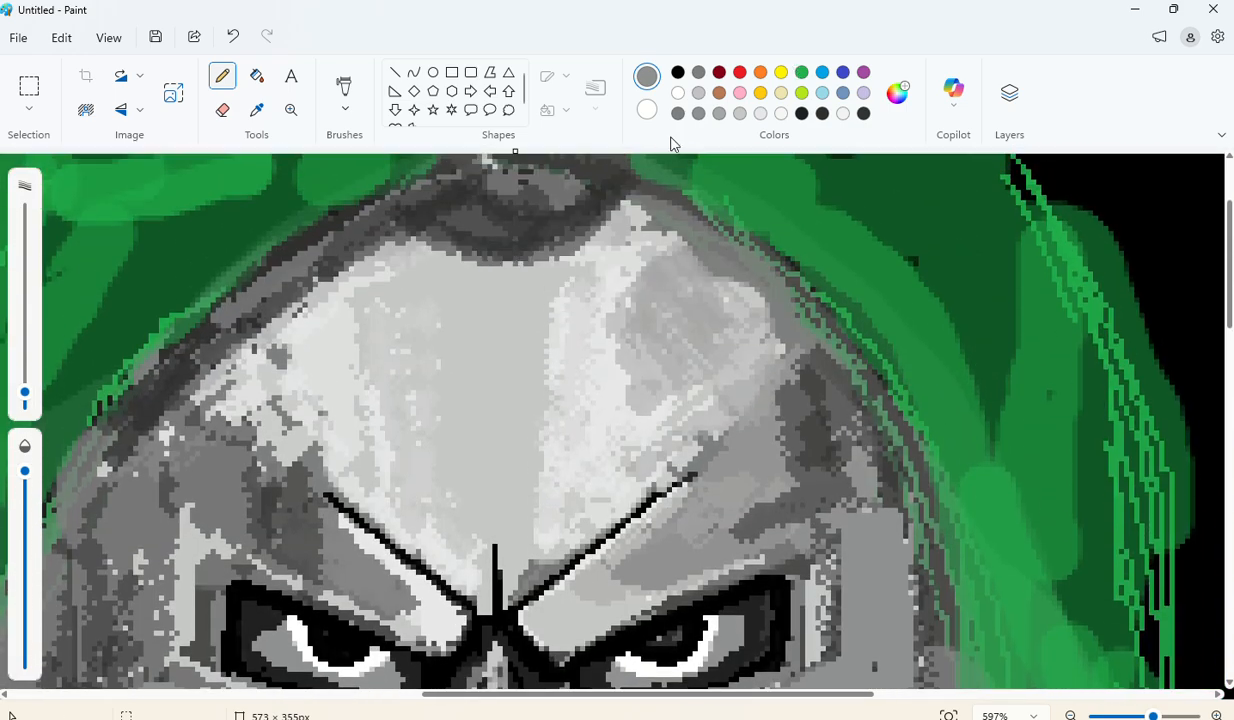
click(678, 72)
scroll(460, 309, down, 6)
scroll(432, 323, down, 2)
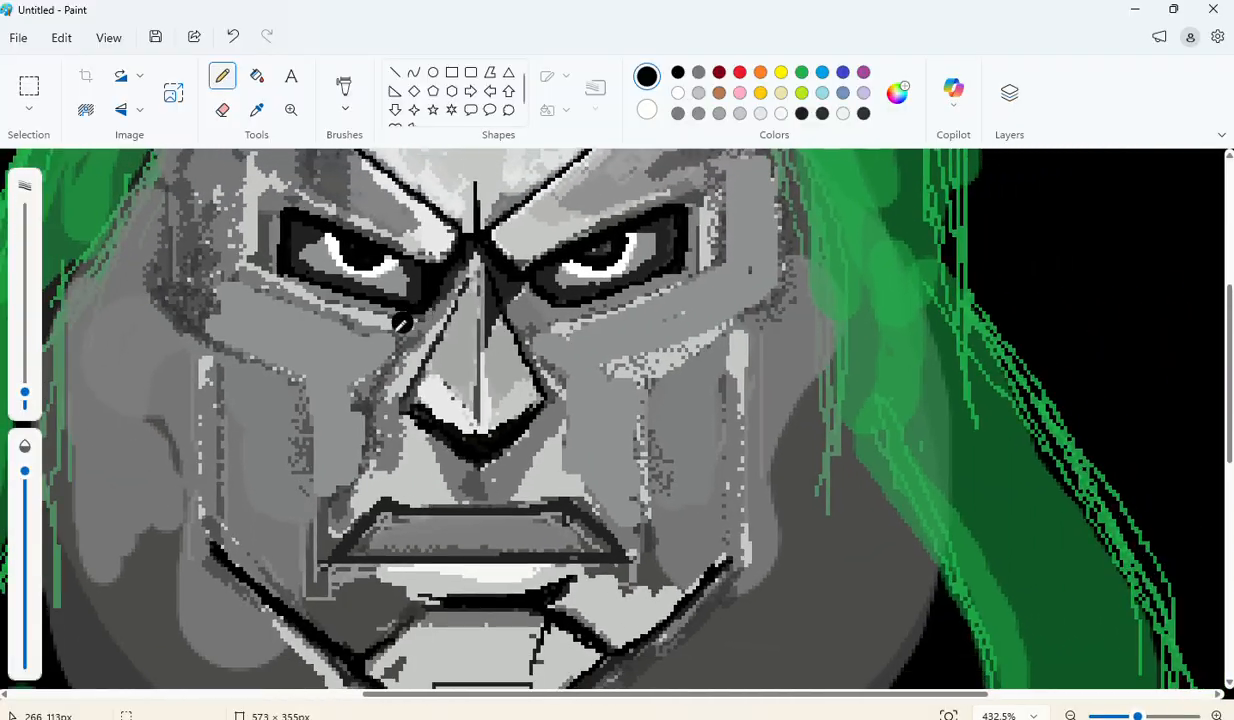
scroll(352, 344, down, 2)
scroll(308, 339, up, 3)
scroll(300, 340, down, 1)
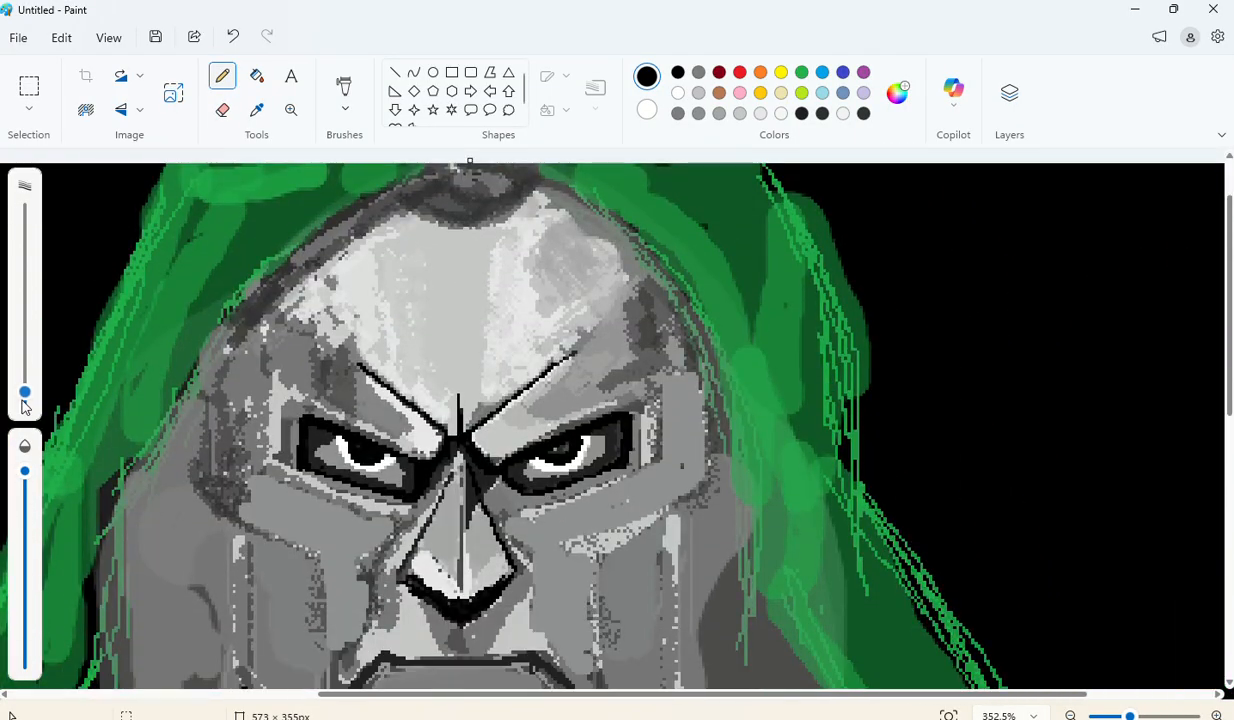
click(23, 401)
scroll(160, 378, down, 3)
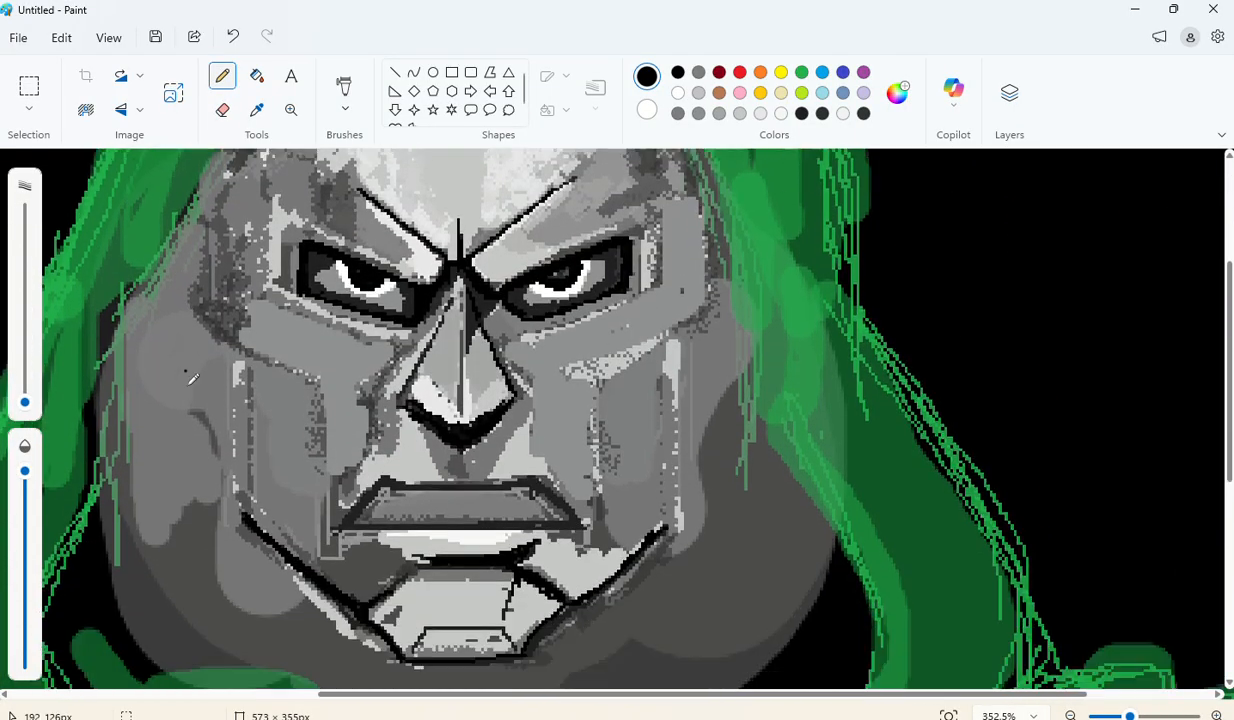
scroll(191, 365, down, 1)
scroll(798, 455, up, 4)
scroll(760, 467, up, 3)
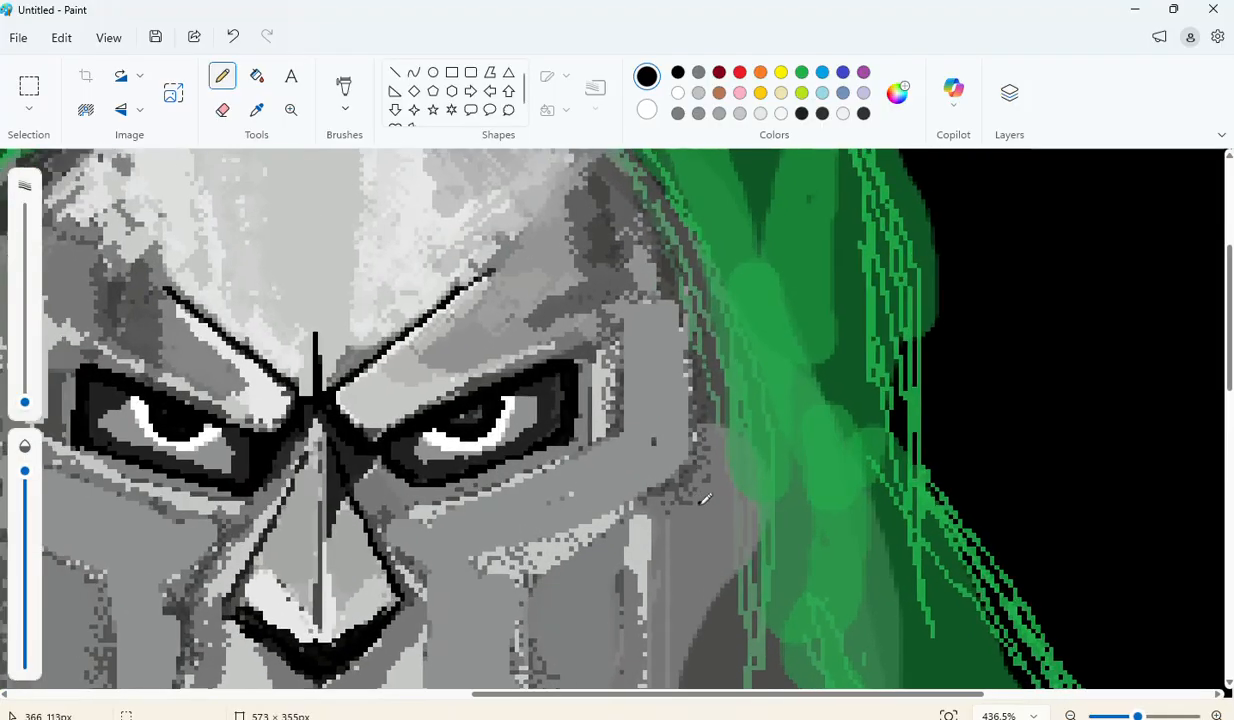
scroll(704, 498, up, 4)
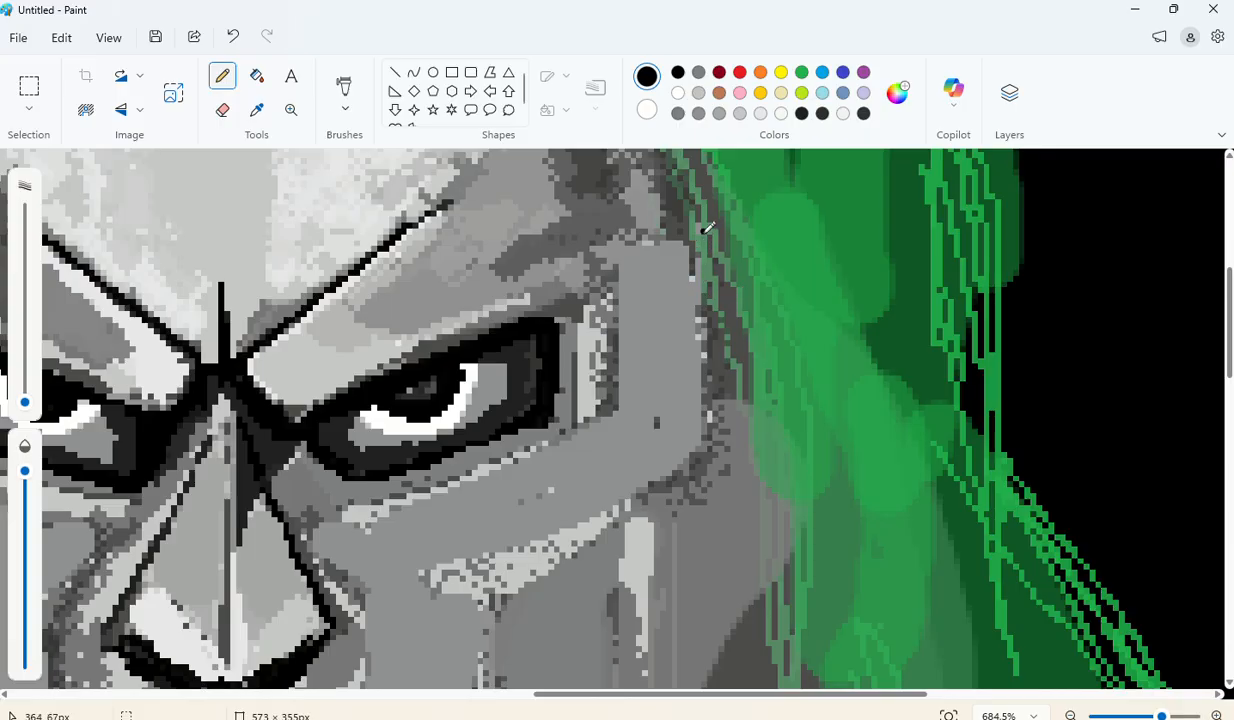
mouse_move(705, 241)
mouse_down()
mouse_move(694, 301)
mouse_move(708, 243)
mouse_move(700, 299)
mouse_move(707, 276)
mouse_move(718, 311)
mouse_move(714, 257)
mouse_move(753, 356)
mouse_move(767, 527)
mouse_up()
drag(766, 386, 734, 291)
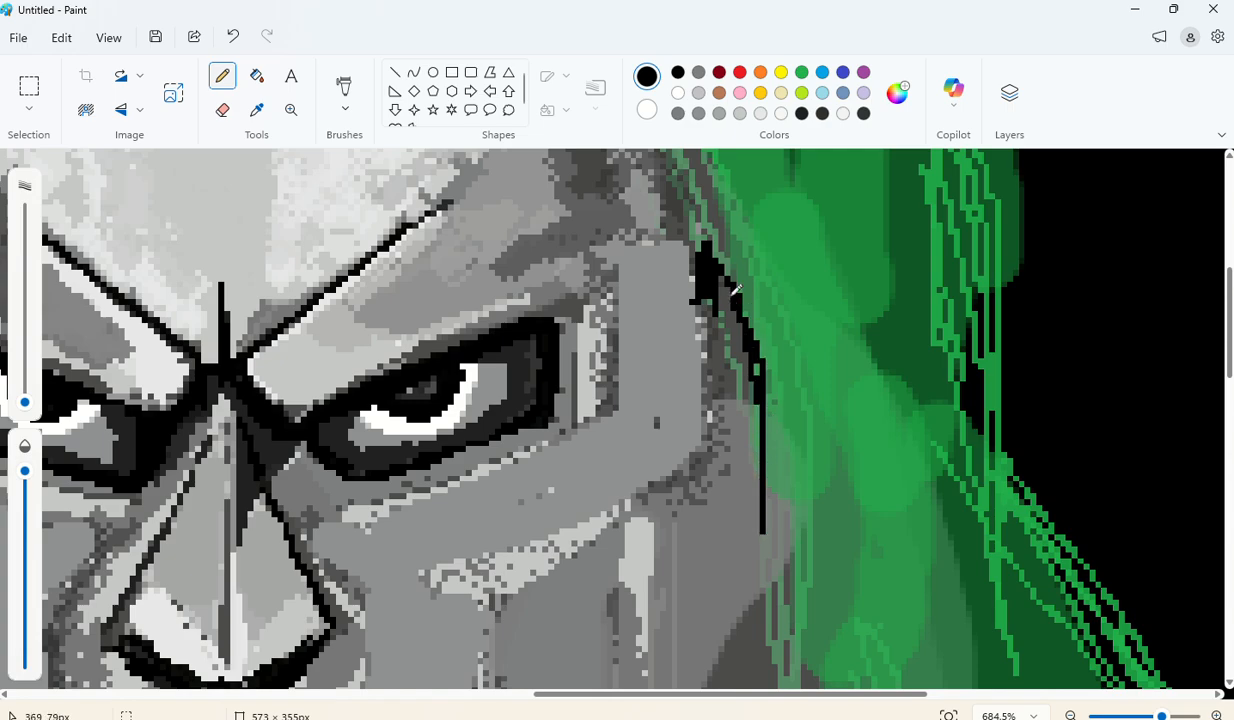
Step: Outline the forehead's right edge in black from the top of the mask down to the temple, and thicken the curve with repeated strokes
scroll(705, 262, up, 4)
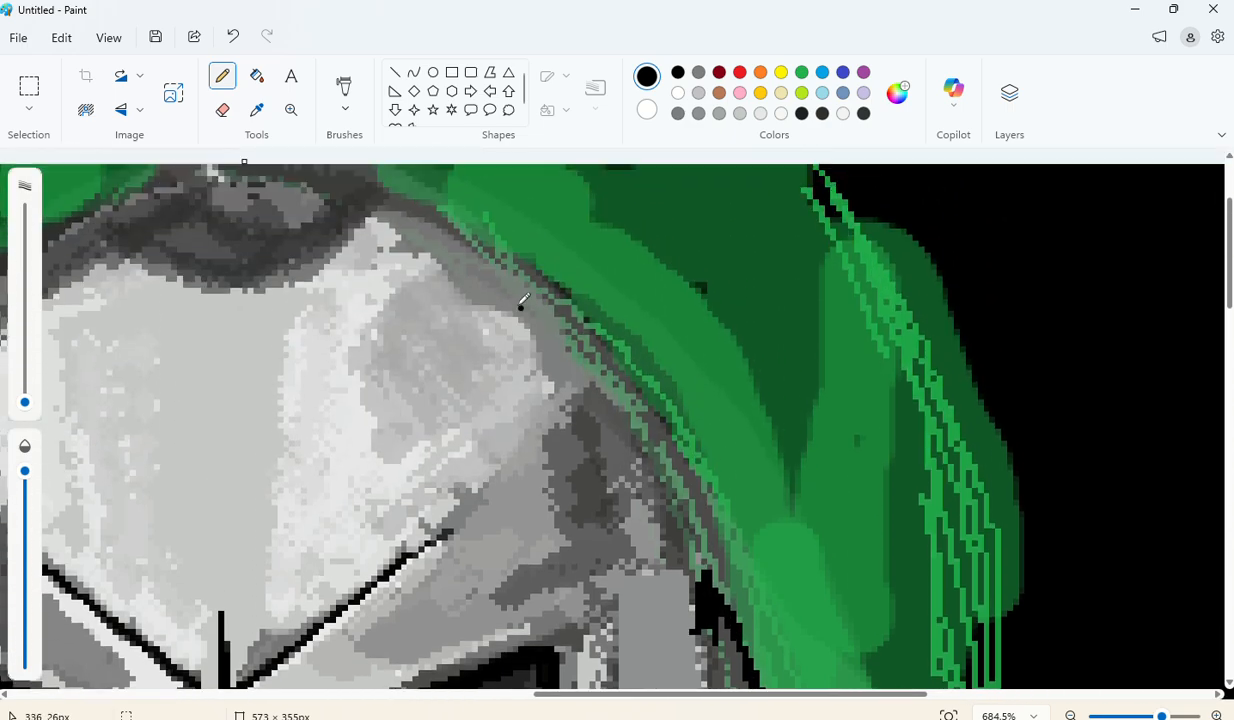
mouse_move(390, 195)
mouse_down()
mouse_move(500, 258)
mouse_move(560, 318)
mouse_move(648, 437)
mouse_move(722, 590)
mouse_up()
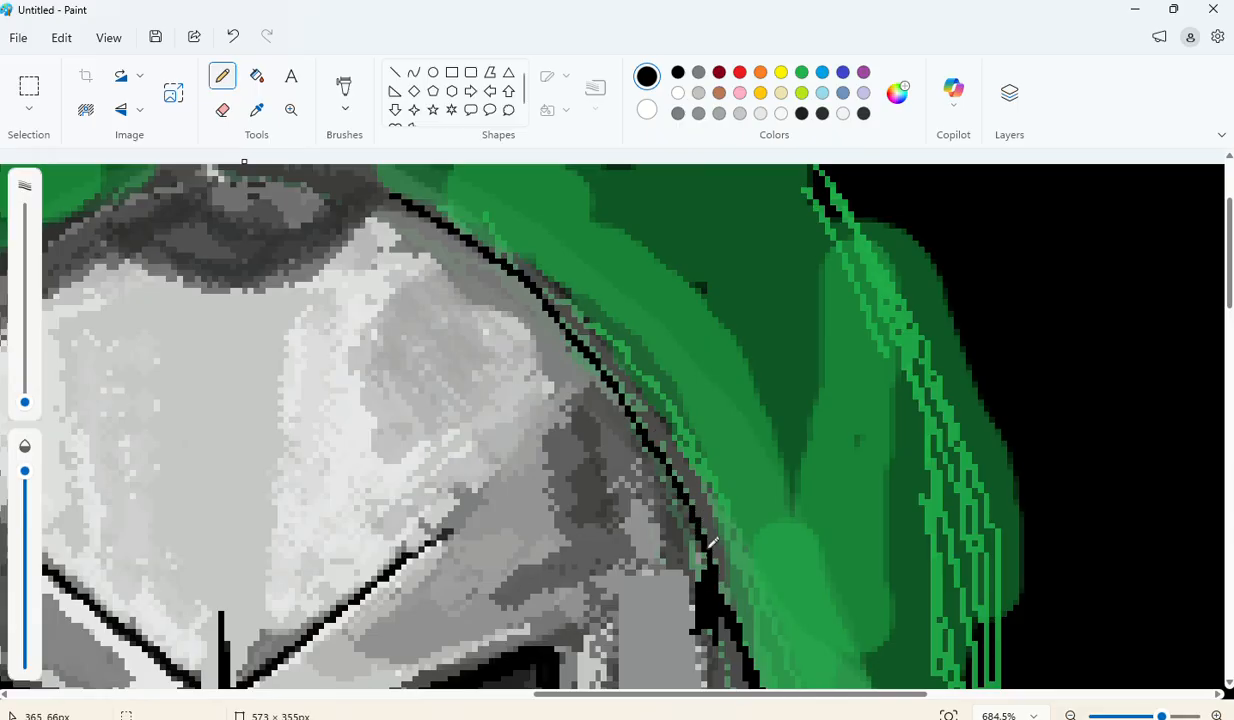
mouse_move(712, 543)
mouse_down()
mouse_move(650, 432)
mouse_move(519, 285)
mouse_move(374, 189)
mouse_move(466, 224)
mouse_move(531, 275)
mouse_up()
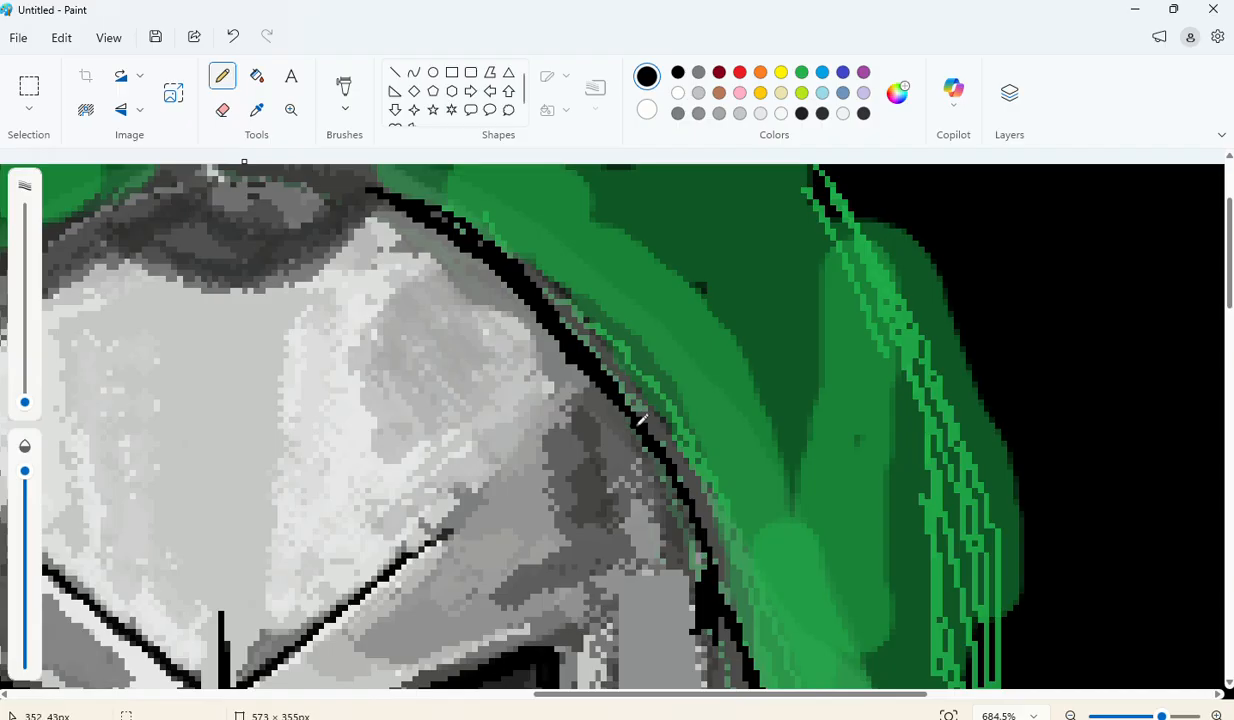
drag(676, 479, 712, 578)
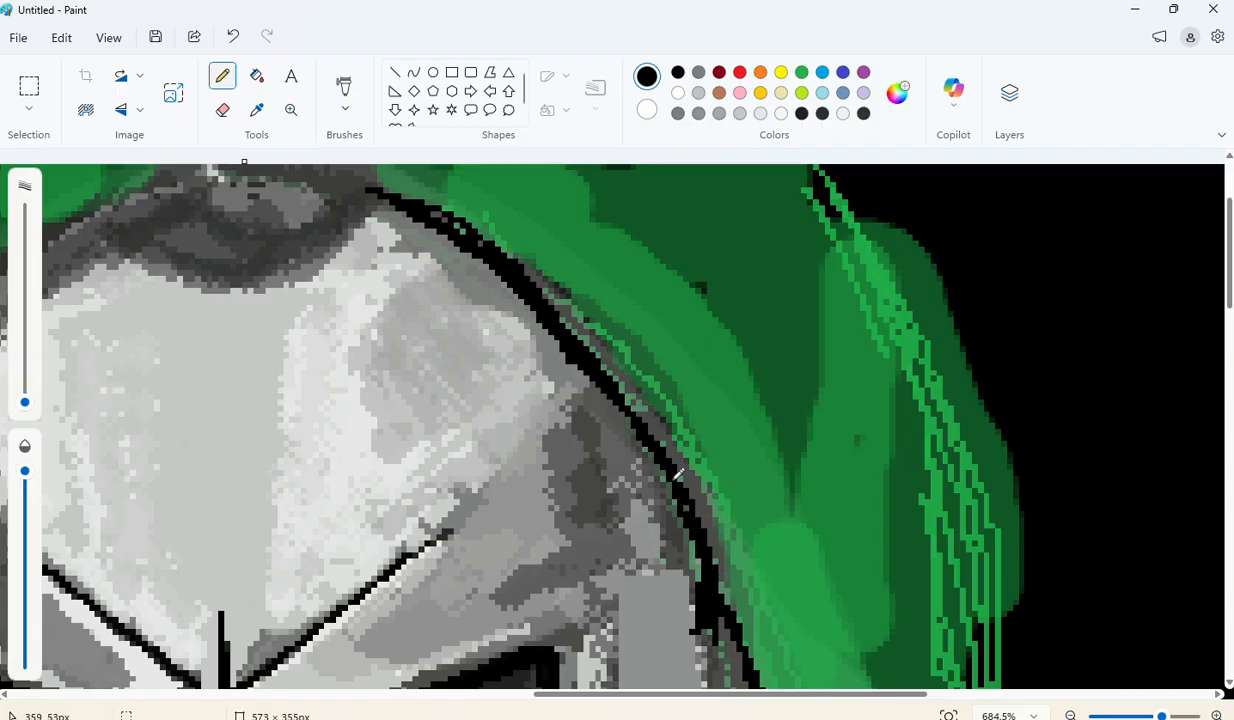
Step: Thicken the black outline at the right temple where the forehead curve joins the line along the side of the mask
scroll(523, 366, down, 3)
scroll(500, 360, up, 4)
scroll(543, 391, down, 4)
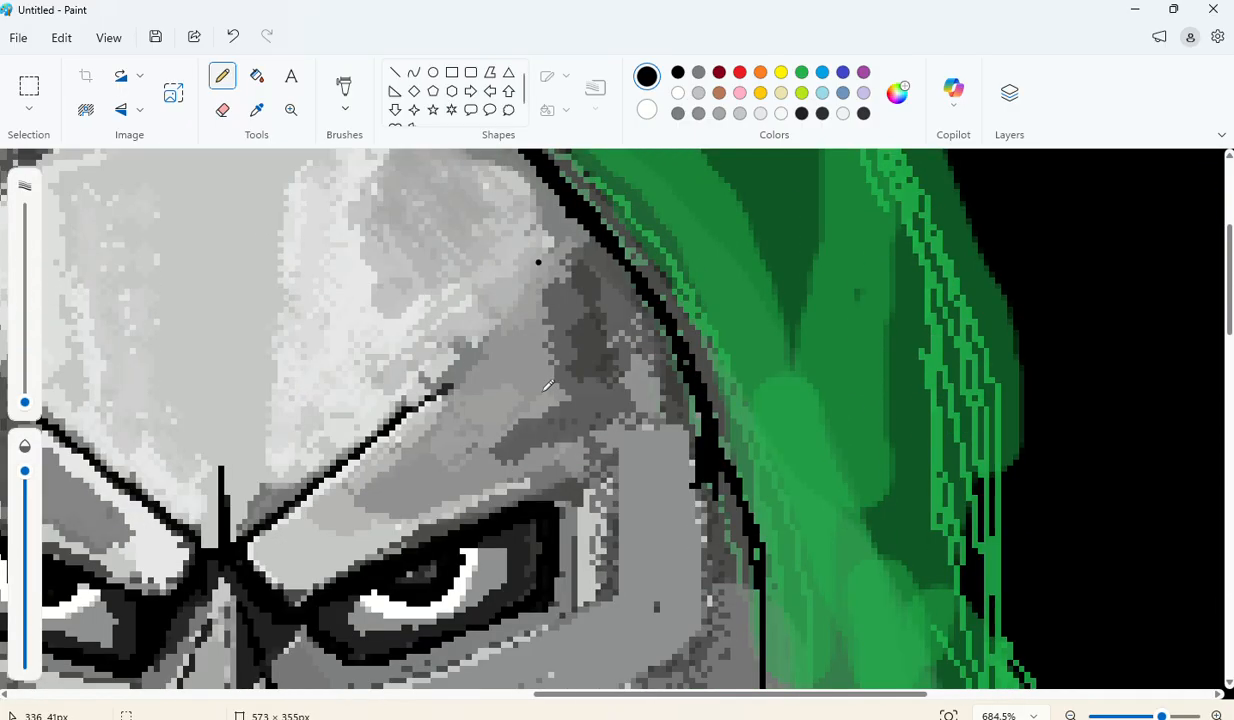
scroll(548, 385, down, 3)
mouse_move(716, 365)
mouse_down()
mouse_move(767, 439)
mouse_move(715, 345)
mouse_move(714, 422)
mouse_up()
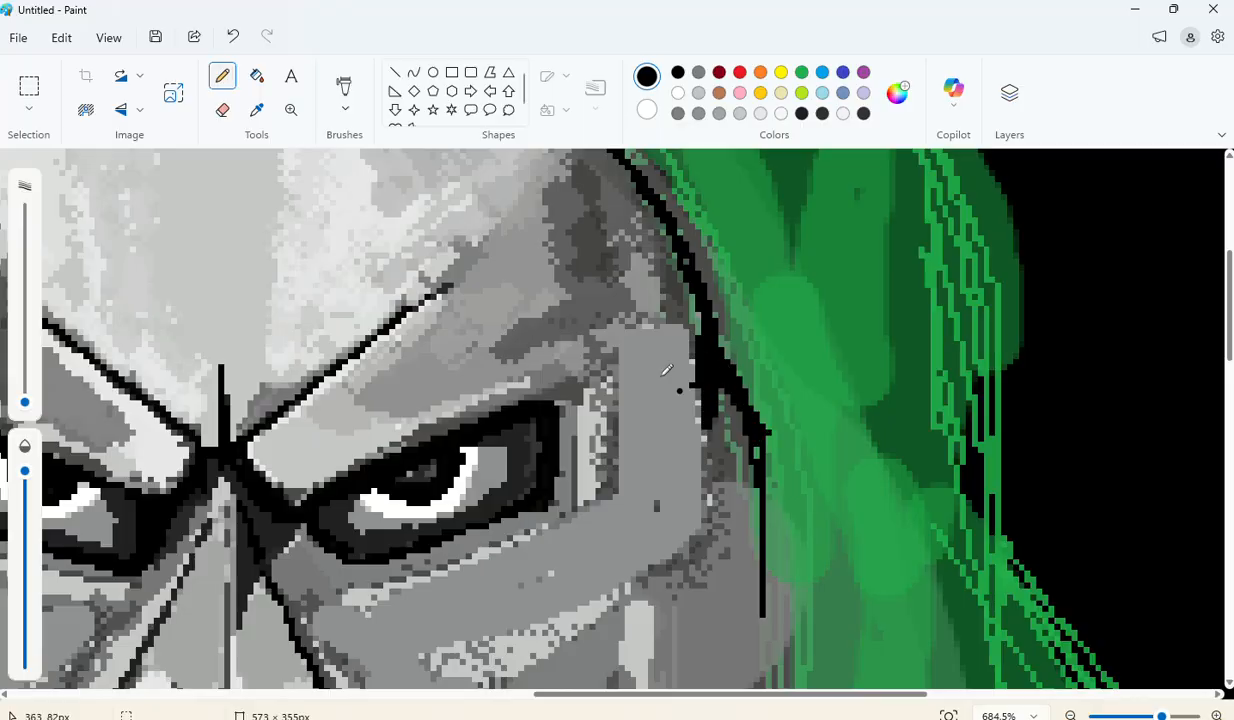
scroll(662, 376, down, 6)
scroll(700, 330, up, 6)
scroll(376, 302, down, 2)
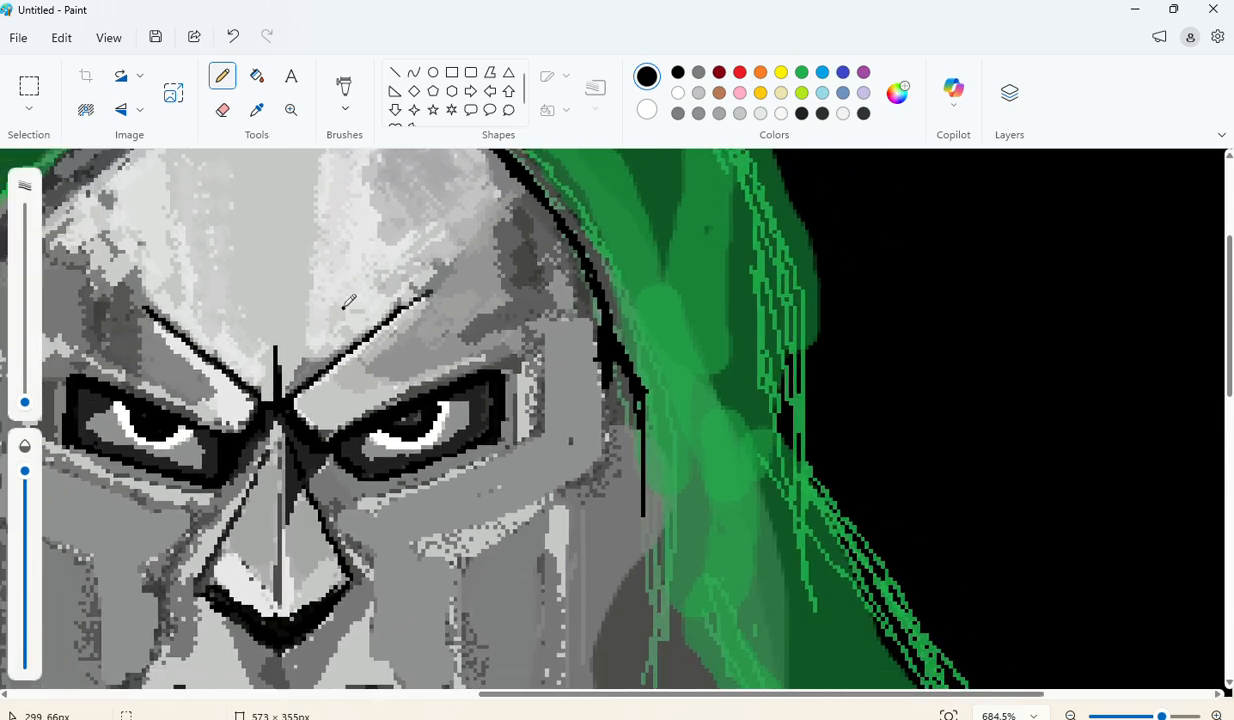
Step: Outline the mask's upper-left edge in black with the Pencil, from the crown down past the temple
scroll(349, 302, down, 2)
drag(565, 698, 372, 693)
scroll(673, 260, up, 5)
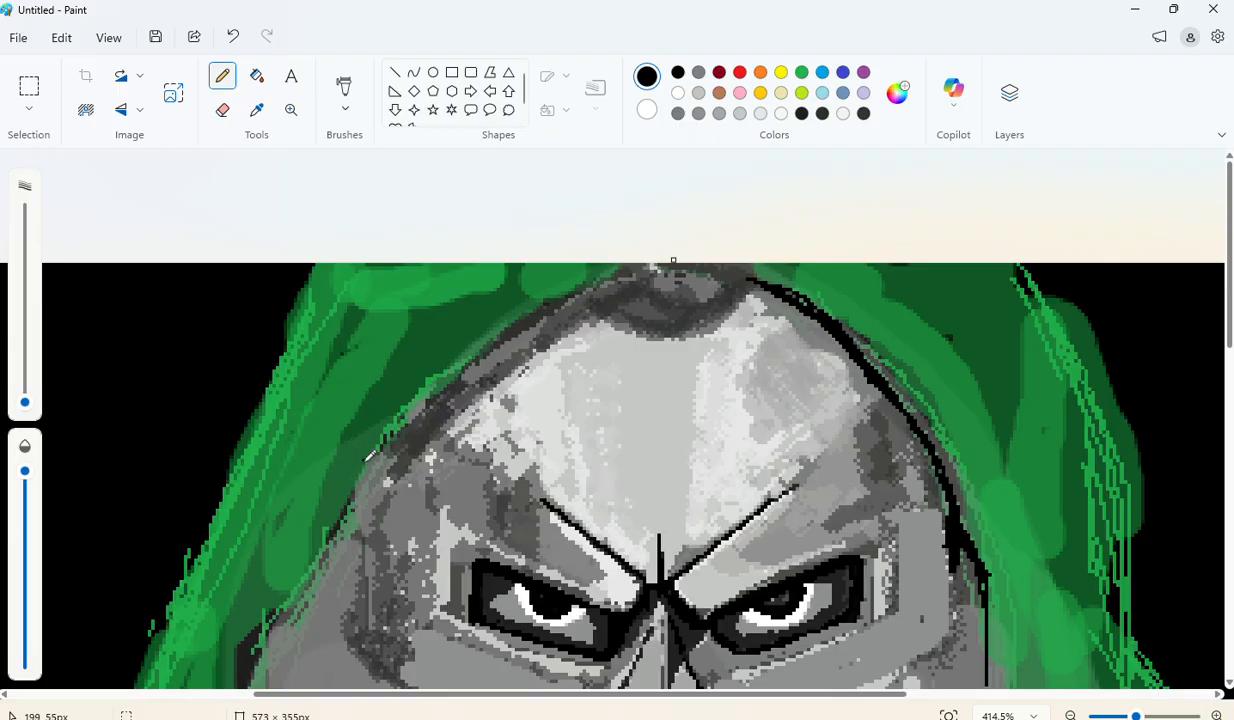
mouse_move(386, 433)
mouse_down()
mouse_move(428, 368)
mouse_move(568, 265)
mouse_move(647, 259)
mouse_up()
mouse_move(388, 430)
mouse_down()
mouse_move(414, 395)
mouse_move(577, 286)
mouse_up()
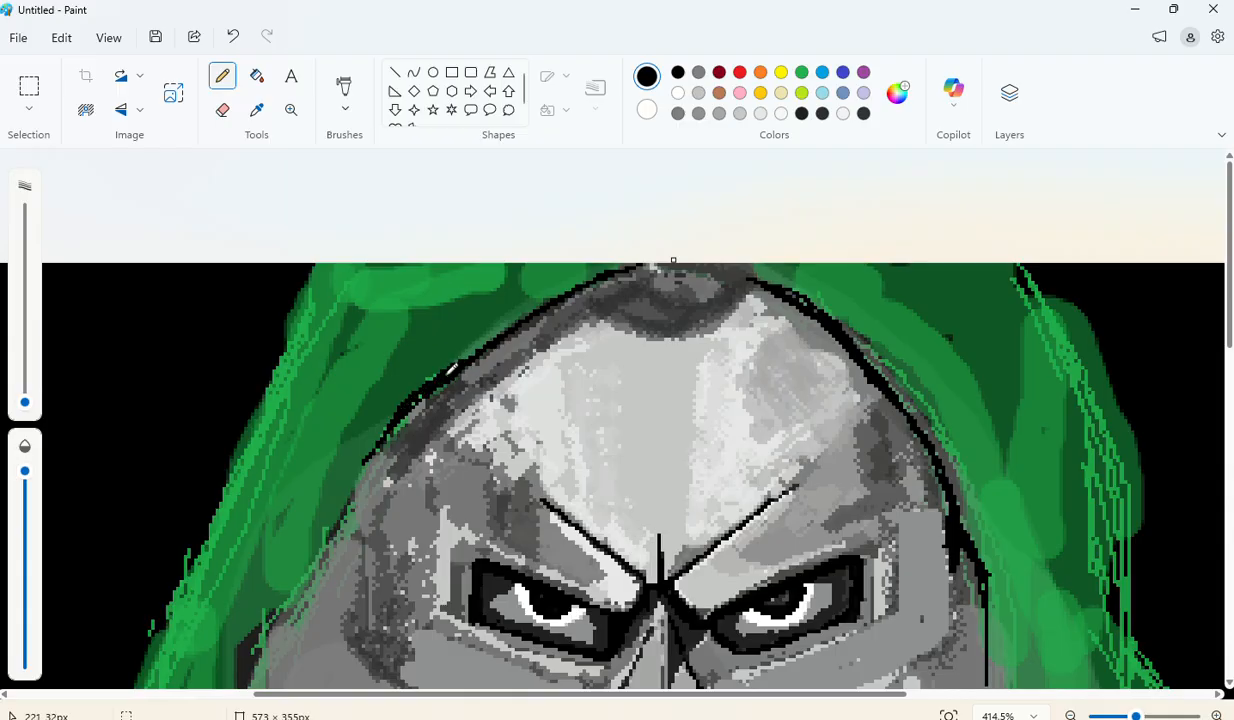
scroll(404, 370, down, 2)
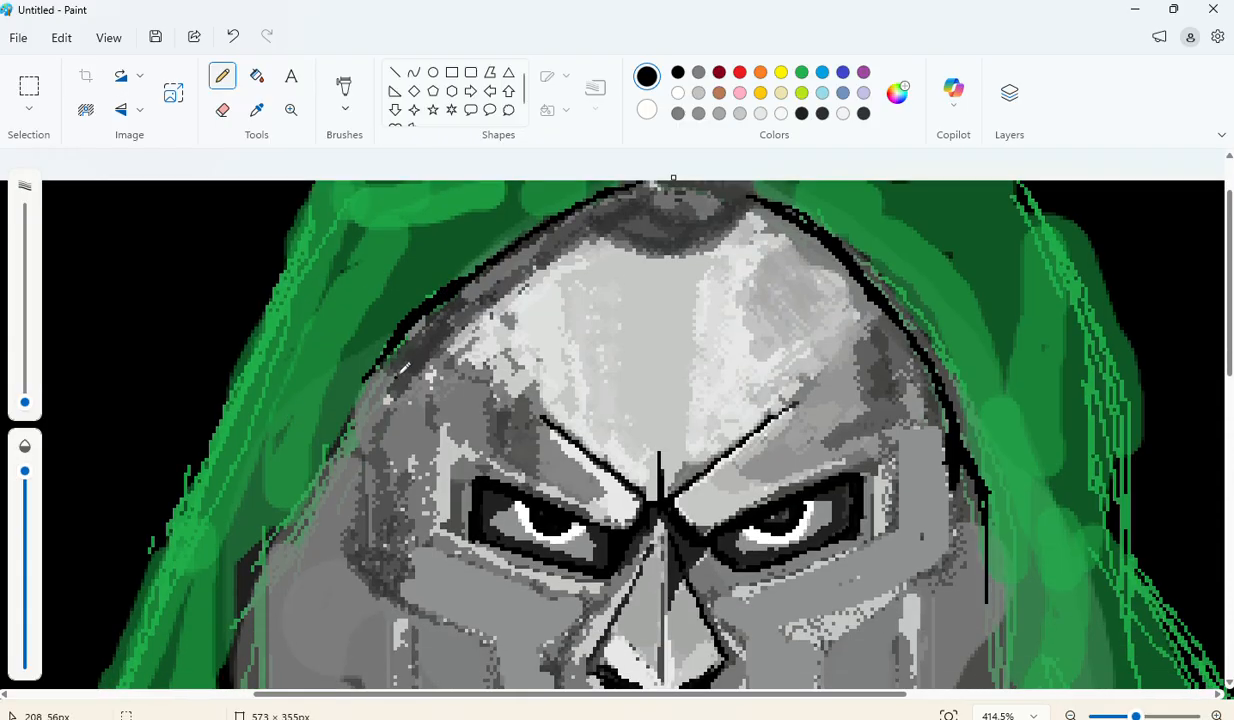
drag(385, 350, 341, 448)
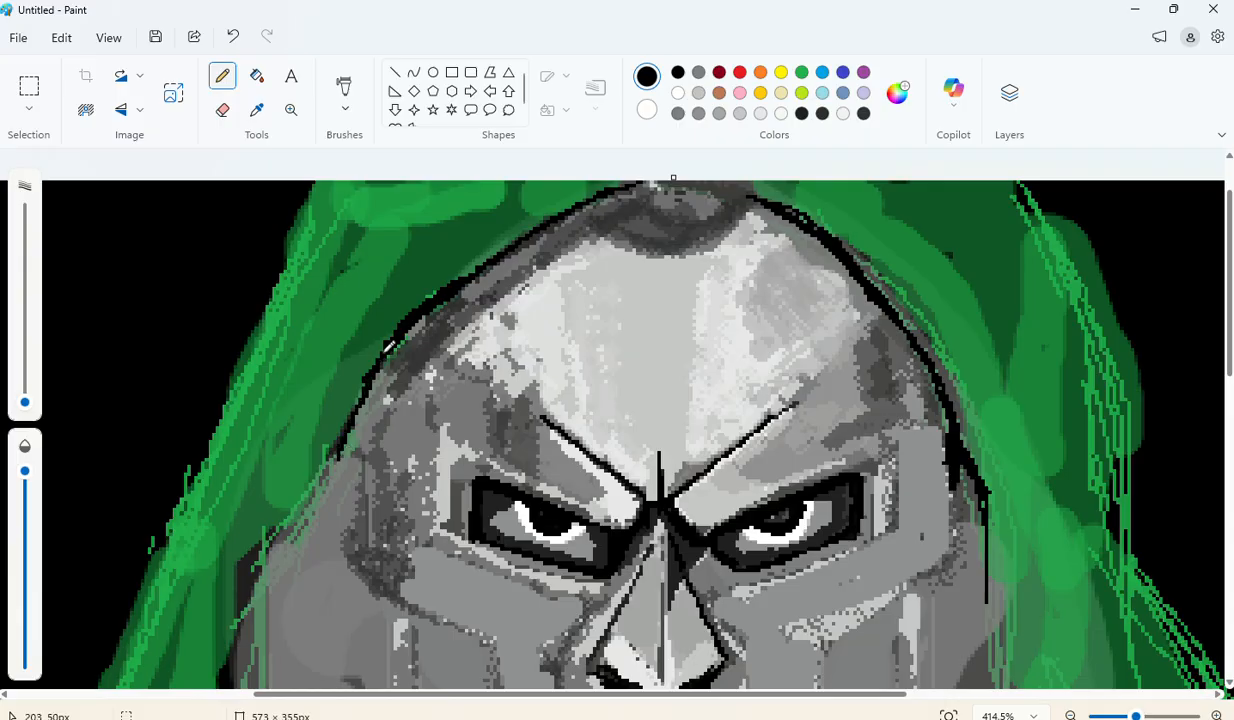
scroll(380, 350, down, 2)
mouse_move(257, 462)
mouse_down()
mouse_move(326, 394)
mouse_move(362, 306)
mouse_up()
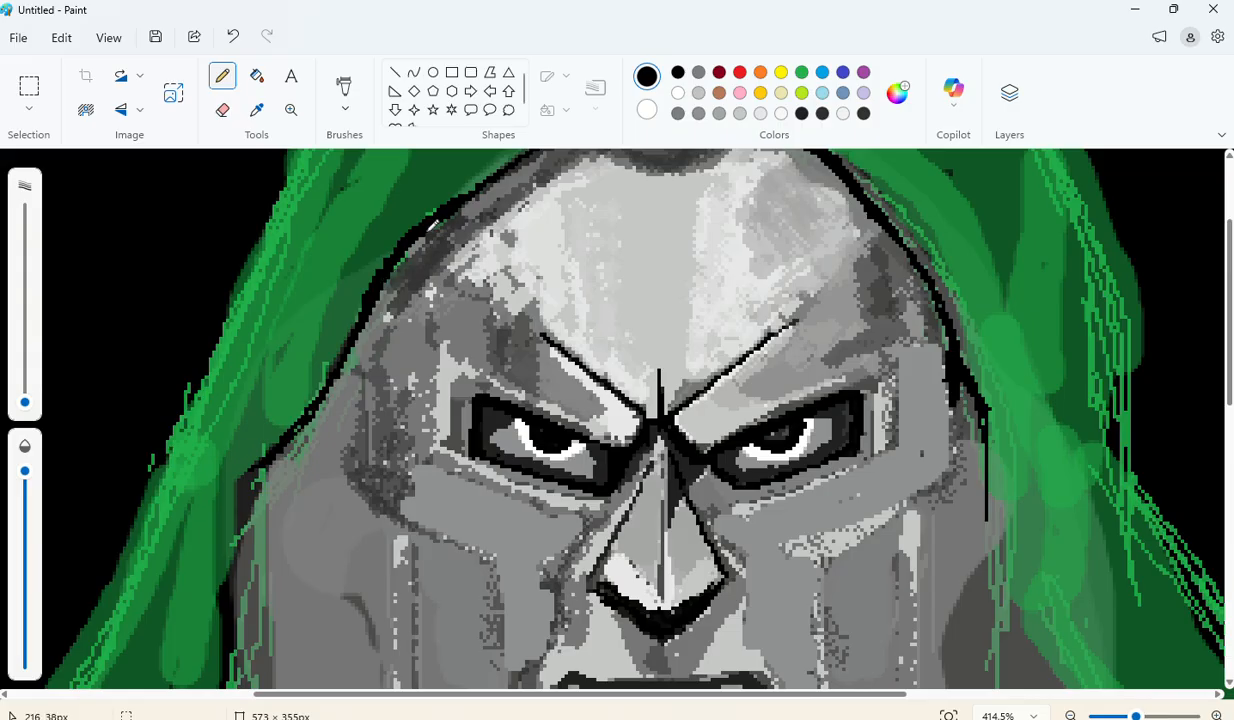
scroll(391, 266, down, 2)
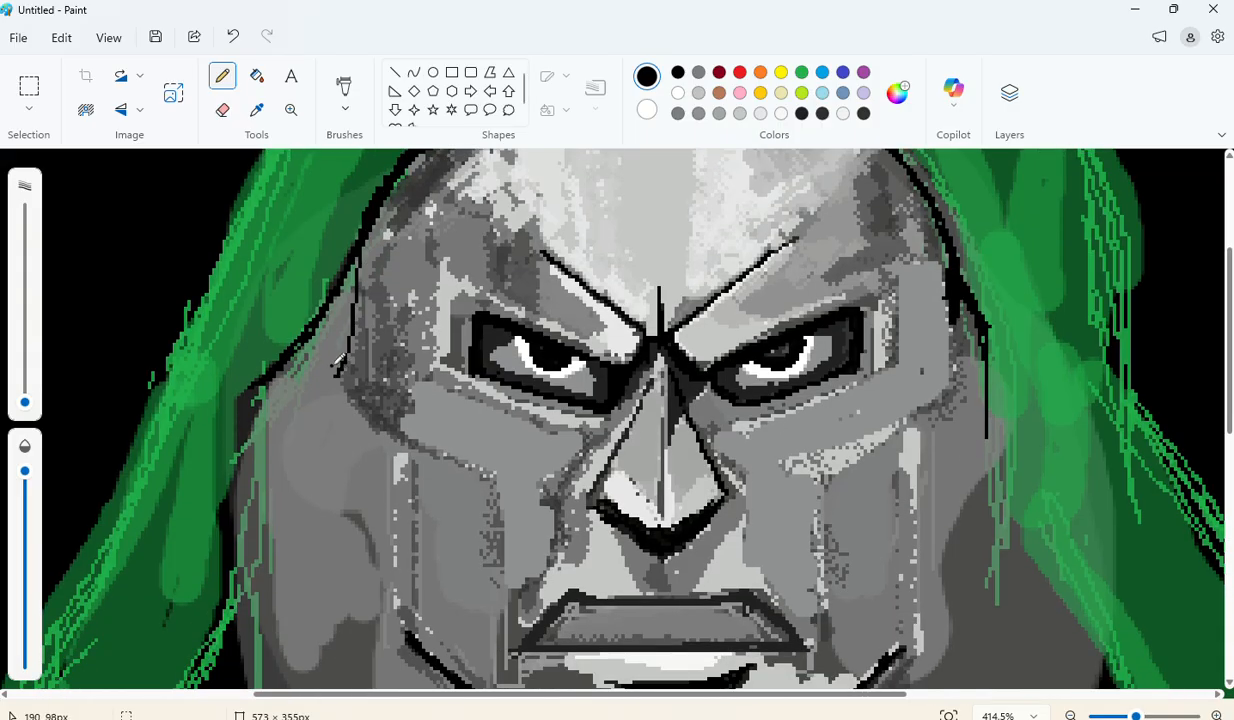
key(ctrl+z)
key(ctrl+z)
Step: Continue the black outline along the mask's left temple and straight down the outer edge of the left cheek
scroll(330, 370, up, 1)
mouse_move(264, 448)
mouse_down()
mouse_move(342, 373)
mouse_move(379, 296)
mouse_up()
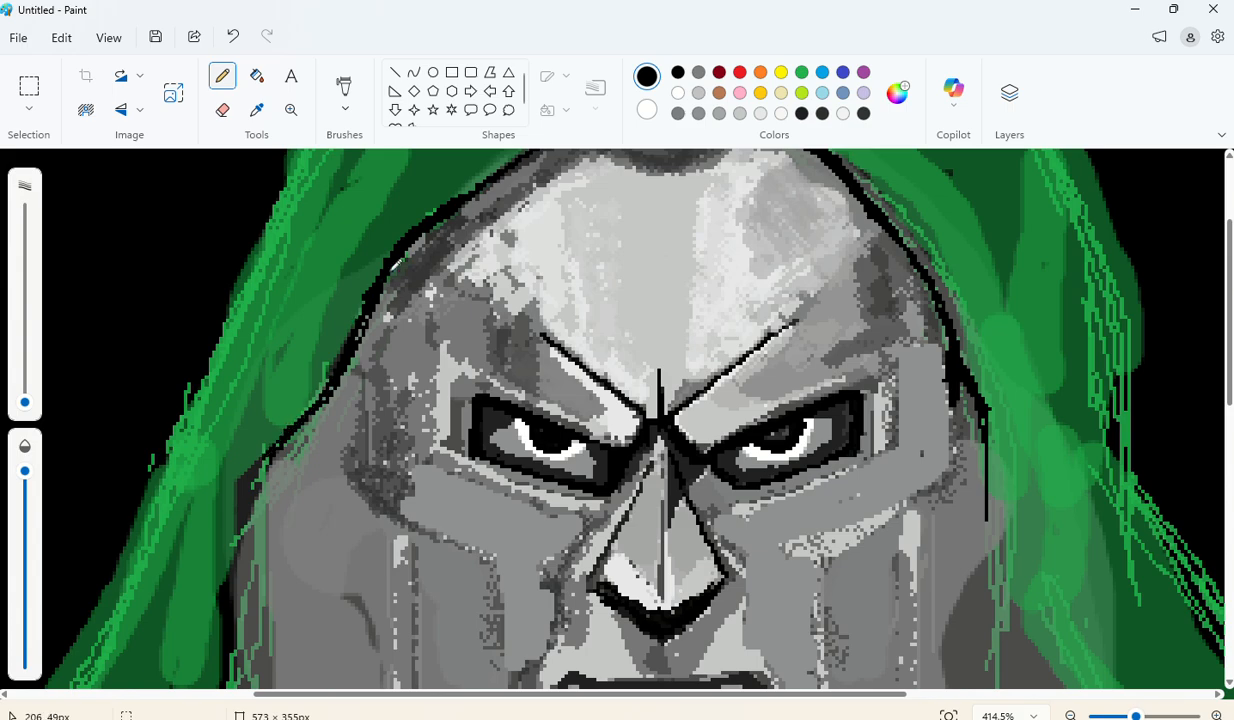
scroll(400, 240, down, 2)
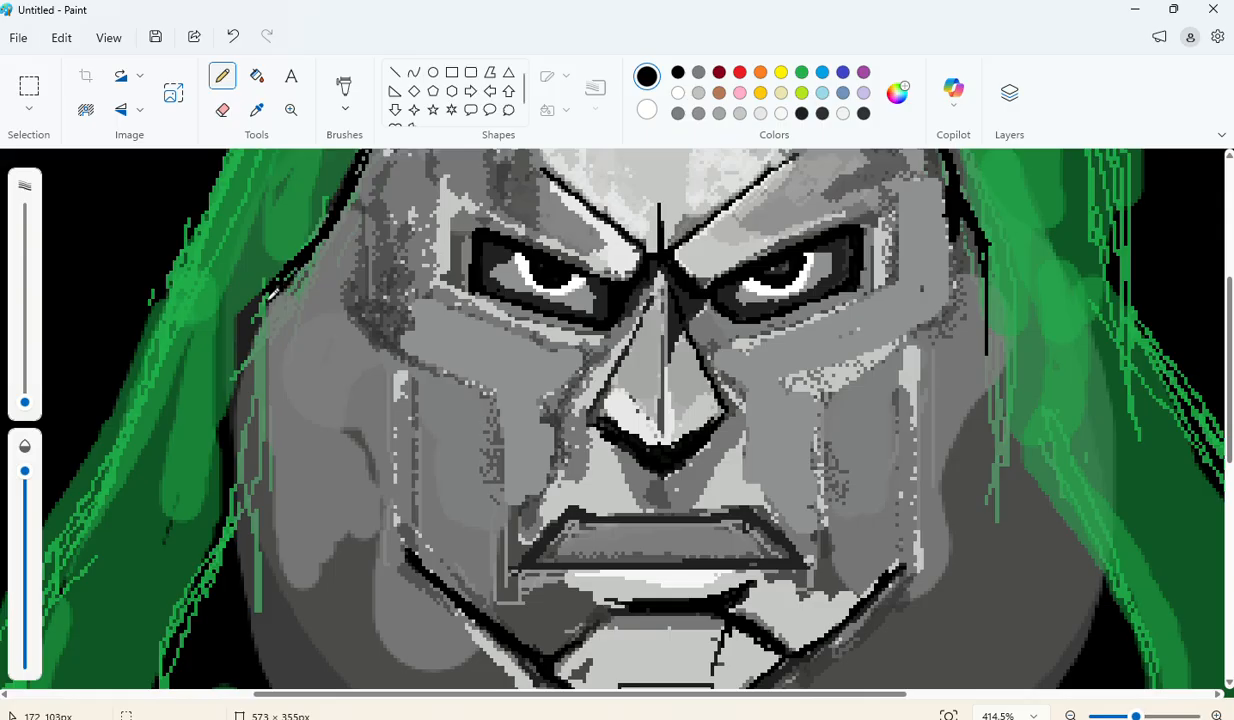
mouse_move(272, 343)
mouse_down()
mouse_move(244, 438)
mouse_move(240, 593)
mouse_up()
key(ctrl+z)
drag(279, 289, 339, 215)
drag(268, 308, 268, 510)
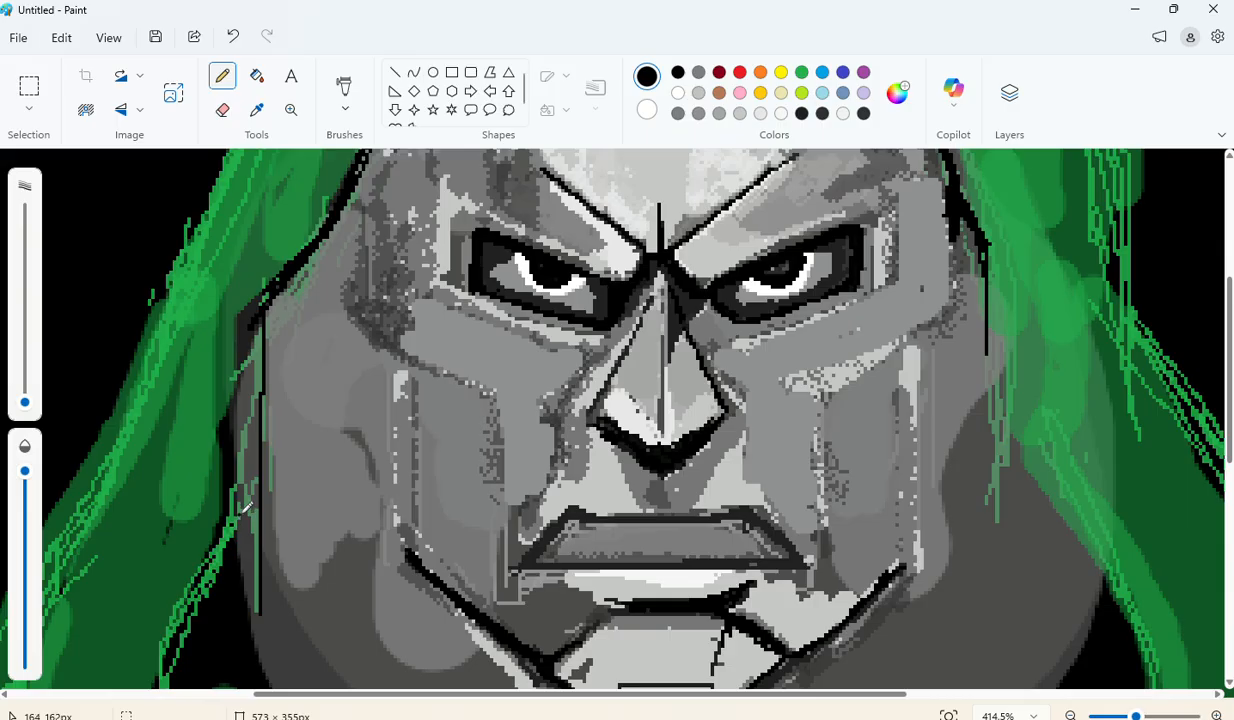
Step: Set the pencil size to 3px and cover the green sketch lines beside the left cheek and jaw with black
scroll(222, 578, down, 3)
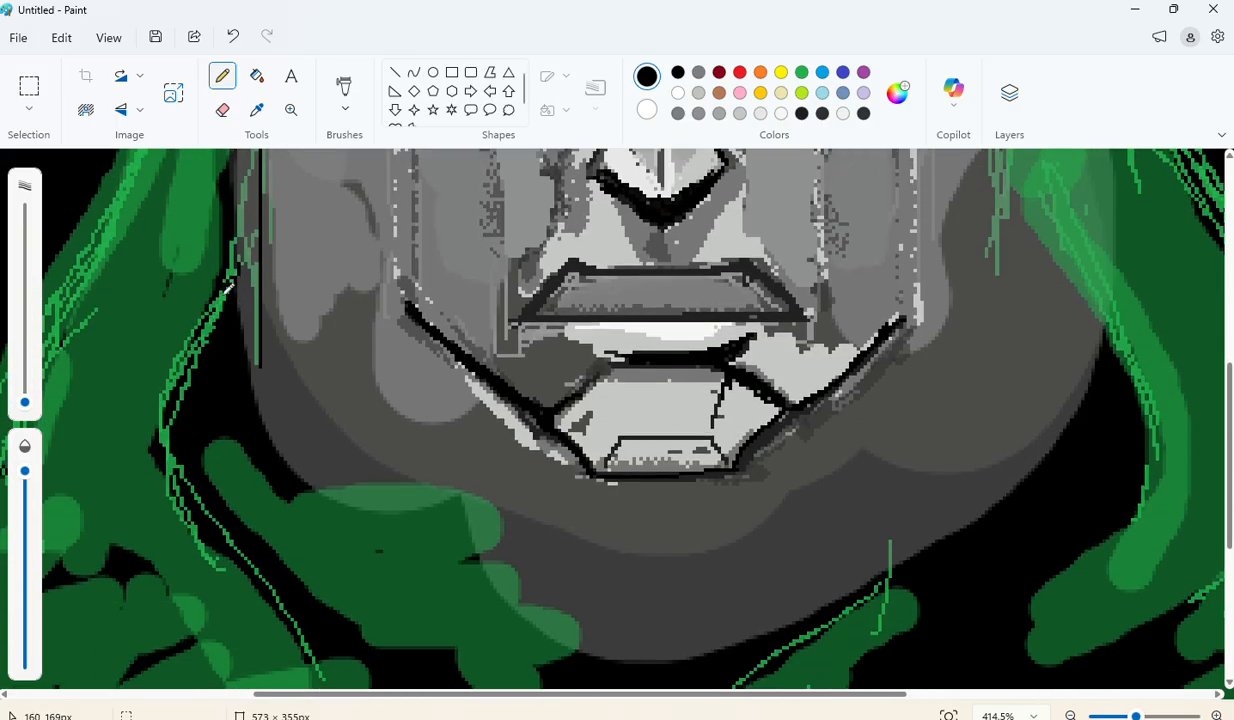
scroll(190, 420, up, 3)
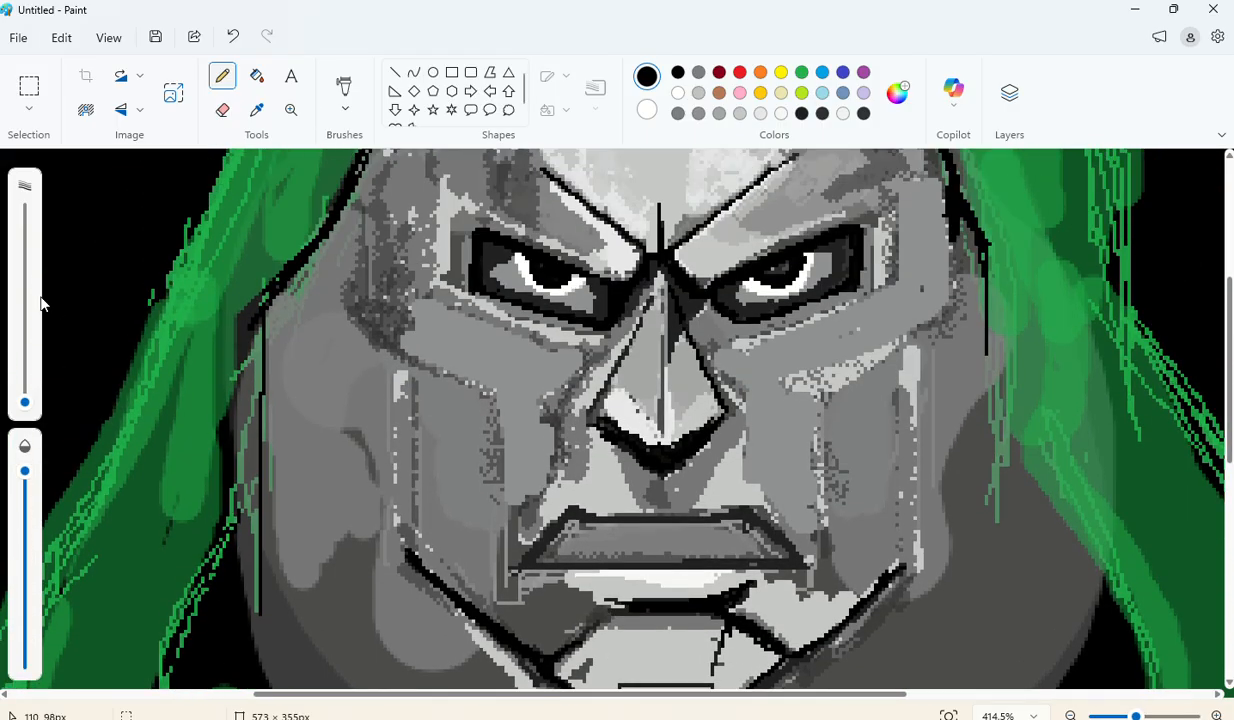
click(25, 376)
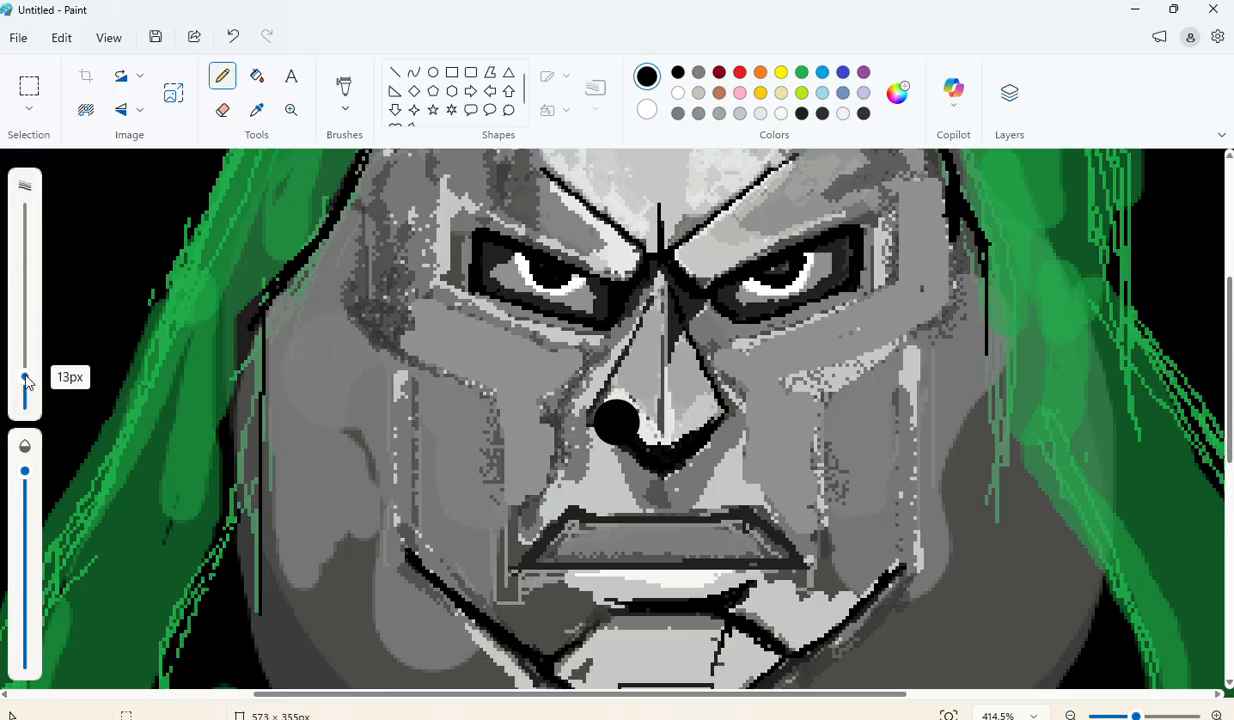
scroll(278, 450, down, 1)
scroll(278, 450, down, 3)
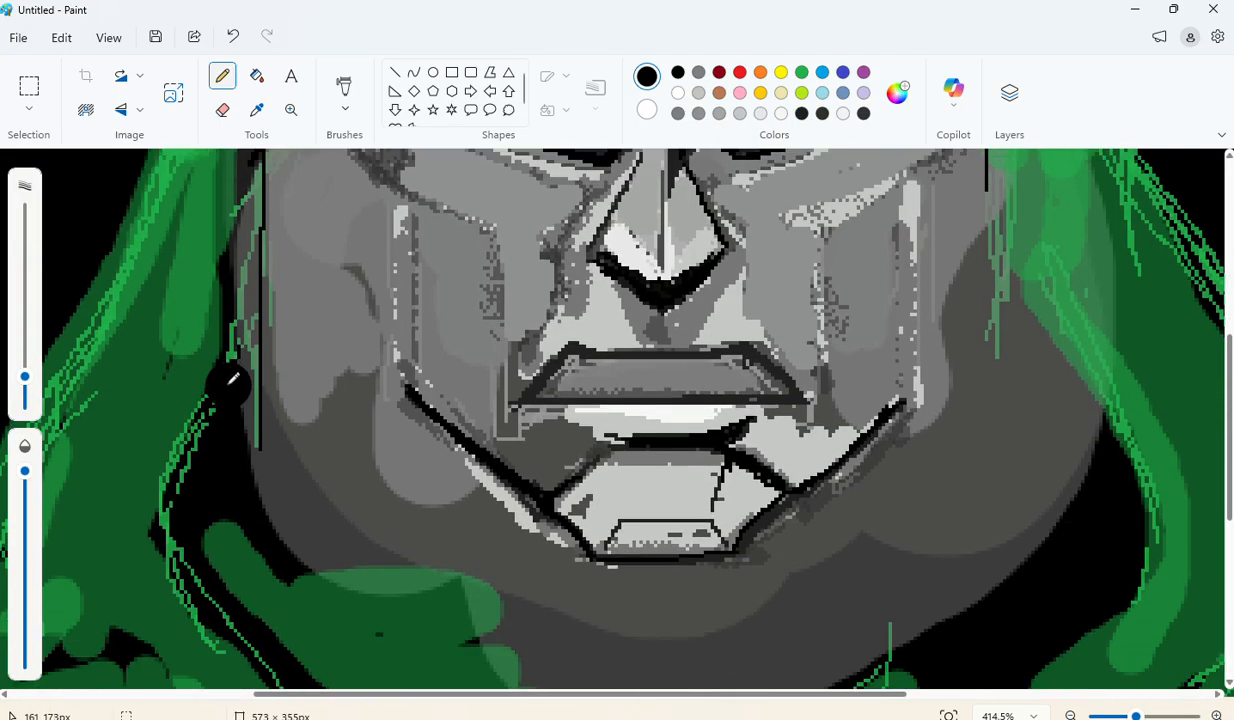
click(24, 400)
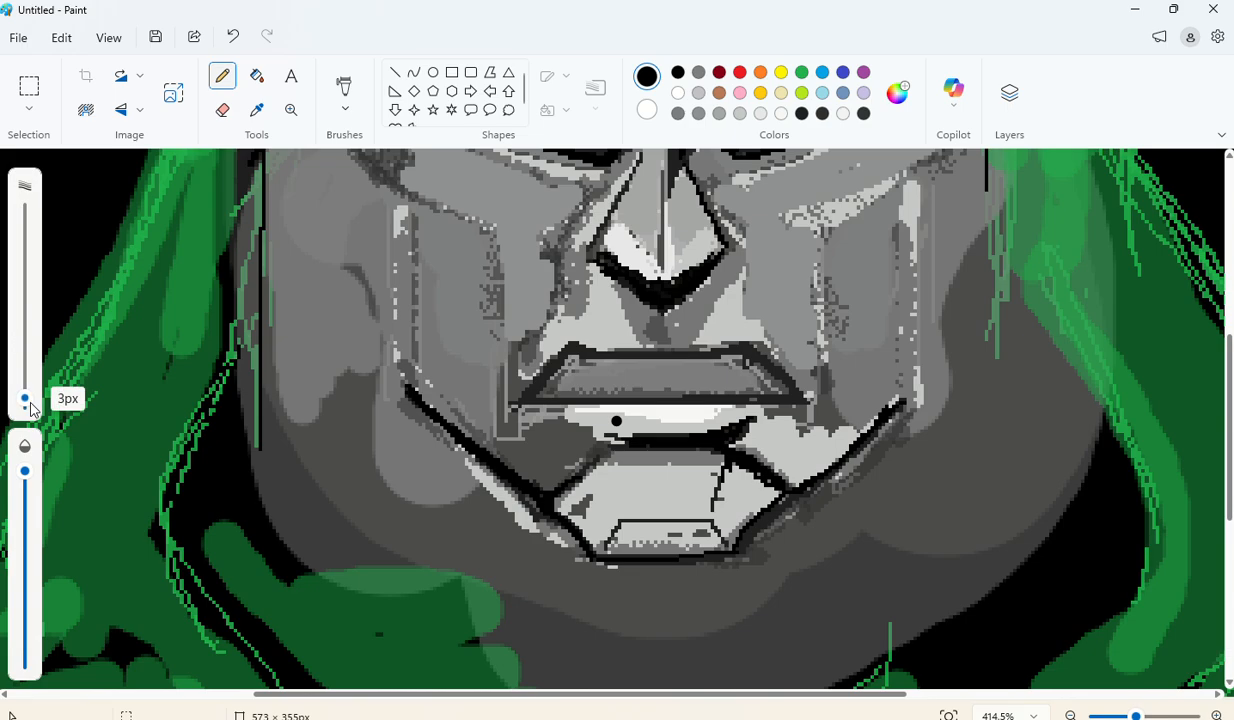
drag(155, 485, 242, 321)
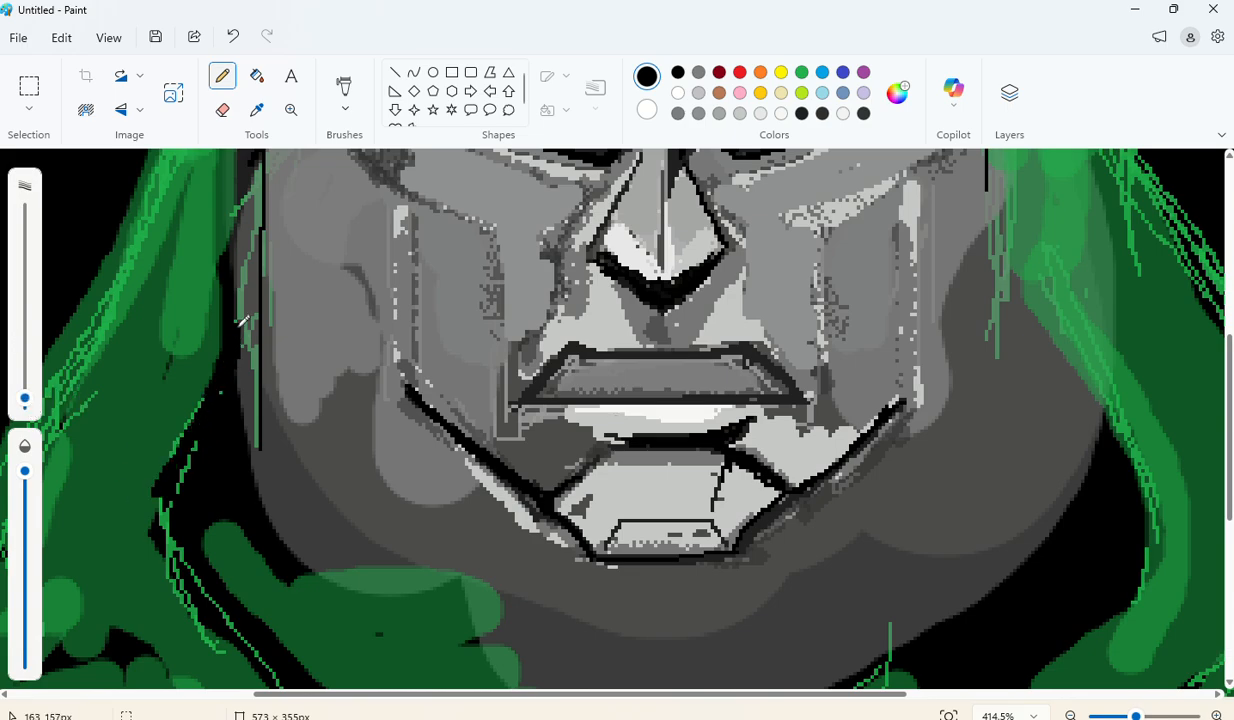
scroll(244, 318, up, 2)
drag(235, 262, 259, 385)
drag(259, 299, 260, 226)
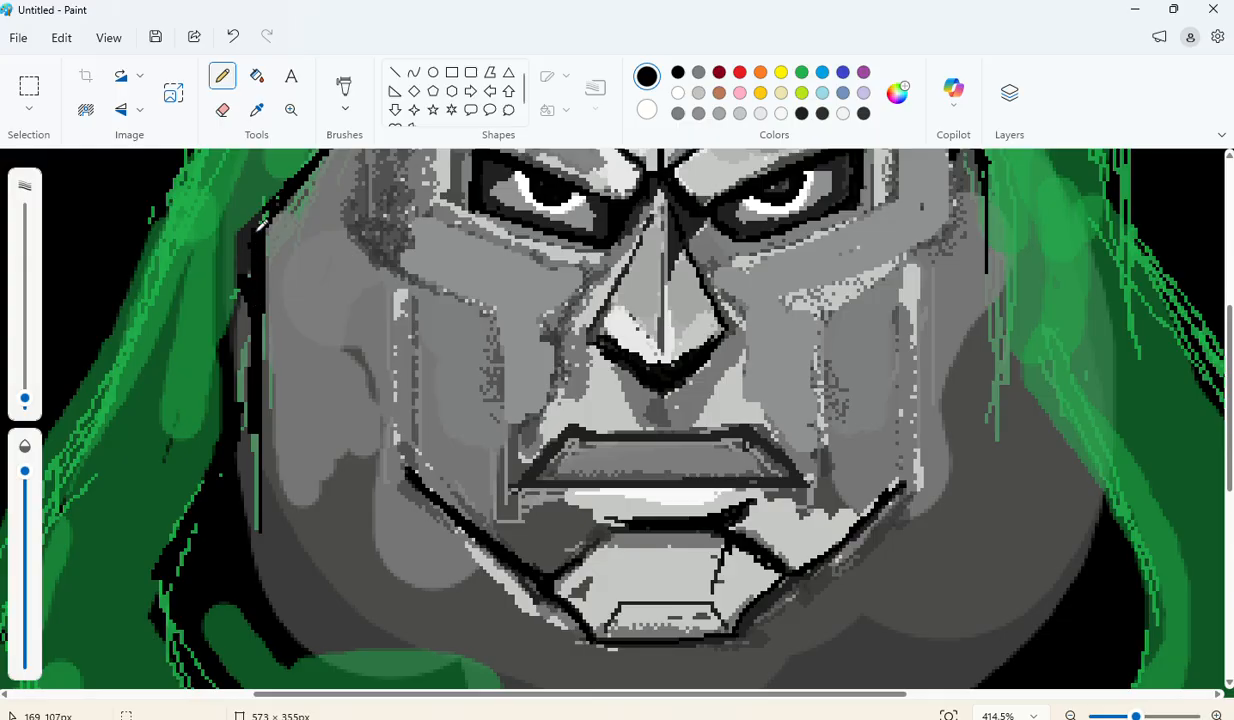
Step: Thicken the black outline along the mask's left side from the cheek up to the forehead
scroll(268, 272, up, 5)
mouse_move(248, 500)
mouse_down()
mouse_move(262, 462)
mouse_move(310, 425)
mouse_up()
drag(359, 341, 381, 296)
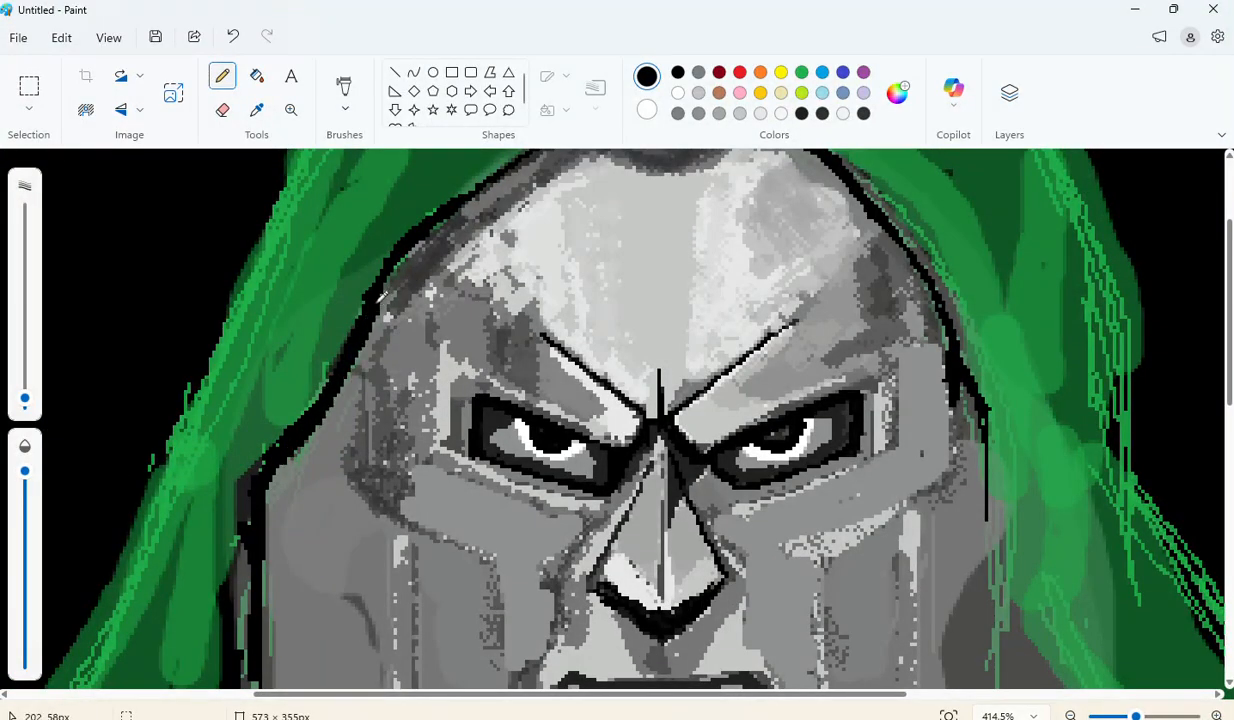
scroll(398, 247, up, 3)
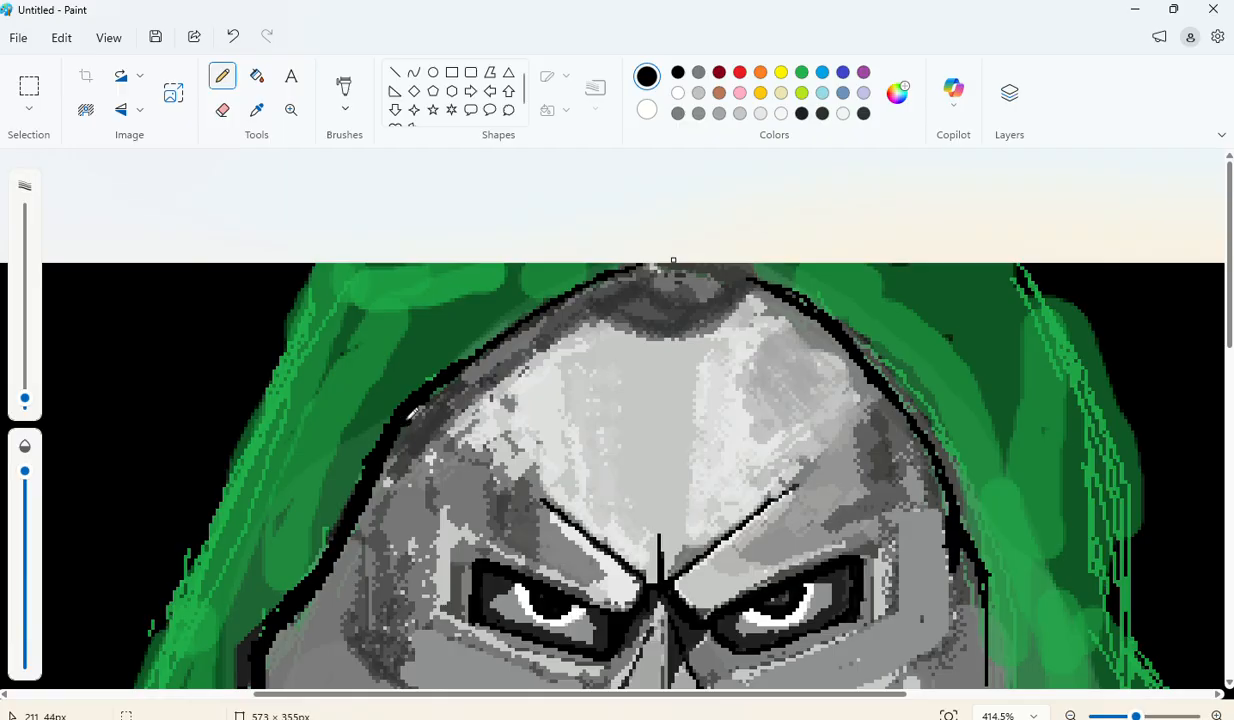
mouse_move(410, 414)
mouse_down()
mouse_move(497, 318)
mouse_move(537, 310)
mouse_up()
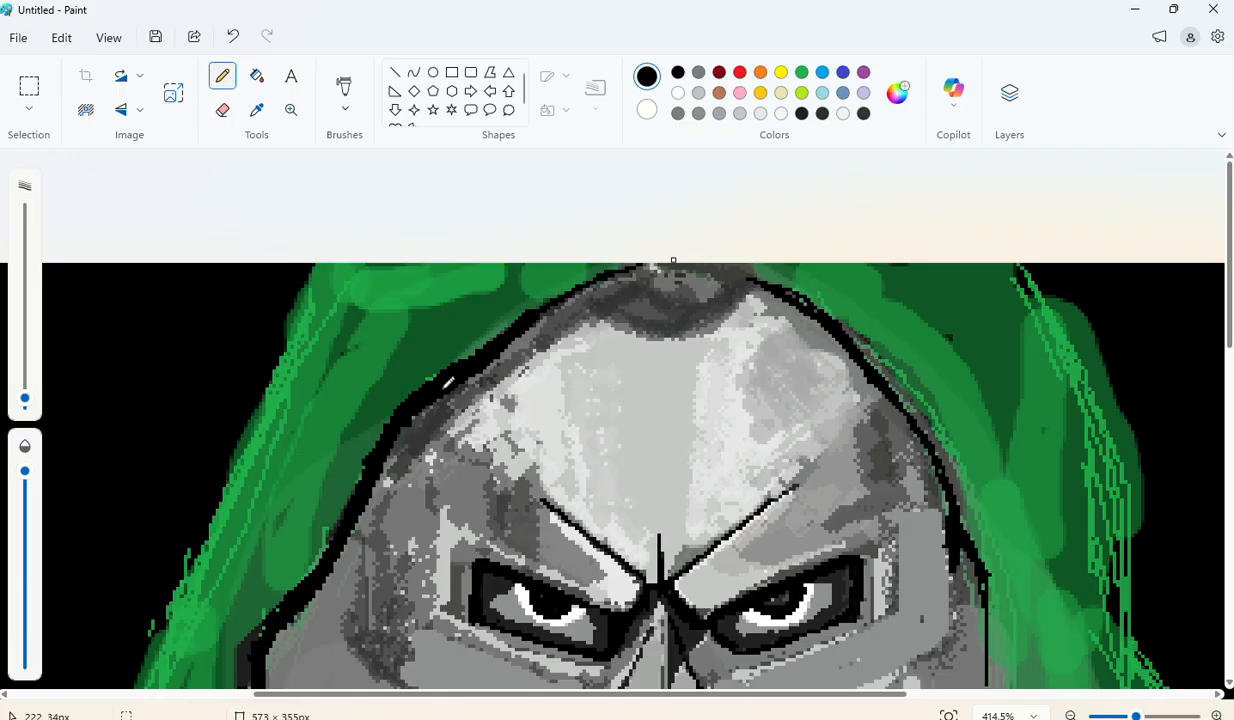
Step: Thicken the black outline along the mask's right edge between eye level and the crown
scroll(373, 470, down, 6)
scroll(1055, 383, up, 3)
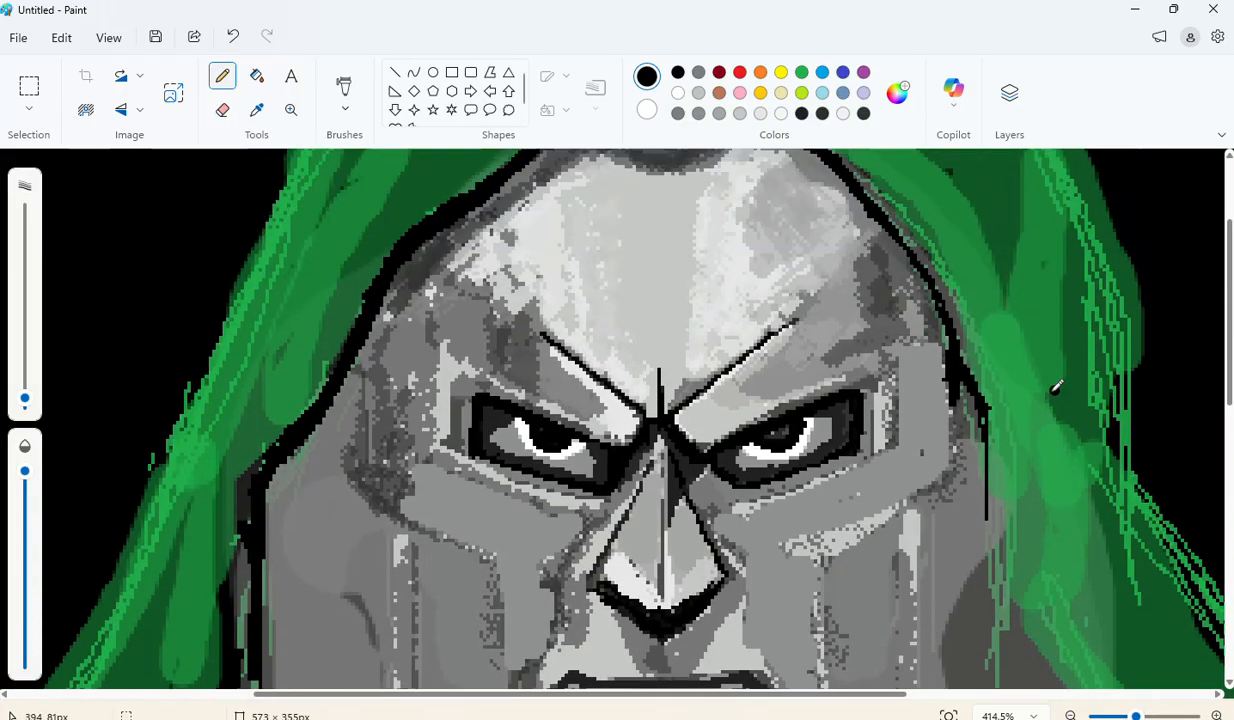
drag(965, 381, 960, 425)
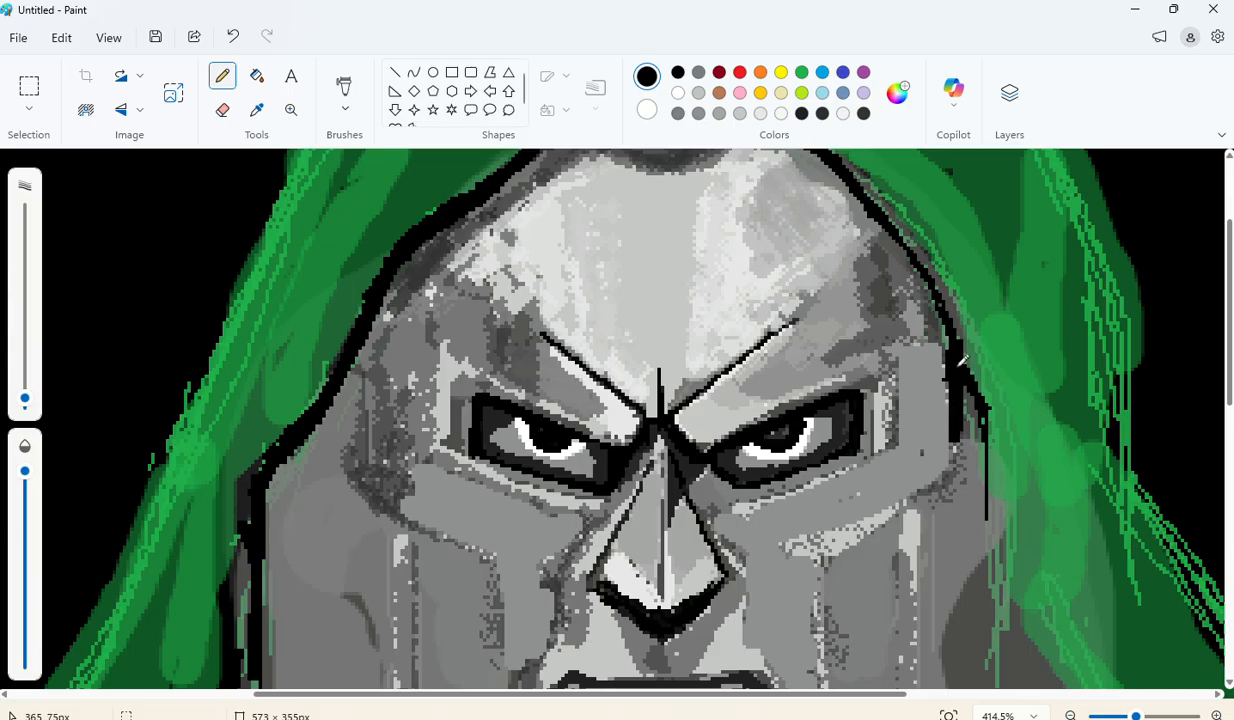
drag(958, 365, 998, 456)
drag(957, 316, 842, 182)
scroll(885, 193, up, 2)
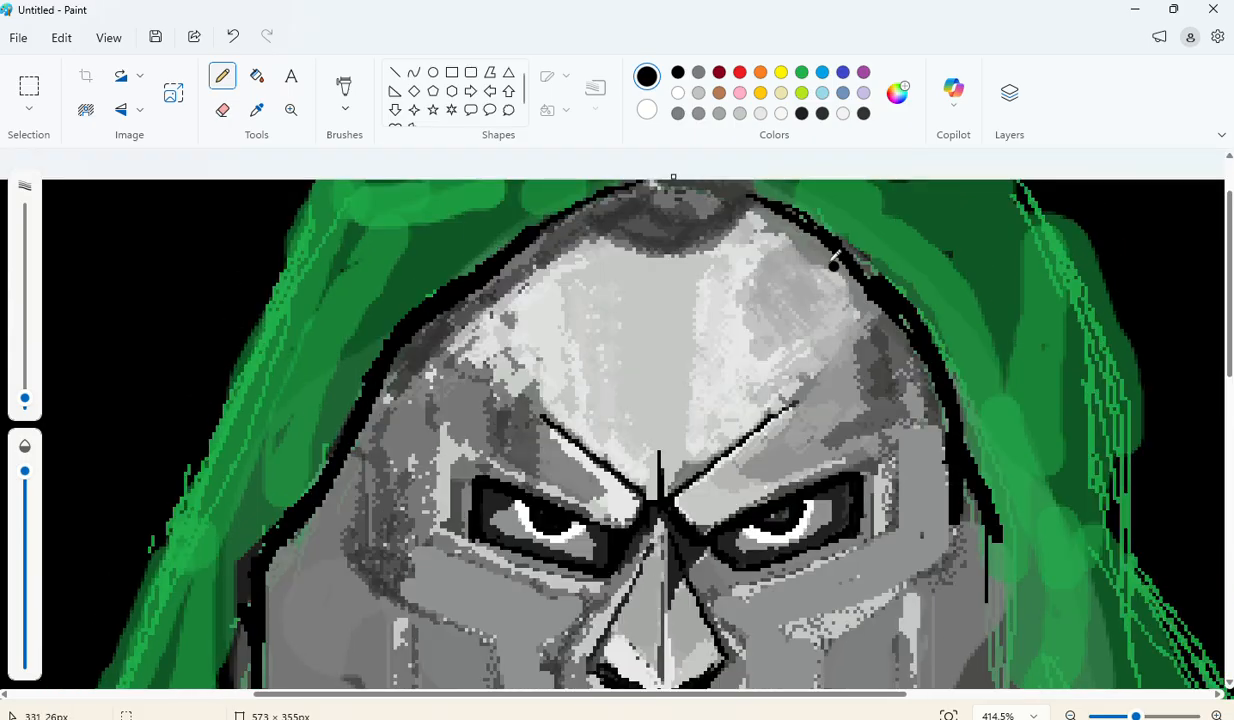
mouse_move(754, 190)
mouse_down()
mouse_move(867, 266)
mouse_move(846, 230)
mouse_move(797, 196)
mouse_up()
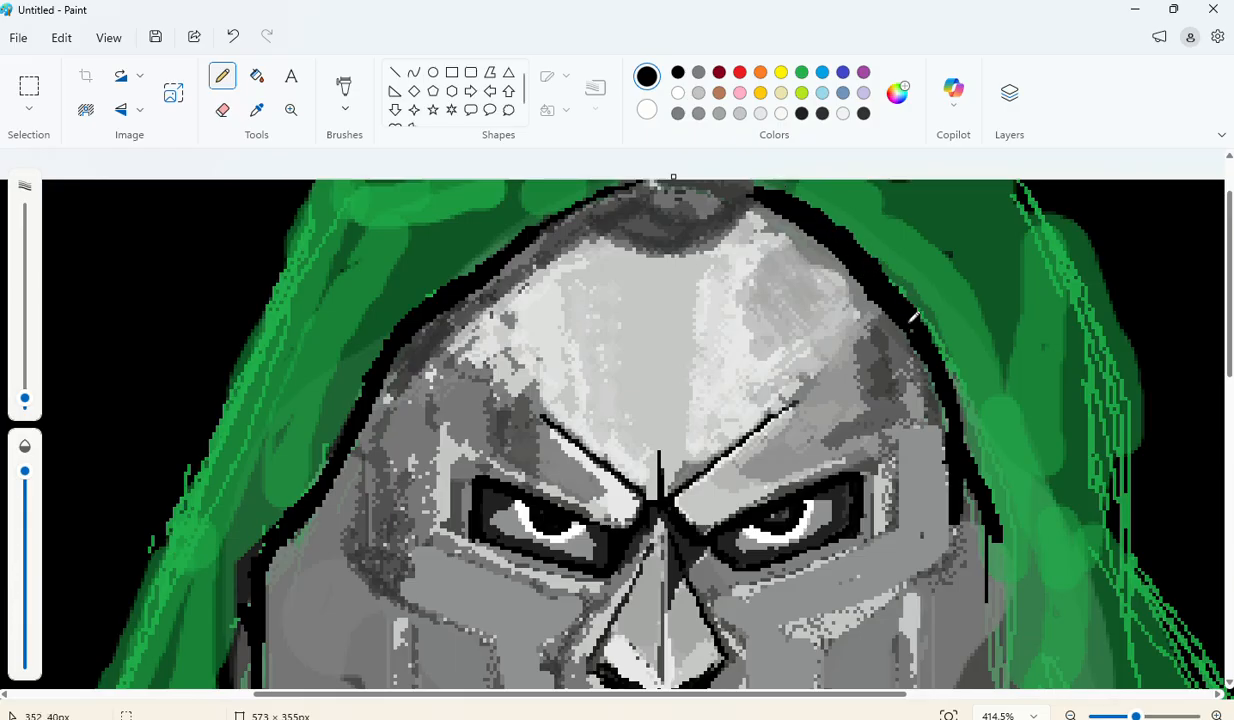
Step: Fill the gap beside the right temple with black and extend the thick outline down past the right cheek
mouse_move(943, 370)
mouse_down()
mouse_move(985, 495)
mouse_move(982, 419)
mouse_move(907, 294)
mouse_move(957, 377)
mouse_up()
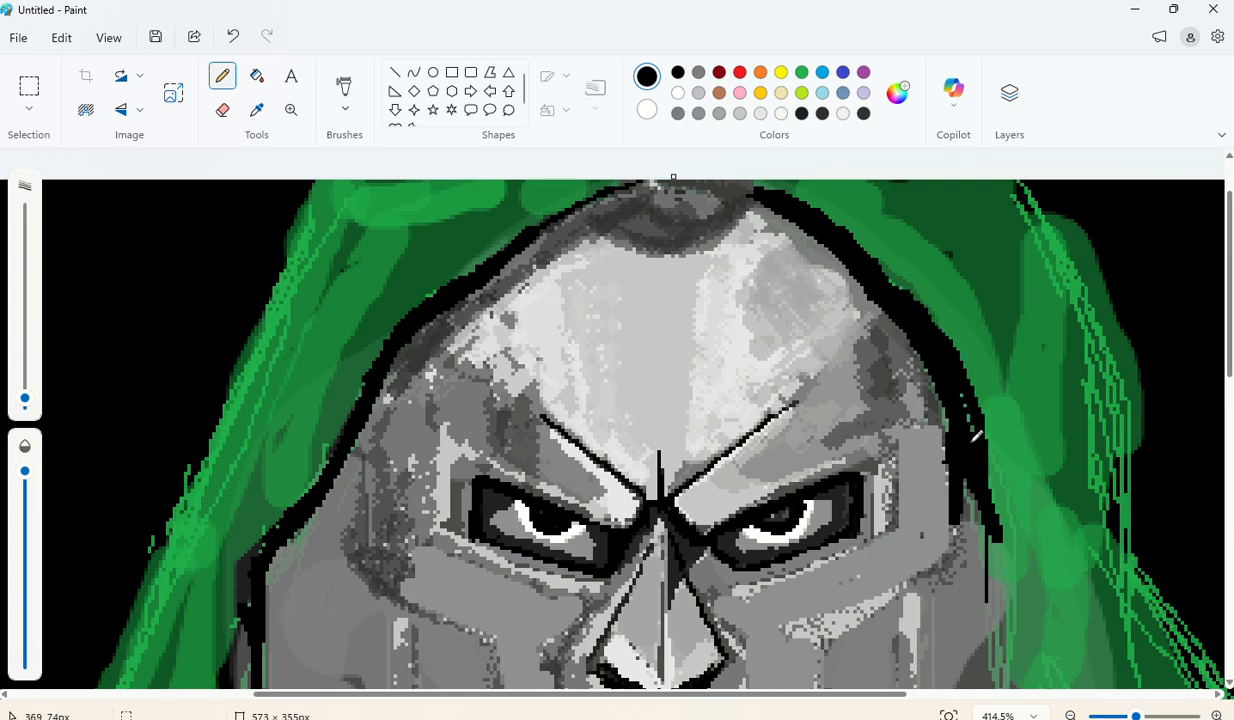
drag(986, 456, 999, 497)
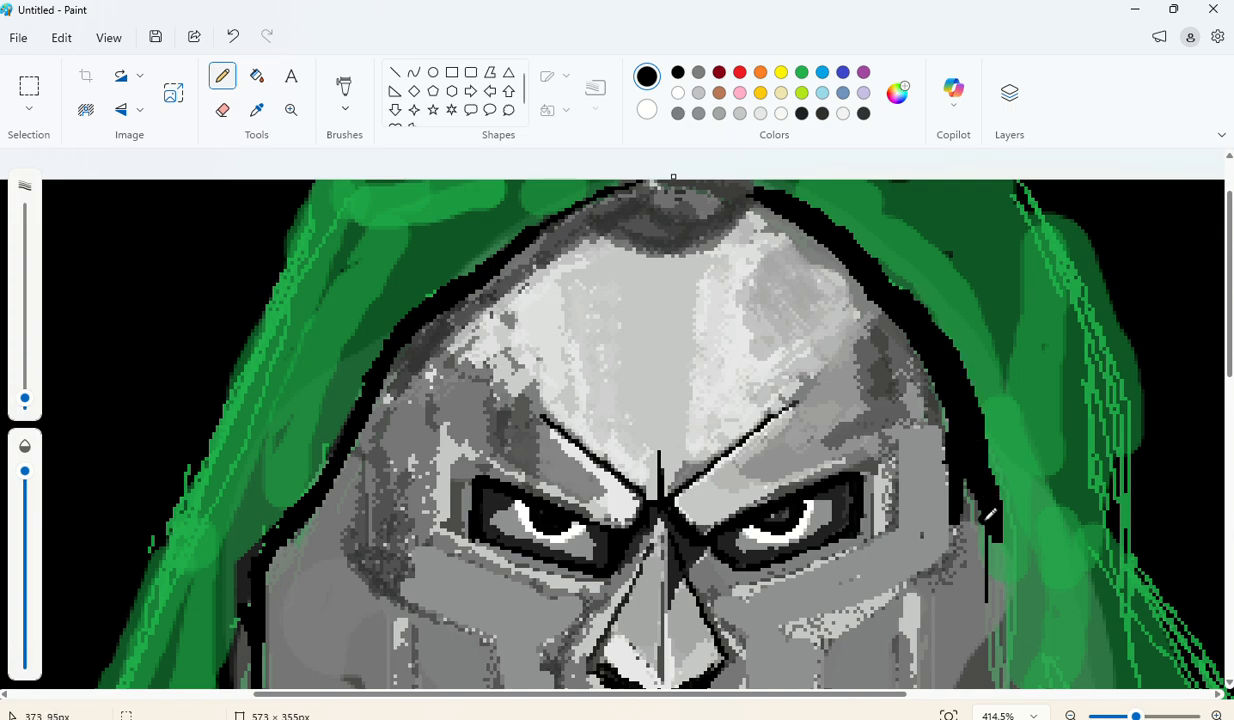
scroll(990, 513, down, 3)
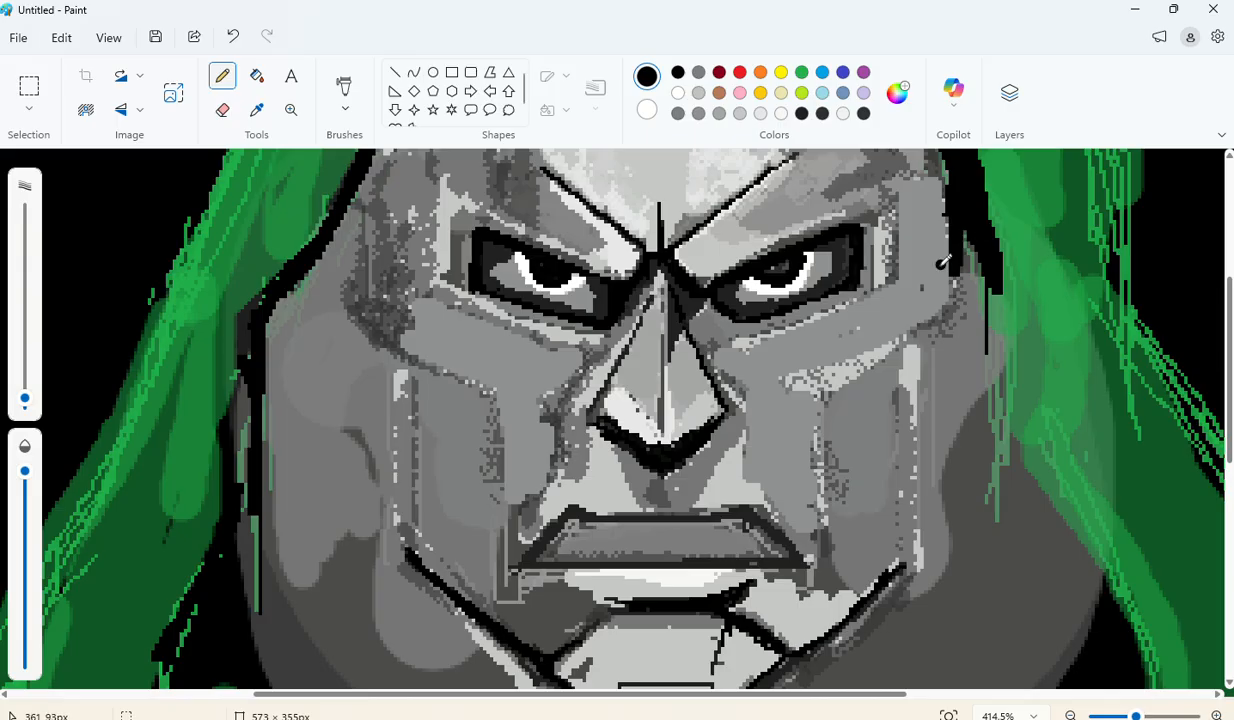
mouse_move(946, 262)
mouse_down()
mouse_move(989, 337)
mouse_move(999, 470)
mouse_move(993, 257)
mouse_up()
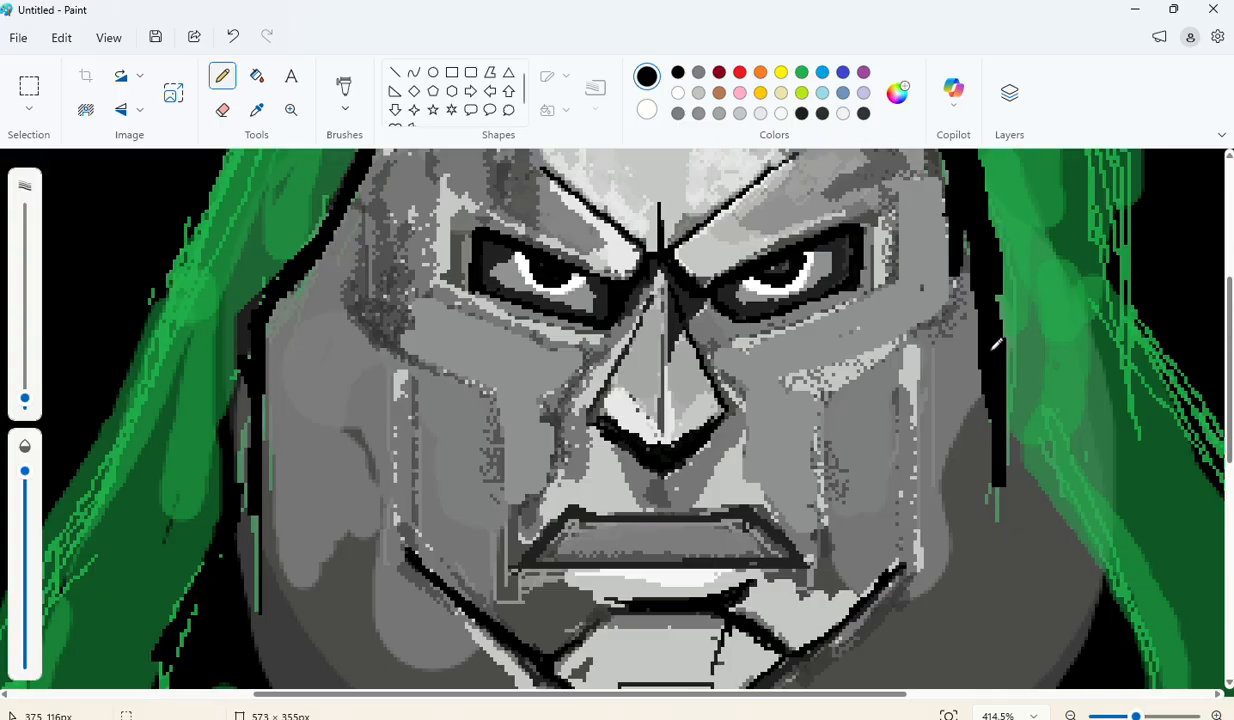
Step: Enlarge the pencil and paint a thick black shadow beneath the right jawline and under the chin
scroll(942, 525, down, 3)
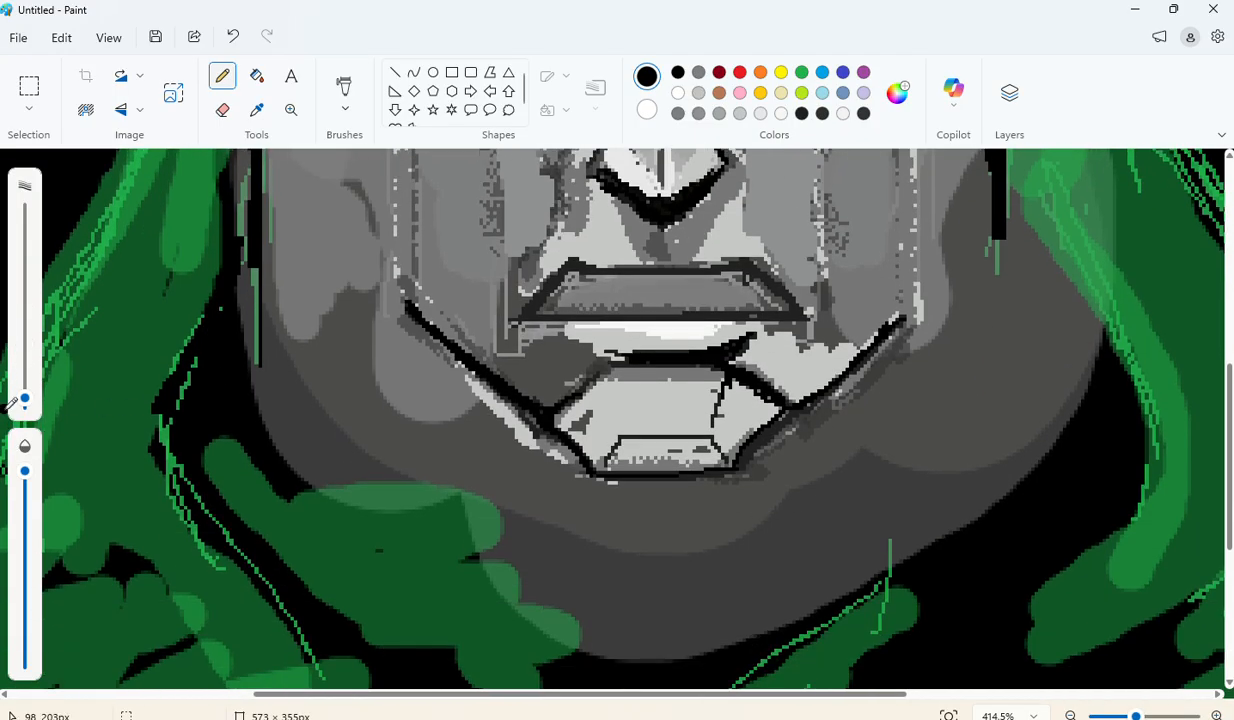
drag(25, 398, 25, 389)
mouse_move(773, 465)
mouse_down()
mouse_move(818, 429)
mouse_move(785, 469)
mouse_move(836, 437)
mouse_move(811, 451)
mouse_move(933, 330)
mouse_move(883, 407)
mouse_move(911, 364)
mouse_move(818, 463)
mouse_move(771, 489)
mouse_move(651, 498)
mouse_move(727, 497)
mouse_up()
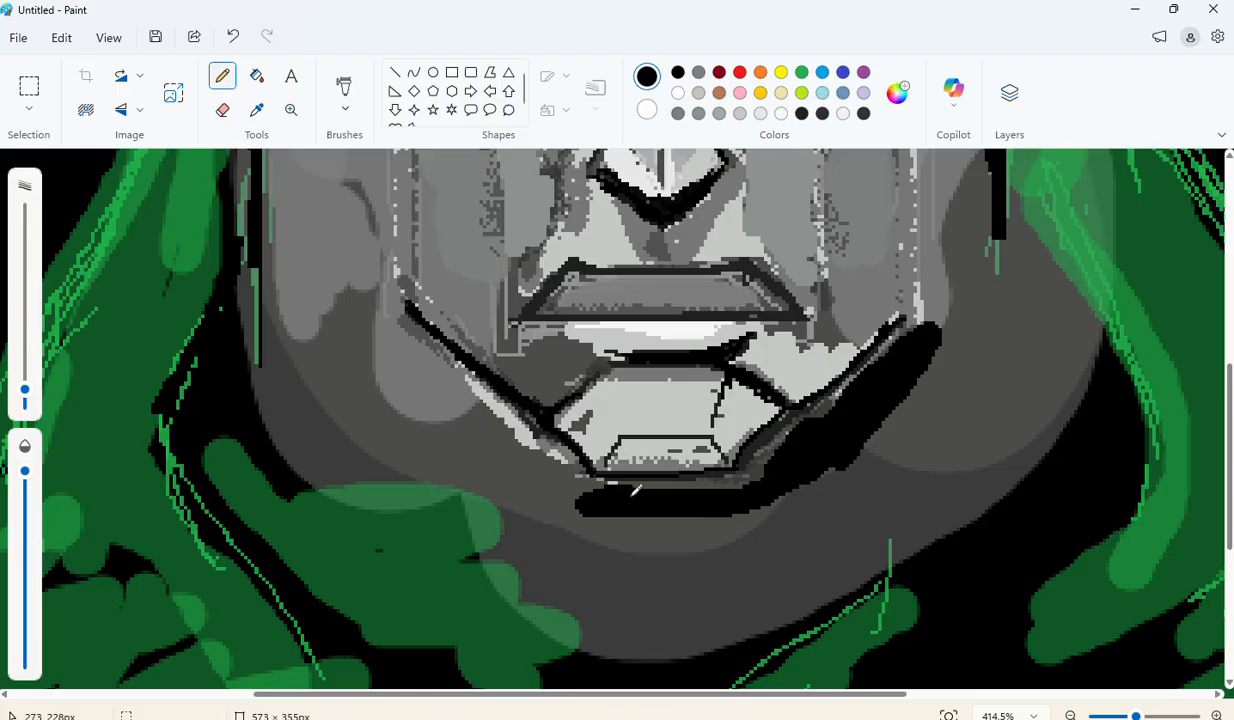
mouse_move(635, 490)
mouse_down()
mouse_move(697, 470)
mouse_move(771, 478)
mouse_up()
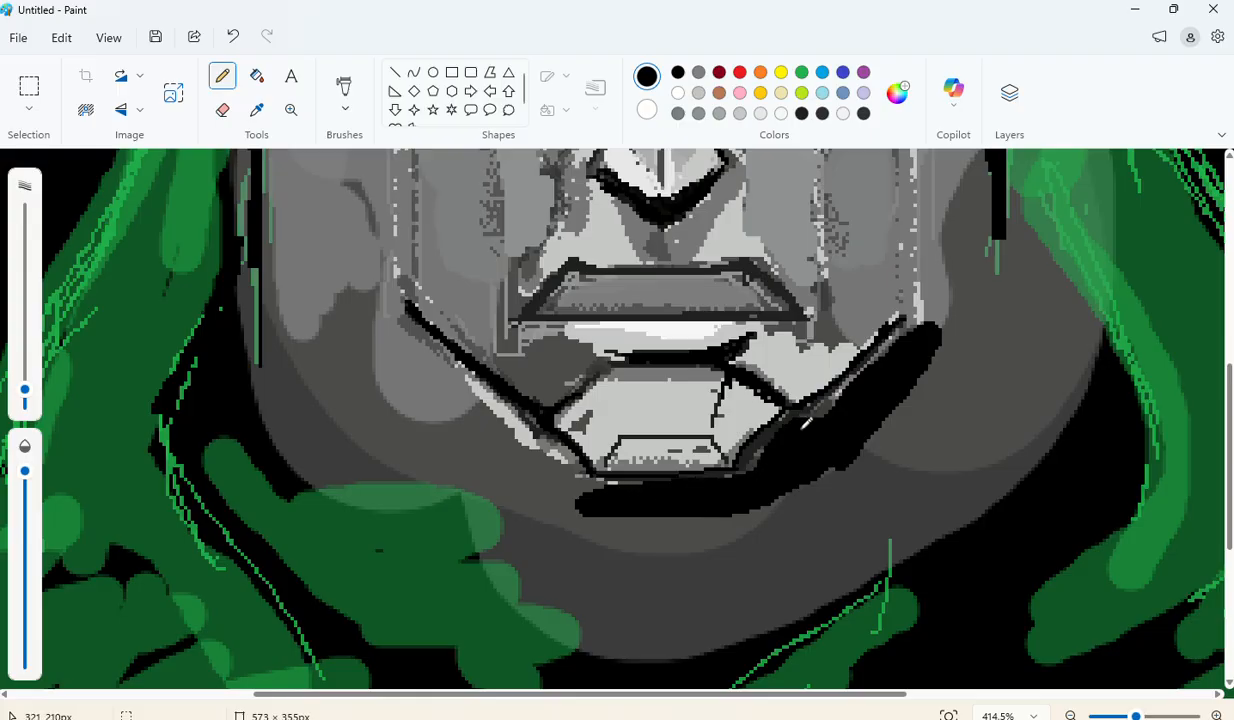
Step: Enlarge the pencil and fill the outer left cheek and the area along the left jawline with solid black
scroll(360, 425, up, 5)
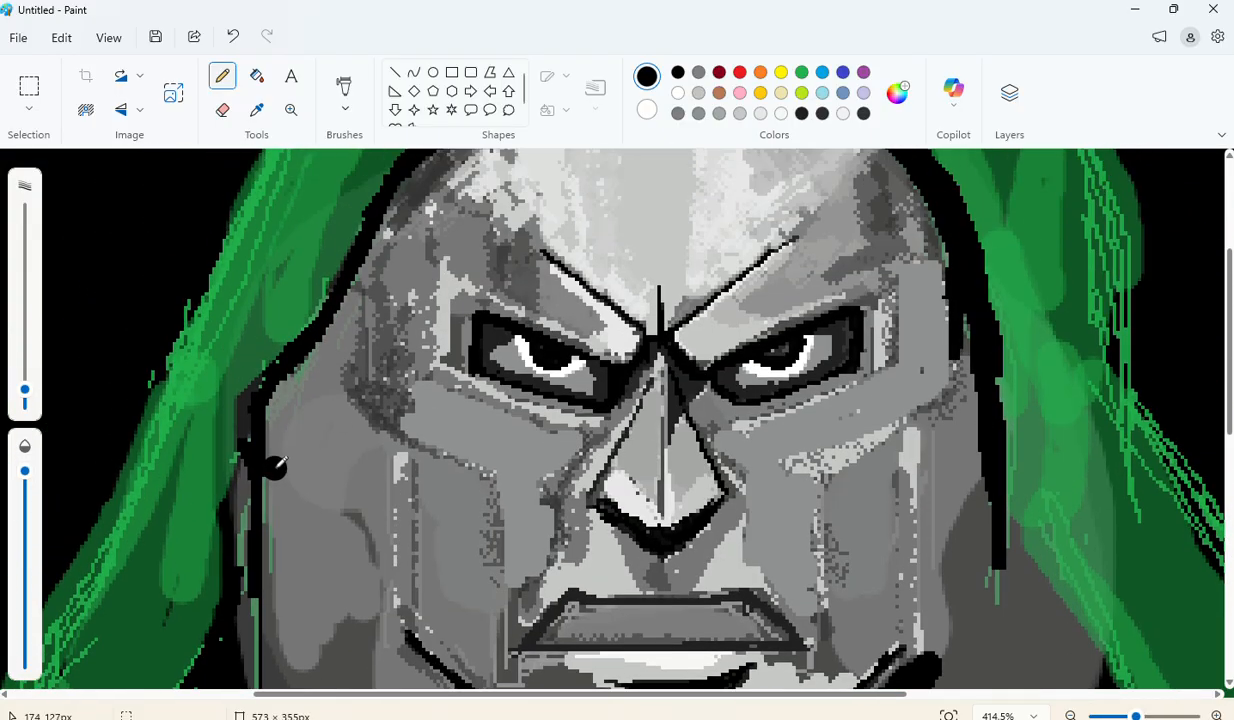
scroll(290, 400, down, 2)
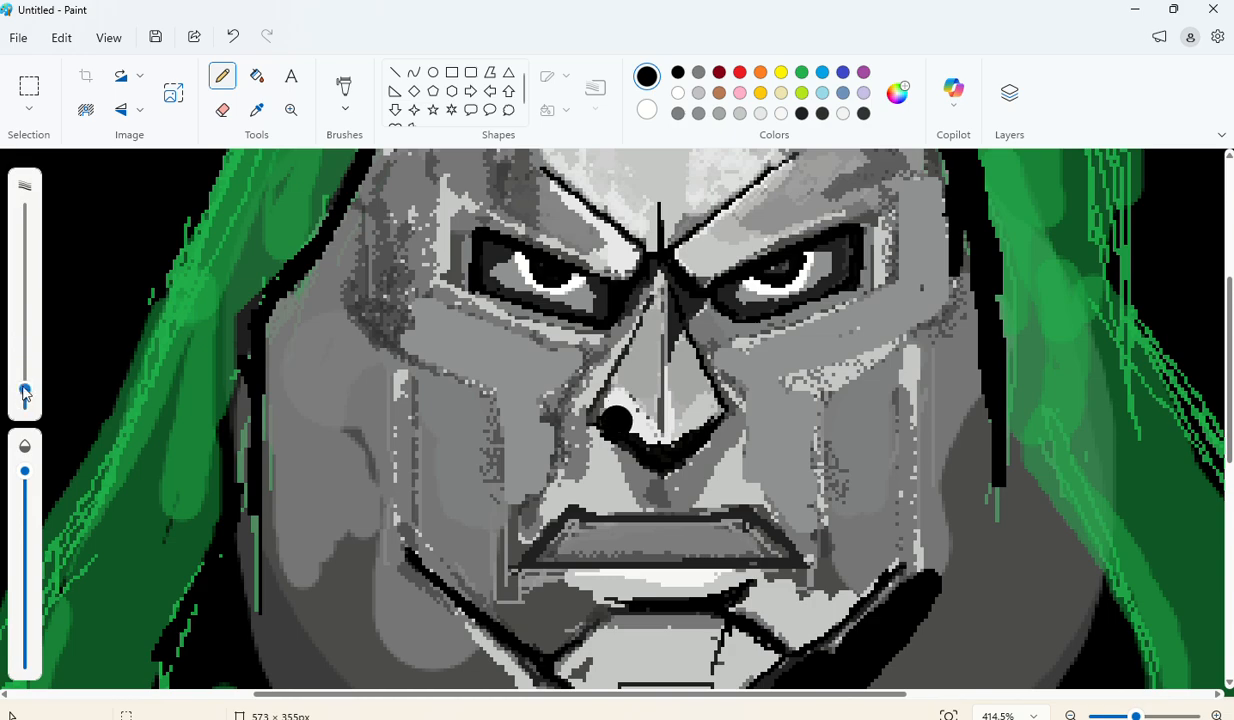
drag(25, 390, 25, 376)
mouse_move(289, 328)
mouse_down()
mouse_move(342, 387)
mouse_move(357, 441)
mouse_move(316, 377)
mouse_move(286, 365)
mouse_move(320, 526)
mouse_move(335, 436)
mouse_move(367, 540)
mouse_up()
scroll(364, 522, down, 3)
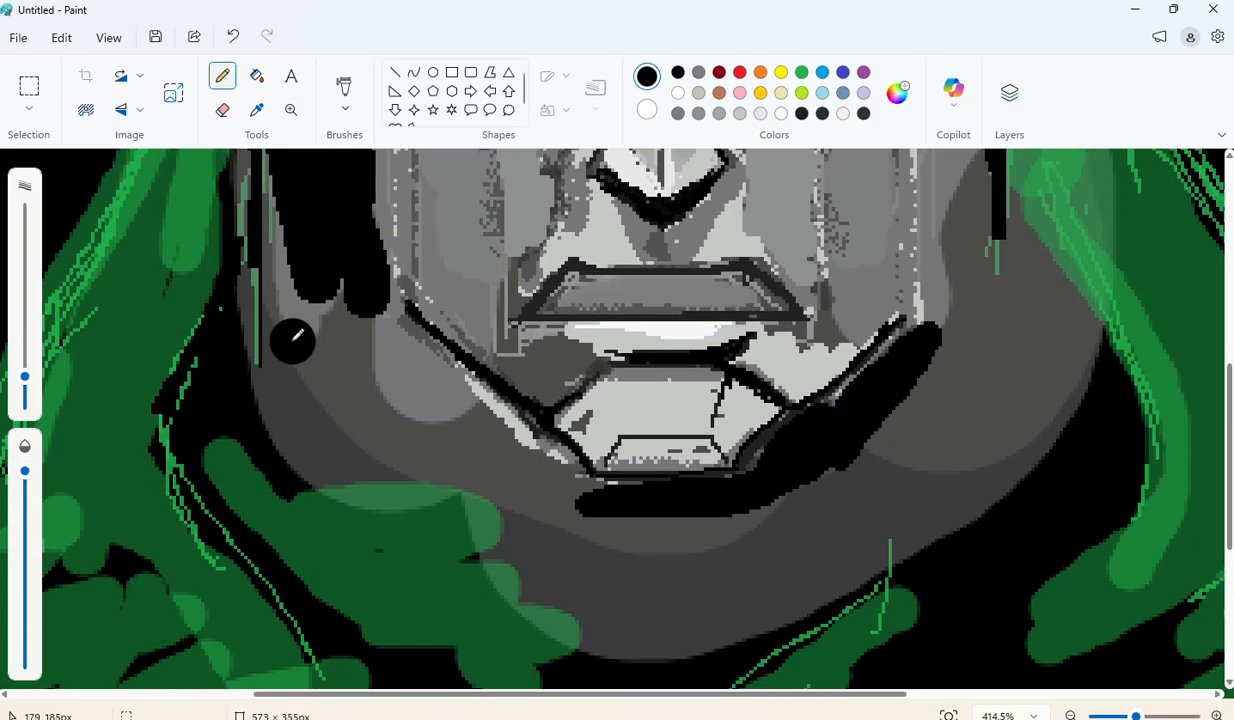
scroll(294, 344, up, 2)
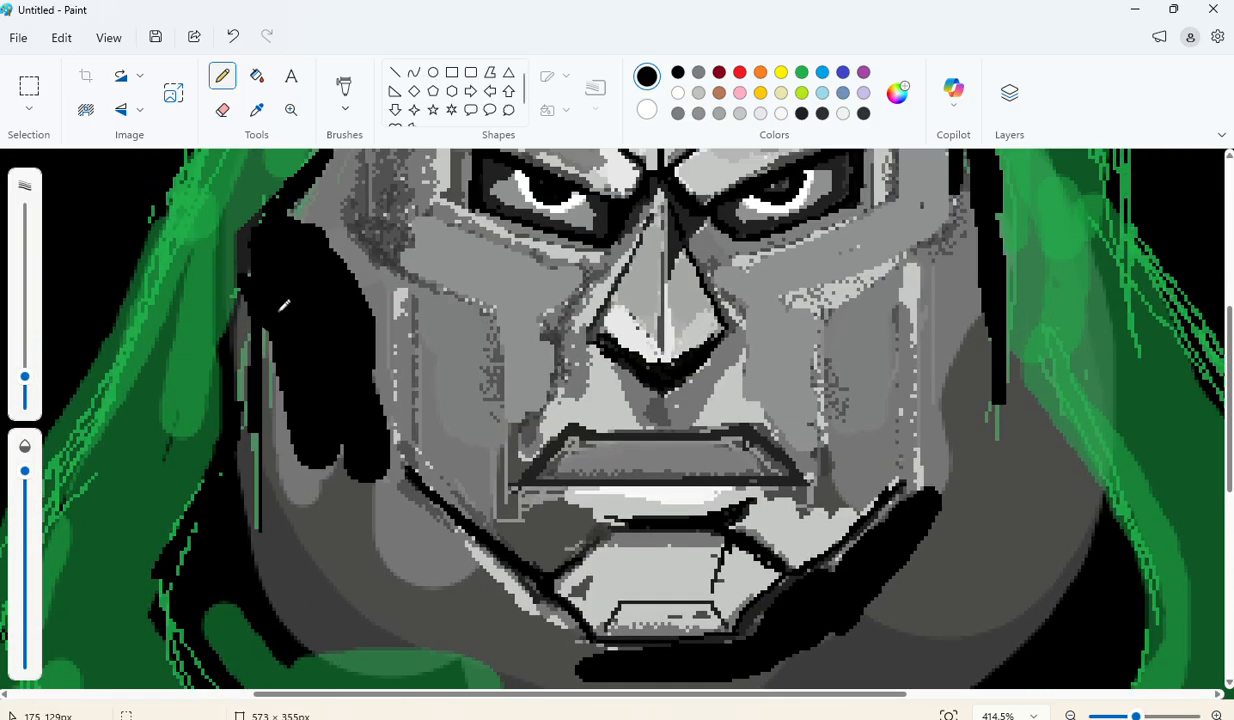
mouse_move(284, 305)
mouse_down()
mouse_move(295, 534)
mouse_move(281, 445)
mouse_move(297, 407)
mouse_move(398, 524)
mouse_move(570, 654)
mouse_move(382, 491)
mouse_move(508, 608)
mouse_move(313, 473)
mouse_move(336, 526)
mouse_move(496, 618)
mouse_up()
Step: Cover the remaining gray beneath the left jawline with black, down to the green cloak's edge
scroll(496, 618, down, 5)
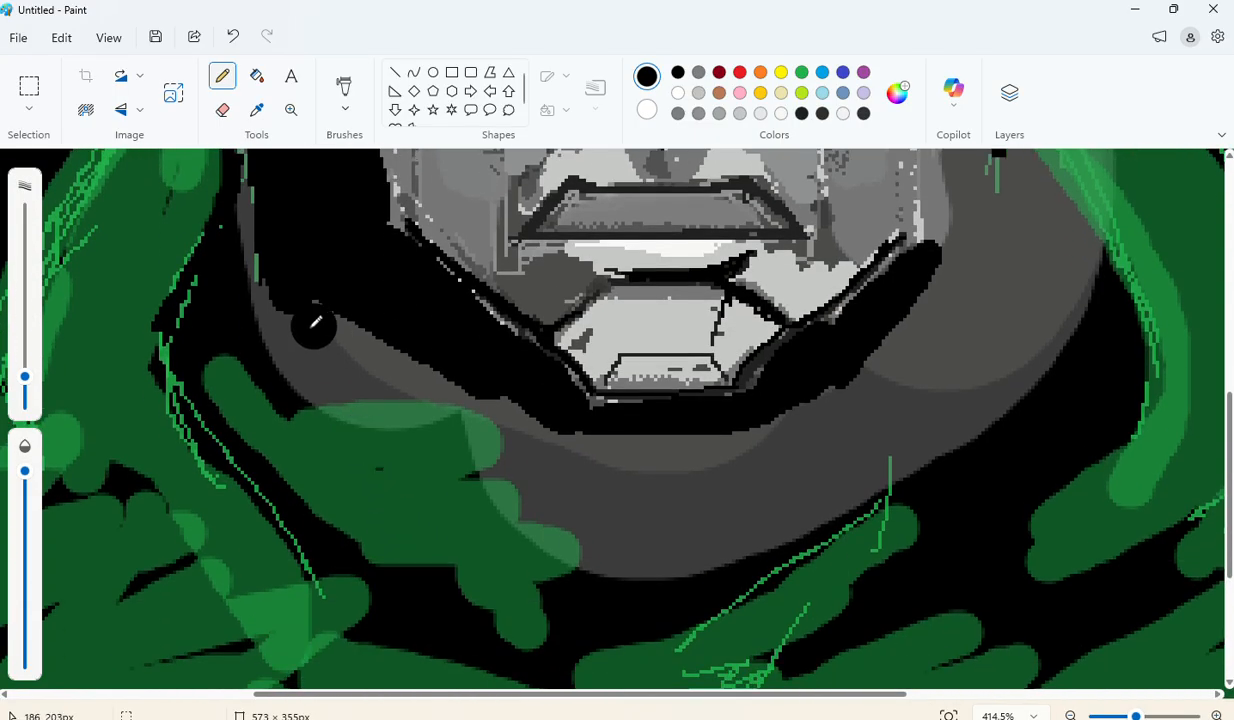
drag(283, 288, 482, 401)
drag(264, 311, 485, 428)
scroll(270, 350, up, 2)
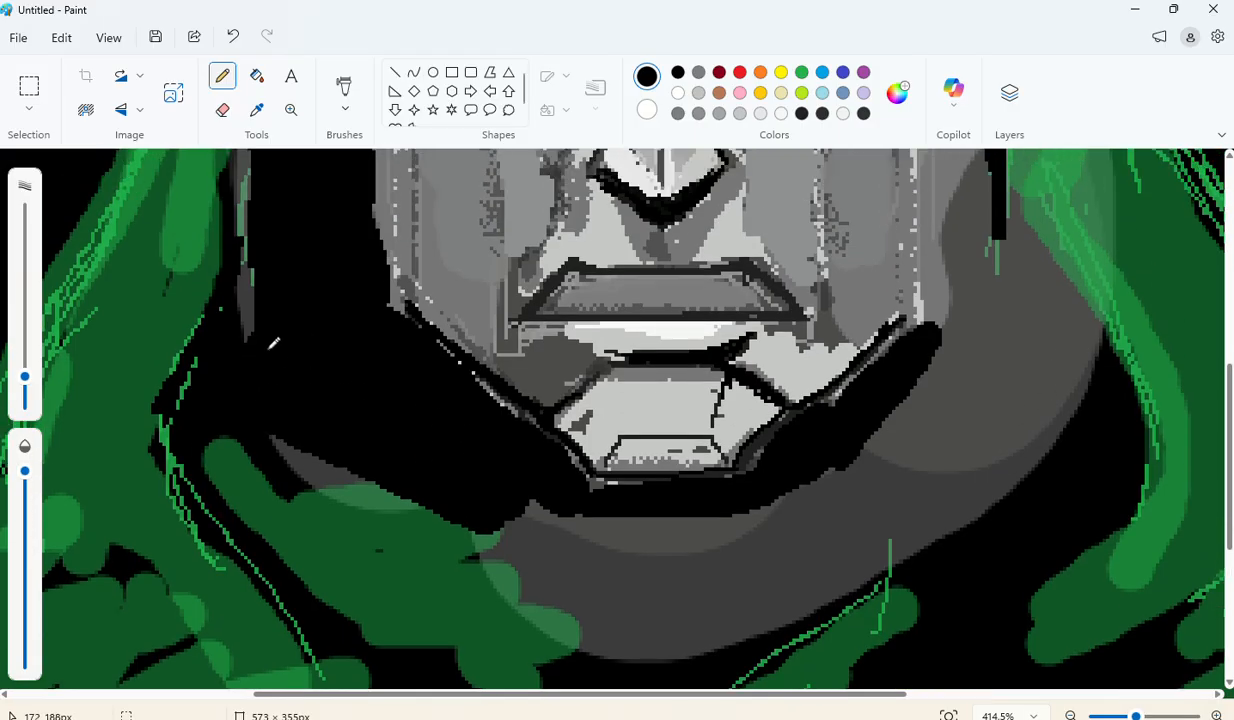
scroll(345, 345, down, 2)
mouse_move(262, 310)
mouse_down()
mouse_move(382, 411)
mouse_move(482, 440)
mouse_up()
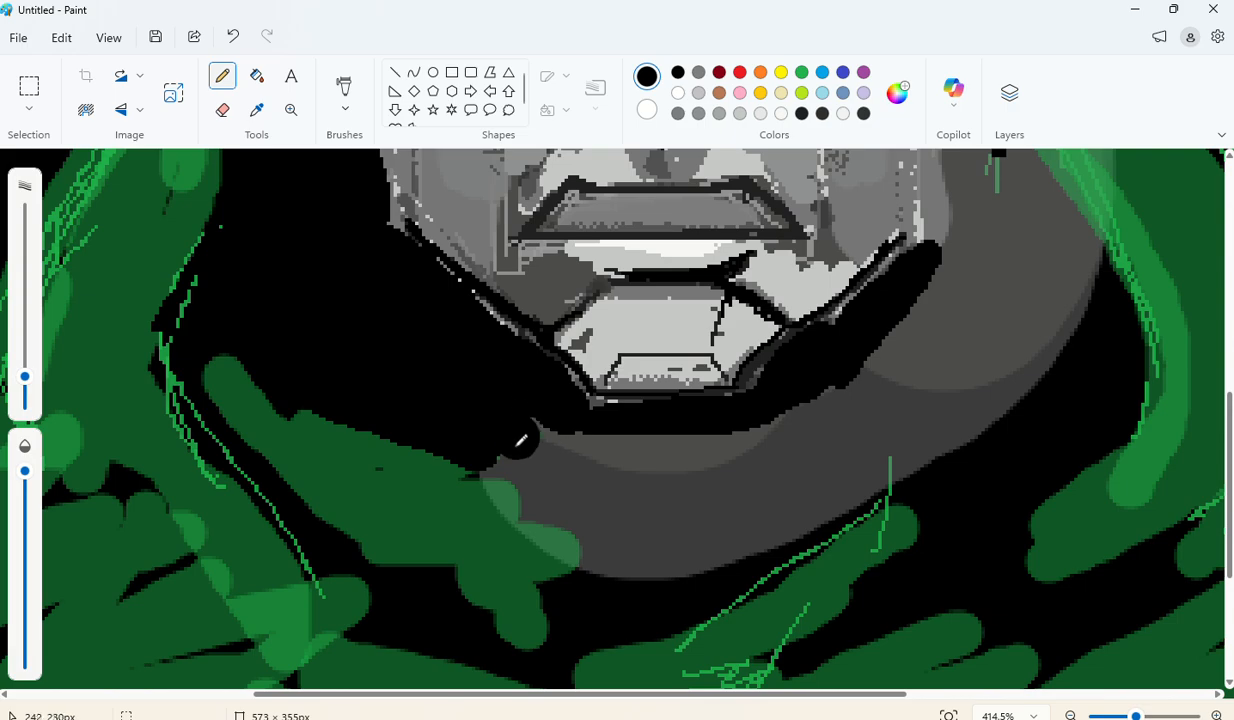
Step: Fill the gray area under the chin and around the right jaw with black, up to the right cheek
mouse_move(520, 420)
mouse_down()
mouse_move(613, 438)
mouse_move(733, 423)
mouse_move(503, 449)
mouse_move(682, 467)
mouse_move(745, 440)
mouse_move(756, 421)
mouse_move(523, 492)
mouse_move(508, 482)
mouse_move(711, 489)
mouse_move(620, 512)
mouse_move(533, 506)
mouse_move(715, 516)
mouse_move(564, 529)
mouse_move(707, 534)
mouse_move(569, 553)
mouse_move(734, 551)
mouse_move(760, 572)
mouse_move(750, 617)
mouse_move(810, 471)
mouse_move(783, 598)
mouse_move(848, 449)
mouse_move(832, 552)
mouse_move(820, 553)
mouse_move(831, 601)
mouse_move(940, 505)
mouse_move(804, 523)
mouse_move(873, 408)
mouse_move(858, 478)
mouse_move(916, 402)
mouse_move(869, 540)
mouse_up()
scroll(737, 548, up, 2)
scroll(884, 534, up, 3)
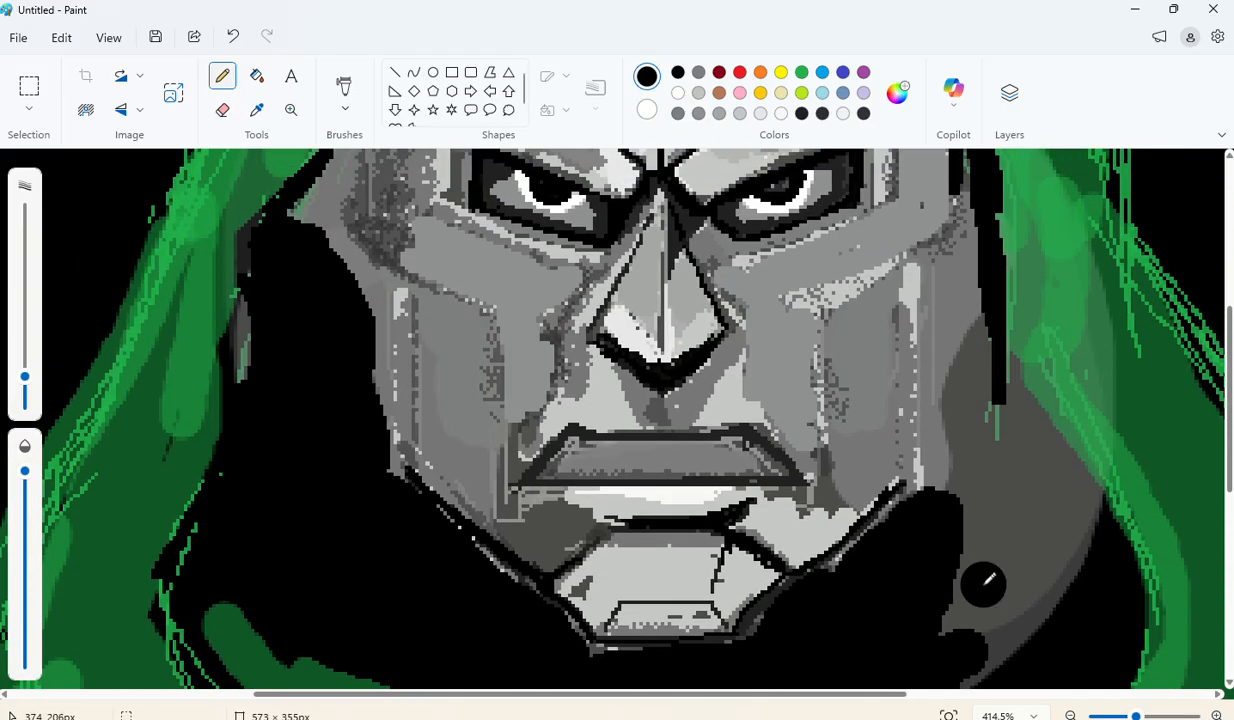
mouse_move(979, 551)
mouse_down()
mouse_move(997, 422)
mouse_move(1054, 446)
mouse_move(980, 382)
mouse_move(1010, 410)
mouse_move(965, 588)
mouse_move(1056, 546)
mouse_move(1030, 472)
mouse_move(932, 605)
mouse_move(1056, 539)
mouse_up()
scroll(1091, 549, down, 3)
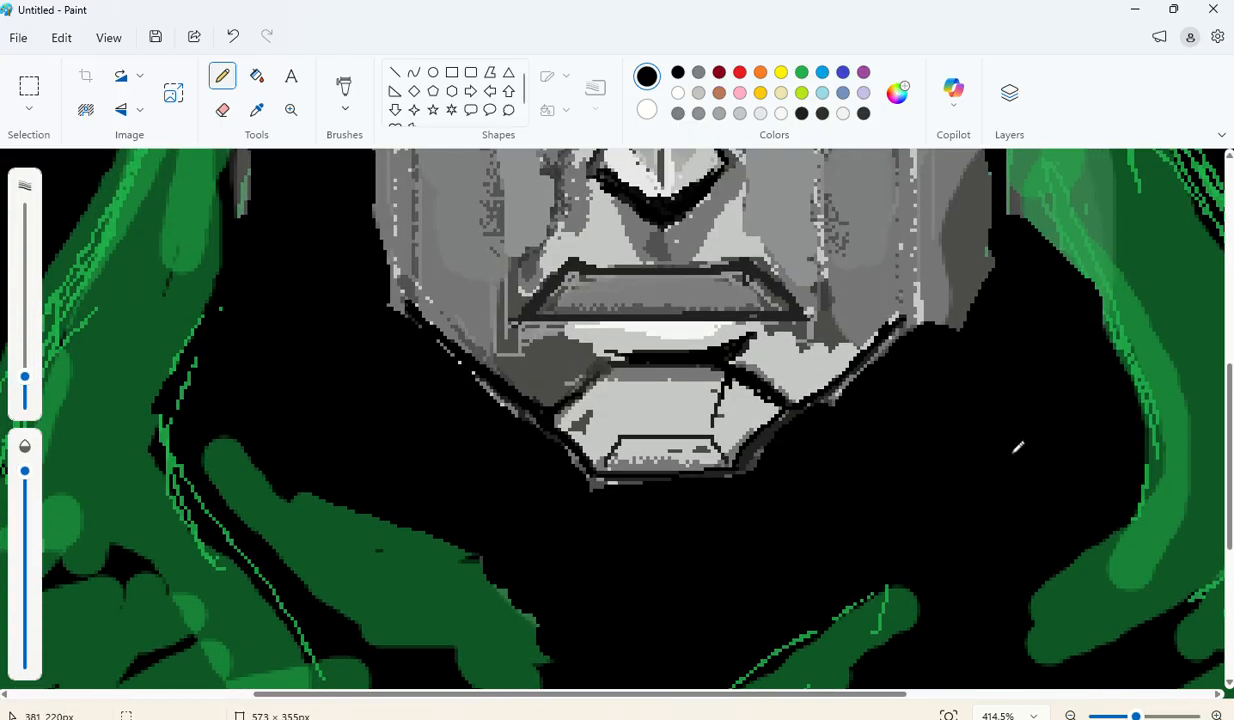
scroll(1000, 460, up, 3)
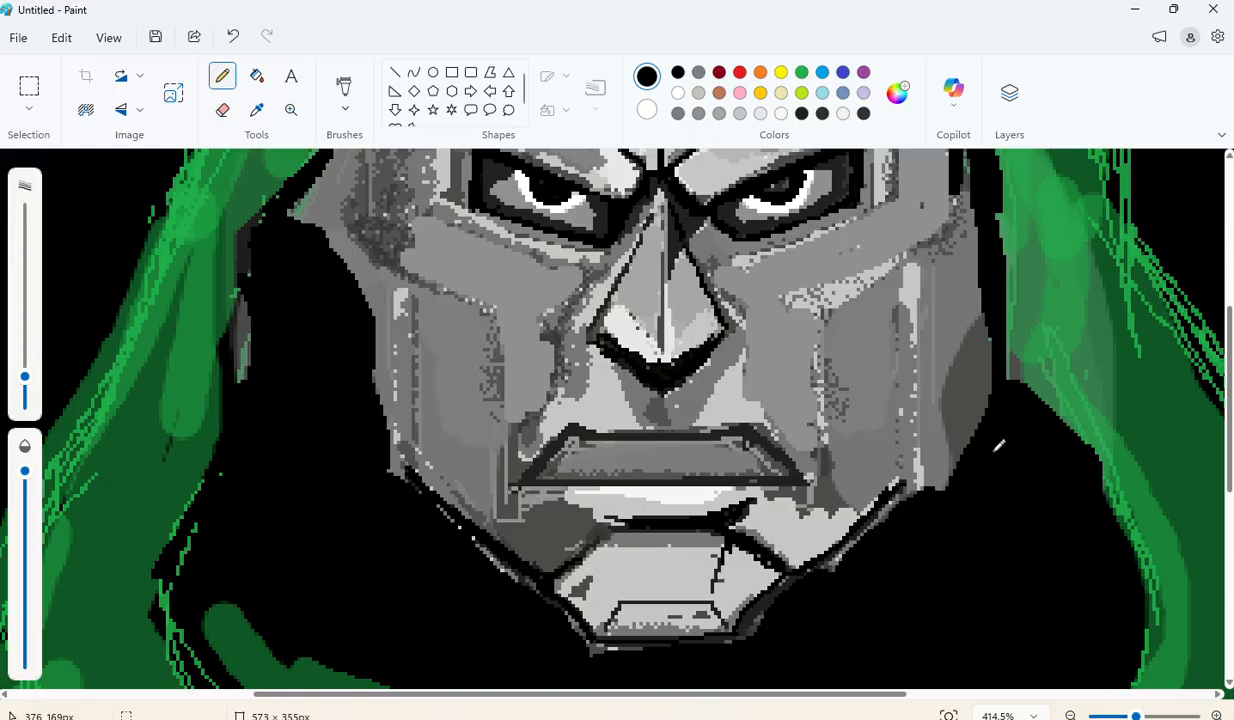
Step: Outline the right jawline and then the left cheek and jaw in very dark gray with a smaller pencil
scroll(983, 392, up, 2)
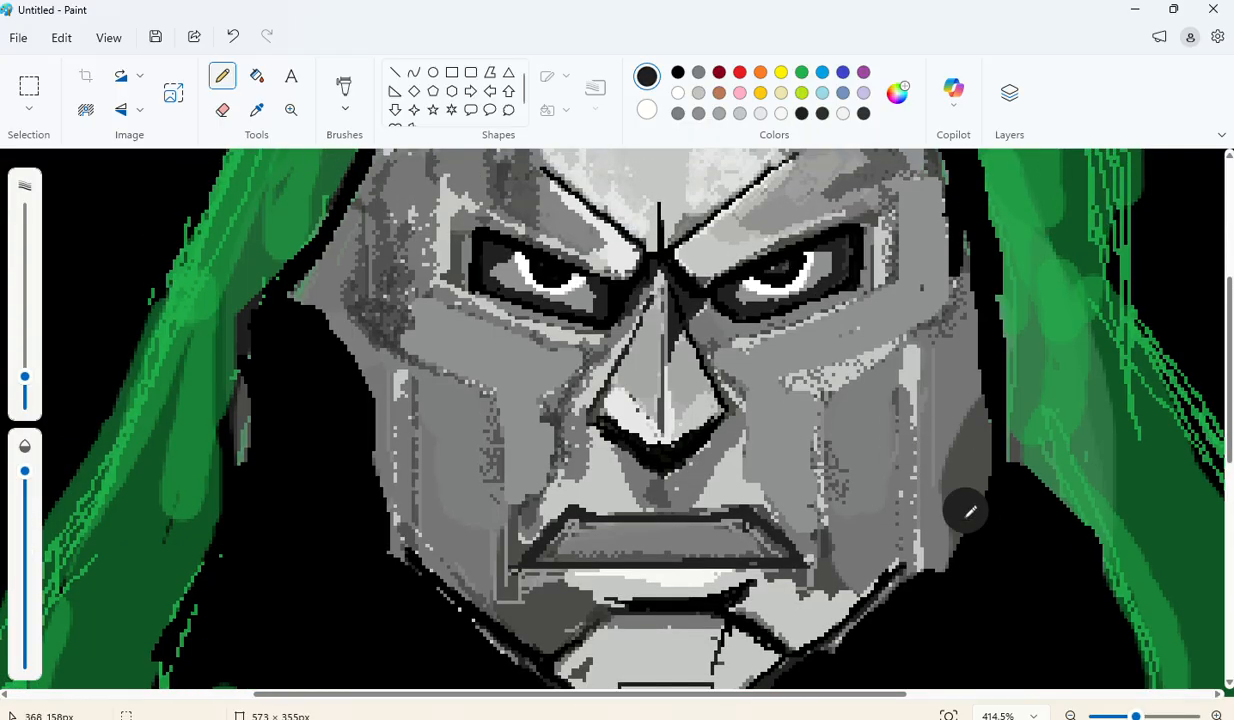
click(25, 395)
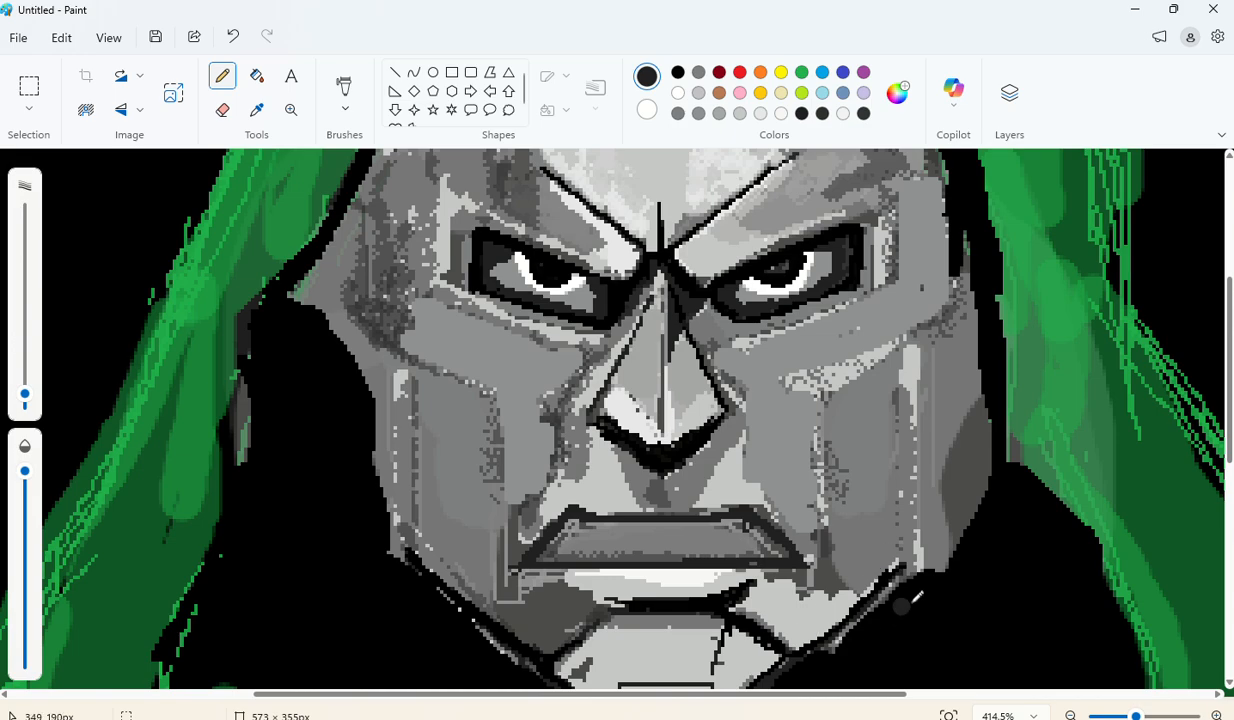
scroll(877, 560, down, 4)
mouse_move(761, 533)
mouse_down()
mouse_move(881, 433)
mouse_move(872, 404)
mouse_move(905, 372)
mouse_up()
scroll(484, 506, up, 2)
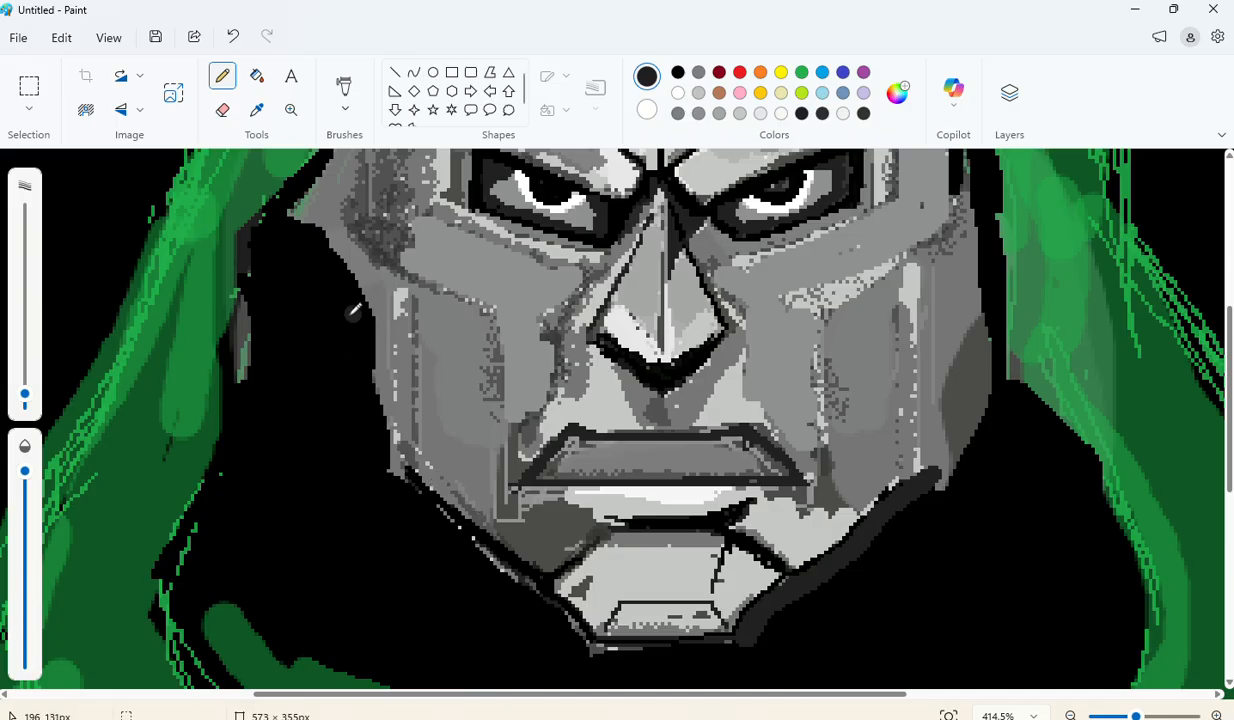
mouse_move(372, 321)
mouse_down()
mouse_move(381, 420)
mouse_move(408, 482)
mouse_move(550, 586)
mouse_move(600, 648)
mouse_up()
scroll(652, 624, up, 2)
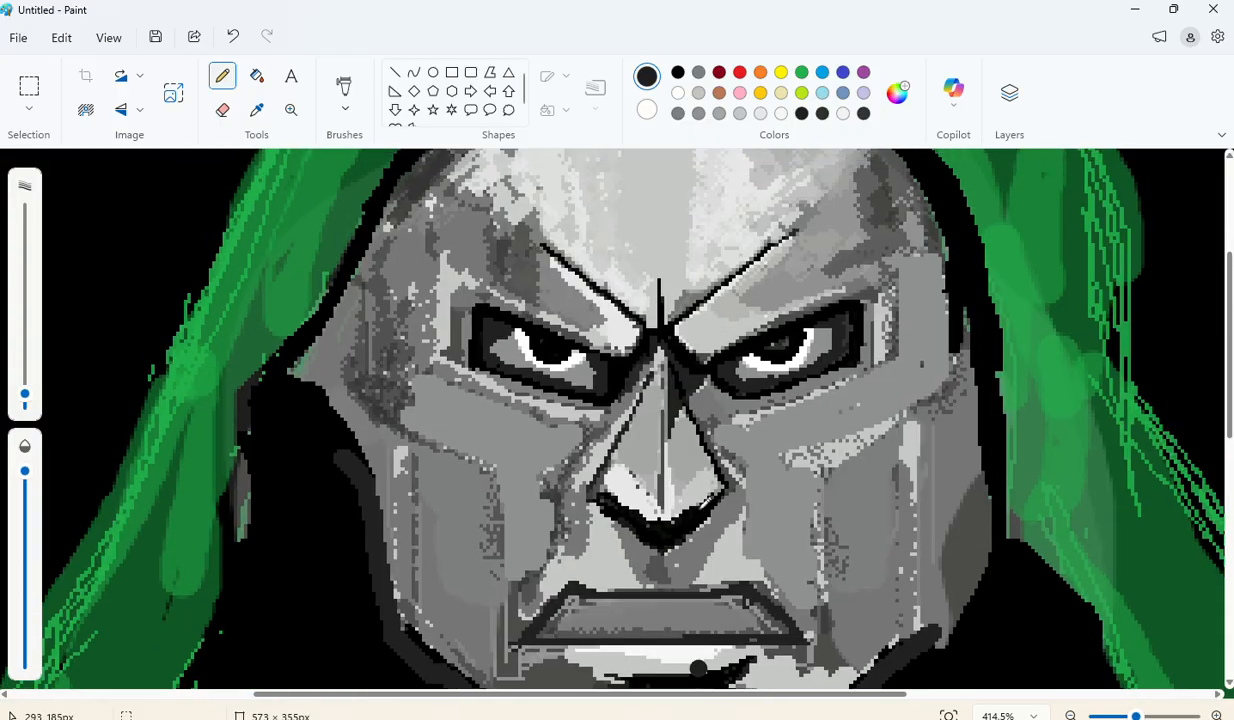
Step: Examine the overall mask, hood and cloak at different zoom levels
scroll(681, 304, down, 1)
scroll(662, 424, down, 2)
scroll(1096, 358, down, 2)
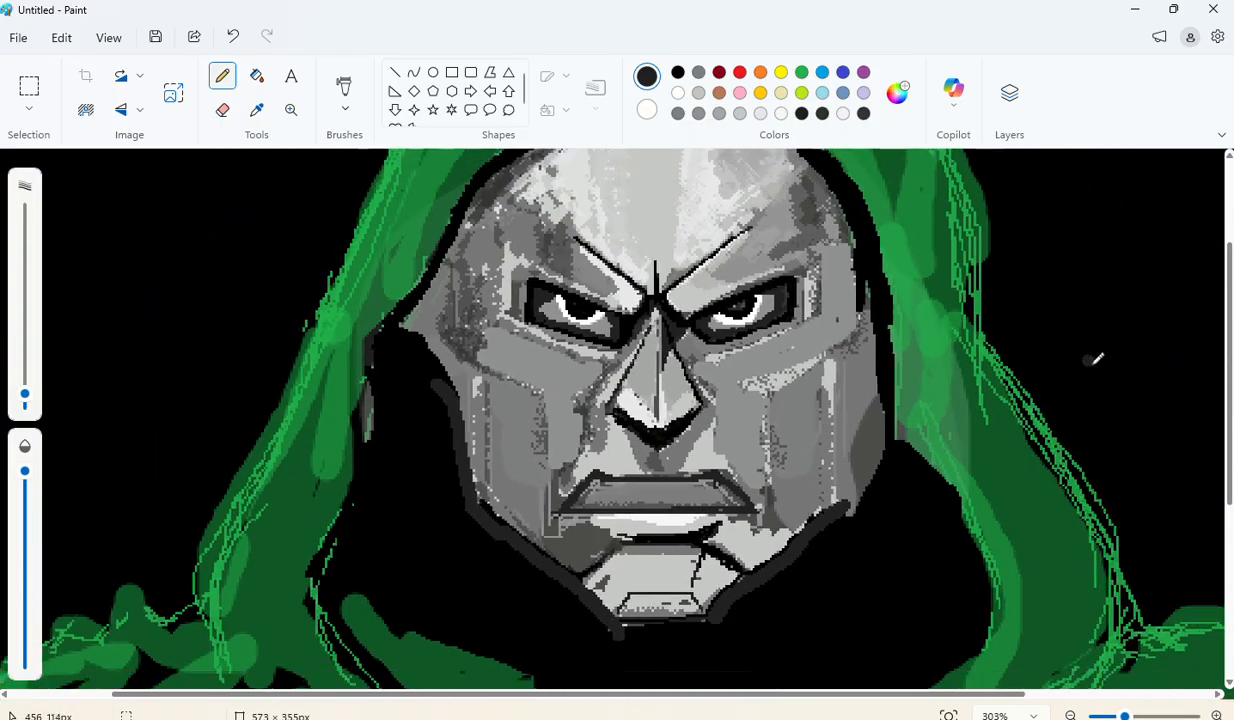
scroll(1025, 361, up, 2)
scroll(785, 386, down, 2)
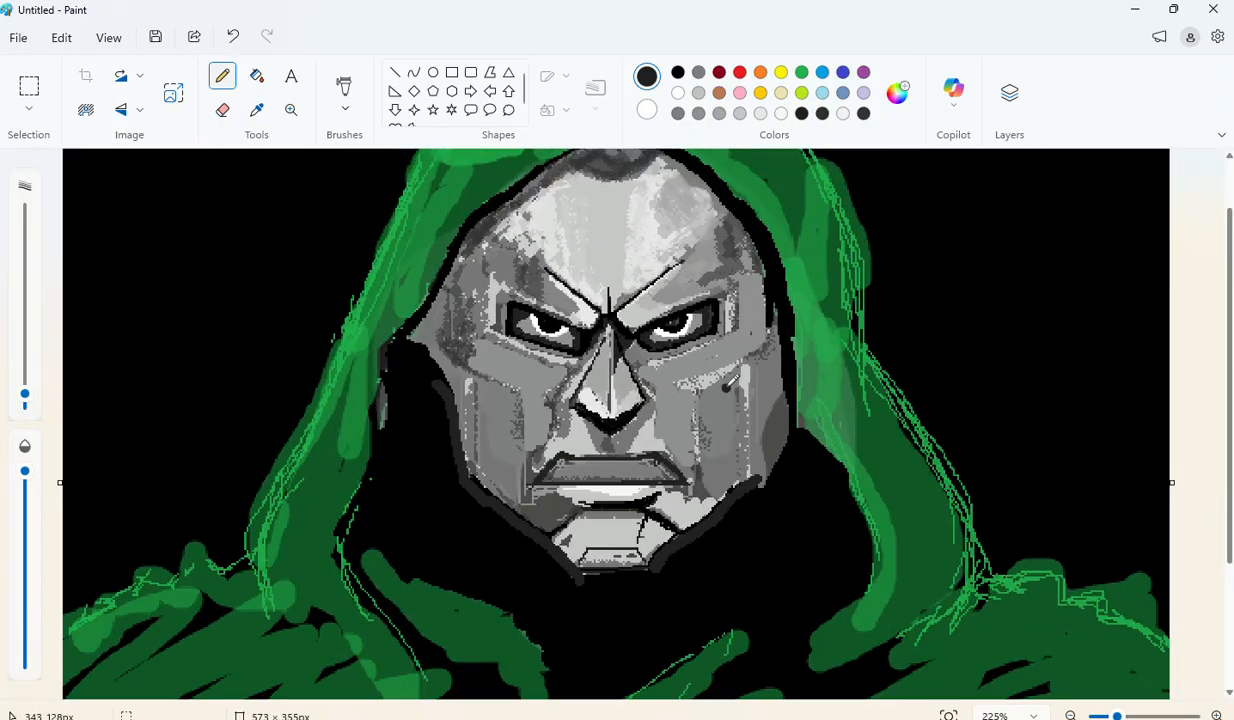
scroll(706, 400, up, 1)
scroll(700, 398, up, 1)
scroll(696, 433, up, 1)
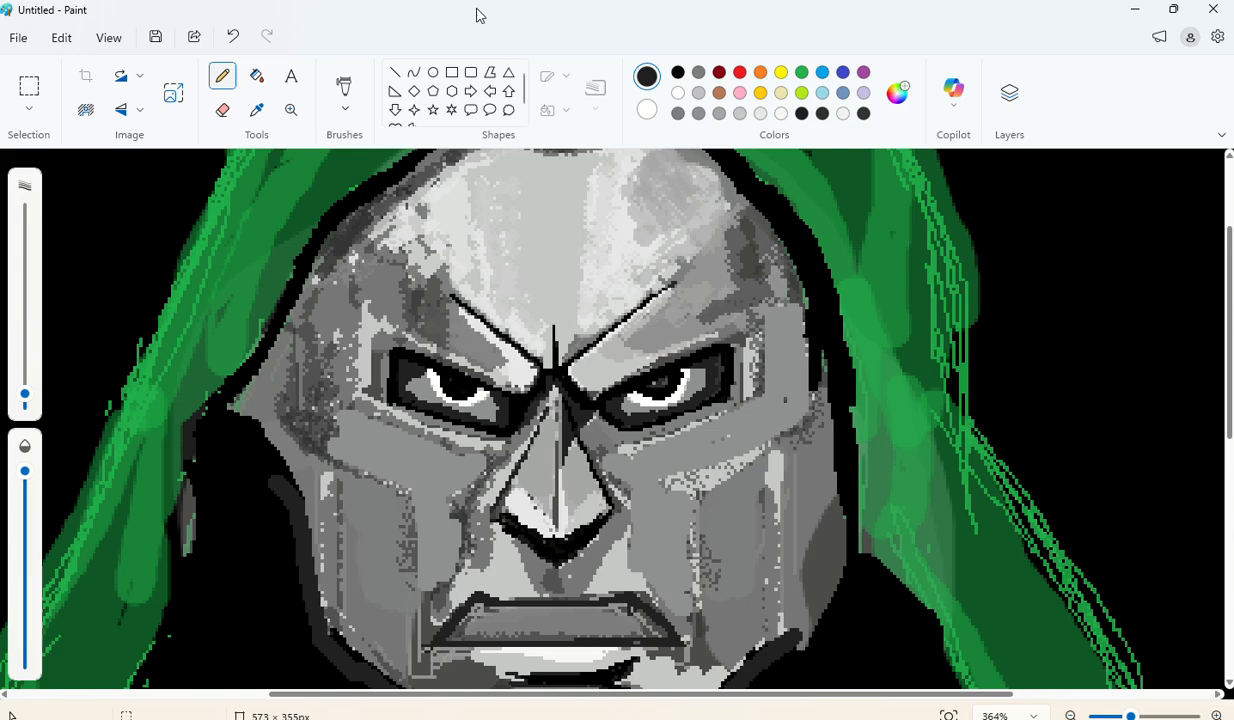
Step: Reduce the pencil size and trace the pointed edge at the mask's left temple in dark gray
click(841, 115)
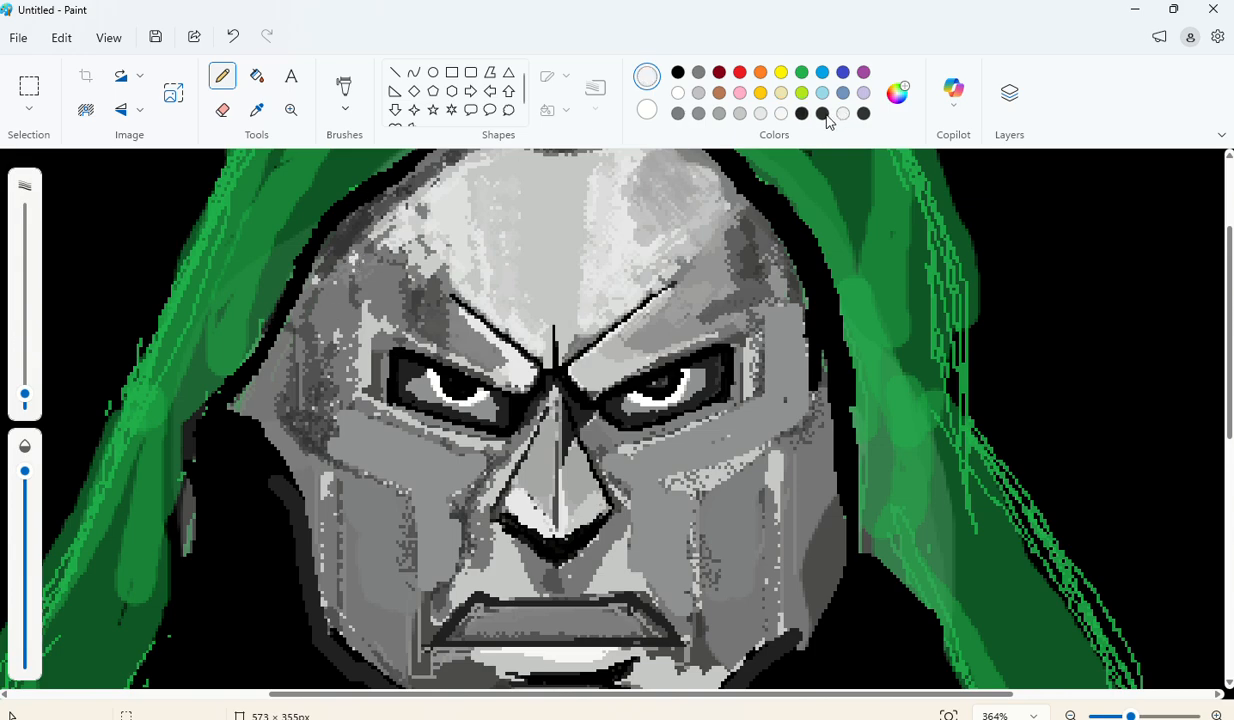
click(678, 114)
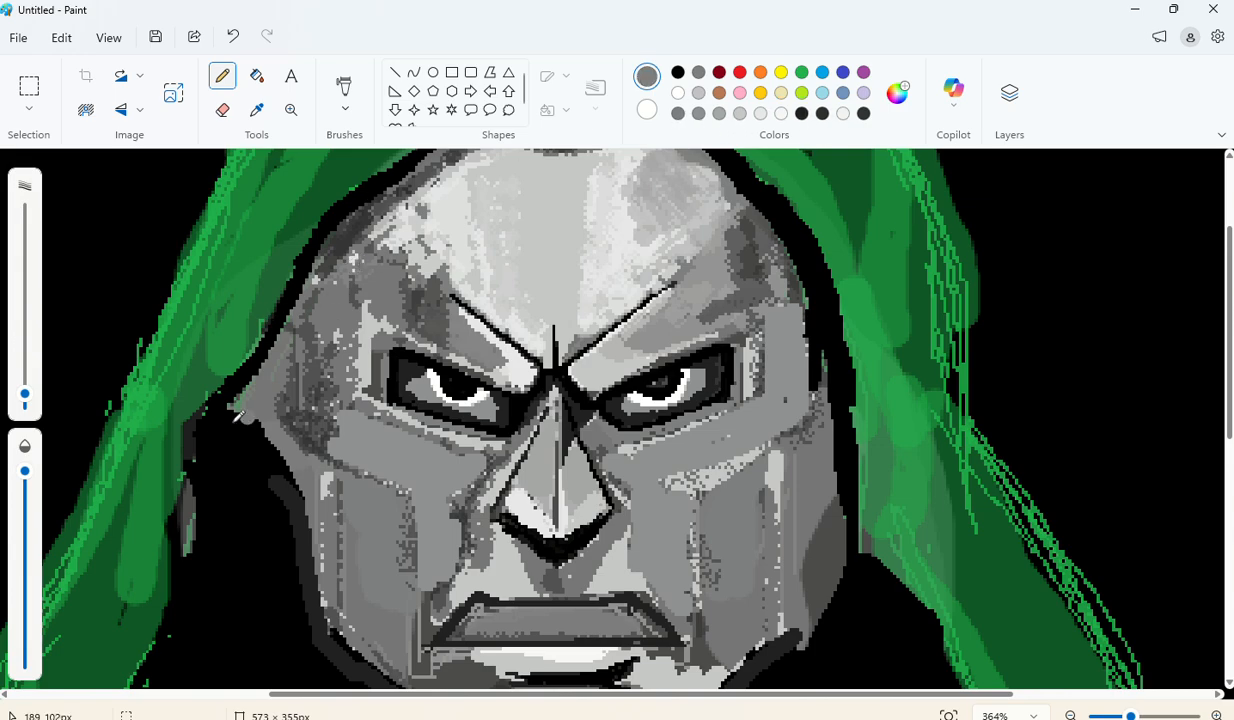
click(25, 400)
scroll(255, 462, up, 2)
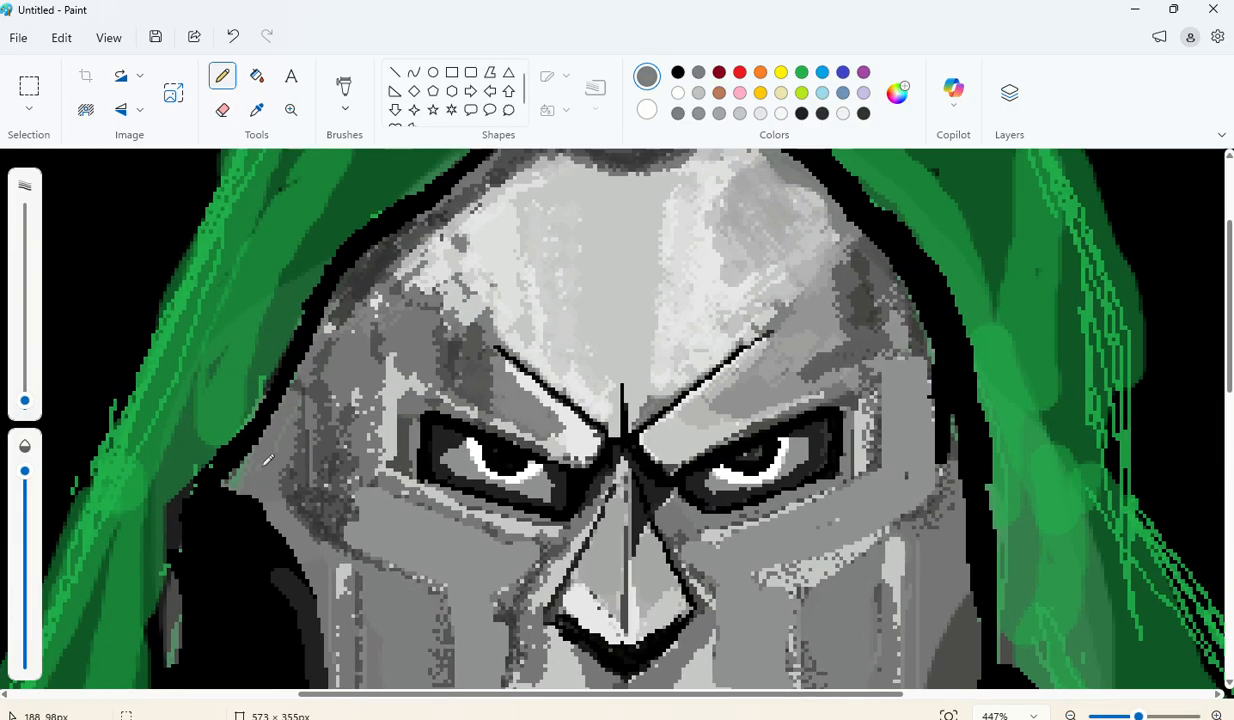
scroll(268, 460, up, 1)
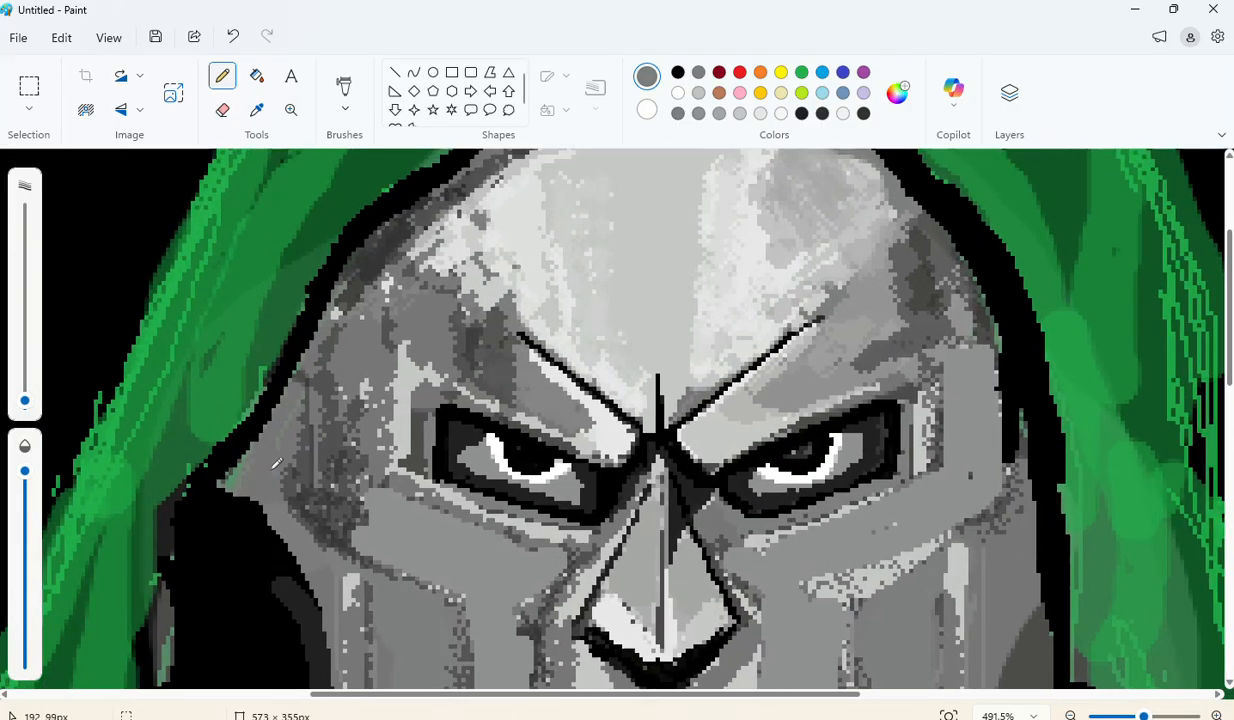
click(824, 115)
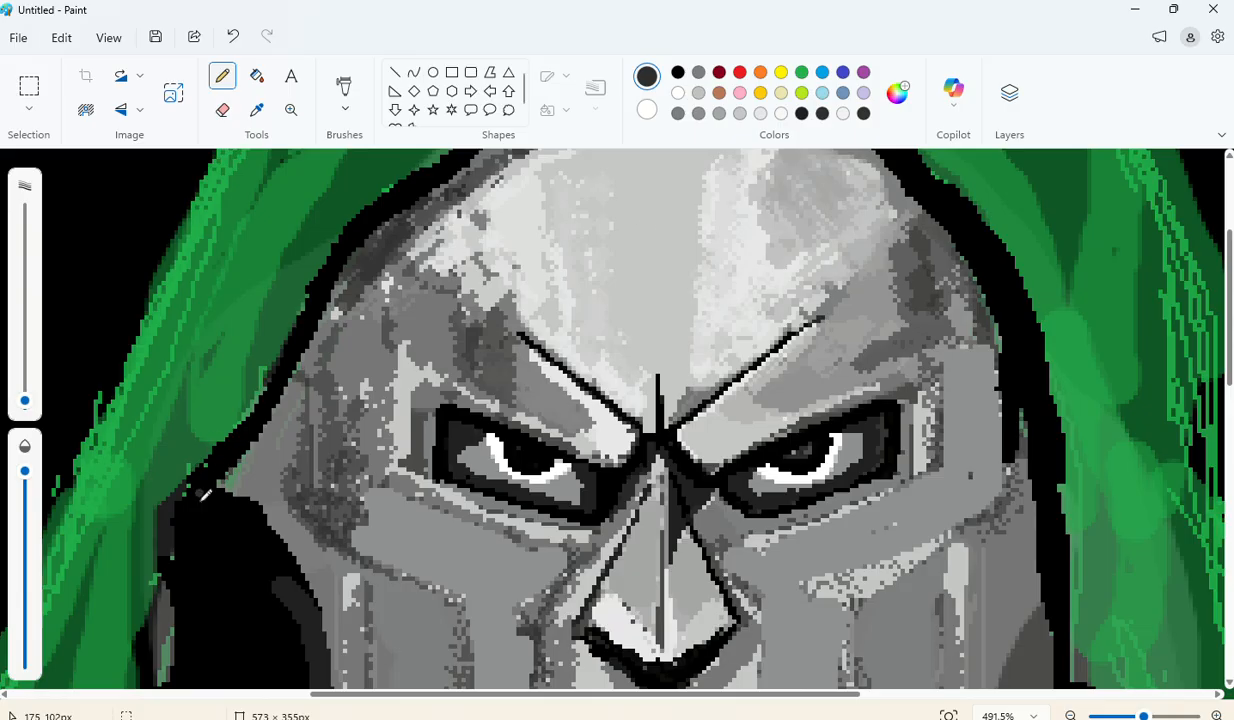
drag(226, 476, 284, 530)
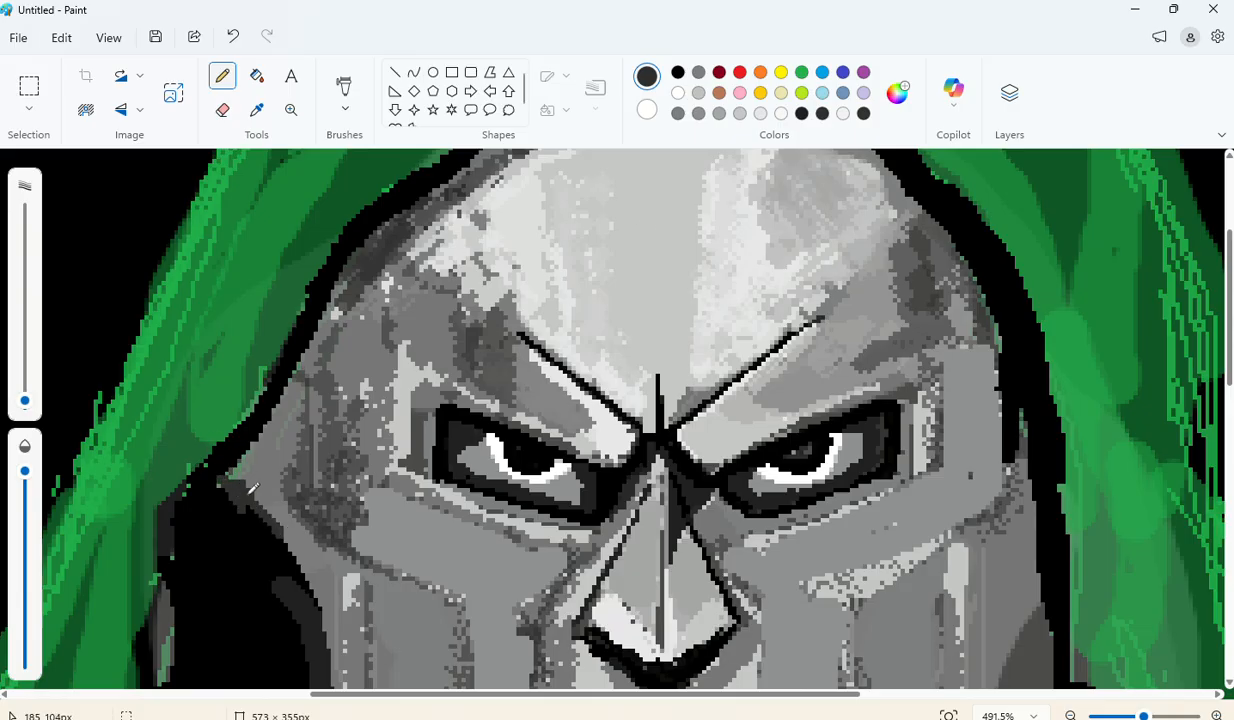
Step: Mix a darker shade of gray and draw the slanted seam beneath the left cheek band
scroll(262, 445, down, 3)
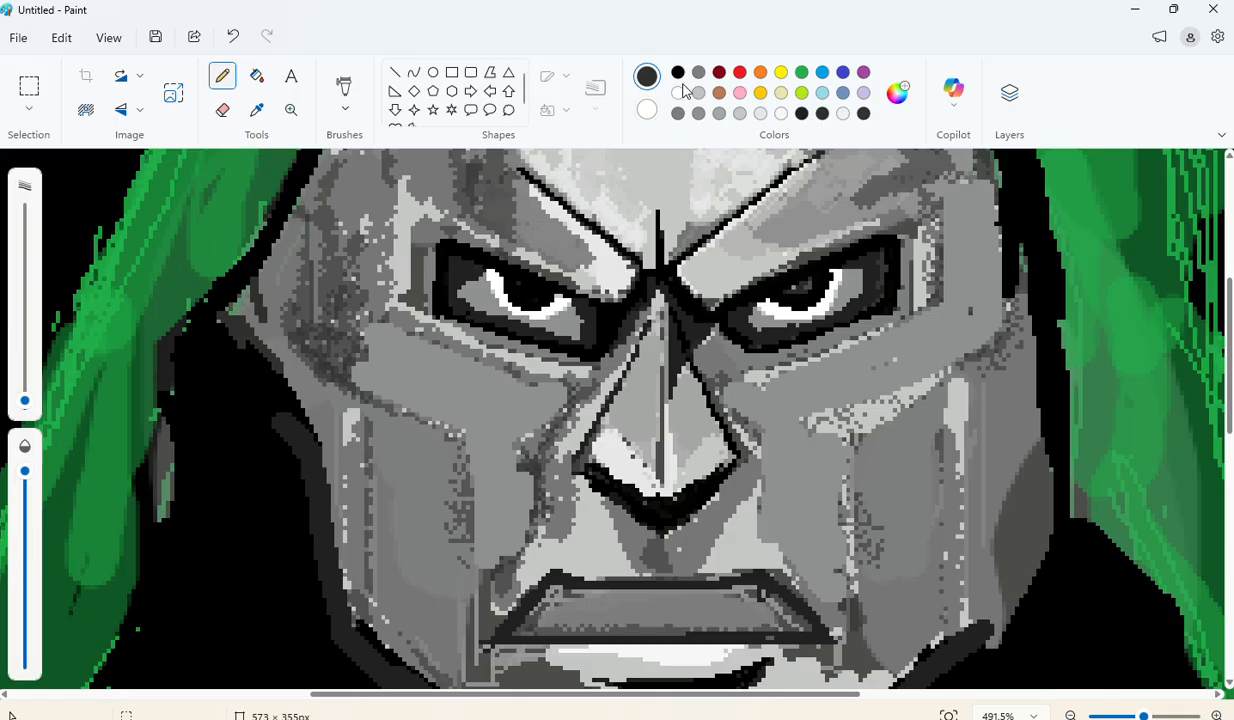
click(698, 73)
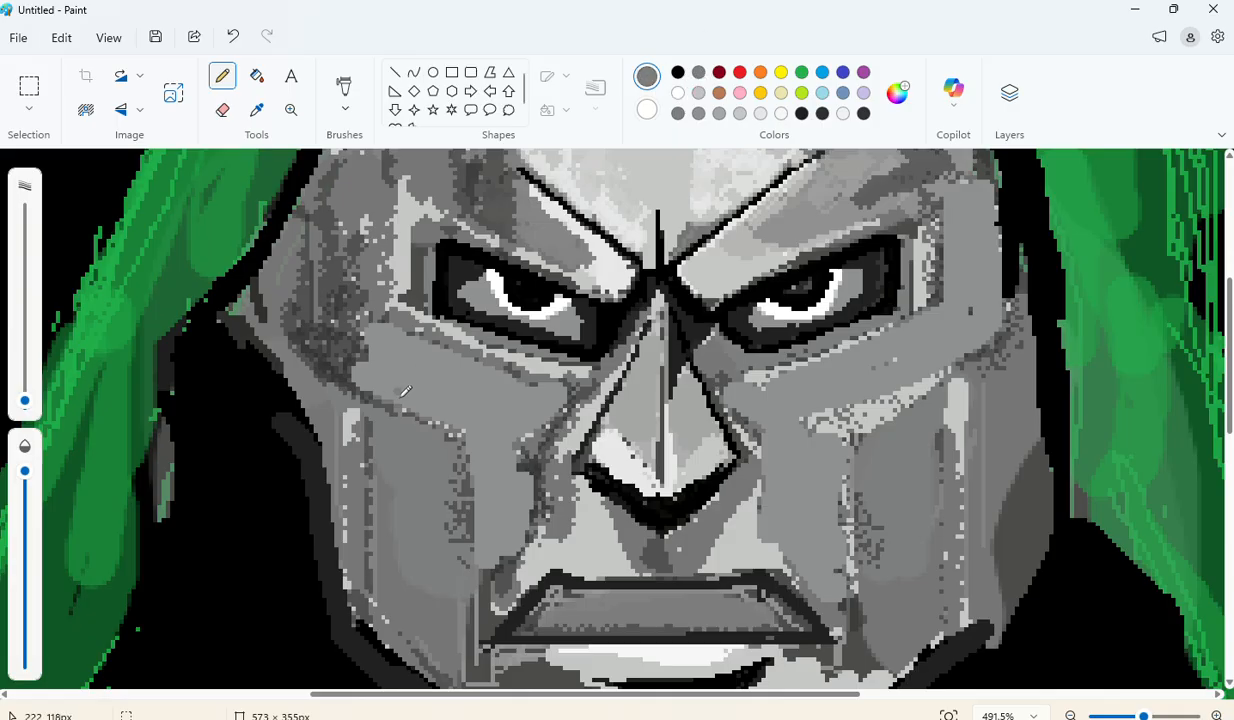
click(898, 93)
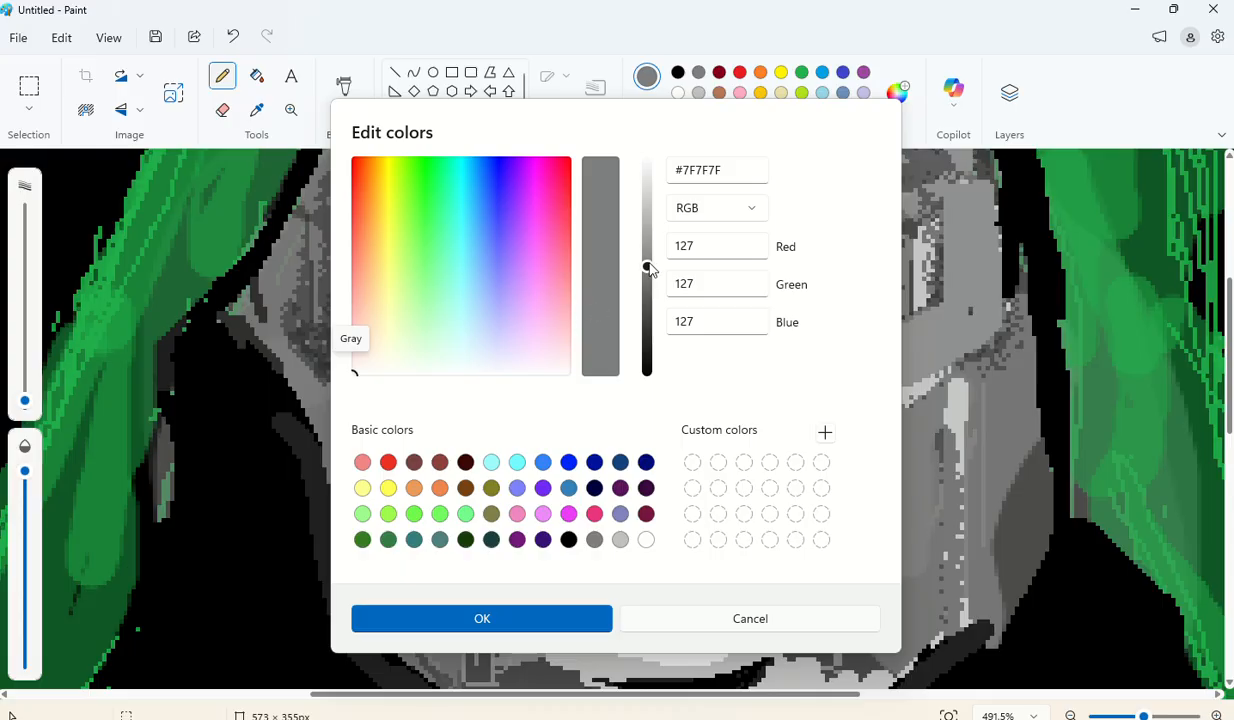
drag(650, 270, 648, 317)
click(490, 605)
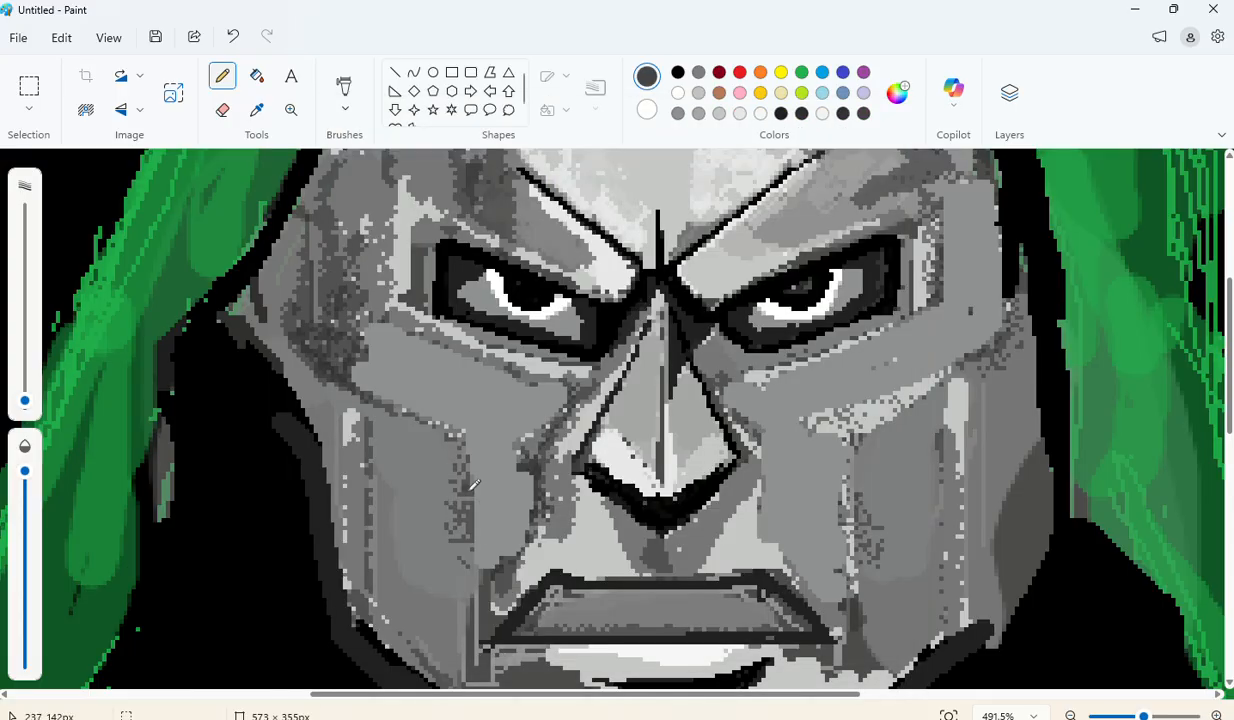
mouse_move(335, 379)
mouse_down()
mouse_move(418, 404)
mouse_move(381, 390)
mouse_up()
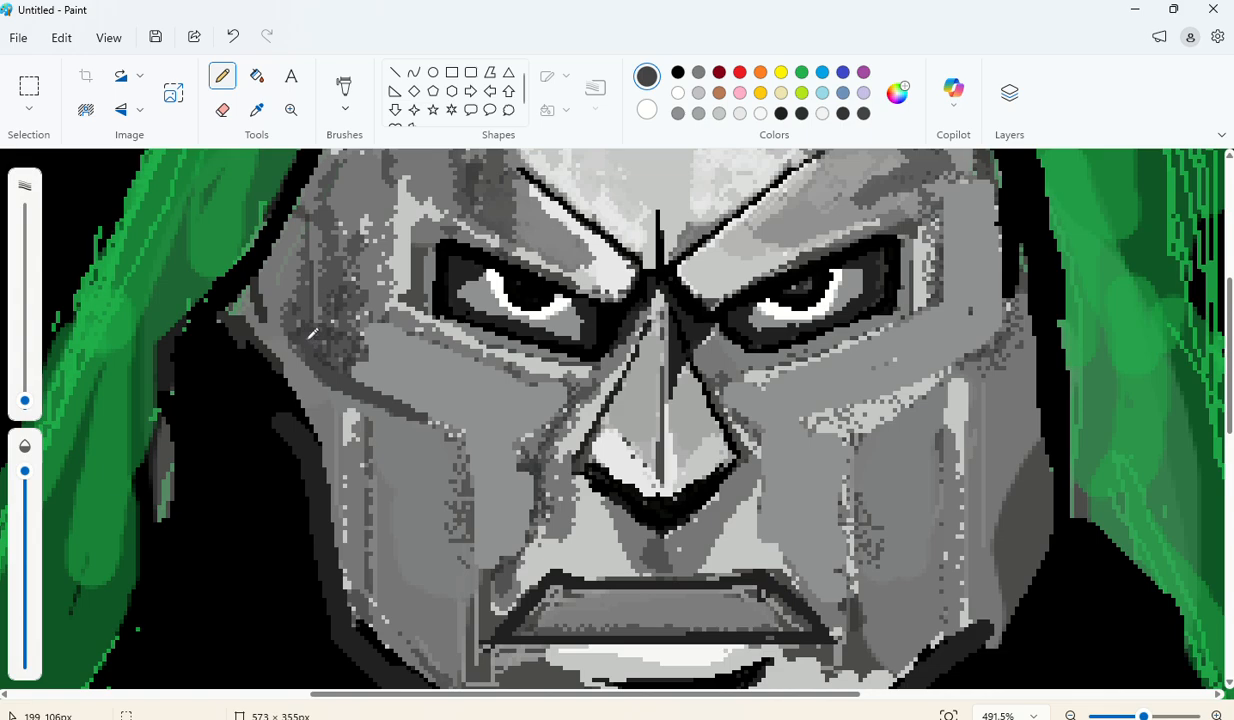
Step: Draw the right cheek panel's inner vertical edge and its slanted upper seam in the same dark gray
scroll(294, 340, up, 2)
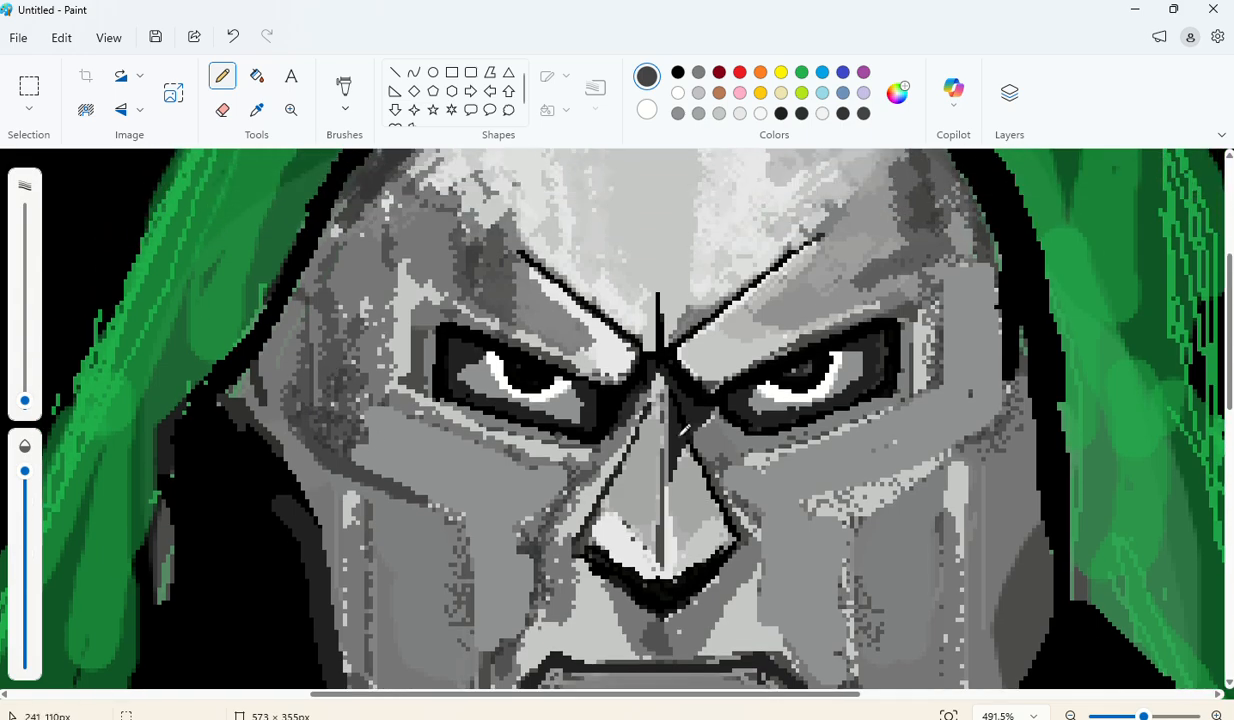
scroll(745, 440, down, 2)
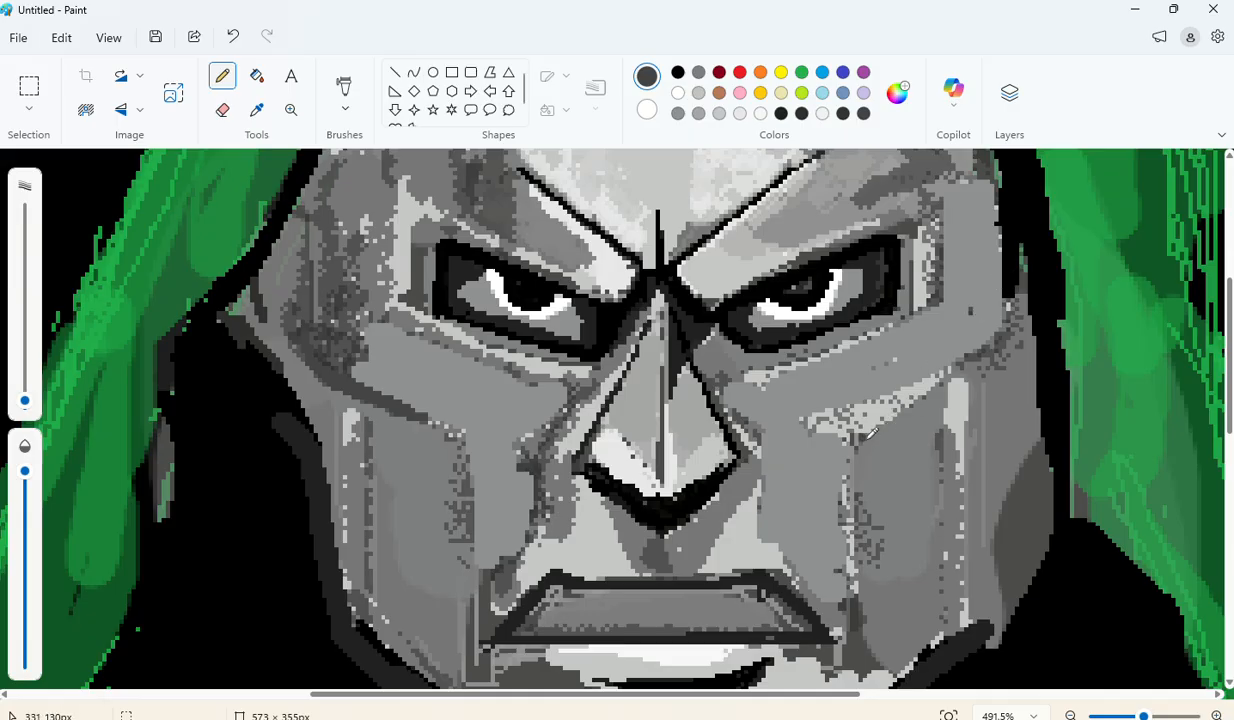
drag(866, 432, 867, 498)
mouse_move(871, 428)
mouse_down()
mouse_move(1016, 345)
mouse_move(1021, 302)
mouse_up()
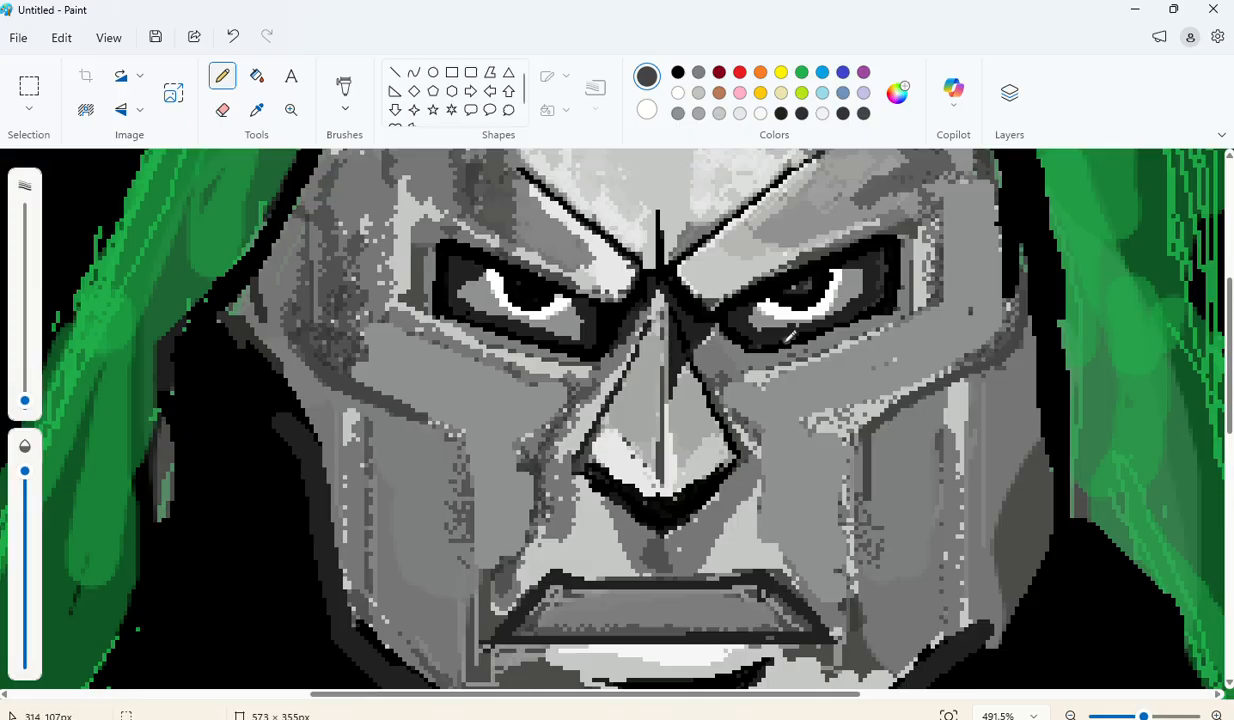
Step: Trace the slanted seams on the right and left cheeks in black, thickening the left seam's outer end
click(678, 72)
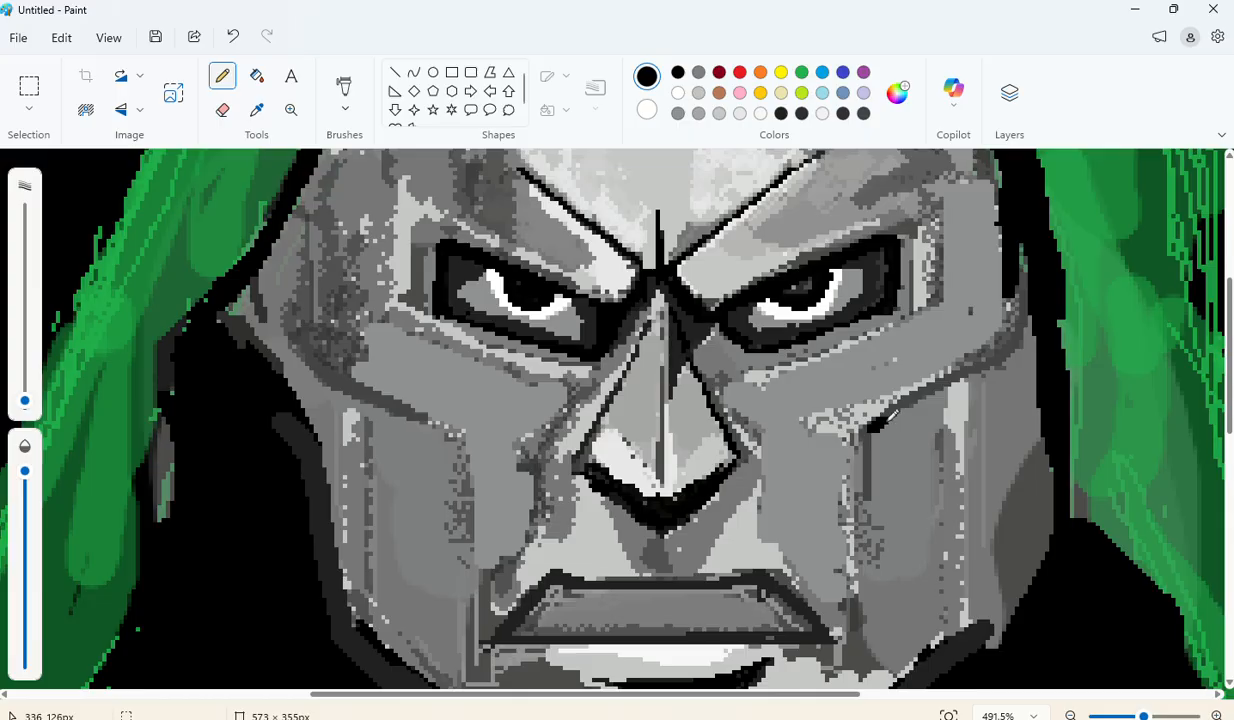
mouse_move(873, 426)
mouse_down()
mouse_move(955, 372)
mouse_move(1018, 303)
mouse_up()
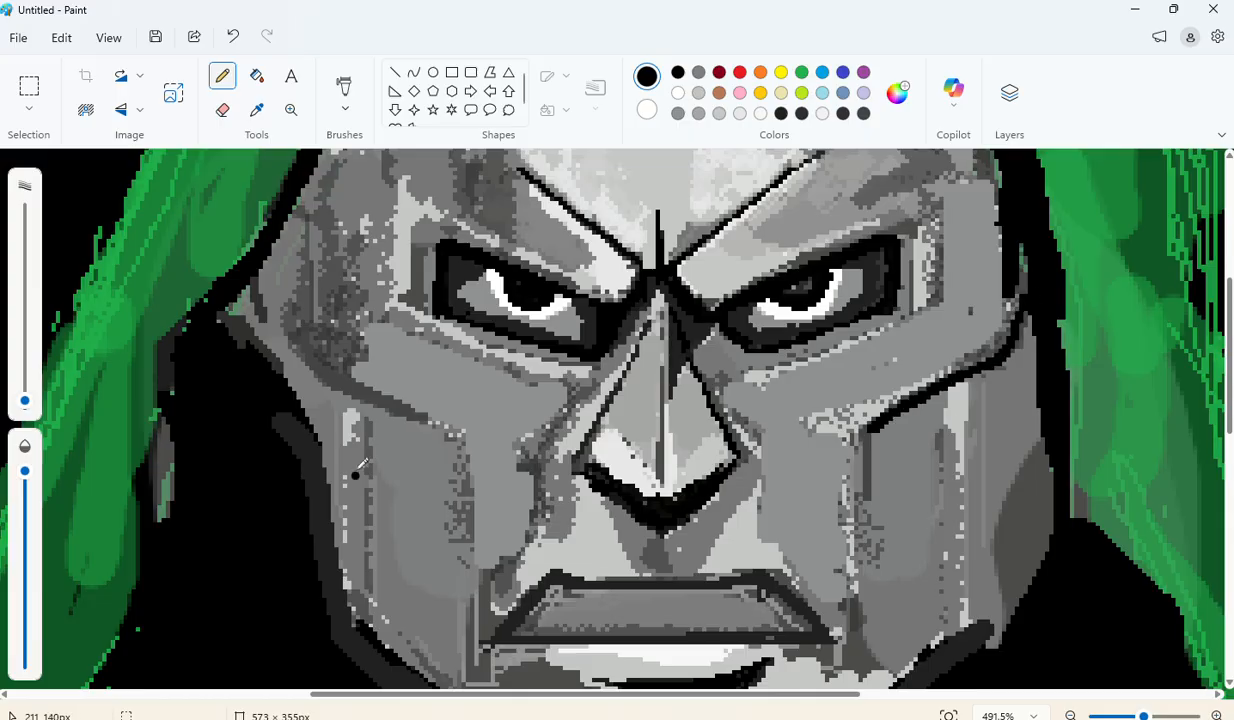
drag(322, 358, 420, 410)
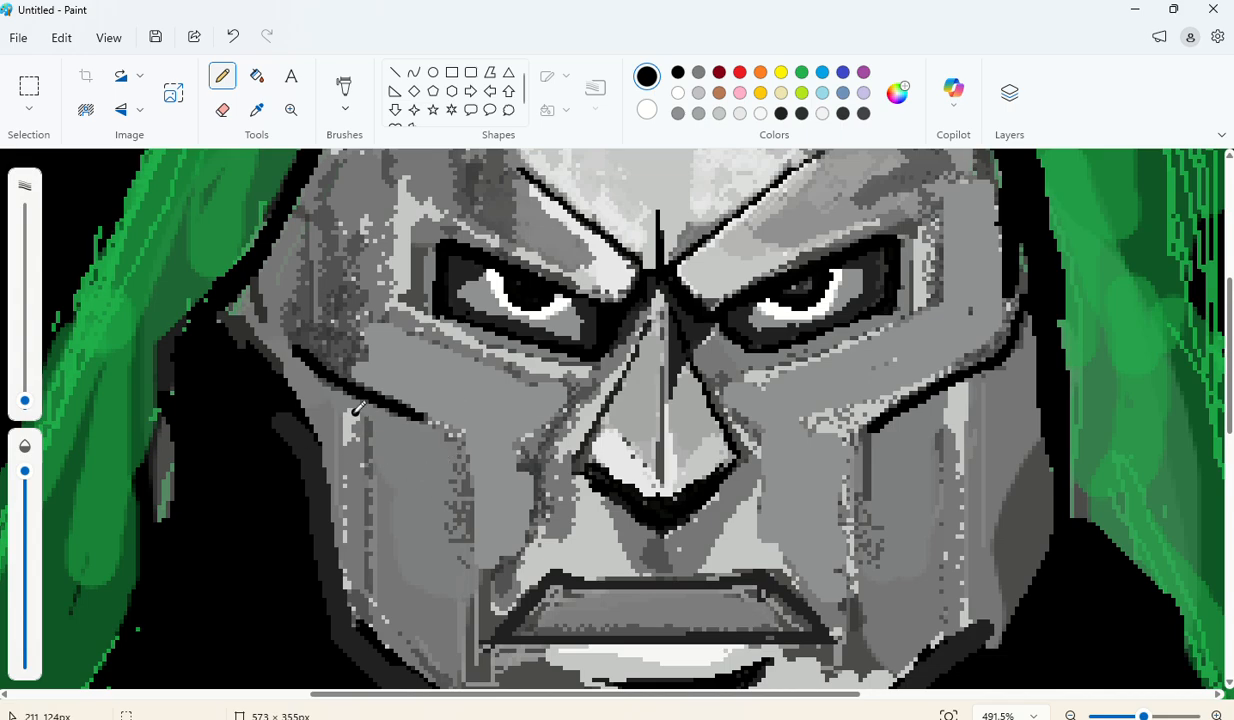
drag(321, 378, 348, 392)
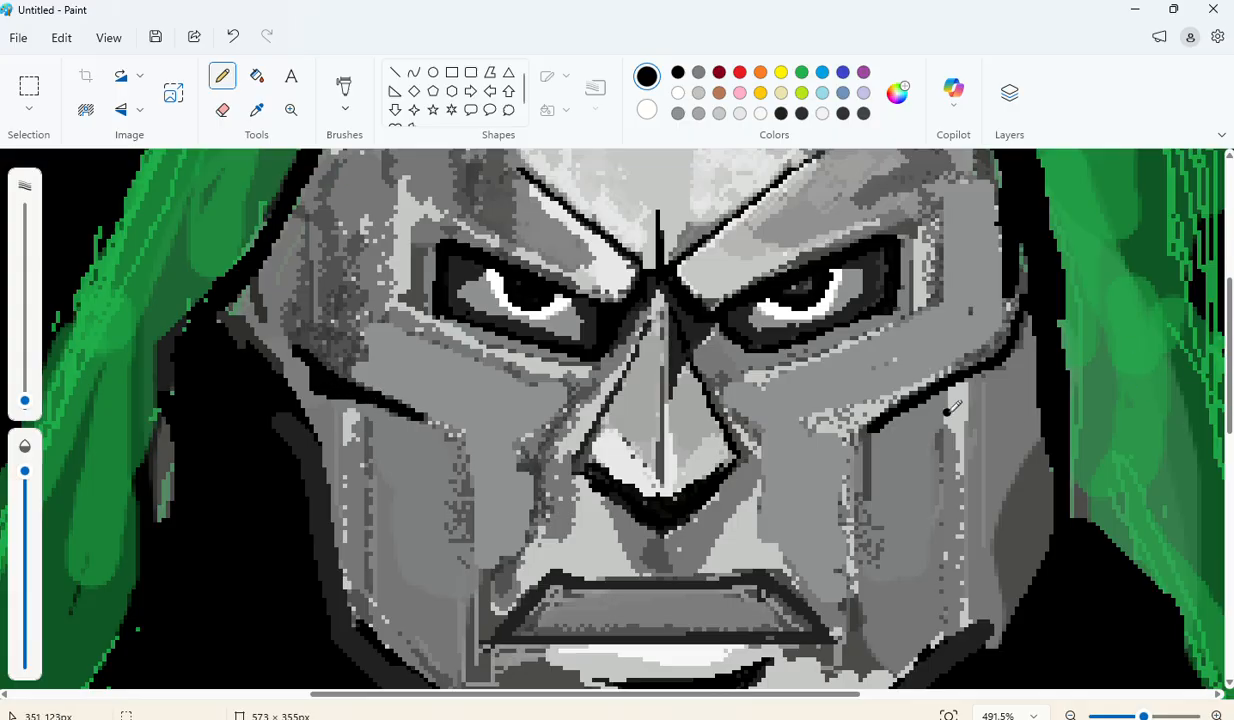
Step: Thicken the right cheek seam's outer half in black and draw a heavy vertical black line down the right cheek panel's outer edge
mouse_move(925, 399)
mouse_down()
mouse_move(1013, 355)
mouse_move(958, 383)
mouse_move(990, 377)
mouse_up()
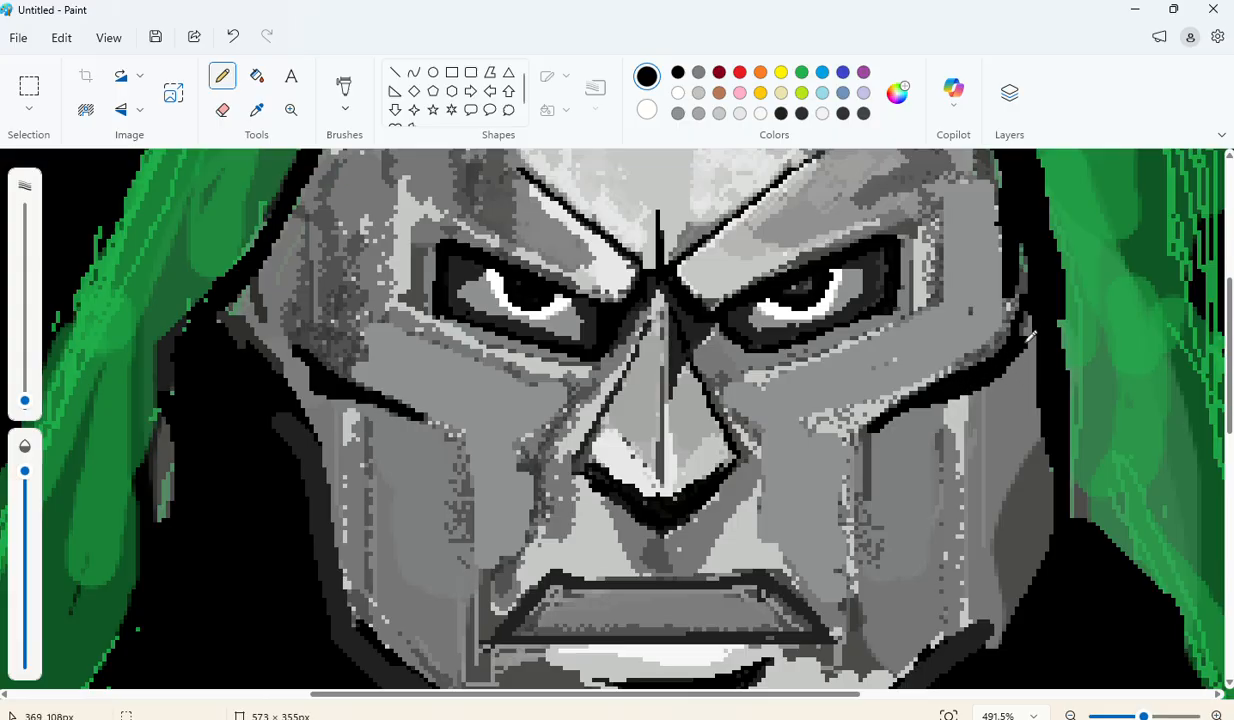
drag(1030, 337, 1040, 356)
drag(1008, 374, 1016, 636)
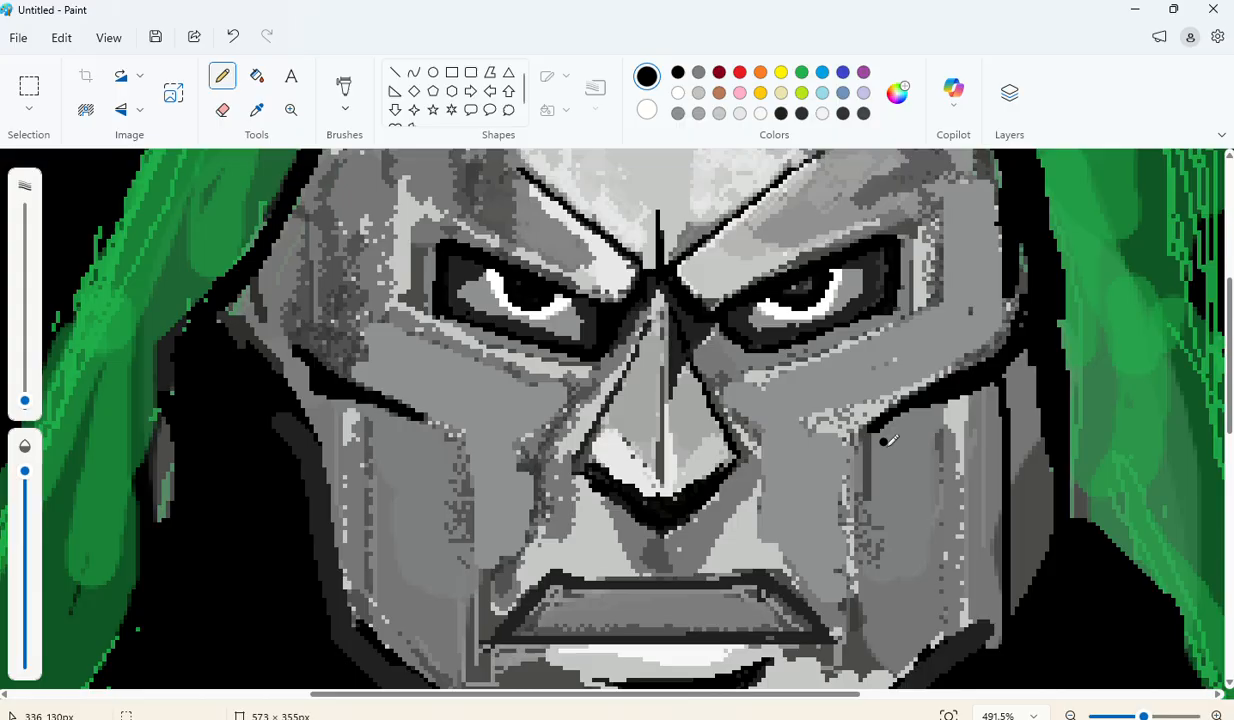
scroll(940, 600, down, 4)
scroll(970, 345, up, 2)
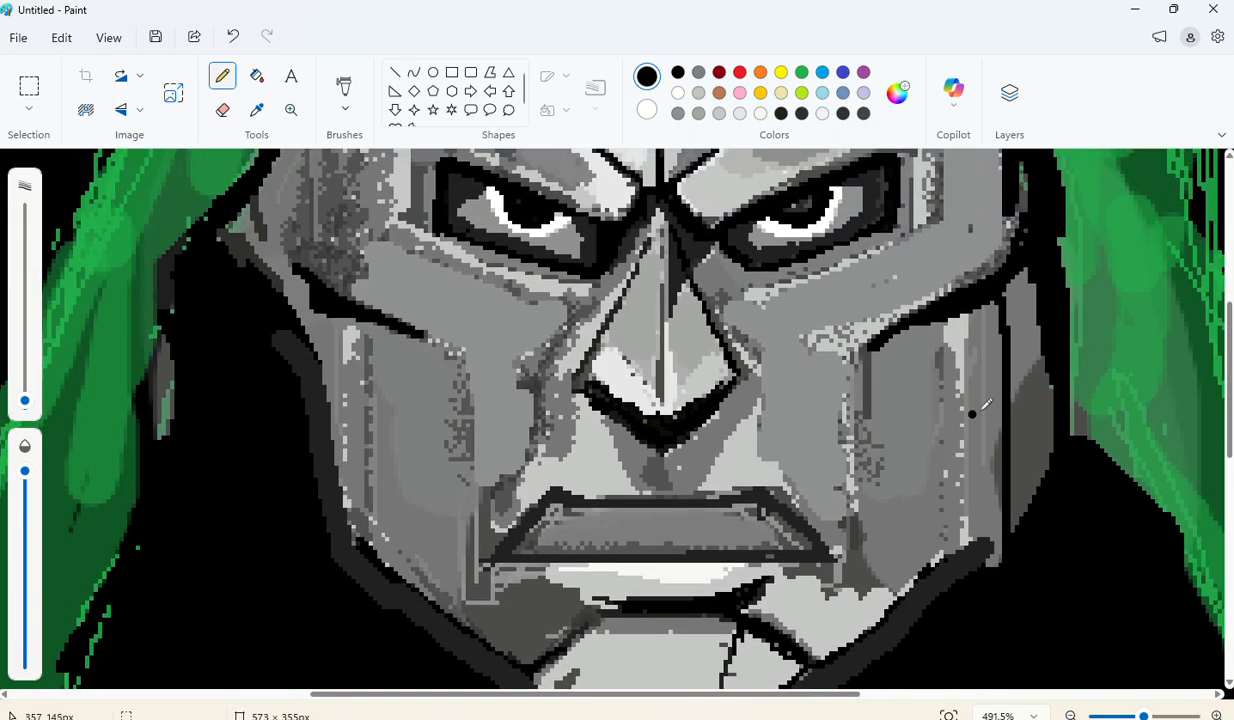
drag(1000, 298, 1002, 578)
drag(1003, 370, 1007, 572)
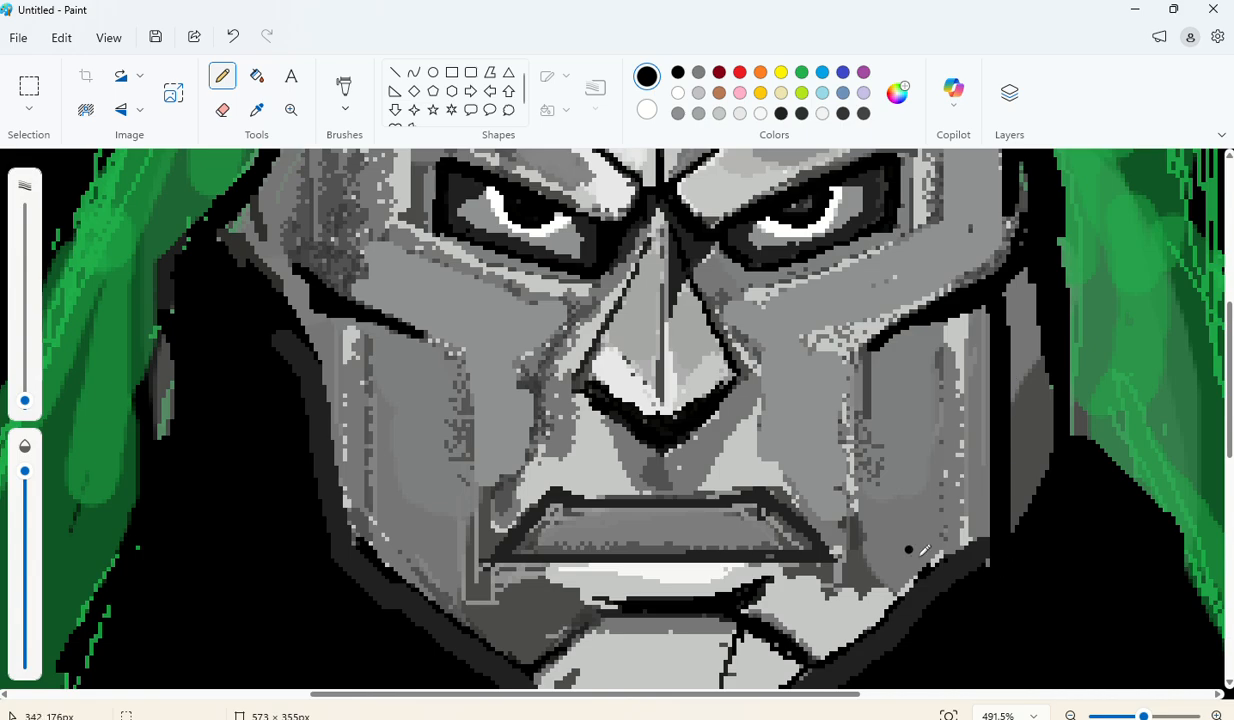
Step: Paint over the dark gray outline along the right jaw and beneath the chin in black, slightly enlarging the pencil
drag(899, 615, 997, 516)
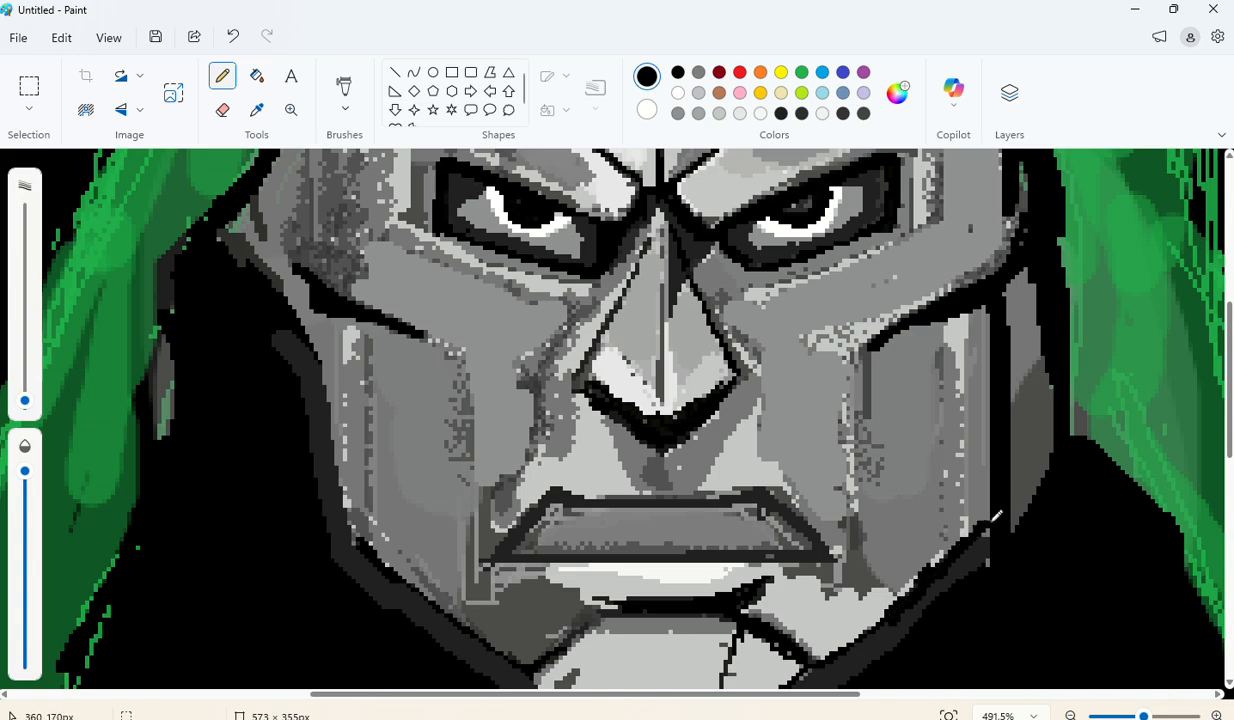
scroll(977, 553, down, 3)
drag(760, 575, 901, 465)
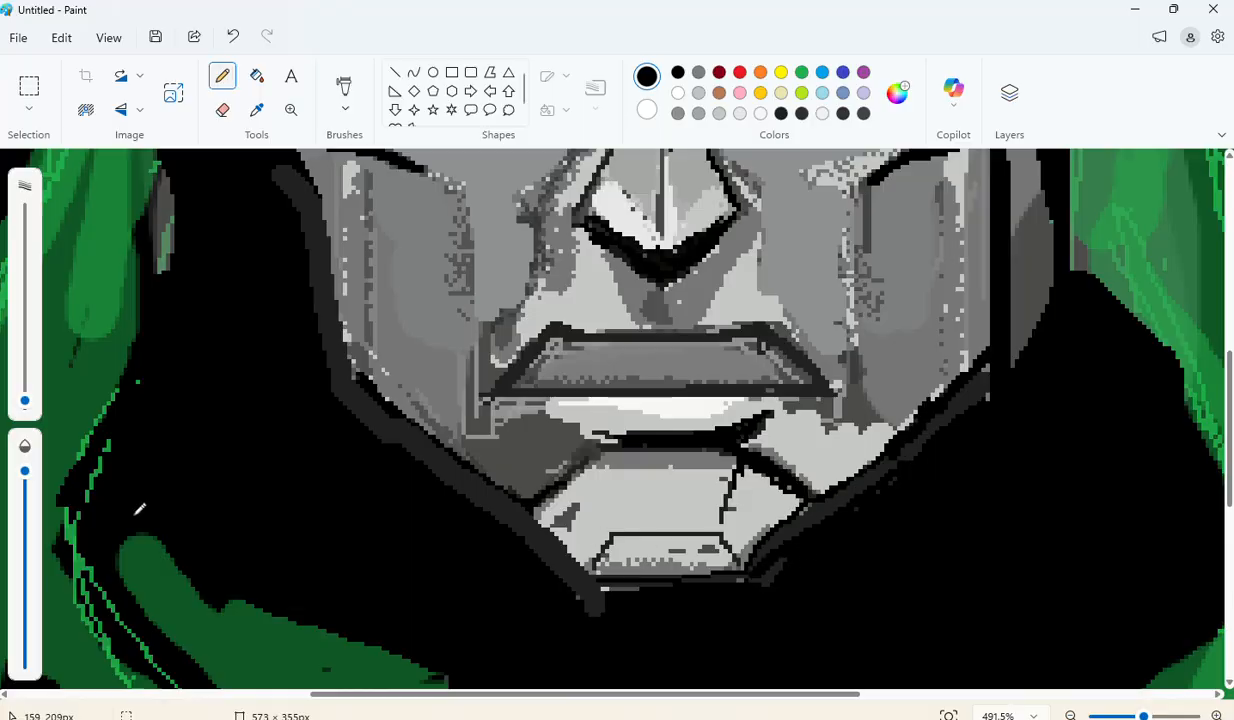
drag(25, 407, 25, 404)
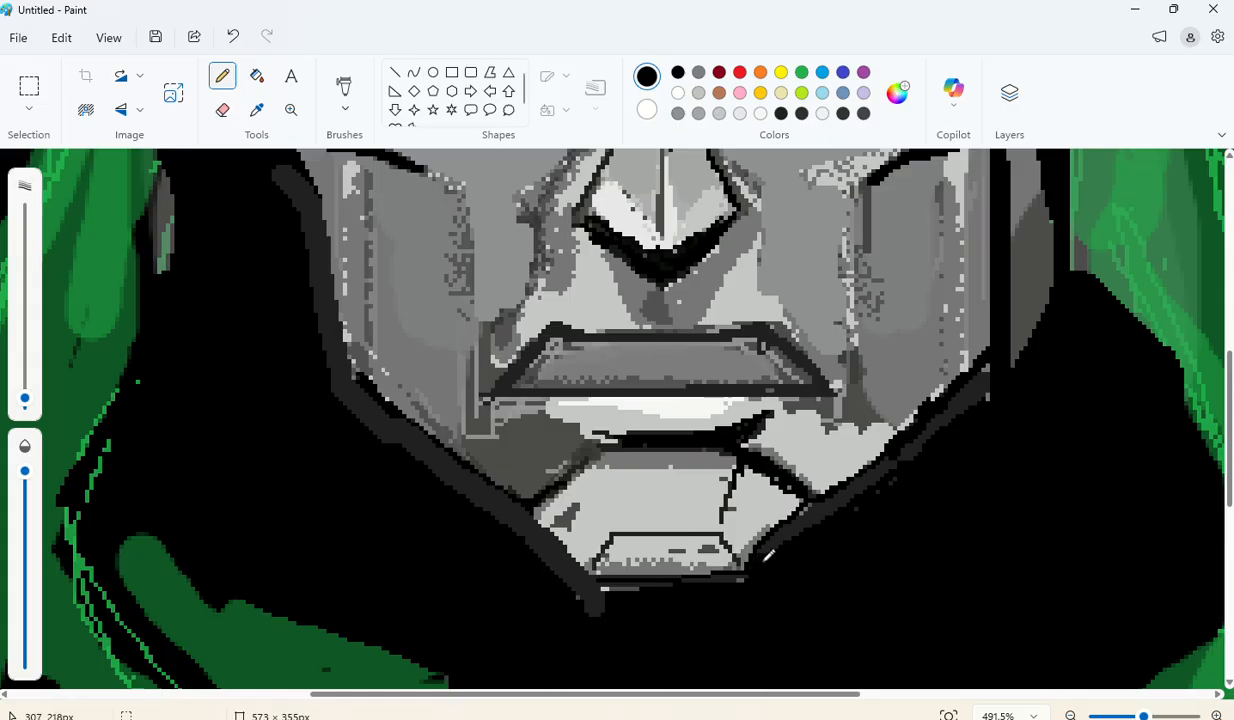
mouse_move(769, 555)
mouse_down()
mouse_move(829, 508)
mouse_move(868, 442)
mouse_move(955, 350)
mouse_move(987, 390)
mouse_up()
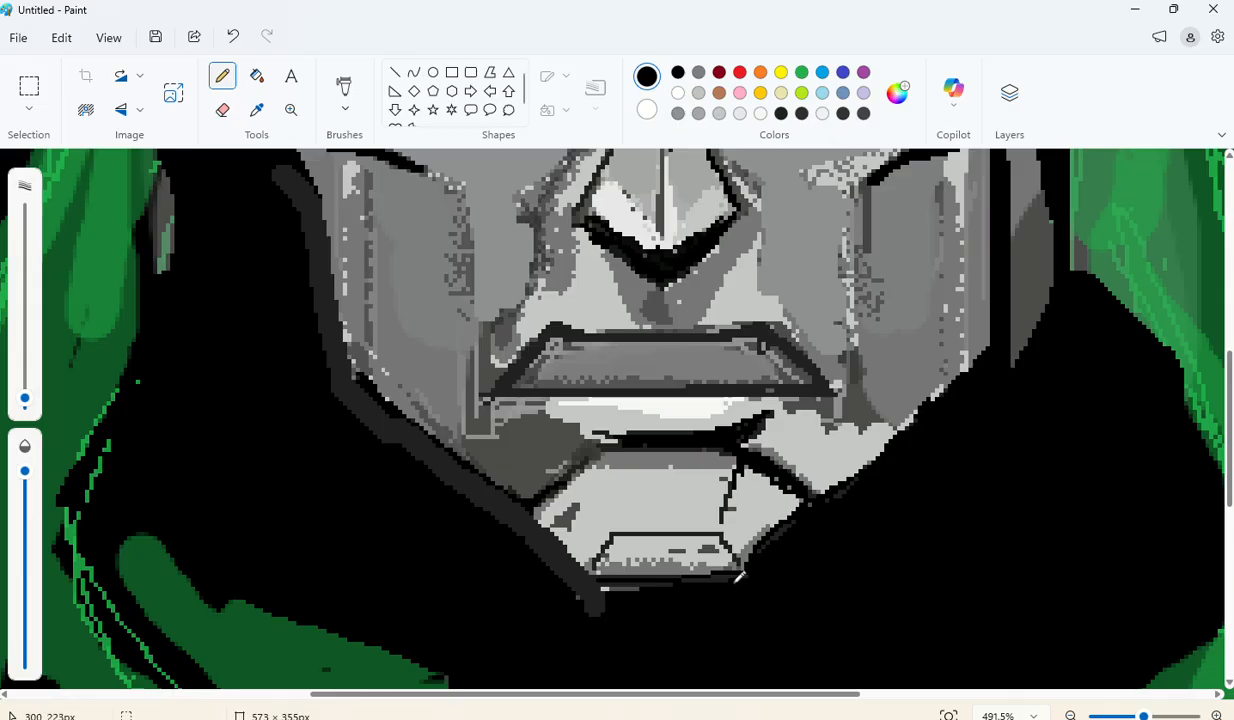
mouse_move(623, 592)
mouse_down()
mouse_move(585, 596)
mouse_move(610, 616)
mouse_move(560, 577)
mouse_up()
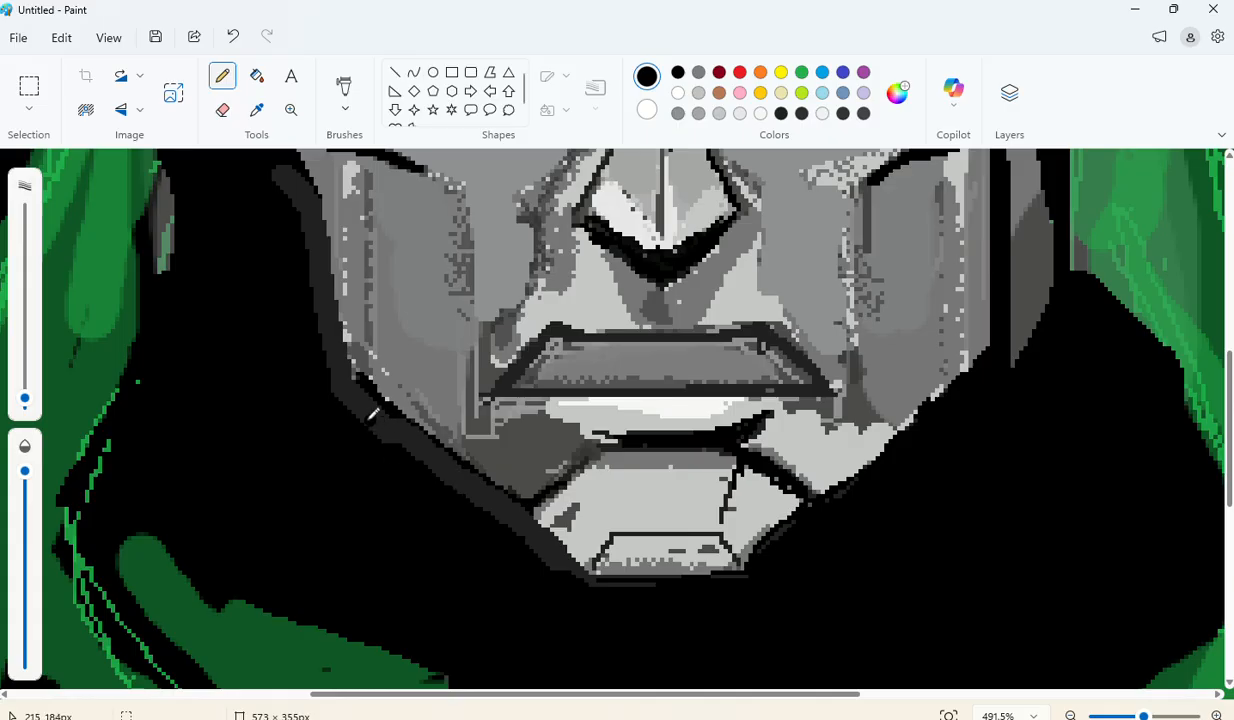
Step: Enlarge the pencil and black out the dark gray border along the left jaw, left cheek and pointed left temple edge
drag(24, 398, 24, 388)
mouse_move(338, 392)
mouse_down()
mouse_move(518, 504)
mouse_move(590, 577)
mouse_up()
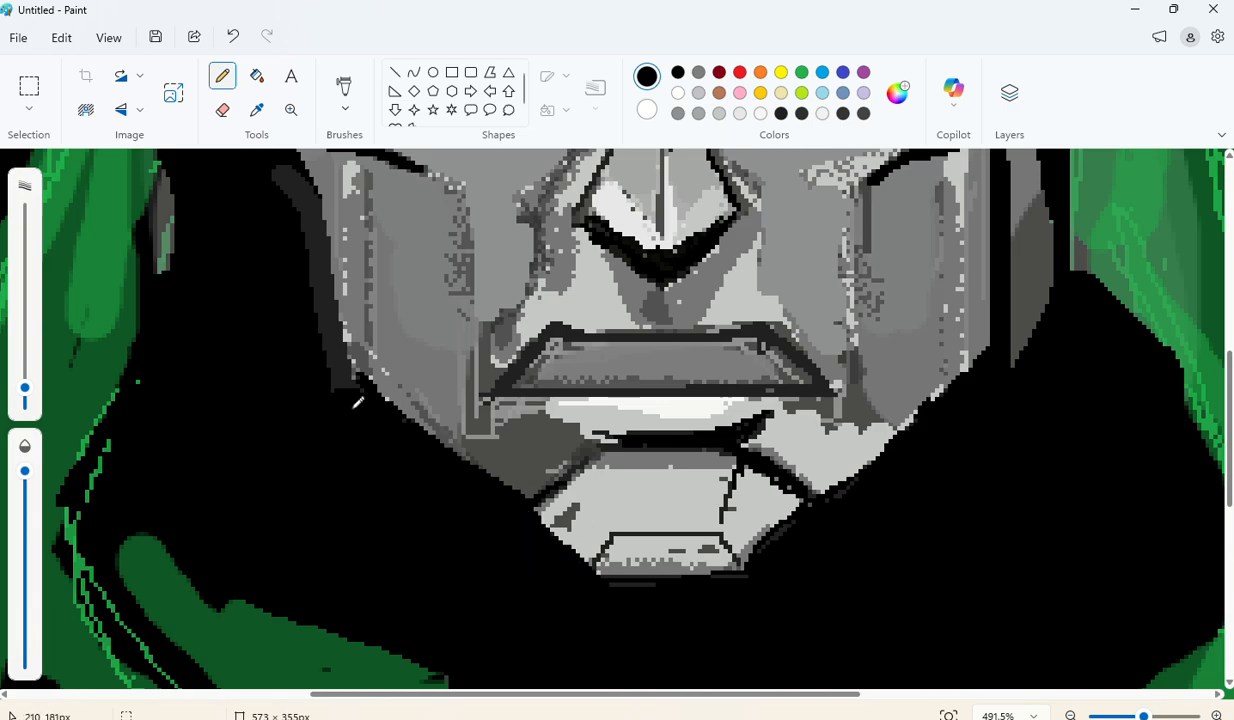
scroll(357, 402, up, 2)
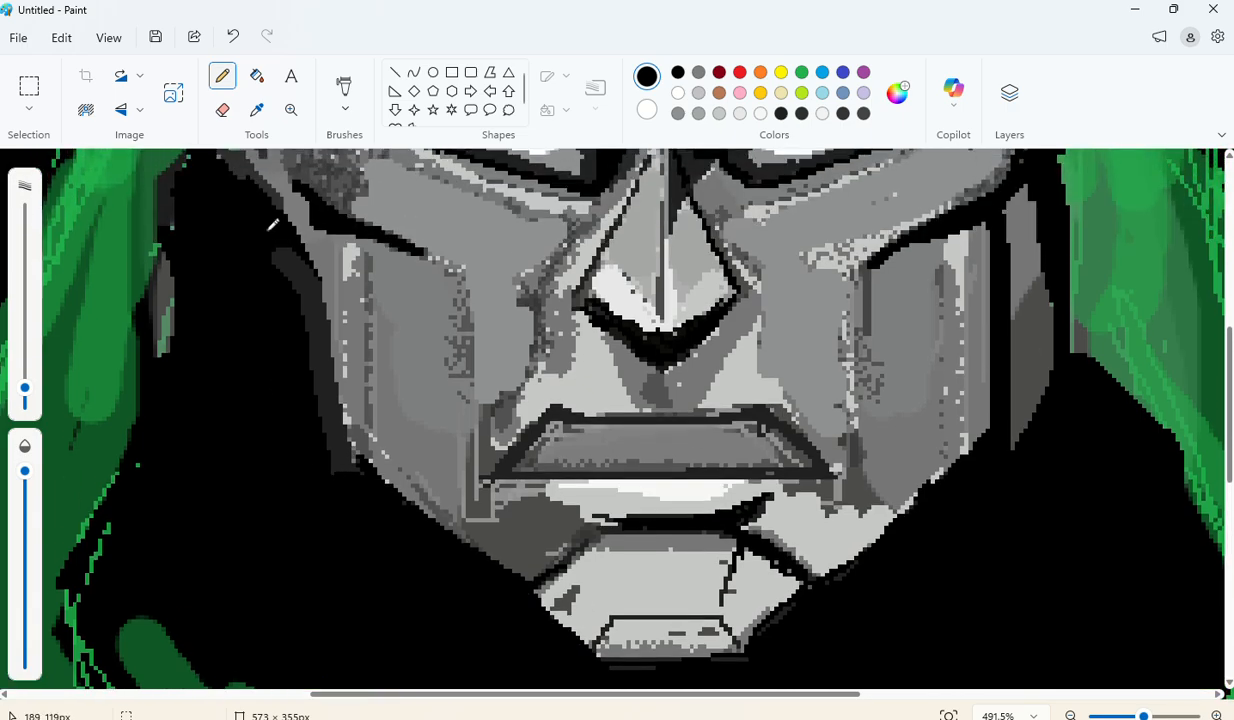
mouse_move(271, 226)
mouse_down()
mouse_move(318, 327)
mouse_move(349, 462)
mouse_up()
scroll(354, 481, up, 6)
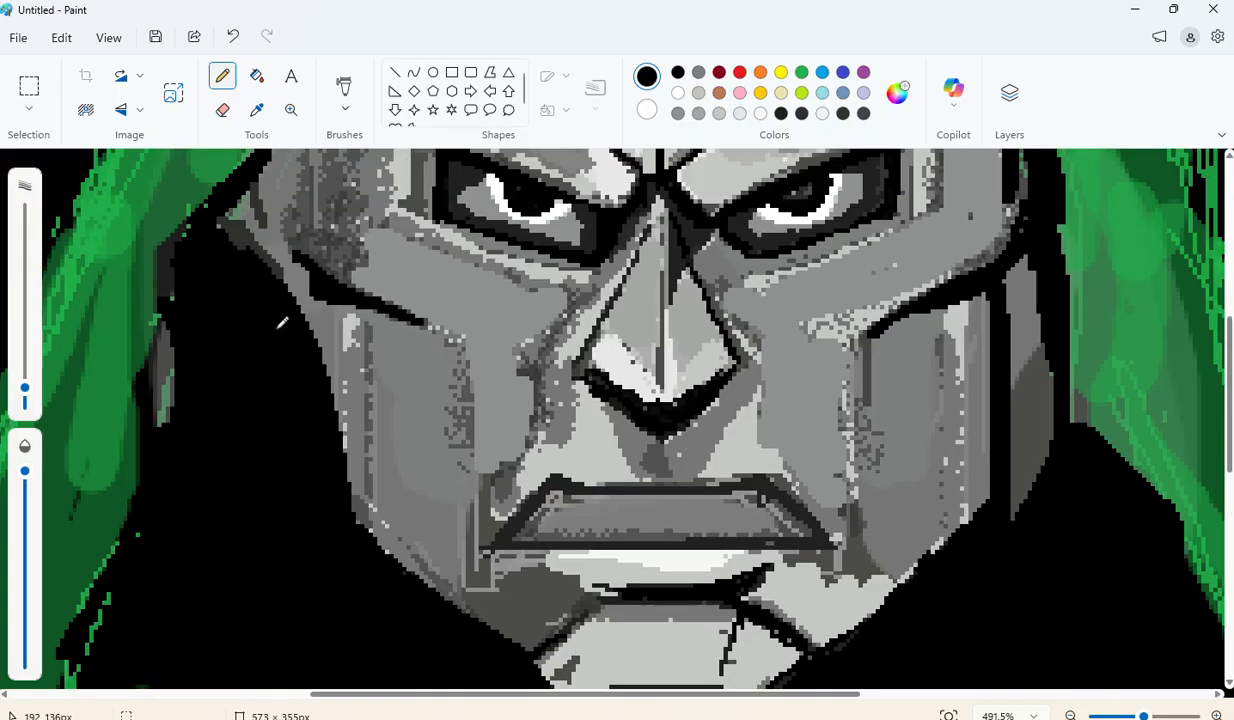
mouse_move(256, 374)
mouse_down()
mouse_move(250, 408)
mouse_move(269, 452)
mouse_move(262, 363)
mouse_up()
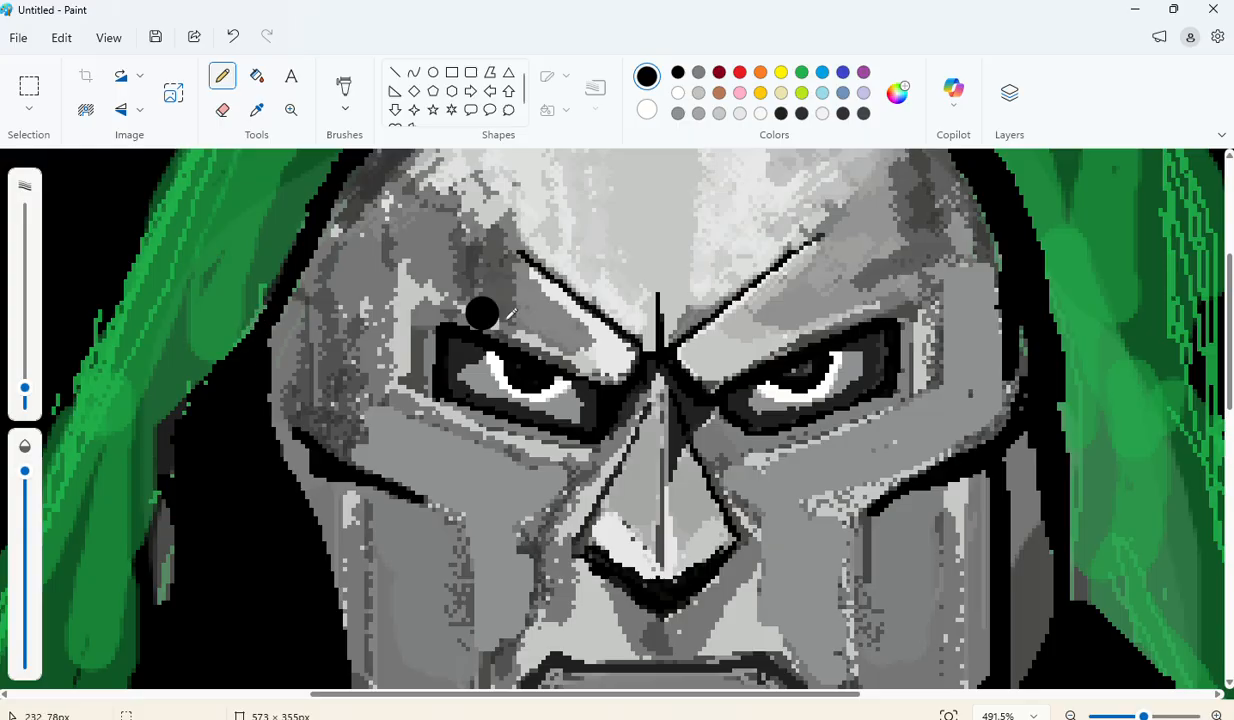
Step: Cut back both sides of the forehead with black above the temples, leaving a stepped edge on each side
scroll(206, 404, up, 4)
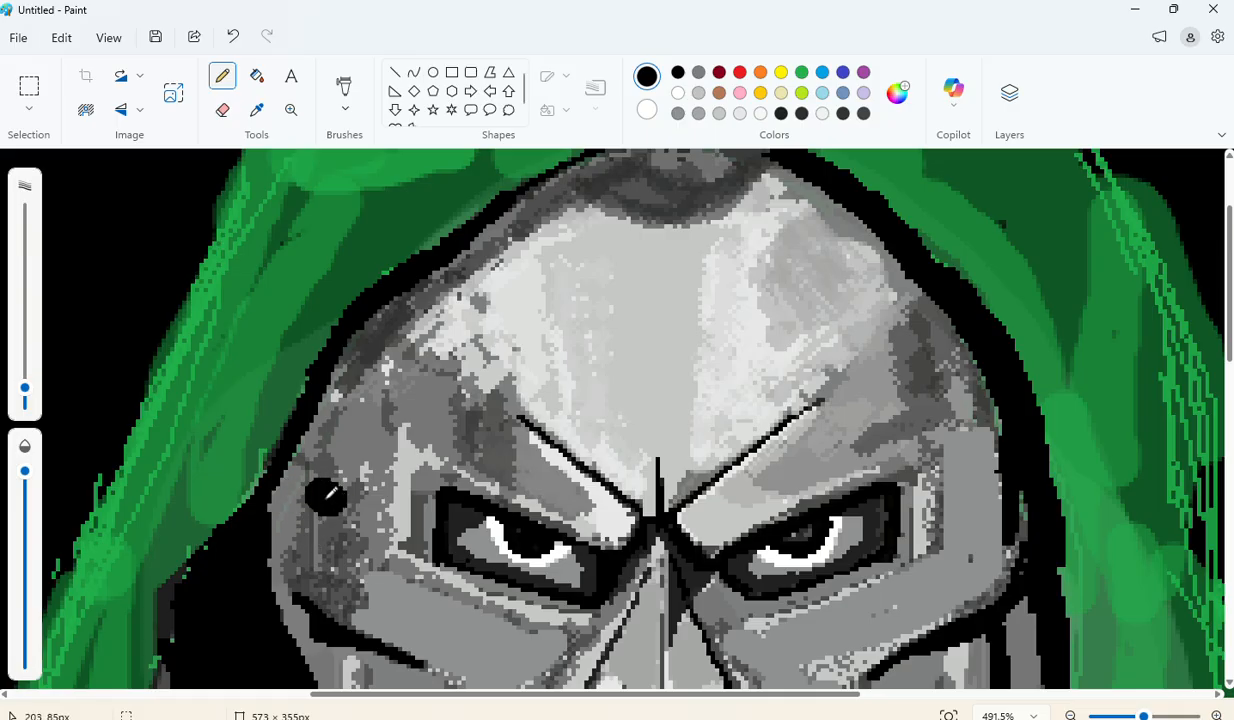
mouse_move(326, 494)
mouse_down()
mouse_move(327, 366)
mouse_move(315, 452)
mouse_move(265, 486)
mouse_move(311, 492)
mouse_up()
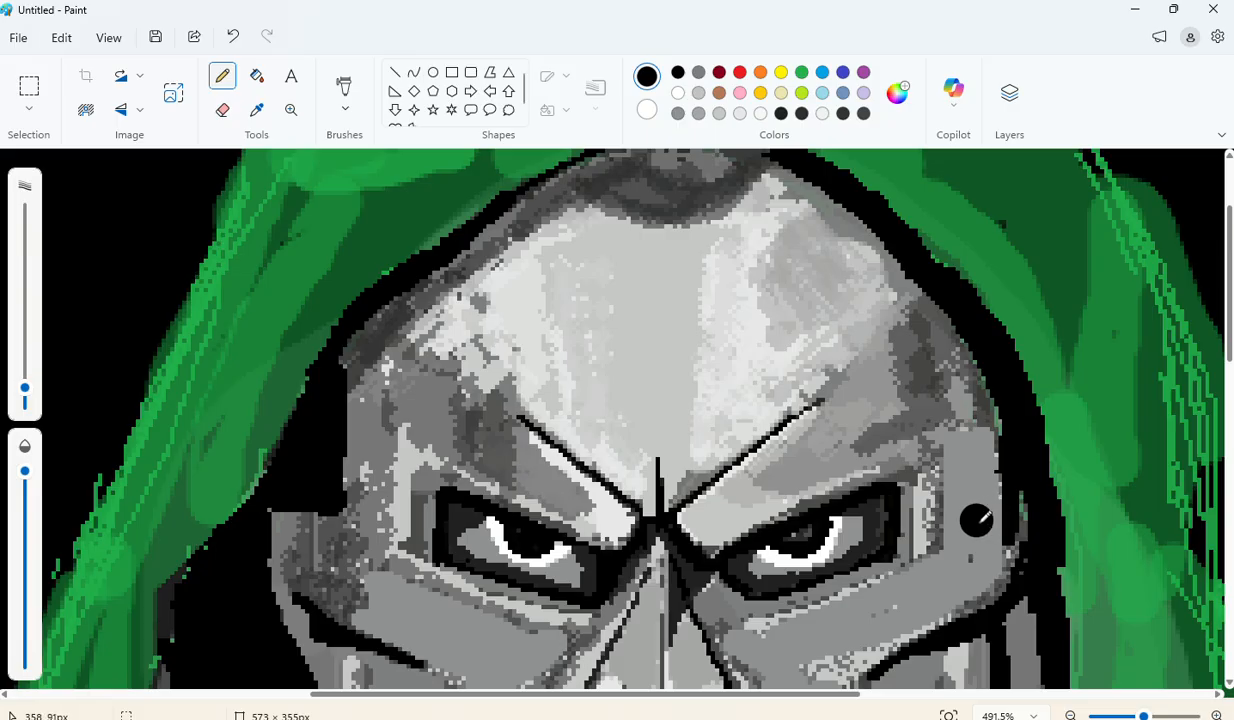
drag(998, 523, 999, 487)
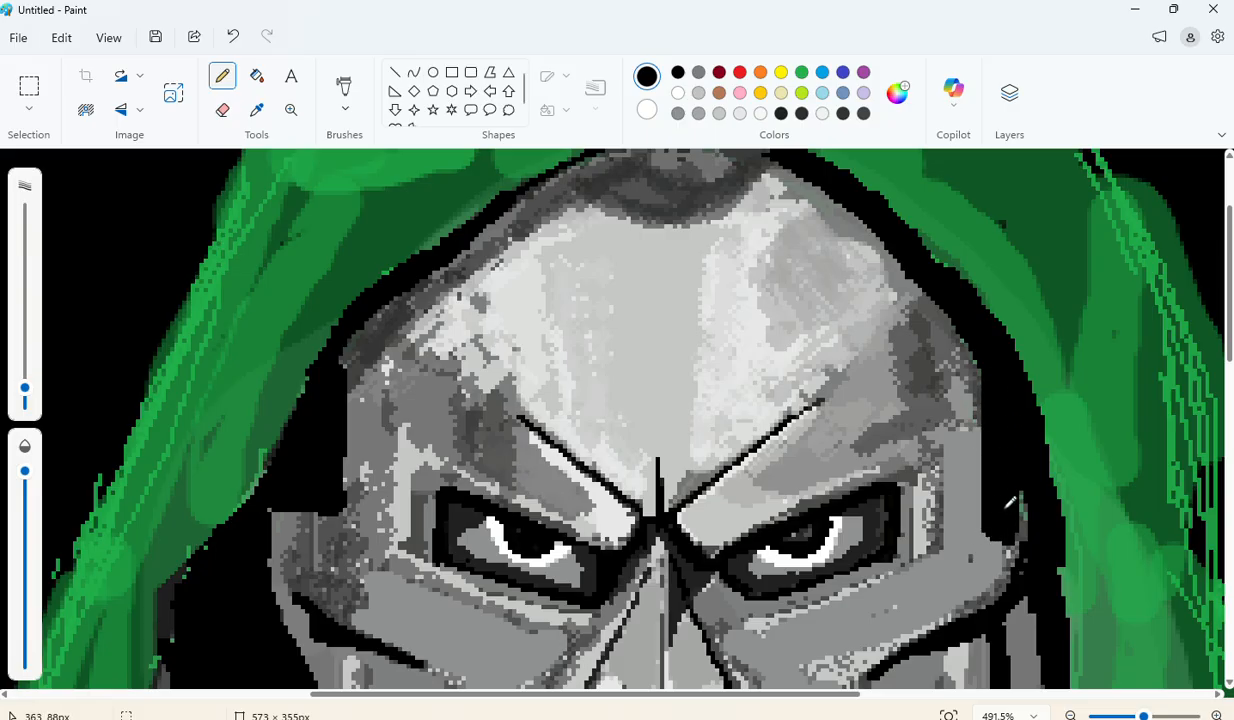
drag(988, 518, 996, 484)
drag(991, 391, 985, 340)
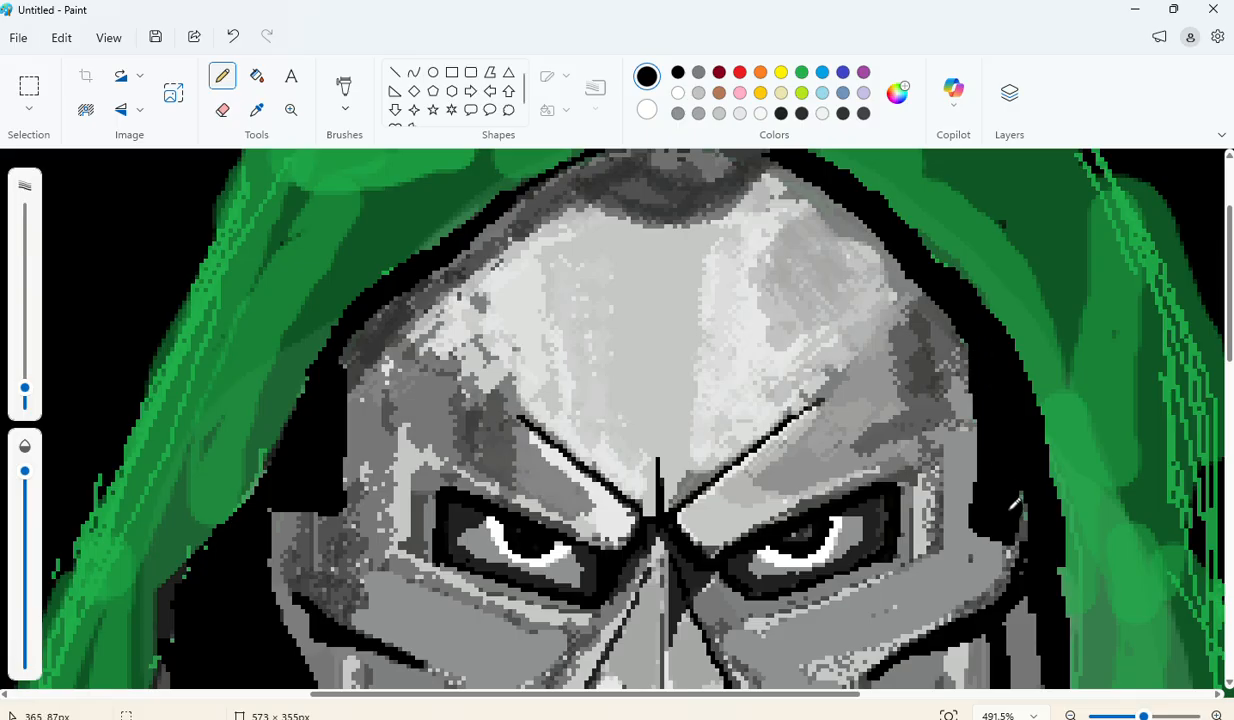
mouse_move(1008, 518)
mouse_down()
mouse_move(1023, 490)
mouse_move(1036, 524)
mouse_up()
scroll(1040, 521, down, 3)
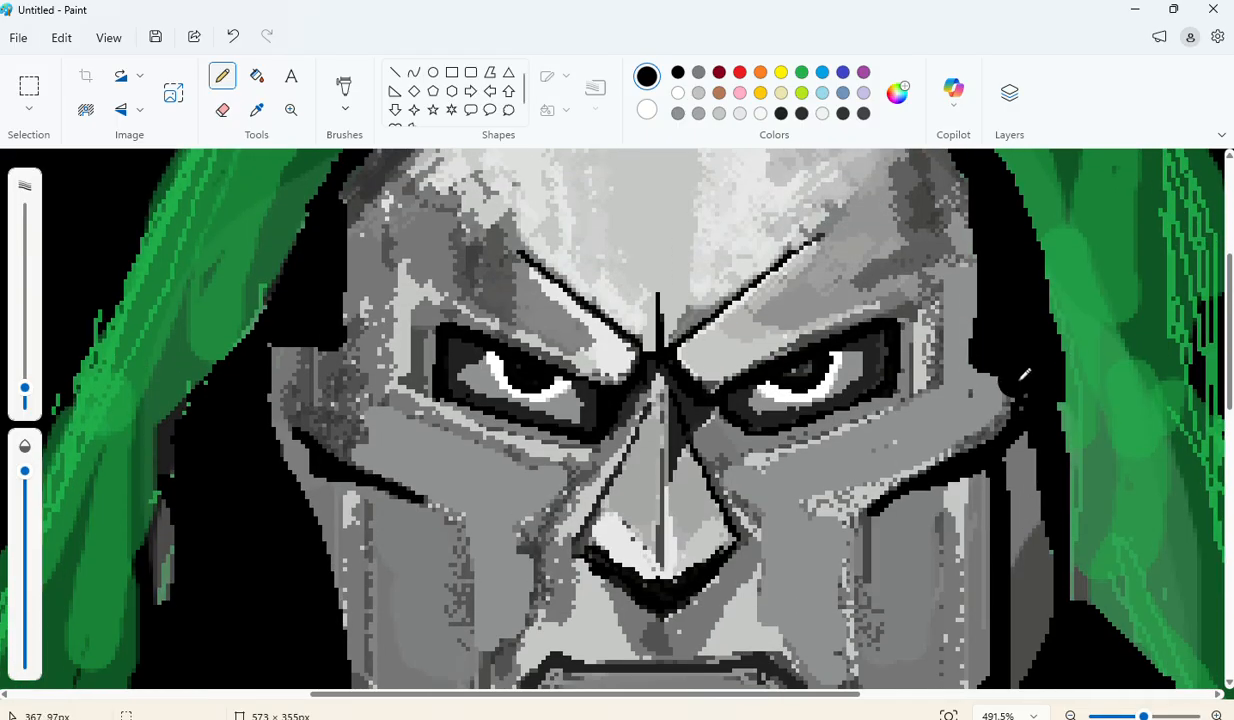
click(682, 115)
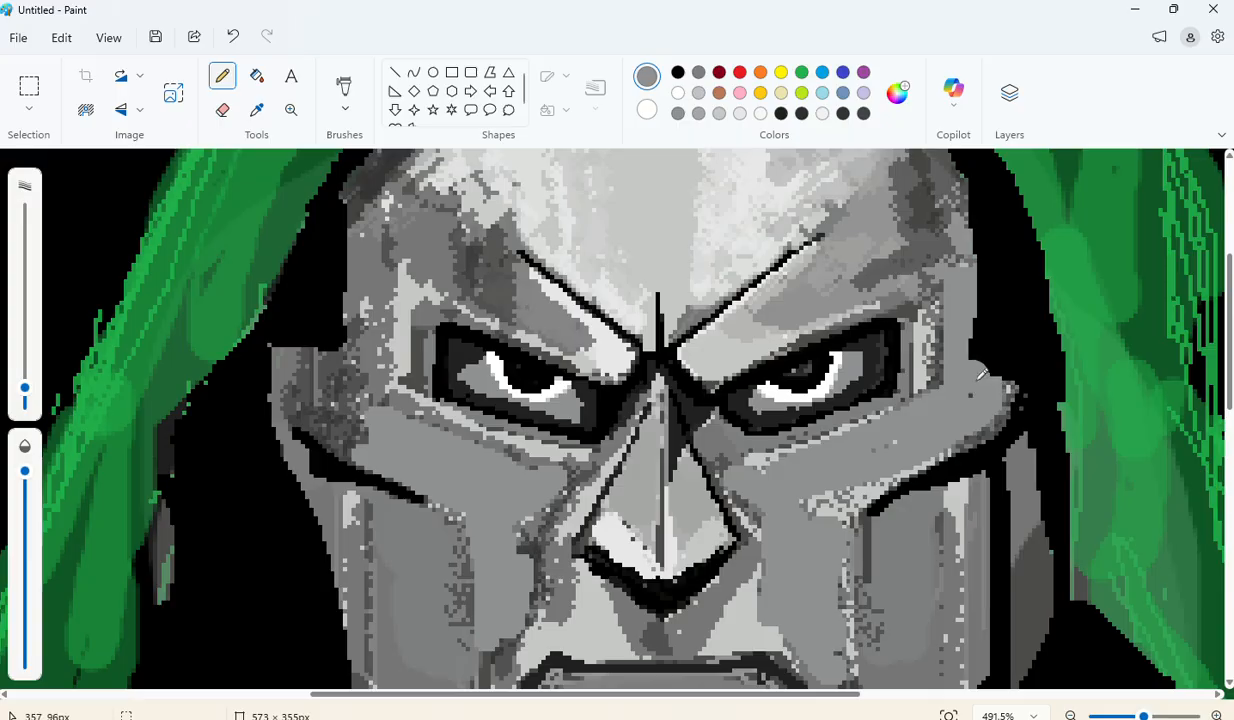
click(802, 115)
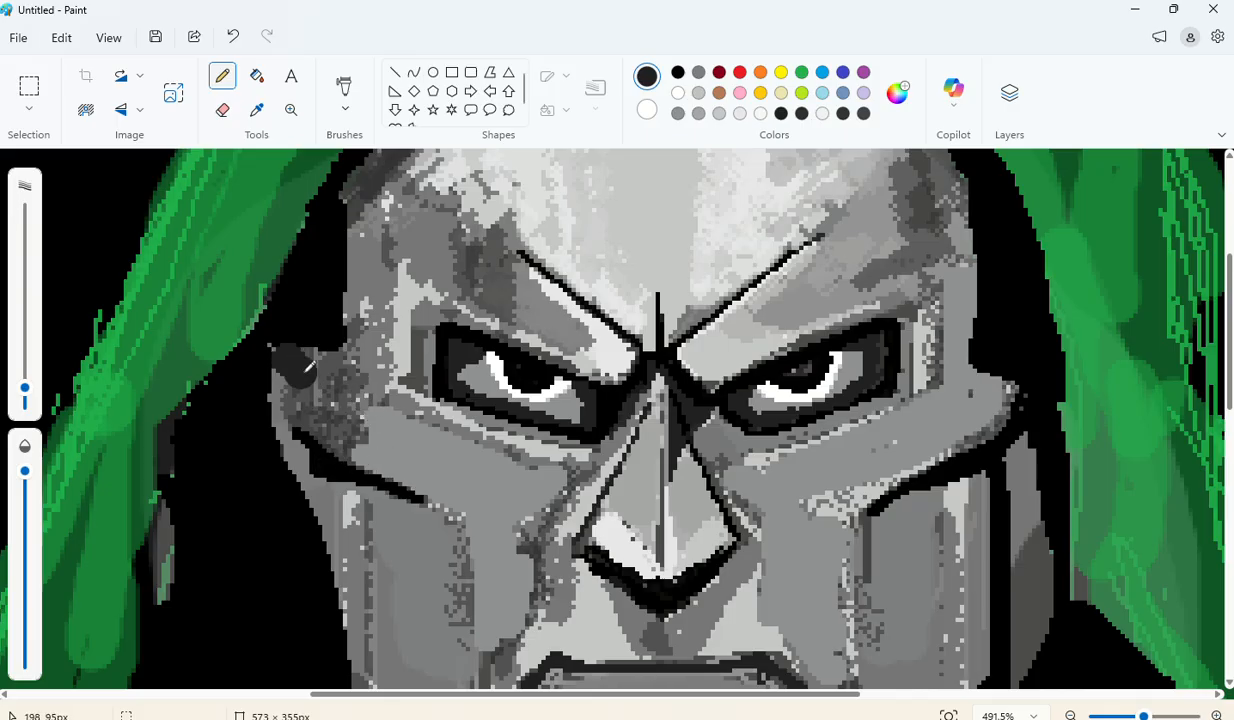
click(288, 360)
key(ctrl+z)
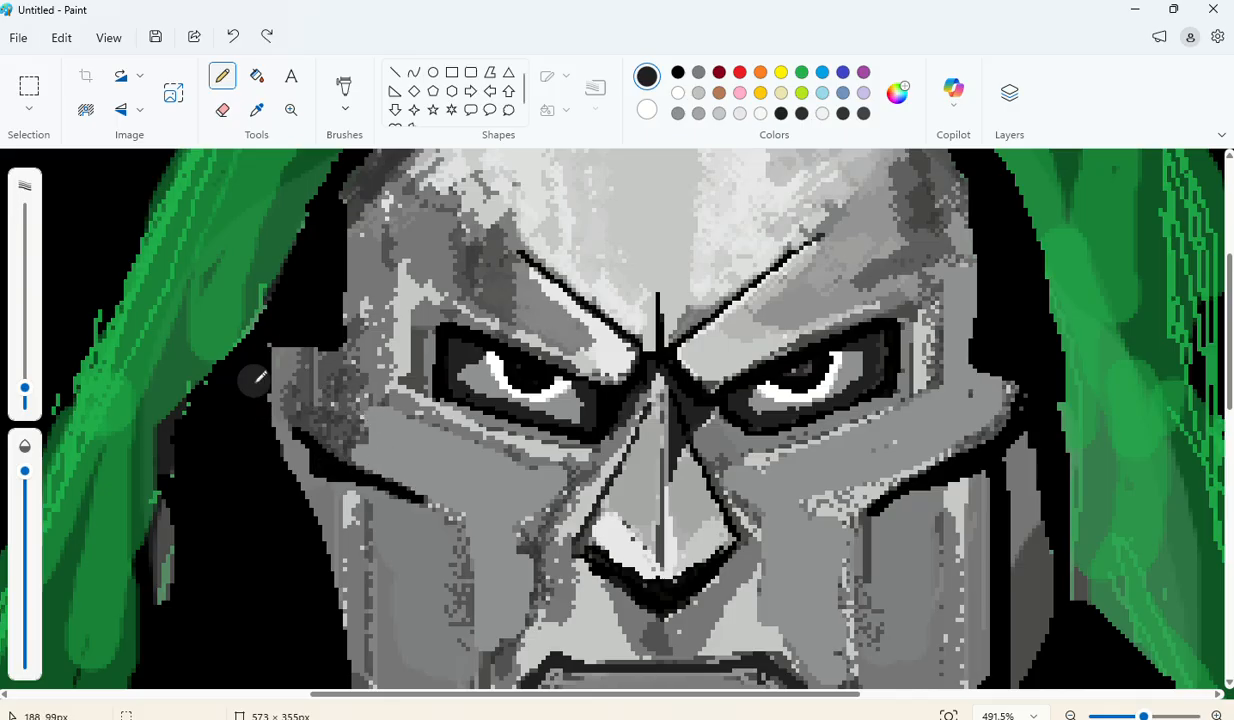
click(699, 80)
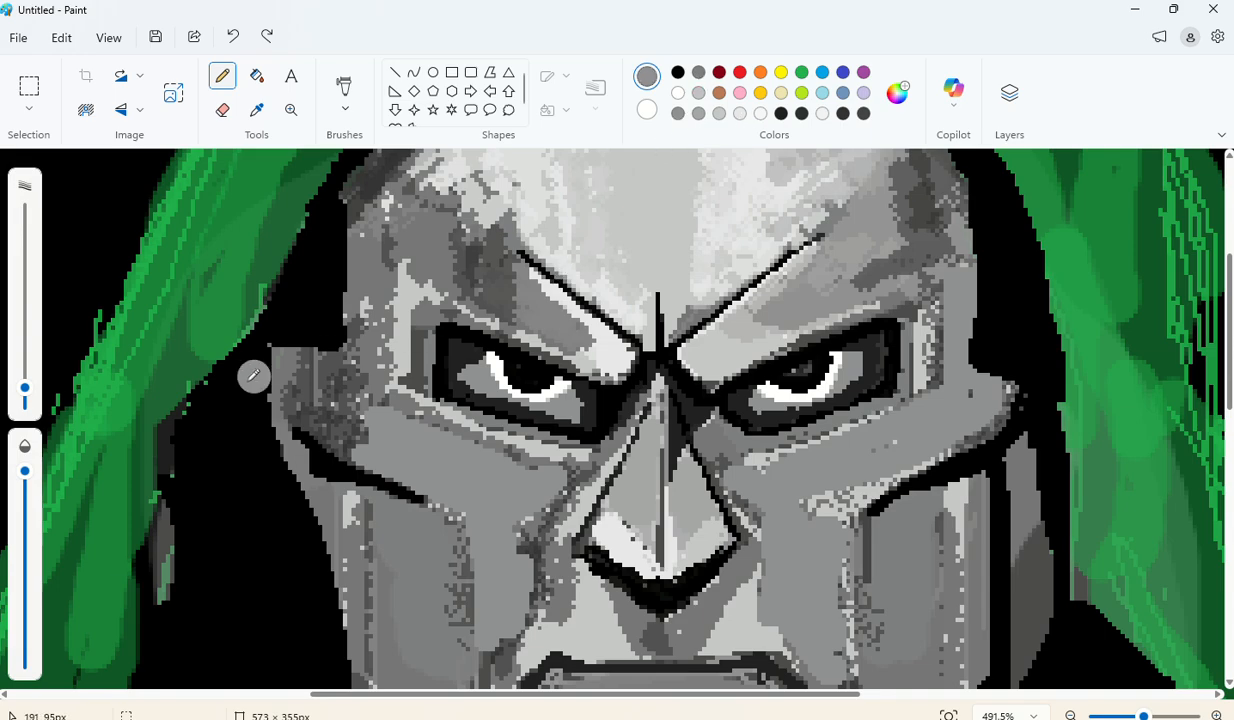
Step: Switch back to black and trim the ledge at the top of the left temple
click(677, 72)
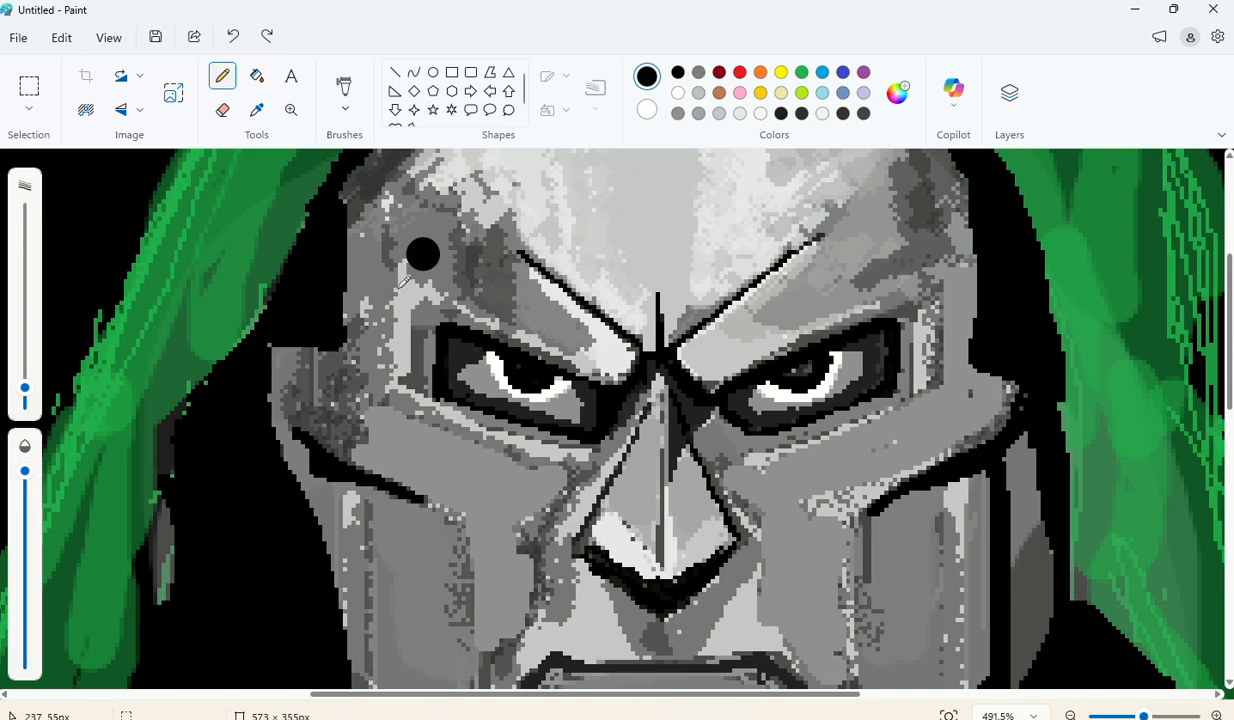
click(290, 335)
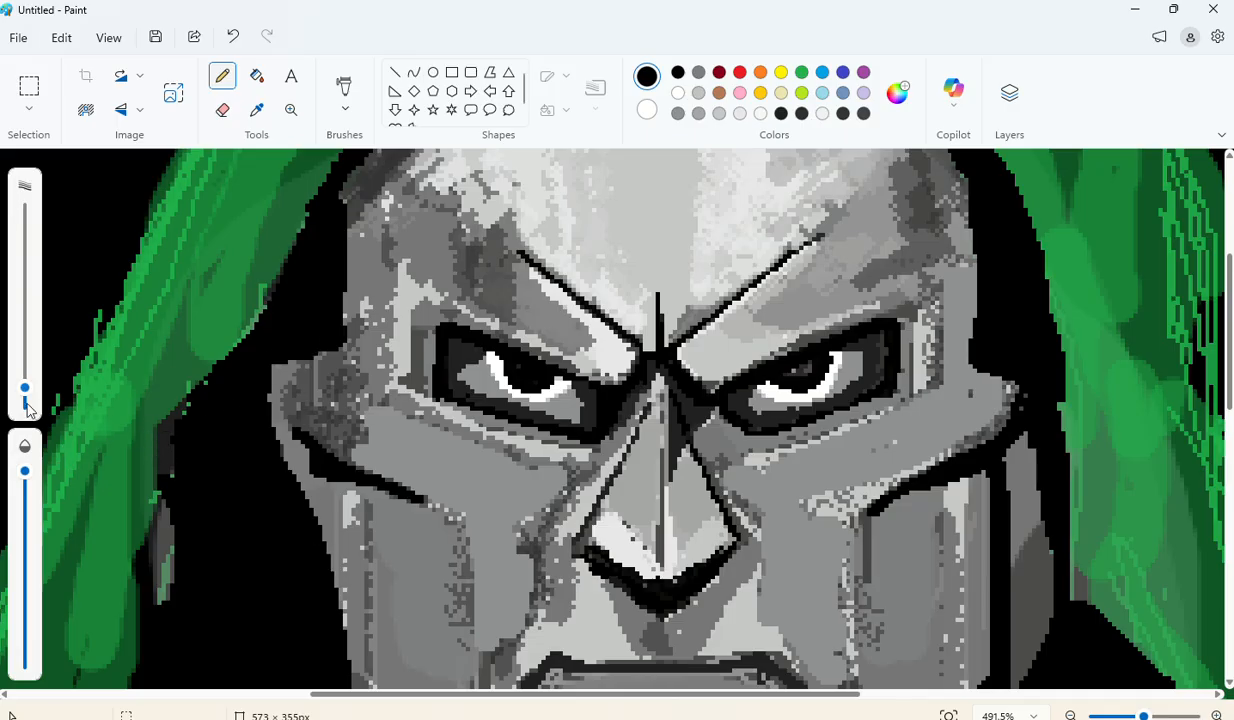
Step: Reduce the pencil size and extend the left cheek seam in black, continuing it down the cheek panel's inner vertical edge
drag(27, 393, 27, 407)
scroll(421, 517, down, 3)
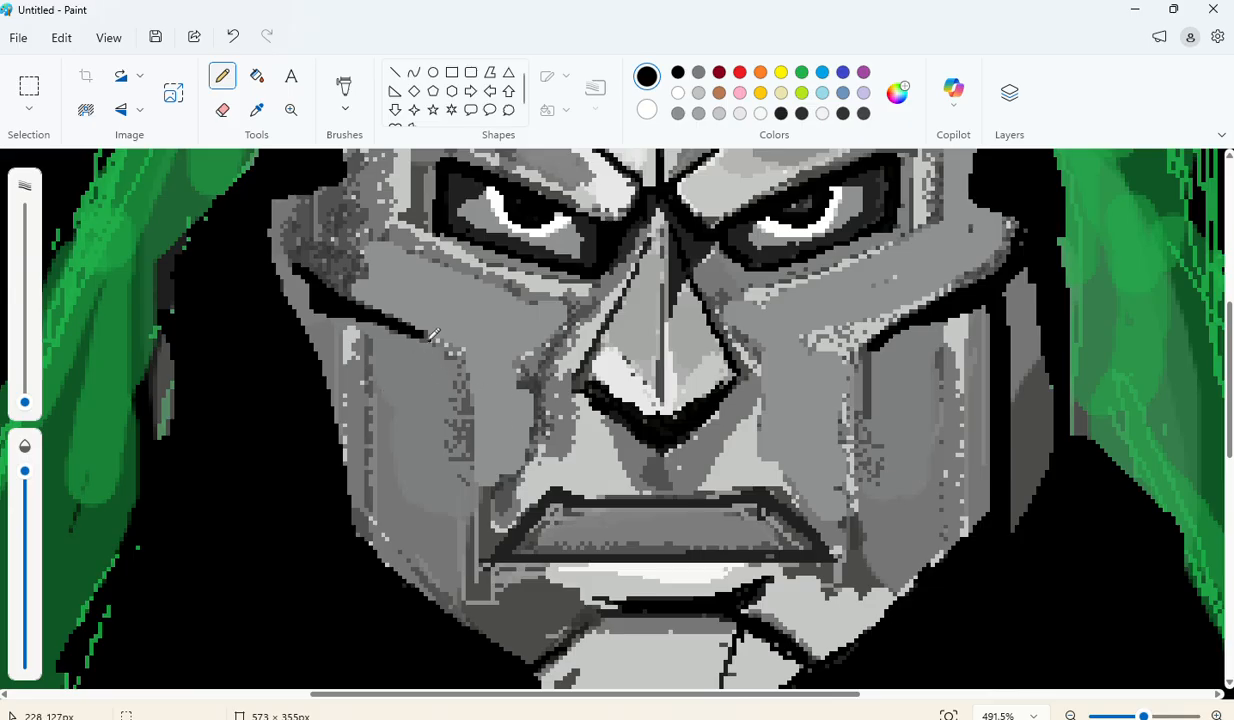
drag(347, 303, 455, 350)
mouse_move(458, 355)
mouse_down()
mouse_move(463, 476)
mouse_move(465, 350)
mouse_up()
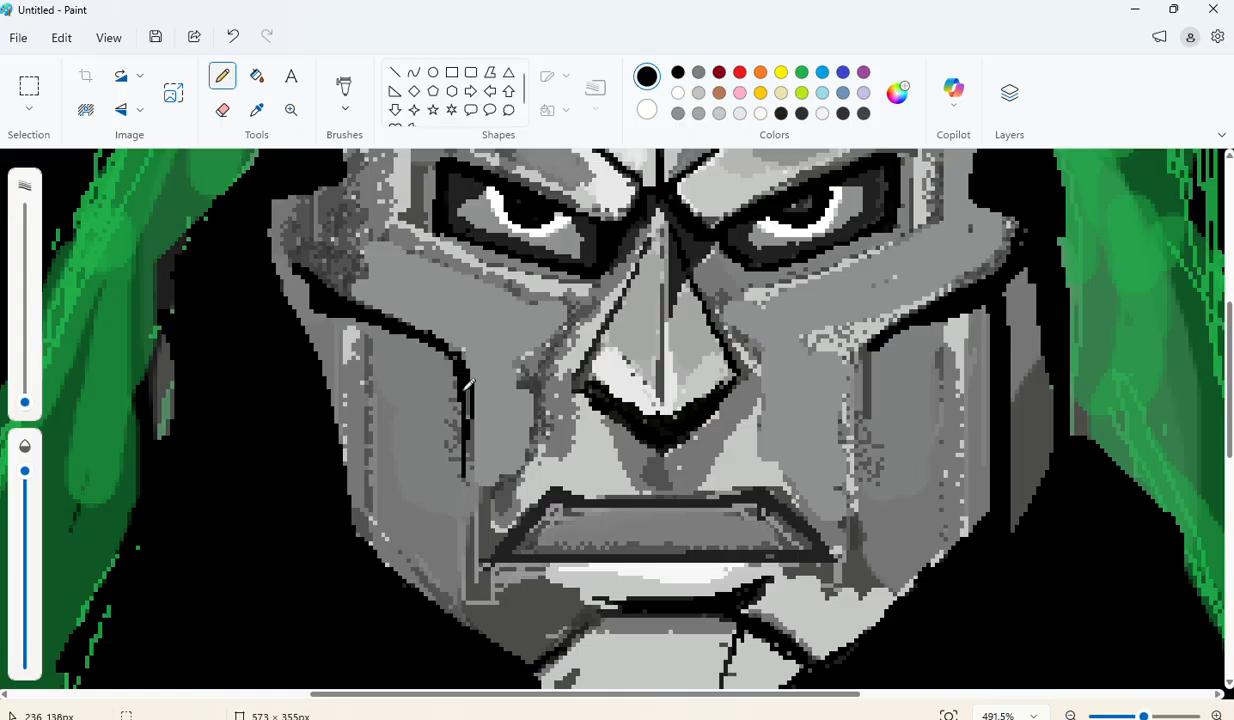
drag(472, 430, 473, 490)
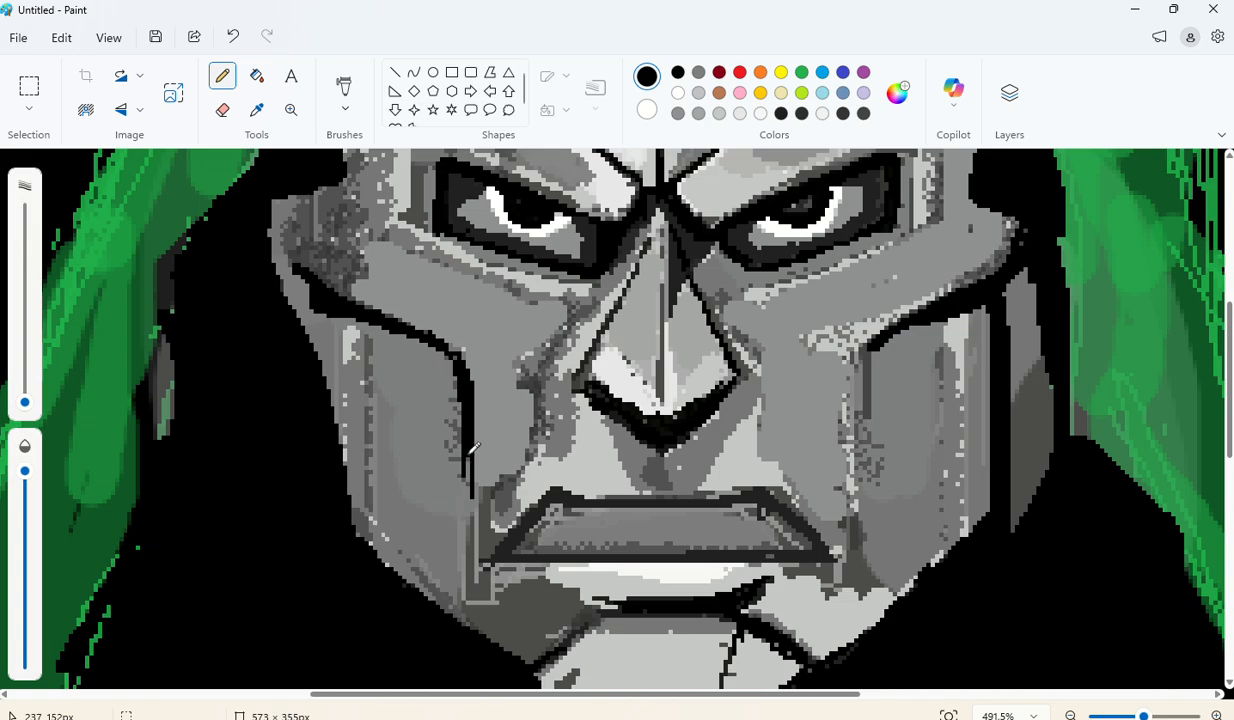
scroll(1049, 433, up, 3)
scroll(1049, 433, down, 3)
Step: Draw the right cheek panel's inner vertical edge in black, join it to the slanted seam and round the inside corner
drag(846, 344, 846, 489)
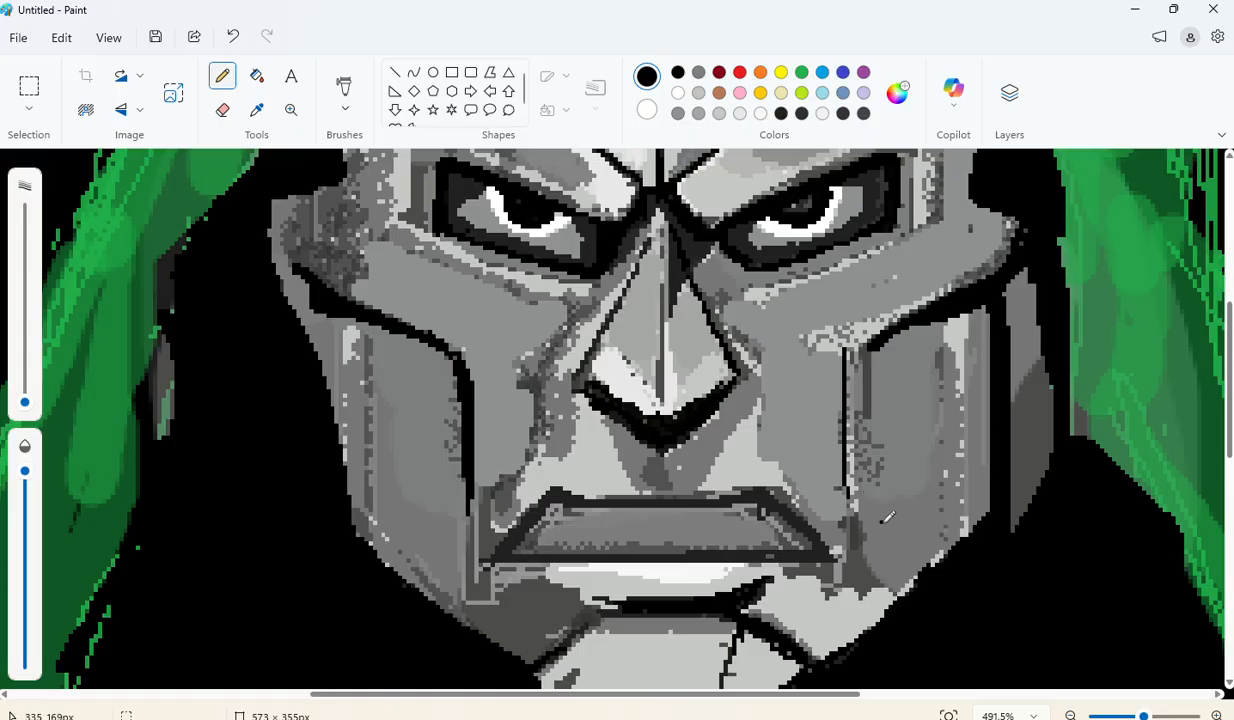
mouse_move(870, 339)
mouse_down()
mouse_move(884, 329)
mouse_move(851, 353)
mouse_move(849, 398)
mouse_up()
drag(851, 347, 879, 338)
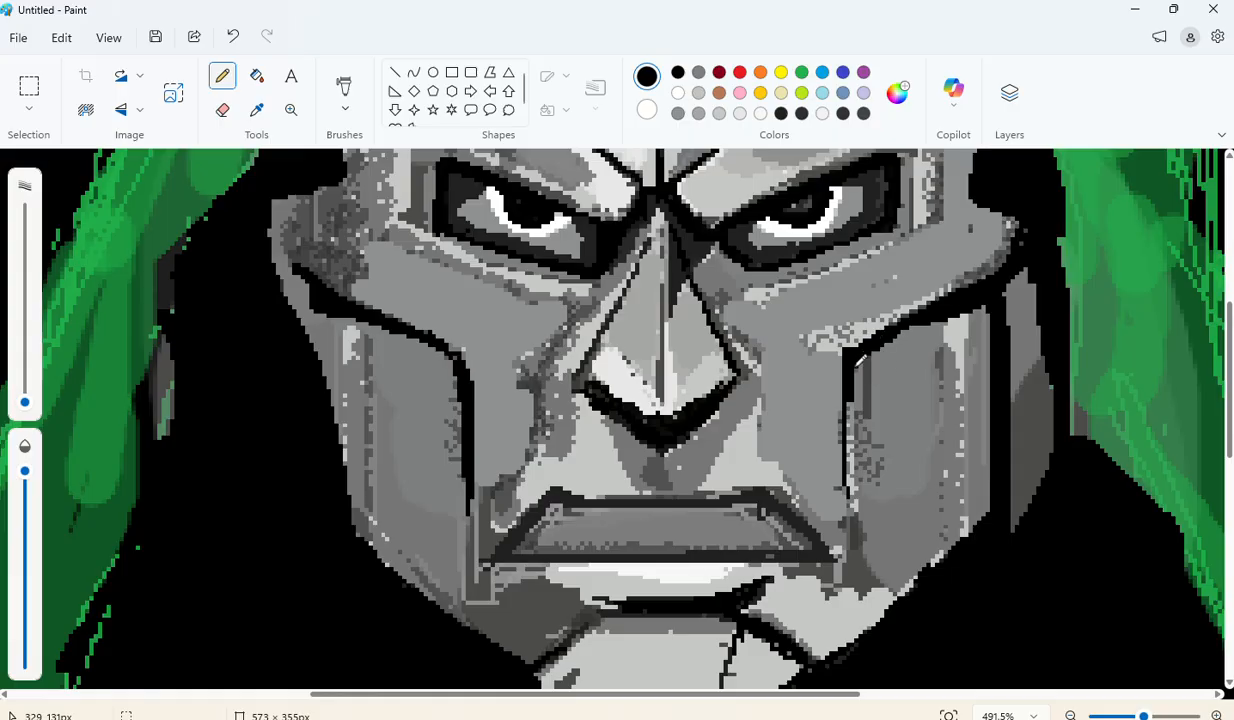
drag(853, 393, 851, 513)
drag(857, 398, 849, 480)
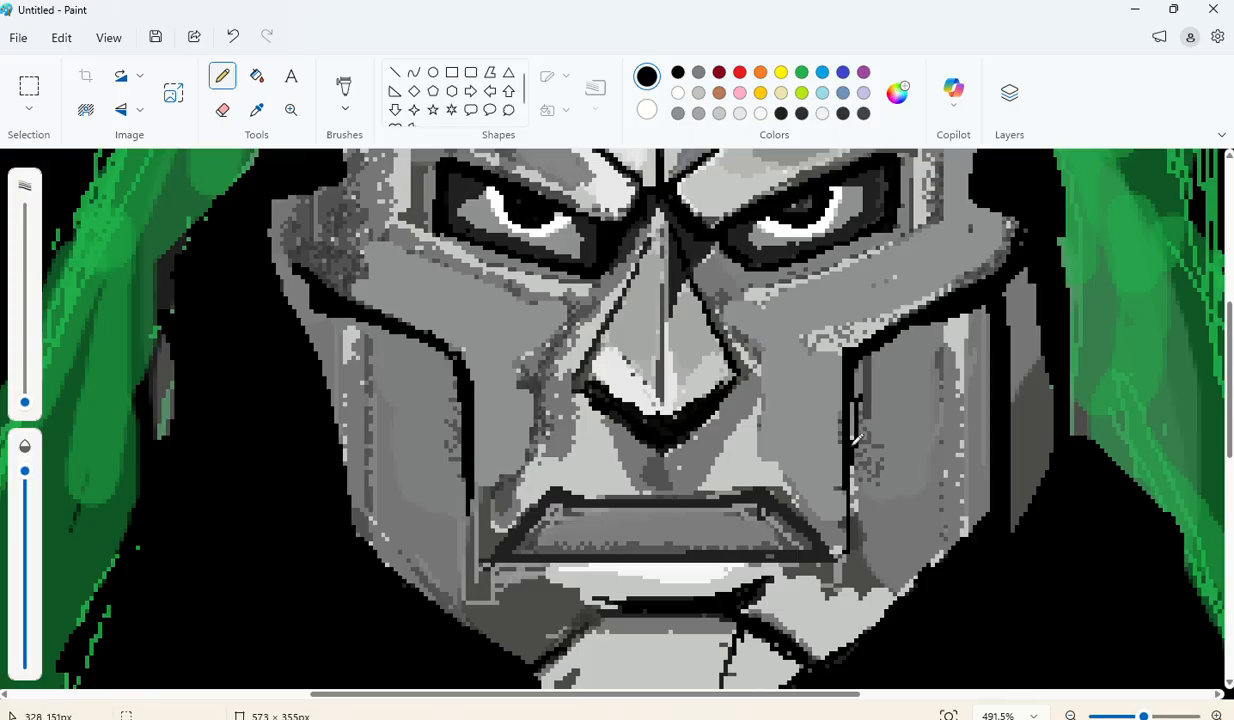
mouse_move(859, 383)
mouse_down()
mouse_move(869, 350)
mouse_move(857, 401)
mouse_move(916, 326)
mouse_up()
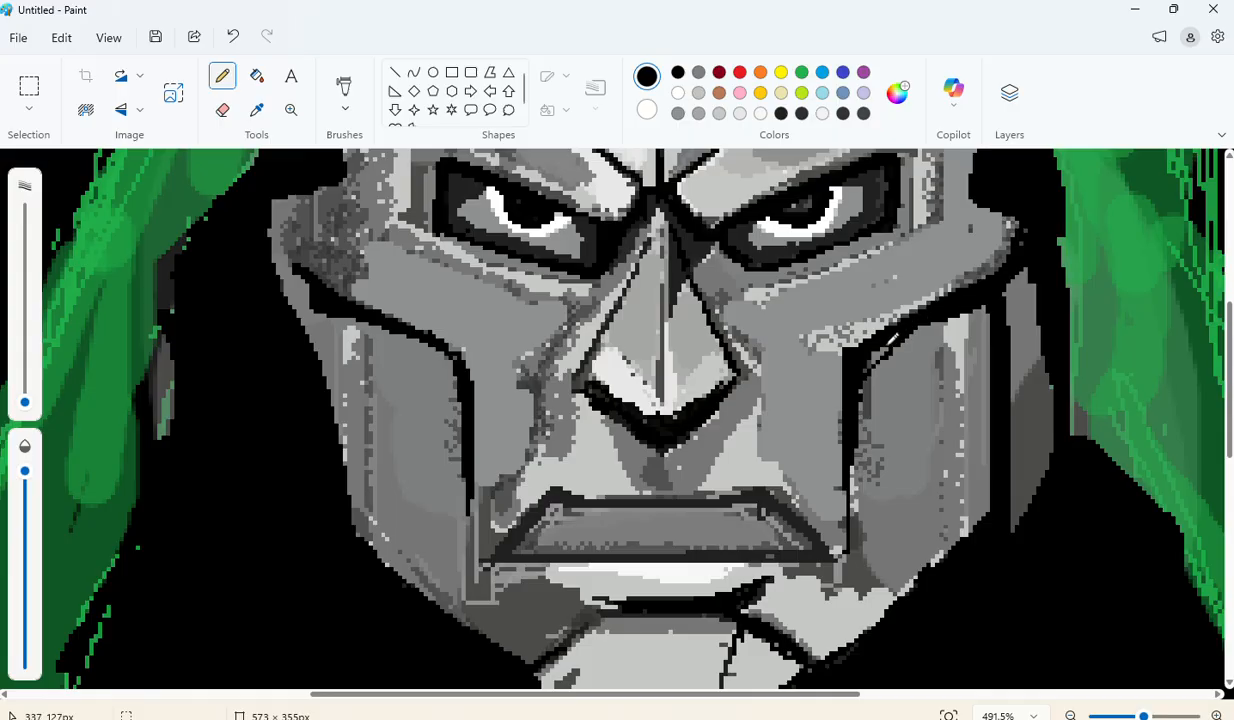
drag(869, 362, 912, 332)
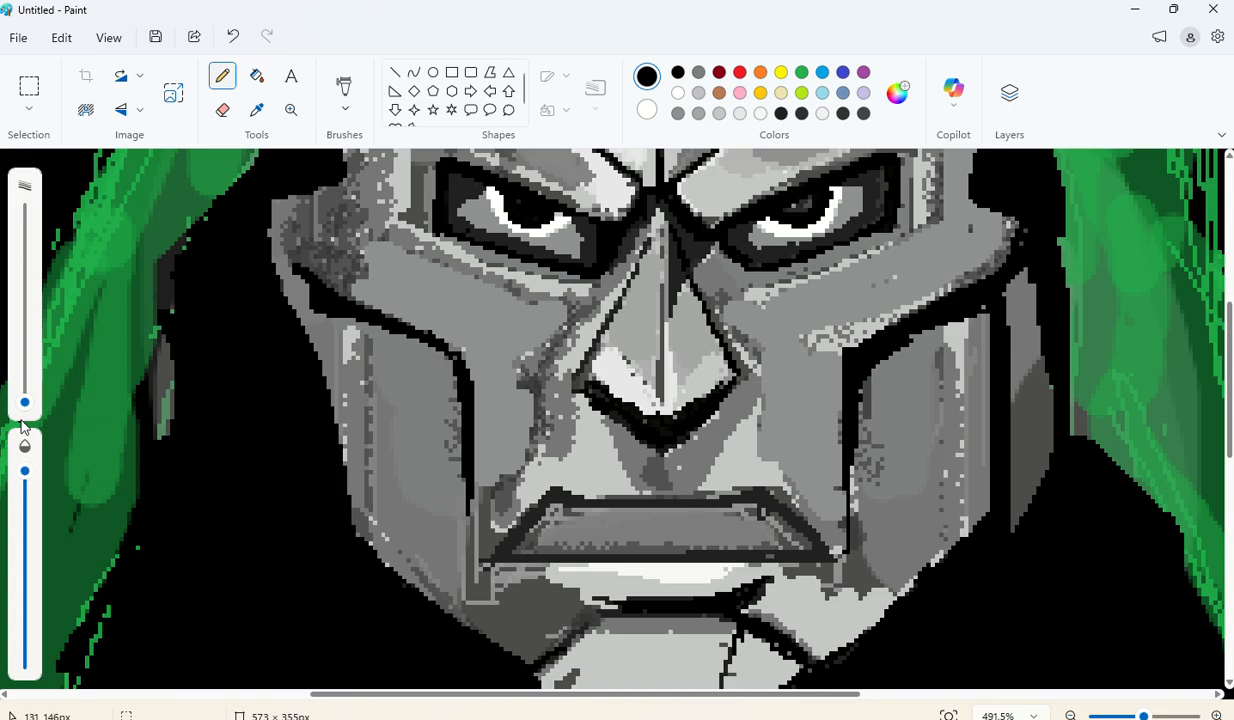
Step: Enlarge the pencil and paint out the gray side plate beyond the right cheek in black
drag(25, 402, 25, 398)
scroll(858, 390, up, 3)
scroll(858, 390, down, 3)
drag(25, 398, 25, 385)
mouse_move(1022, 278)
mouse_down()
mouse_move(1049, 451)
mouse_move(1042, 508)
mouse_move(1026, 330)
mouse_move(1027, 410)
mouse_up()
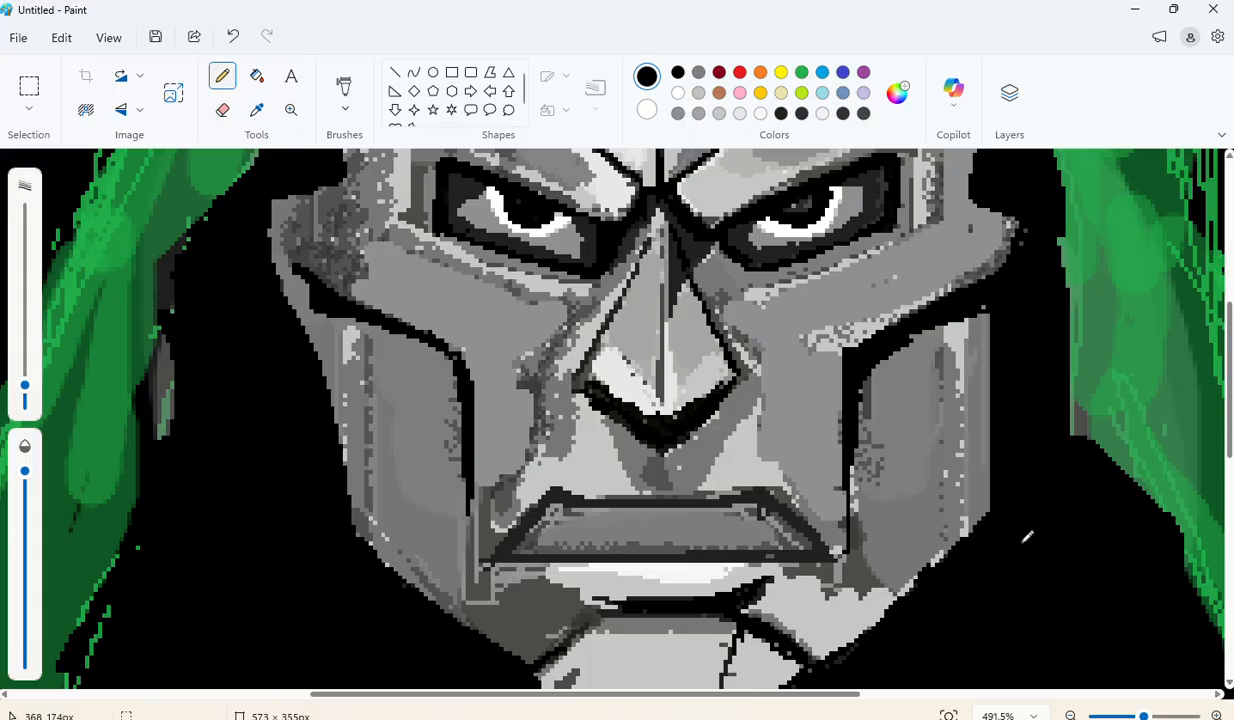
scroll(845, 400, down, 3)
scroll(492, 356, up, 2)
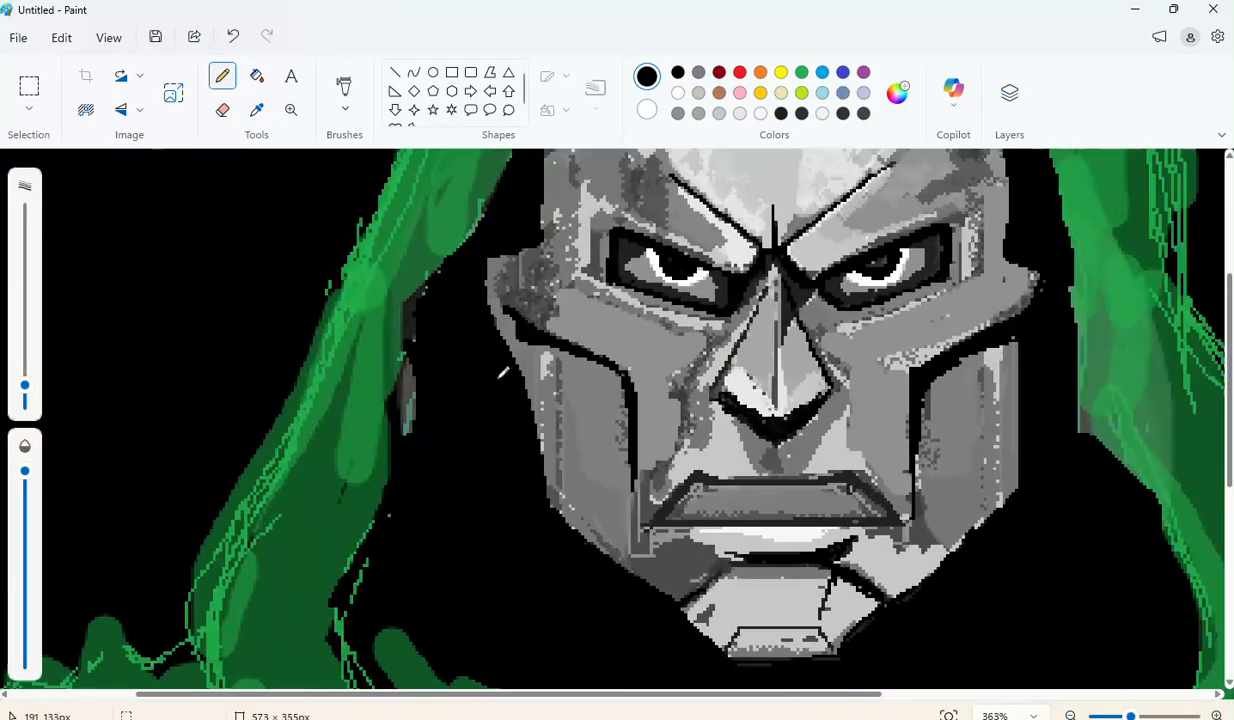
scroll(498, 370, up, 1)
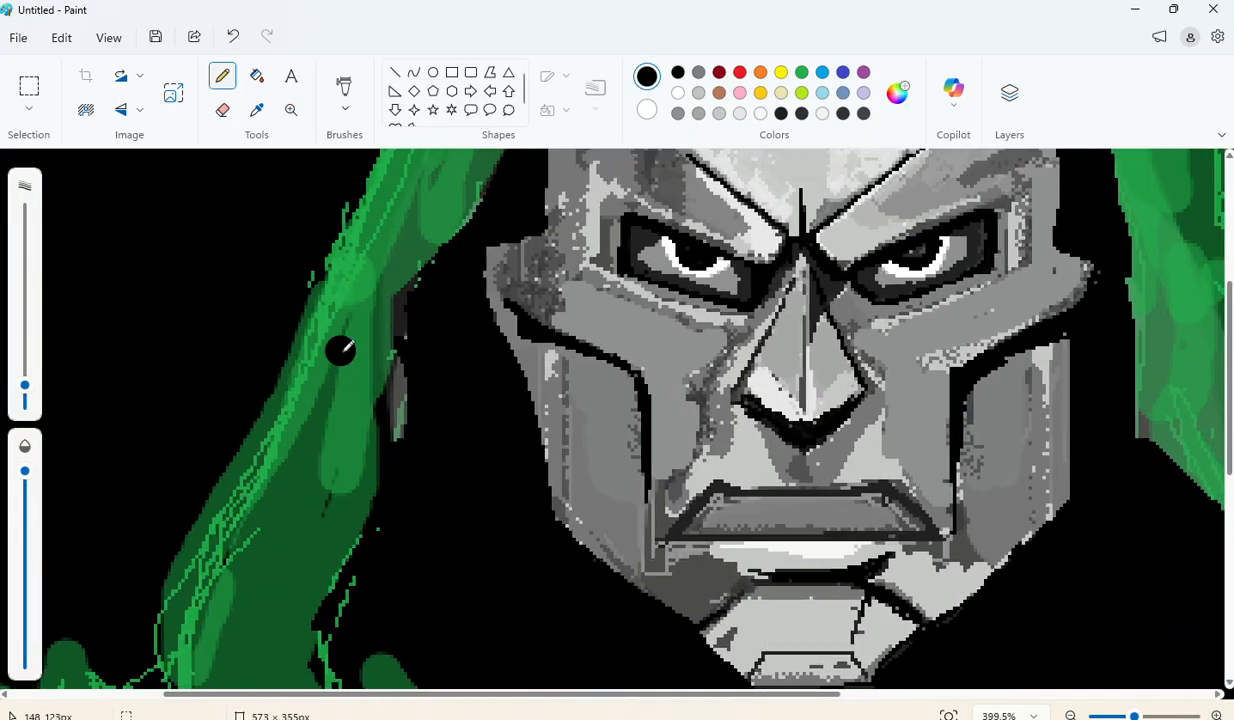
Step: Reduce the pencil size and trim the left cheek panel's outer edge in black, from below the temple seam to the jaw
drag(25, 388, 25, 398)
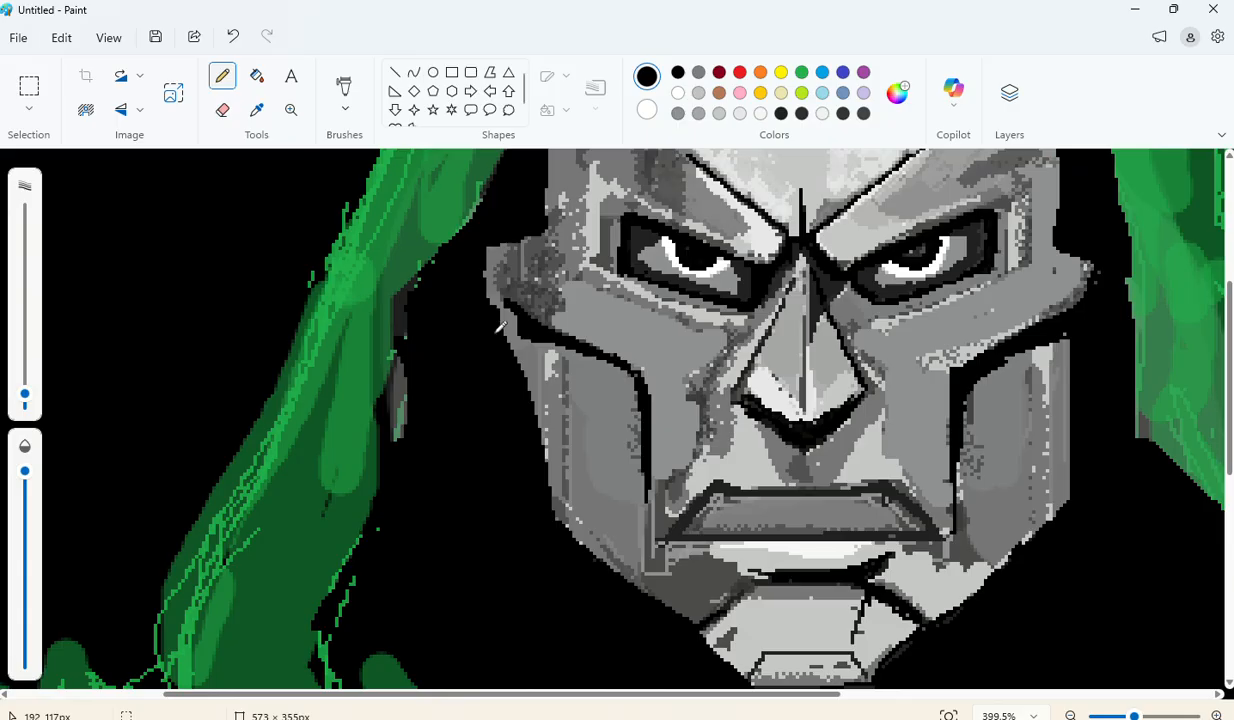
drag(499, 326, 523, 355)
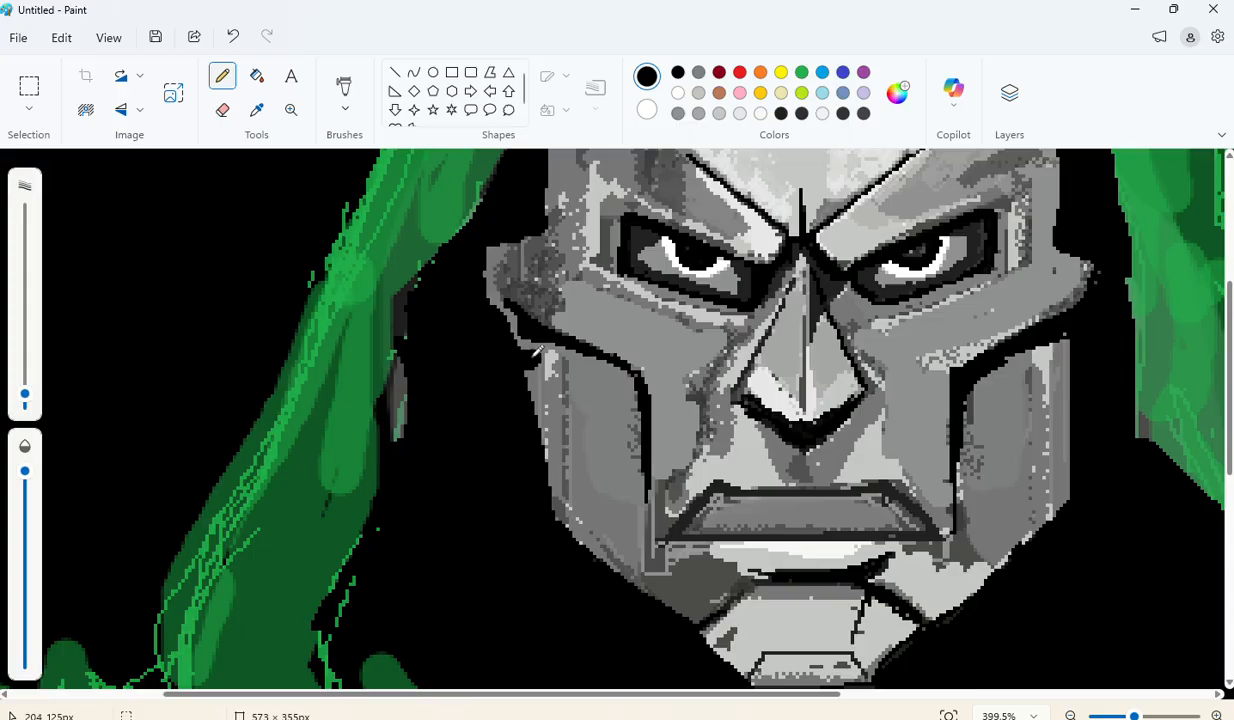
drag(518, 338, 522, 434)
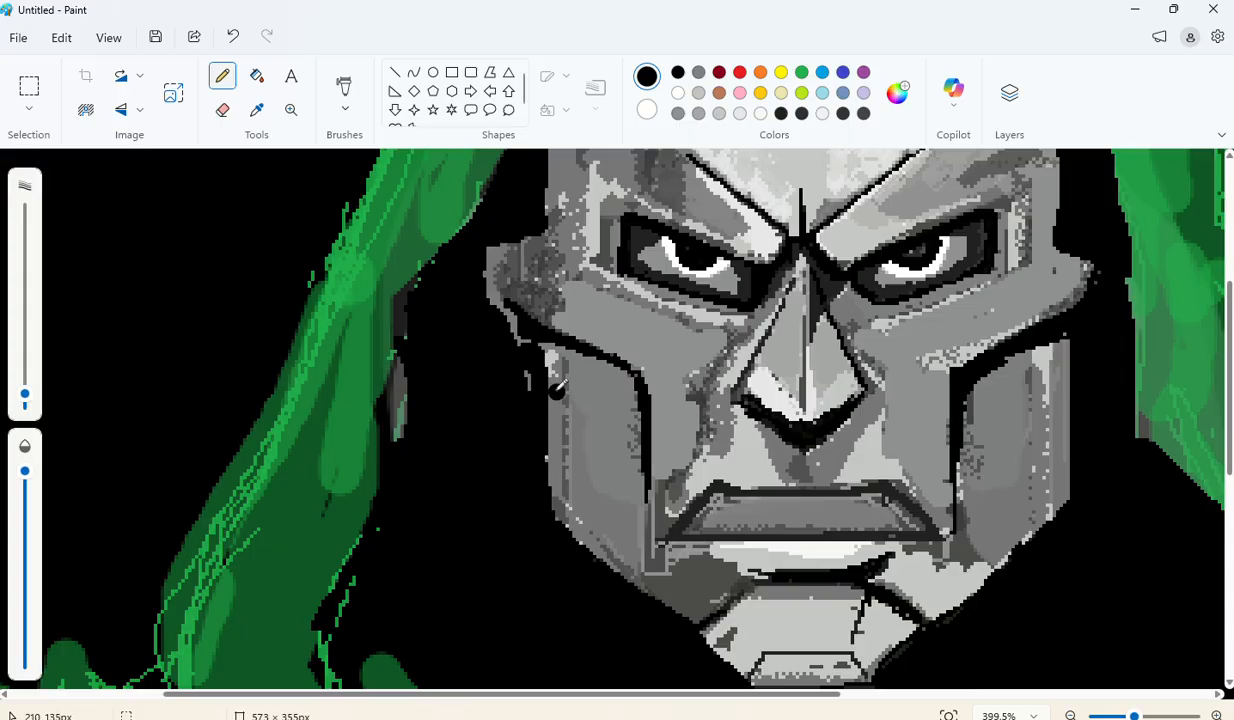
key(ctrl+z)
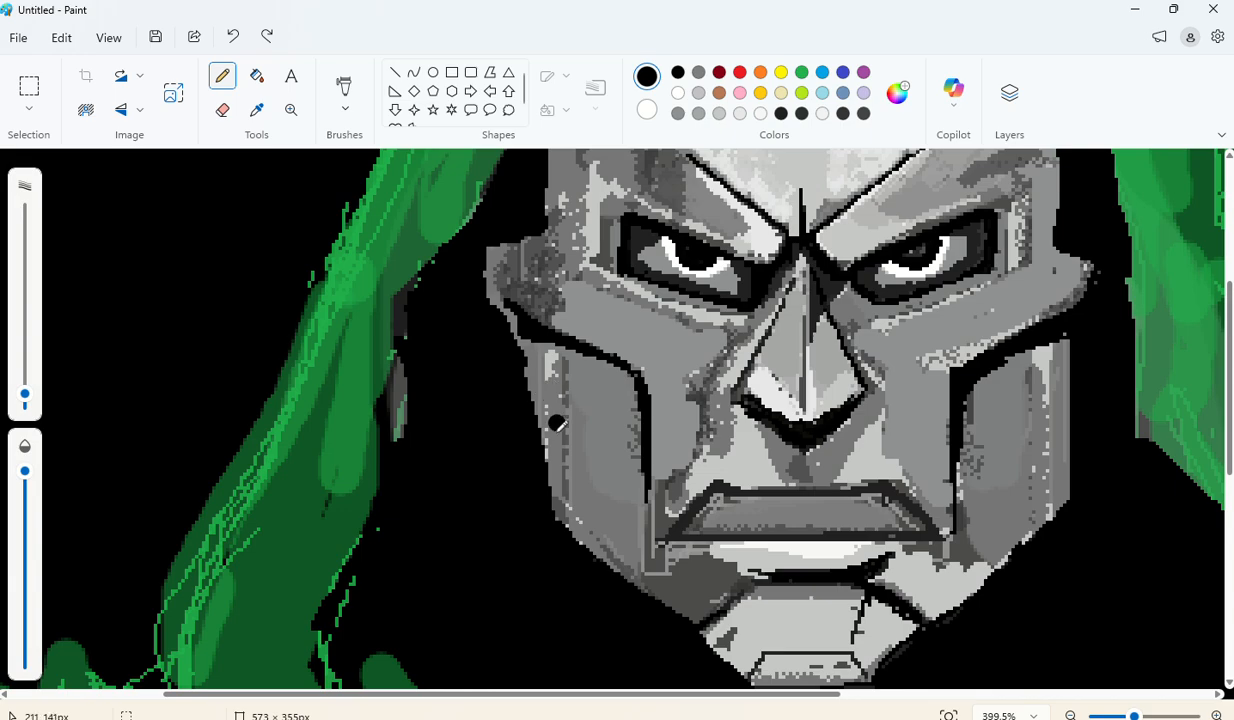
mouse_move(553, 503)
mouse_down()
mouse_move(551, 366)
mouse_move(522, 347)
mouse_move(548, 364)
mouse_move(532, 377)
mouse_move(540, 421)
mouse_up()
drag(555, 517, 556, 451)
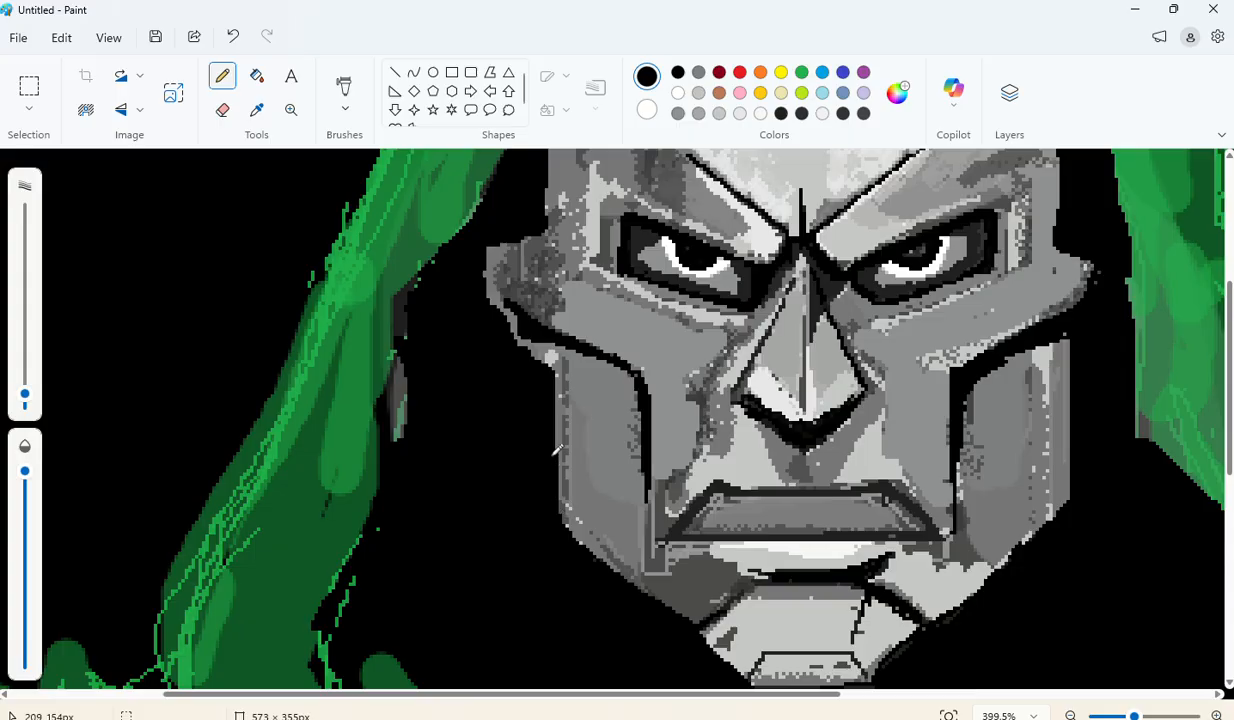
Step: Paint over the gray strip along the right cheek panel's outer edge in black to narrow the panel
scroll(806, 565, up, 2)
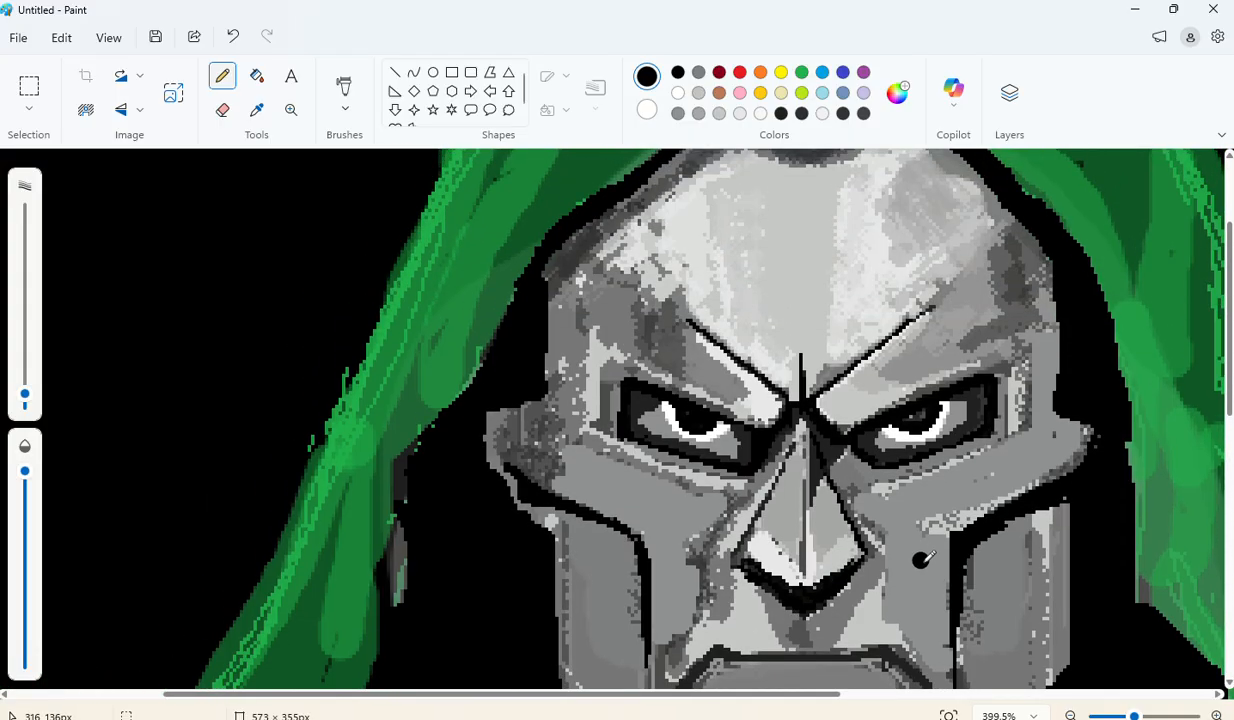
scroll(917, 559, down, 2)
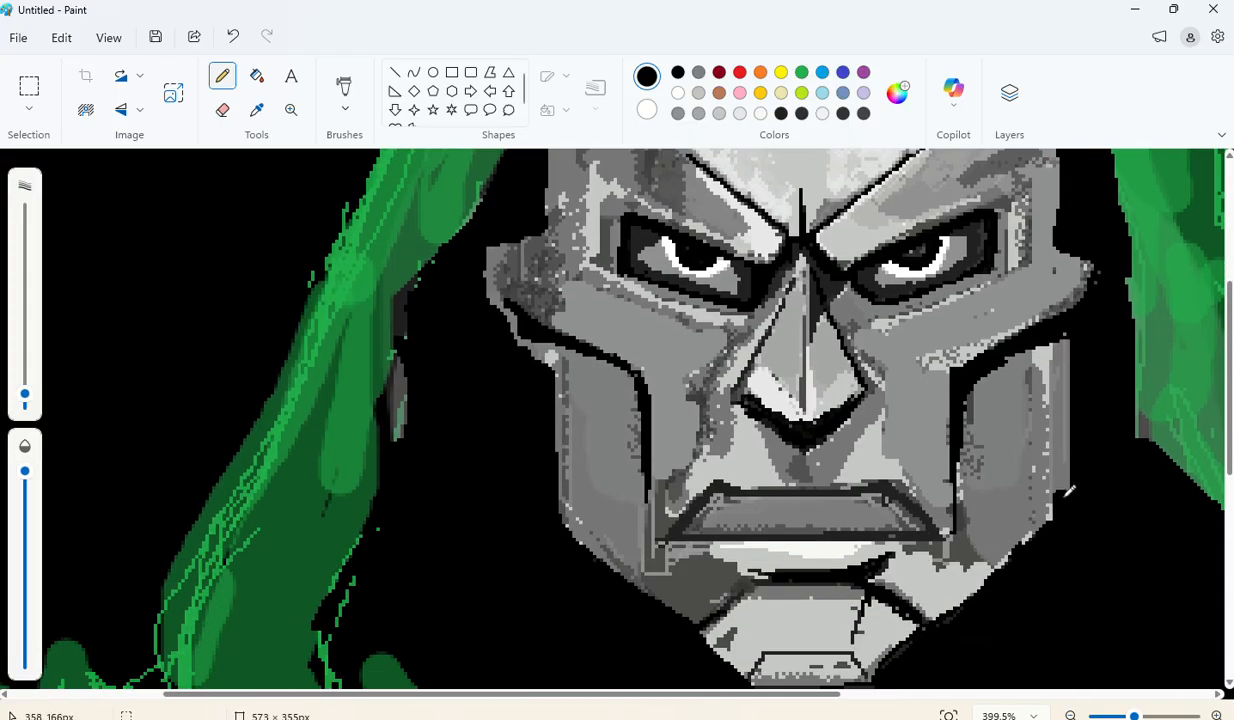
drag(1068, 459, 1068, 336)
Step: Examine the mask from forehead to chin, comparing the trimmed left and right cheek edges
scroll(1068, 322, down, 2)
scroll(900, 450, up, 4)
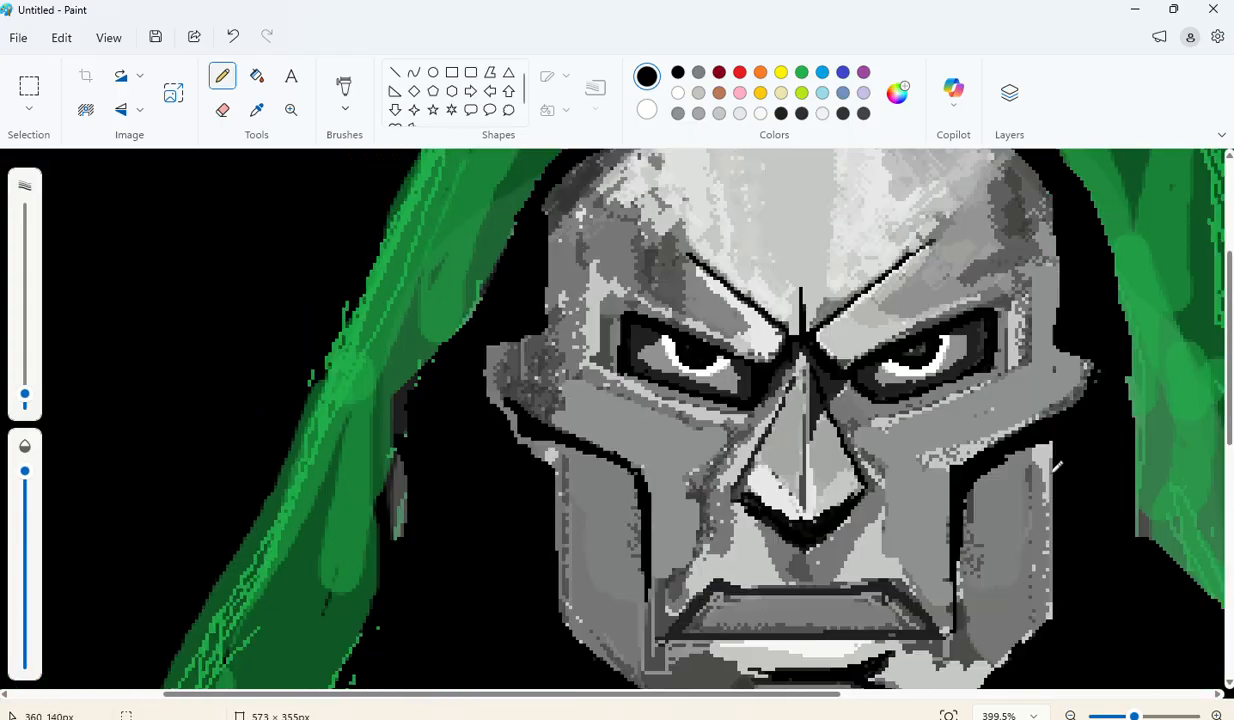
scroll(500, 425, down, 2)
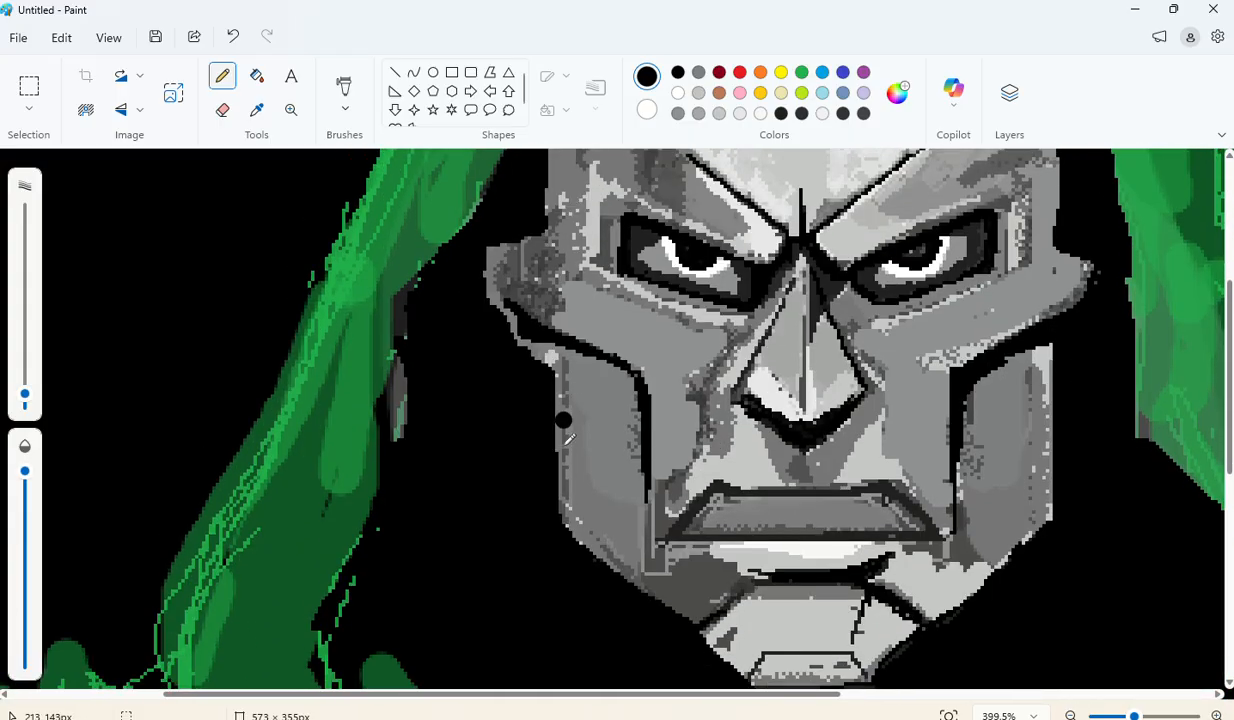
scroll(565, 416, down, 3)
scroll(899, 481, up, 3)
scroll(899, 481, down, 2)
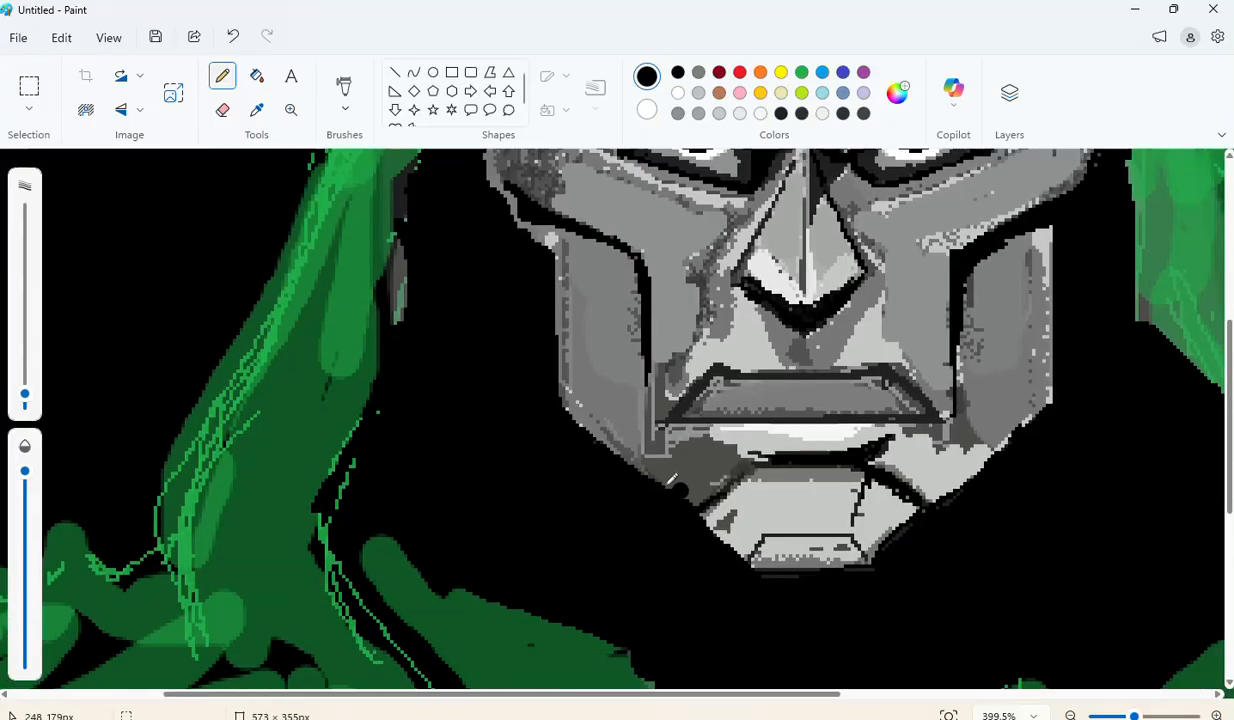
scroll(620, 370, up, 1)
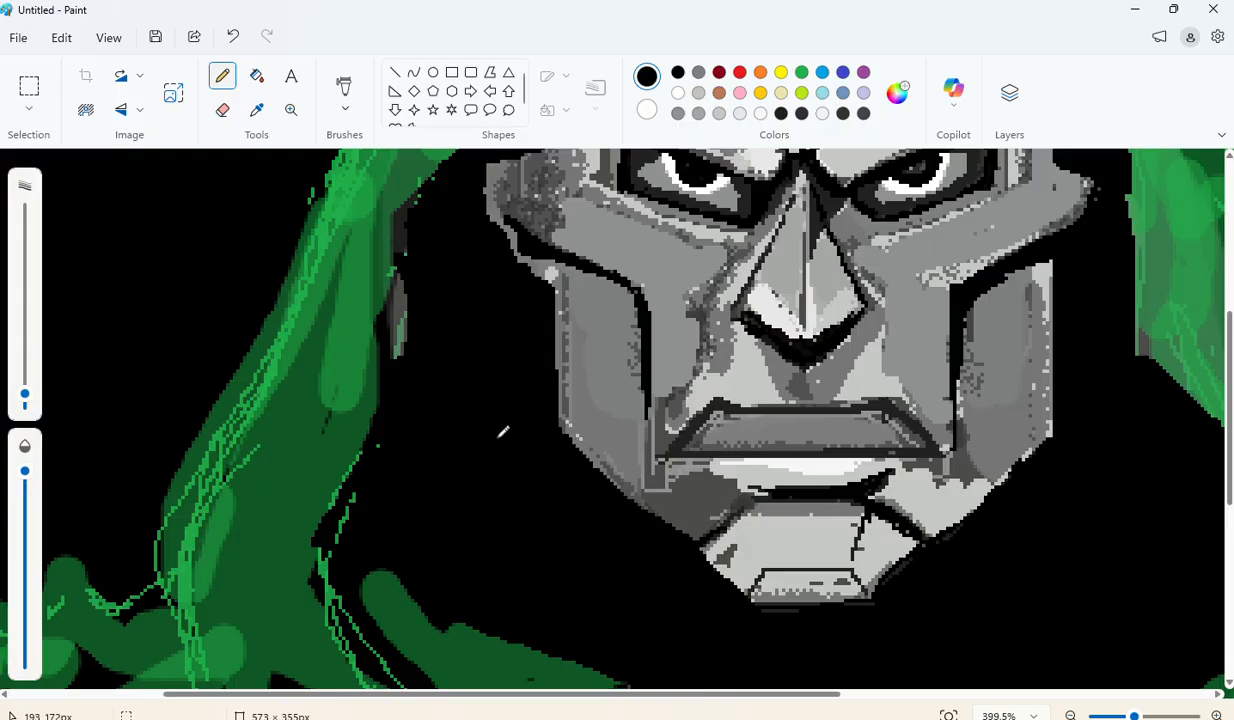
scroll(680, 425, up, 2)
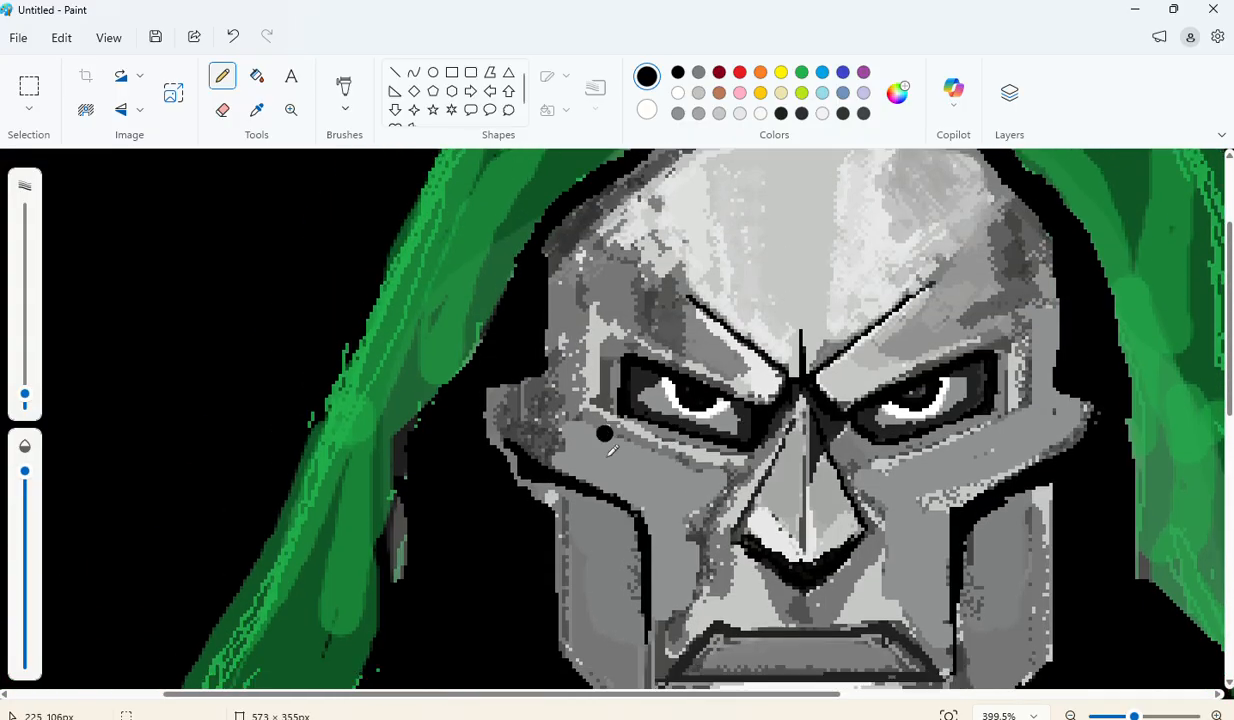
scroll(642, 438, up, 1)
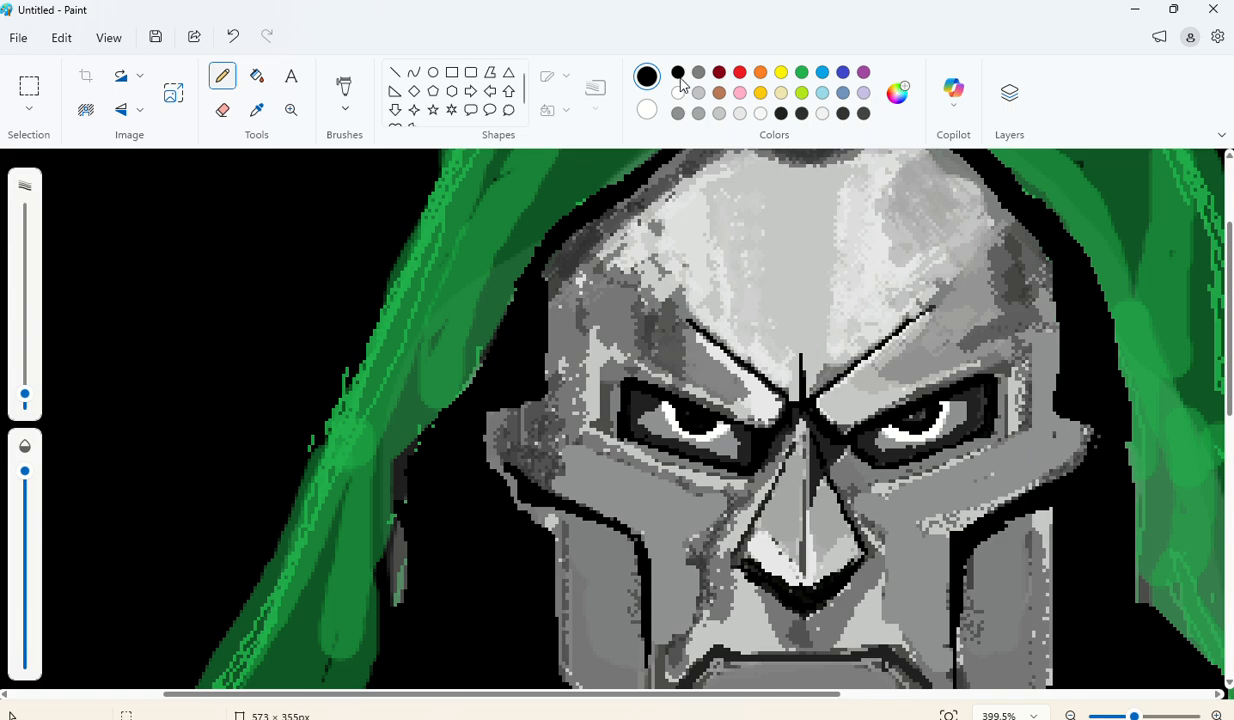
scroll(758, 334, down, 2)
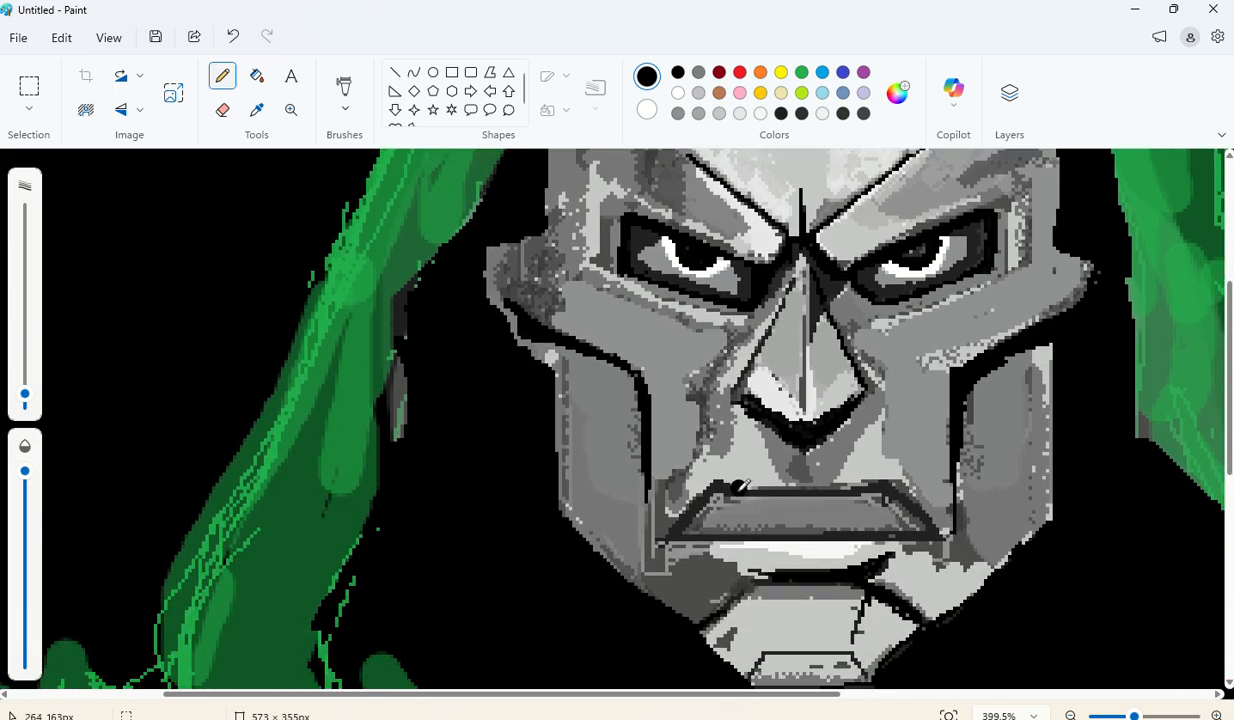
Step: Set the pencil size to 1 px and strengthen the chin plate's upper outline and the slanted seam on its right in black
drag(25, 394, 25, 402)
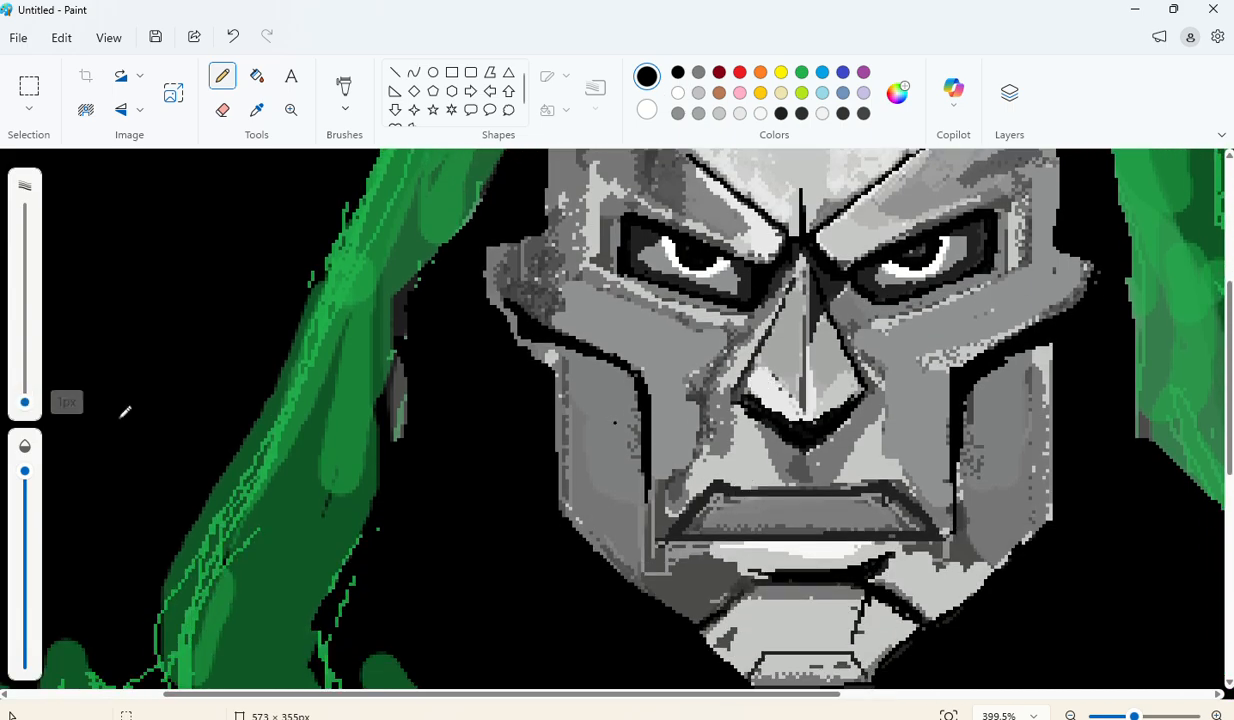
ctrl+scroll(621, 526, up, 3)
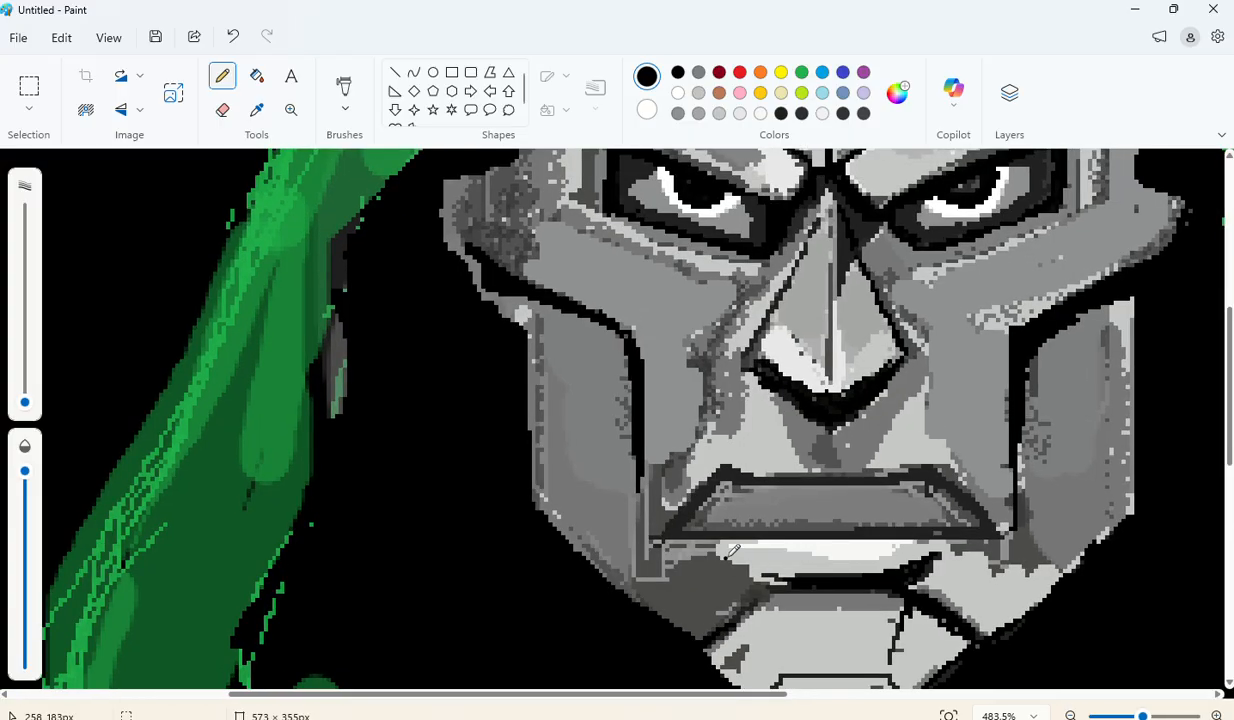
ctrl+scroll(716, 645, up, 1)
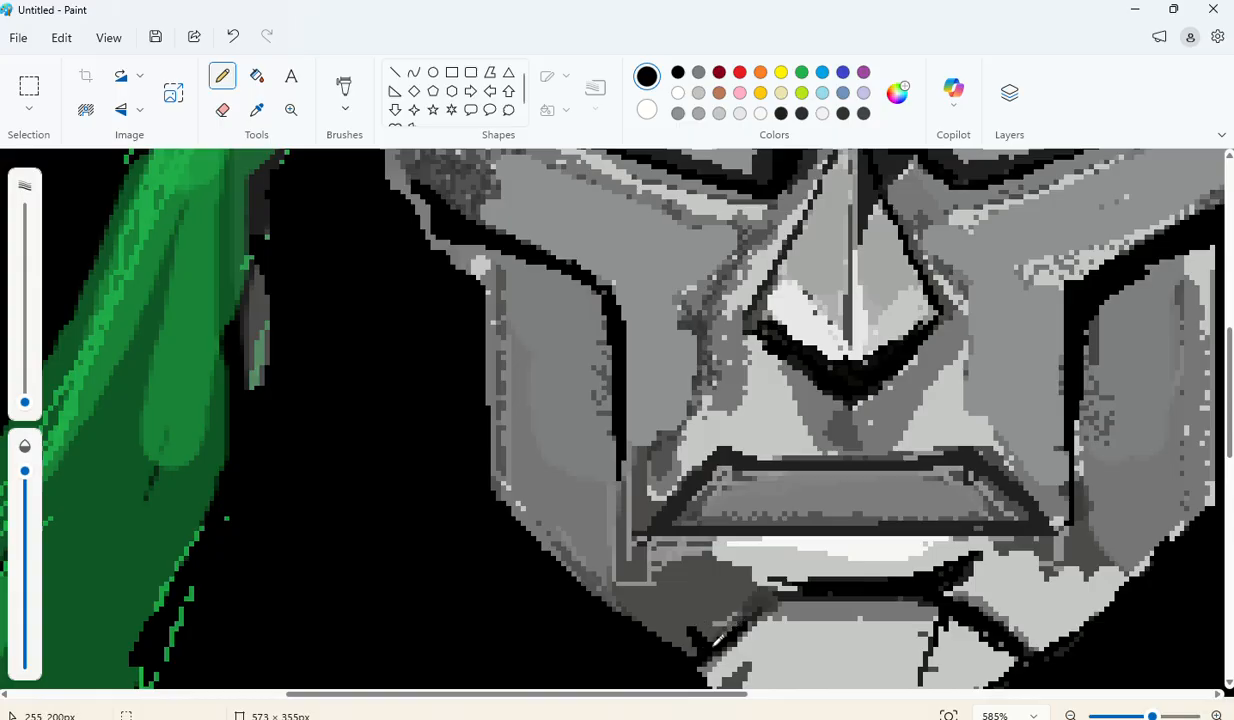
scroll(745, 610, down, 2)
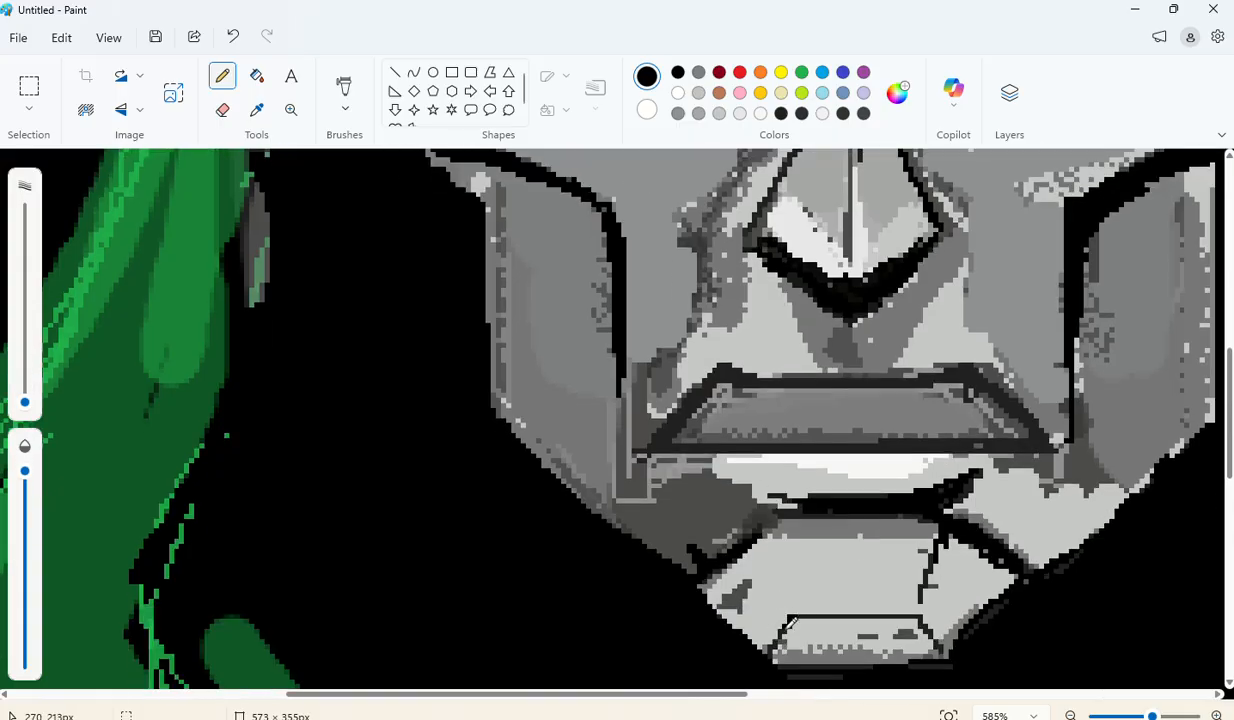
drag(789, 618, 913, 617)
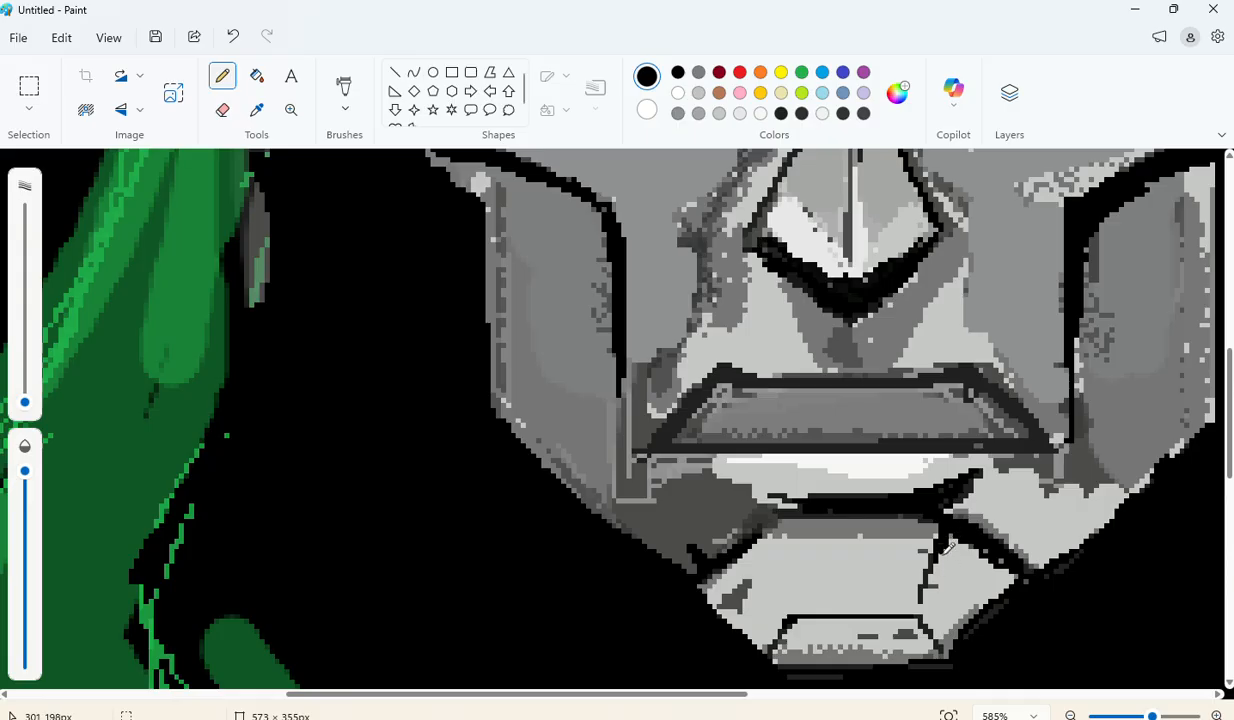
mouse_move(946, 546)
mouse_down()
mouse_move(917, 610)
mouse_move(948, 648)
mouse_up()
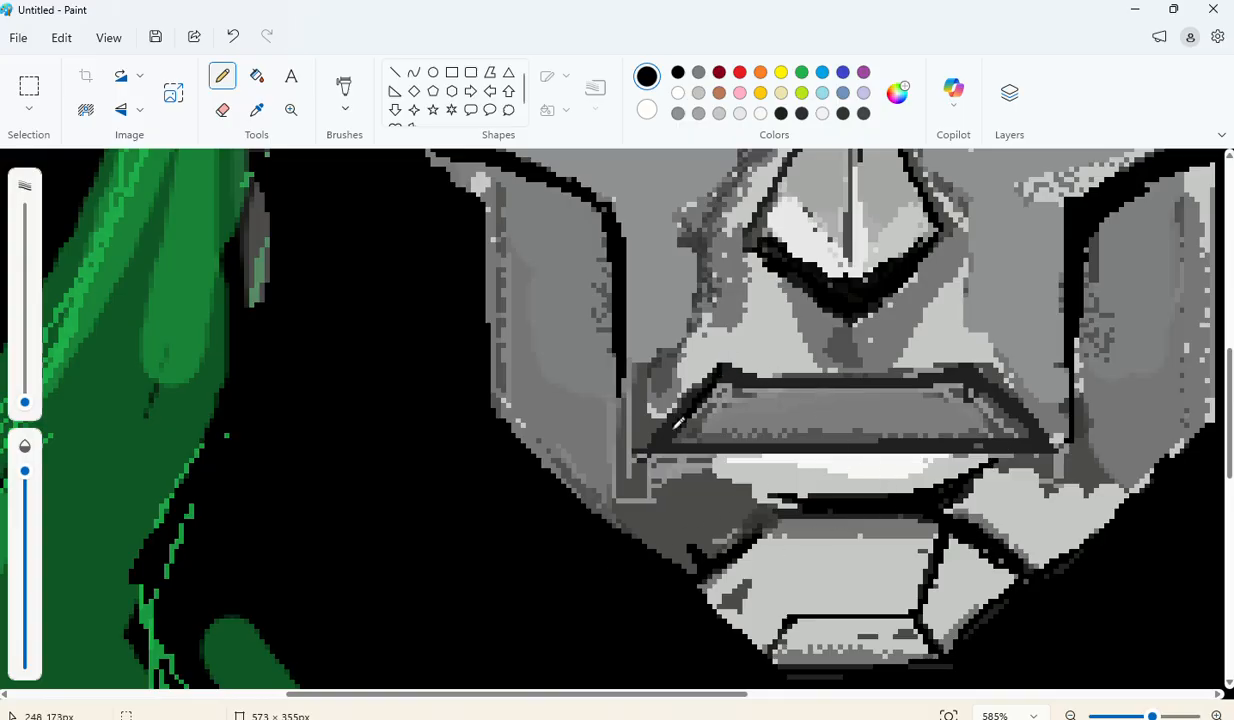
Step: Redraw the mouth plate's left slanted edge in black, continuing along its top edge and down the right slanted edge
scroll(651, 445, up, 3)
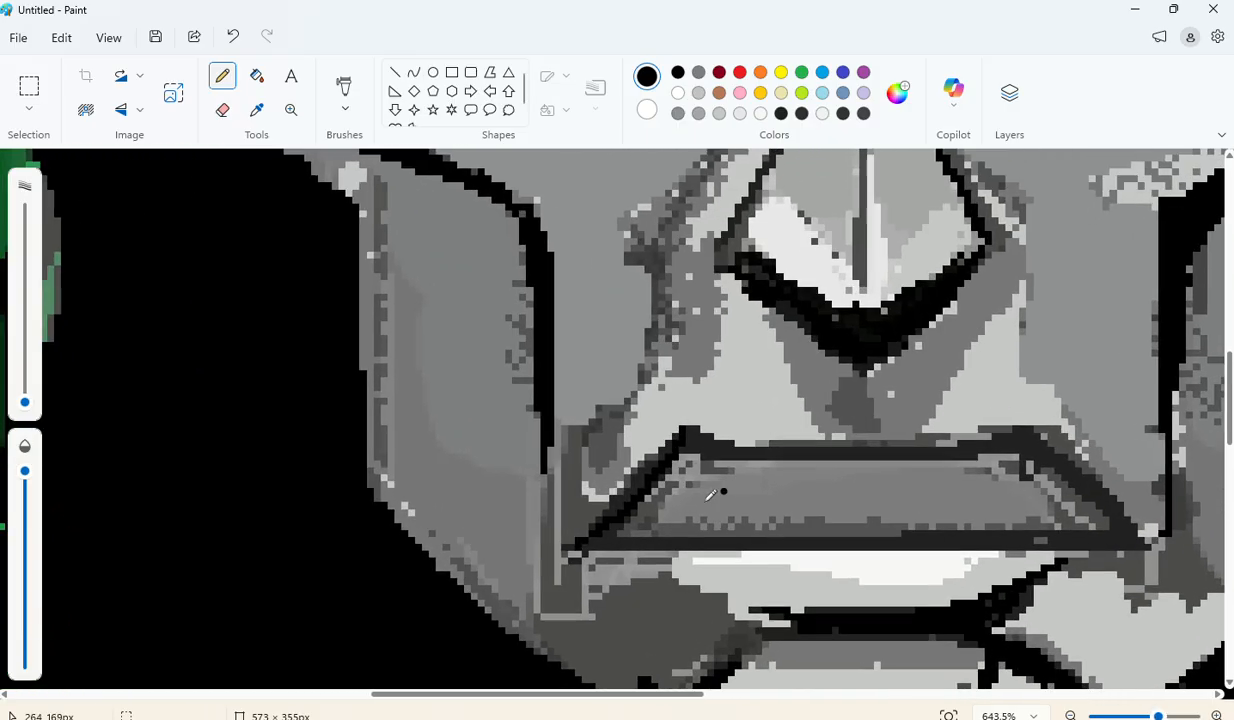
key(ctrl+z)
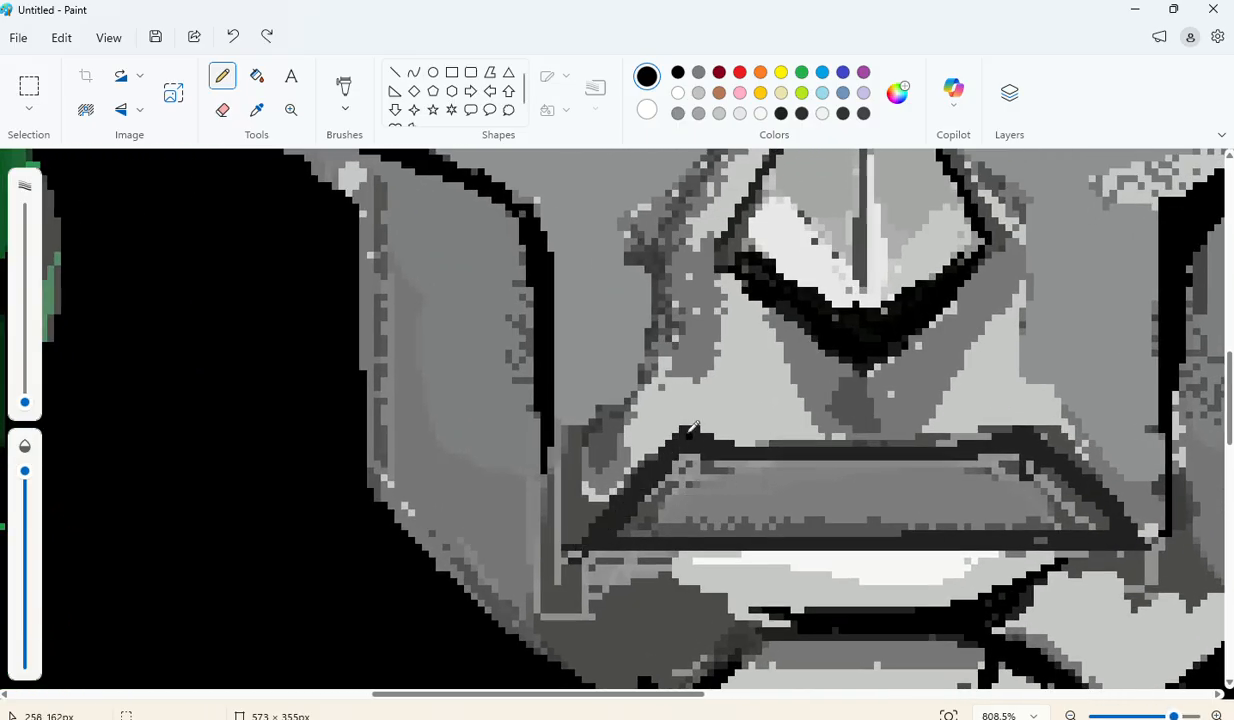
mouse_move(690, 429)
mouse_down()
mouse_move(640, 448)
mouse_move(600, 486)
mouse_move(564, 525)
mouse_move(566, 548)
mouse_up()
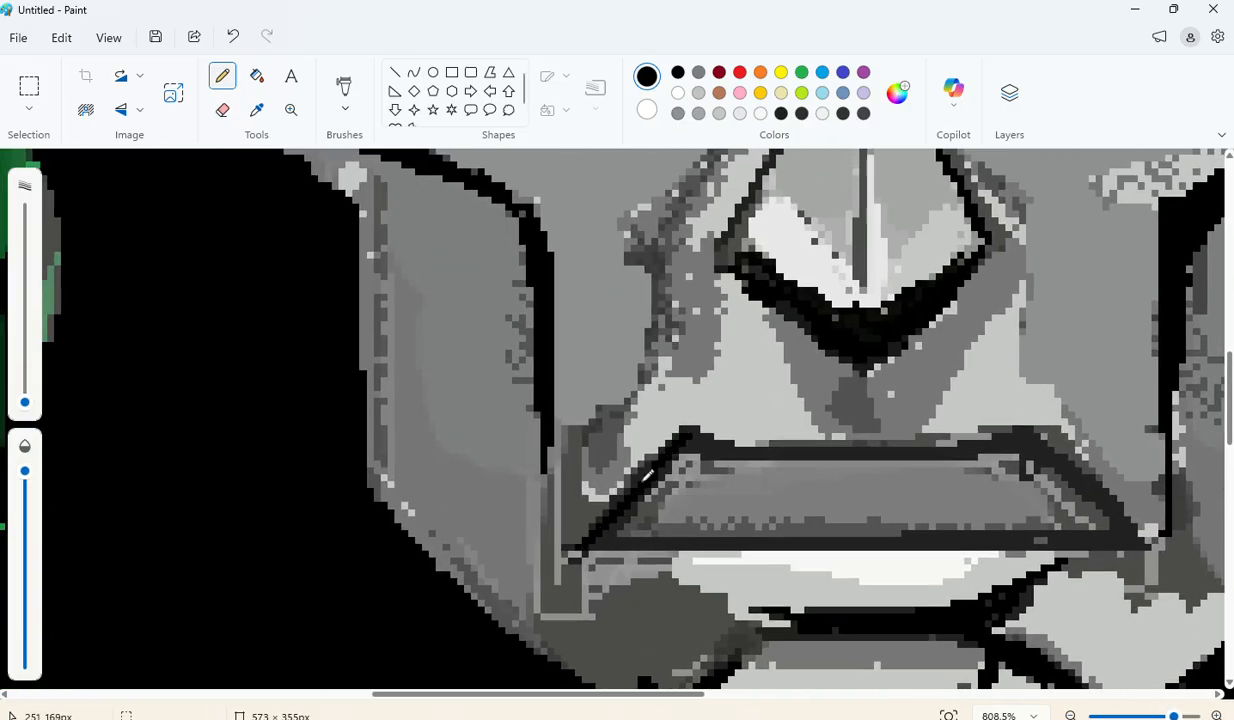
mouse_move(690, 432)
mouse_down()
mouse_move(941, 443)
mouse_move(1024, 433)
mouse_move(1106, 490)
mouse_move(1118, 522)
mouse_up()
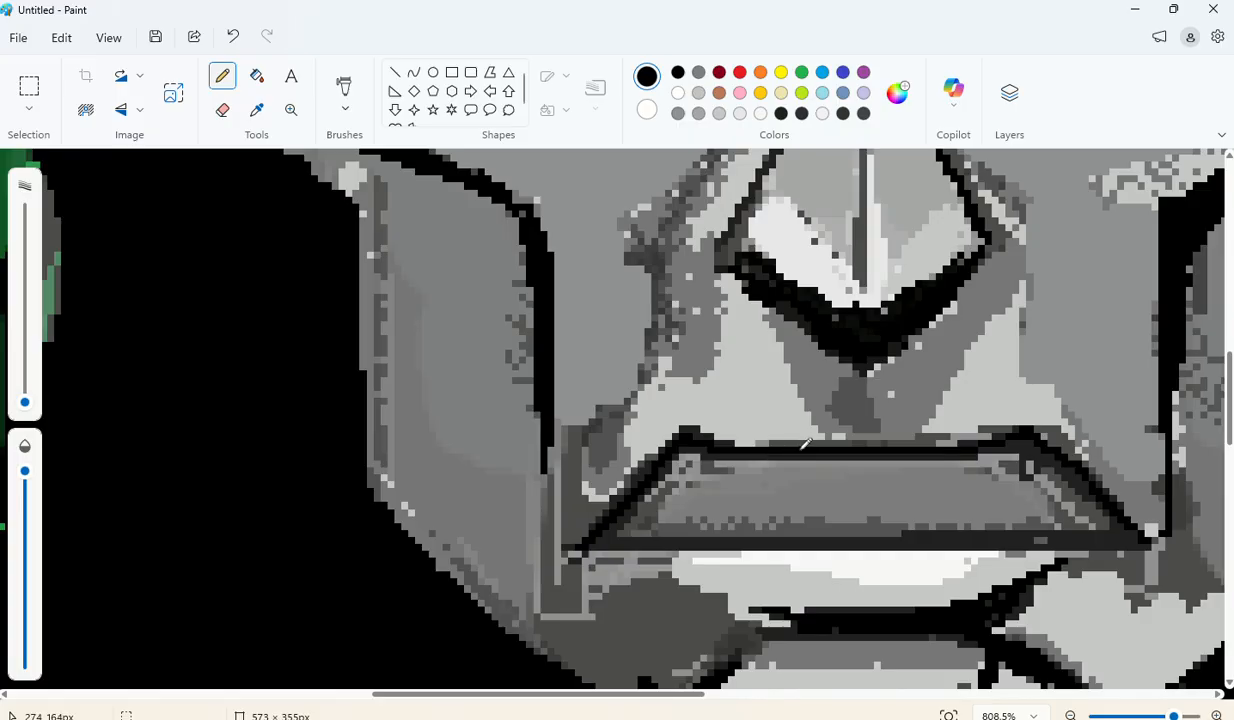
Step: Thicken the middle of the mouth plate's upper and lower edges with solid black blocks, and blacken the lower edge toward the left corner
mouse_move(797, 466)
mouse_down()
mouse_move(925, 464)
mouse_move(925, 450)
mouse_move(791, 462)
mouse_move(864, 459)
mouse_up()
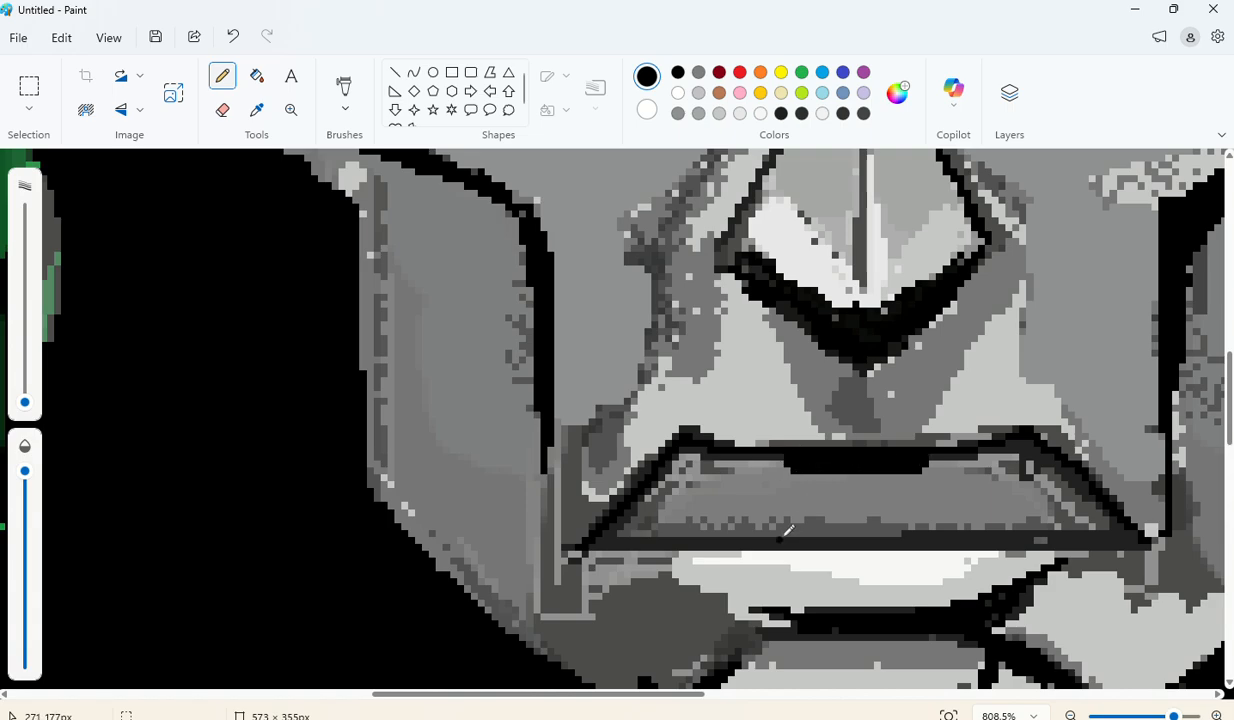
drag(788, 532, 928, 515)
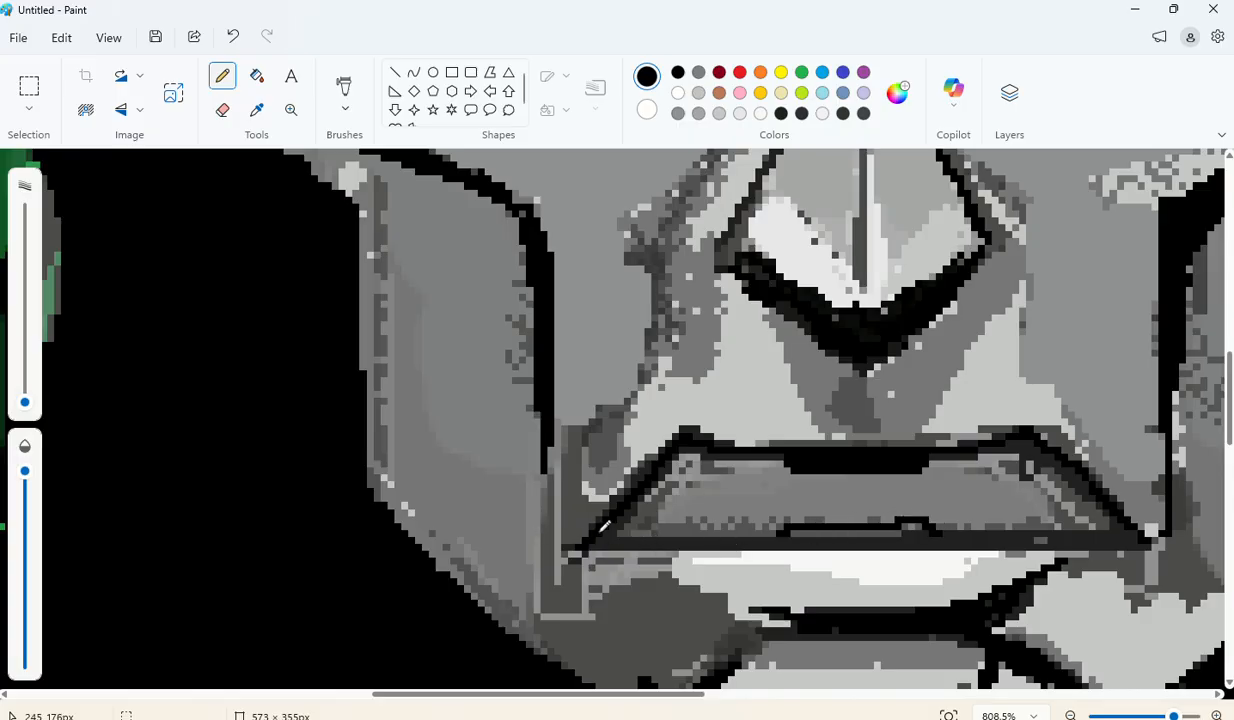
drag(601, 538, 895, 531)
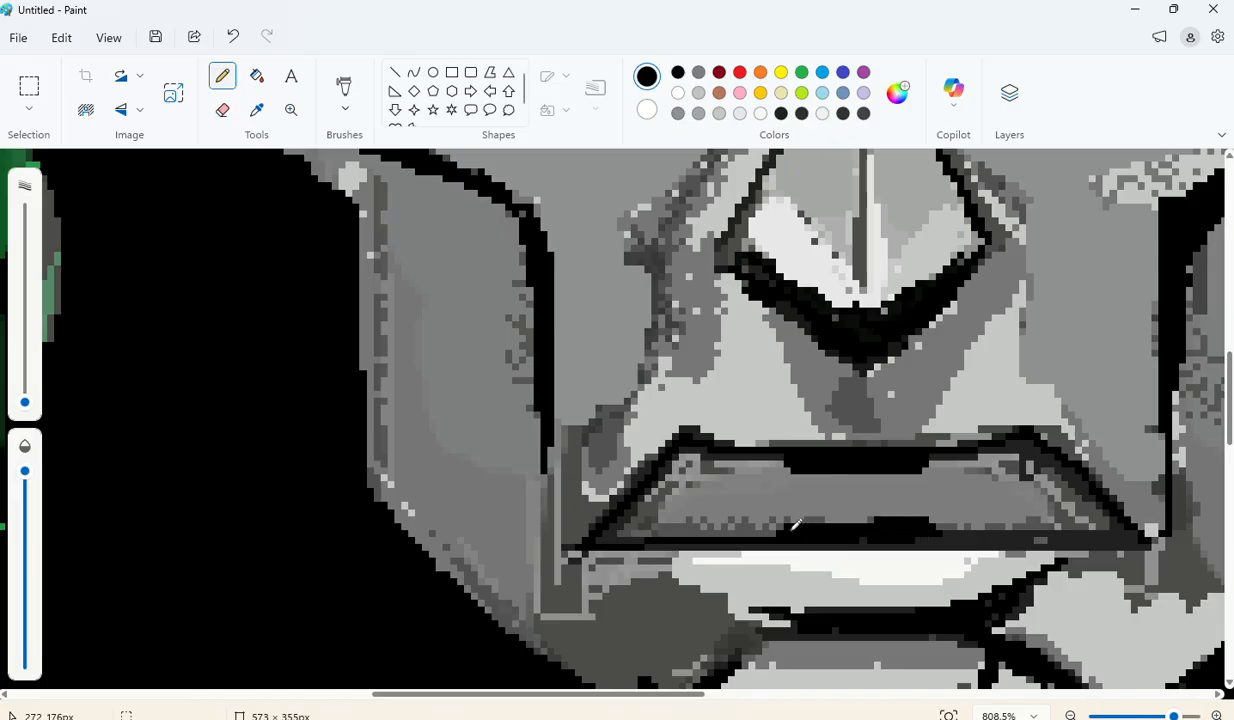
drag(776, 523, 879, 516)
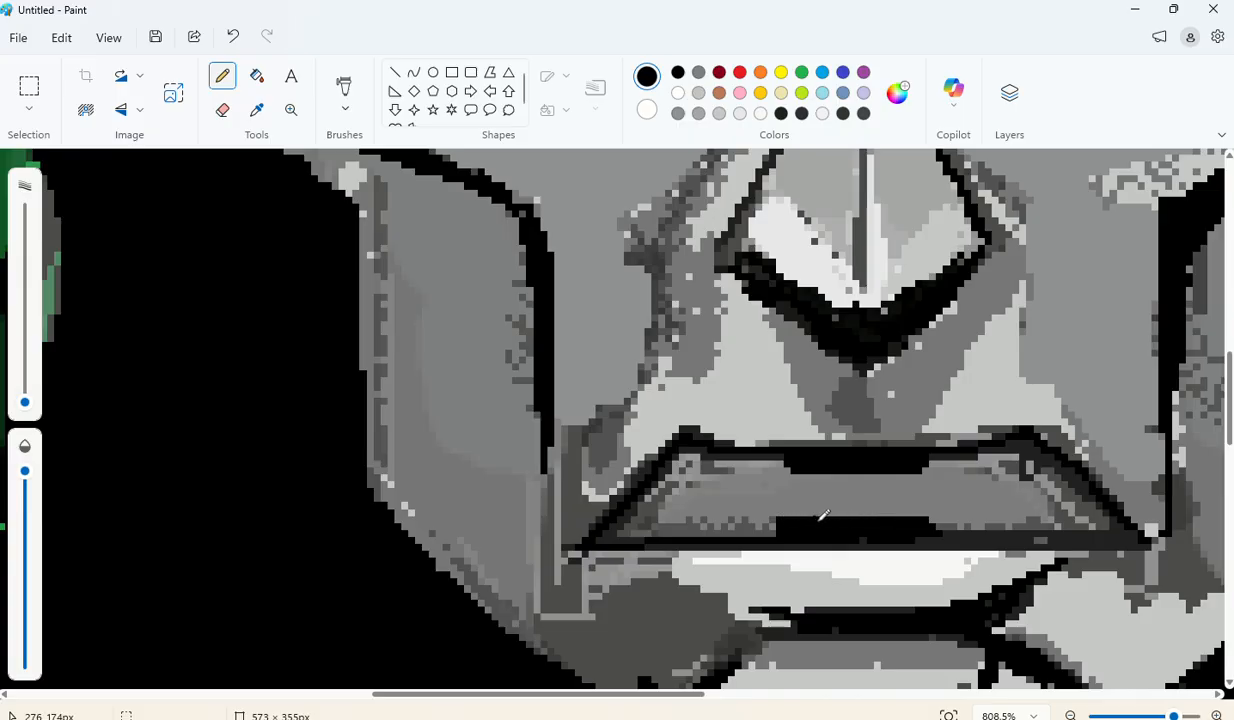
scroll(910, 543, down, 3)
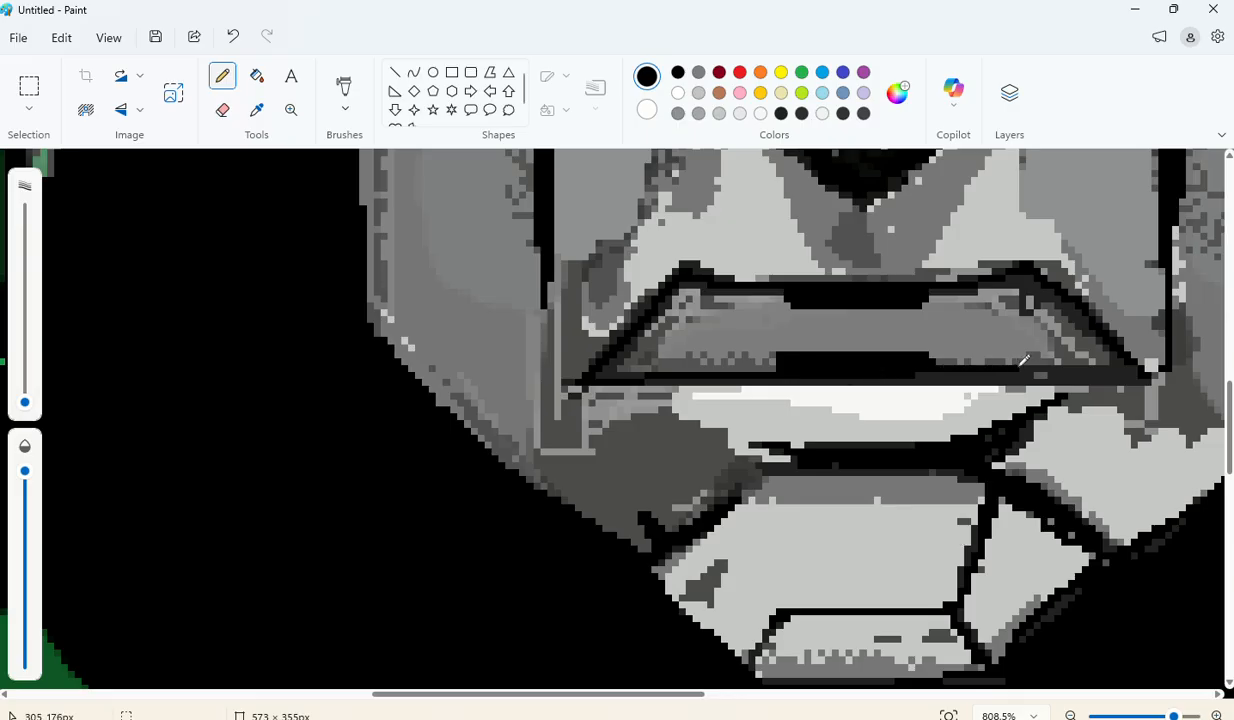
drag(997, 381, 902, 380)
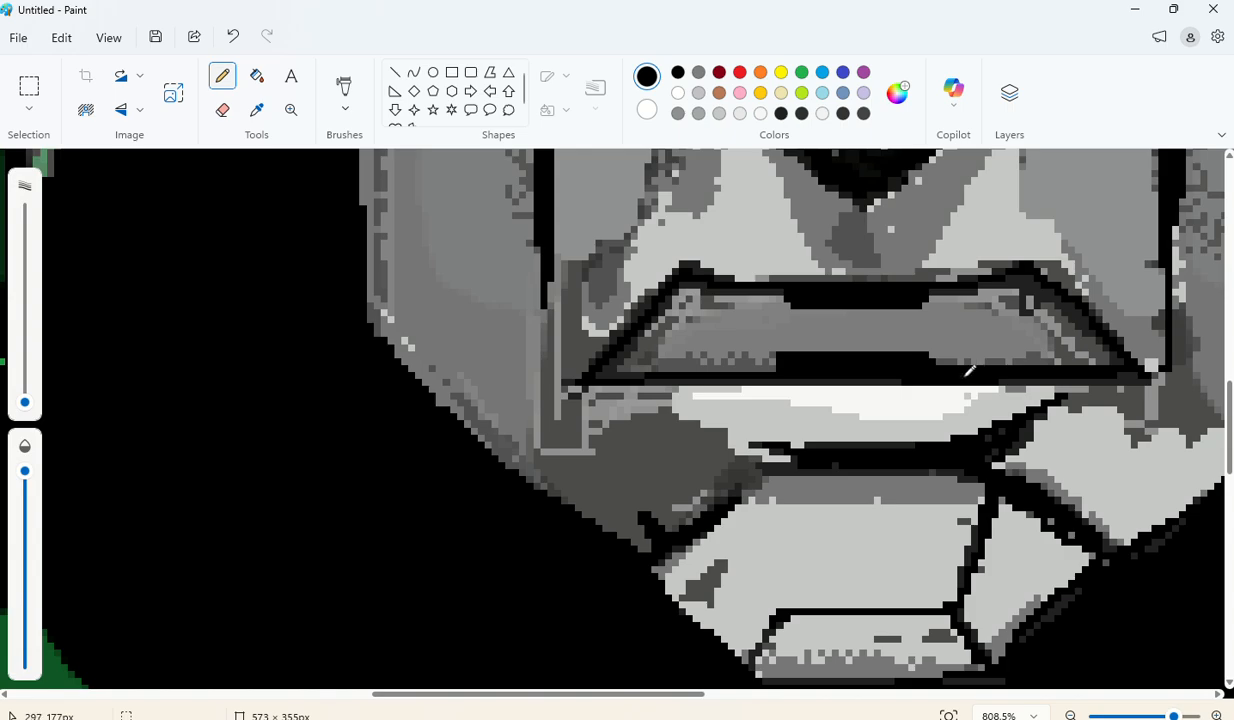
drag(1026, 381, 1120, 379)
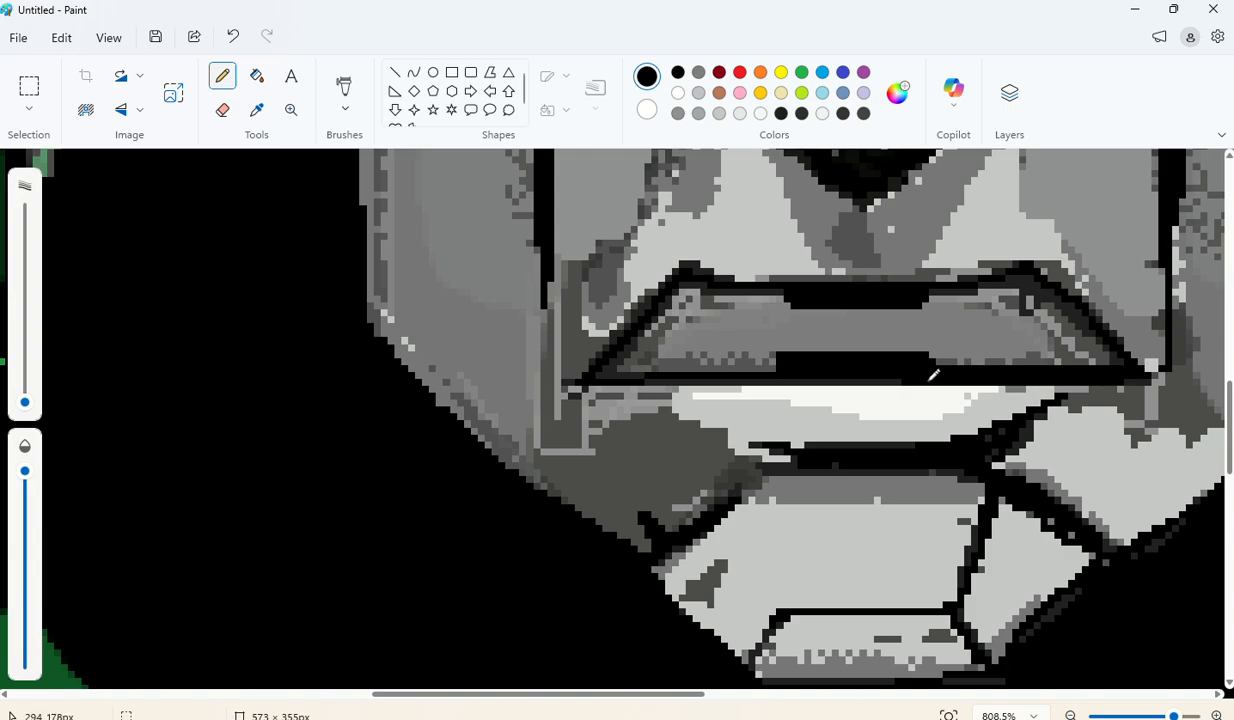
drag(933, 376, 588, 380)
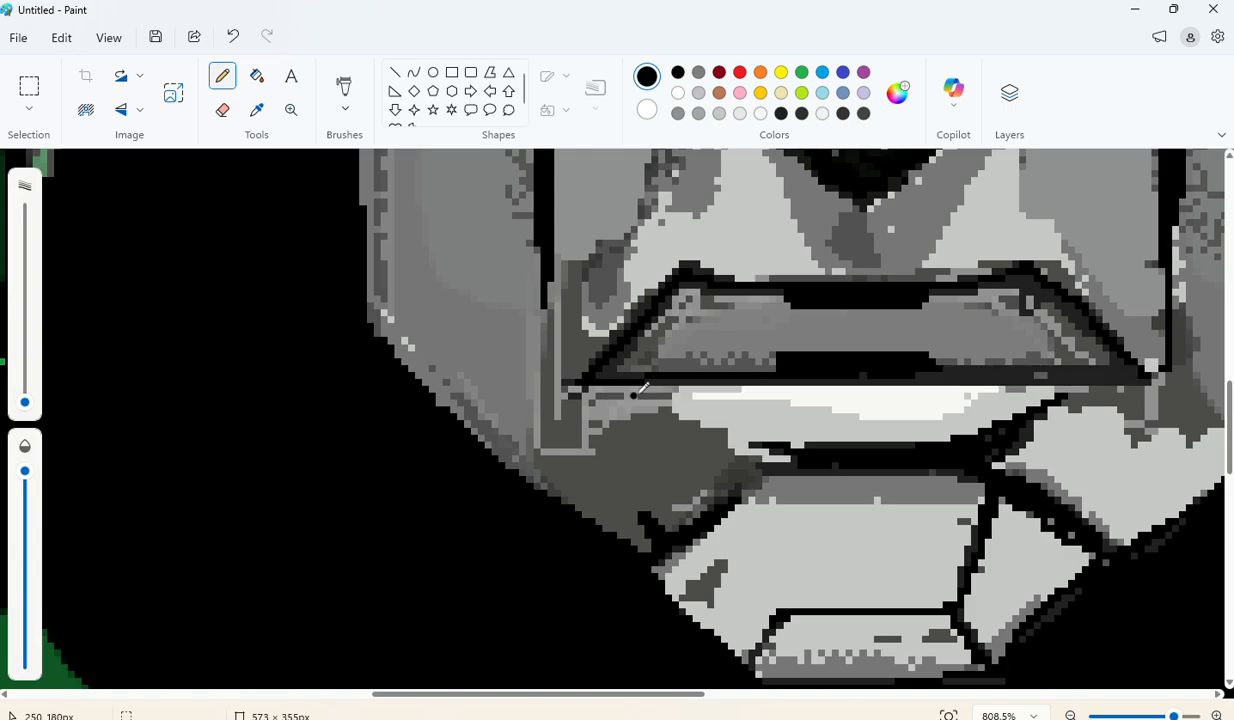
key(ctrl+z)
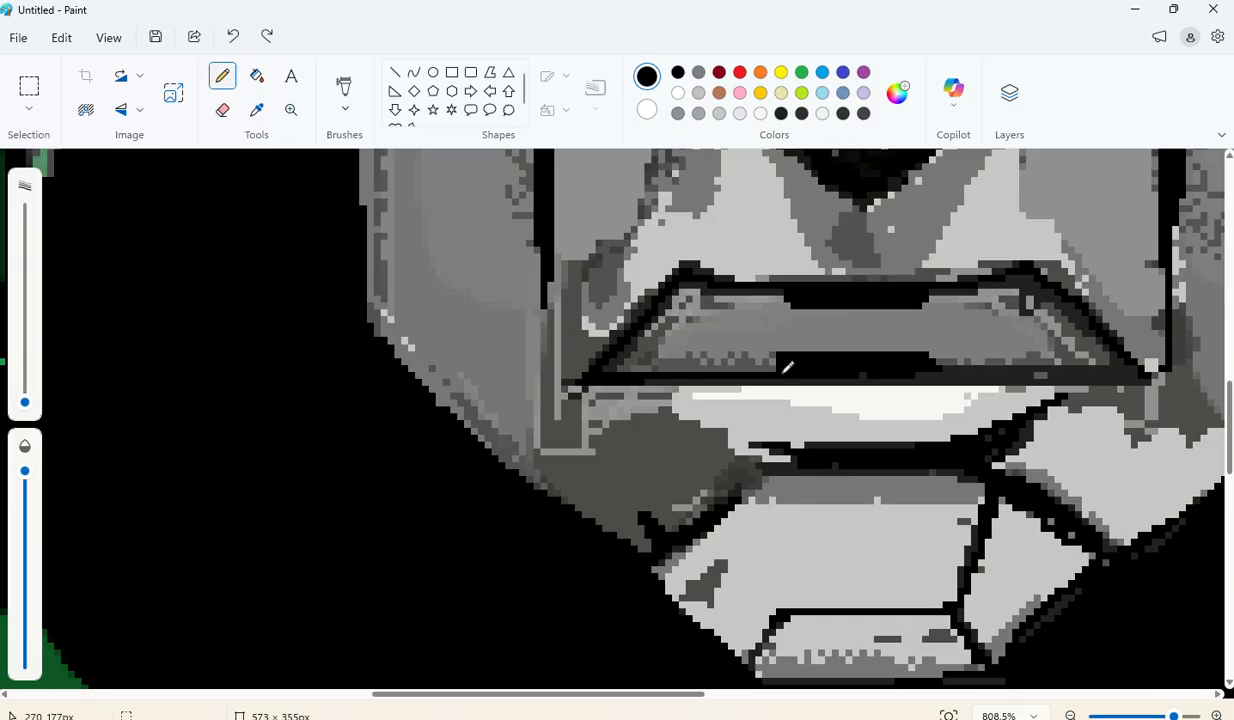
Step: Blacken the remaining gray along the mouth plate's bottom edge and fill its lower left corner in black
drag(645, 378, 1100, 374)
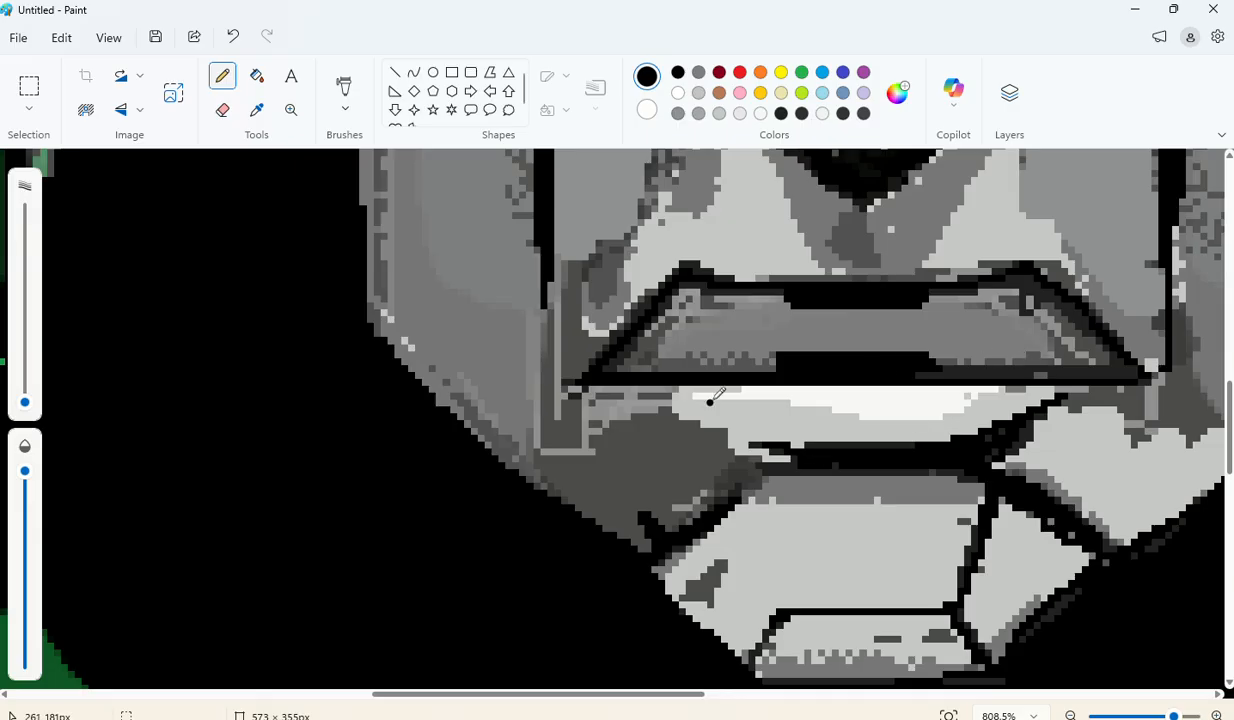
drag(641, 325, 621, 362)
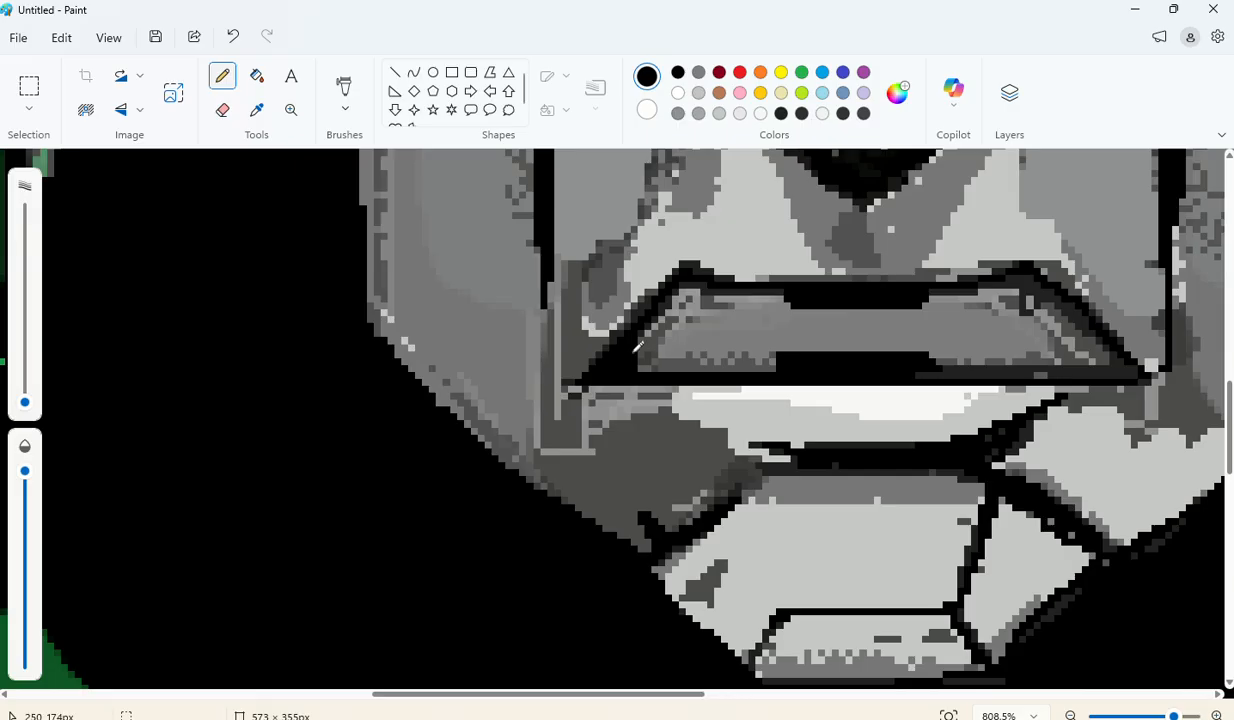
Step: Extend the black of the mouth plate's right slanted edge and smooth the plate's right inner corner in medium gray
mouse_move(1097, 330)
mouse_down()
mouse_move(1099, 372)
mouse_move(1099, 346)
mouse_move(1111, 366)
mouse_move(1118, 353)
mouse_move(1139, 371)
mouse_move(1104, 375)
mouse_move(1105, 335)
mouse_up()
scroll(900, 370, up, 3)
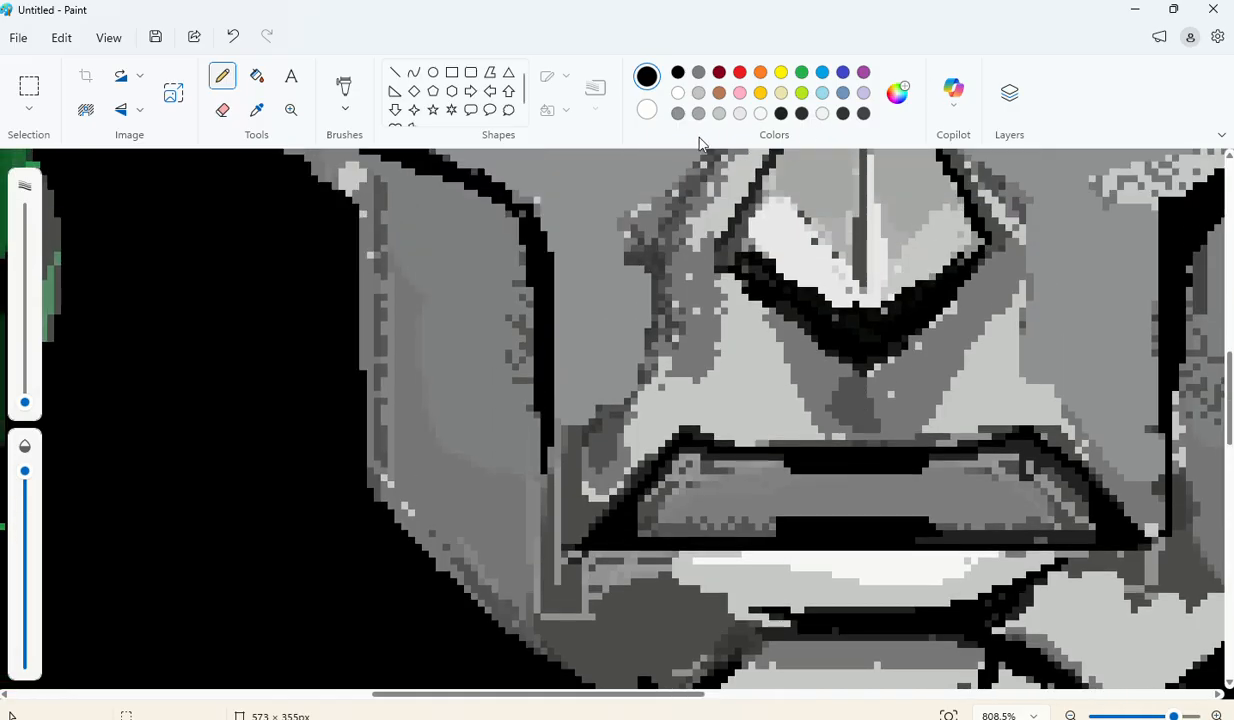
click(678, 113)
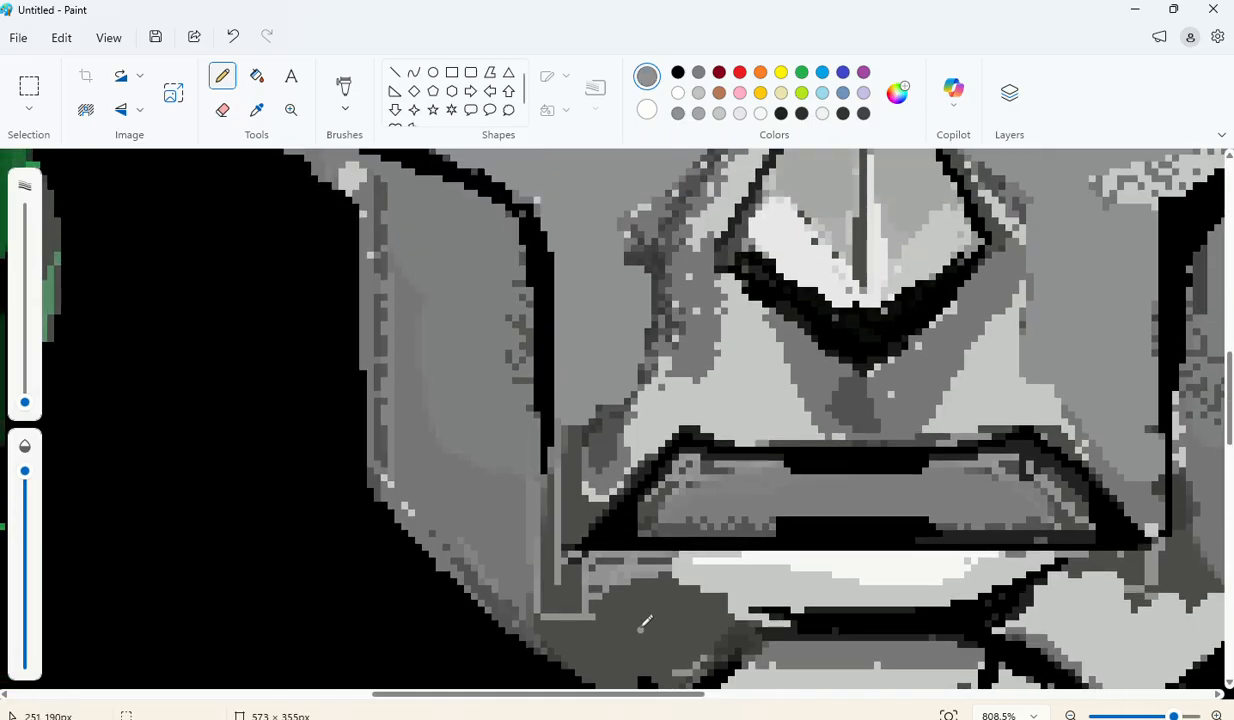
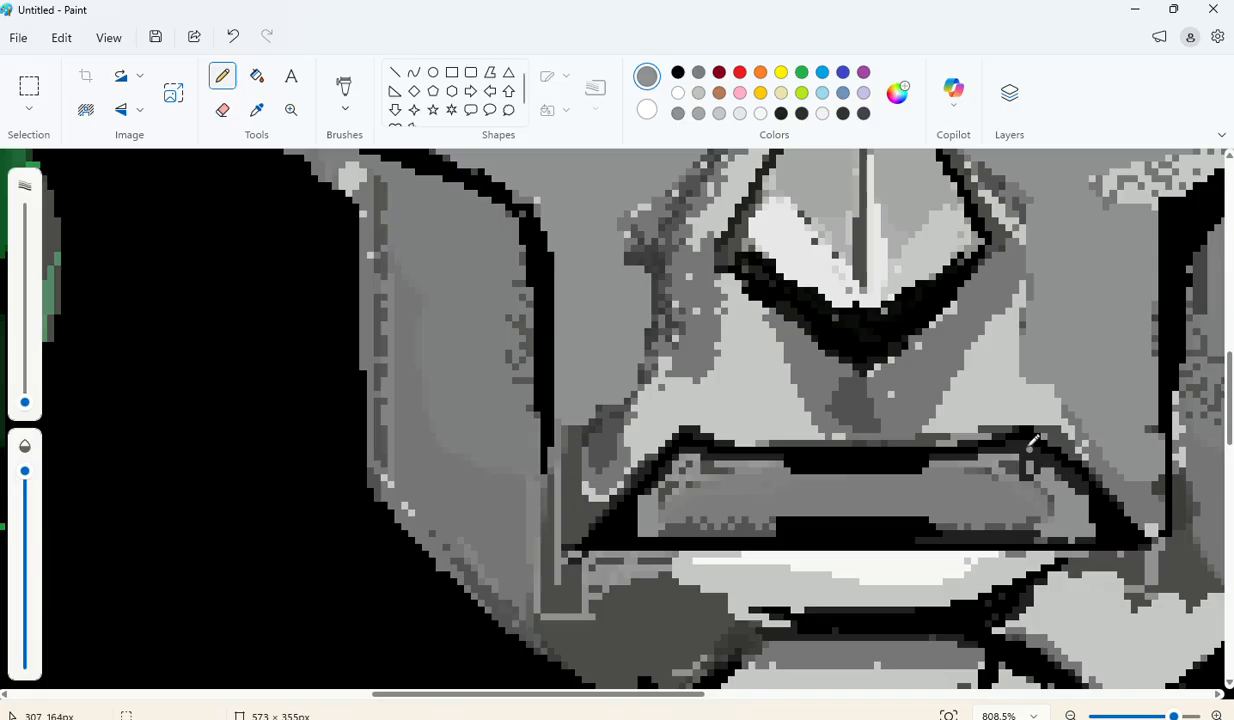
Step: Thicken the mouth plate's left and right slanted edges and its upper right corner in near-black, extending the dark block on the lower edge
click(781, 113)
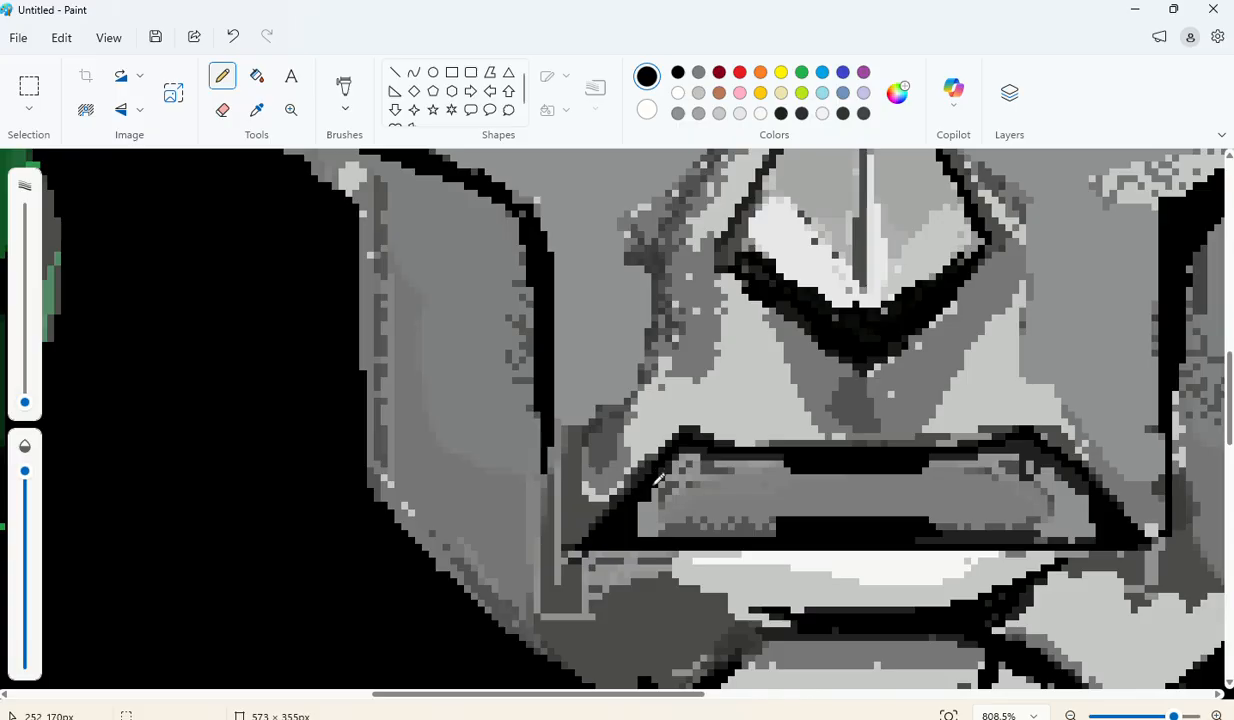
drag(659, 480, 709, 437)
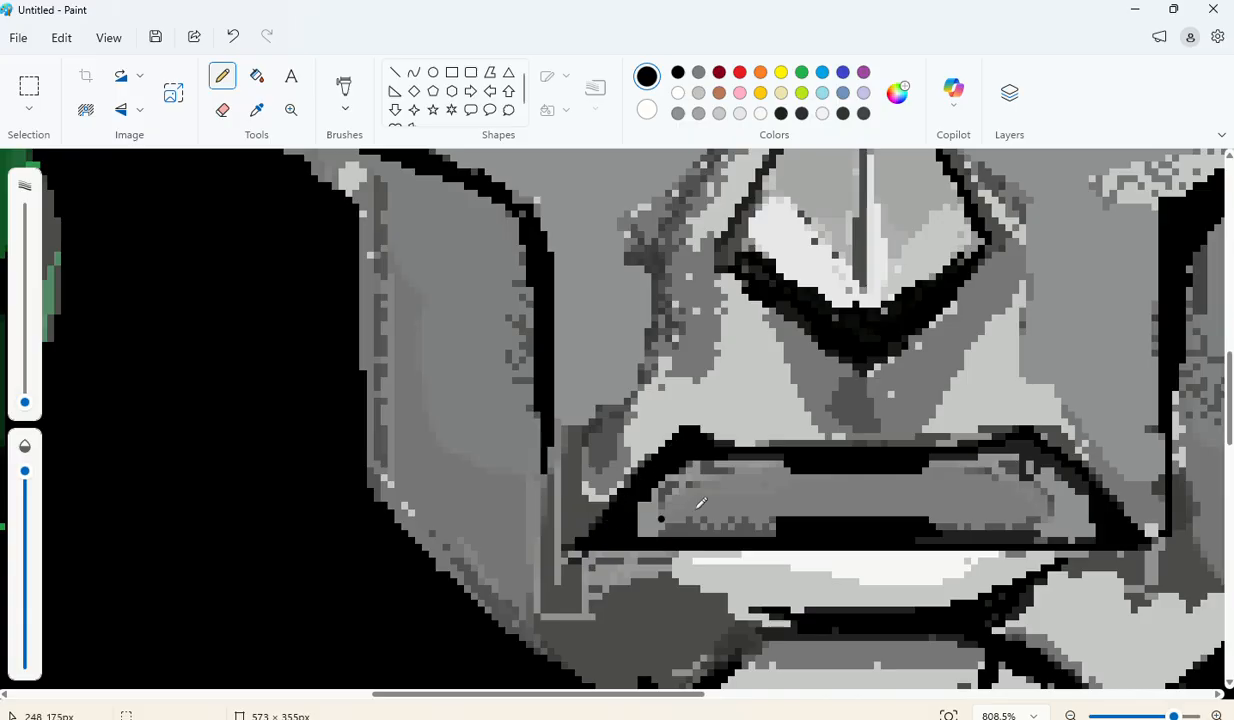
mouse_move(1020, 438)
mouse_down()
mouse_move(1077, 463)
mouse_move(1101, 506)
mouse_up()
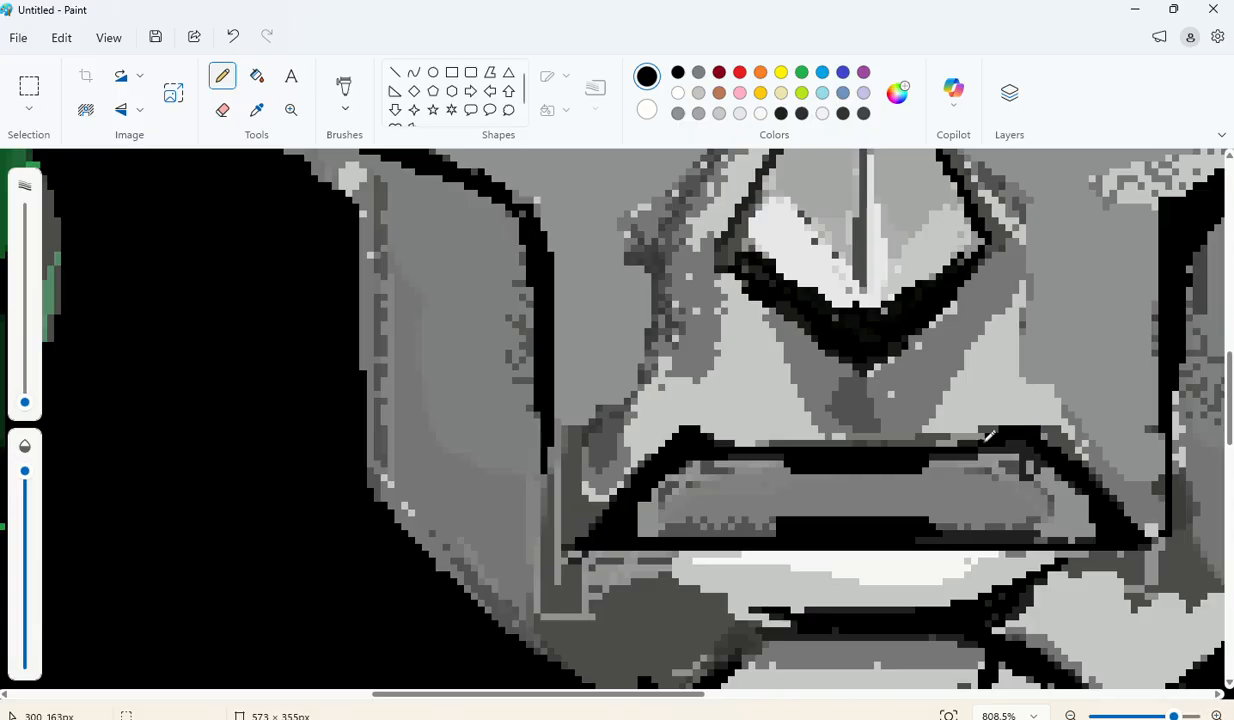
mouse_move(966, 446)
mouse_down()
mouse_move(1046, 460)
mouse_move(1106, 529)
mouse_move(988, 435)
mouse_up()
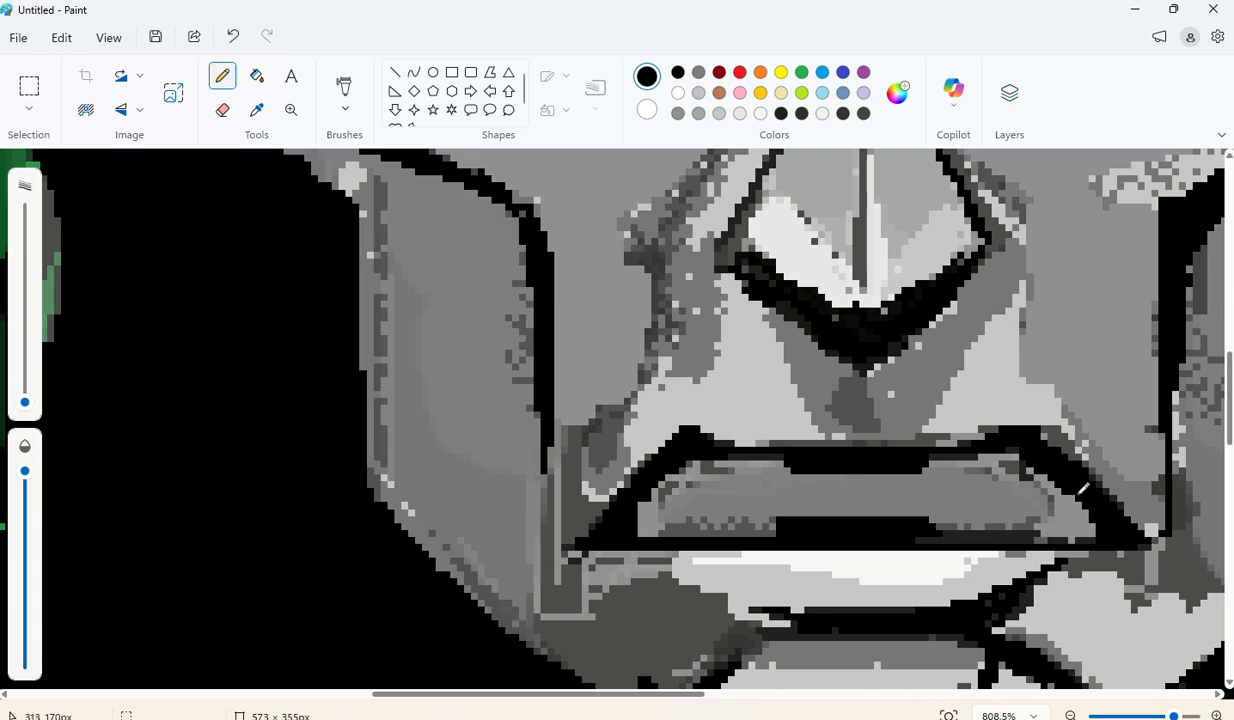
mouse_move(1040, 480)
mouse_down()
mouse_move(1060, 506)
mouse_move(1023, 455)
mouse_move(1097, 538)
mouse_move(921, 537)
mouse_up()
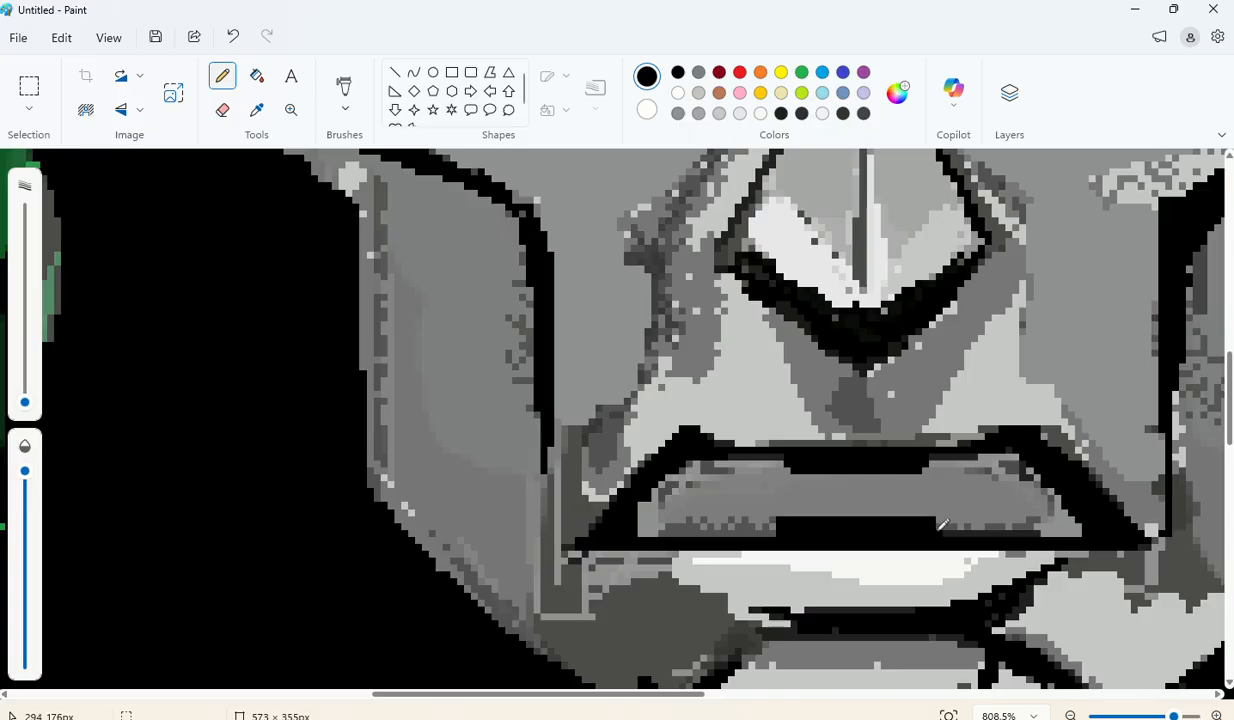
Step: Fill the left and right inner corners of the mouth plate with dark gray
click(679, 113)
click(843, 113)
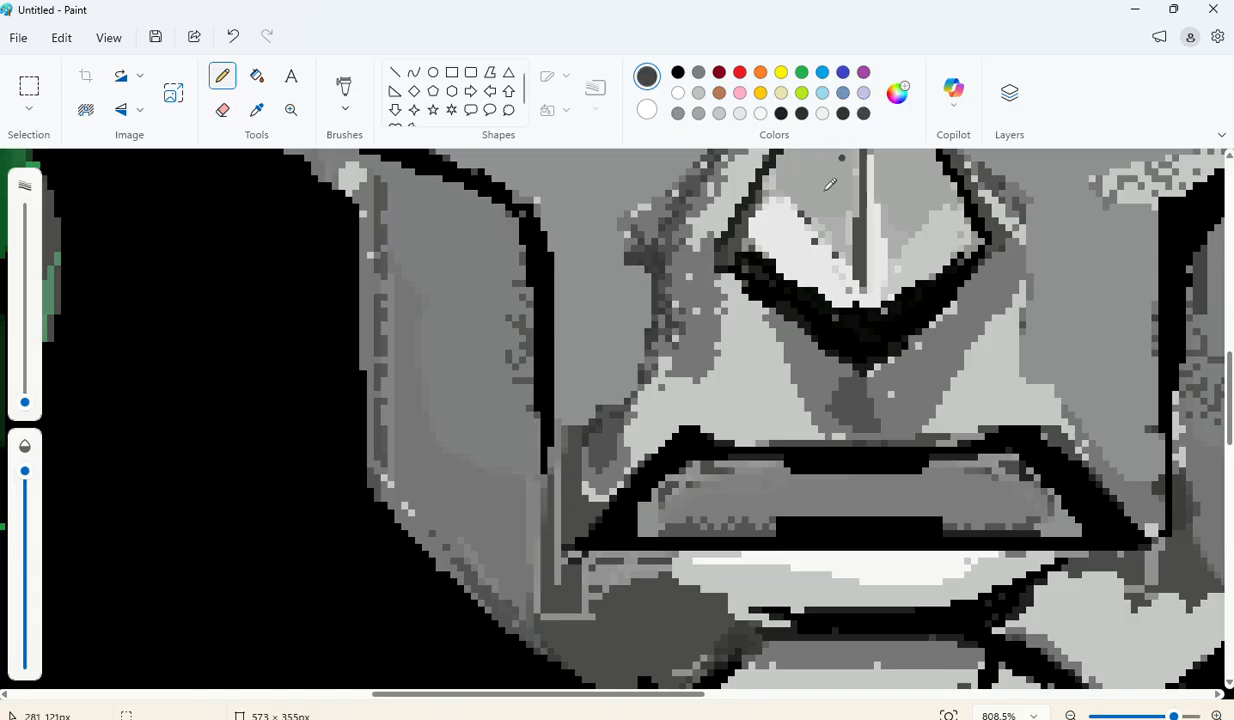
drag(644, 527, 660, 500)
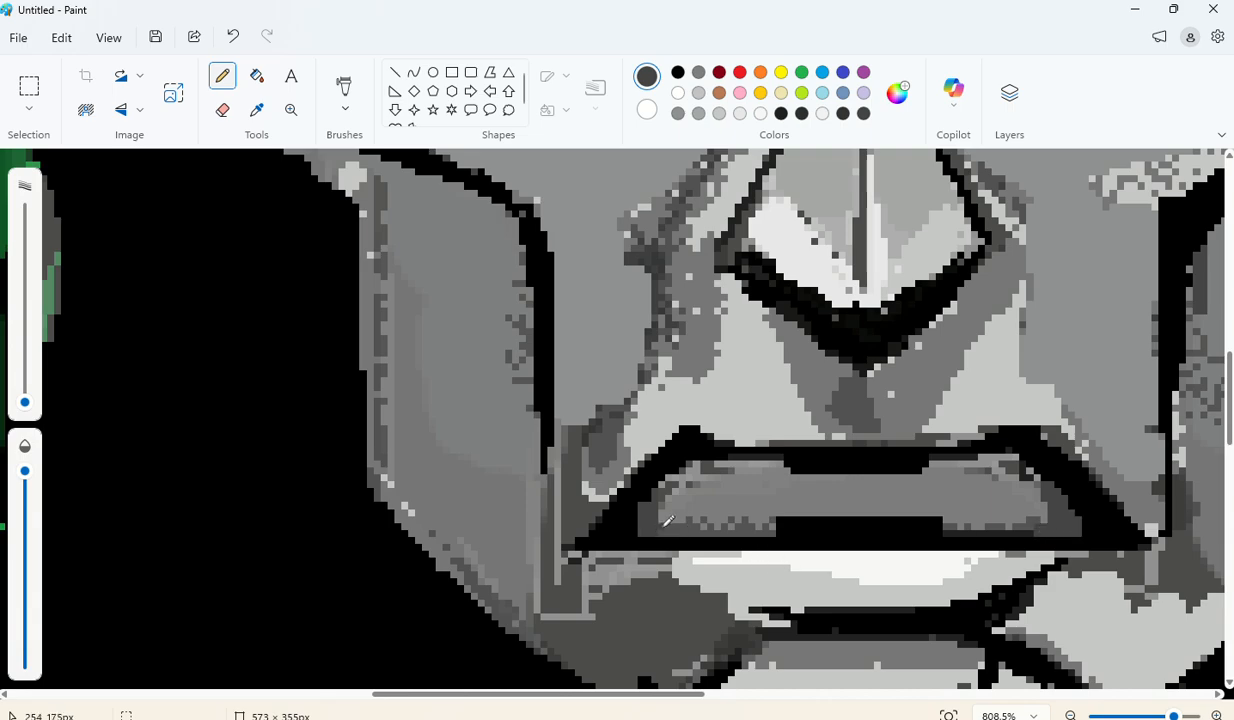
mouse_move(667, 521)
mouse_down()
mouse_move(673, 472)
mouse_move(674, 522)
mouse_move(674, 486)
mouse_move(686, 523)
mouse_up()
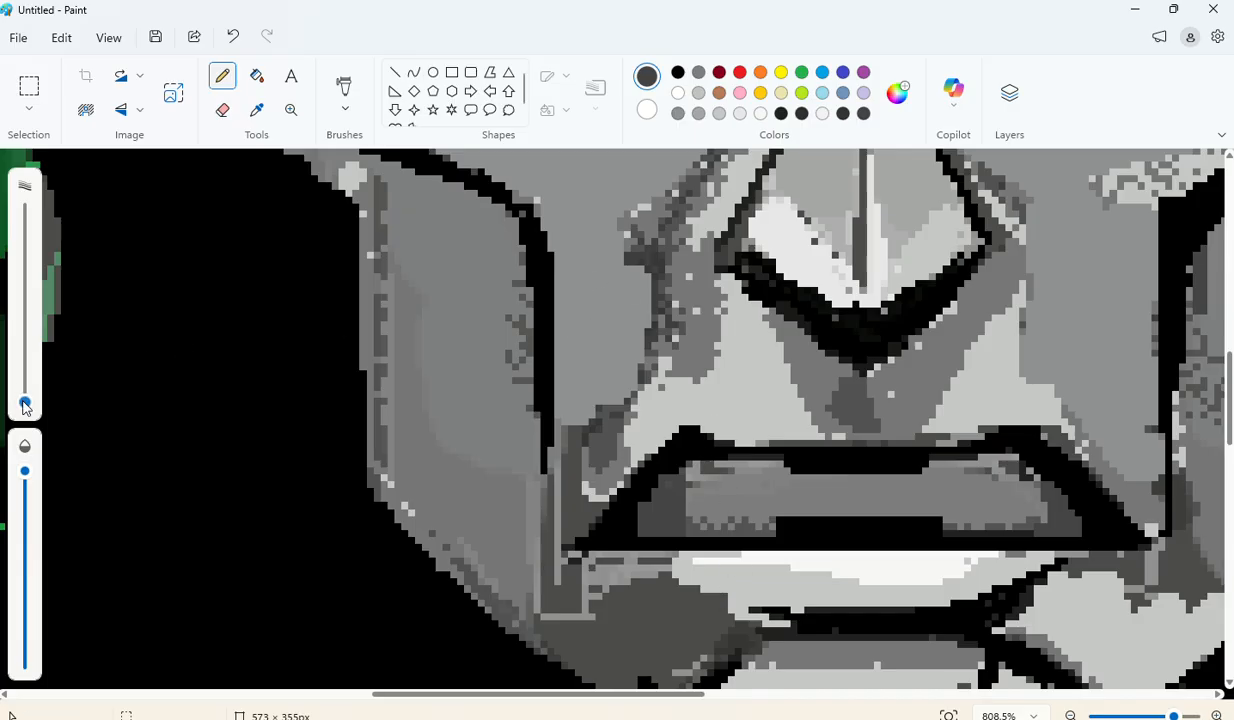
Step: Enlarge the pencil slightly and cover the rest of the mouth plate's interior in dark gray
drag(25, 402, 25, 400)
mouse_move(661, 440)
mouse_down()
mouse_move(698, 472)
mouse_move(784, 475)
mouse_move(728, 464)
mouse_move(697, 469)
mouse_move(698, 482)
mouse_move(911, 491)
mouse_move(951, 484)
mouse_move(942, 467)
mouse_move(1009, 462)
mouse_move(1049, 510)
mouse_move(1025, 480)
mouse_move(956, 483)
mouse_move(1007, 476)
mouse_move(973, 486)
mouse_move(1030, 508)
mouse_move(990, 508)
mouse_move(1048, 519)
mouse_move(972, 524)
mouse_move(961, 517)
mouse_move(975, 508)
mouse_move(953, 518)
mouse_move(960, 501)
mouse_move(689, 504)
mouse_move(867, 488)
mouse_up()
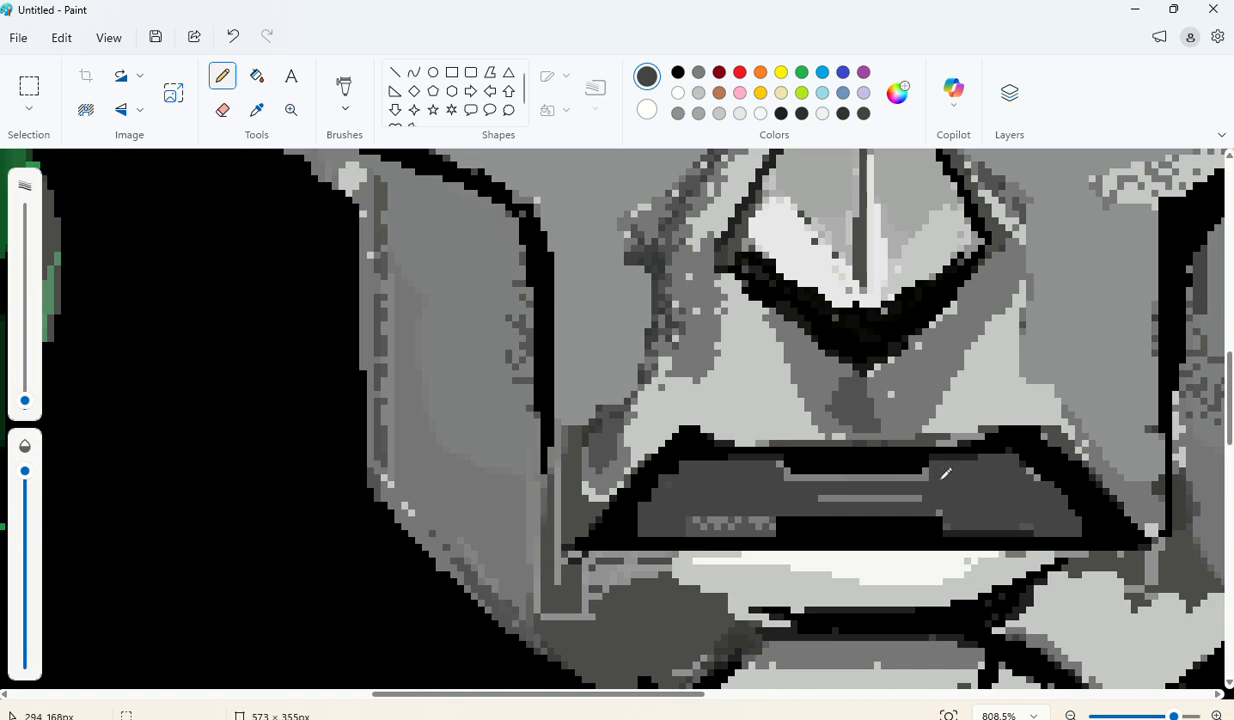
mouse_move(942, 477)
mouse_down()
mouse_move(893, 463)
mouse_move(822, 469)
mouse_move(802, 484)
mouse_up()
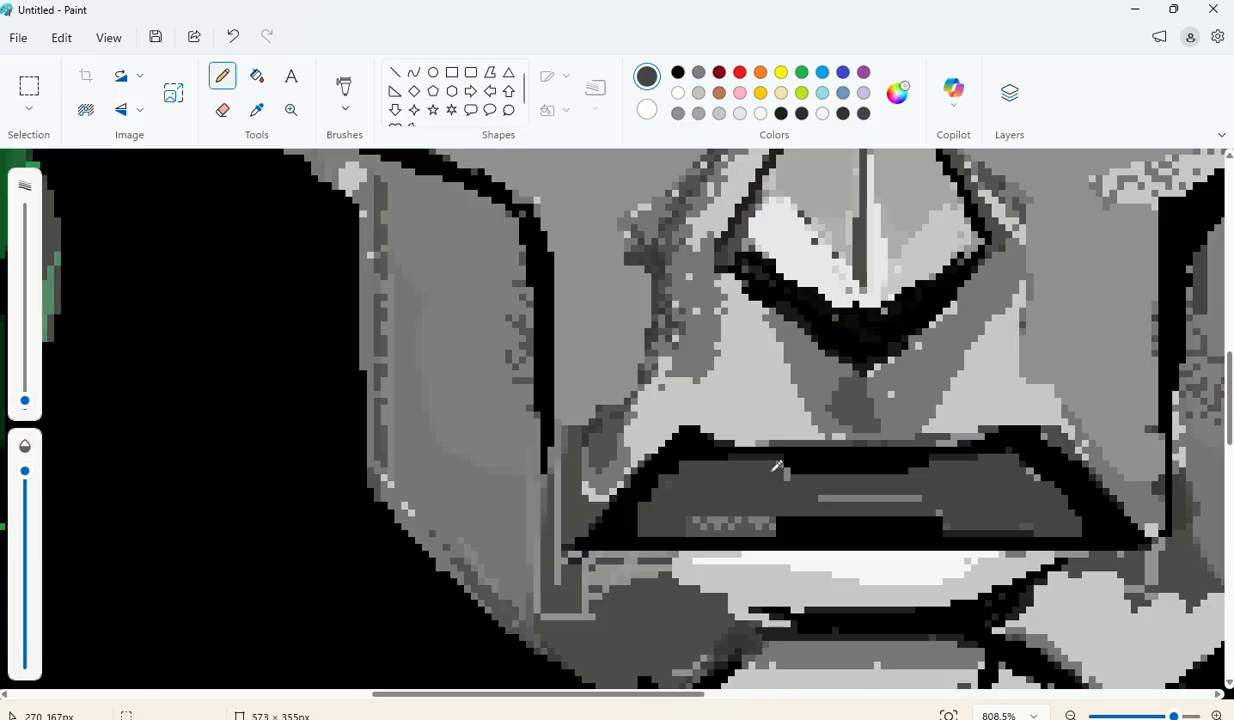
mouse_move(791, 483)
mouse_down()
mouse_move(783, 469)
mouse_move(945, 508)
mouse_up()
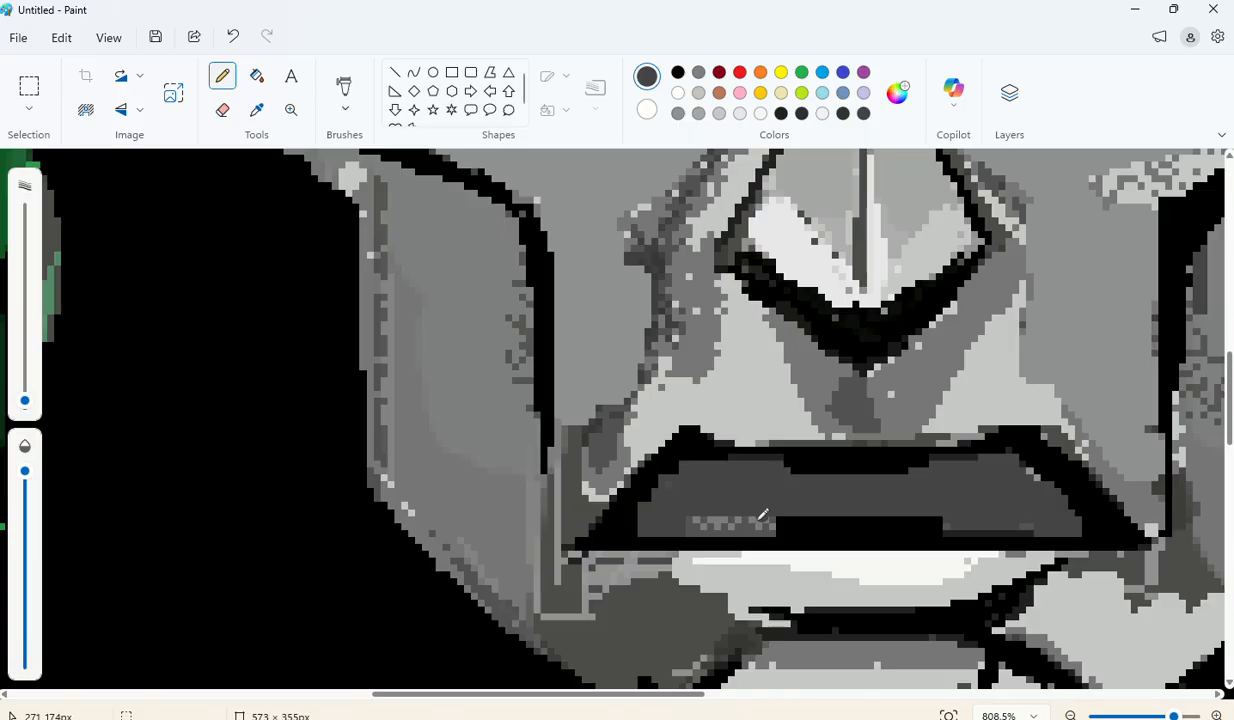
mouse_move(668, 522)
mouse_down()
mouse_move(772, 522)
mouse_move(692, 526)
mouse_up()
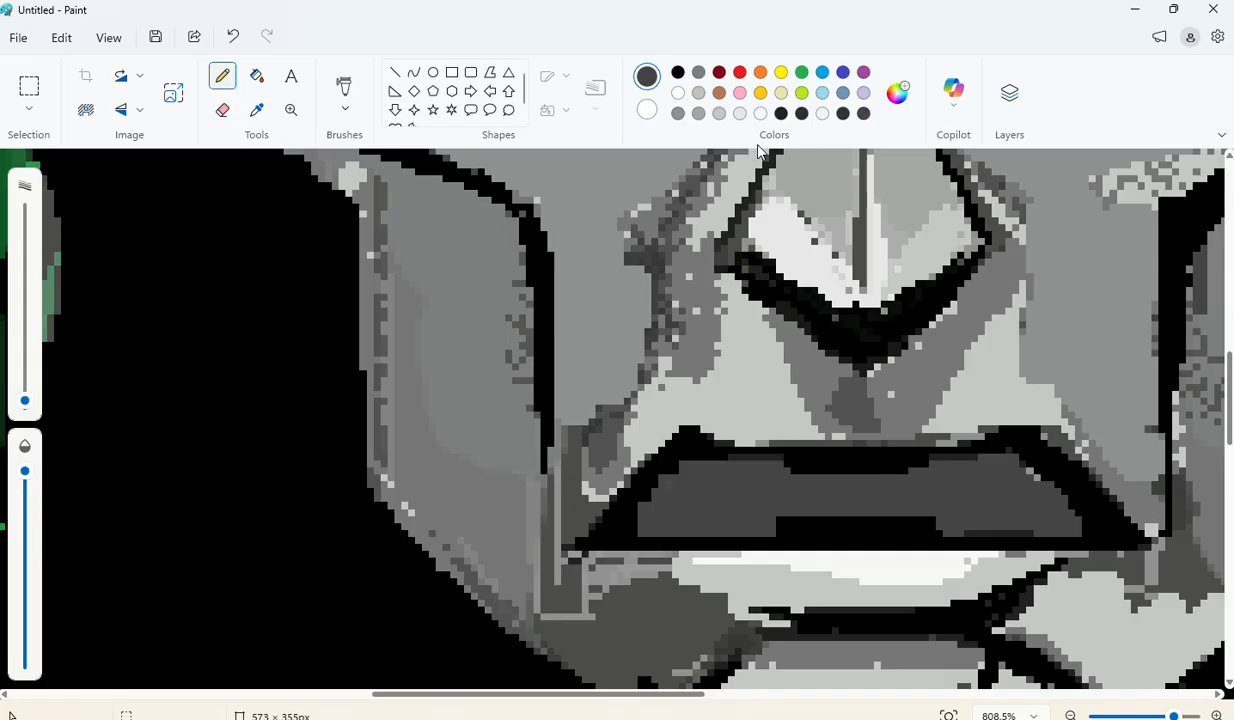
click(701, 115)
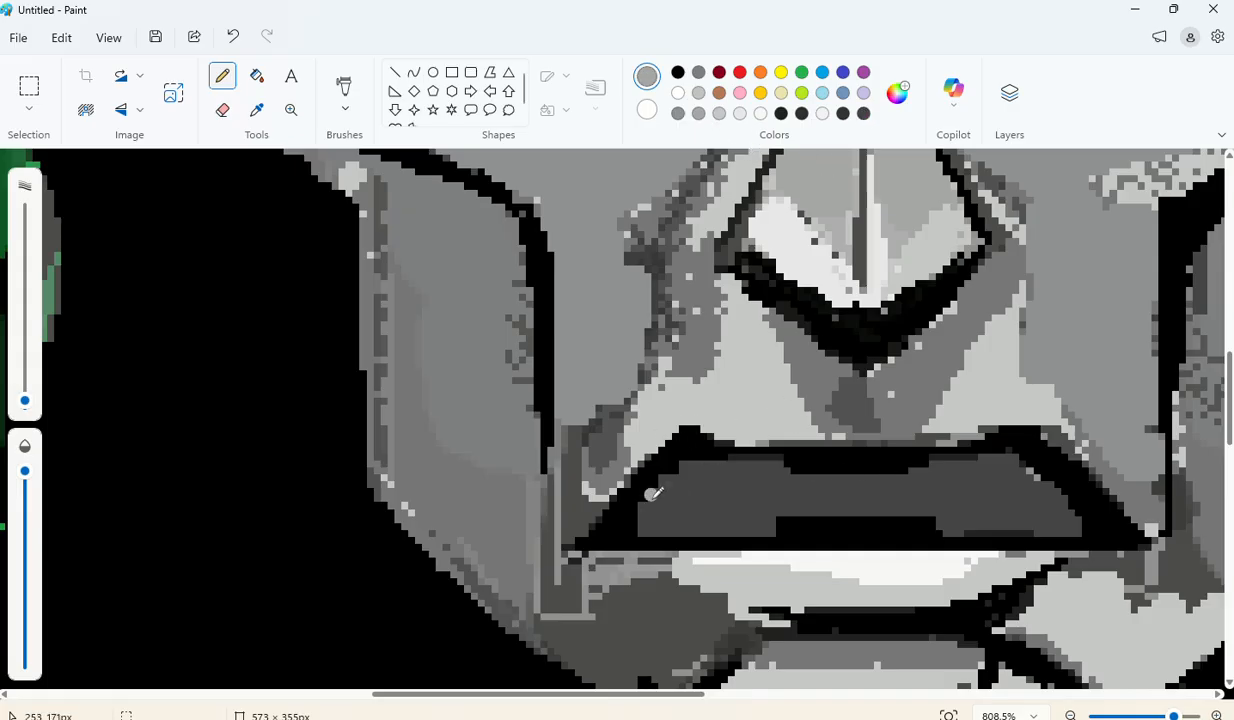
mouse_move(680, 498)
mouse_down()
mouse_move(677, 487)
mouse_move(678, 510)
mouse_move(687, 477)
mouse_move(657, 503)
mouse_move(657, 478)
mouse_move(657, 499)
mouse_move(705, 527)
mouse_move(750, 532)
mouse_up()
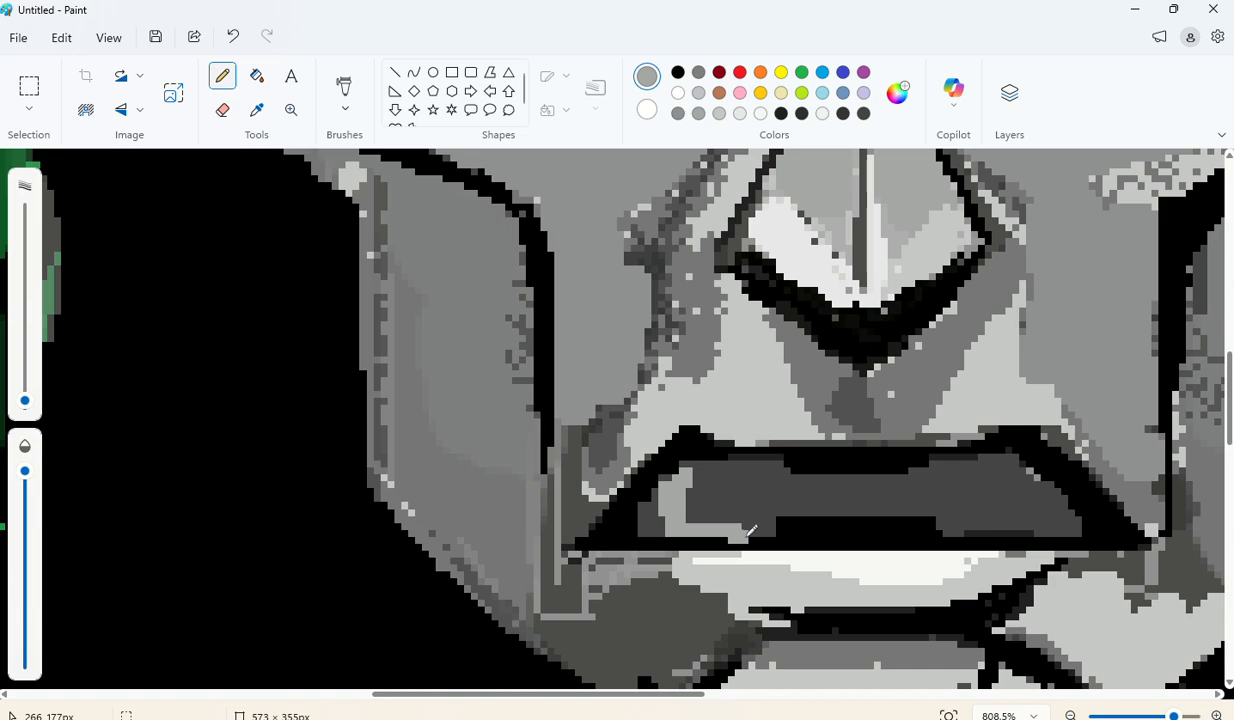
key(ctrl+z)
key(ctrl+z)
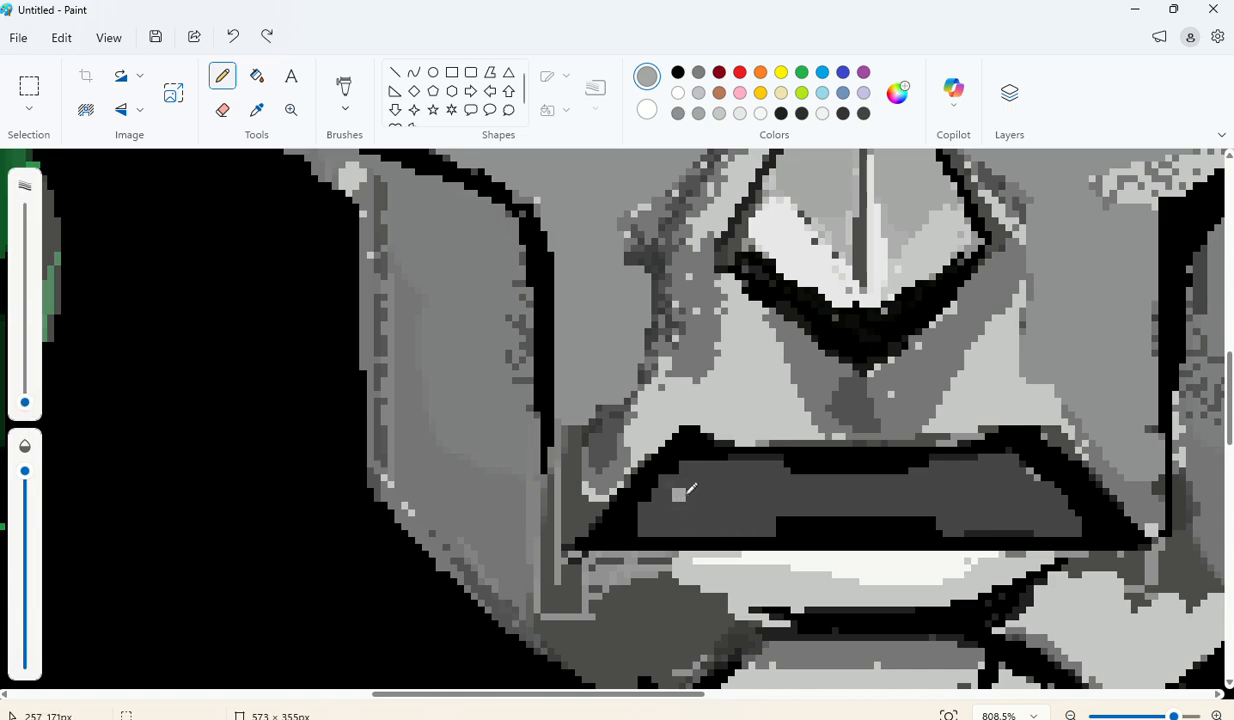
Step: Paint a light gray horizontal band across the mouth plate's middle, with wider light gray patches at its left and right ends
drag(686, 493, 975, 484)
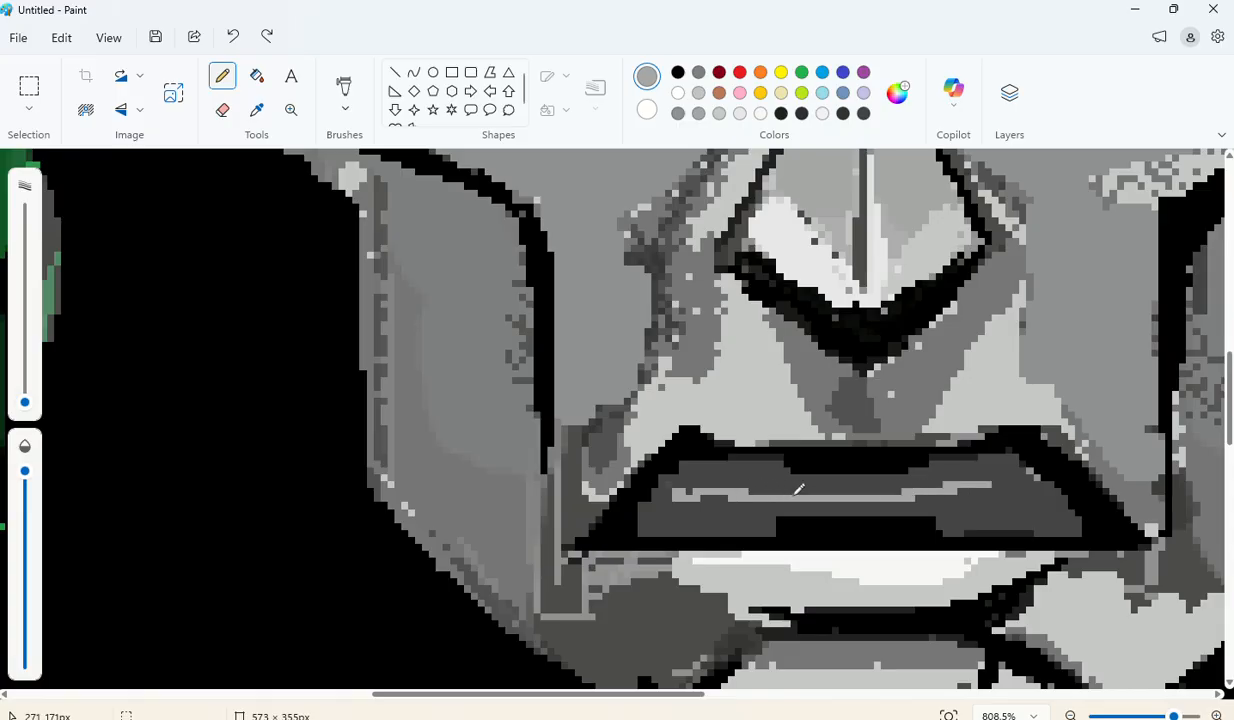
mouse_move(828, 492)
mouse_down()
mouse_move(916, 489)
mouse_move(705, 492)
mouse_move(731, 494)
mouse_up()
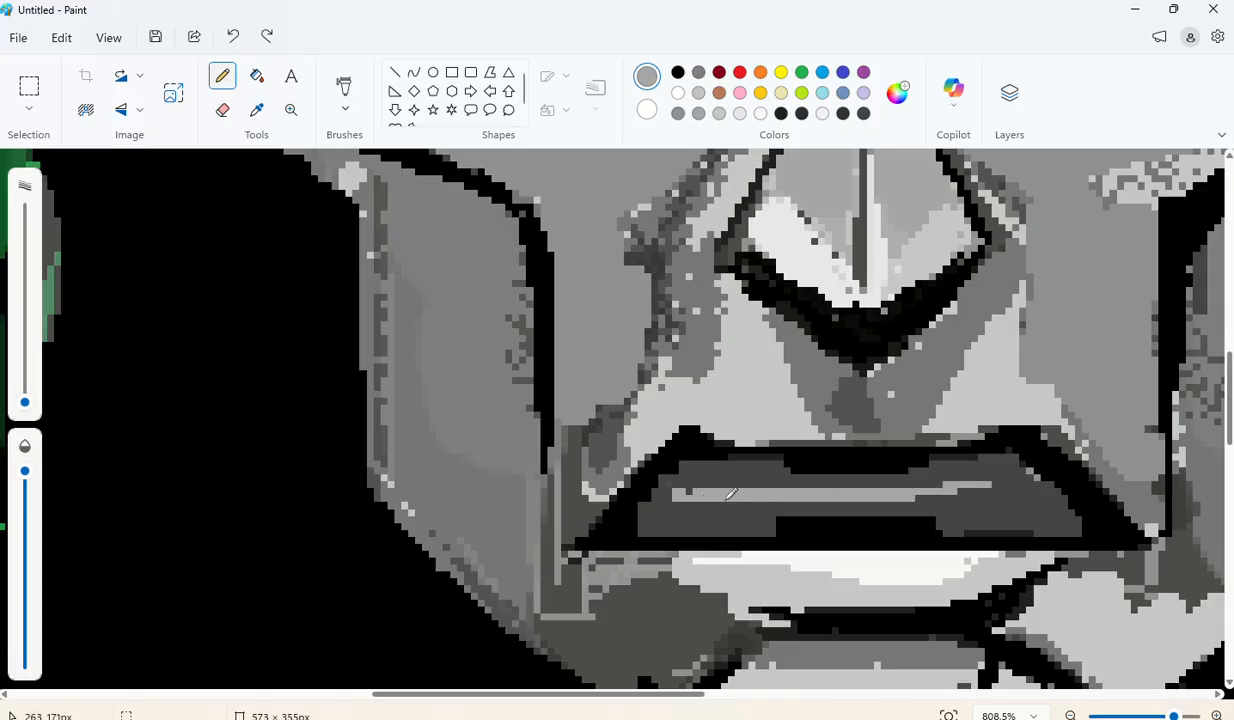
mouse_move(888, 494)
mouse_down()
mouse_move(1078, 483)
mouse_move(1044, 491)
mouse_move(1032, 474)
mouse_move(1037, 507)
mouse_move(998, 449)
mouse_move(1012, 521)
mouse_move(1033, 486)
mouse_move(1033, 515)
mouse_move(1020, 507)
mouse_move(1029, 534)
mouse_move(1044, 527)
mouse_move(1013, 523)
mouse_move(1042, 520)
mouse_move(1018, 532)
mouse_move(1024, 476)
mouse_move(1057, 523)
mouse_move(1030, 513)
mouse_move(1015, 526)
mouse_move(988, 491)
mouse_up()
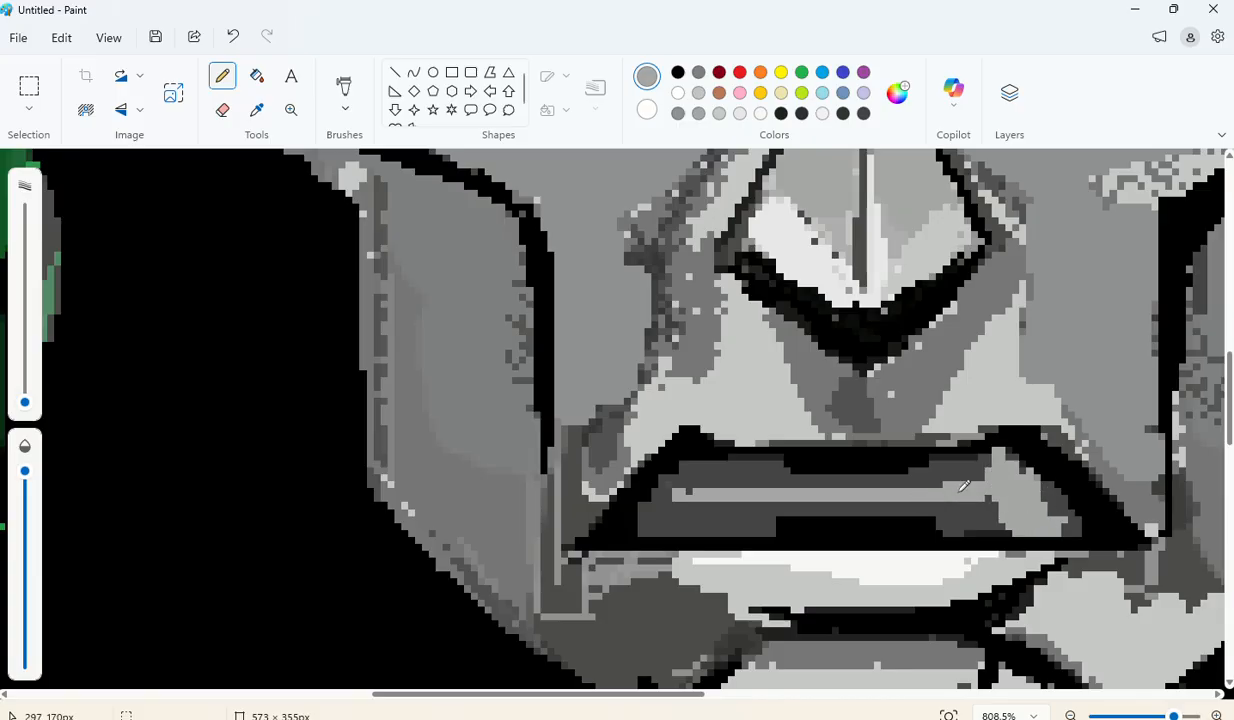
mouse_move(690, 488)
mouse_down()
mouse_move(660, 507)
mouse_move(677, 490)
mouse_move(683, 532)
mouse_move(684, 464)
mouse_move(703, 528)
mouse_move(680, 484)
mouse_move(690, 460)
mouse_move(703, 465)
mouse_move(705, 532)
mouse_move(697, 464)
mouse_move(714, 488)
mouse_move(704, 527)
mouse_up()
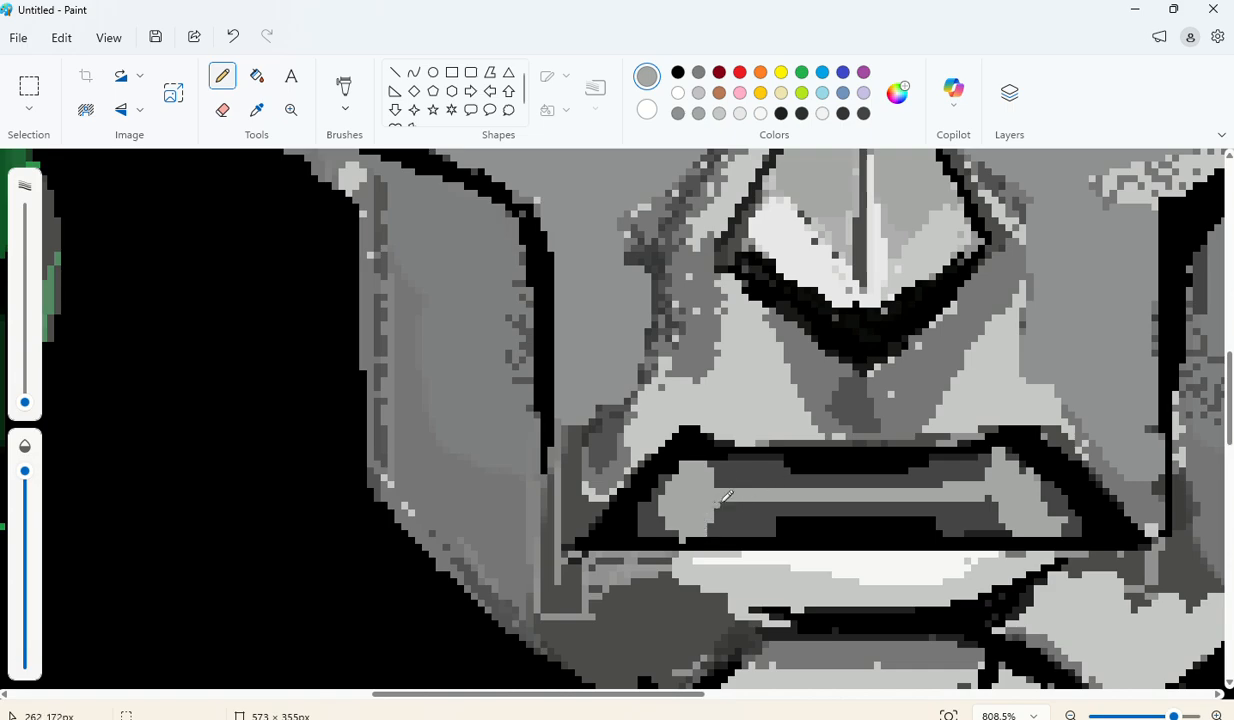
mouse_move(720, 496)
mouse_down()
mouse_move(825, 509)
mouse_move(989, 500)
mouse_move(816, 520)
mouse_move(978, 509)
mouse_up()
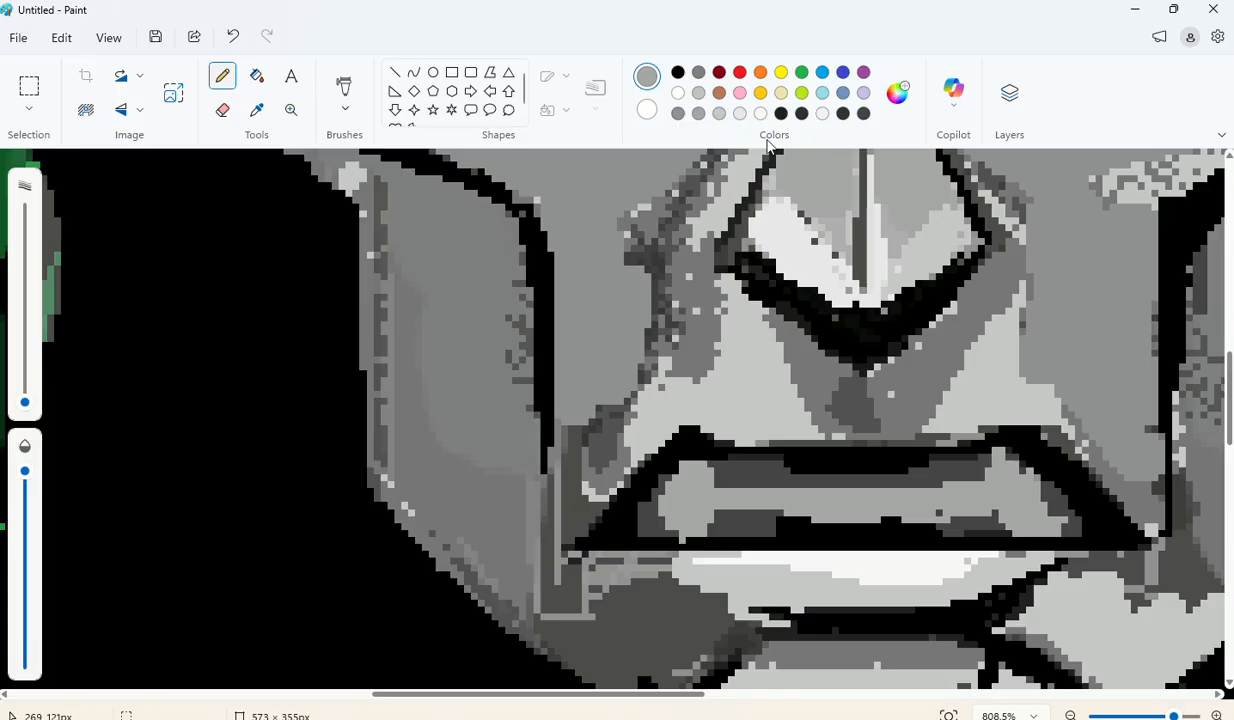
Step: Add near-white highlights along the mouth plate's central band and down the light gray patches at both ends
click(821, 116)
mouse_move(723, 497)
mouse_down()
mouse_move(999, 498)
mouse_move(1001, 462)
mouse_move(1020, 527)
mouse_move(1004, 467)
mouse_move(683, 526)
mouse_move(691, 464)
mouse_move(689, 526)
mouse_move(684, 498)
mouse_move(676, 506)
mouse_move(729, 501)
mouse_move(673, 506)
mouse_up()
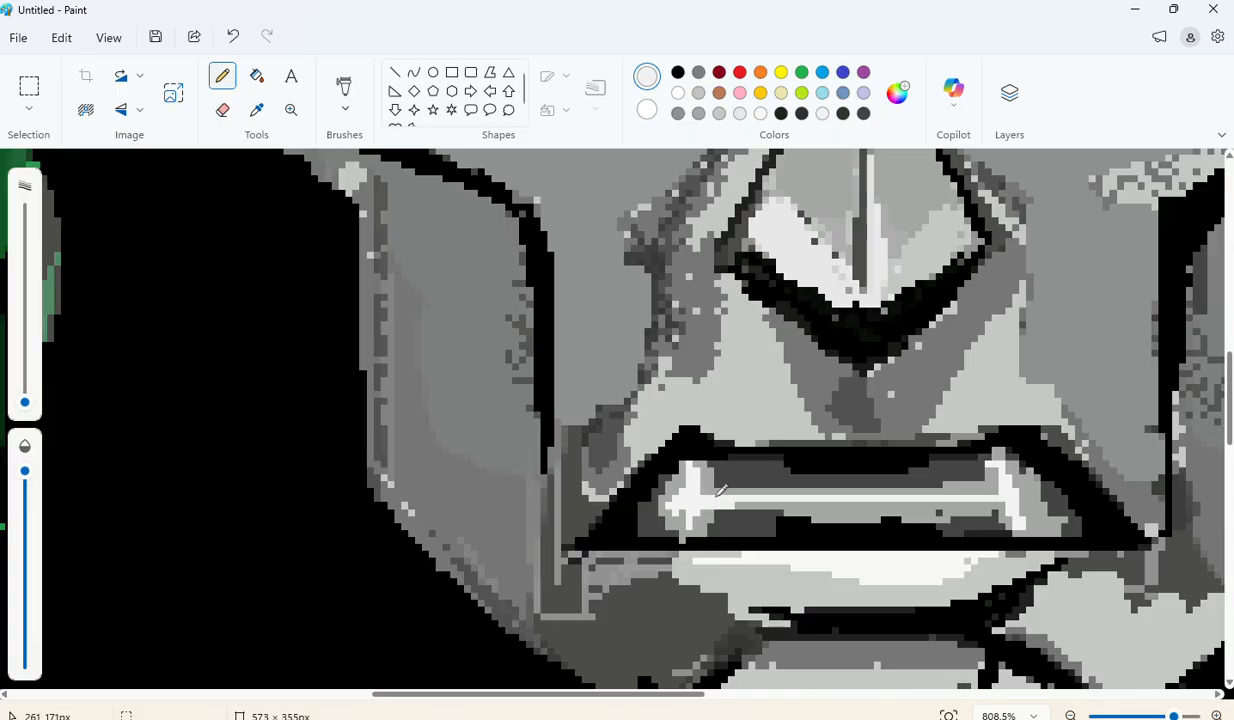
scroll(945, 412, down, 6)
scroll(942, 425, up, 2)
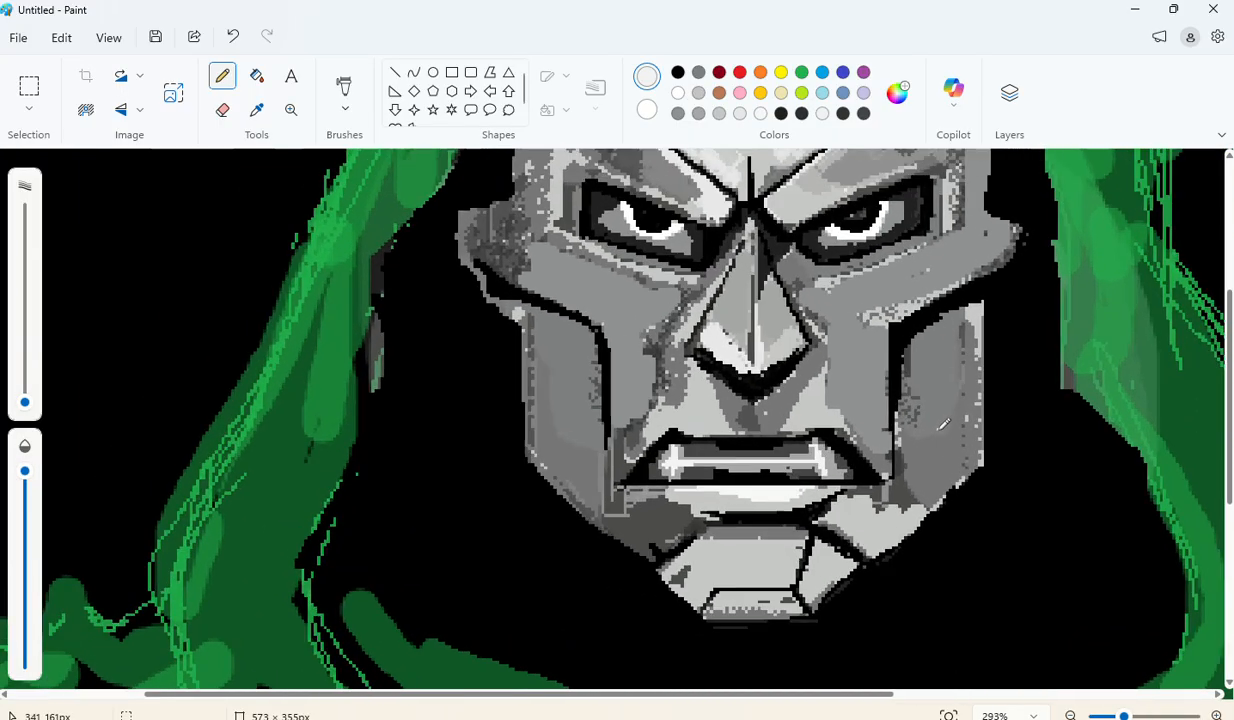
scroll(942, 425, down, 3)
scroll(614, 352, up, 3)
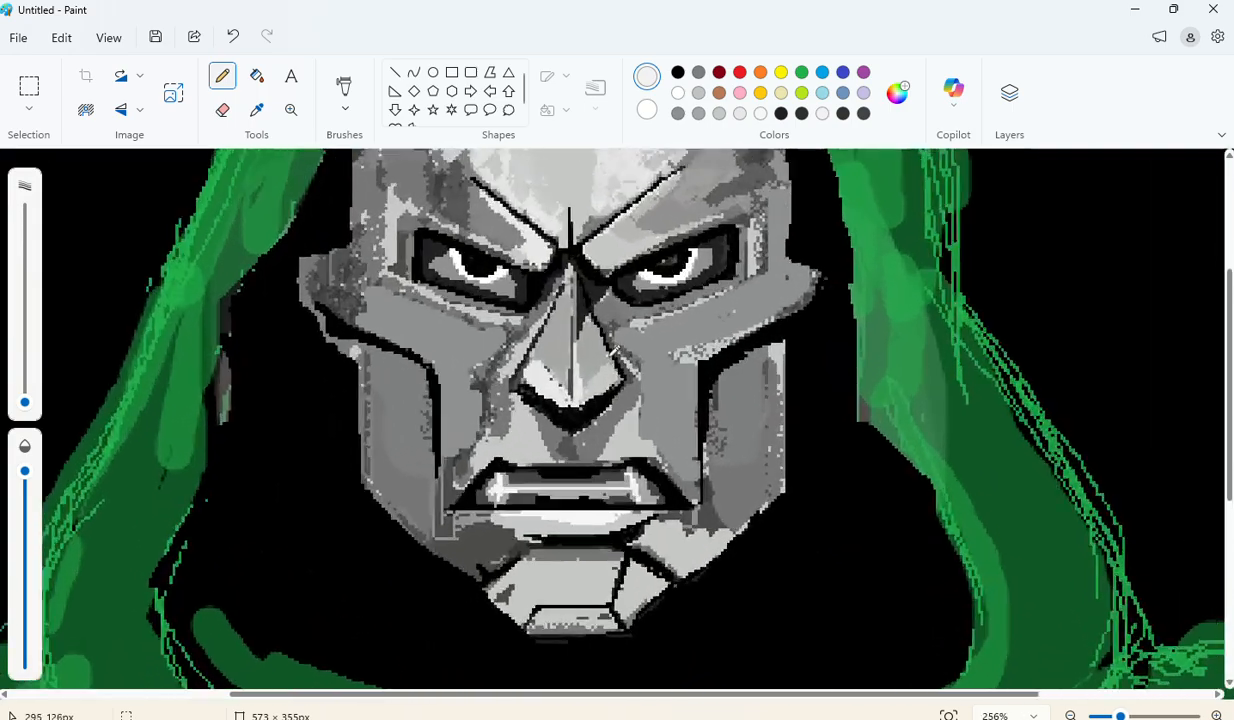
scroll(590, 150, up, 3)
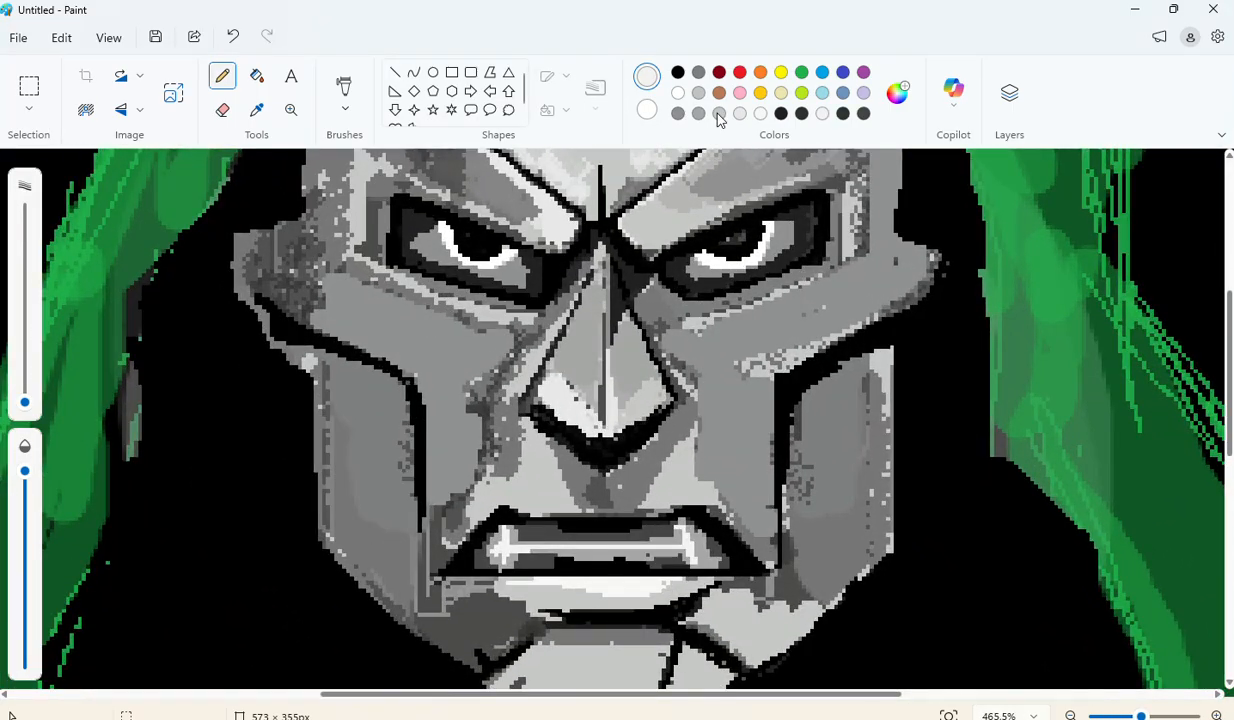
Step: Enlarge the pencil and repaint the mask's left ear and upper cheek, down beside the nose, in smooth light gray
click(740, 115)
mouse_move(25, 405)
mouse_down()
mouse_move(25, 375)
mouse_move(25, 395)
mouse_up()
scroll(311, 272, down, 1)
click(718, 116)
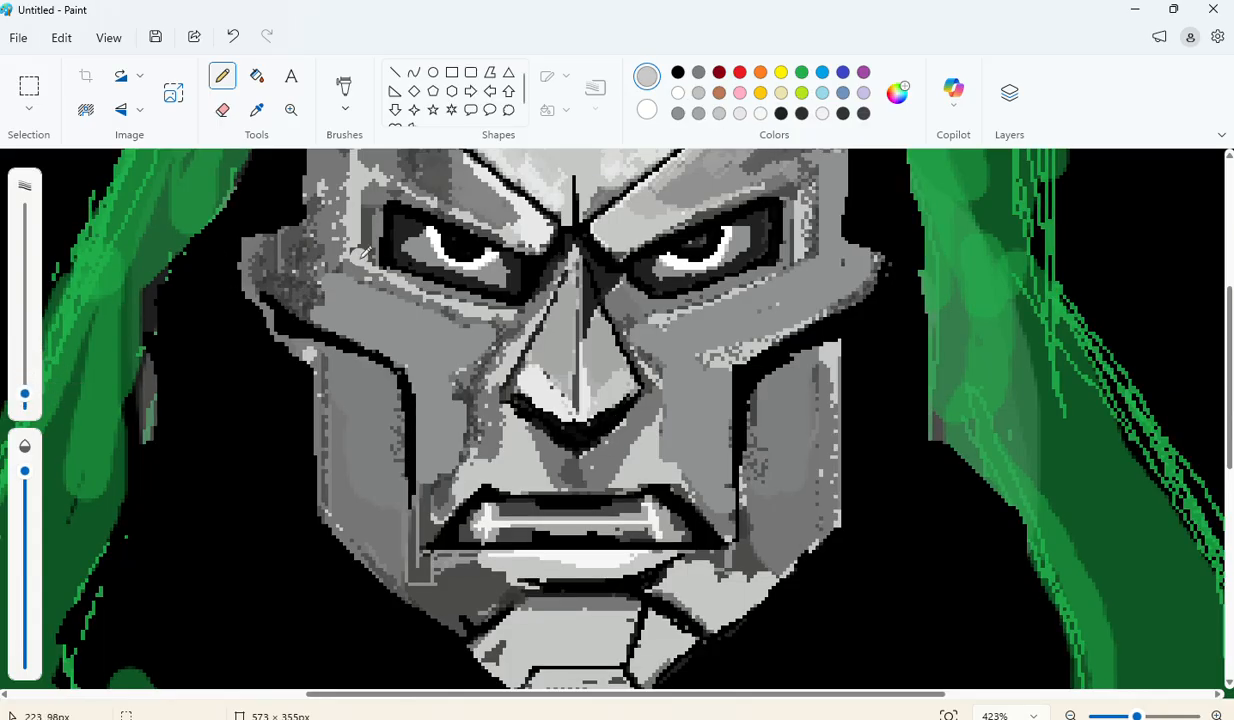
click(679, 114)
mouse_move(325, 277)
mouse_down()
mouse_move(307, 238)
mouse_move(293, 235)
mouse_move(279, 260)
mouse_move(332, 294)
mouse_move(285, 276)
mouse_move(330, 310)
mouse_move(298, 258)
mouse_move(307, 238)
mouse_move(347, 255)
mouse_move(326, 261)
mouse_move(313, 231)
mouse_move(323, 180)
mouse_move(298, 271)
mouse_move(265, 262)
mouse_move(277, 242)
mouse_move(251, 248)
mouse_move(254, 267)
mouse_move(335, 320)
mouse_move(305, 298)
mouse_move(347, 287)
mouse_move(371, 298)
mouse_move(331, 278)
mouse_move(356, 305)
mouse_move(342, 309)
mouse_move(385, 323)
mouse_move(382, 301)
mouse_move(469, 328)
mouse_move(369, 276)
mouse_move(501, 324)
mouse_move(472, 340)
mouse_move(360, 326)
mouse_move(420, 352)
mouse_move(472, 349)
mouse_move(419, 369)
mouse_move(465, 352)
mouse_move(447, 466)
mouse_up()
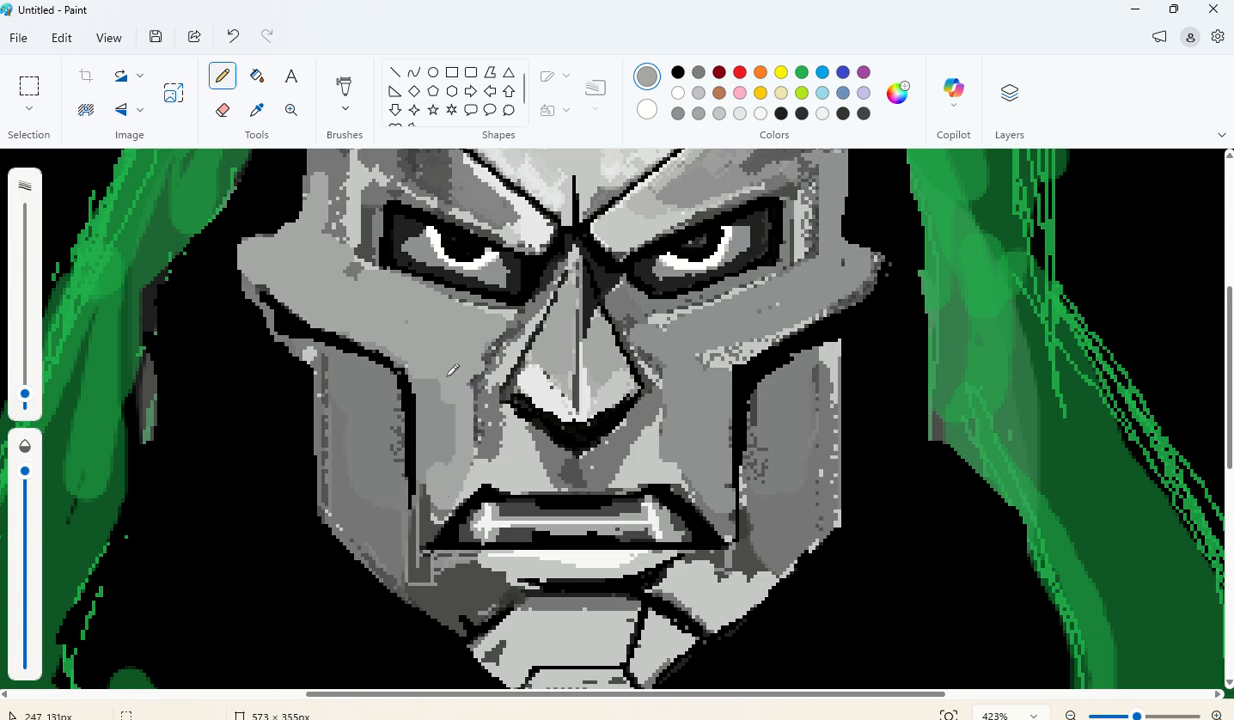
scroll(415, 405, up, 3)
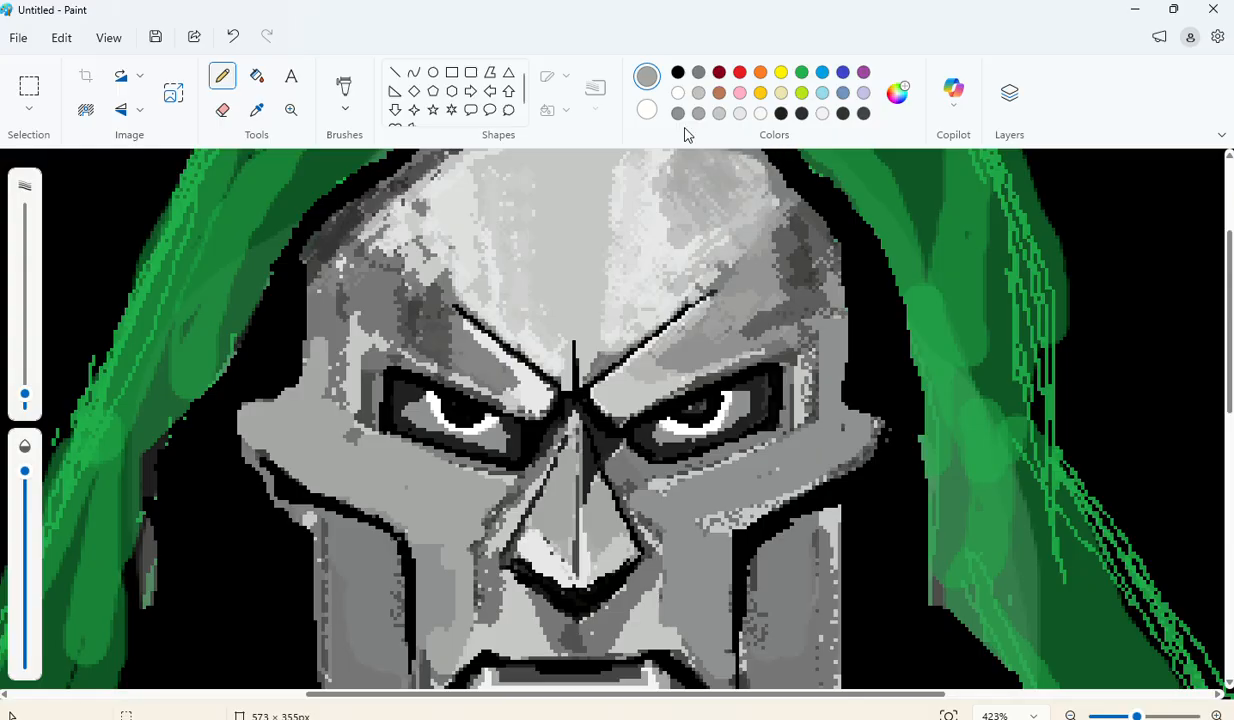
click(781, 113)
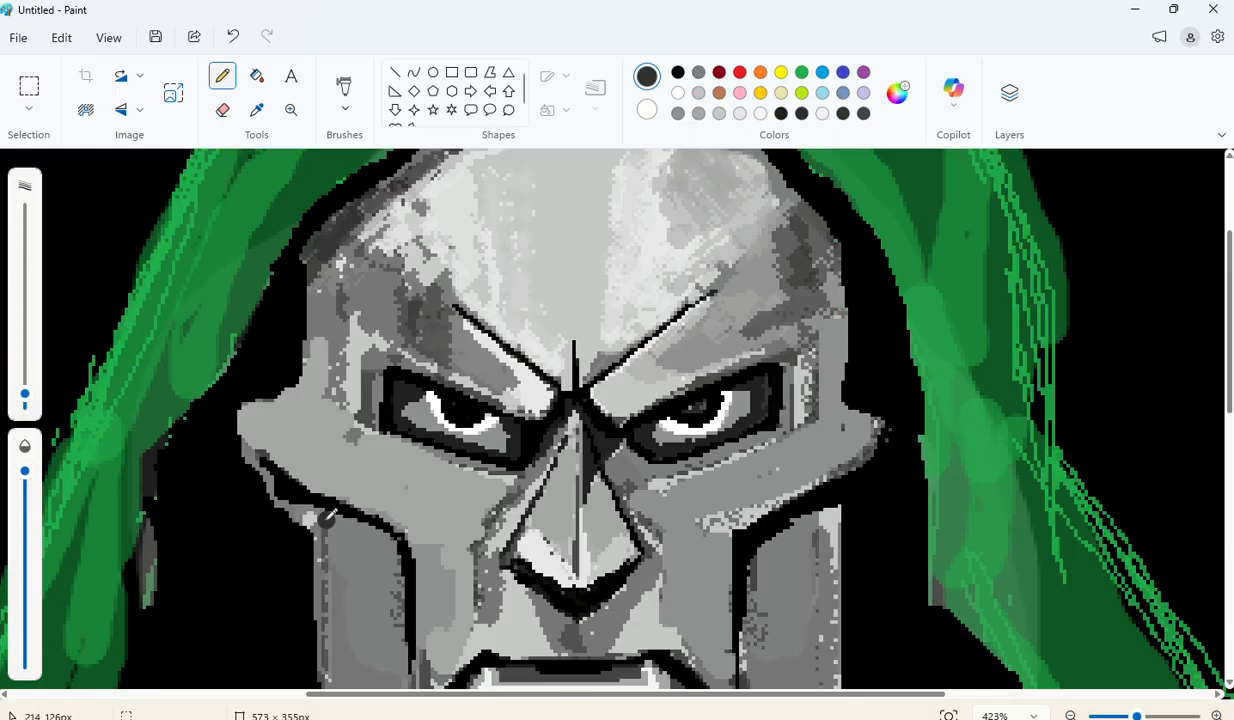
mouse_move(317, 496)
mouse_down()
mouse_move(297, 488)
mouse_move(342, 514)
mouse_up()
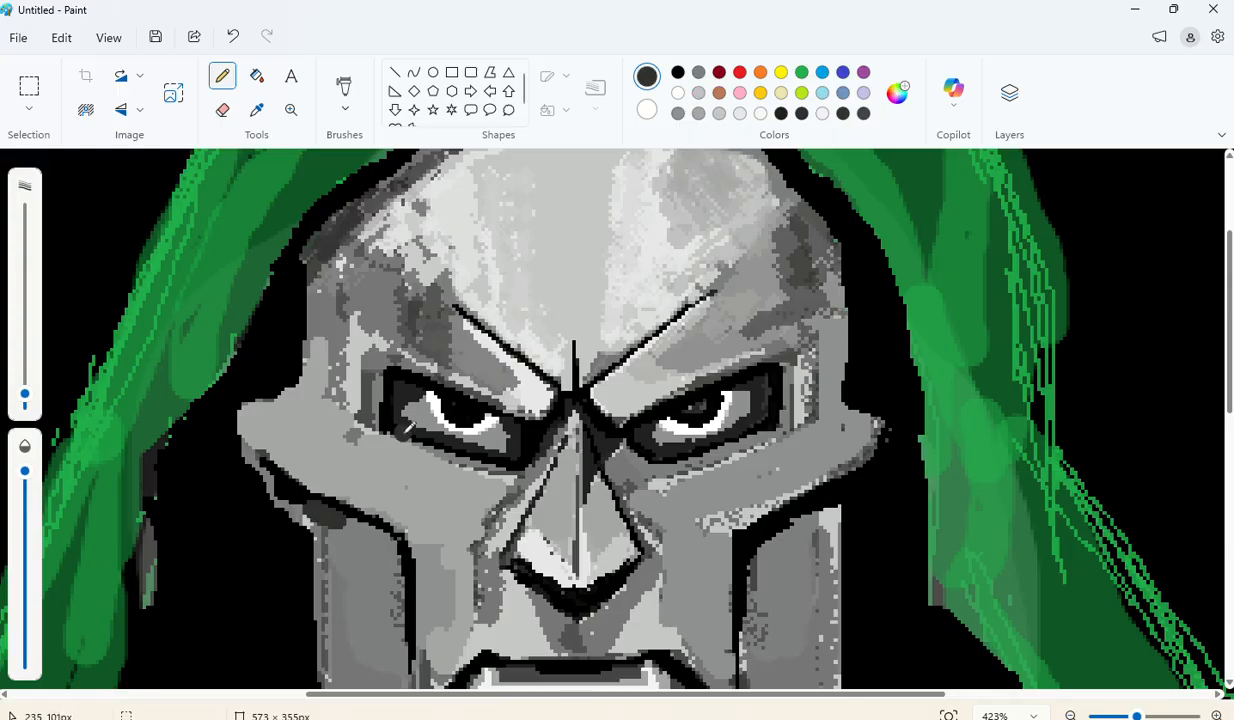
key(ctrl+z)
scroll(432, 339, down, 3)
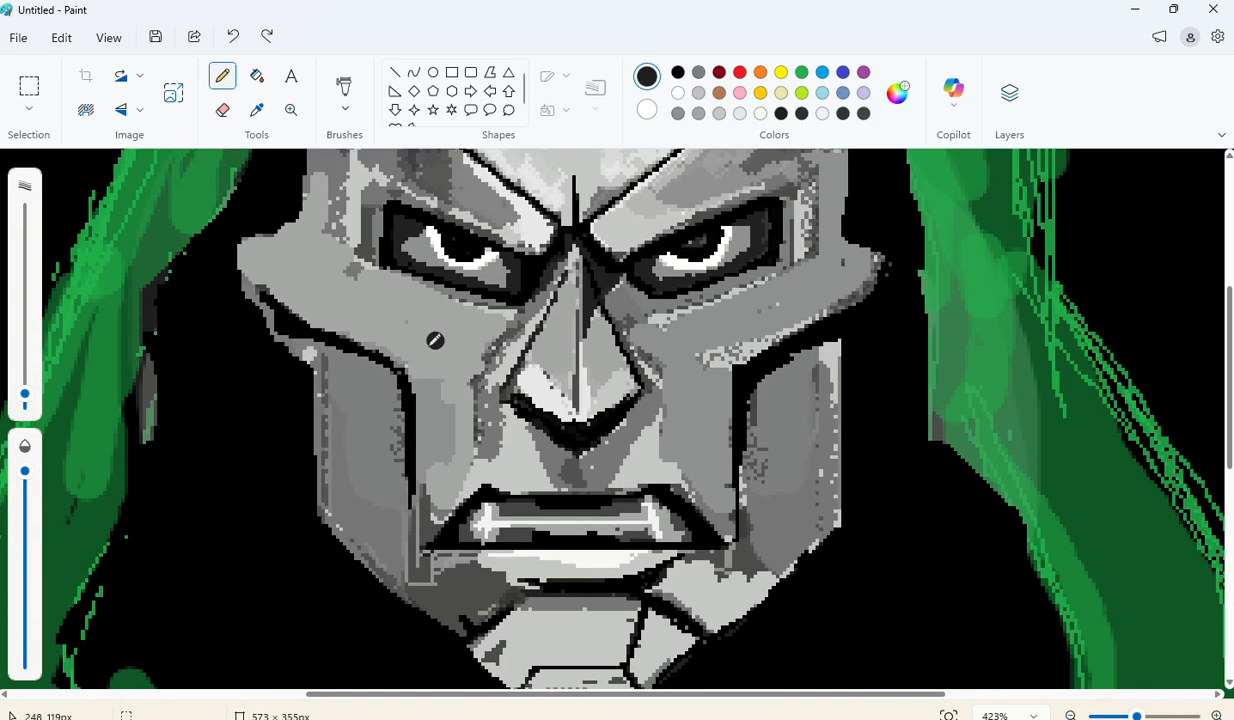
Step: Shrink the pencil slightly and paint near-black shadow streaks beneath the left cheekbone and down the cheek plate's inner edge
drag(25, 395, 25, 401)
mouse_move(285, 328)
mouse_down()
mouse_move(397, 375)
mouse_move(361, 369)
mouse_move(366, 403)
mouse_move(352, 367)
mouse_move(362, 404)
mouse_move(372, 370)
mouse_move(366, 448)
mouse_move(355, 373)
mouse_move(406, 396)
mouse_move(389, 365)
mouse_move(410, 474)
mouse_up()
drag(406, 412, 380, 368)
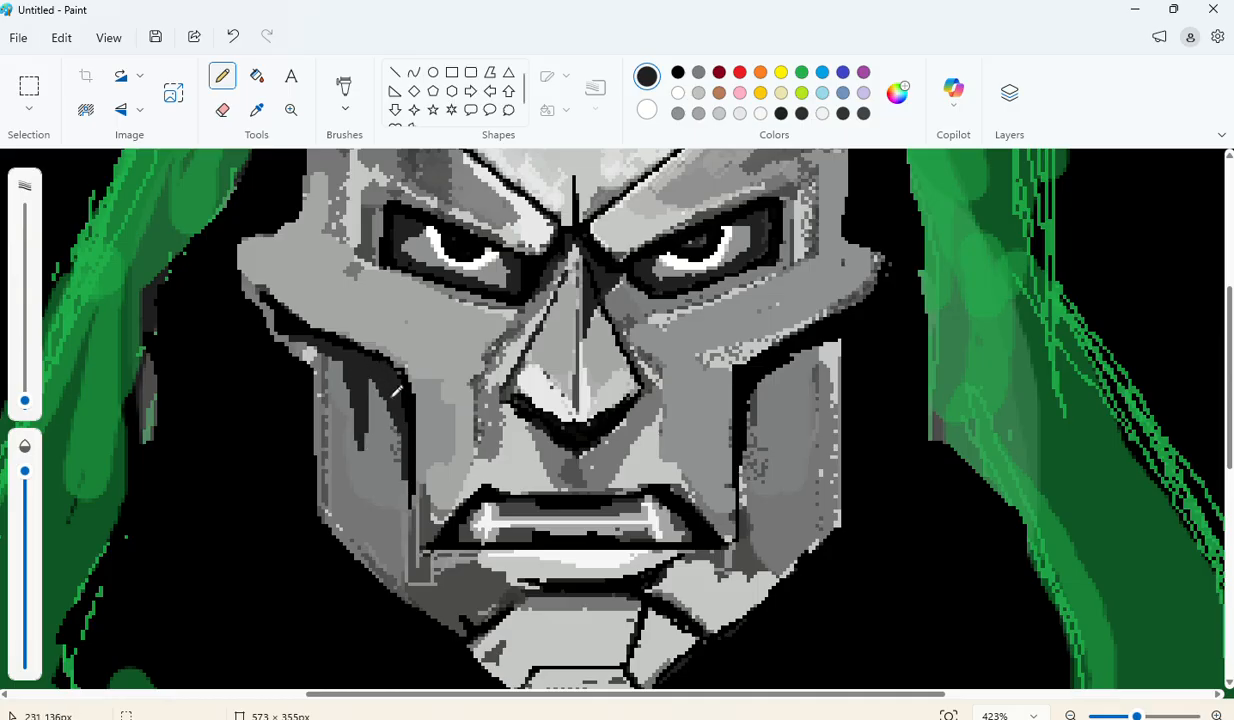
drag(413, 466, 421, 520)
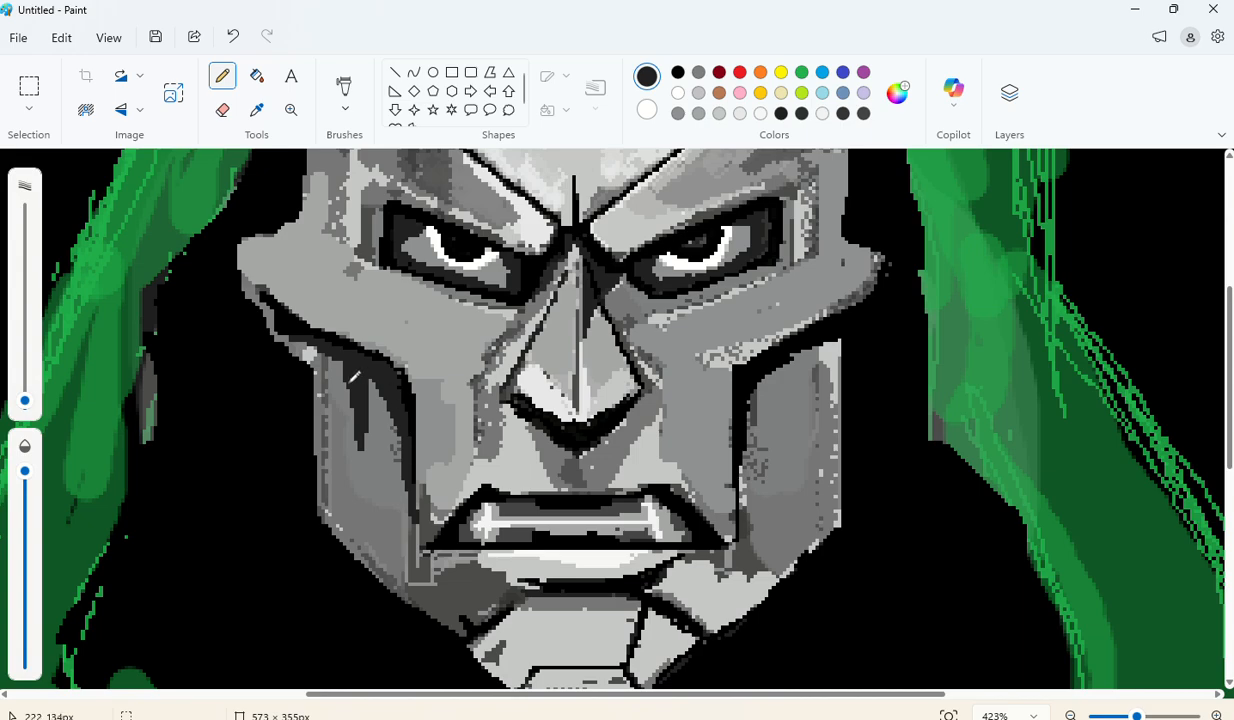
click(376, 455)
mouse_move(362, 425)
mouse_down()
mouse_move(362, 484)
mouse_move(364, 382)
mouse_up()
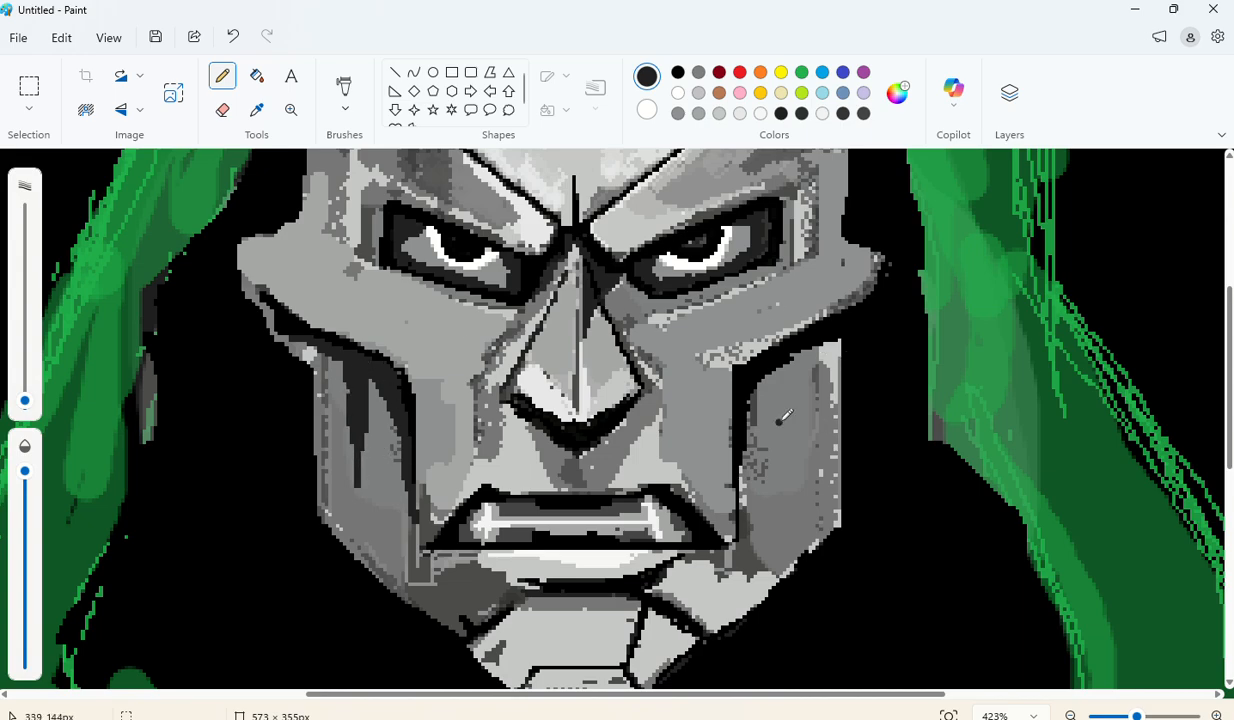
Step: Paint matching near-black shadow streaks down the right cheek plate's inner edge and beneath its cheekbone
click(721, 451)
mouse_move(747, 522)
mouse_down()
mouse_move(735, 435)
mouse_move(748, 358)
mouse_move(742, 484)
mouse_move(748, 451)
mouse_up()
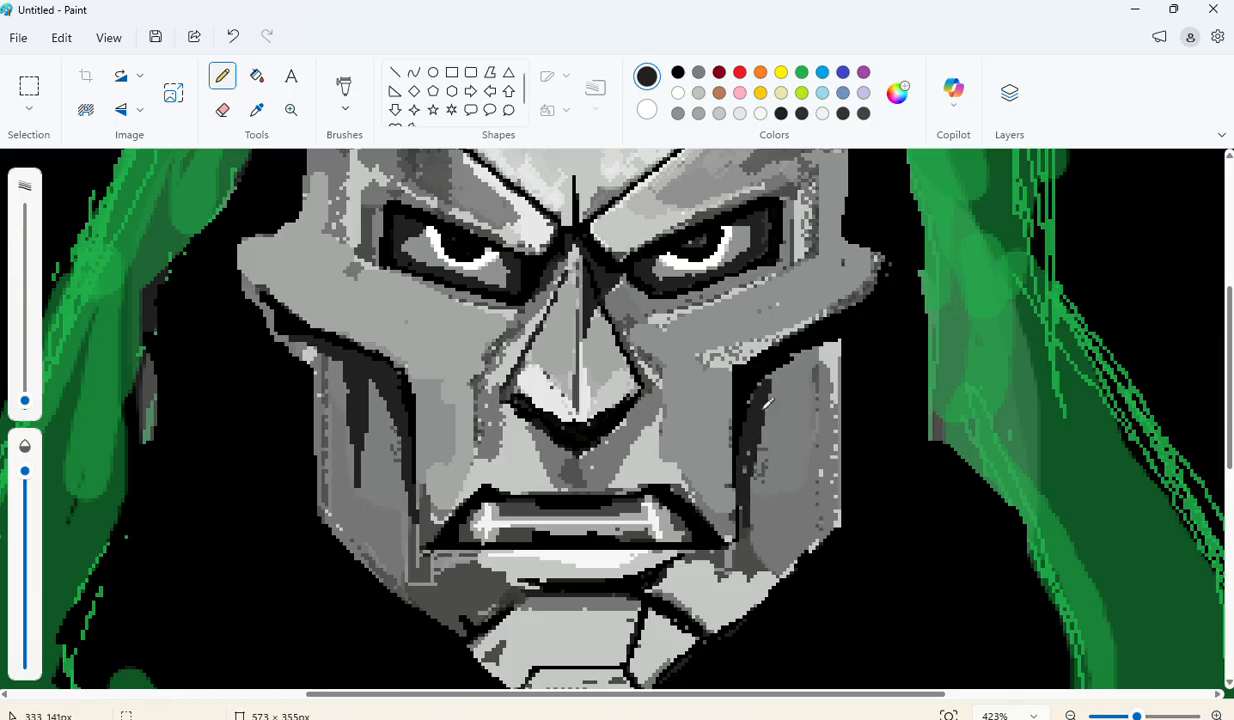
mouse_move(768, 402)
mouse_down()
mouse_move(811, 351)
mouse_move(805, 467)
mouse_move(819, 380)
mouse_move(808, 351)
mouse_move(806, 410)
mouse_move(812, 378)
mouse_up()
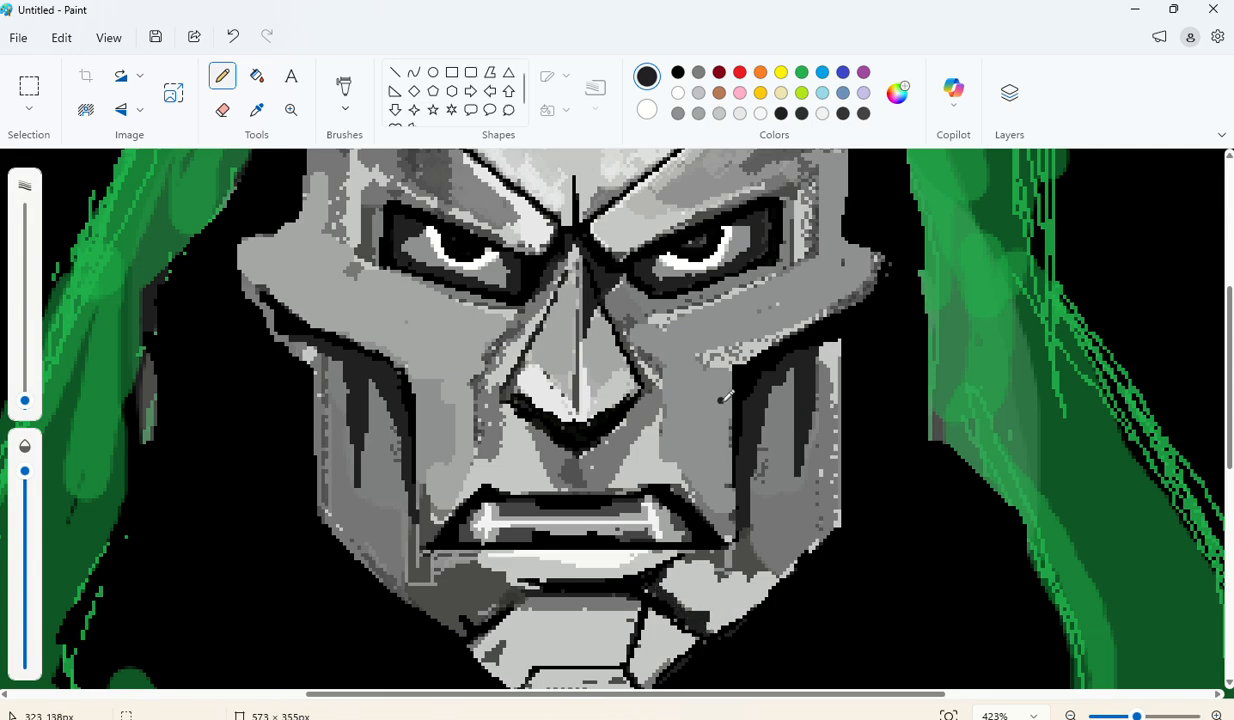
Step: Repaint the right jaw and lower cheek plate in flat medium gray, tapering the dark streaks beneath the cheekbone
click(700, 113)
mouse_move(33, 405)
mouse_move(688, 561)
mouse_down()
mouse_move(715, 581)
mouse_move(690, 595)
mouse_move(695, 572)
mouse_move(698, 601)
mouse_move(723, 593)
mouse_move(755, 565)
mouse_move(751, 546)
mouse_move(771, 569)
mouse_move(761, 531)
mouse_move(770, 579)
mouse_move(704, 608)
mouse_move(725, 610)
mouse_move(718, 620)
mouse_move(745, 602)
mouse_up()
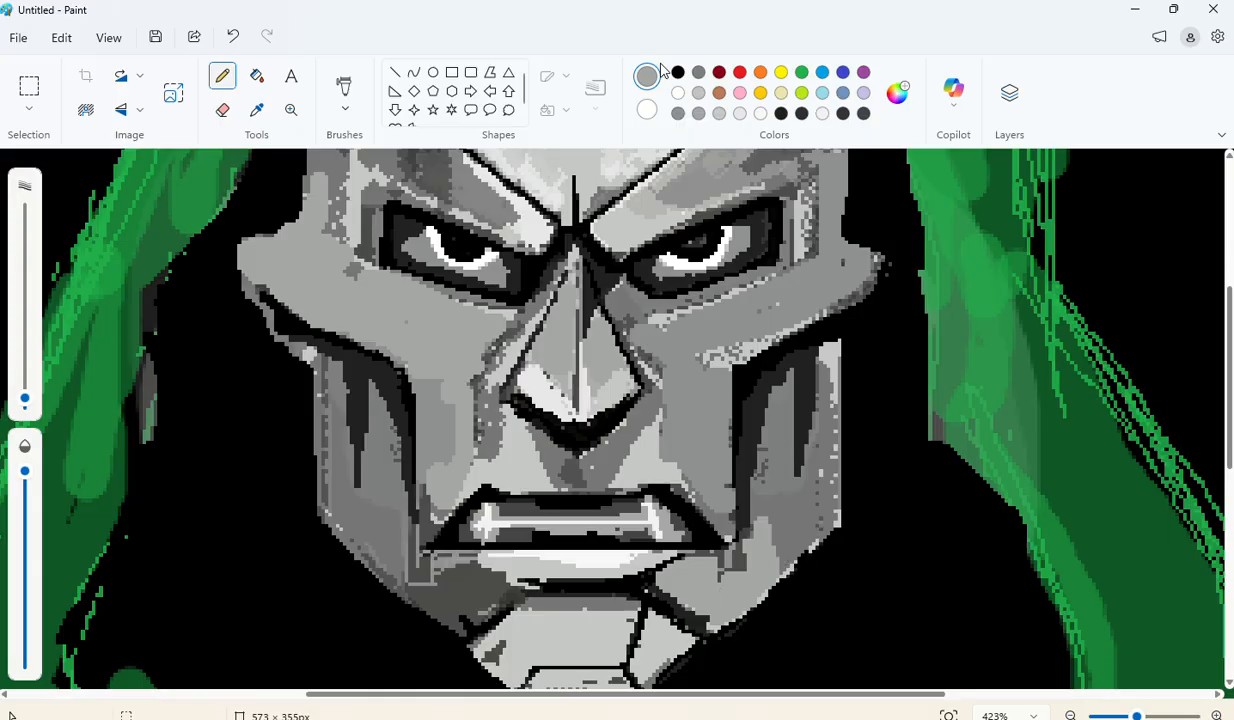
click(678, 114)
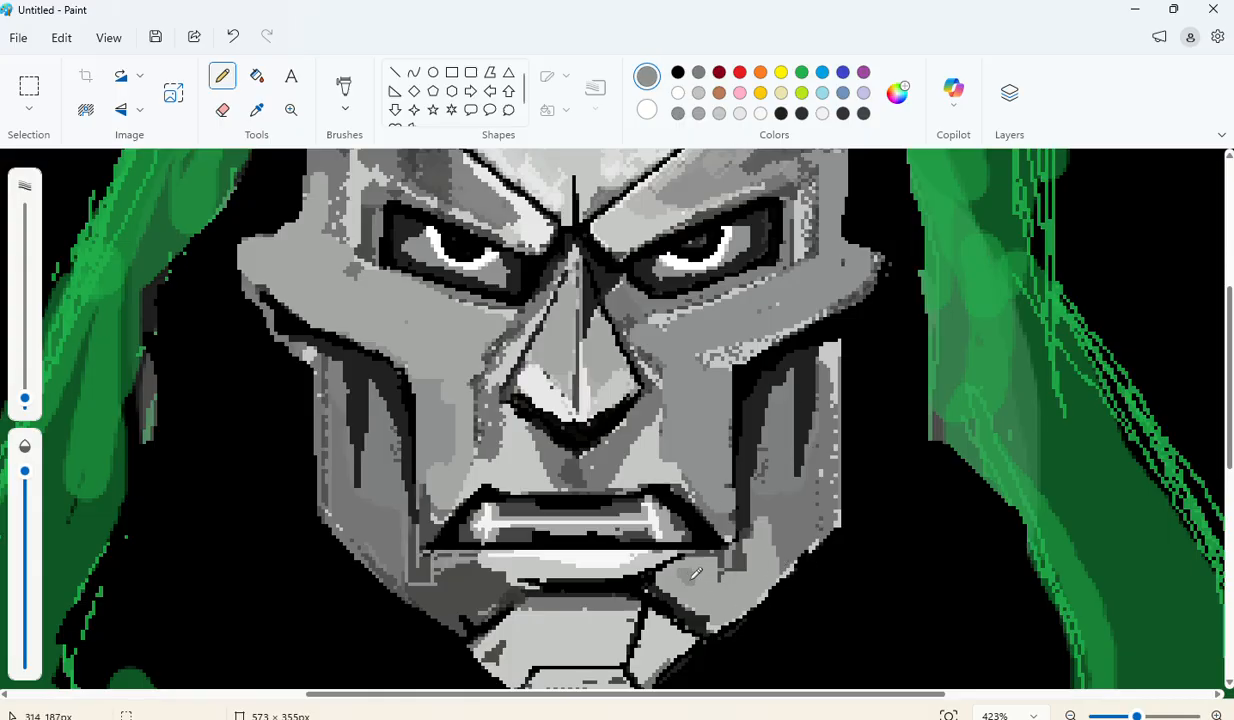
mouse_move(677, 580)
mouse_down()
mouse_move(708, 559)
mouse_move(682, 585)
mouse_move(707, 608)
mouse_move(703, 580)
mouse_move(710, 603)
mouse_move(726, 606)
mouse_move(748, 588)
mouse_move(790, 382)
mouse_move(758, 546)
mouse_move(742, 581)
mouse_move(713, 594)
mouse_move(742, 580)
mouse_move(729, 578)
mouse_move(728, 610)
mouse_move(749, 595)
mouse_move(770, 534)
mouse_move(775, 568)
mouse_move(793, 549)
mouse_move(822, 471)
mouse_move(791, 534)
mouse_move(797, 393)
mouse_up()
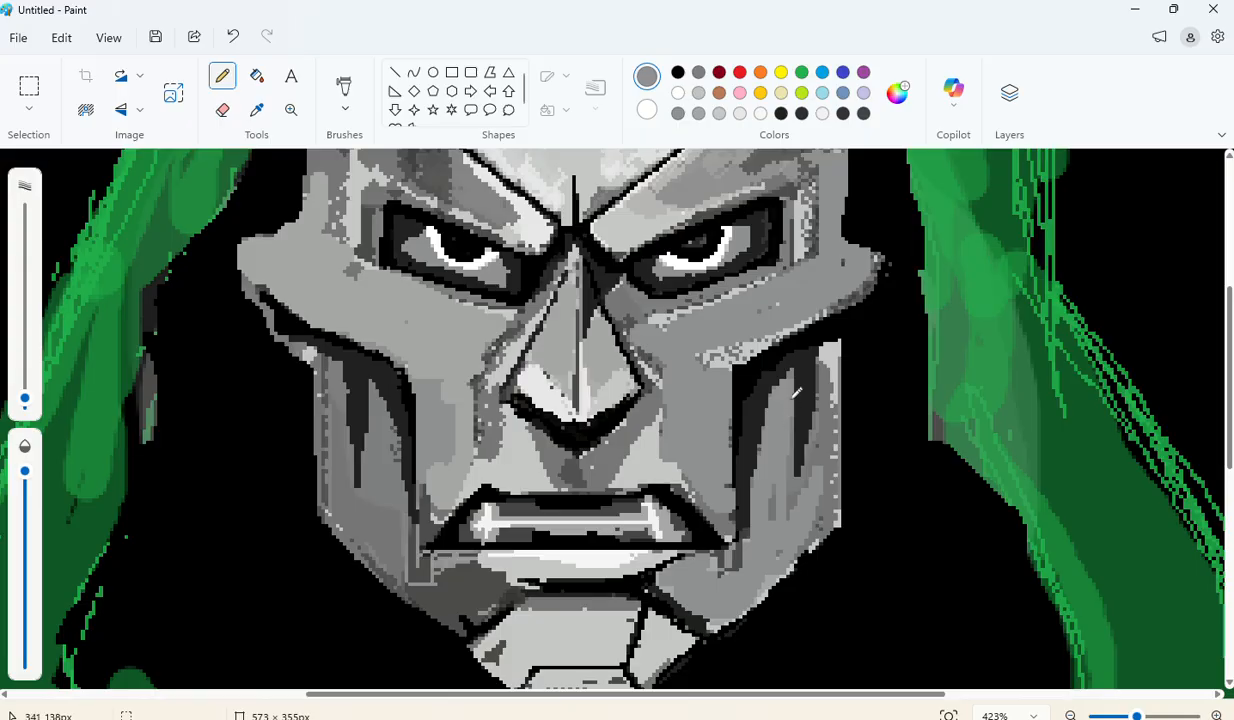
mouse_move(779, 484)
mouse_down()
mouse_move(774, 519)
mouse_move(795, 459)
mouse_move(788, 519)
mouse_move(830, 346)
mouse_move(832, 491)
mouse_move(824, 422)
mouse_move(827, 495)
mouse_move(787, 552)
mouse_up()
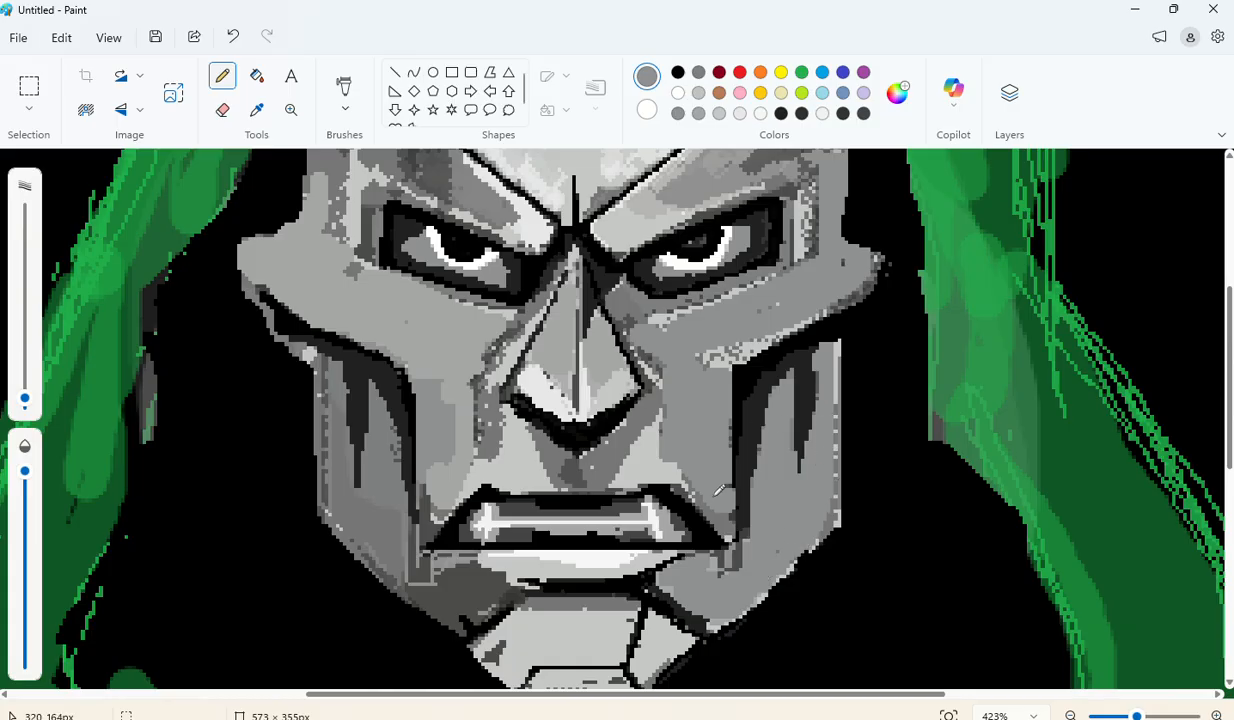
Step: Undo the last stroke, and repaint the patch atop the forehead and the mask's upper-left rim in smooth medium gray
scroll(718, 490, up, 3)
scroll(710, 492, down, 2)
scroll(700, 493, up, 1)
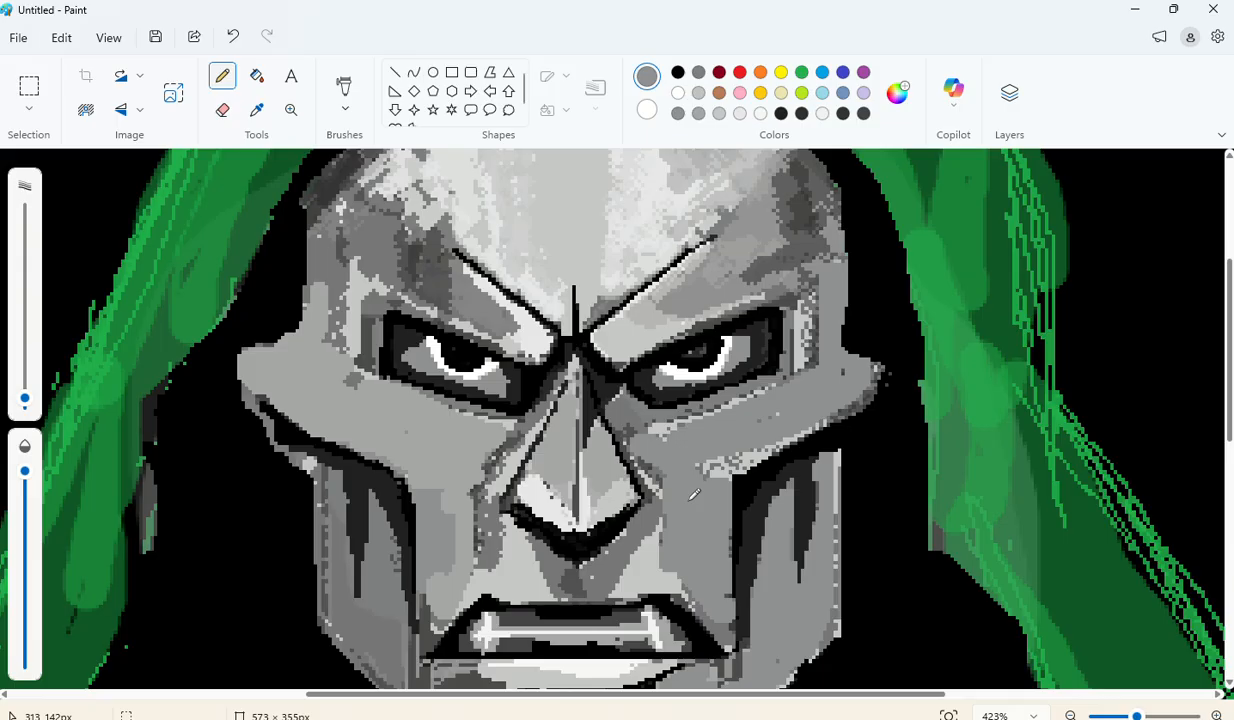
scroll(693, 494, up, 3)
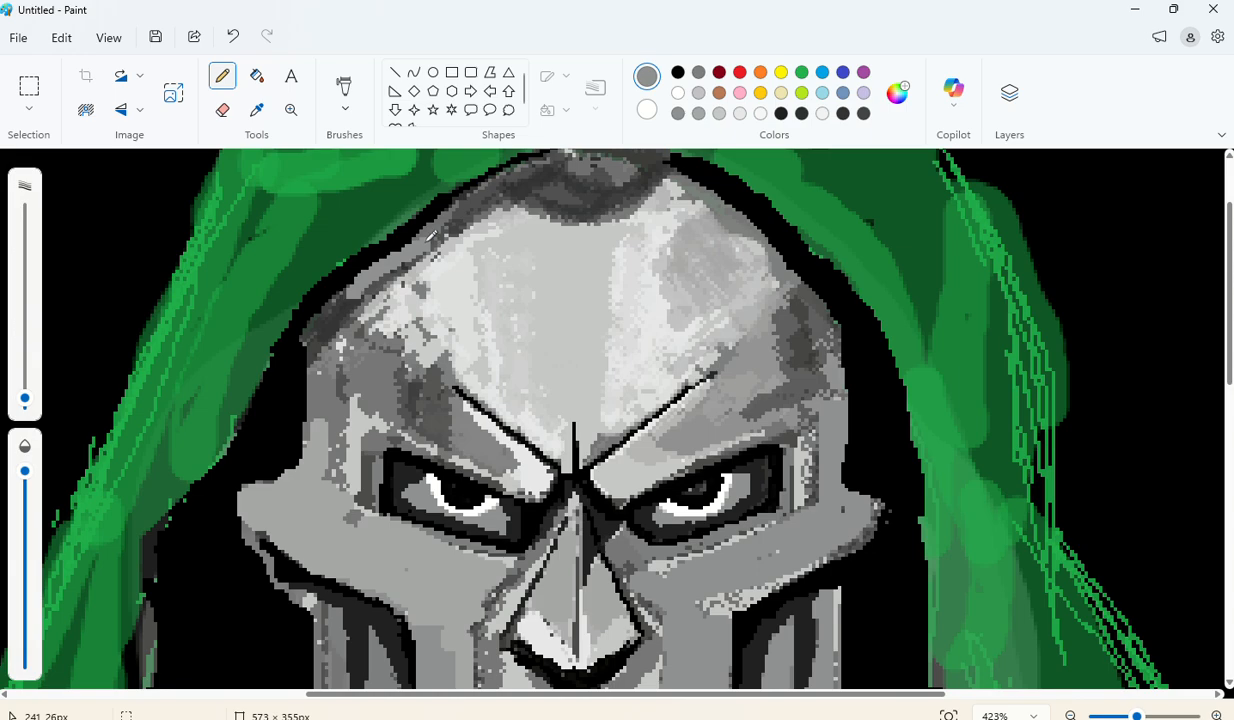
key(ctrl+z)
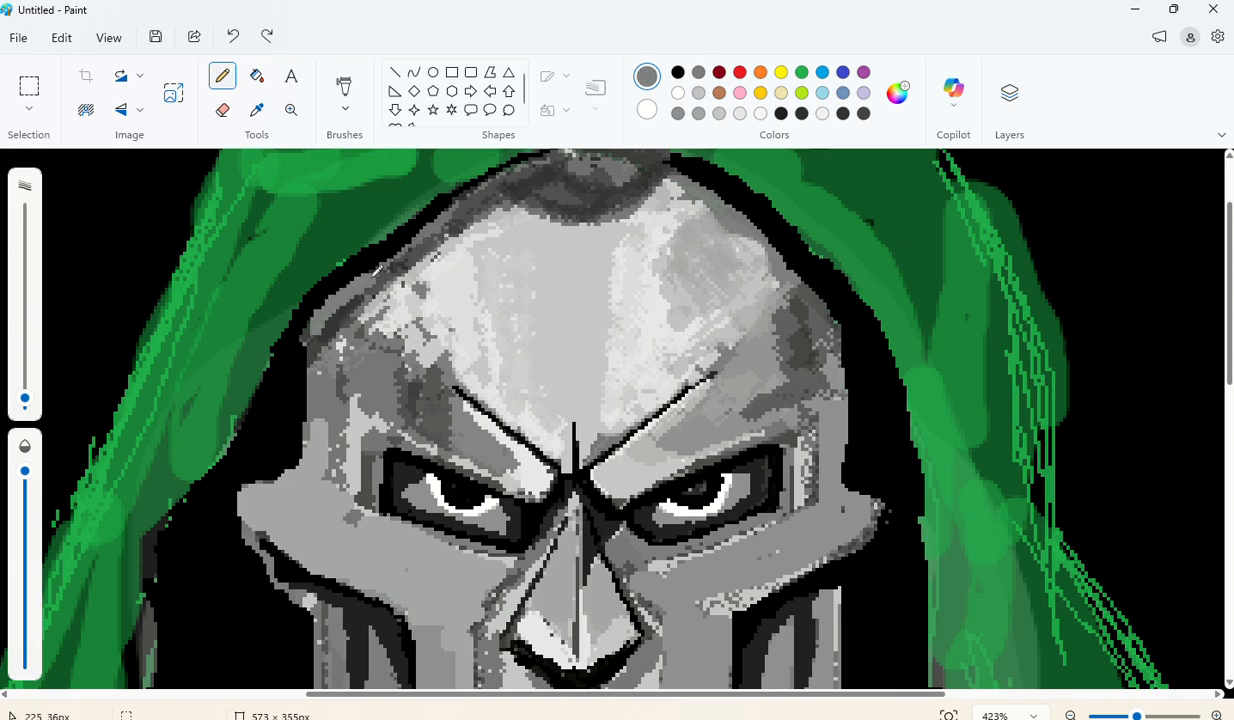
mouse_move(376, 269)
mouse_down()
mouse_move(535, 160)
mouse_move(584, 152)
mouse_move(659, 167)
mouse_move(552, 167)
mouse_move(624, 163)
mouse_move(537, 179)
mouse_move(534, 191)
mouse_move(606, 199)
mouse_move(633, 186)
mouse_move(545, 177)
mouse_up()
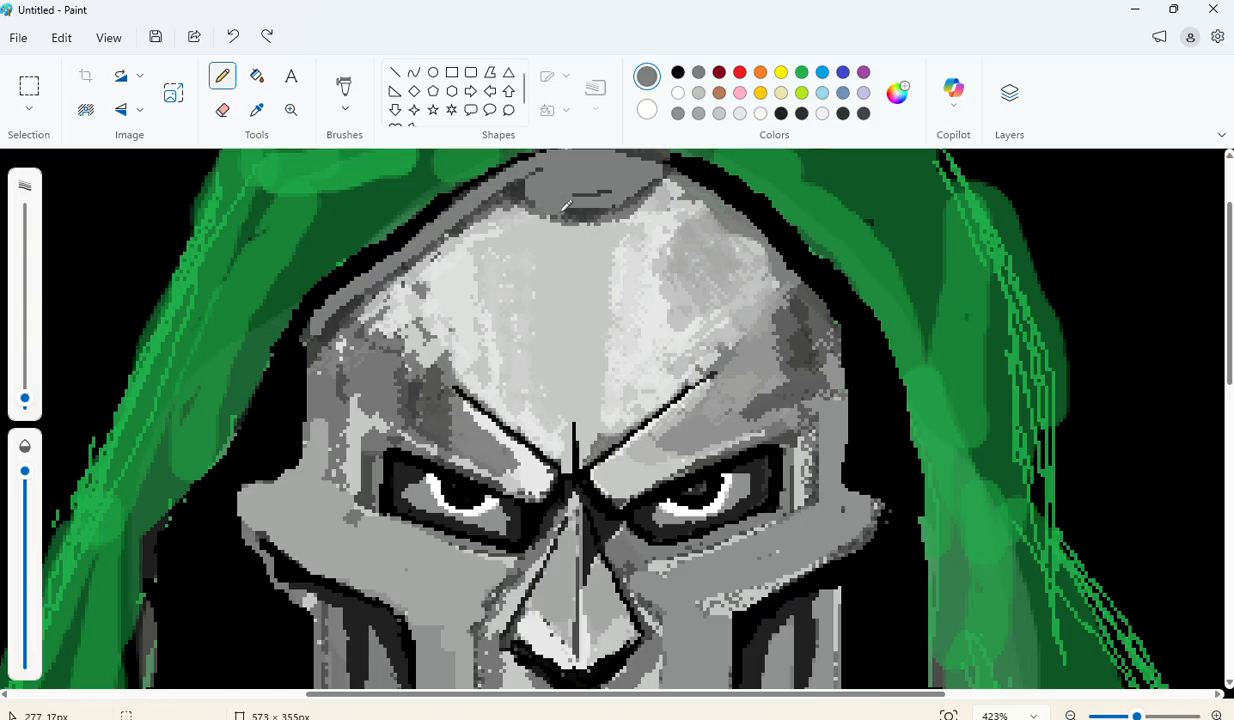
drag(563, 210, 635, 199)
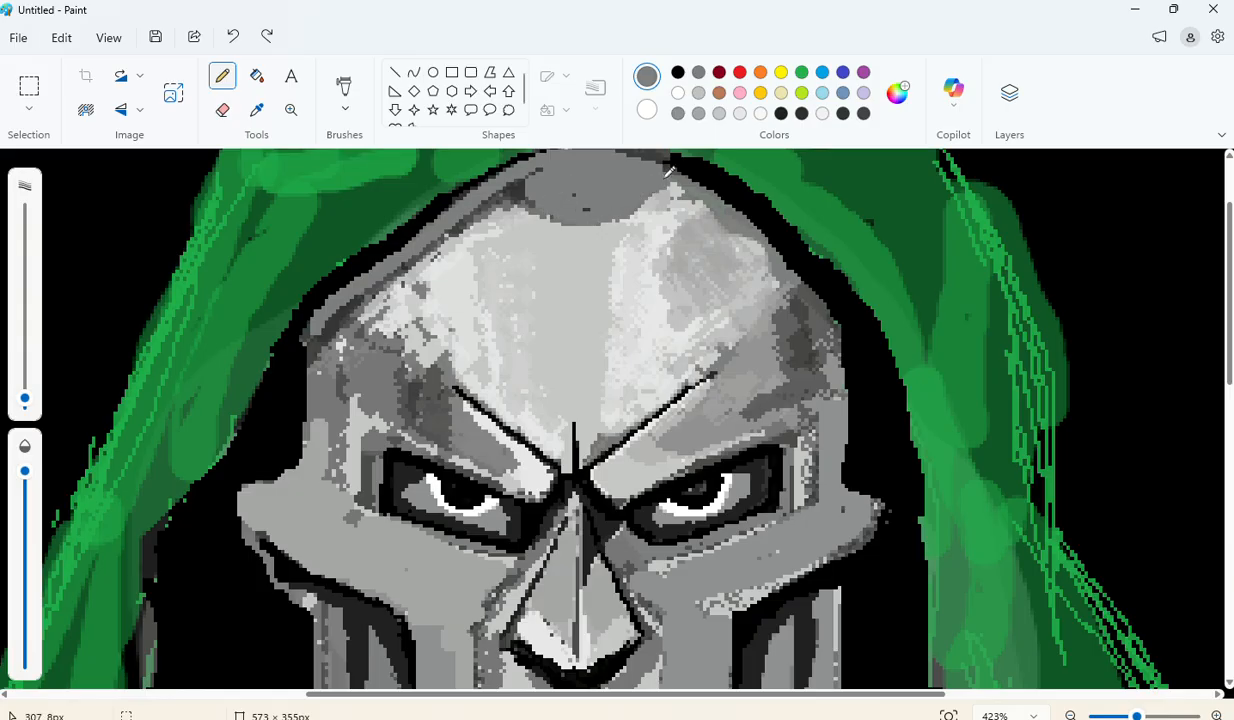
mouse_move(538, 170)
mouse_down()
mouse_move(495, 182)
mouse_move(461, 213)
mouse_up()
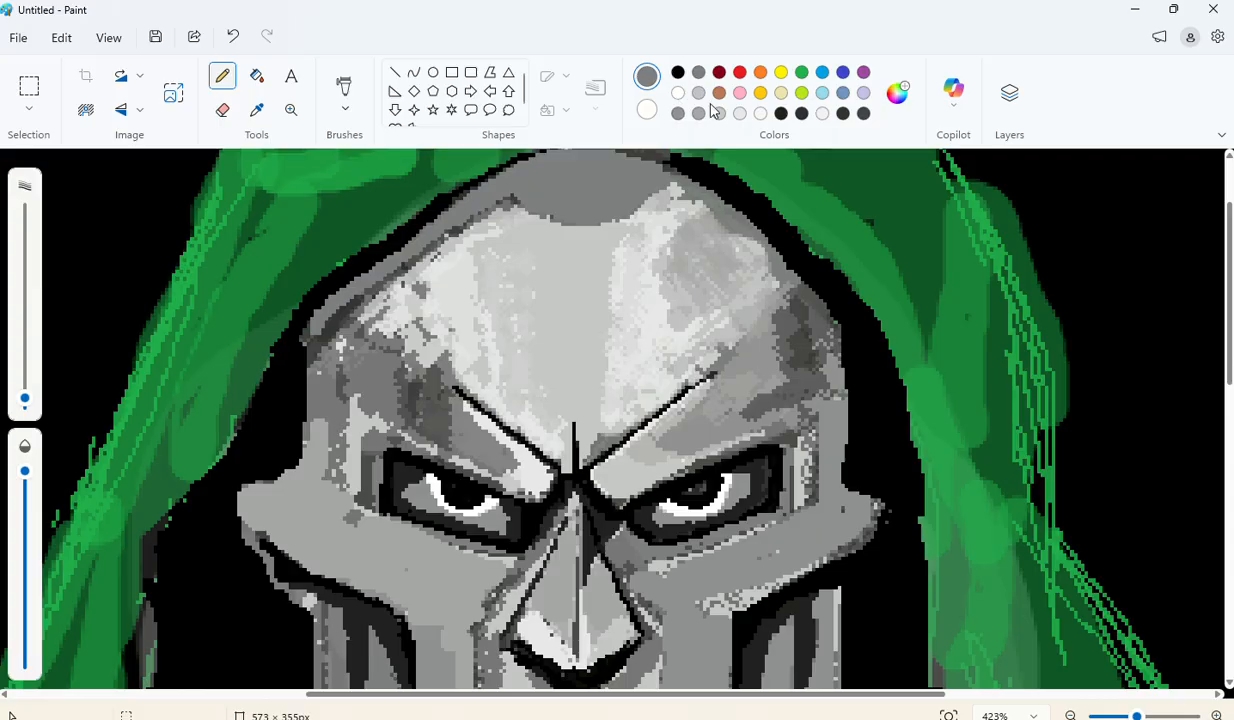
Step: Lower the pencil's opacity and glaze dark gray over the patch atop the forehead and the upper-left rim
click(802, 115)
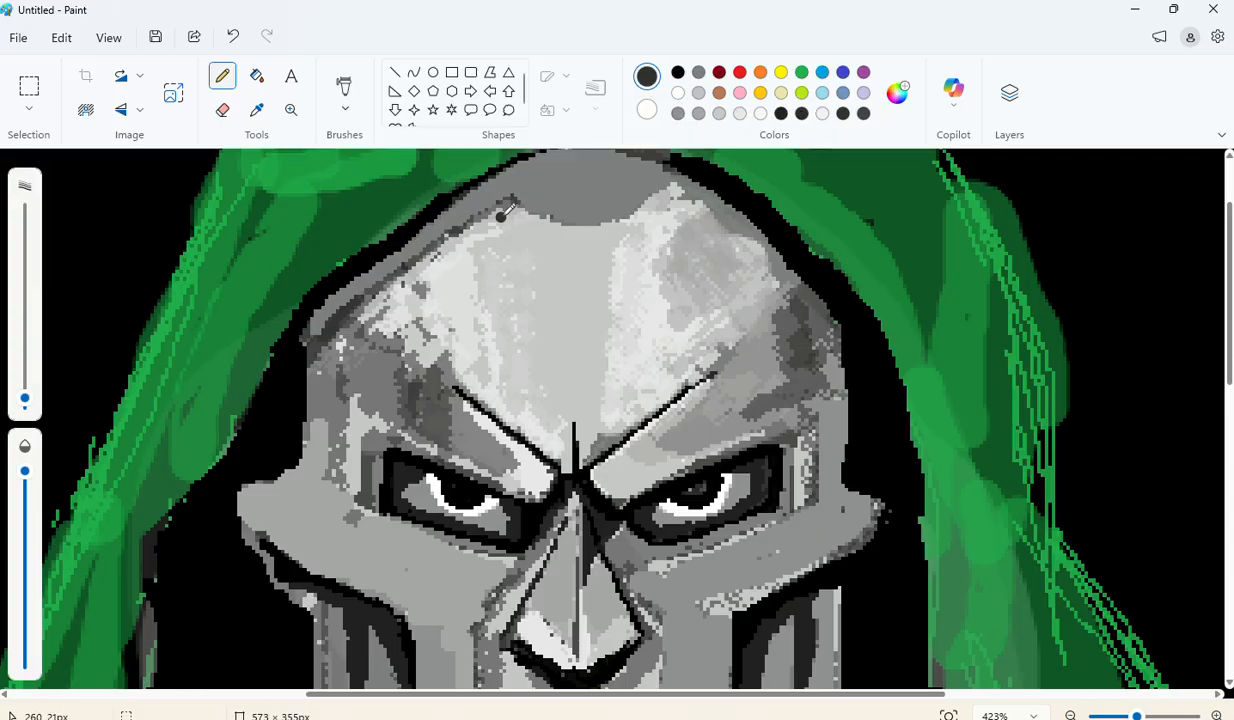
drag(28, 485, 25, 538)
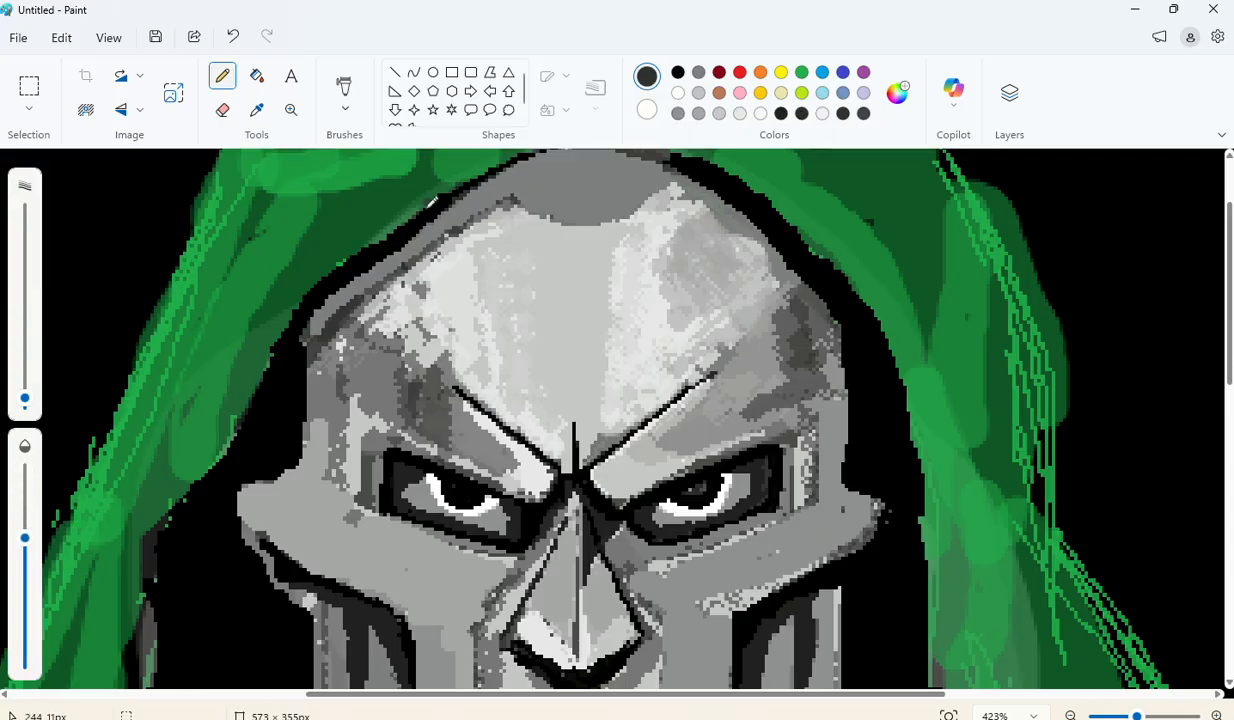
mouse_move(578, 158)
mouse_down()
mouse_move(613, 170)
mouse_move(611, 153)
mouse_move(511, 174)
mouse_move(643, 160)
mouse_move(558, 177)
mouse_move(616, 177)
mouse_move(574, 192)
mouse_move(599, 196)
mouse_move(637, 180)
mouse_move(577, 198)
mouse_move(613, 203)
mouse_move(584, 212)
mouse_move(615, 210)
mouse_move(651, 174)
mouse_move(513, 185)
mouse_move(432, 226)
mouse_move(487, 182)
mouse_move(503, 181)
mouse_move(325, 300)
mouse_move(311, 350)
mouse_up()
drag(342, 300, 420, 247)
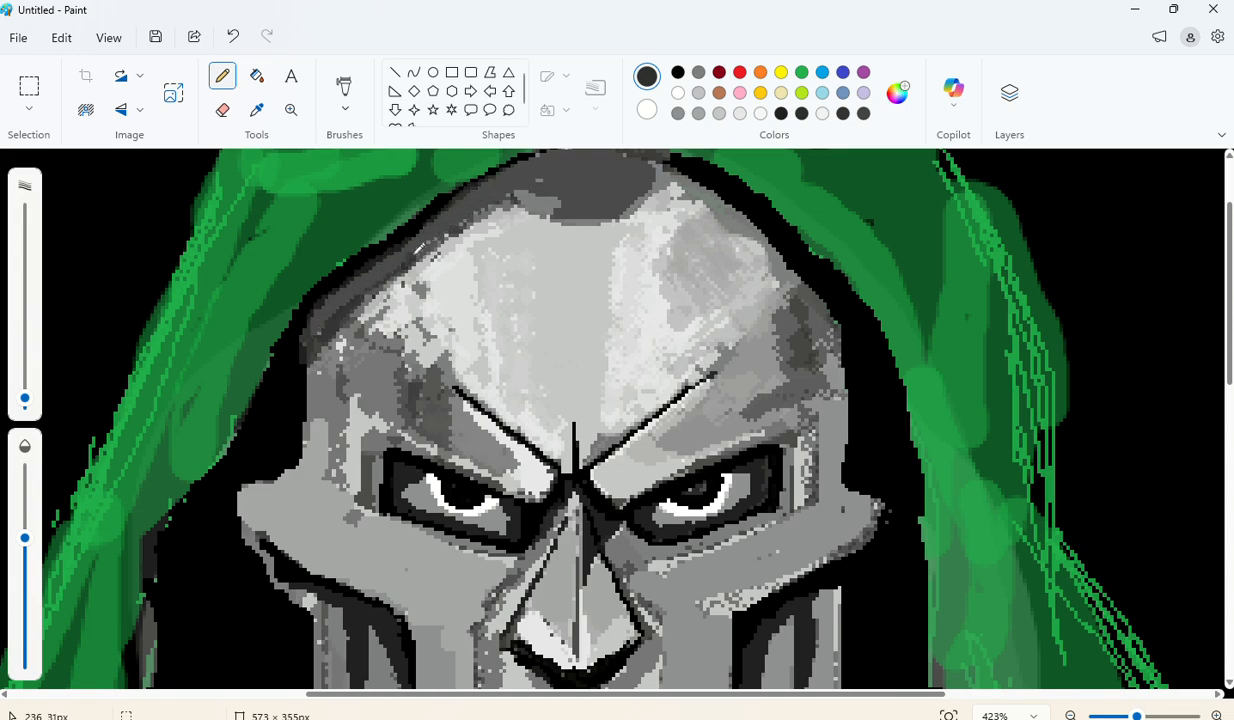
mouse_move(500, 192)
mouse_down()
mouse_move(605, 211)
mouse_move(636, 202)
mouse_move(664, 165)
mouse_move(725, 180)
mouse_up()
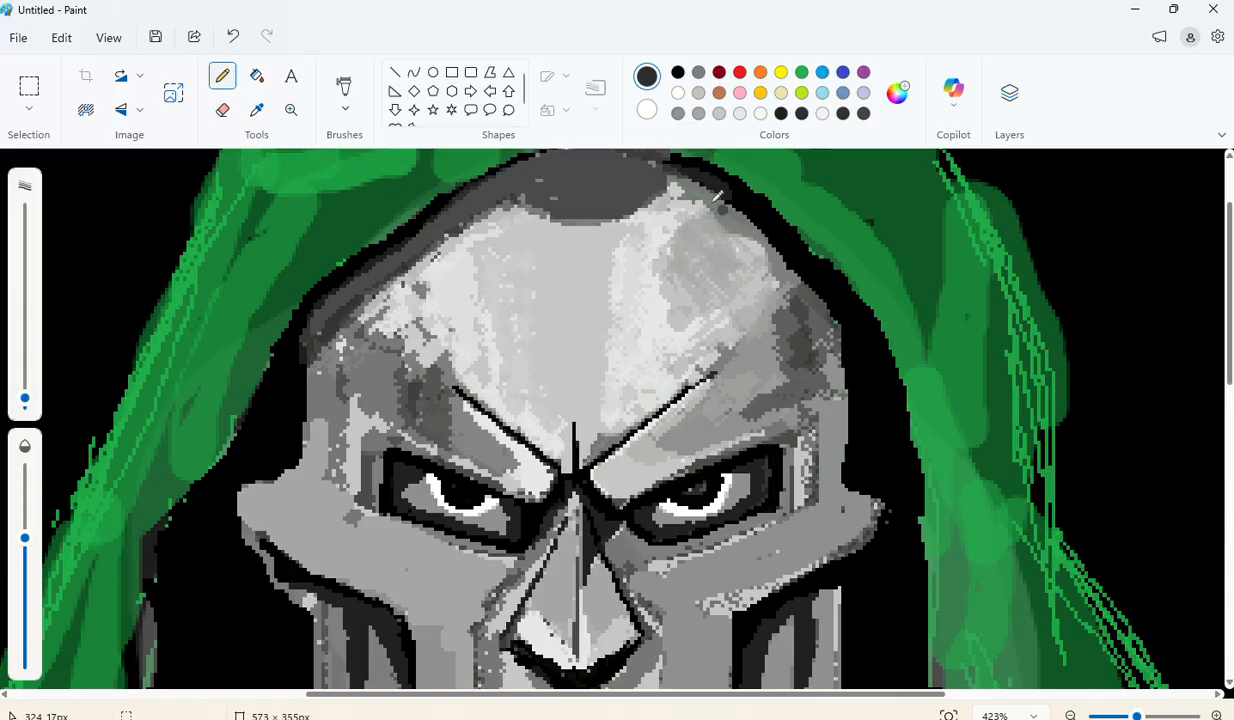
Step: Shade the mask's upper-right rim, right temple and outer brow with translucent dark gray strokes
mouse_move(660, 157)
mouse_down()
mouse_move(755, 219)
mouse_move(824, 310)
mouse_move(851, 392)
mouse_move(815, 460)
mouse_up()
mouse_move(677, 178)
mouse_down()
mouse_move(738, 222)
mouse_move(814, 366)
mouse_move(809, 320)
mouse_move(756, 230)
mouse_up()
mouse_move(827, 347)
mouse_down()
mouse_move(834, 385)
mouse_move(836, 327)
mouse_move(835, 370)
mouse_move(736, 416)
mouse_move(830, 375)
mouse_move(833, 387)
mouse_move(828, 336)
mouse_move(843, 386)
mouse_move(845, 492)
mouse_up()
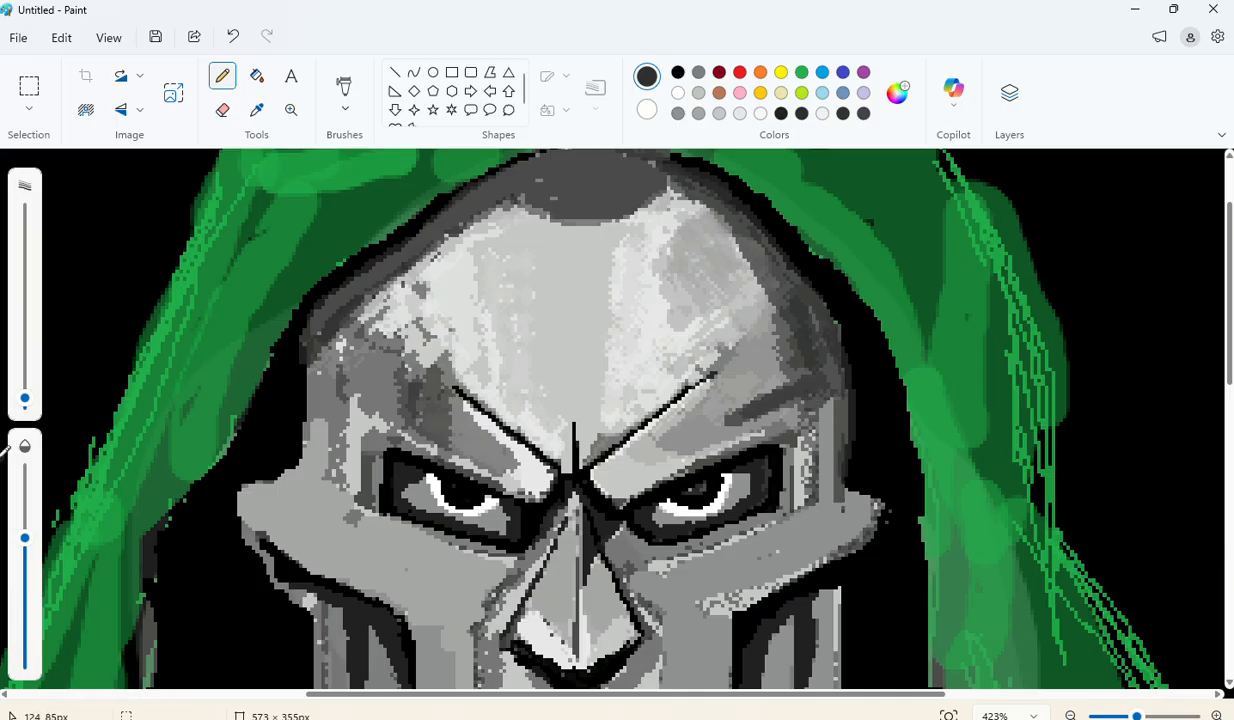
Step: Add translucent white highlights along the right cheekbone and in patches across the left cheek beneath the eye
scroll(118, 434, down, 3)
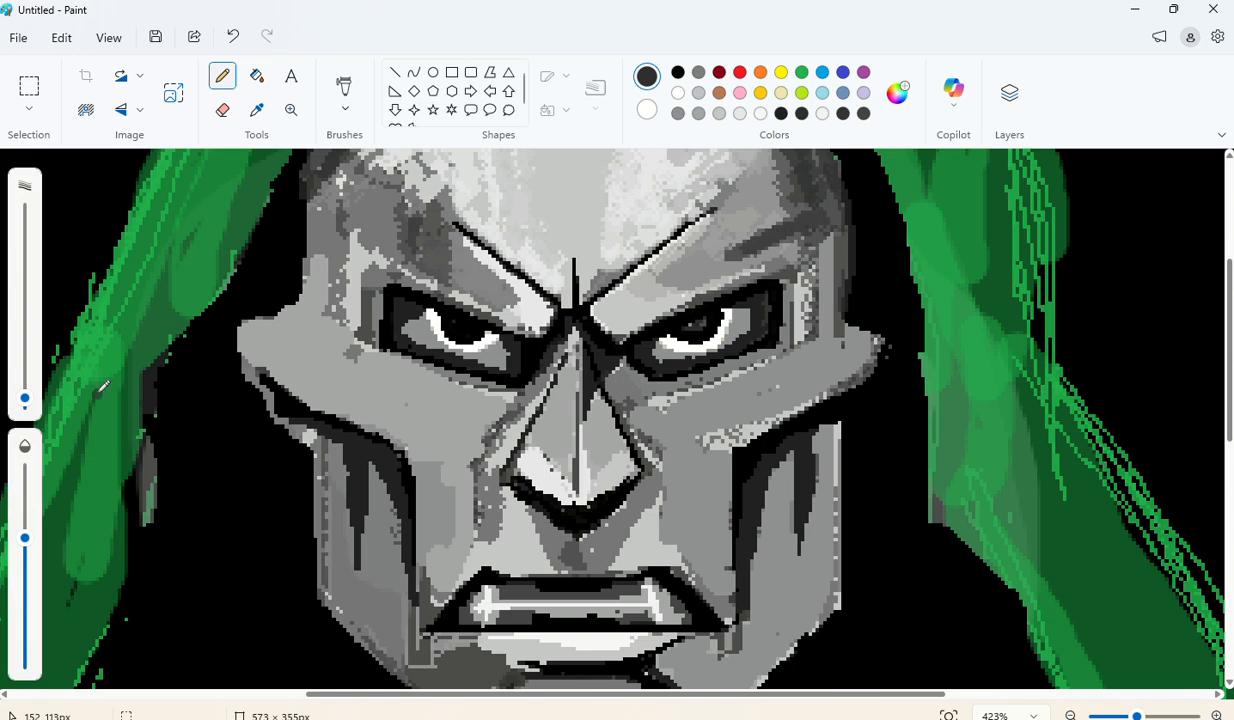
click(682, 95)
mouse_move(712, 421)
mouse_down()
mouse_move(810, 362)
mouse_move(770, 378)
mouse_move(766, 397)
mouse_move(672, 397)
mouse_move(684, 412)
mouse_move(668, 420)
mouse_move(718, 431)
mouse_move(737, 373)
mouse_up()
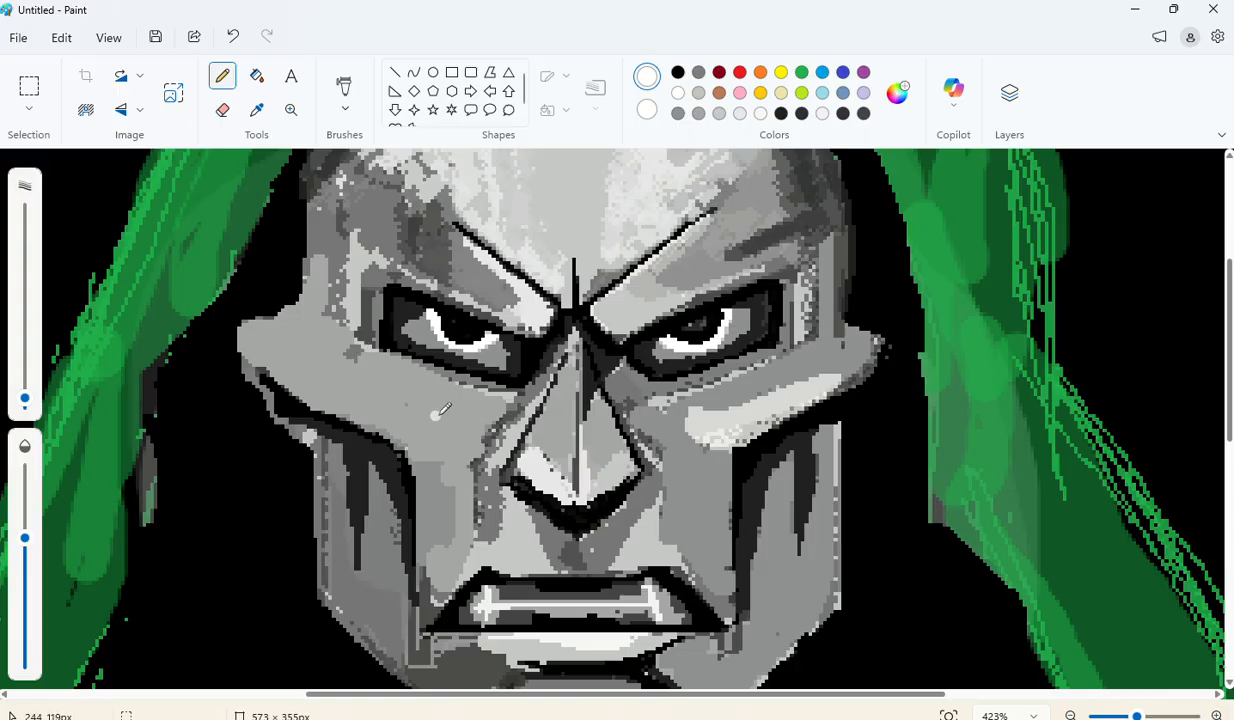
mouse_move(494, 398)
mouse_down()
mouse_move(447, 408)
mouse_move(457, 381)
mouse_move(441, 389)
mouse_move(420, 368)
mouse_move(457, 387)
mouse_up()
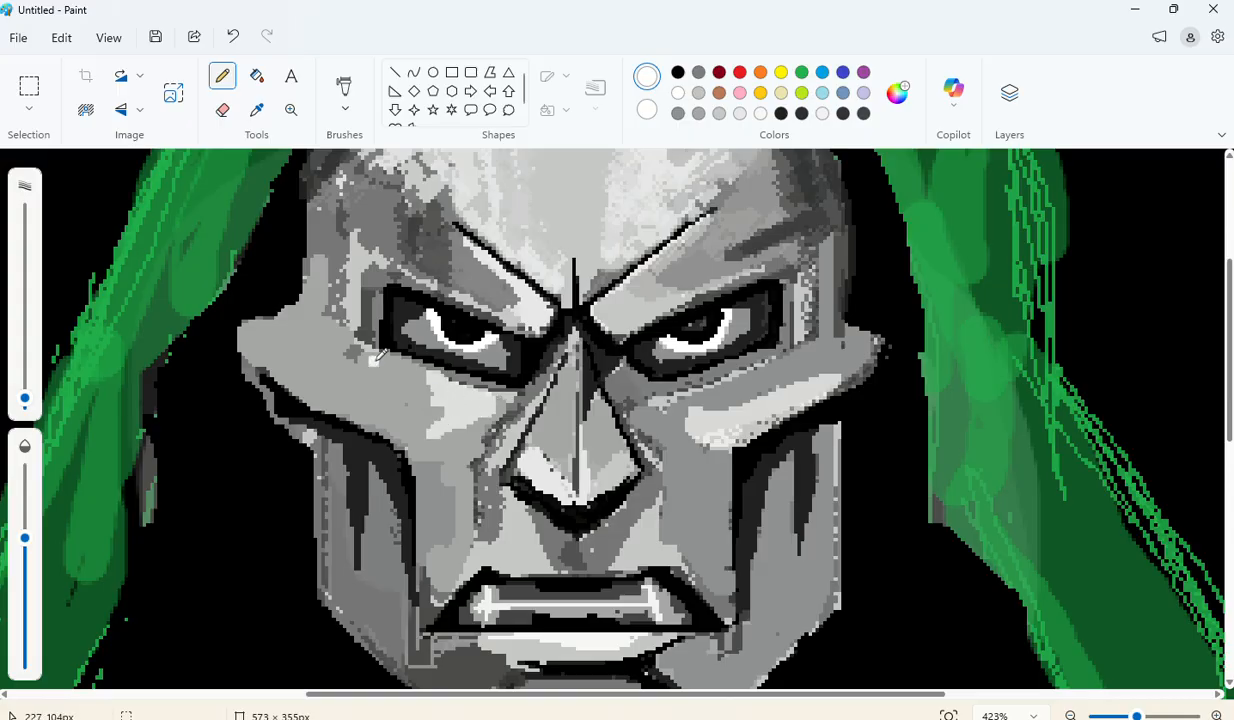
mouse_move(375, 361)
mouse_down()
mouse_move(343, 400)
mouse_move(363, 421)
mouse_move(364, 409)
mouse_move(383, 418)
mouse_move(334, 395)
mouse_move(411, 424)
mouse_up()
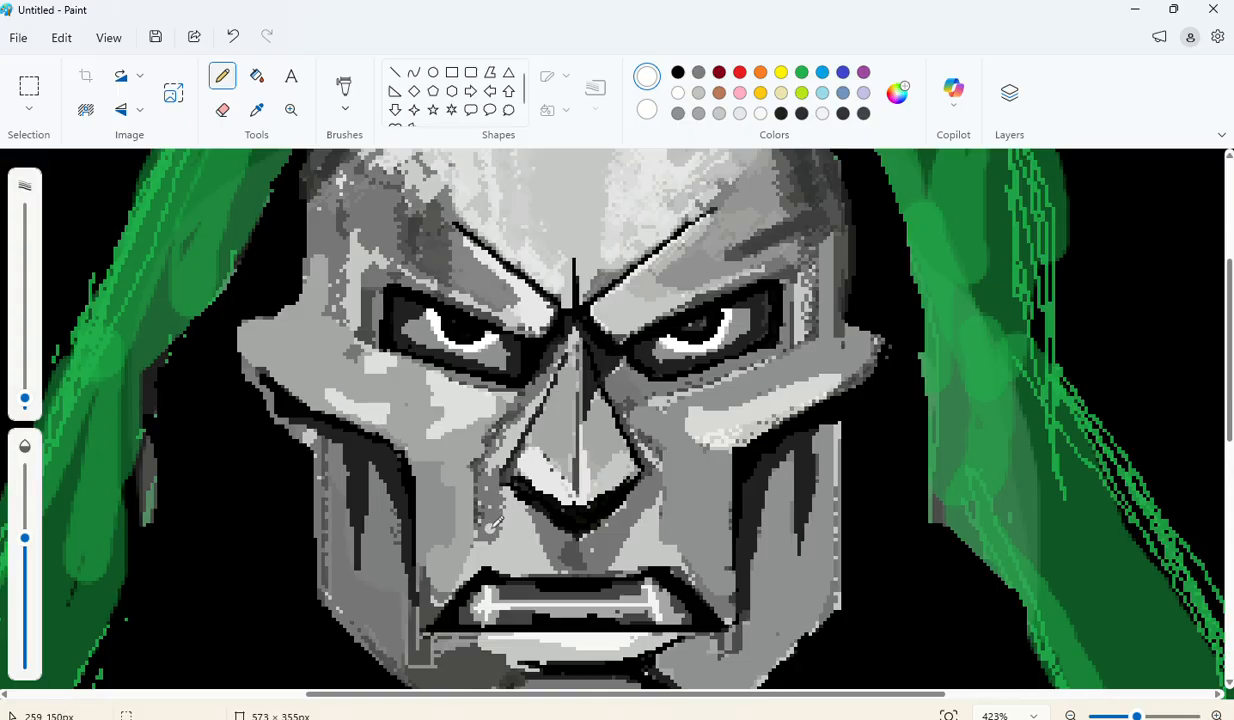
Step: Brighten the areas below both sides of the nose, above the mouth plate, with translucent white strokes
mouse_move(495, 522)
mouse_down()
mouse_move(480, 478)
mouse_move(530, 546)
mouse_up()
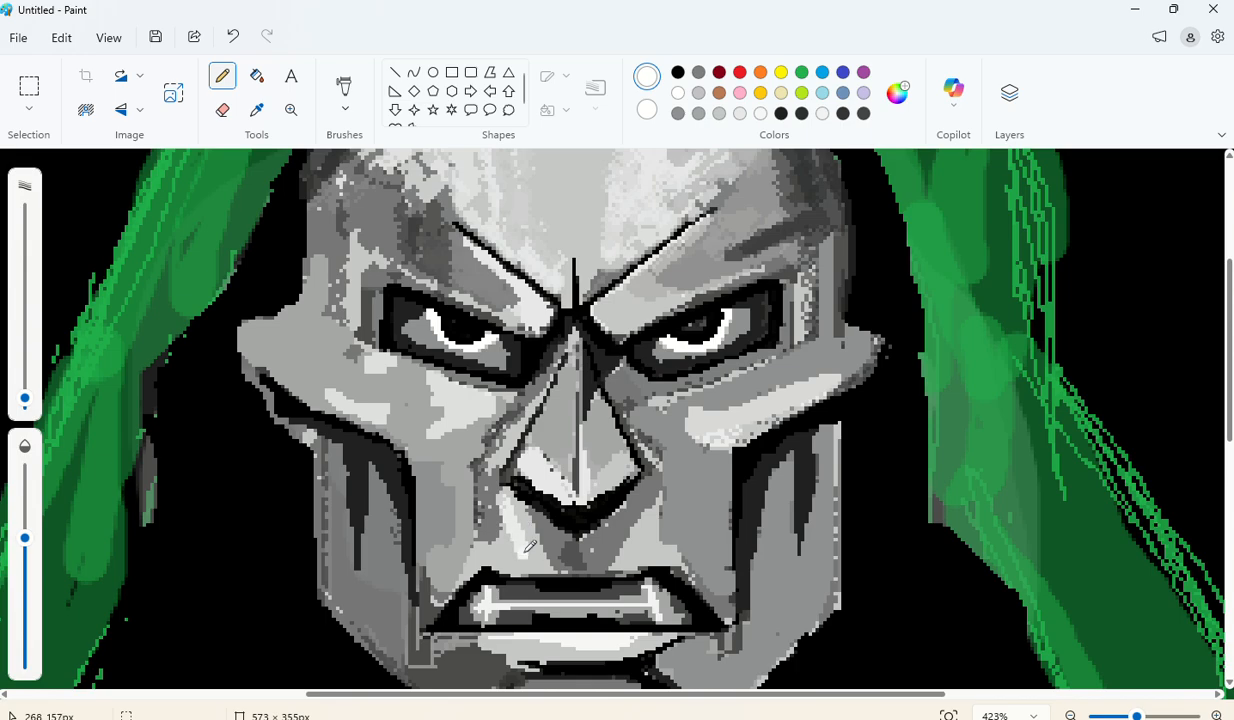
mouse_move(507, 497)
mouse_down()
mouse_move(495, 485)
mouse_move(520, 545)
mouse_up()
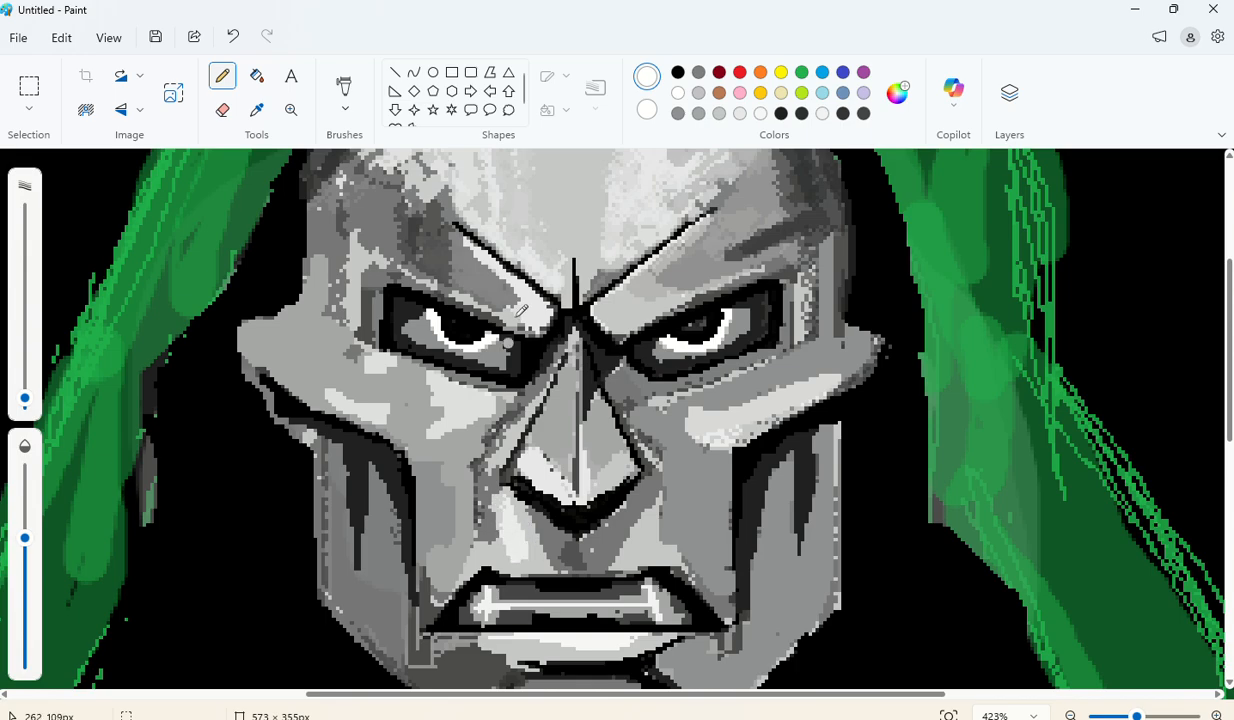
mouse_move(655, 545)
mouse_down()
mouse_move(642, 511)
mouse_move(606, 520)
mouse_move(655, 488)
mouse_up()
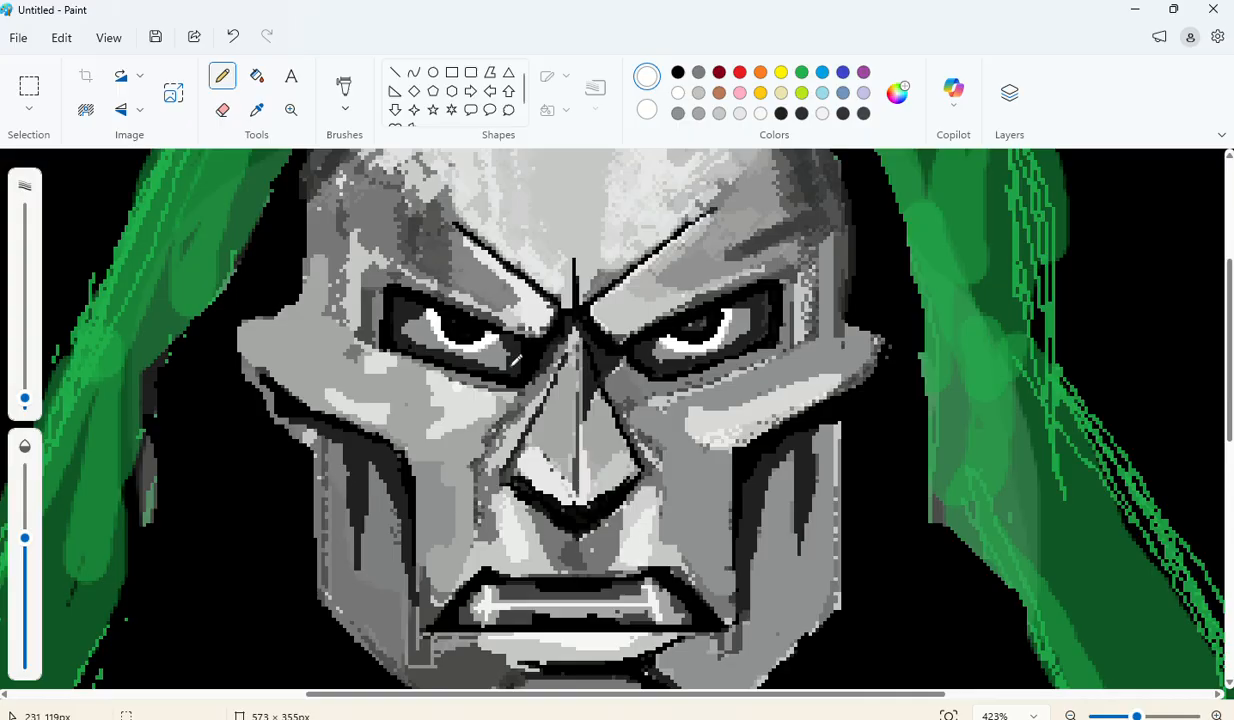
Step: Blend the highlights on both cheekbones with translucent medium gray strokes, reducing the opacity further after the first strokes beside the nose
click(699, 114)
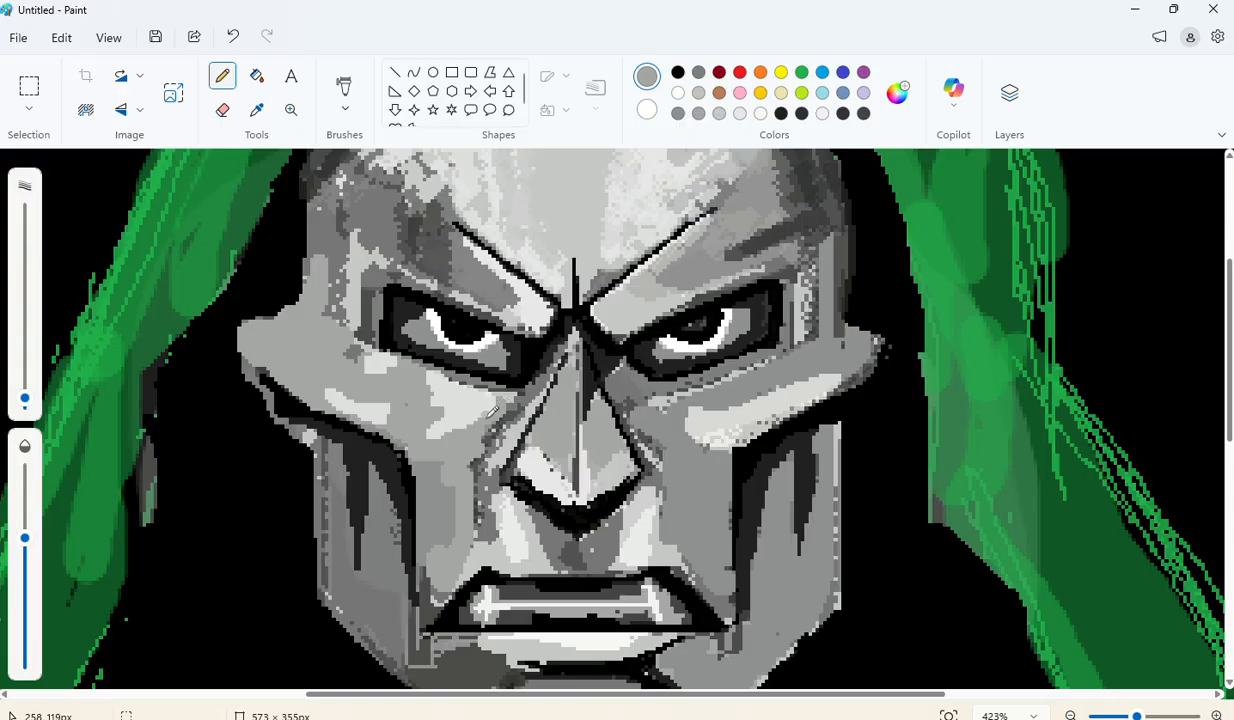
click(679, 115)
drag(483, 444, 504, 416)
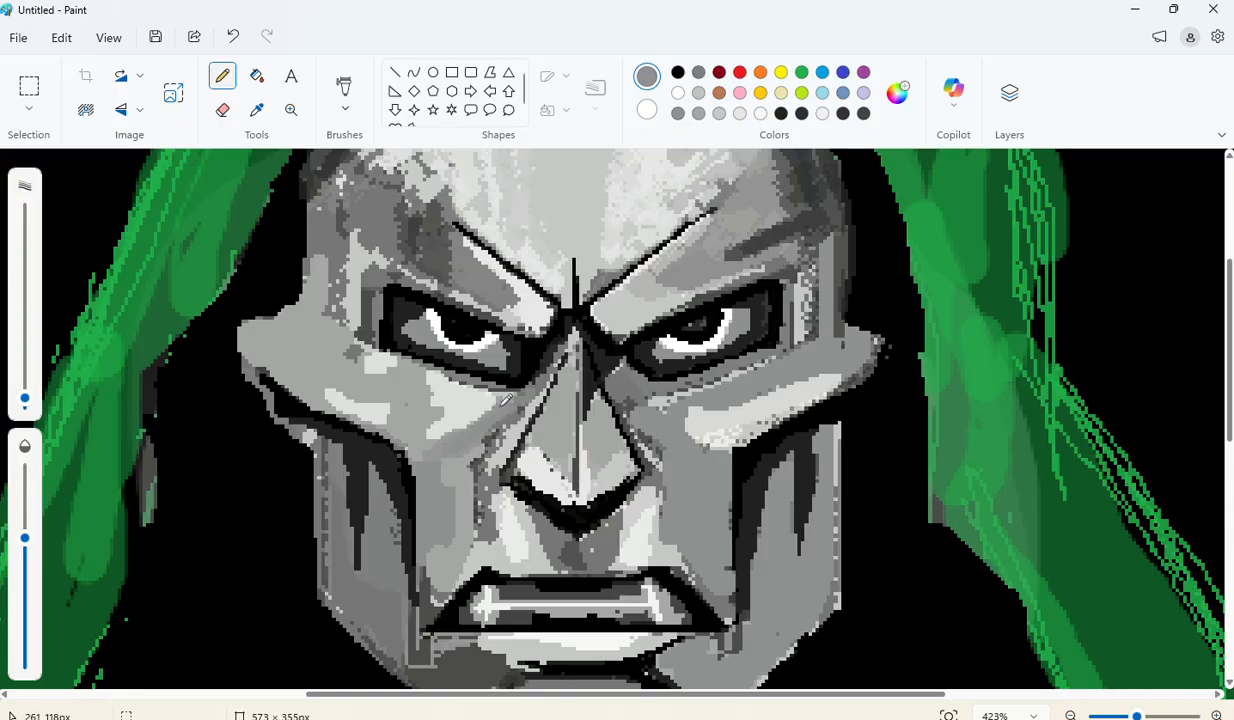
click(26, 562)
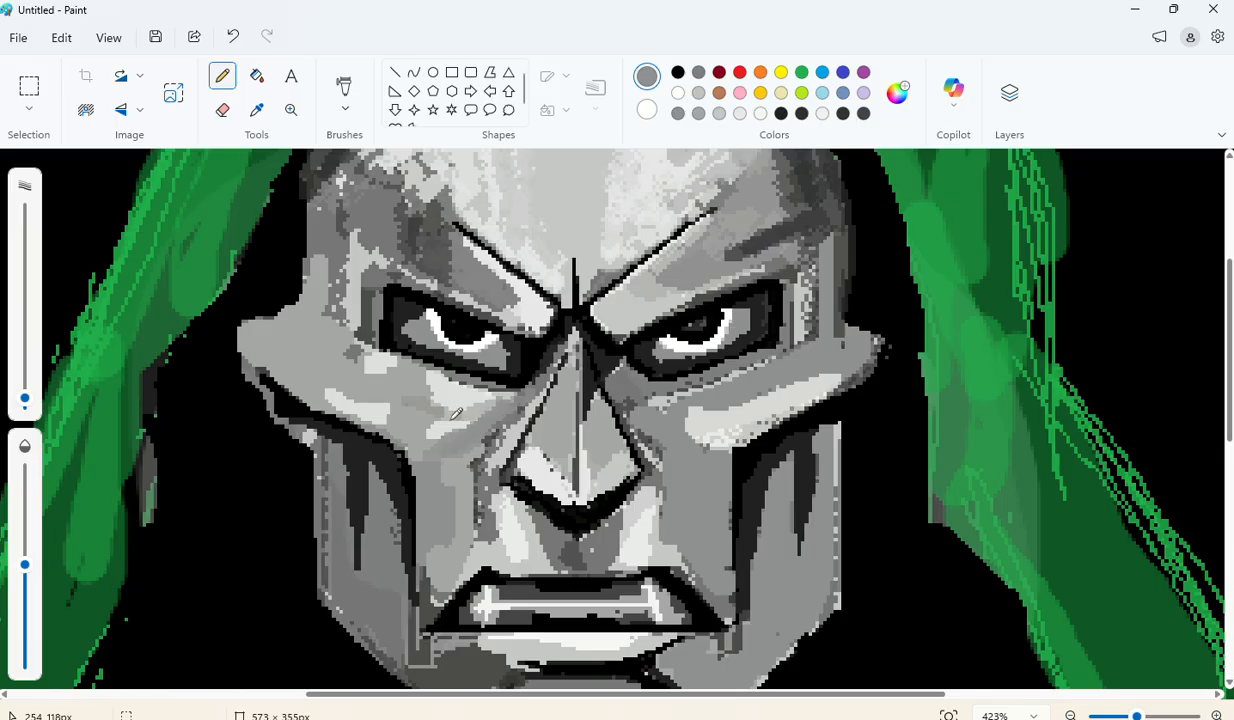
mouse_move(456, 412)
mouse_down()
mouse_move(486, 404)
mouse_move(338, 383)
mouse_up()
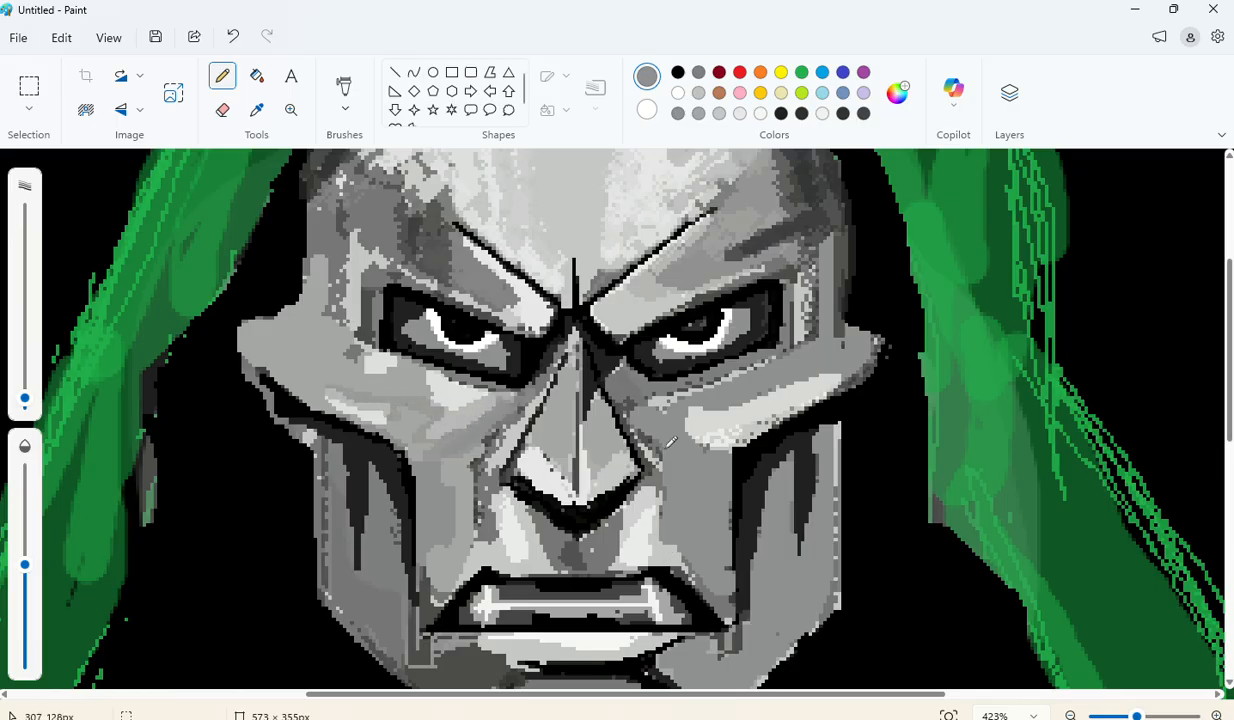
drag(697, 408, 778, 380)
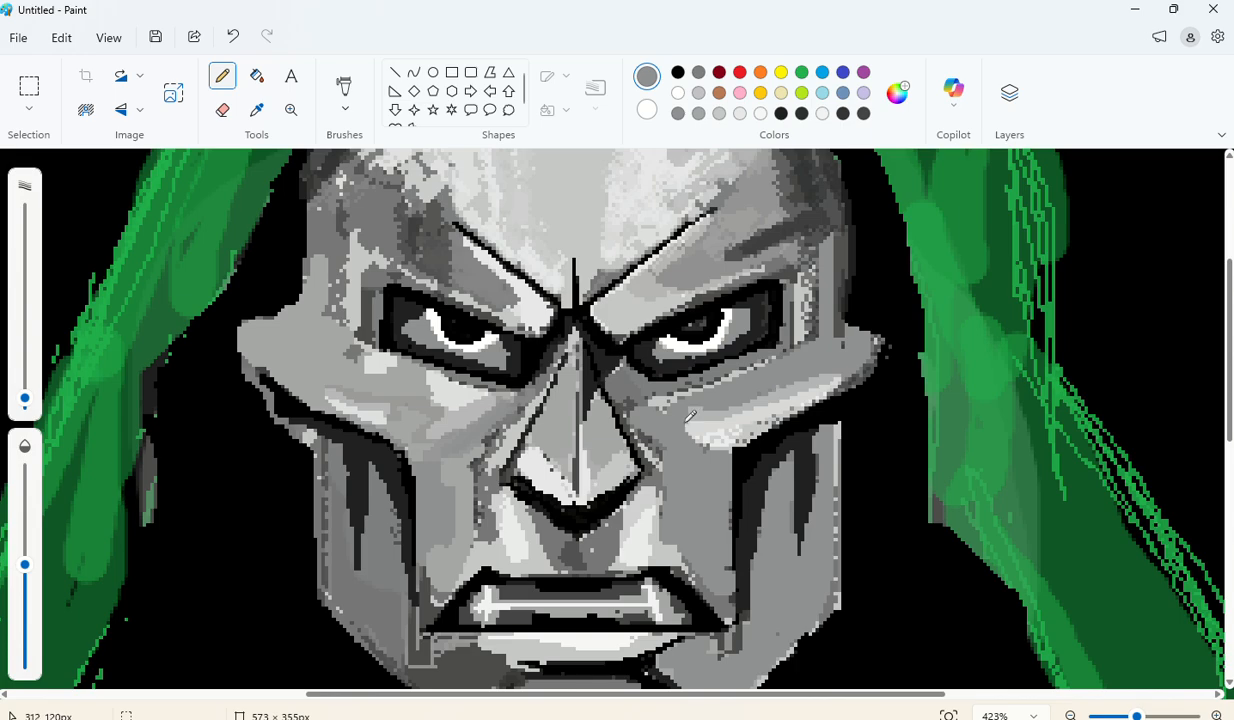
mouse_move(690, 416)
mouse_down()
mouse_move(802, 390)
mouse_move(833, 361)
mouse_up()
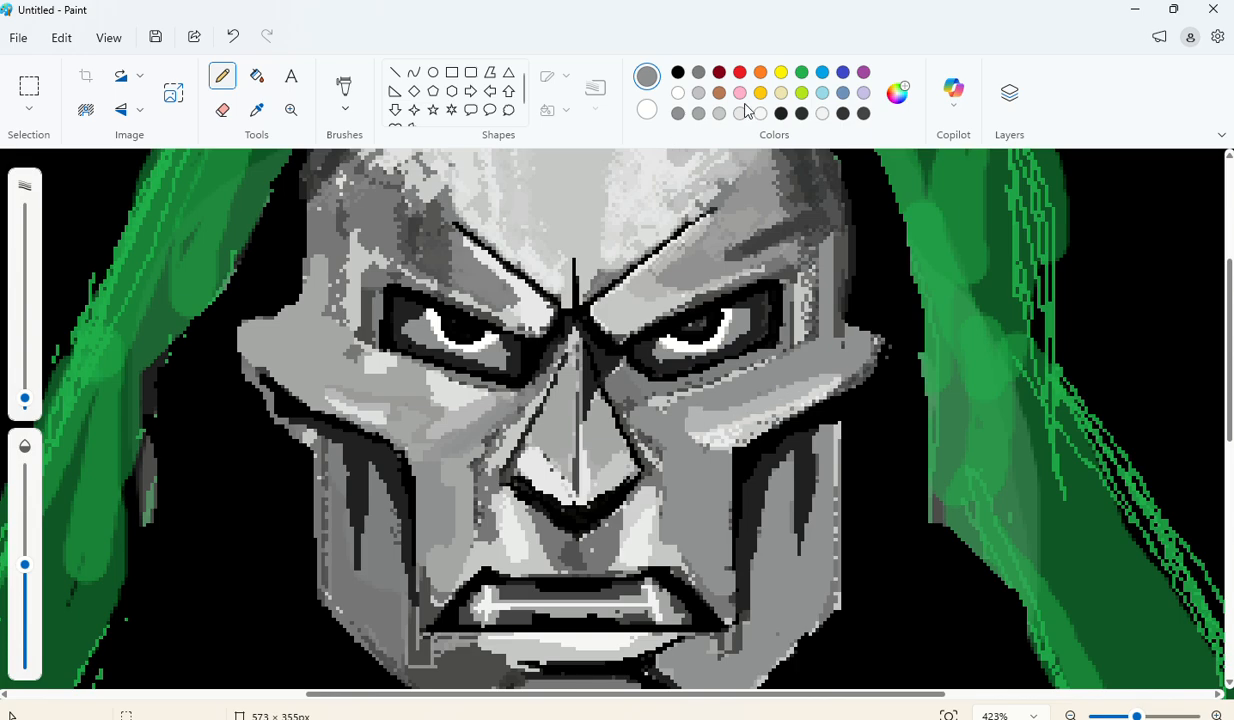
Step: Paint a white highlight along the right cheekbone's lower edge, raising the pencil's opacity to full after the first stroke
click(679, 93)
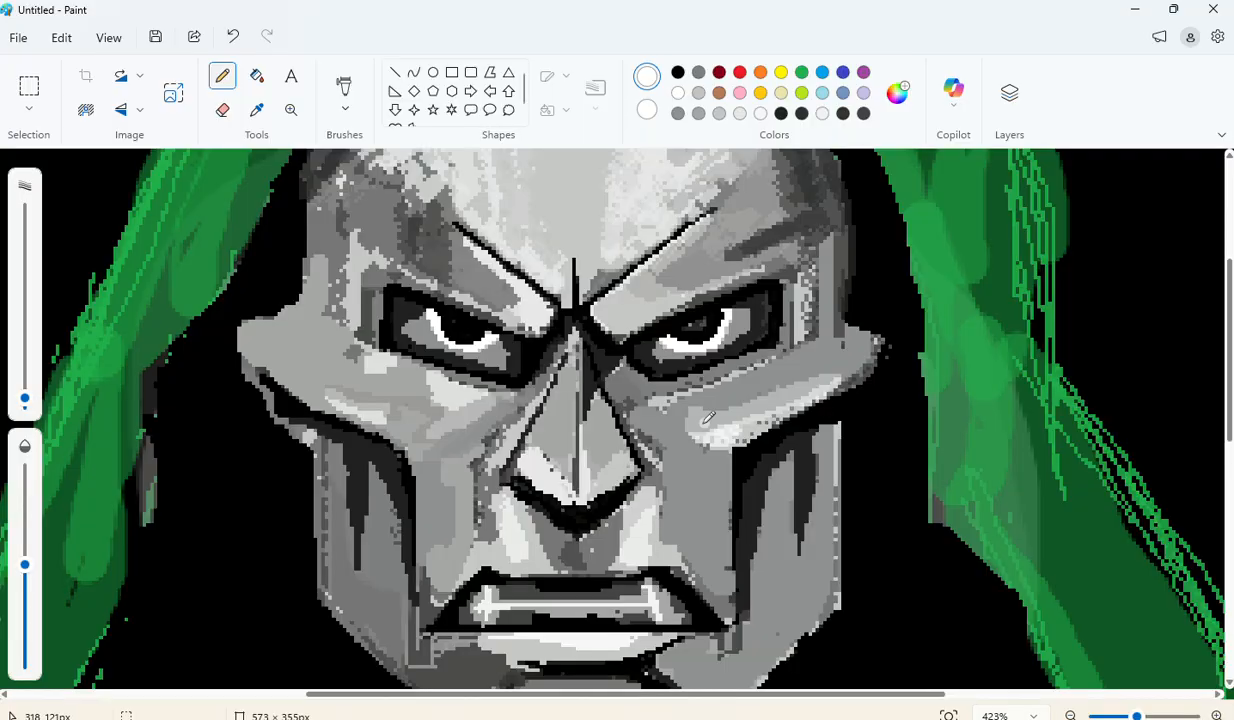
drag(707, 416, 725, 425)
drag(23, 567, 25, 470)
drag(745, 420, 795, 418)
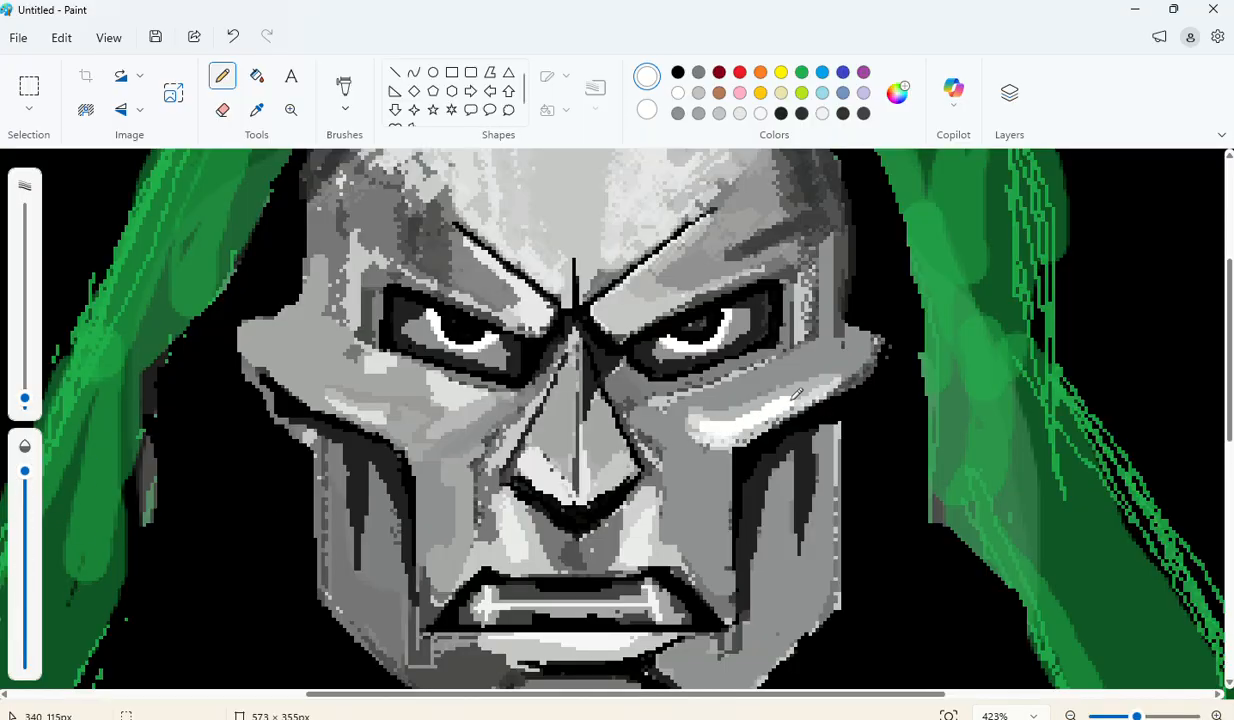
Step: Lower the pencil's opacity and paint translucent white vertical streaks on the forehead, just right of its center band
drag(25, 470, 24, 550)
scroll(595, 237, up, 2)
scroll(595, 237, up, 2)
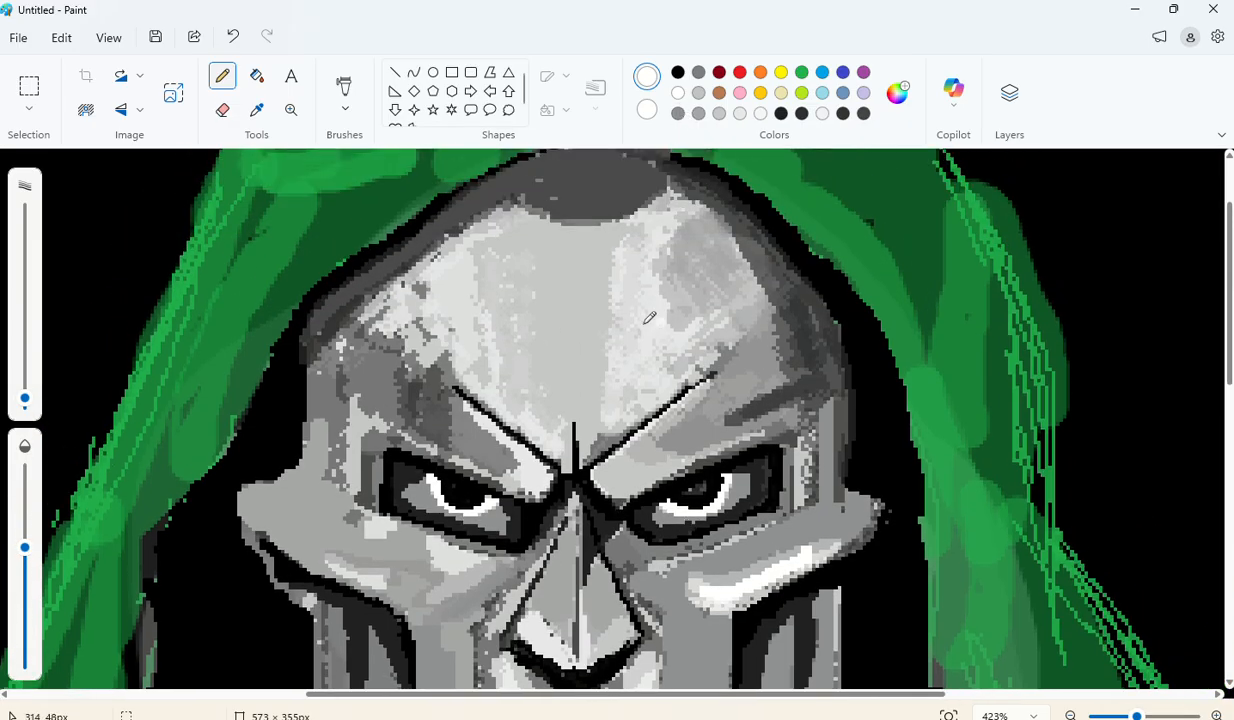
drag(631, 233, 628, 362)
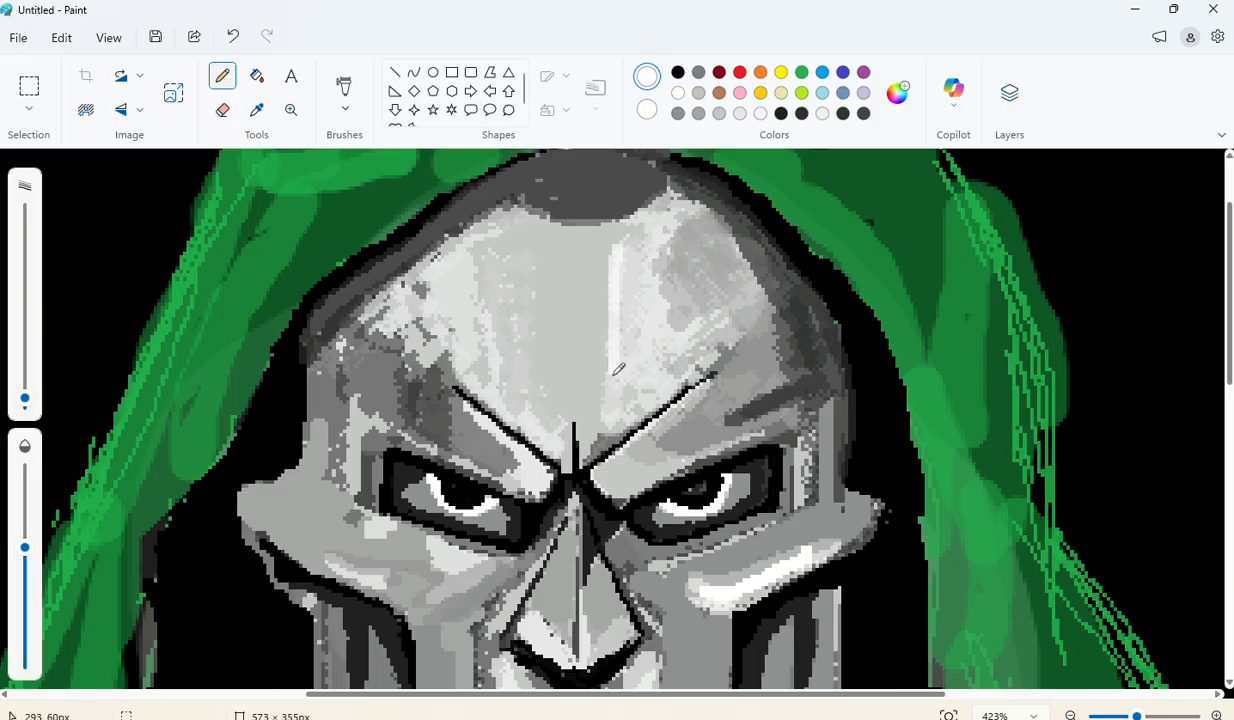
drag(628, 226, 634, 367)
drag(614, 226, 602, 346)
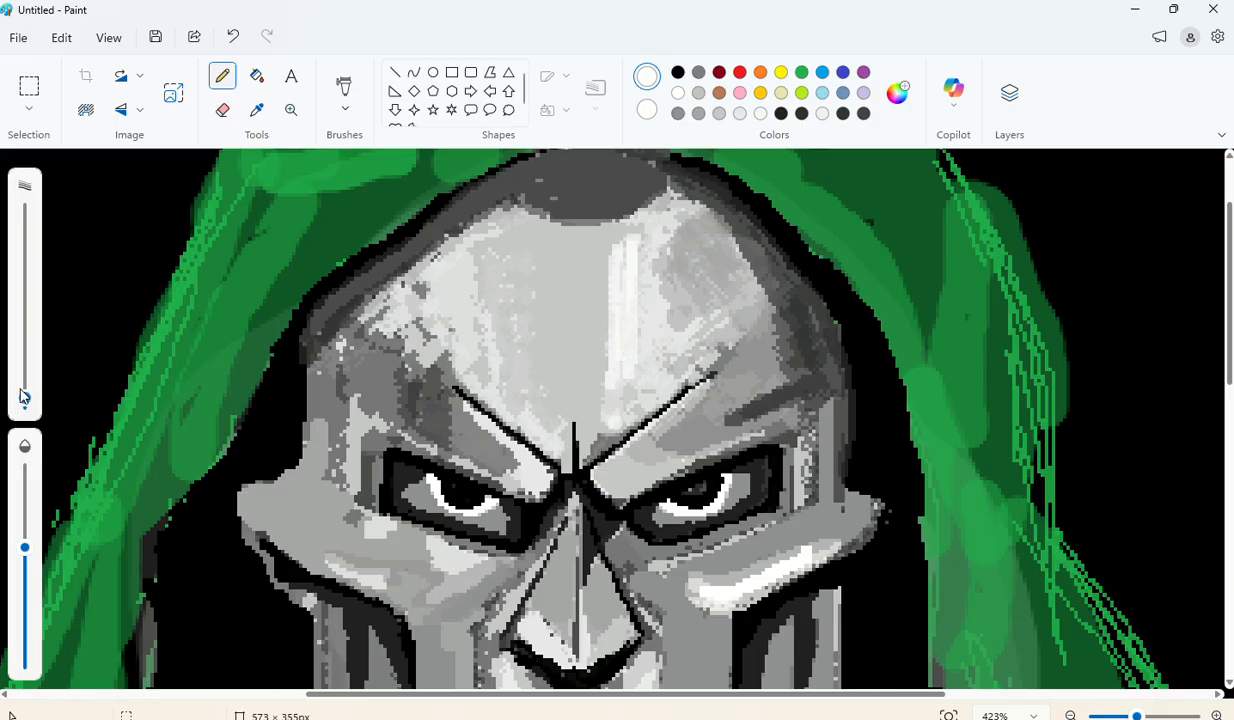
Step: Enlarge the pencil to 8 px and brighten both sides of the forehead and both brow plates with translucent white
mouse_move(22, 398)
mouse_down()
mouse_move(25, 356)
mouse_move(27, 388)
mouse_up()
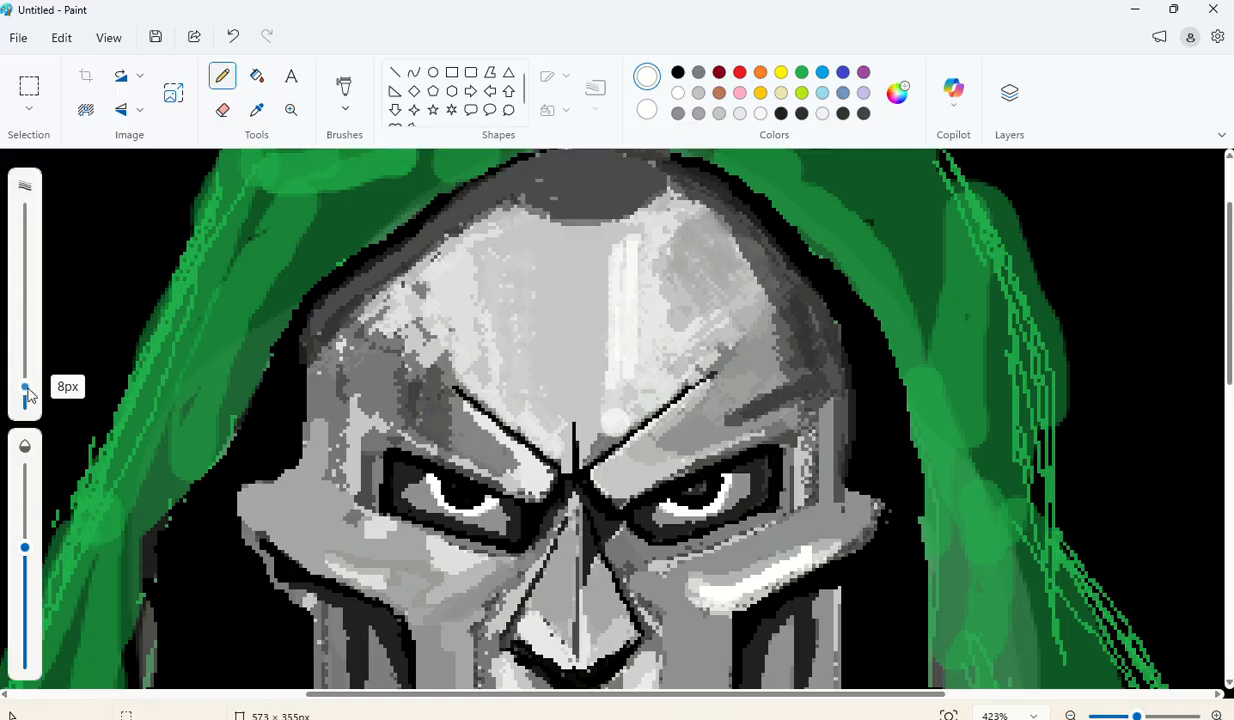
mouse_move(624, 249)
mouse_down()
mouse_move(654, 340)
mouse_move(633, 303)
mouse_up()
drag(609, 258, 622, 374)
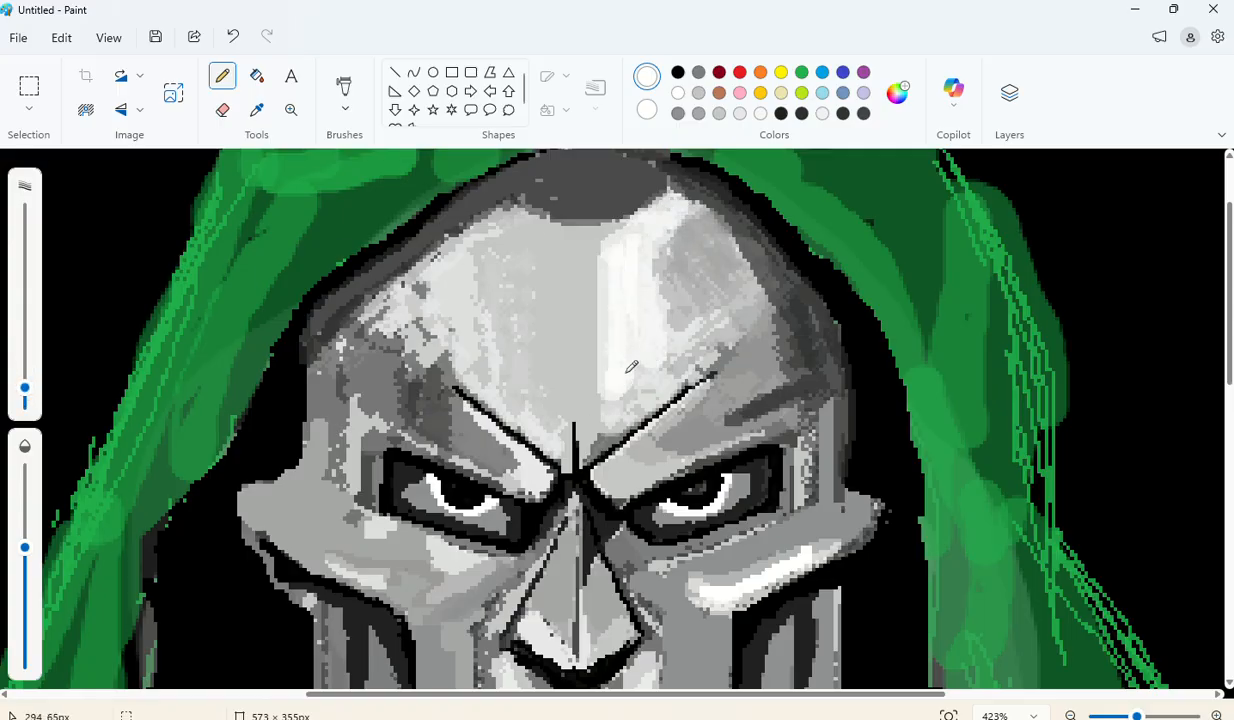
mouse_move(480, 287)
mouse_down()
mouse_move(416, 300)
mouse_move(464, 260)
mouse_move(478, 354)
mouse_move(496, 378)
mouse_move(420, 305)
mouse_move(442, 271)
mouse_move(412, 313)
mouse_move(487, 341)
mouse_move(525, 390)
mouse_move(484, 333)
mouse_move(467, 267)
mouse_move(513, 219)
mouse_move(387, 323)
mouse_move(435, 295)
mouse_move(392, 337)
mouse_move(401, 318)
mouse_move(426, 338)
mouse_move(422, 292)
mouse_move(477, 295)
mouse_move(471, 323)
mouse_move(521, 393)
mouse_up()
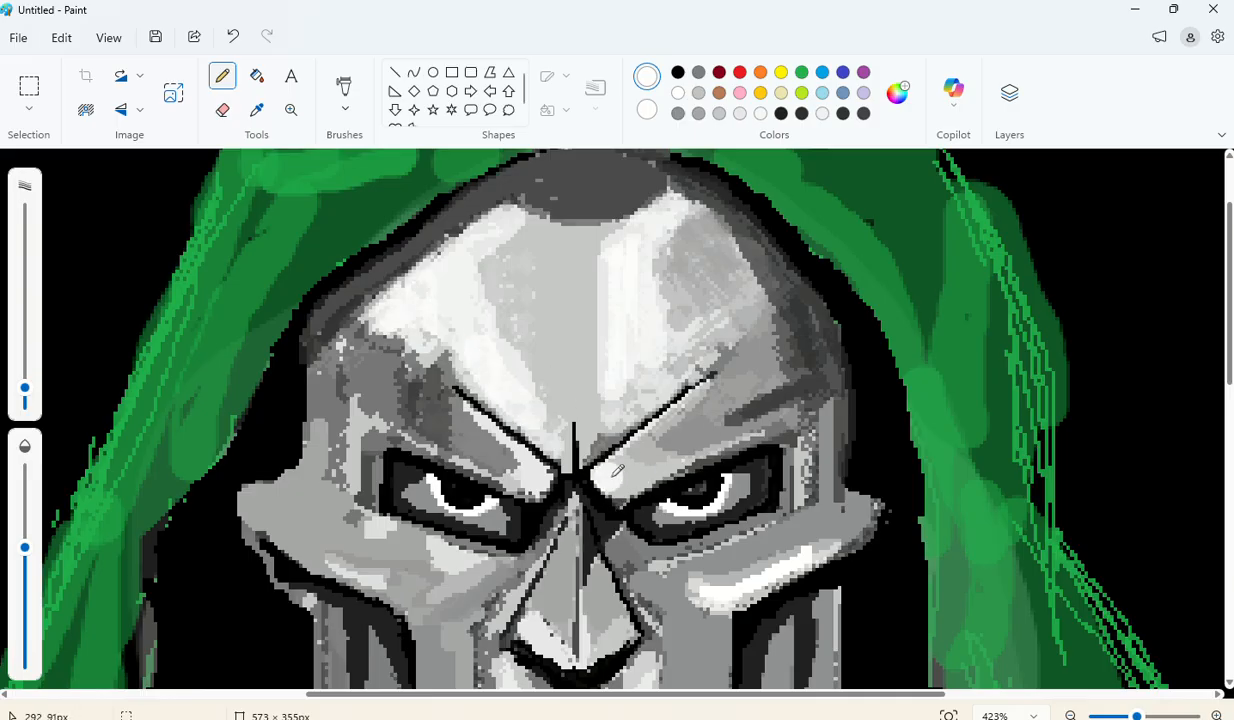
mouse_move(590, 462)
mouse_down()
mouse_move(725, 365)
mouse_move(637, 450)
mouse_move(715, 365)
mouse_move(595, 467)
mouse_move(735, 395)
mouse_move(649, 422)
mouse_up()
mouse_move(505, 458)
mouse_down()
mouse_move(399, 366)
mouse_move(512, 440)
mouse_move(445, 425)
mouse_move(350, 358)
mouse_move(482, 442)
mouse_move(400, 369)
mouse_move(435, 417)
mouse_move(375, 360)
mouse_move(394, 388)
mouse_move(463, 418)
mouse_move(500, 455)
mouse_move(378, 400)
mouse_move(340, 358)
mouse_up()
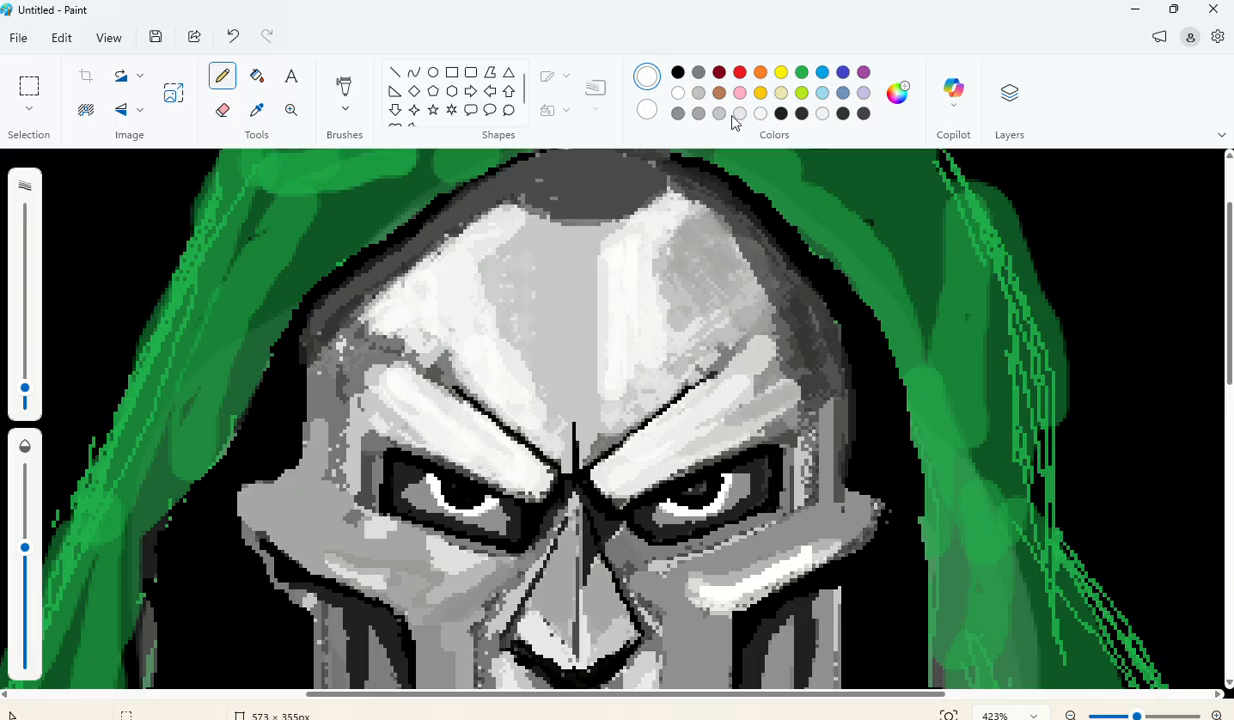
Step: Blend the outer parts of both brow plates and the temples beside the eyes with translucent light gray strokes
click(701, 114)
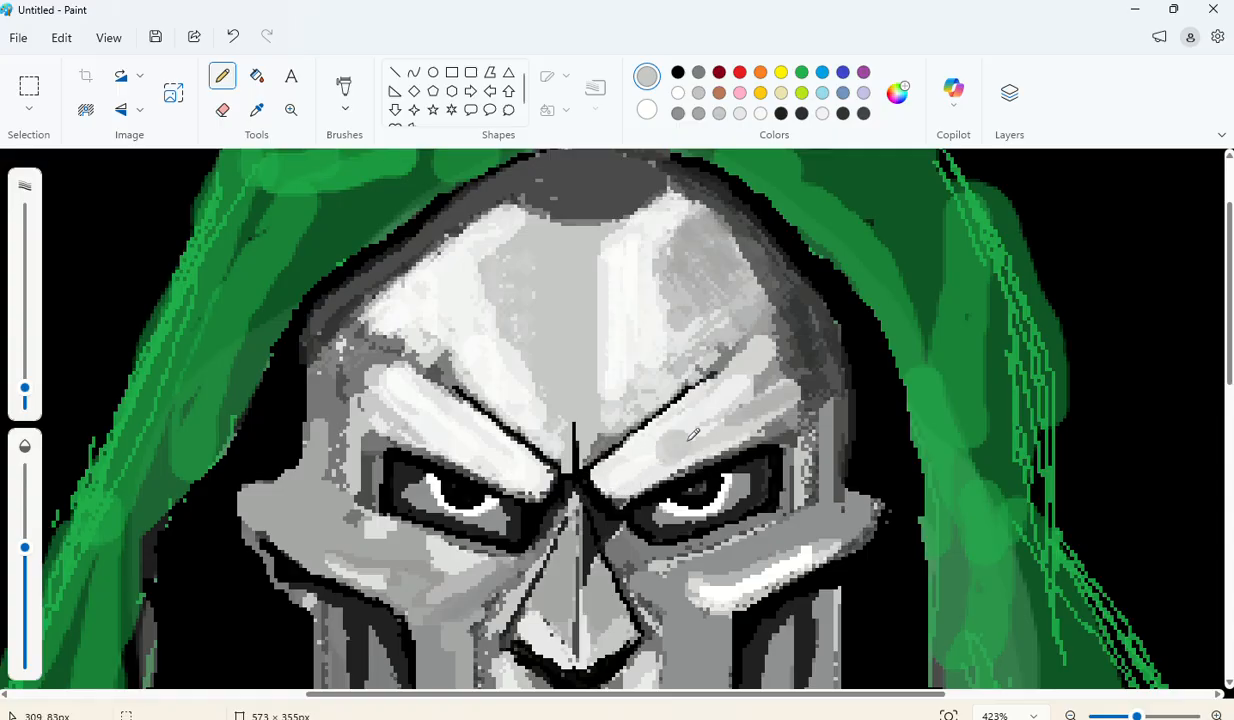
mouse_move(688, 440)
mouse_down()
mouse_move(833, 365)
mouse_move(659, 453)
mouse_move(802, 350)
mouse_up()
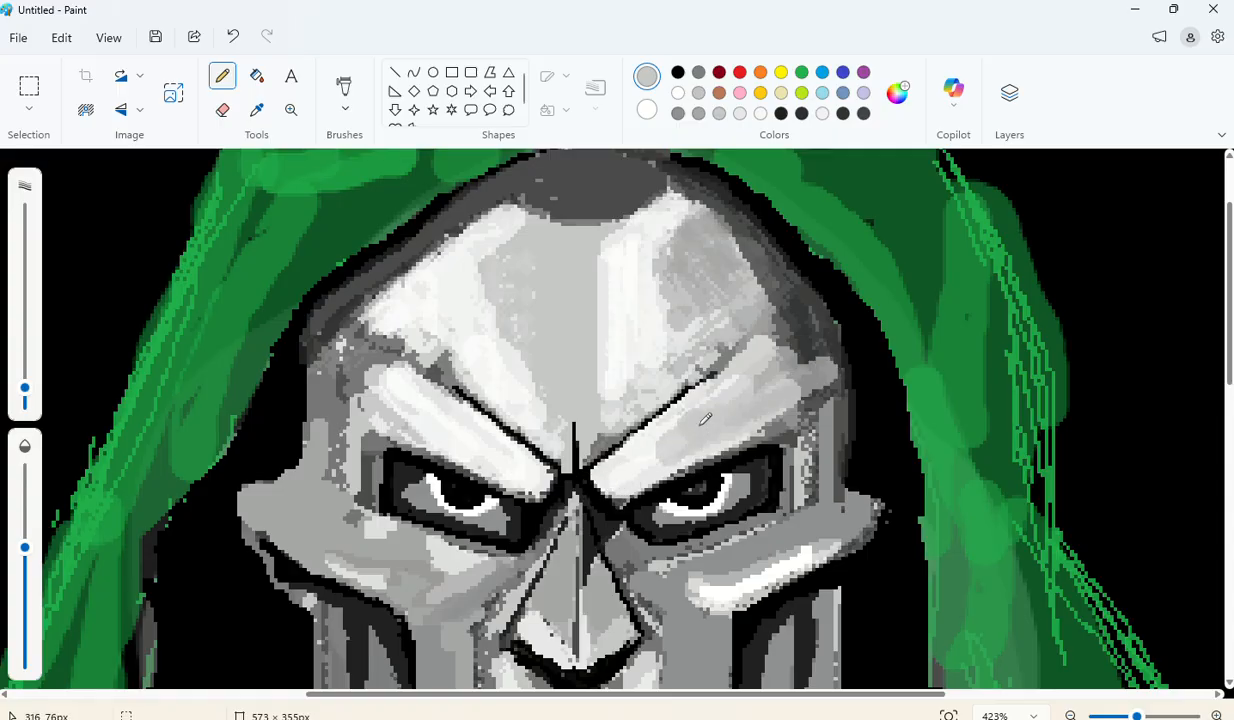
drag(672, 438, 744, 373)
mouse_move(684, 449)
mouse_down()
mouse_move(798, 403)
mouse_move(750, 358)
mouse_move(800, 358)
mouse_up()
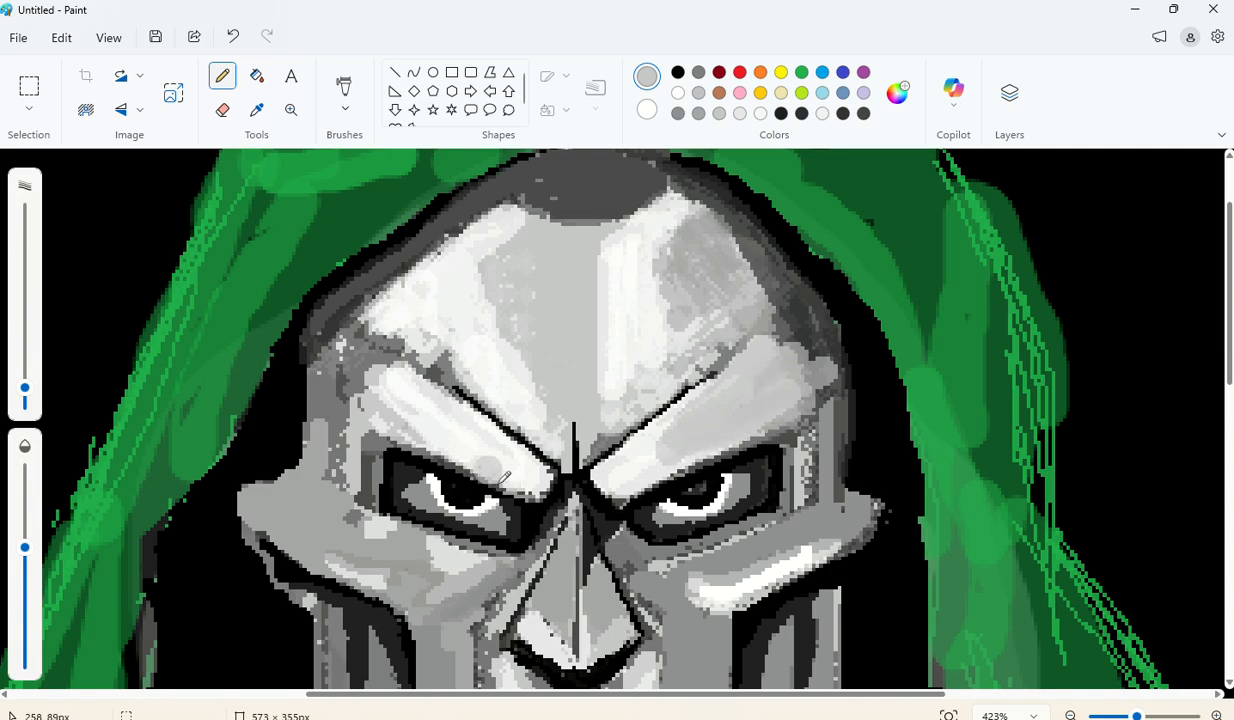
mouse_move(446, 464)
mouse_down()
mouse_move(506, 466)
mouse_move(356, 380)
mouse_up()
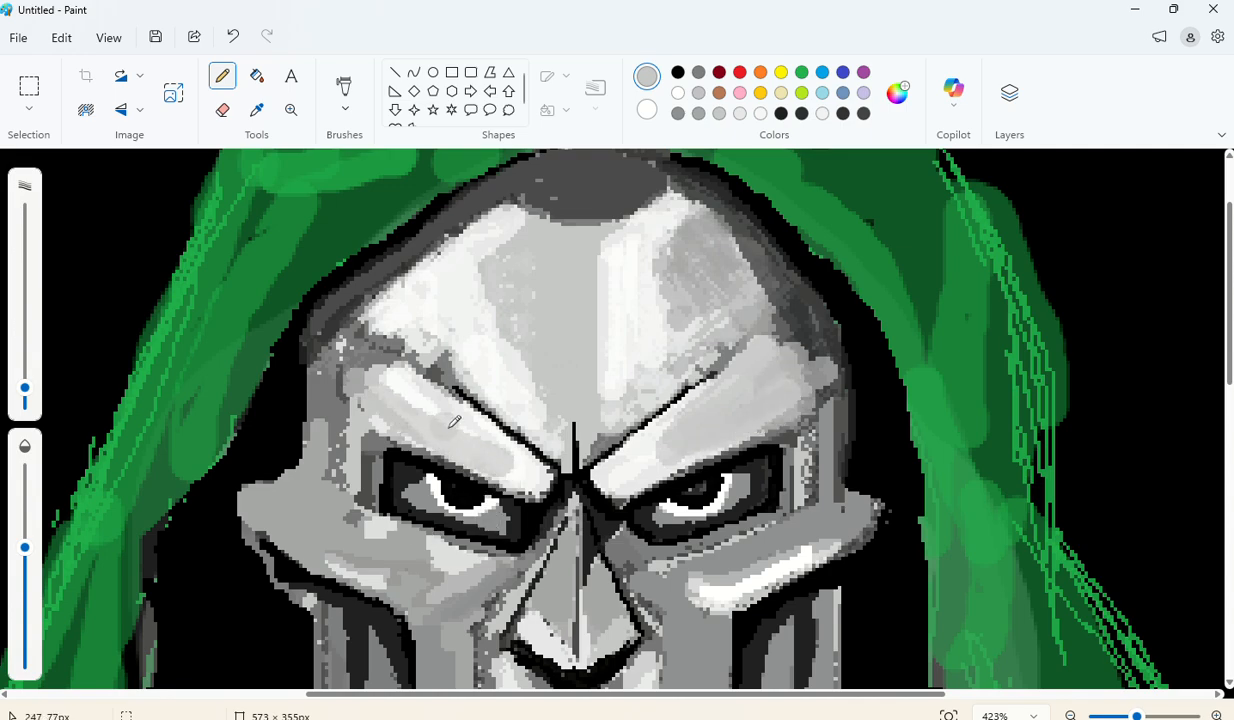
mouse_move(455, 422)
mouse_down()
mouse_move(462, 432)
mouse_move(335, 352)
mouse_move(457, 416)
mouse_move(312, 356)
mouse_move(362, 390)
mouse_move(328, 347)
mouse_move(307, 352)
mouse_move(305, 425)
mouse_move(340, 332)
mouse_move(326, 385)
mouse_move(318, 338)
mouse_move(317, 490)
mouse_move(318, 478)
mouse_move(338, 495)
mouse_move(323, 487)
mouse_move(287, 506)
mouse_up()
drag(844, 491, 829, 400)
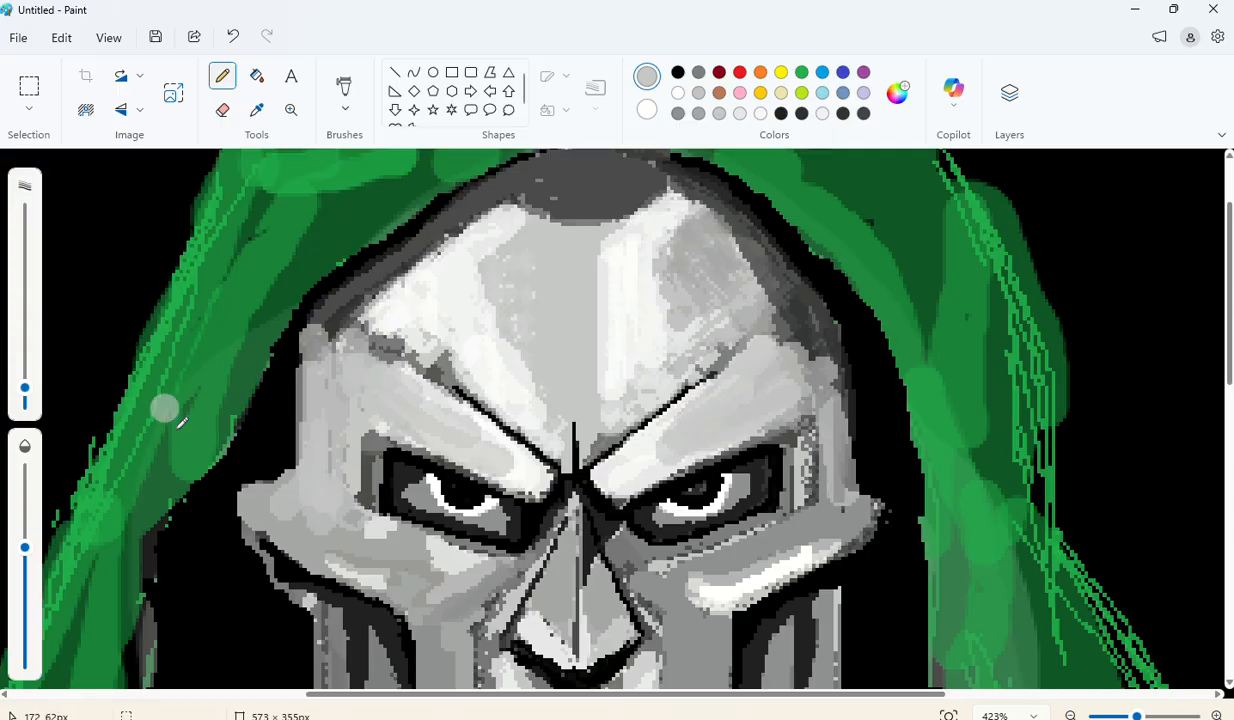
Step: Reduce the pencil's opacity, soften both sides of the forehead in light gray, and shade its center band in a darker gray
drag(25, 547, 25, 593)
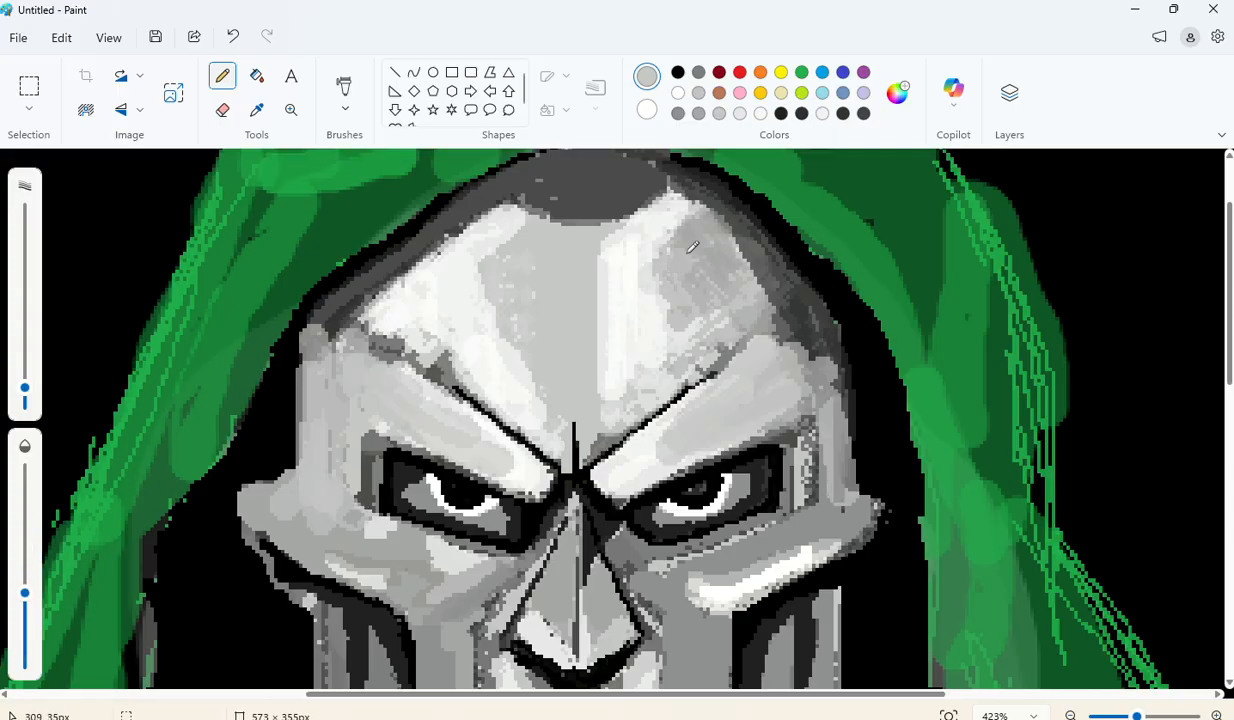
mouse_move(668, 228)
mouse_down()
mouse_move(630, 270)
mouse_move(664, 192)
mouse_move(615, 280)
mouse_move(755, 283)
mouse_up()
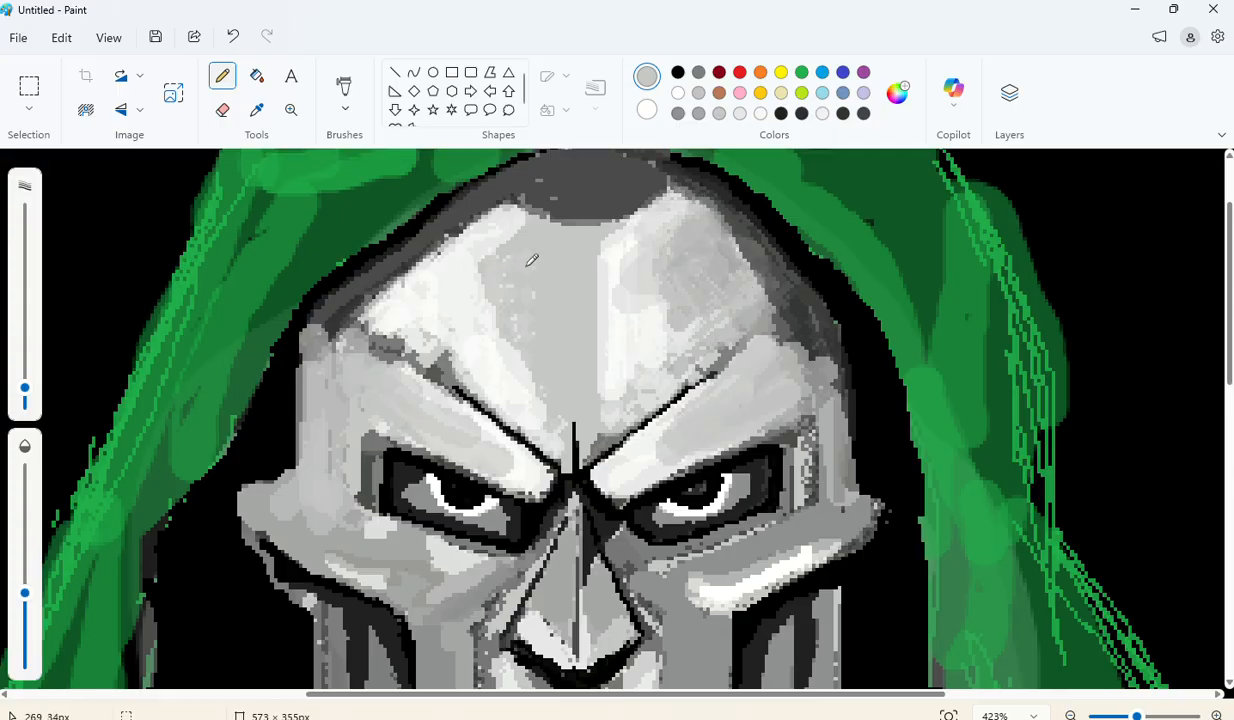
mouse_move(504, 285)
mouse_down()
mouse_move(450, 245)
mouse_move(400, 270)
mouse_move(405, 288)
mouse_move(450, 308)
mouse_move(444, 294)
mouse_move(463, 328)
mouse_move(466, 298)
mouse_move(413, 310)
mouse_move(485, 220)
mouse_move(505, 310)
mouse_move(497, 386)
mouse_up()
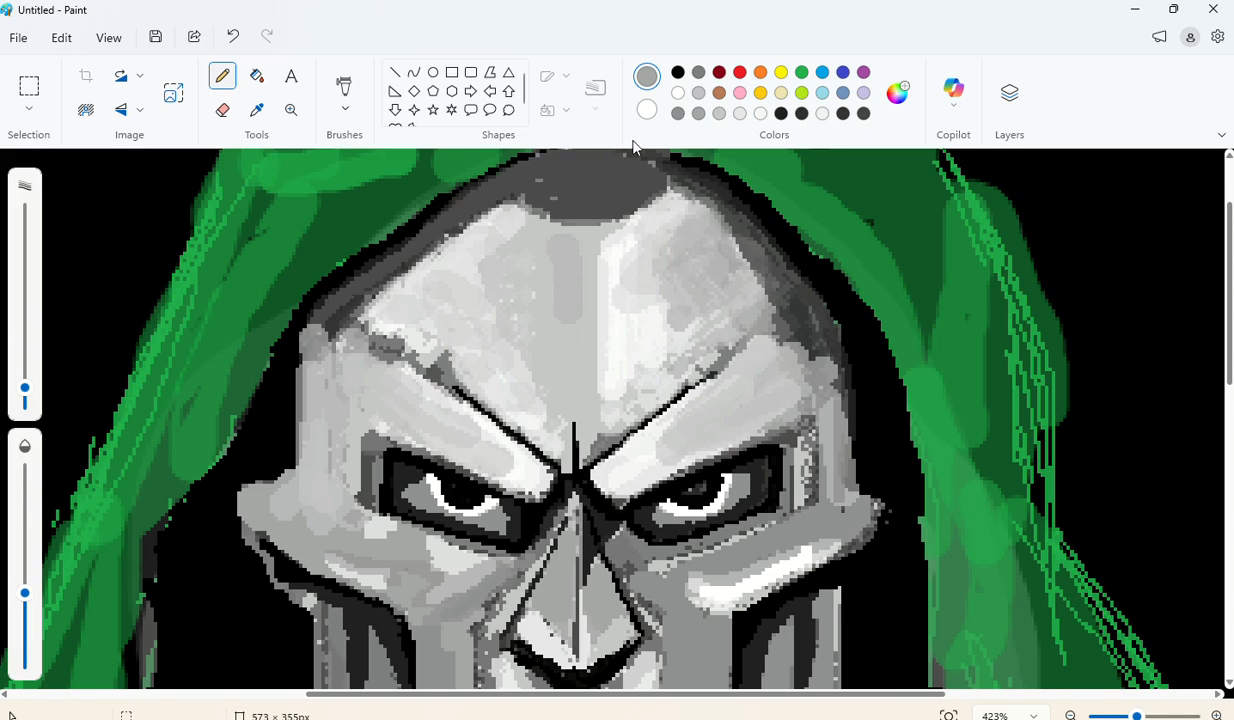
drag(594, 254, 580, 332)
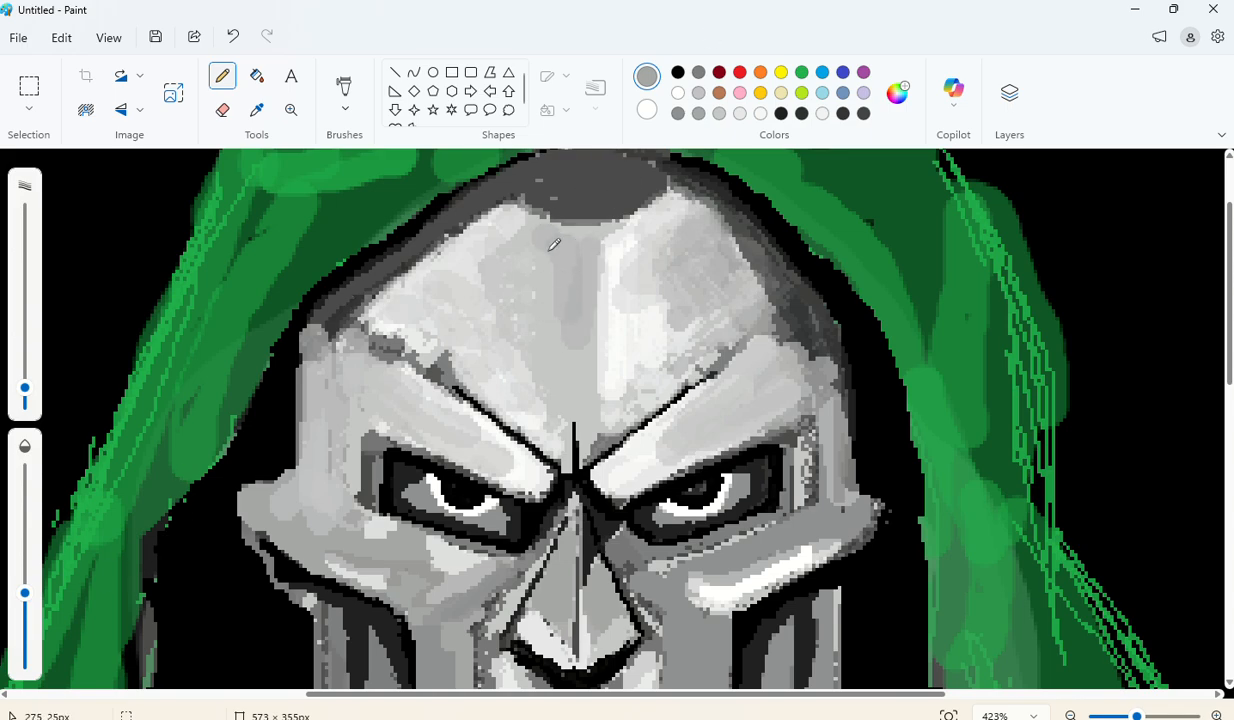
mouse_move(553, 244)
mouse_down()
mouse_move(558, 395)
mouse_move(569, 284)
mouse_move(563, 388)
mouse_move(583, 267)
mouse_move(587, 381)
mouse_move(595, 251)
mouse_move(571, 291)
mouse_up()
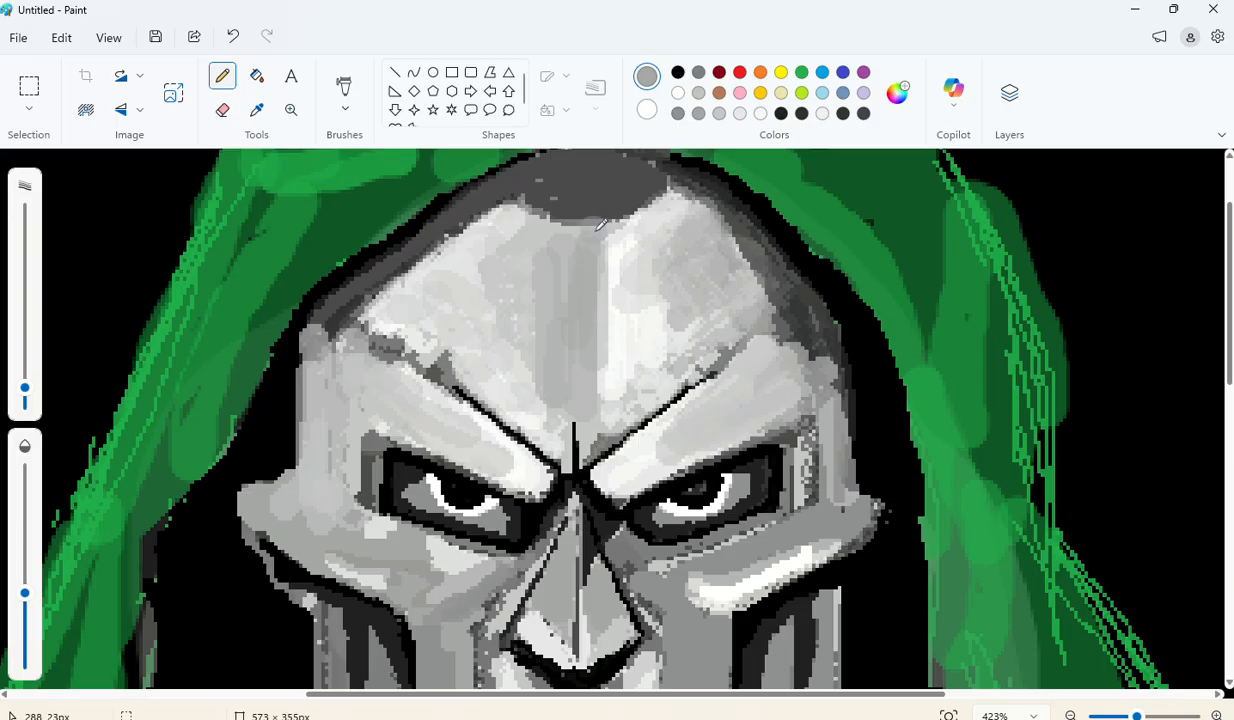
Step: Try to darken the forehead's upper left with translucent black, lowering the opacity and enlarging the pencil after the first strokes
click(680, 75)
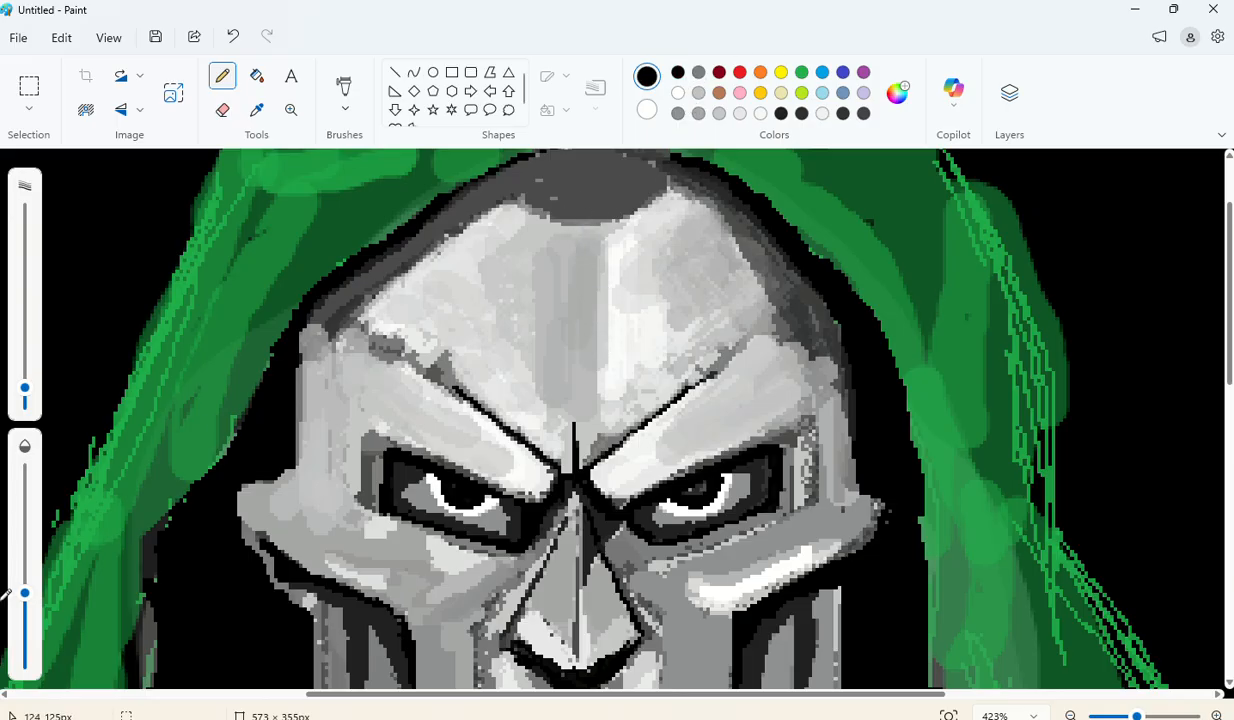
mouse_move(494, 221)
mouse_down()
mouse_move(509, 269)
mouse_move(521, 258)
mouse_move(506, 217)
mouse_move(504, 264)
mouse_move(512, 220)
mouse_move(479, 252)
mouse_move(456, 239)
mouse_move(490, 260)
mouse_move(466, 247)
mouse_move(451, 286)
mouse_move(482, 290)
mouse_up()
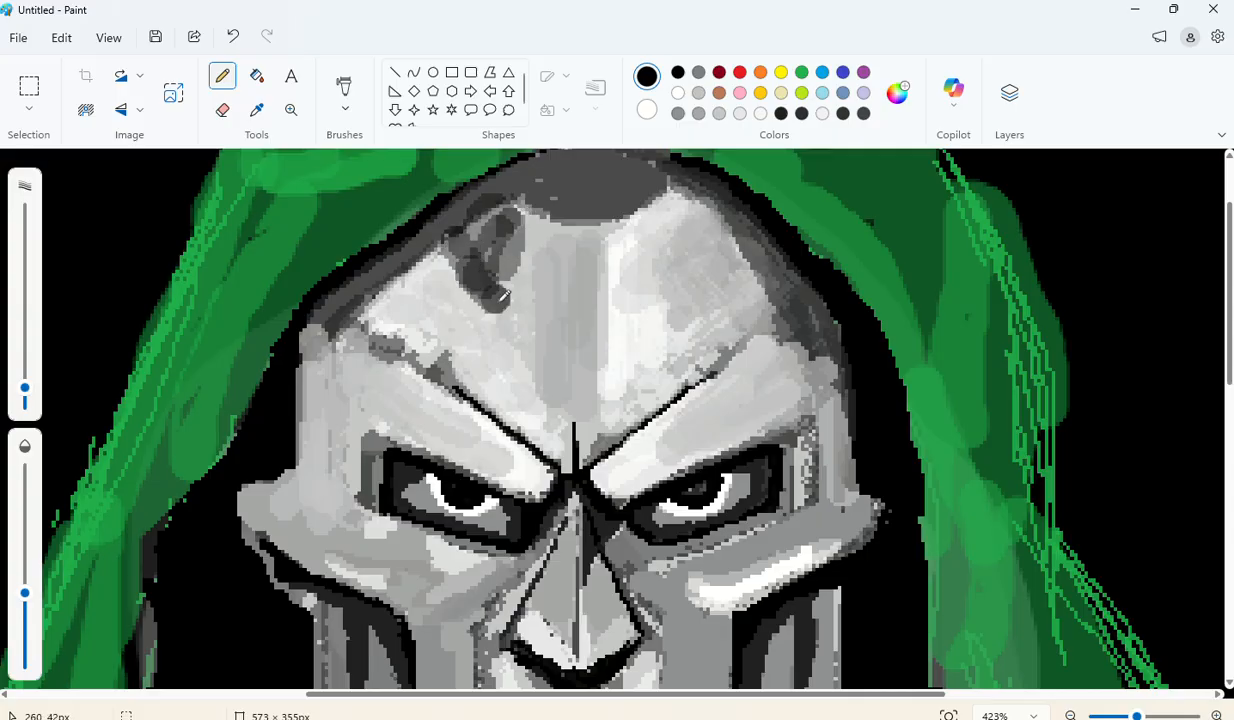
drag(524, 216, 510, 225)
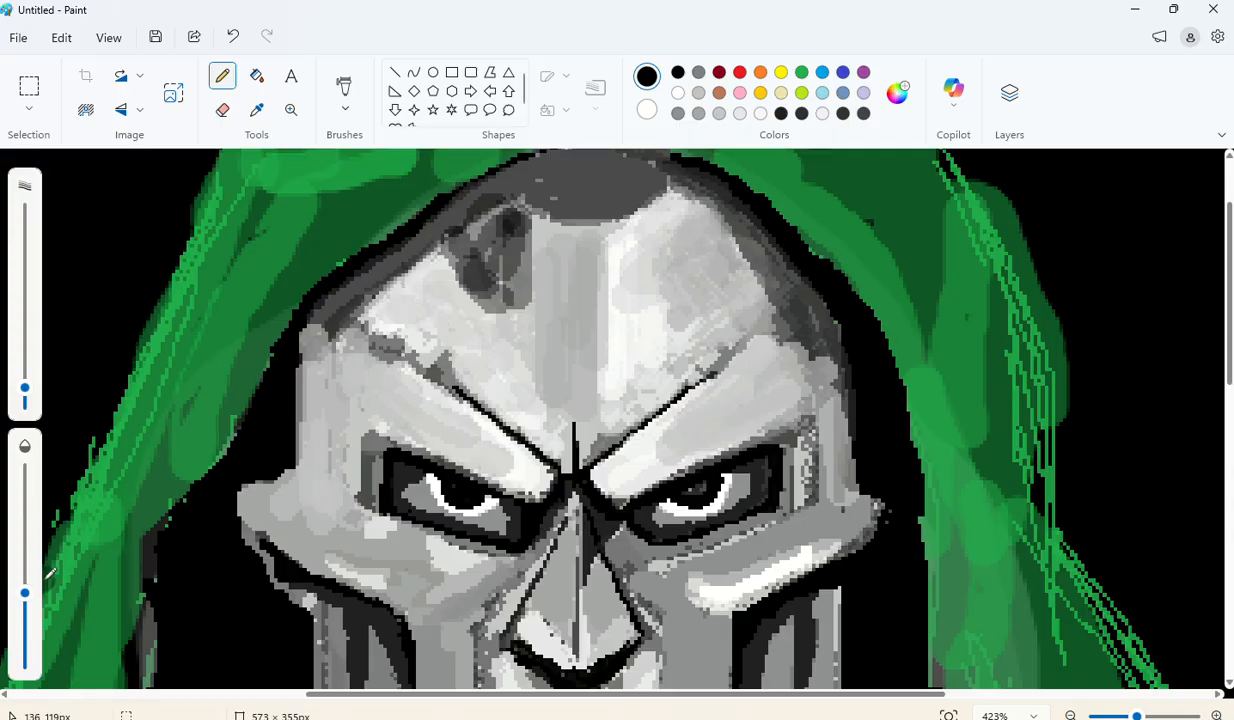
drag(27, 607, 25, 618)
drag(25, 388, 25, 353)
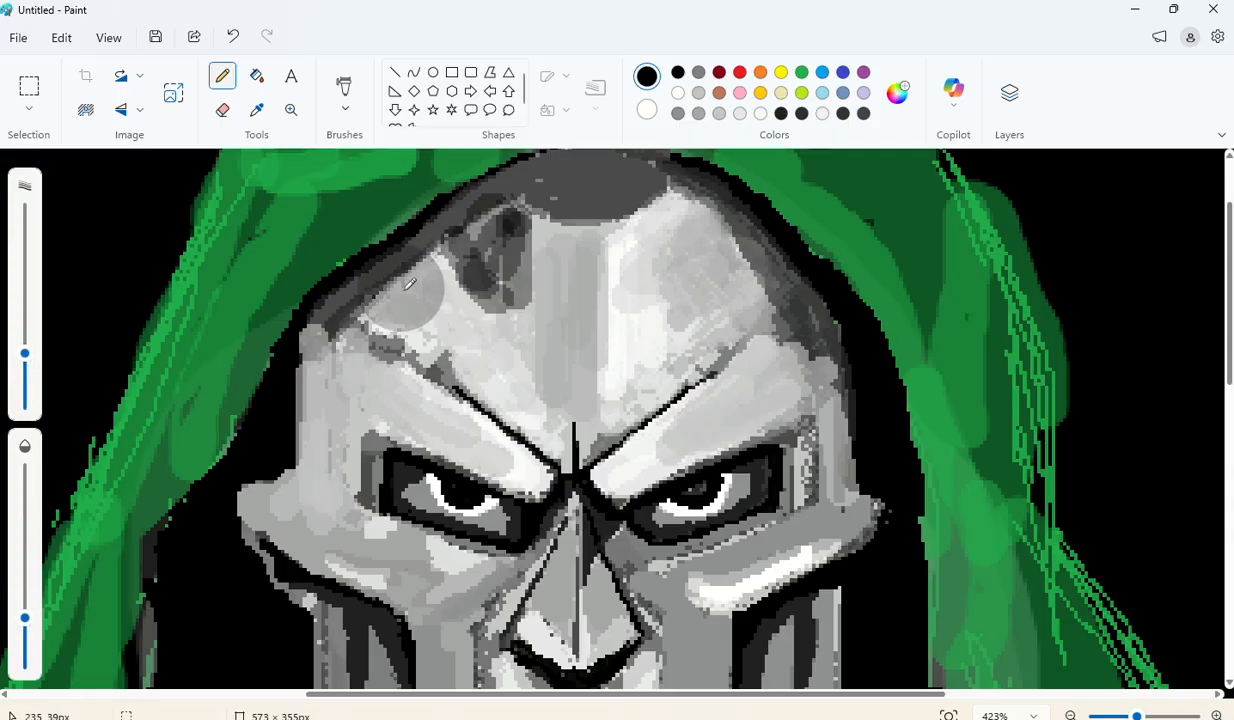
click(410, 285)
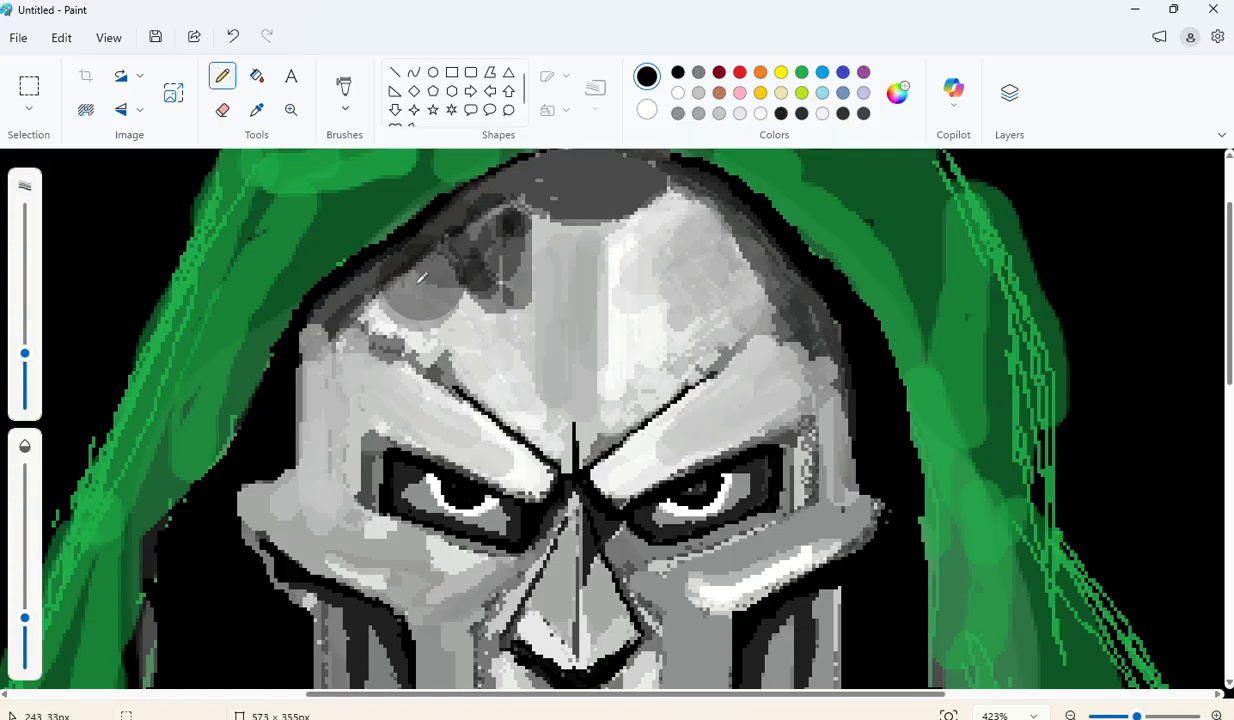
click(399, 293)
click(446, 298)
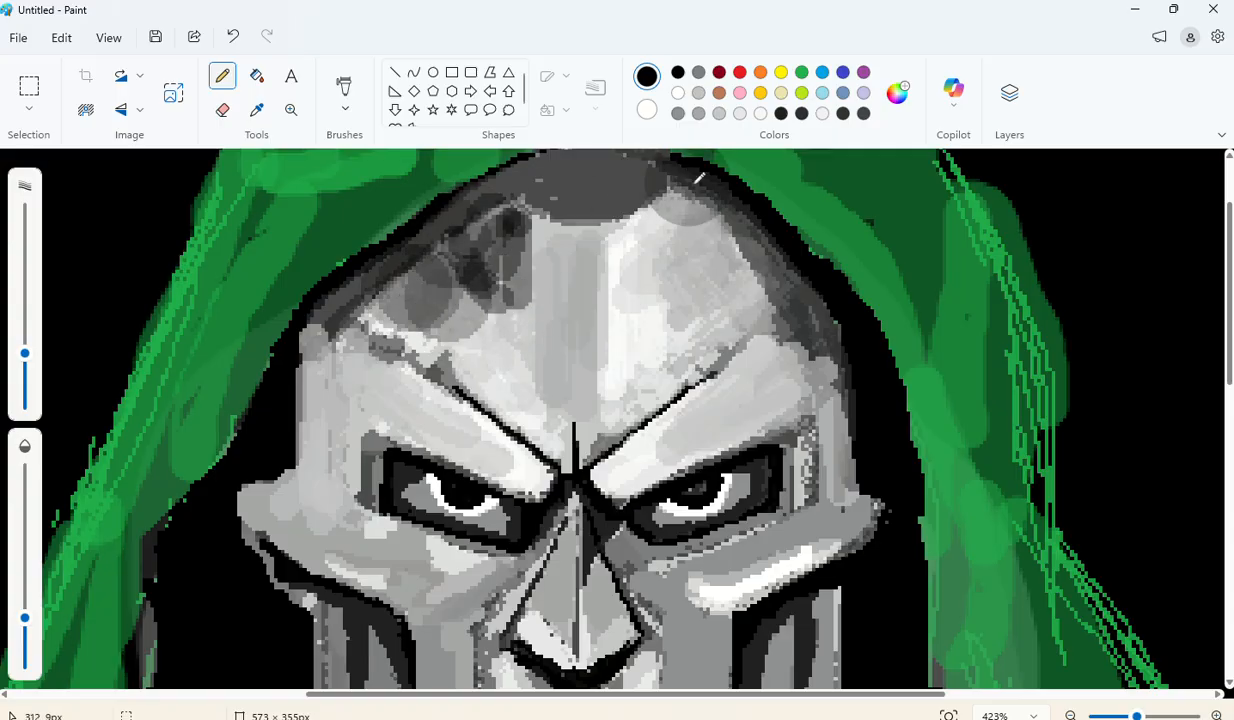
Step: Undo the black shading on the forehead's upper left, along with the large translucent black dabs tried there again
key(ctrl+z)
key(ctrl+z)
key(ctrl+z)
key(ctrl+z)
key(ctrl+z)
key(ctrl+z)
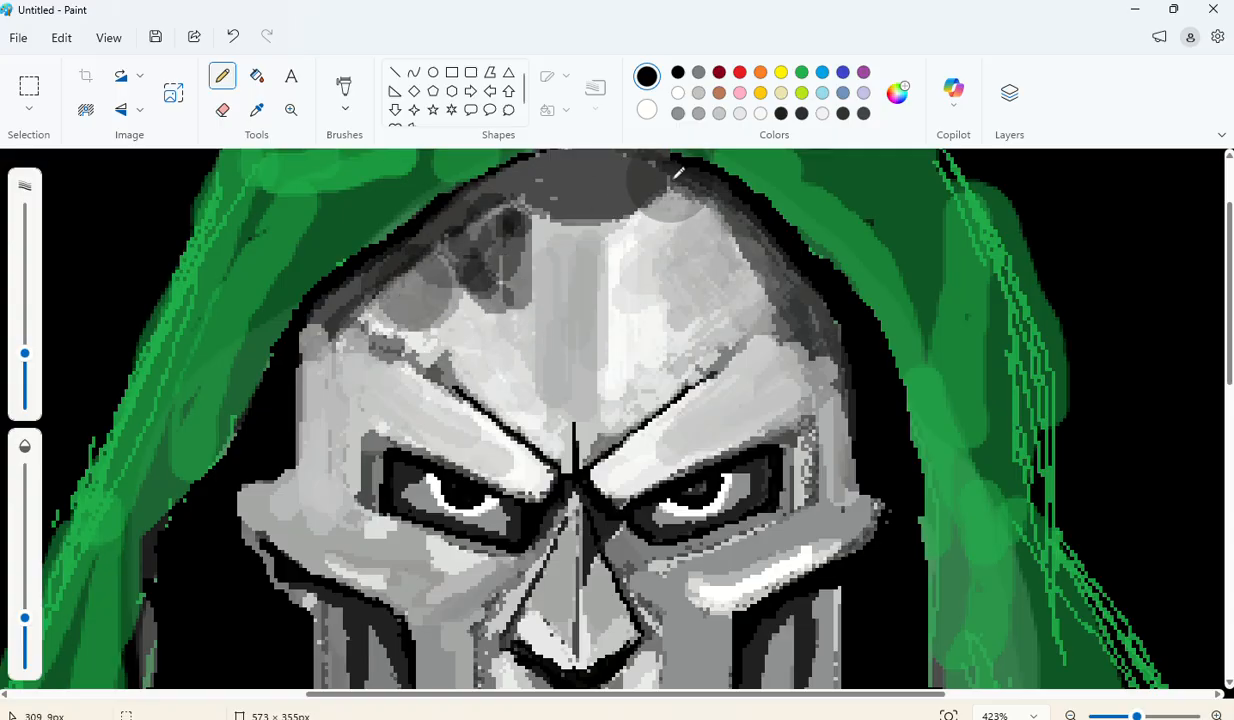
key(ctrl+z)
key(ctrl+z)
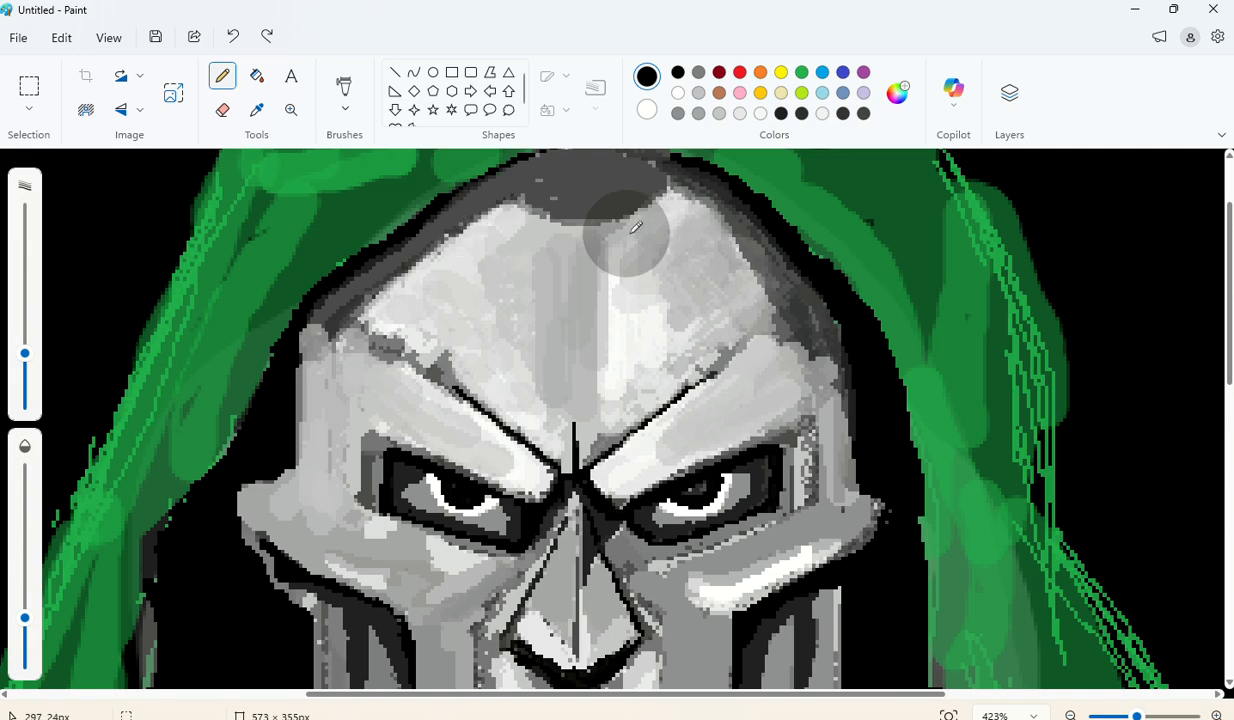
click(495, 240)
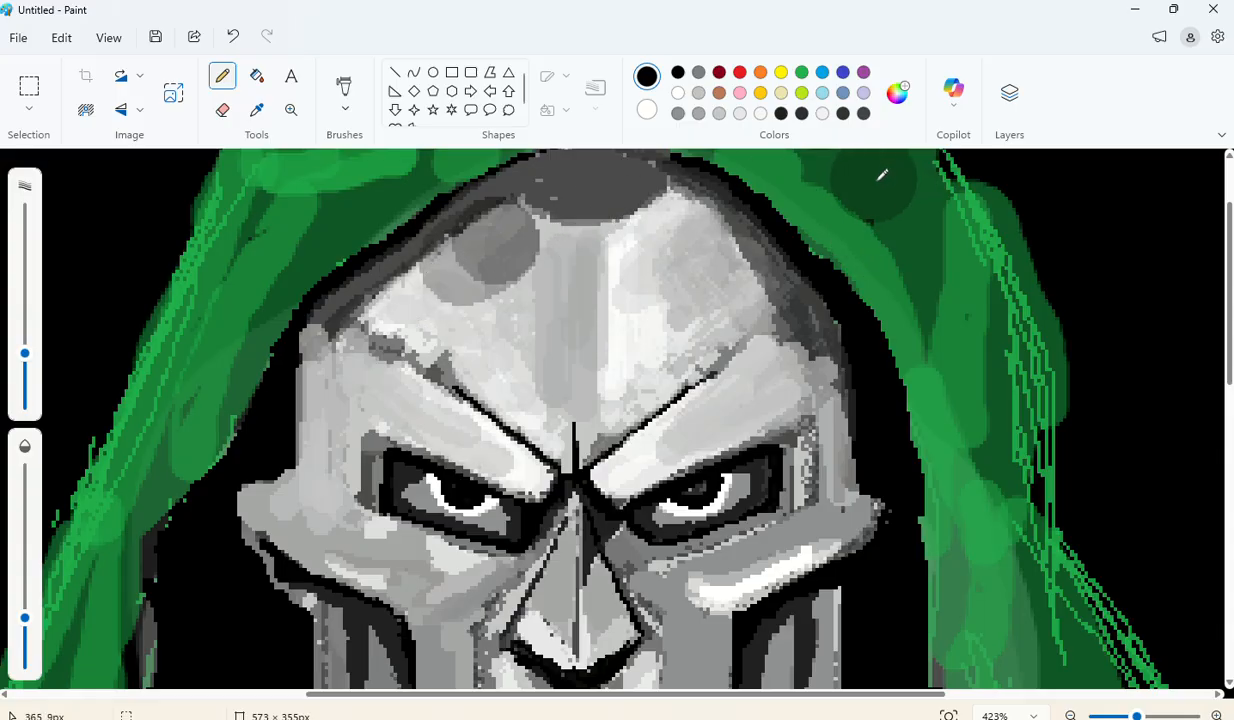
key(ctrl+z)
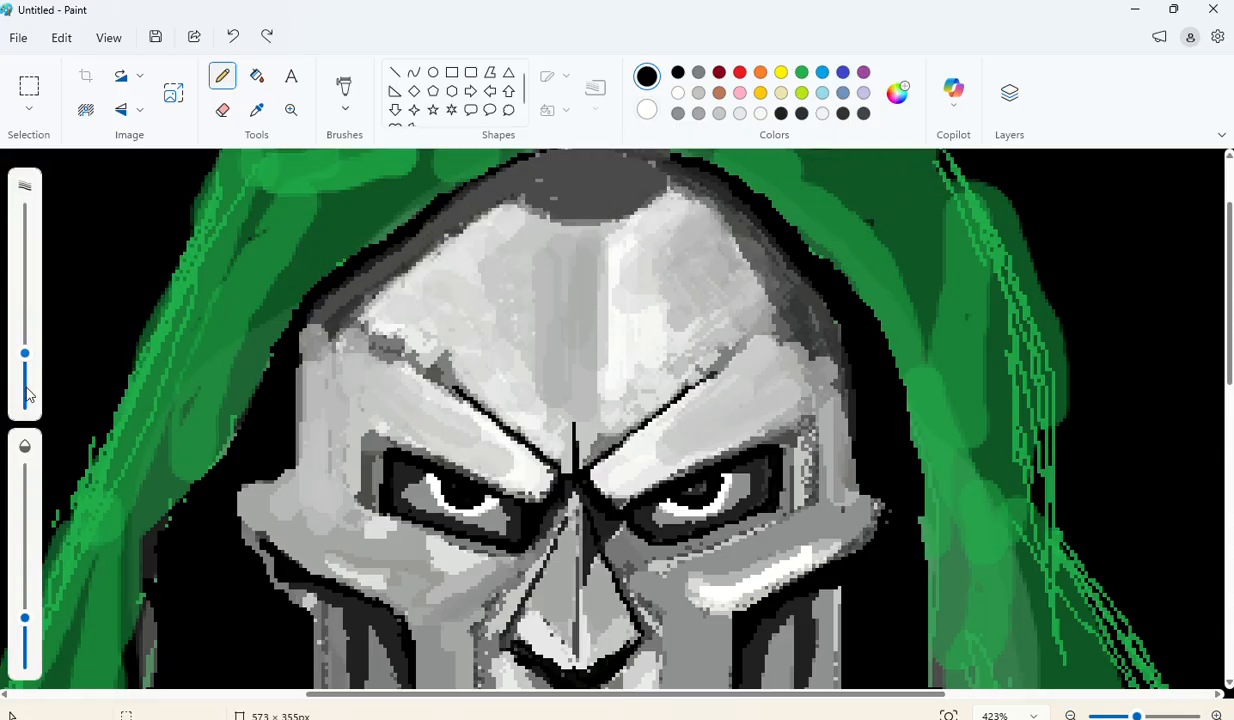
Step: Shrink the pencil and shade the forehead's left side and upper right edge with faint translucent black strokes
drag(26, 375, 26, 392)
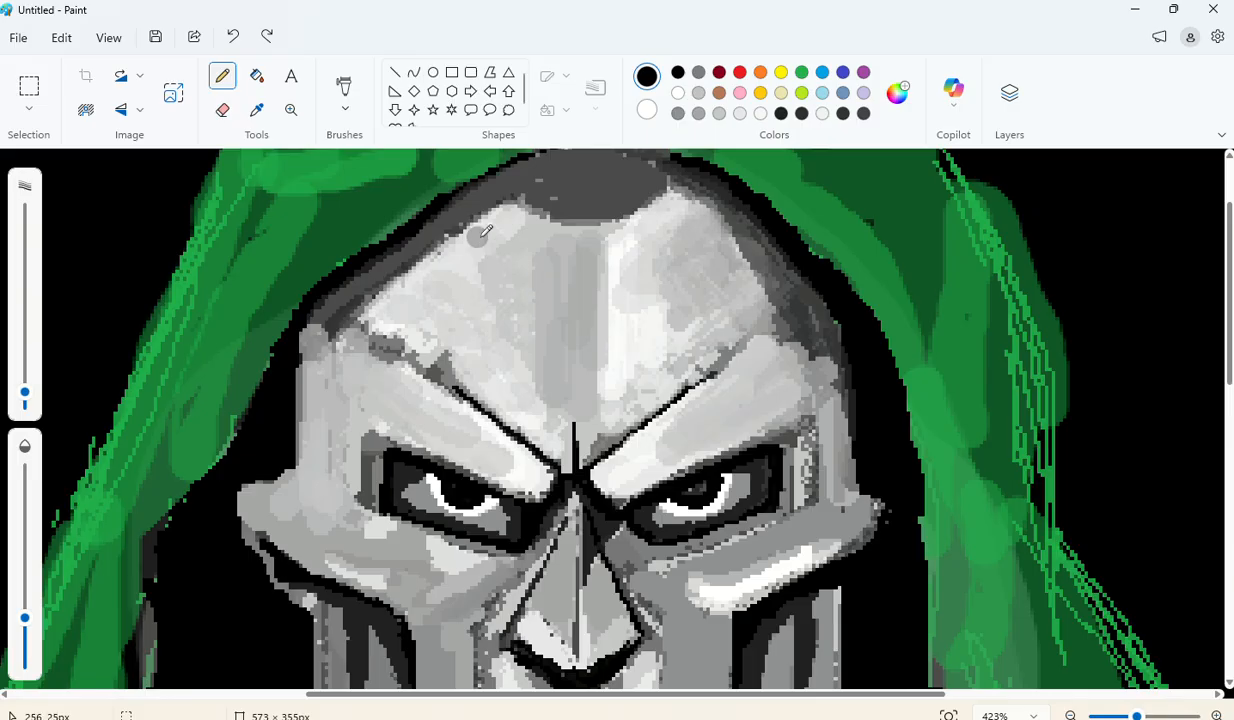
mouse_move(481, 226)
mouse_down()
mouse_move(462, 248)
mouse_move(505, 258)
mouse_move(480, 252)
mouse_move(477, 272)
mouse_move(441, 233)
mouse_move(497, 295)
mouse_move(490, 310)
mouse_move(462, 252)
mouse_move(421, 250)
mouse_move(484, 201)
mouse_move(400, 273)
mouse_move(410, 283)
mouse_move(365, 300)
mouse_move(432, 352)
mouse_move(468, 333)
mouse_move(485, 383)
mouse_up()
scroll(690, 366, down, 3)
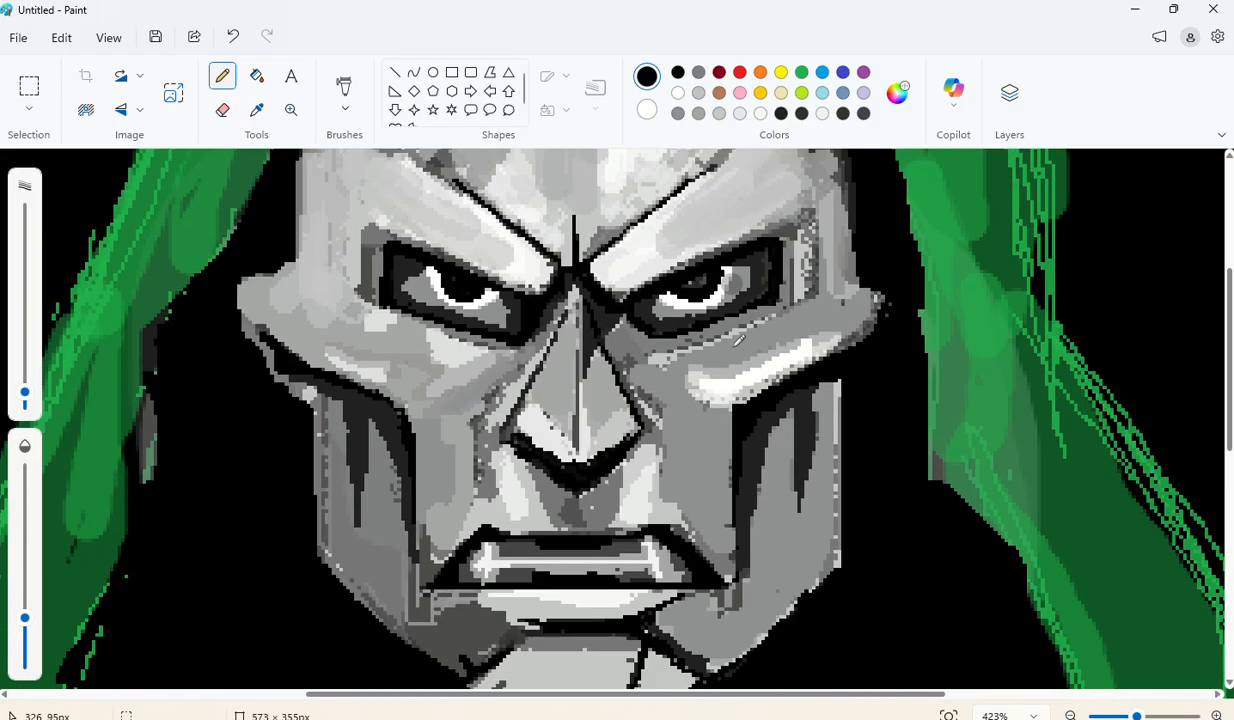
scroll(745, 330, up, 3)
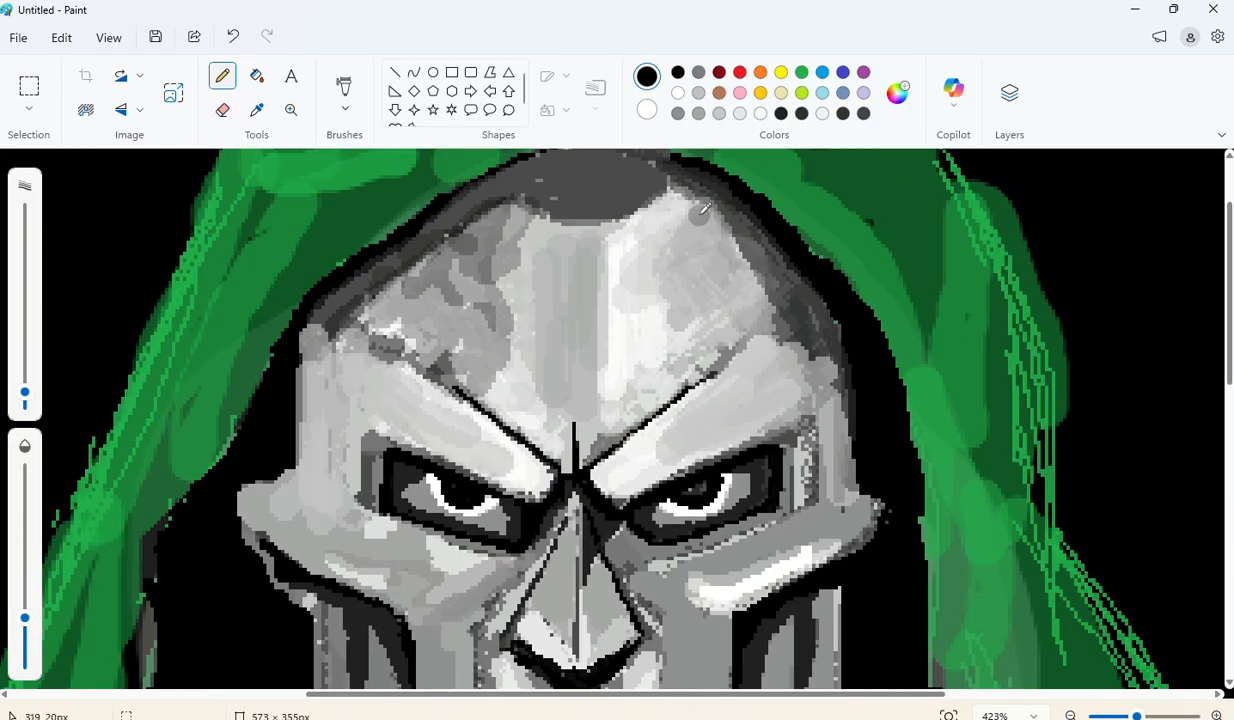
mouse_move(717, 216)
mouse_down()
mouse_move(762, 293)
mouse_move(789, 302)
mouse_move(720, 210)
mouse_move(703, 240)
mouse_move(718, 259)
mouse_move(759, 267)
mouse_move(777, 300)
mouse_up()
Step: Shrink the pencil, switch to white, raise the opacity, and highlight the left and lower edges of the chin's center plate
scroll(764, 268, down, 5)
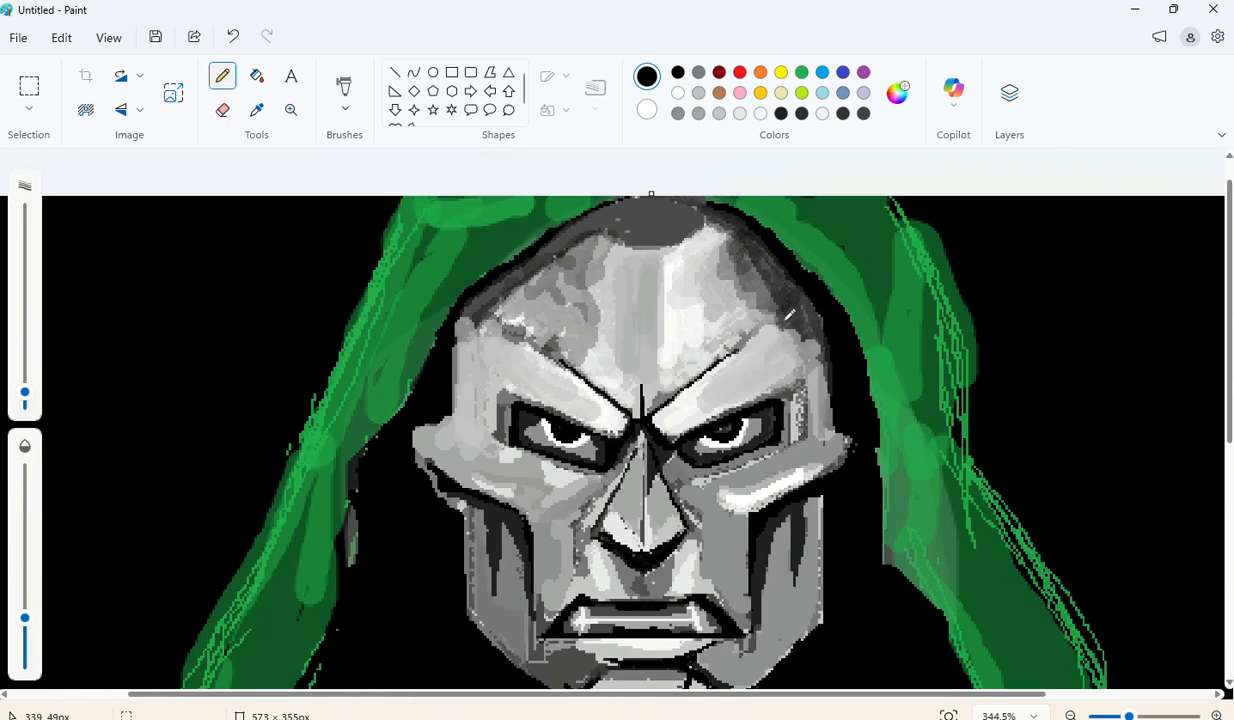
scroll(632, 240, down, 2)
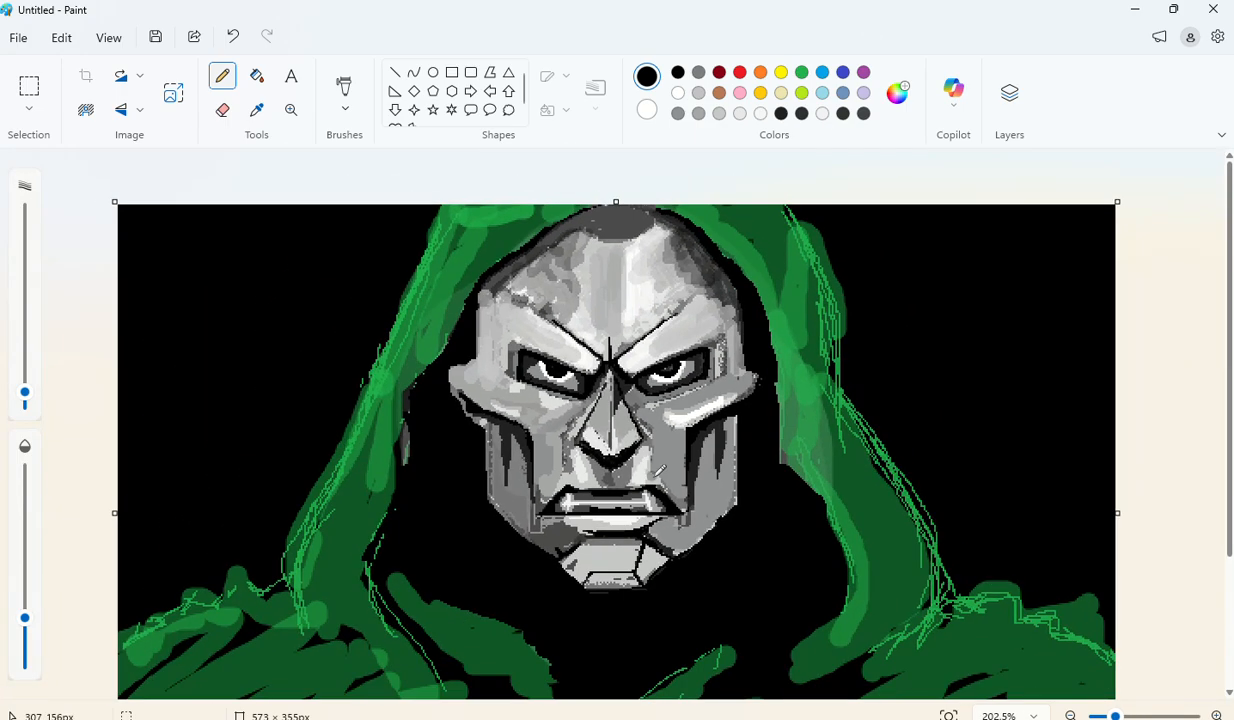
scroll(660, 470, down, 3)
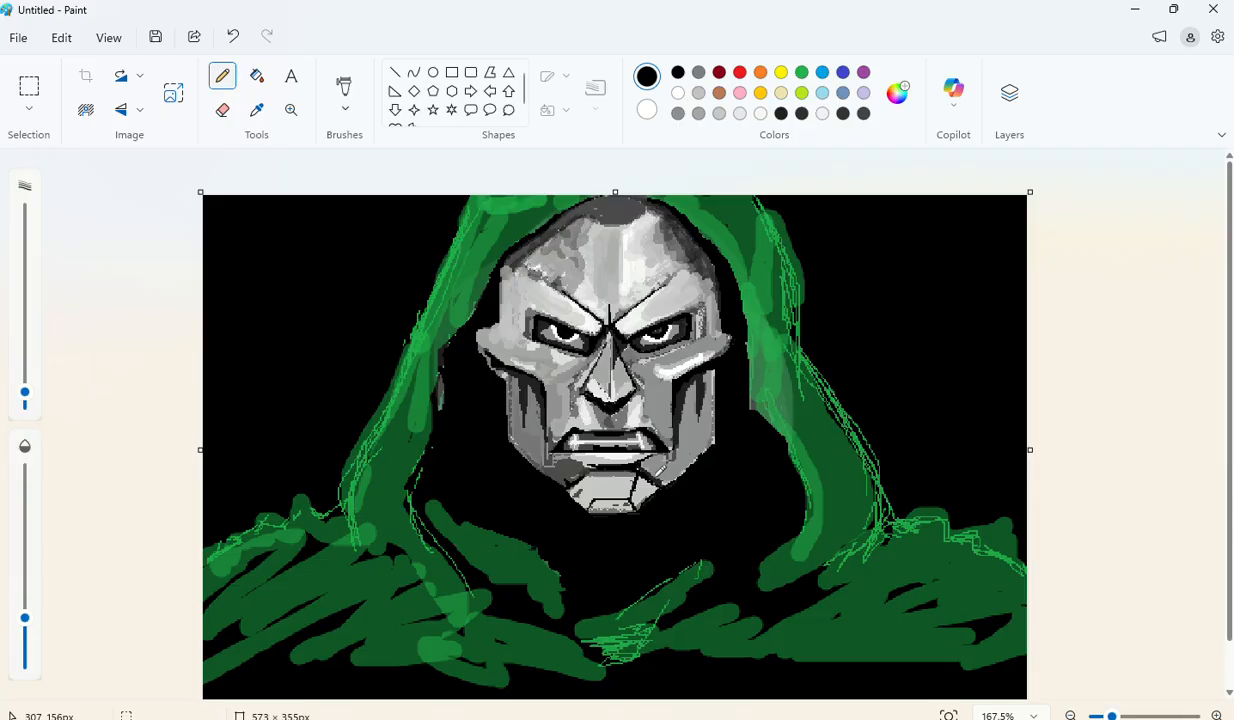
scroll(644, 419, up, 8)
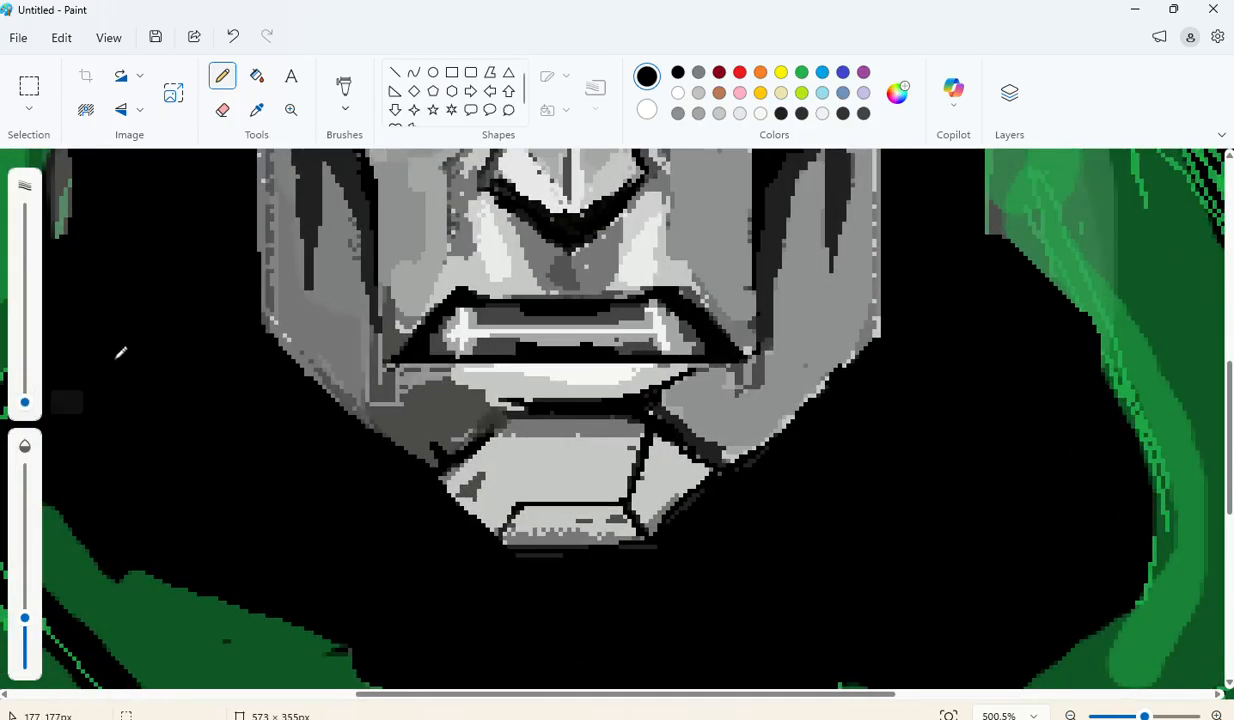
click(678, 92)
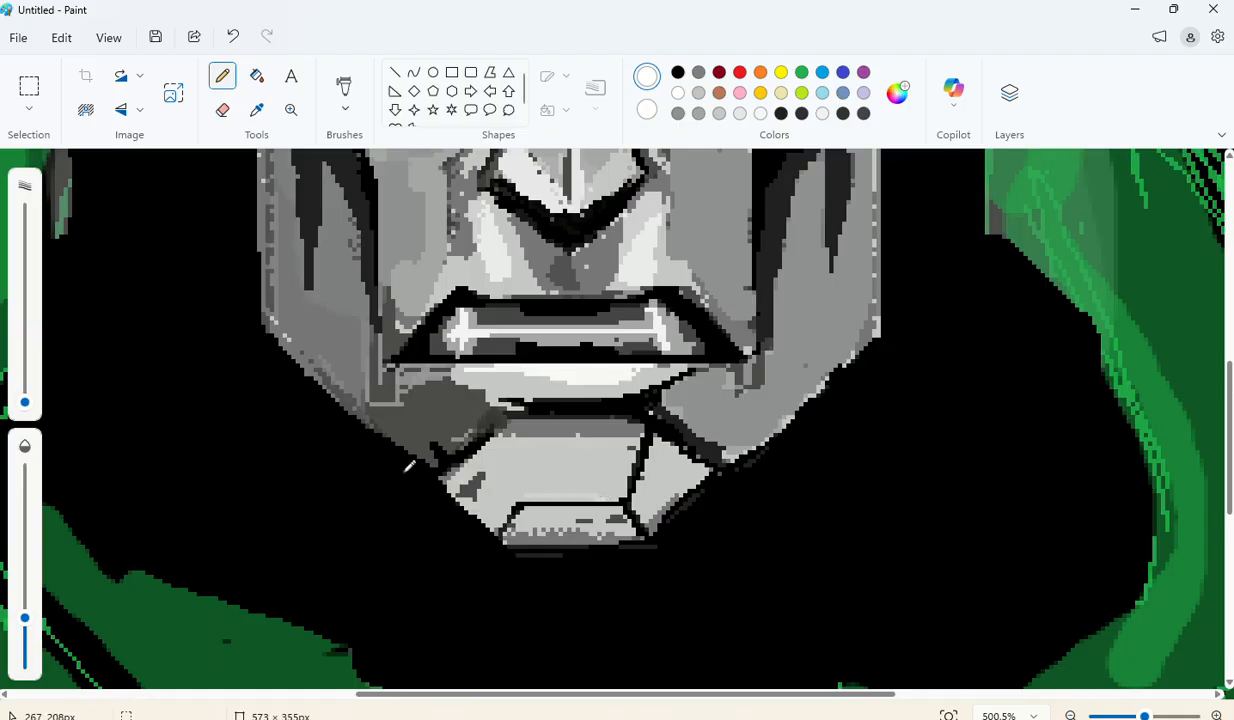
drag(25, 618, 25, 471)
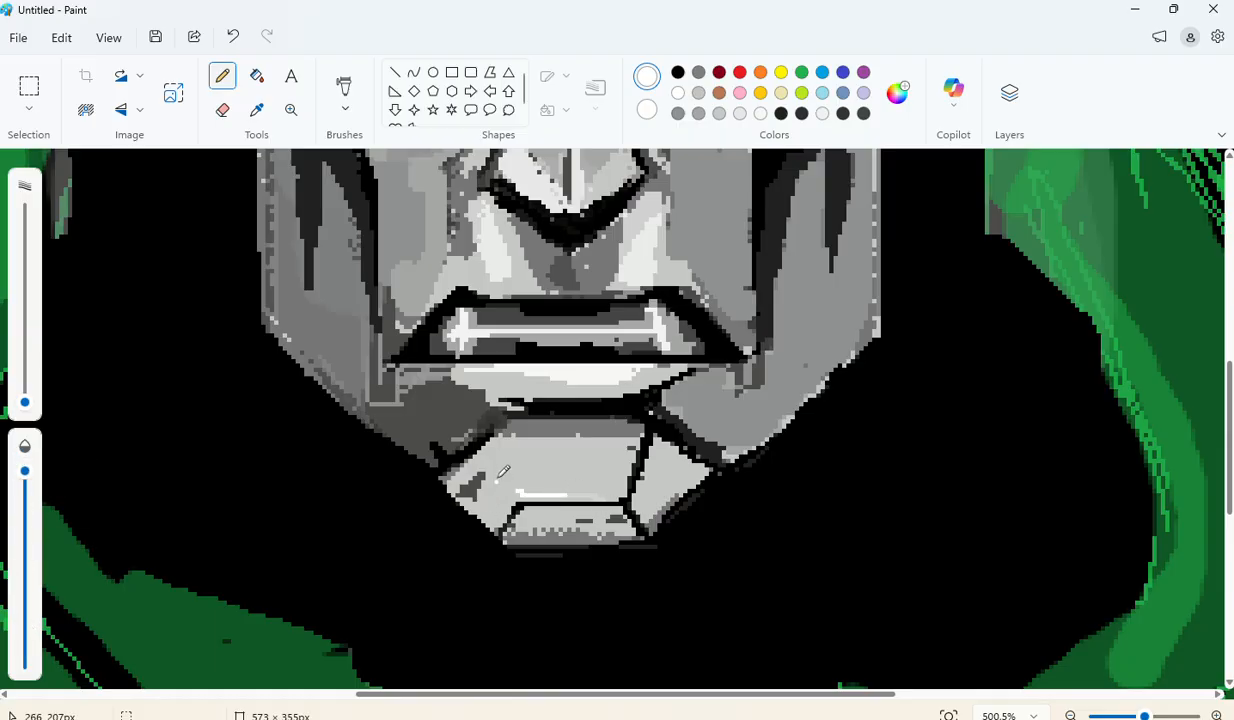
mouse_move(505, 448)
mouse_down()
mouse_move(524, 488)
mouse_move(507, 452)
mouse_move(518, 486)
mouse_move(501, 477)
mouse_move(492, 529)
mouse_move(510, 463)
mouse_move(516, 496)
mouse_up()
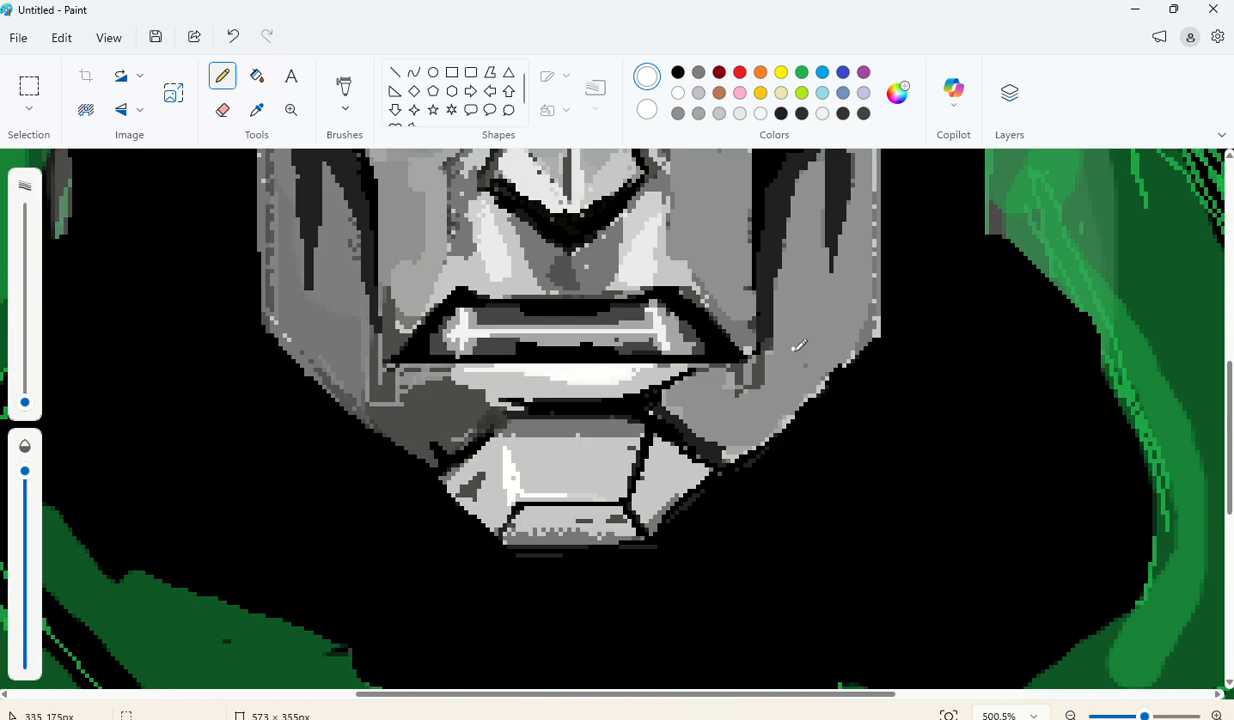
Step: Add thin white highlights along the right cheekbone, beneath the left eye, and along the left cheekbone ridge
scroll(800, 345, up, 3)
drag(718, 274, 781, 272)
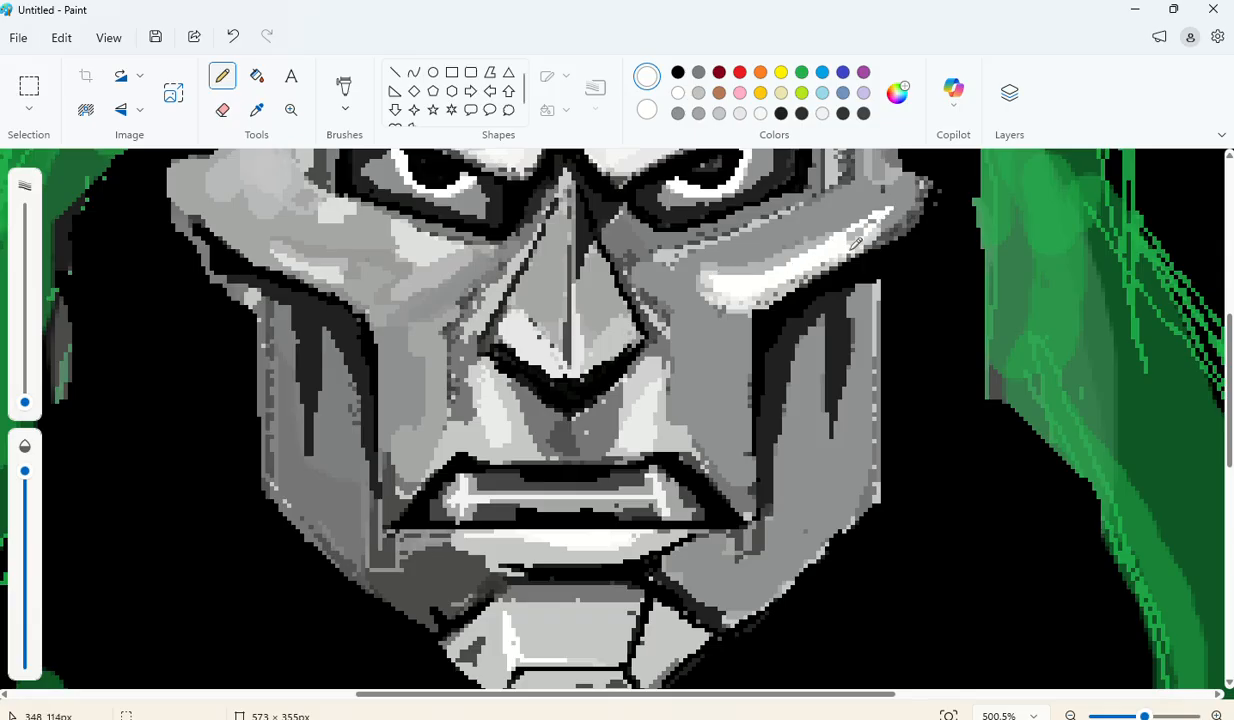
scroll(440, 263, up, 2)
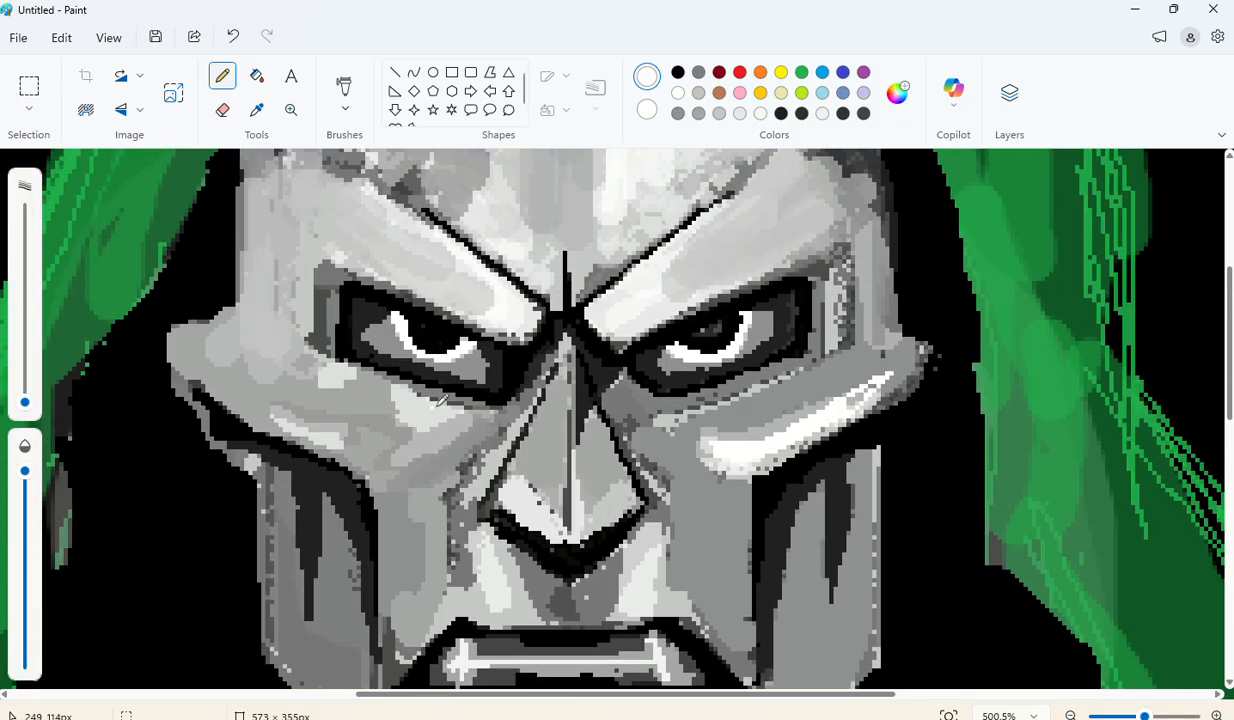
mouse_move(425, 417)
mouse_down()
mouse_move(430, 386)
mouse_move(452, 402)
mouse_up()
drag(266, 412, 345, 438)
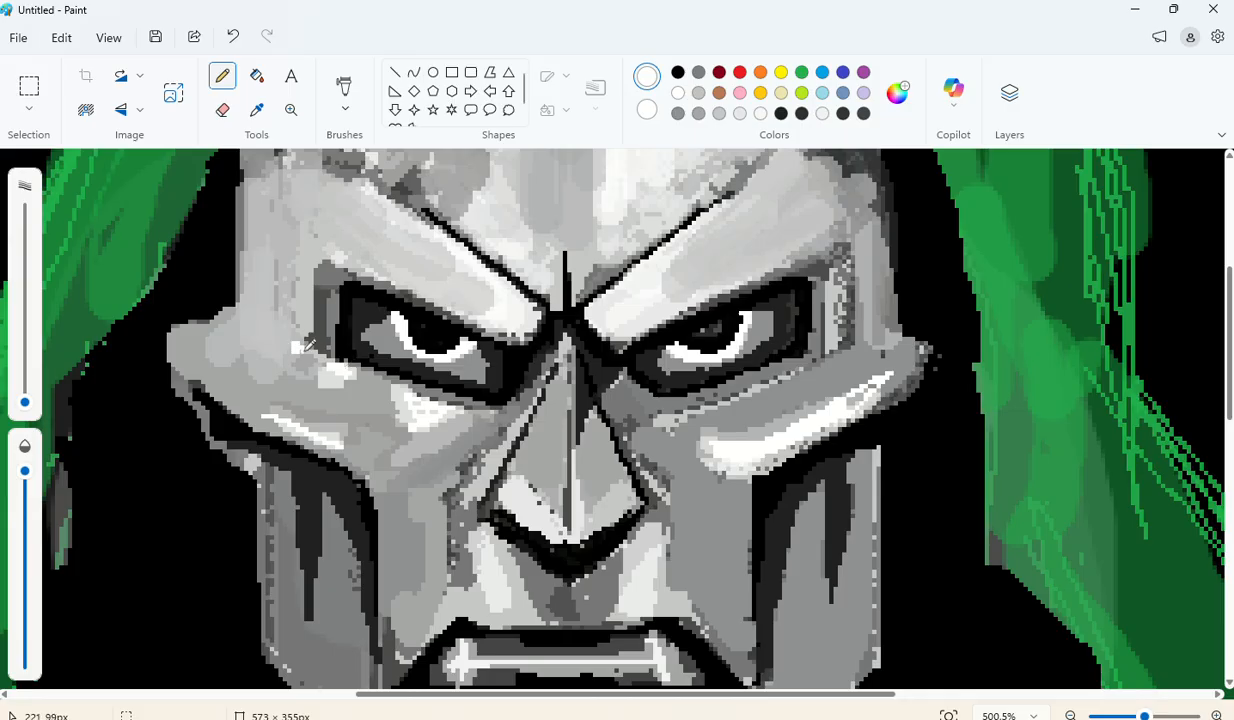
Step: Draw thin white highlight lines along the right brow's upper edge and the lower edges of both brow plates
scroll(525, 296, up, 2)
scroll(522, 315, up, 2)
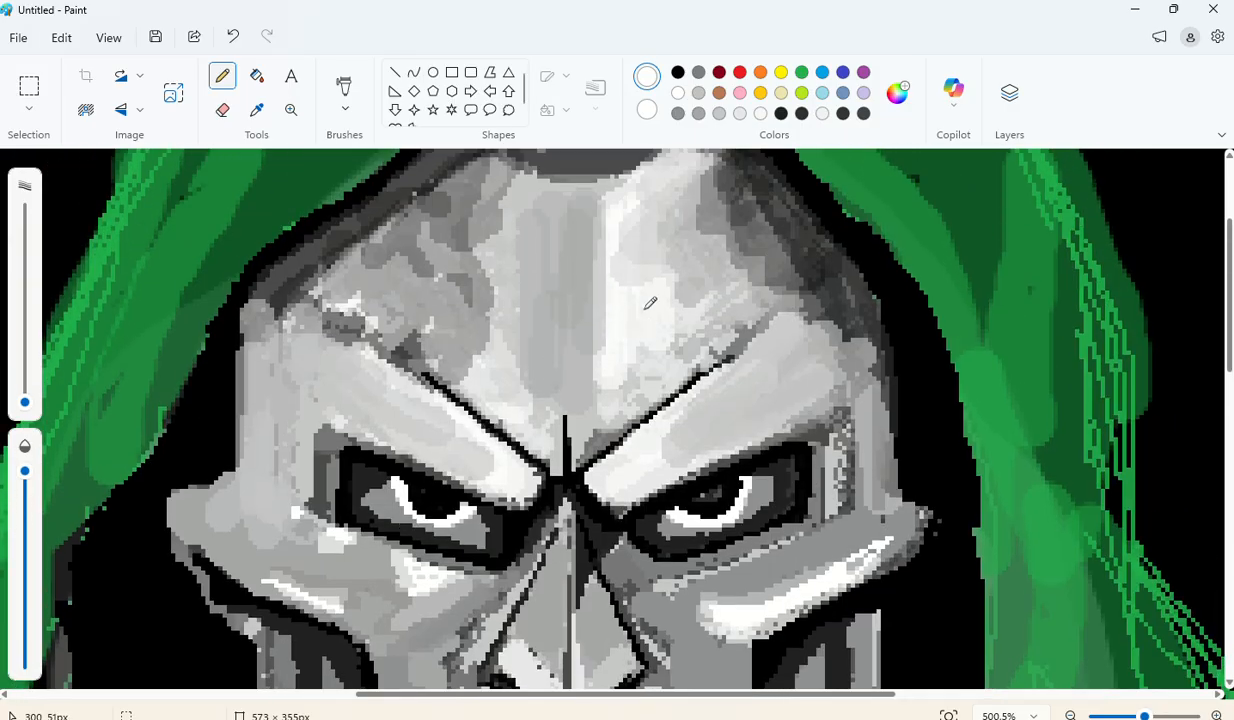
scroll(630, 432, down, 2)
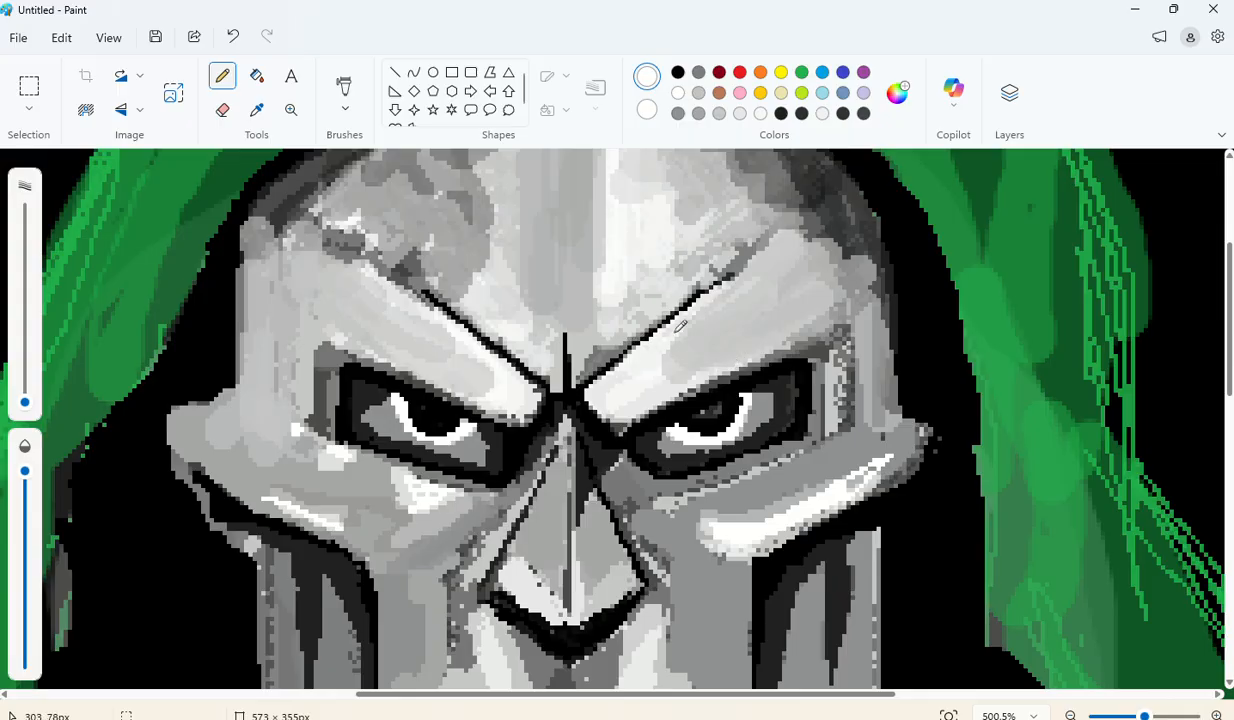
drag(713, 289, 771, 254)
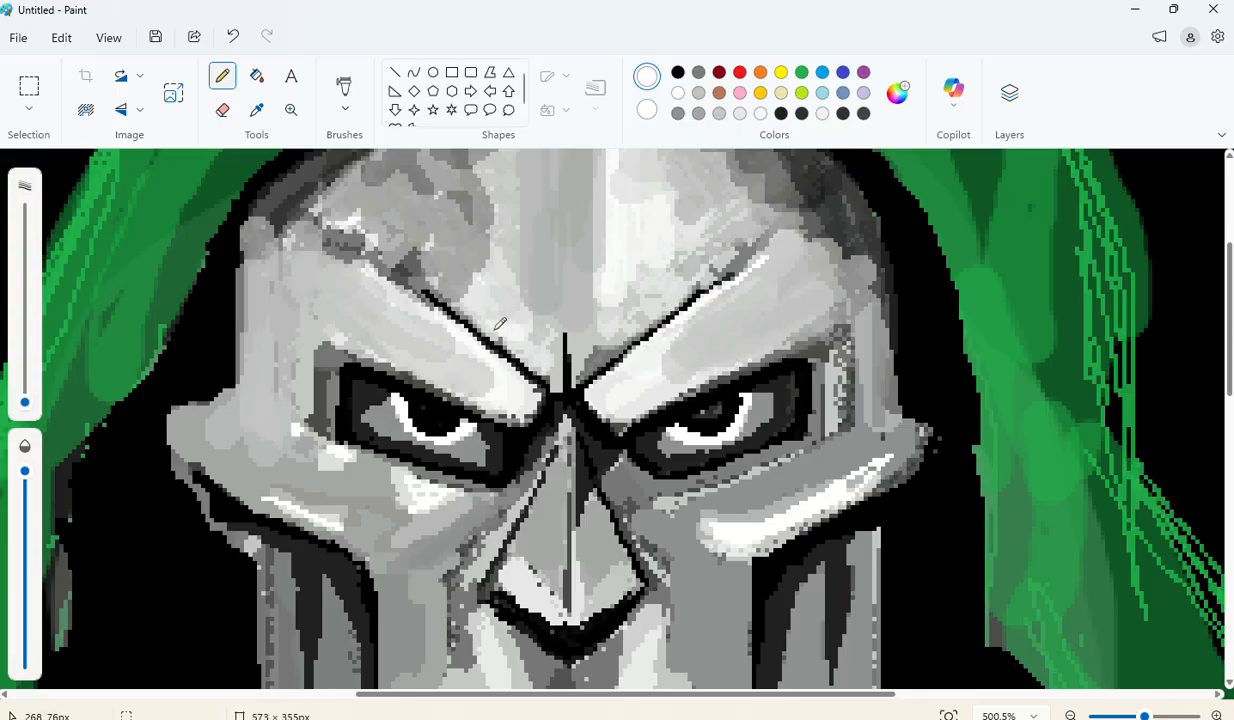
drag(366, 339, 453, 380)
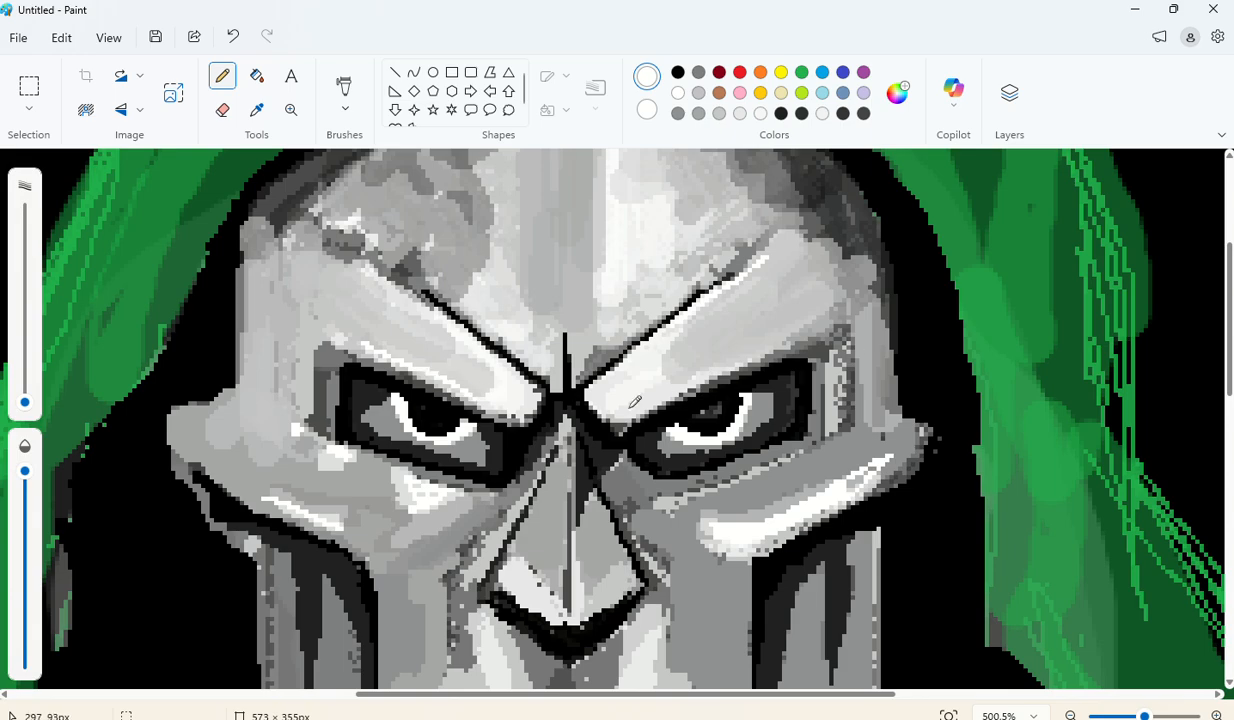
mouse_move(630, 404)
mouse_down()
mouse_move(663, 362)
mouse_move(781, 300)
mouse_up()
scroll(762, 381, down, 1)
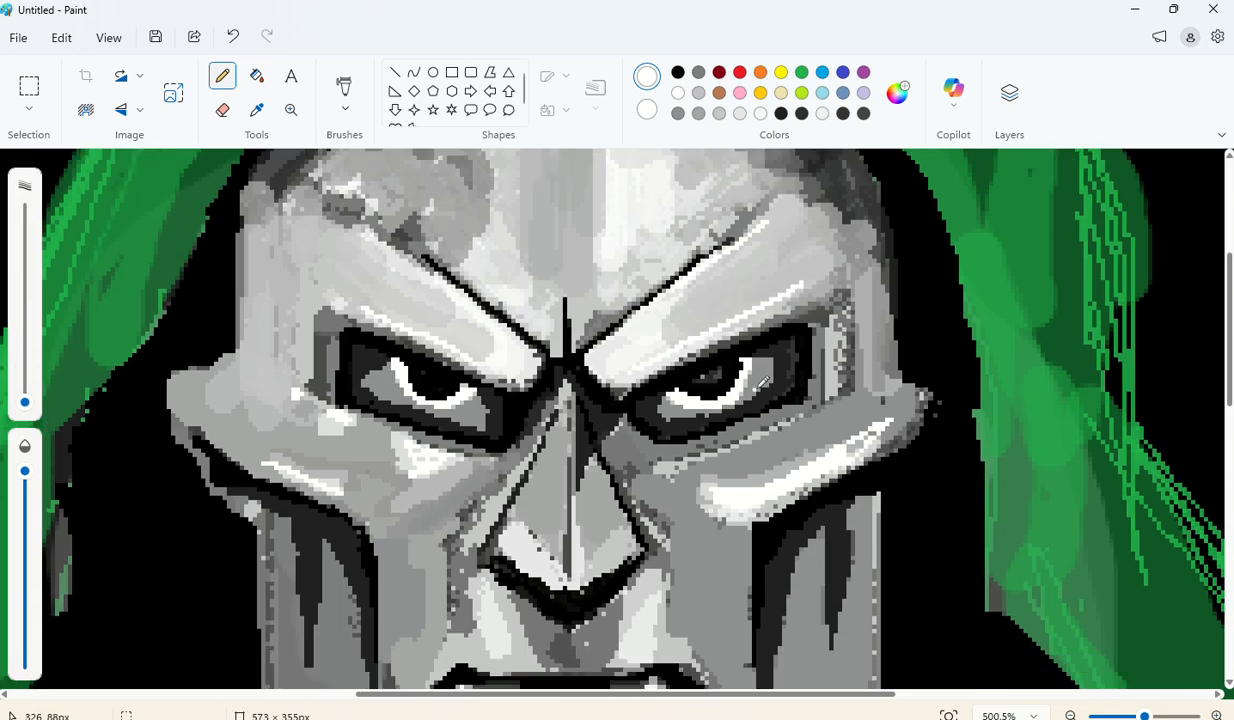
Step: Dot small white glints around the tip of the dark streak on the mask's right cheek plate
scroll(762, 381, down, 4)
scroll(765, 400, down, 10)
scroll(768, 420, up, 15)
scroll(772, 442, down, 5)
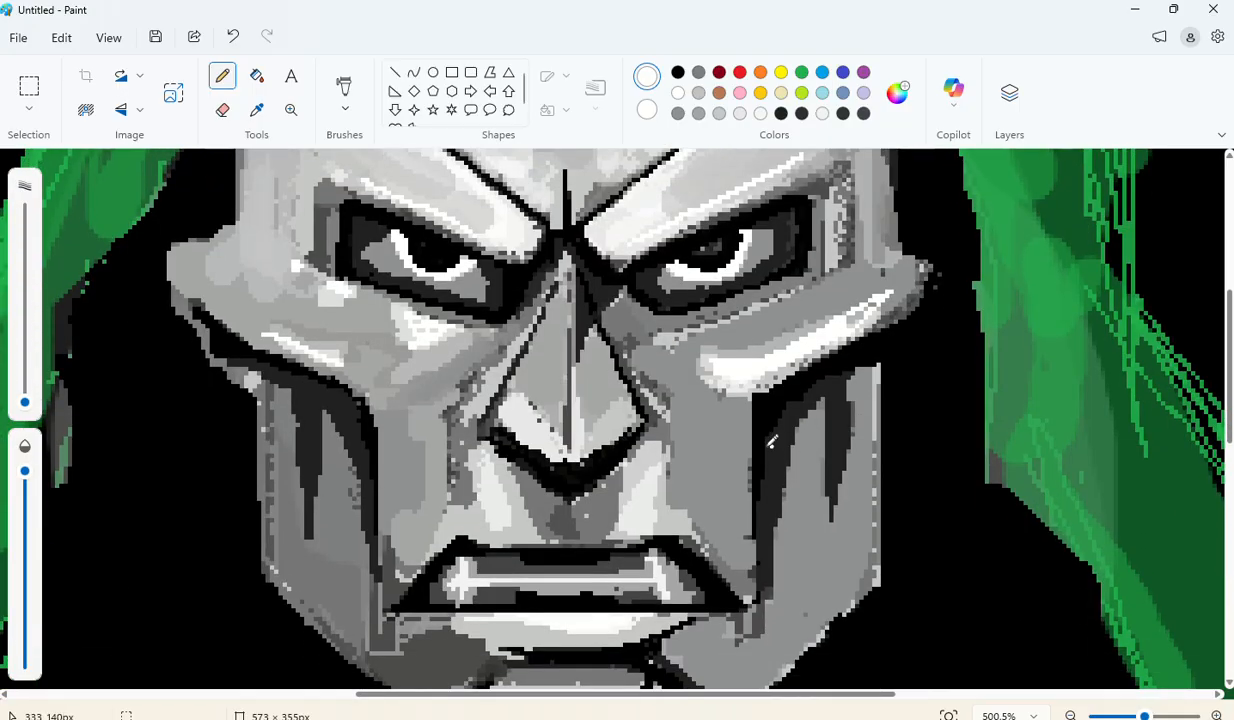
scroll(772, 442, down, 5)
scroll(727, 448, up, 7)
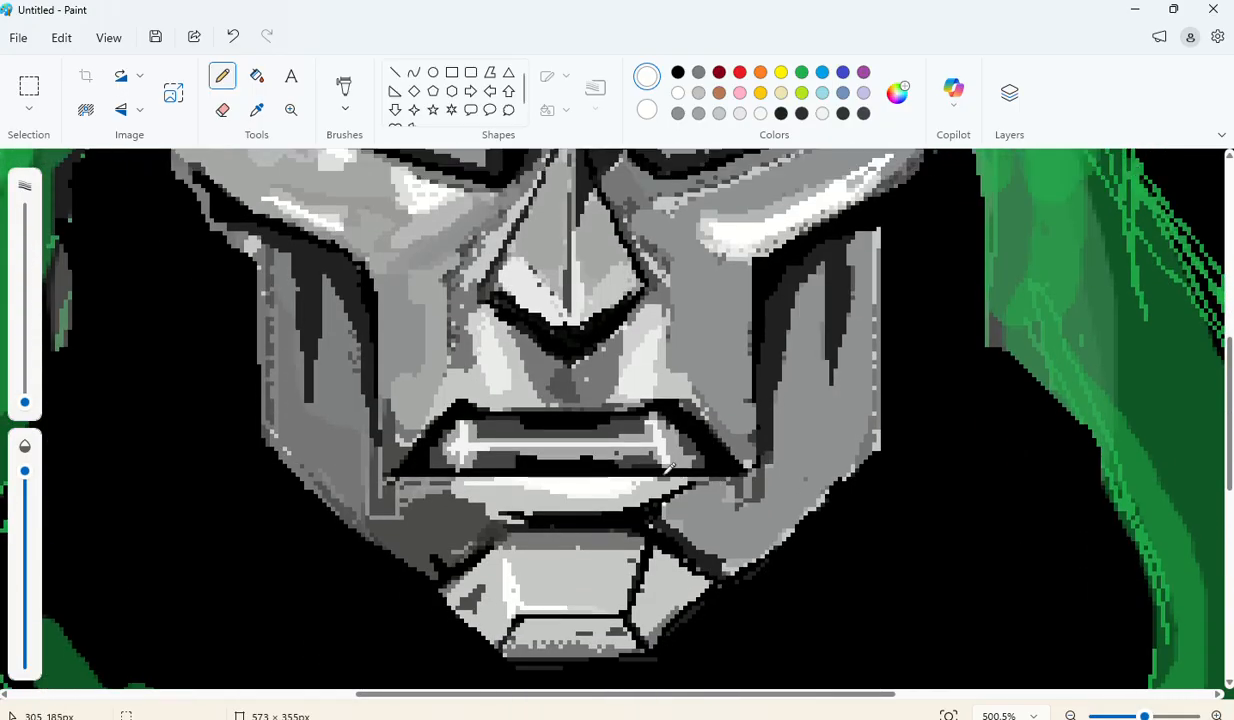
scroll(650, 484, down, 2)
scroll(650, 484, down, 2)
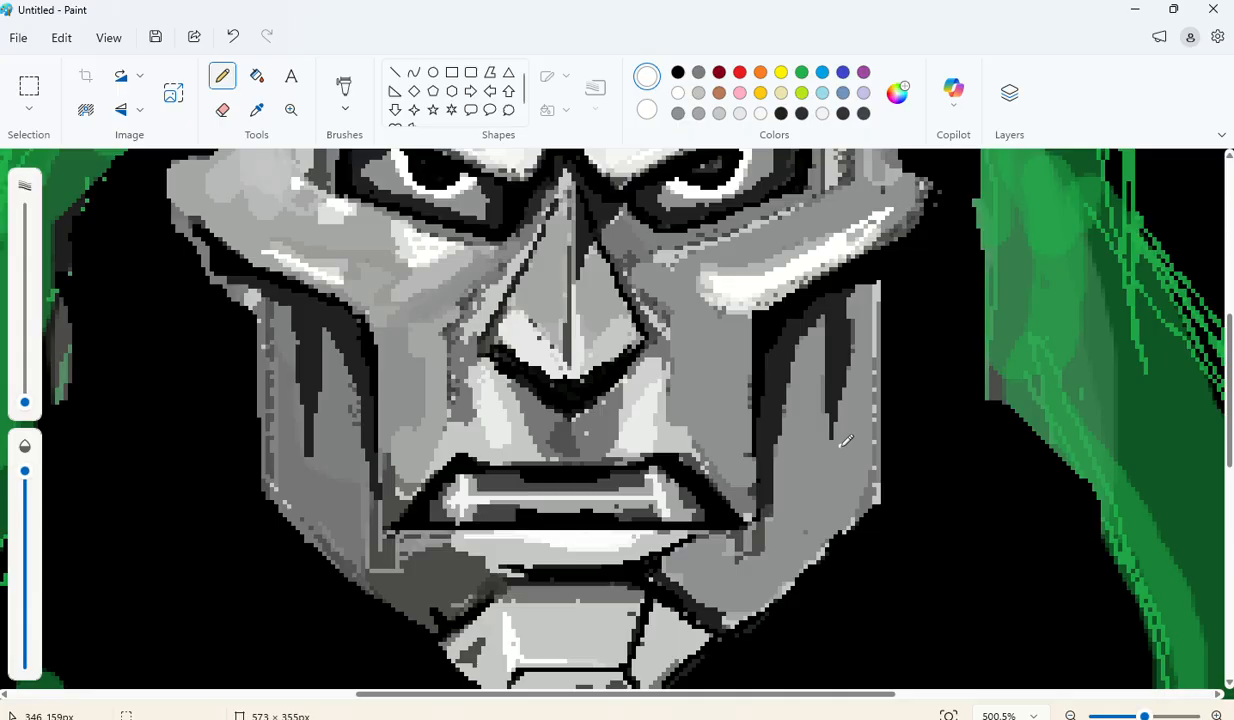
scroll(868, 368, down, 2)
scroll(920, 318, up, 2)
Step: Switch to black and clean the stray light pixels off the lower right jaw edge
click(680, 73)
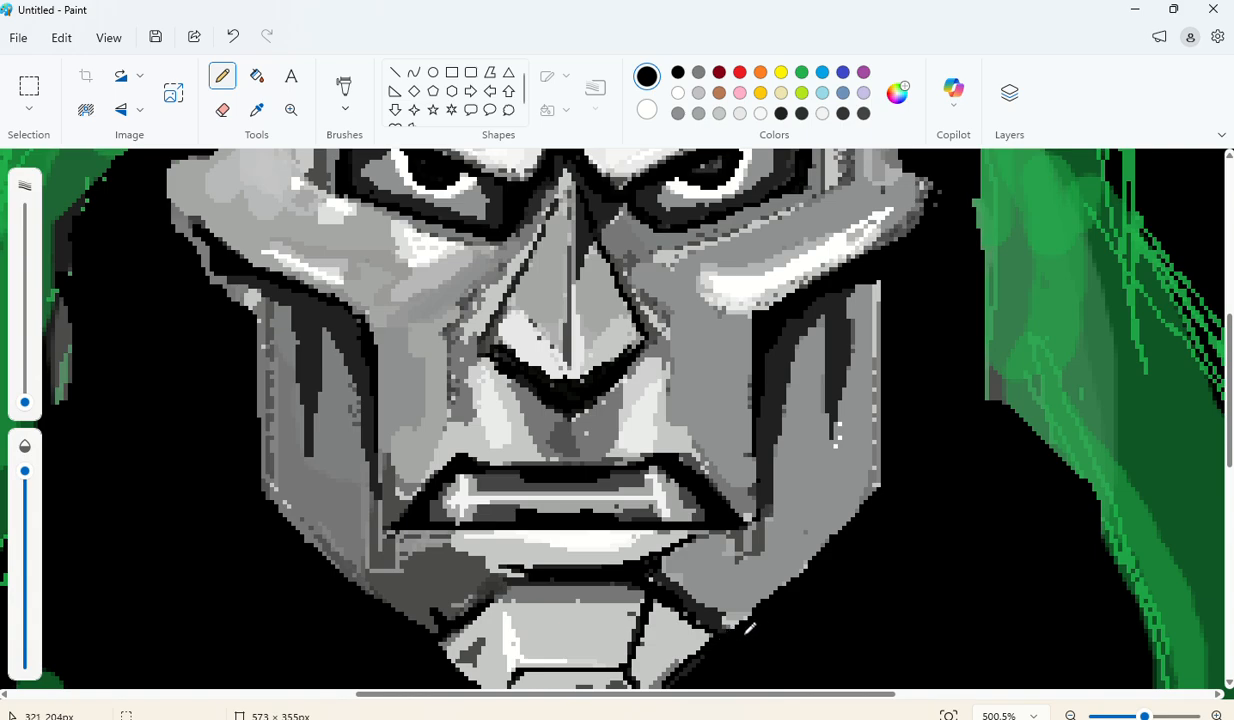
scroll(928, 520, up, 3)
scroll(500, 450, down, 5)
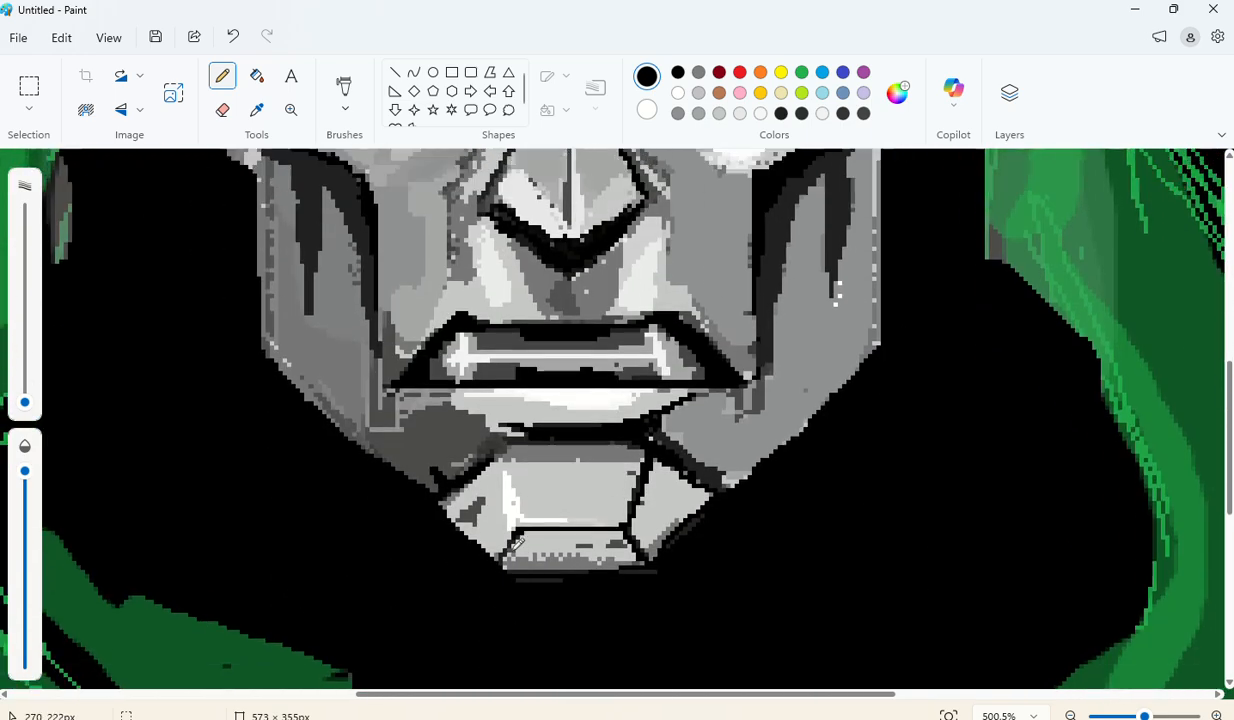
scroll(213, 416, up, 5)
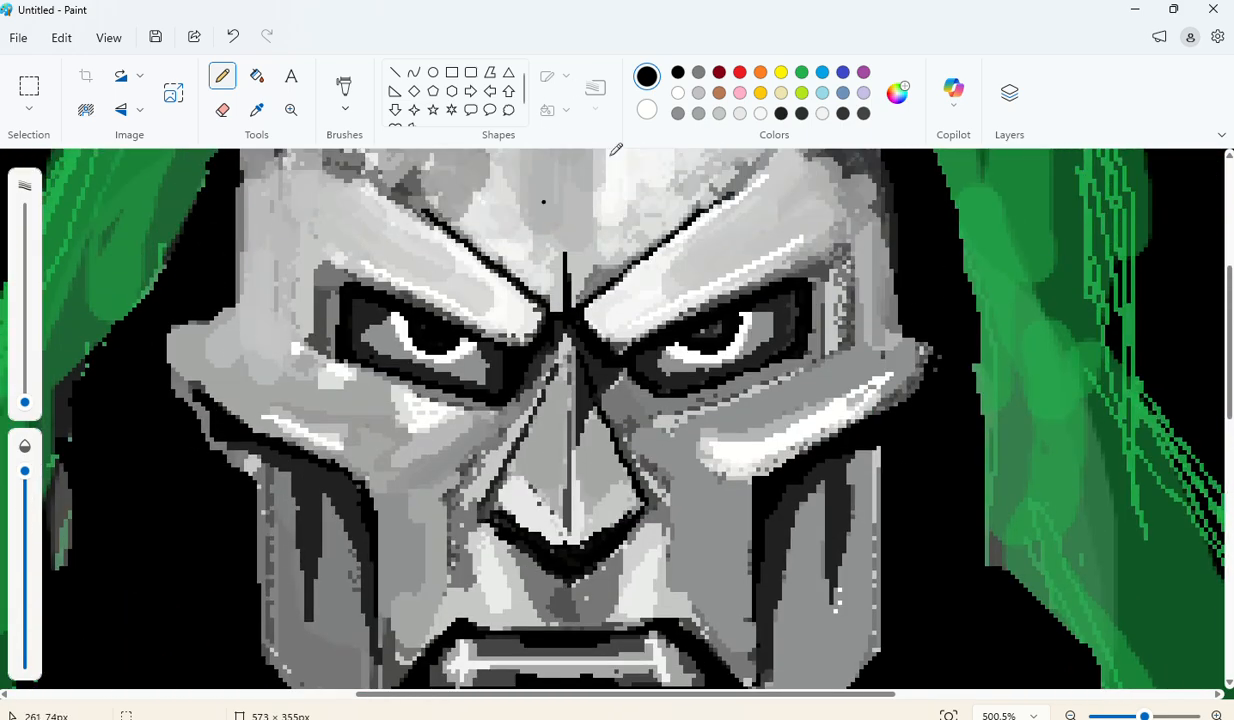
Step: Enlarge the pencil and trim the outer edges of the left cheekbone and the right cheek plate with black
drag(25, 402, 25, 383)
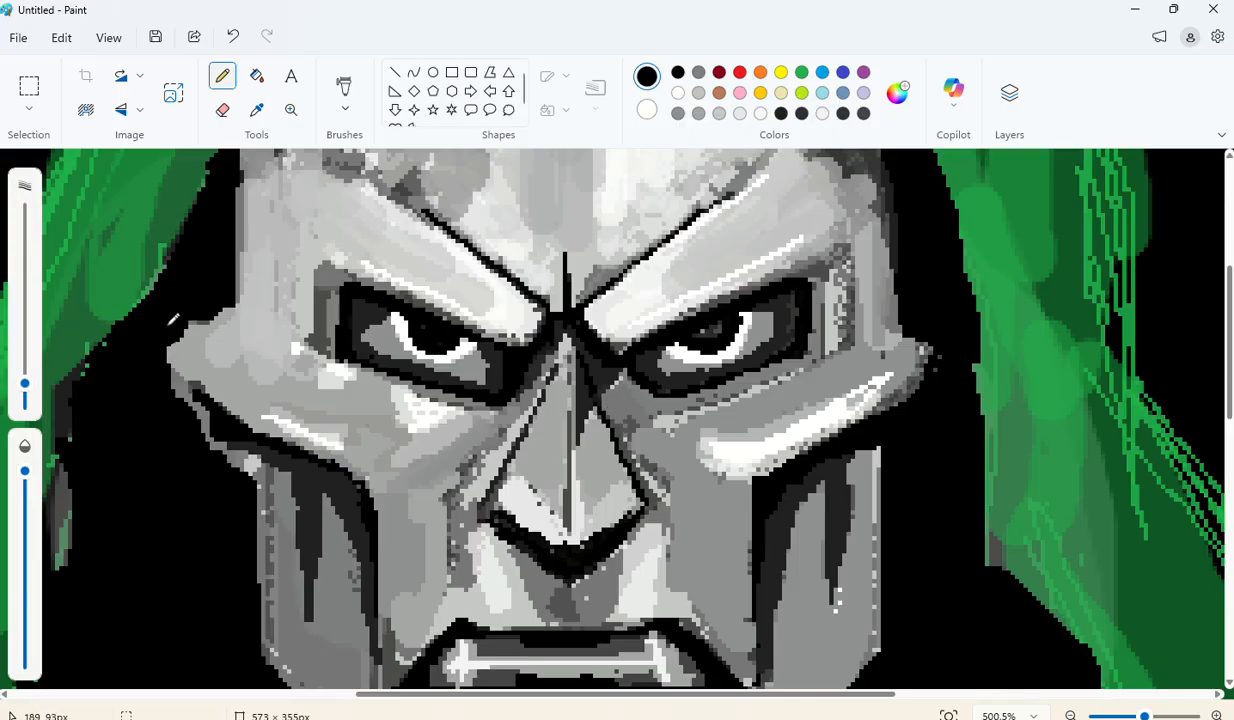
mouse_move(170, 330)
mouse_down()
mouse_move(192, 292)
mouse_move(172, 335)
mouse_move(174, 383)
mouse_up()
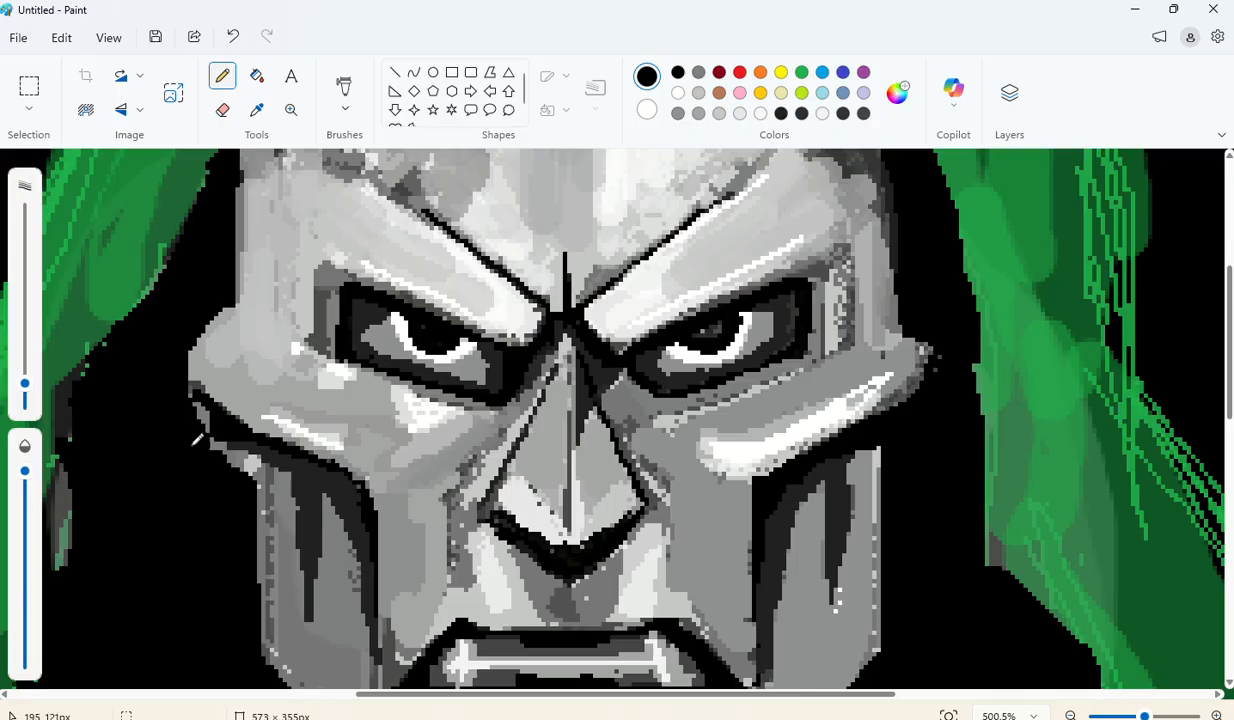
mouse_move(197, 440)
mouse_down()
mouse_move(197, 424)
mouse_move(214, 473)
mouse_move(218, 440)
mouse_move(248, 468)
mouse_move(245, 452)
mouse_up()
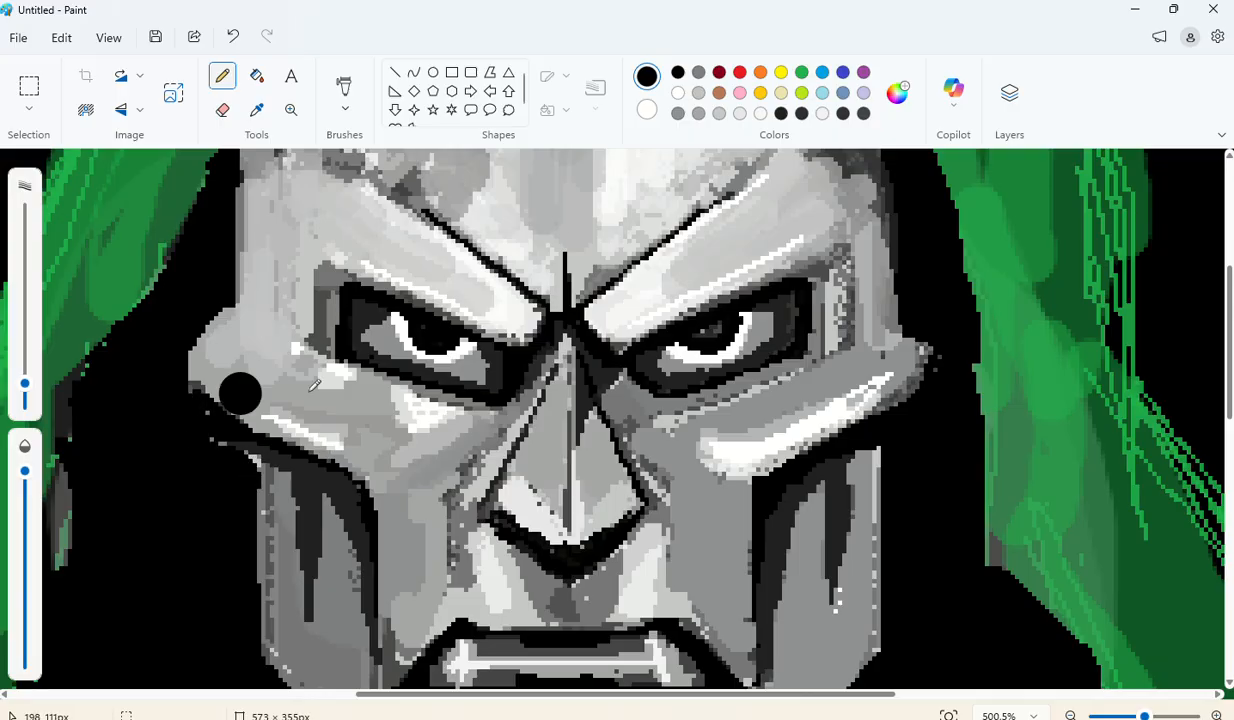
scroll(1000, 428, down, 3)
scroll(970, 390, up, 1)
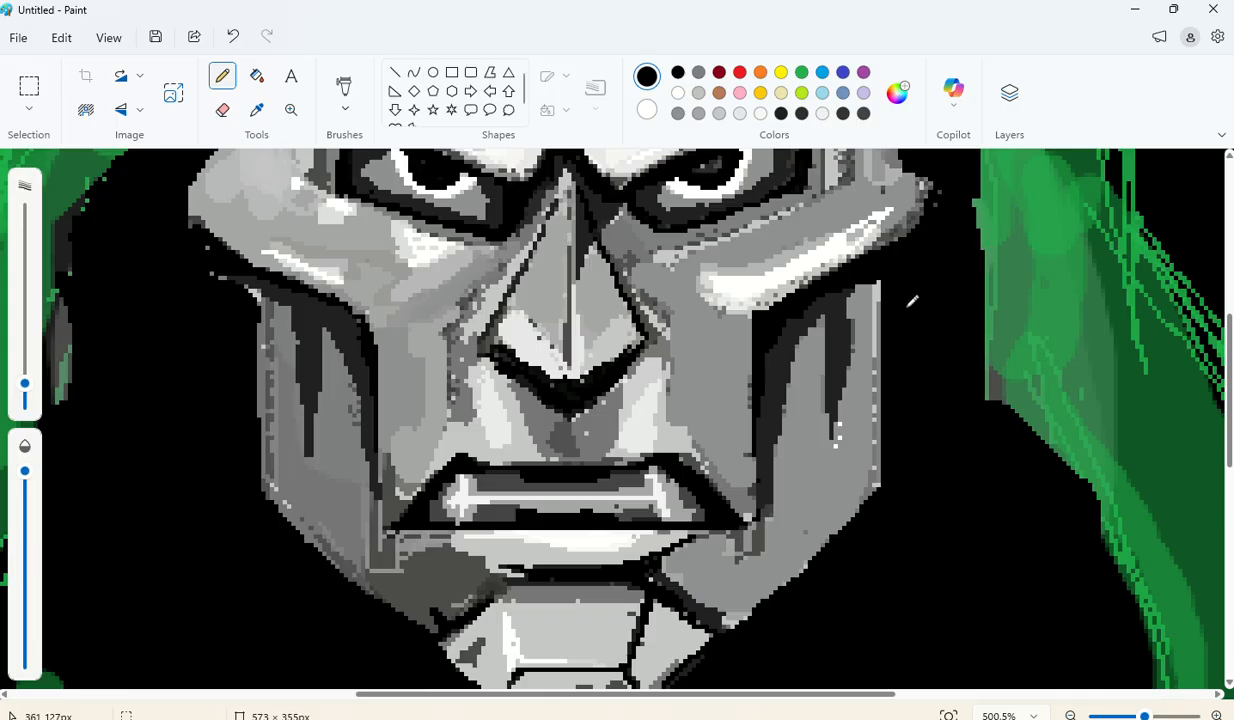
mouse_move(912, 300)
mouse_down()
mouse_move(899, 293)
mouse_move(906, 474)
mouse_up()
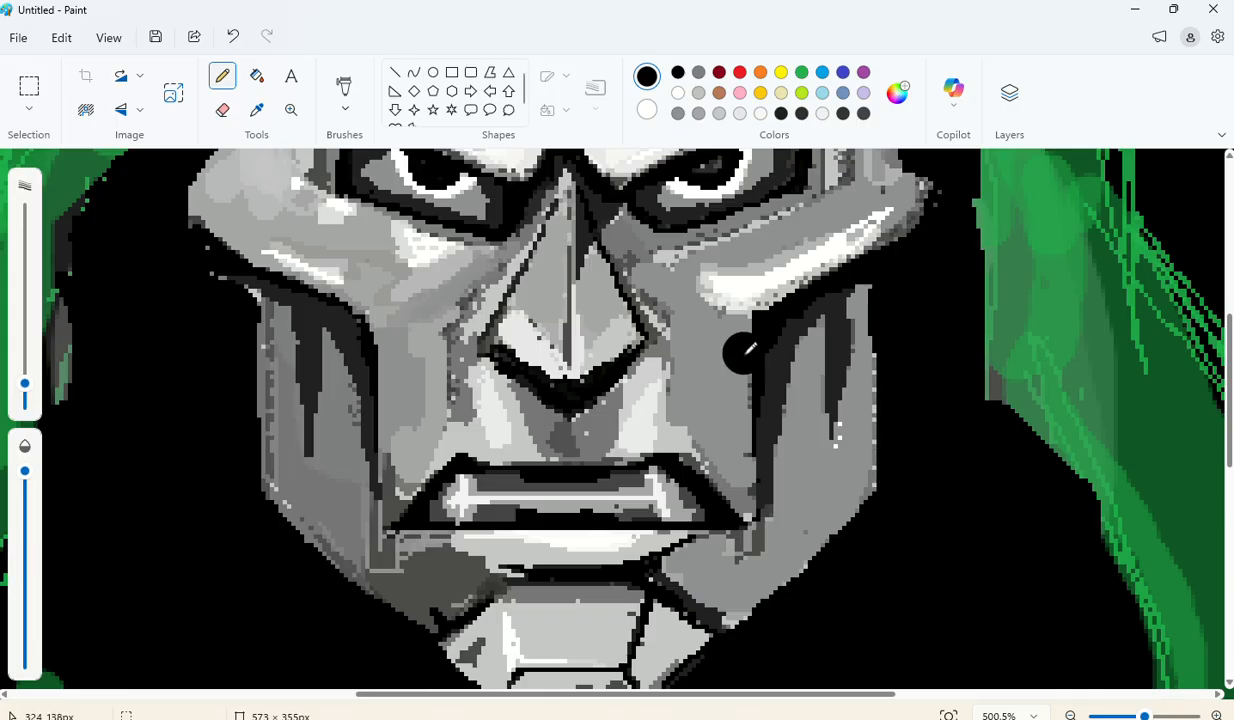
Step: Switch to green, lower the opacity slightly, and paint a bright diagonal stroke along the left collar fold of the cloak
ctrl+scroll(738, 343, down, 4)
ctrl+scroll(921, 257, down, 4)
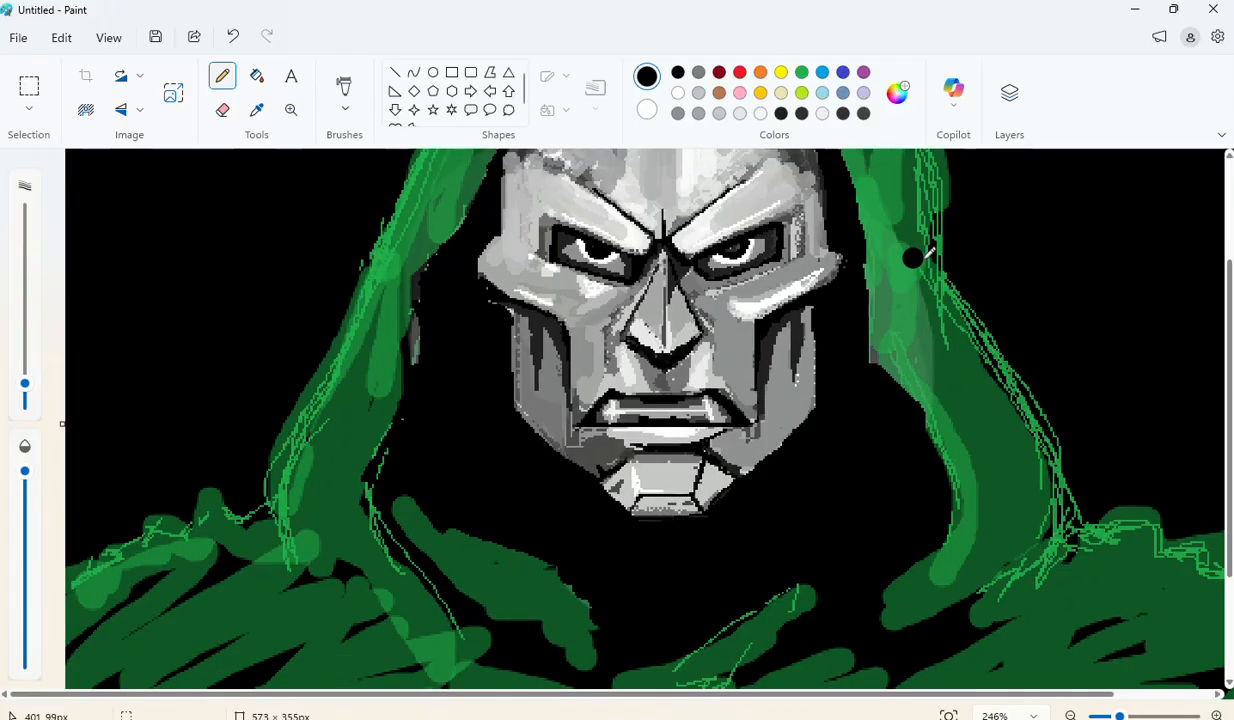
ctrl+scroll(820, 252, up, 5)
ctrl+scroll(820, 252, up, 3)
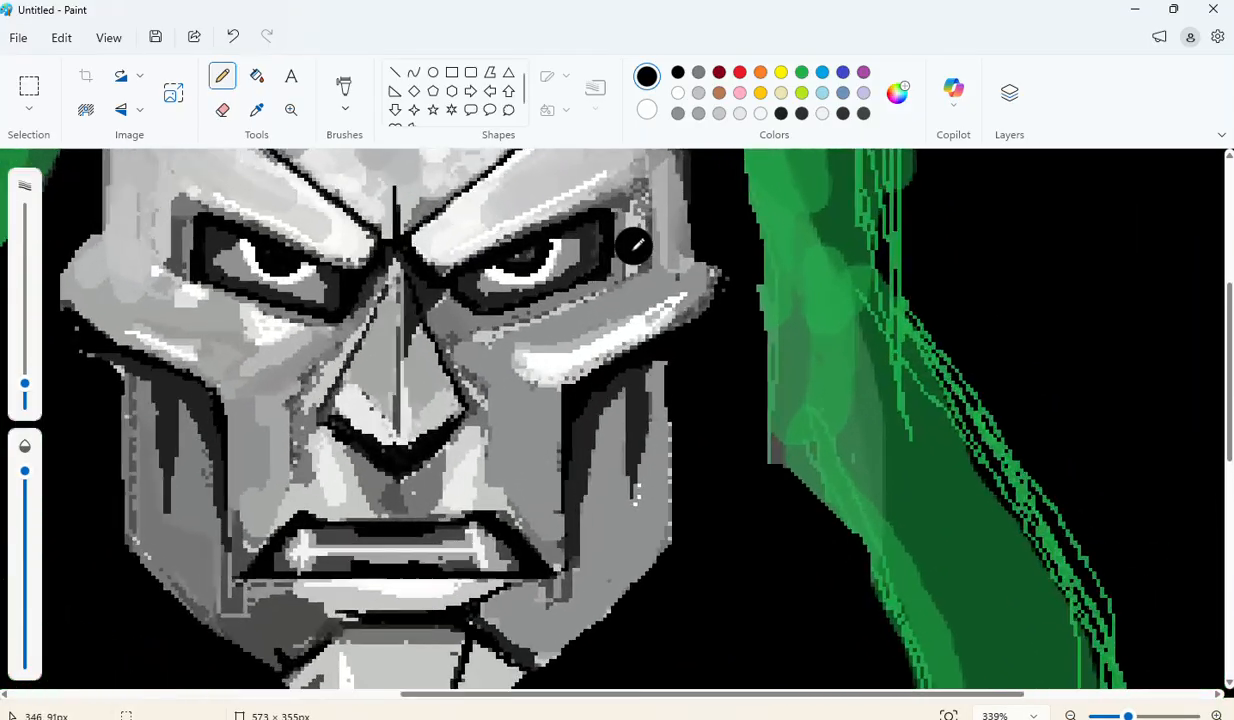
ctrl+scroll(640, 245, down, 3)
ctrl+scroll(709, 262, up, 1)
scroll(709, 262, down, 2)
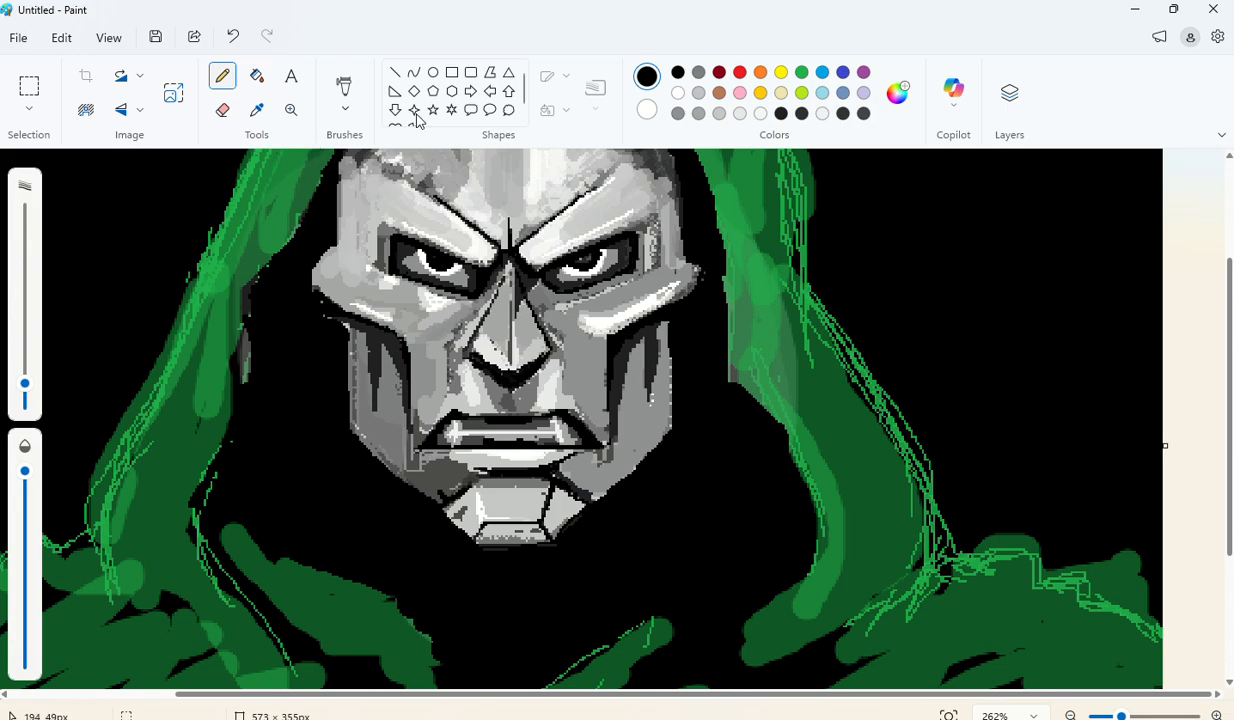
click(801, 73)
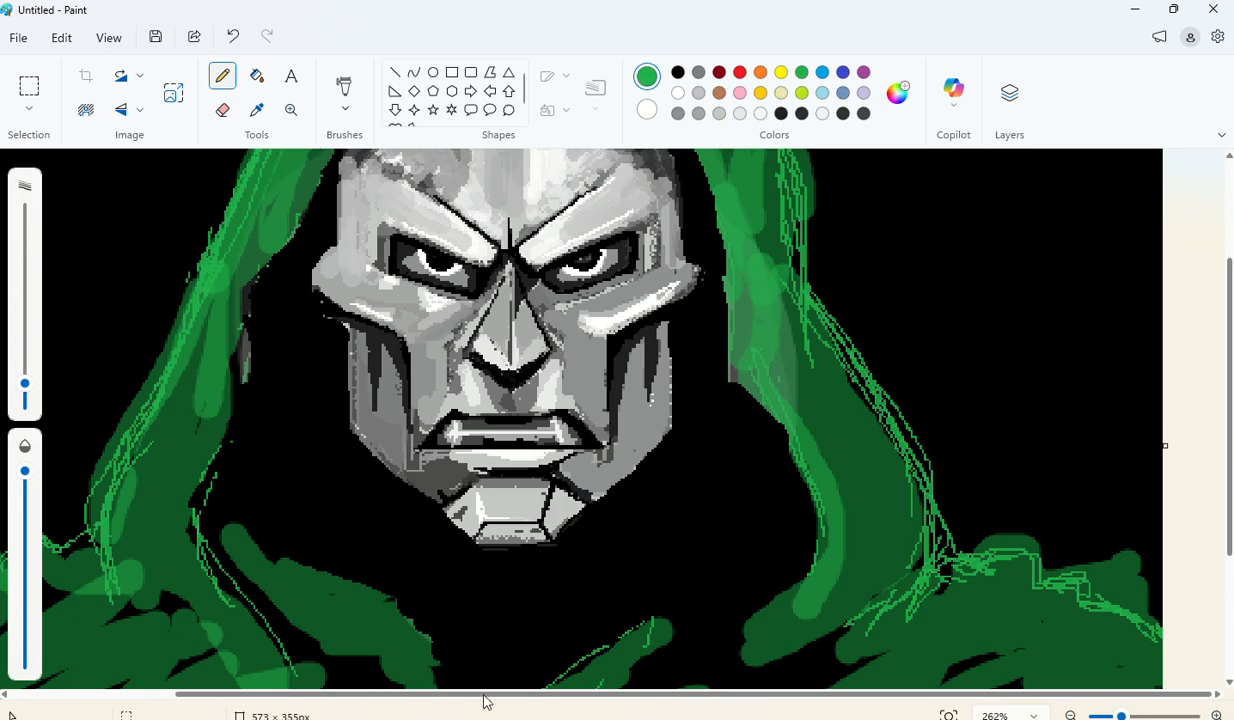
drag(483, 698, 400, 700)
drag(25, 471, 25, 494)
scroll(790, 435, down, 2)
scroll(531, 394, down, 2)
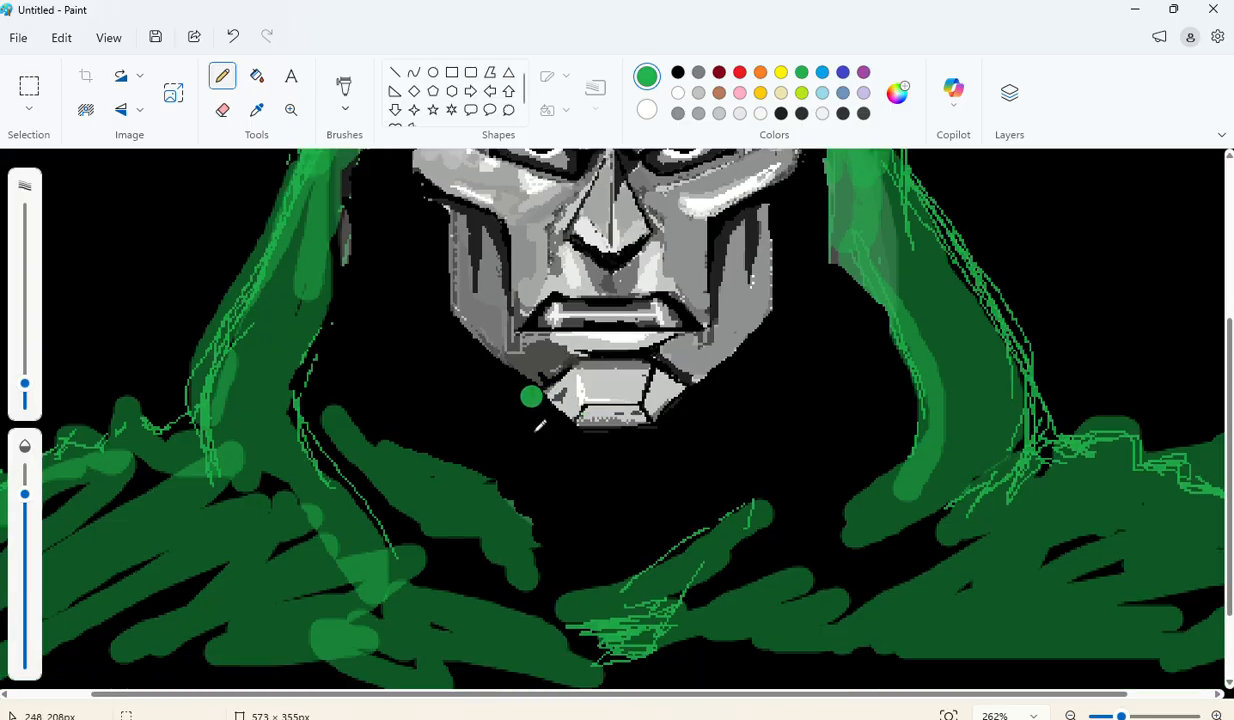
drag(343, 358, 449, 468)
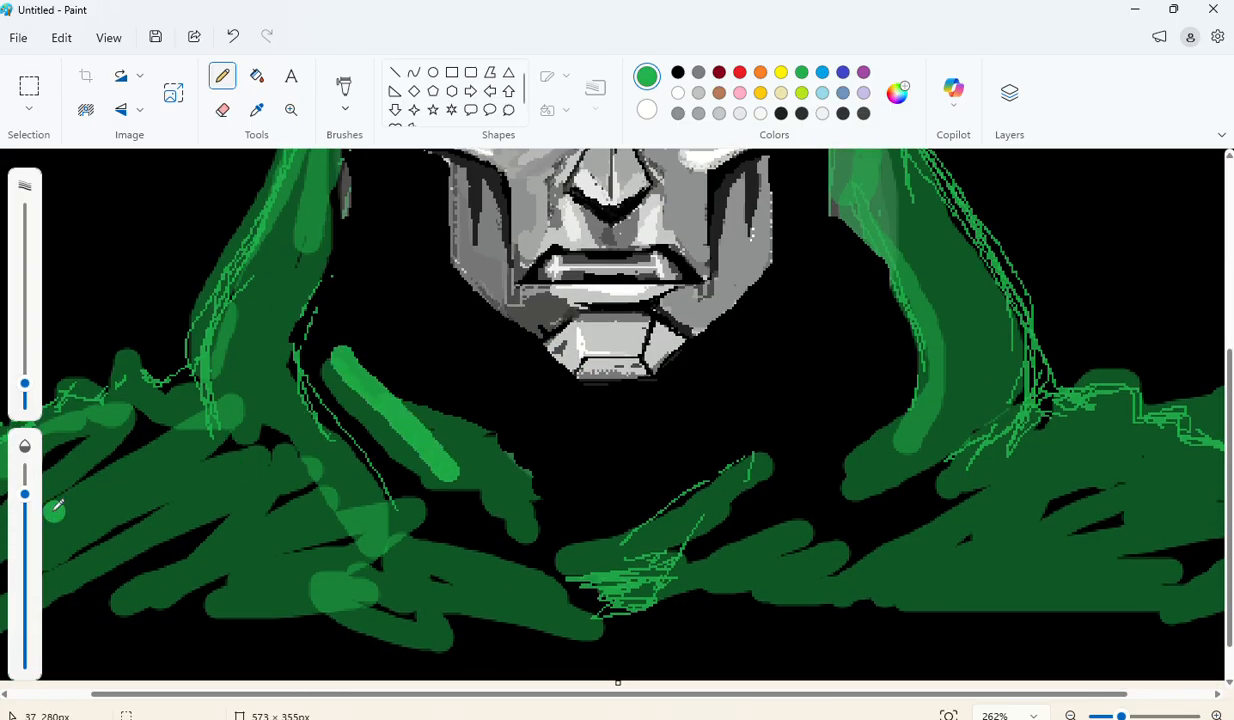
Step: Lower the opacity further and fill gaps beside the left collar fold and around the central clasp with translucent green
drag(25, 494, 25, 589)
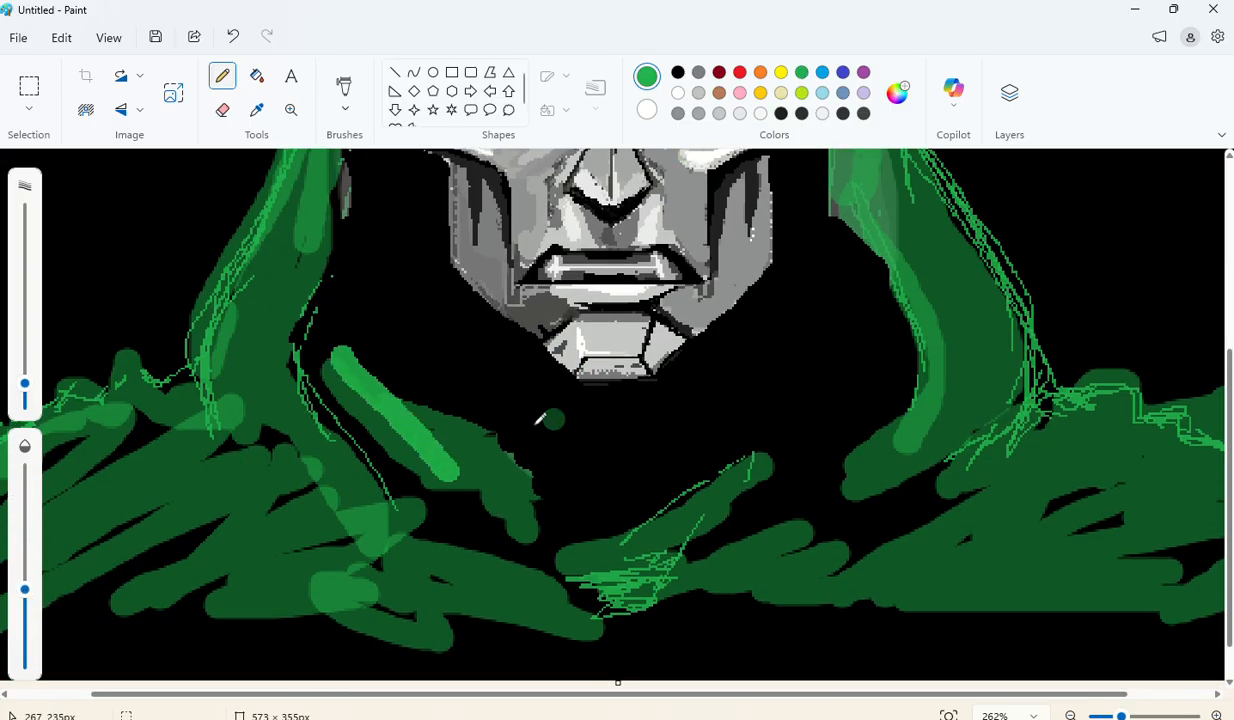
mouse_move(352, 368)
mouse_down()
mouse_move(449, 487)
mouse_move(356, 411)
mouse_move(472, 516)
mouse_up()
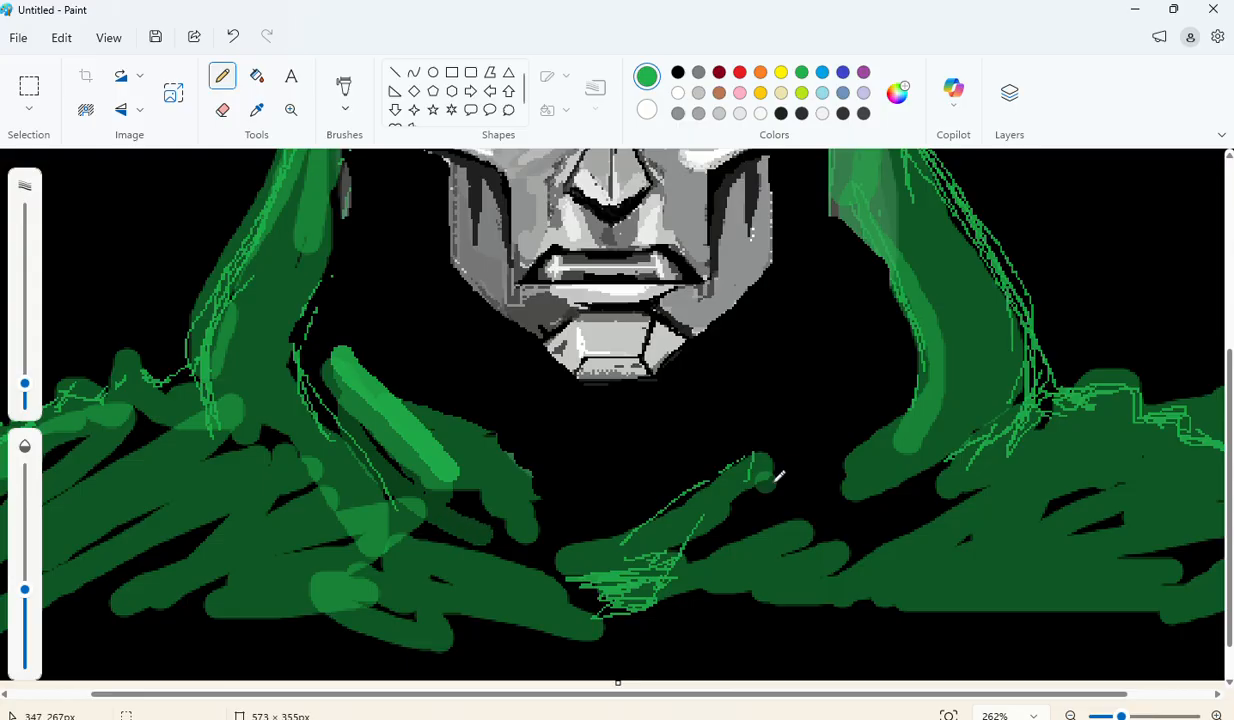
mouse_move(584, 520)
mouse_down()
mouse_move(653, 525)
mouse_move(594, 551)
mouse_move(652, 587)
mouse_up()
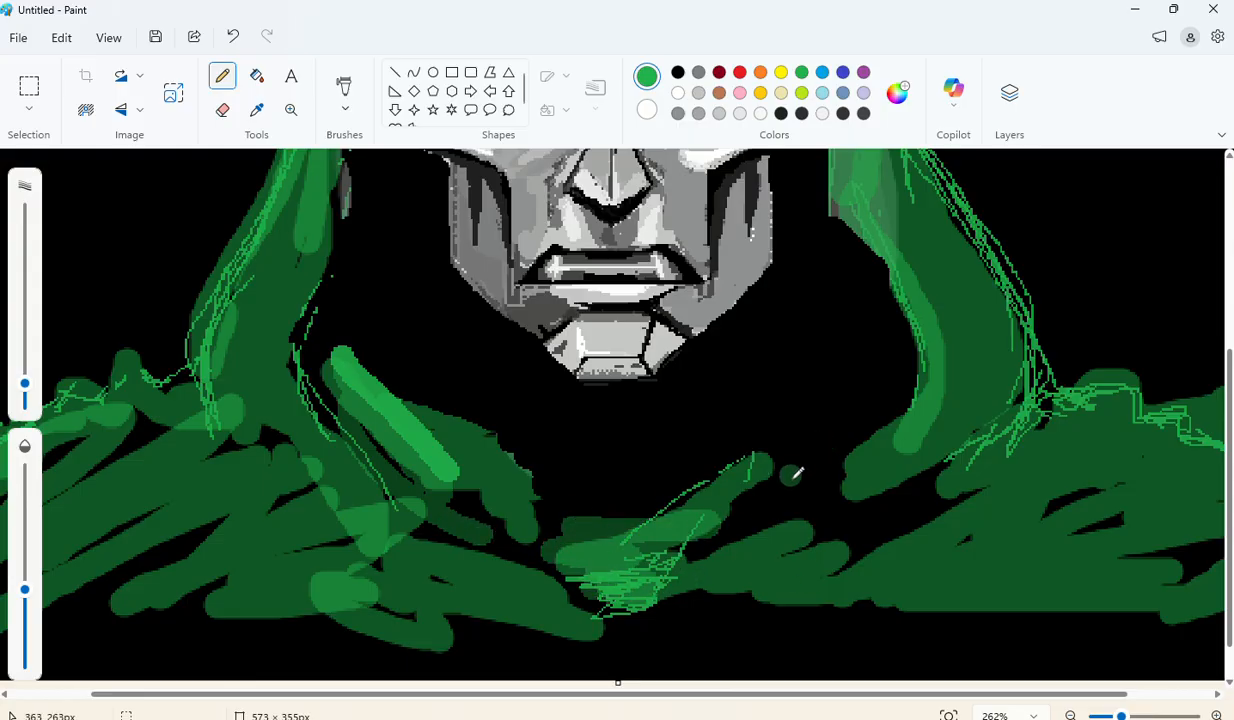
Step: Fill the right collar fold with translucent green, and cover the left shoulder with a larger pencil at full opacity in the same green
mouse_move(757, 490)
mouse_down()
mouse_move(770, 378)
mouse_move(809, 496)
mouse_move(938, 350)
mouse_move(796, 483)
mouse_move(928, 489)
mouse_move(645, 595)
mouse_up()
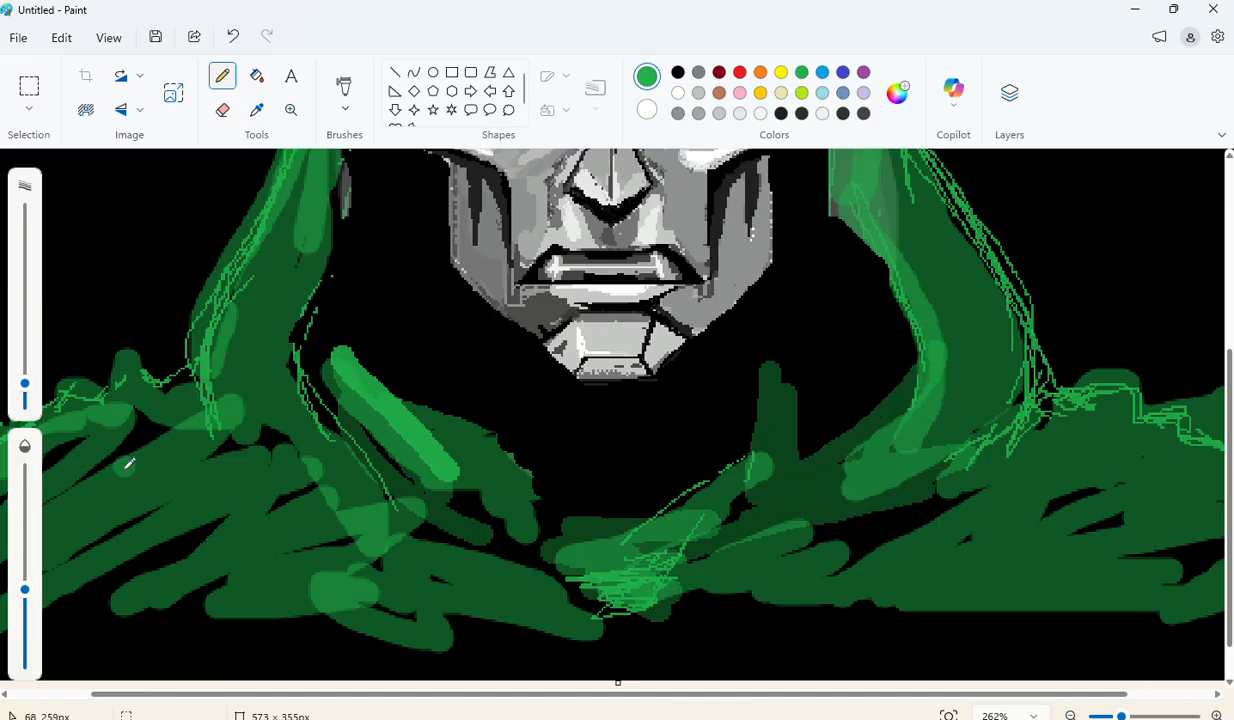
drag(25, 589, 25, 470)
drag(25, 385, 25, 353)
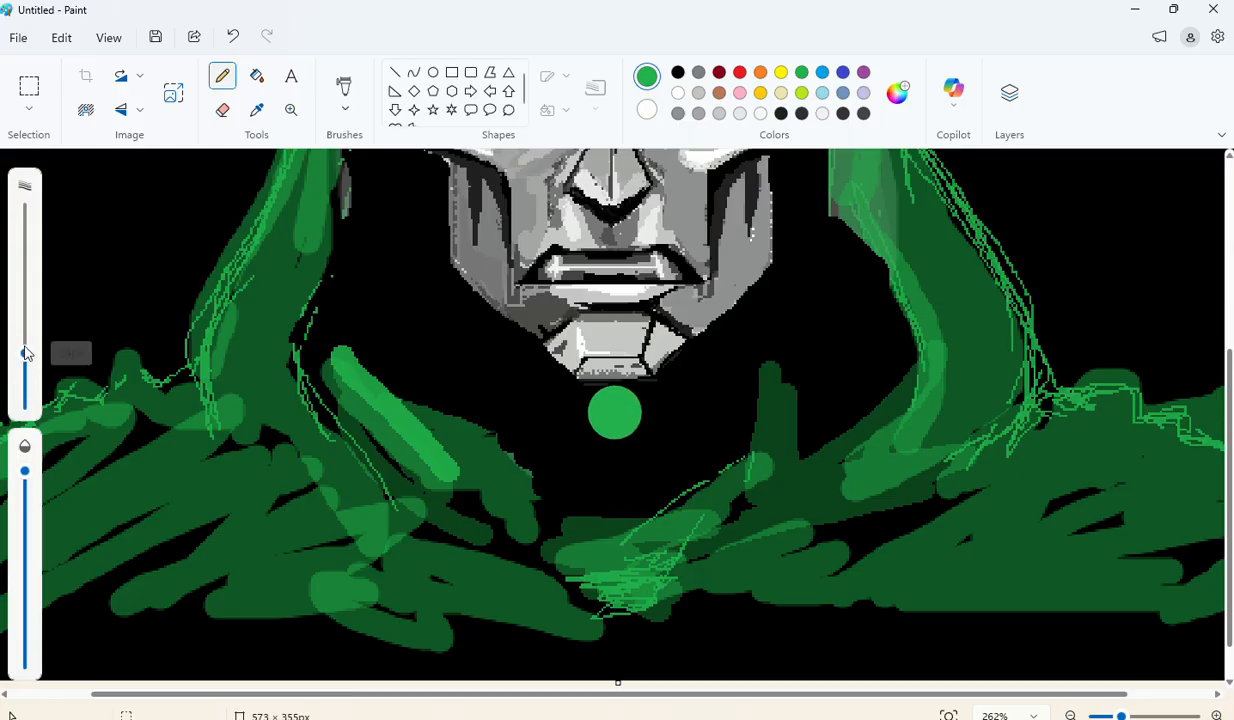
scroll(234, 450, down, 2)
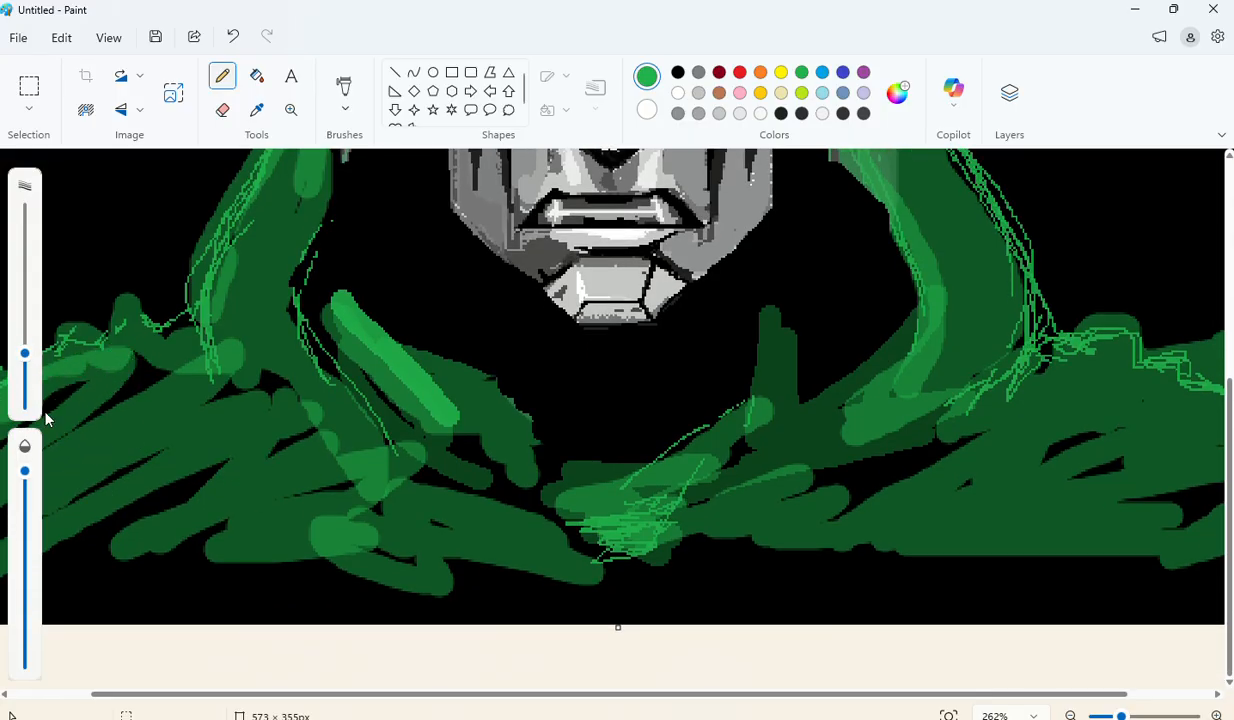
mouse_move(47, 416)
mouse_down()
mouse_move(23, 443)
mouse_move(219, 482)
mouse_move(175, 449)
mouse_move(115, 481)
mouse_move(284, 506)
mouse_move(228, 570)
mouse_move(156, 531)
mouse_up()
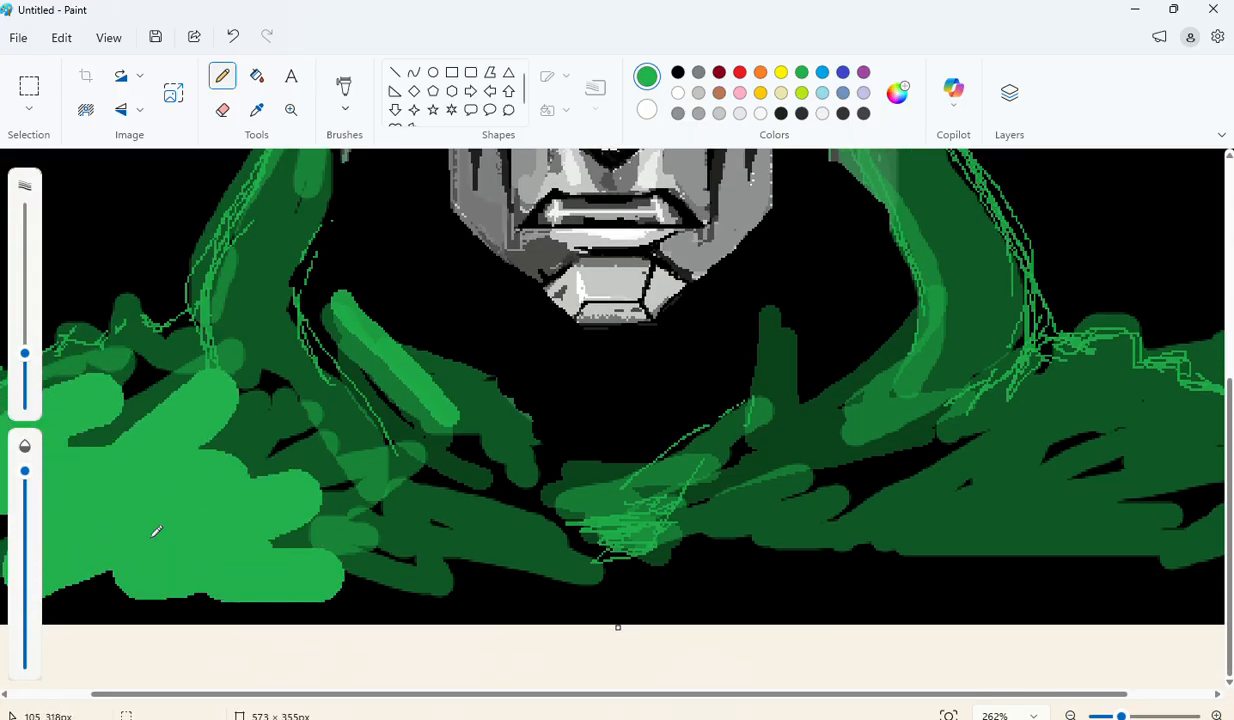
Step: Darken the pencil colour to #115725 and paint it across the shoulders and lower front of the cloak
click(896, 97)
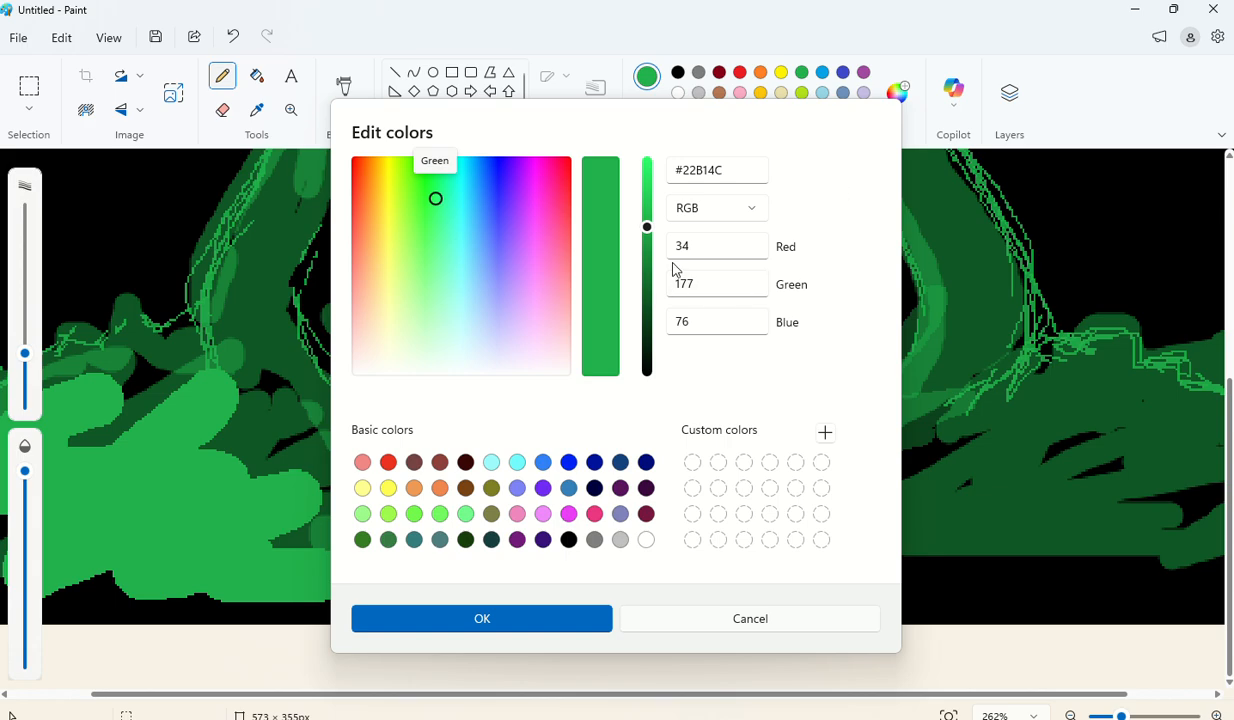
drag(648, 248, 655, 306)
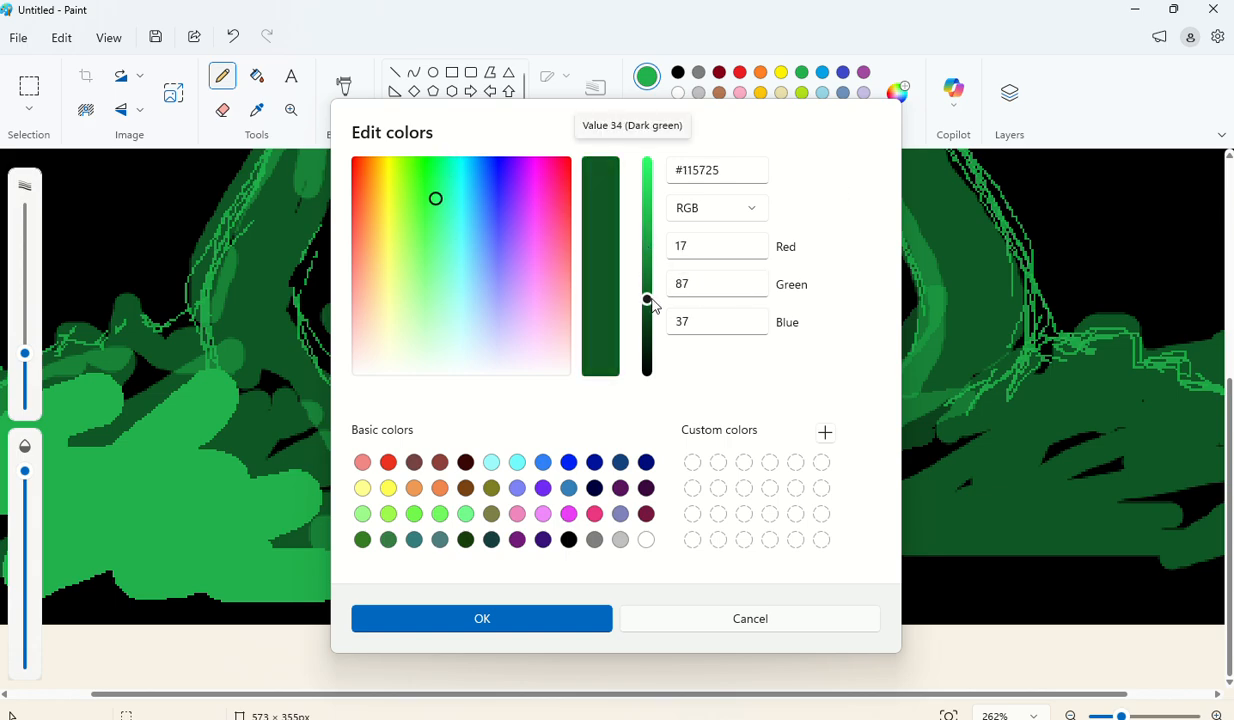
click(548, 612)
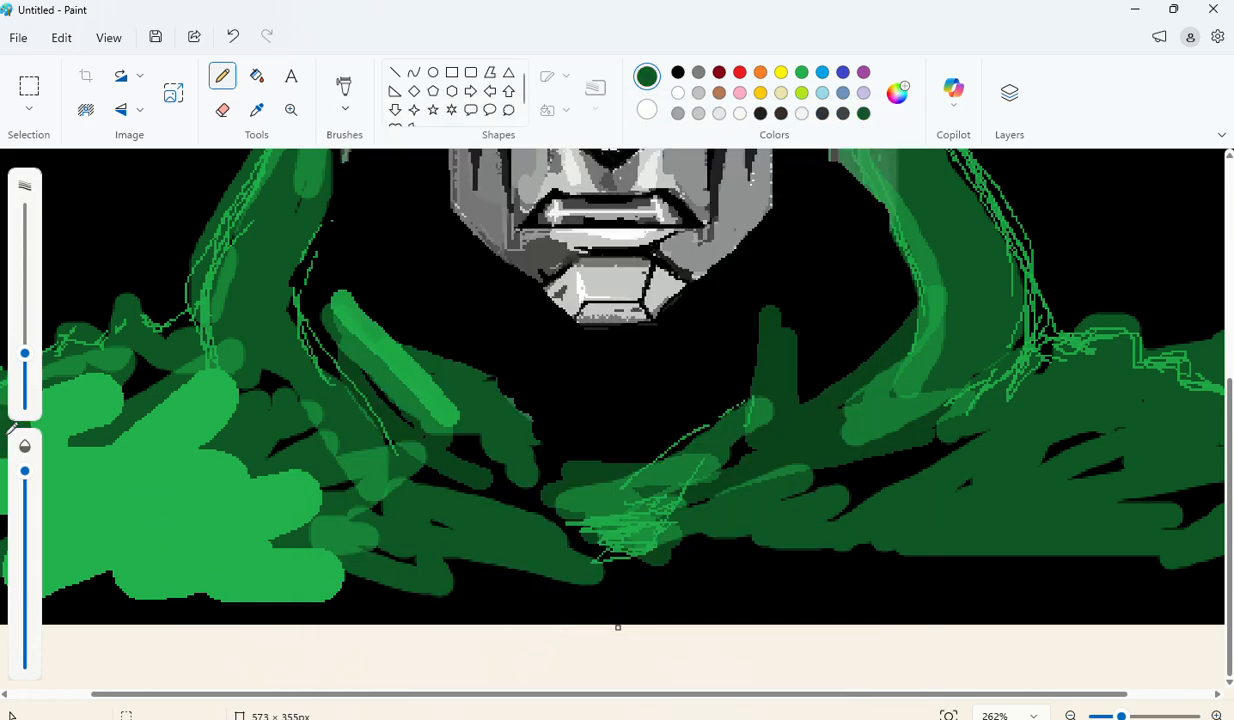
mouse_move(35, 418)
mouse_down()
mouse_move(106, 472)
mouse_move(103, 487)
mouse_move(197, 435)
mouse_move(193, 497)
mouse_move(144, 480)
mouse_move(273, 474)
mouse_move(250, 531)
mouse_move(275, 553)
mouse_move(362, 516)
mouse_move(441, 516)
mouse_move(279, 585)
mouse_move(140, 603)
mouse_move(30, 593)
mouse_move(436, 576)
mouse_move(377, 583)
mouse_move(568, 595)
mouse_move(502, 547)
mouse_move(628, 526)
mouse_move(629, 508)
mouse_move(702, 561)
mouse_up()
mouse_move(1049, 470)
mouse_down()
mouse_move(783, 486)
mouse_move(888, 436)
mouse_move(1008, 472)
mouse_move(1103, 472)
mouse_move(802, 496)
mouse_move(788, 545)
mouse_move(1182, 550)
mouse_up()
Step: Repaint the left side of the hood in solid dark green from its top down to the shoulder
scroll(700, 400, up, 10)
mouse_move(432, 220)
mouse_down()
mouse_move(410, 250)
mouse_move(515, 213)
mouse_move(425, 250)
mouse_move(406, 273)
mouse_move(304, 462)
mouse_move(308, 536)
mouse_move(287, 583)
mouse_move(276, 601)
mouse_move(240, 595)
mouse_up()
scroll(260, 500, down, 3)
mouse_move(291, 382)
mouse_down()
mouse_move(242, 476)
mouse_move(235, 540)
mouse_move(282, 638)
mouse_up()
scroll(914, 377, up, 3)
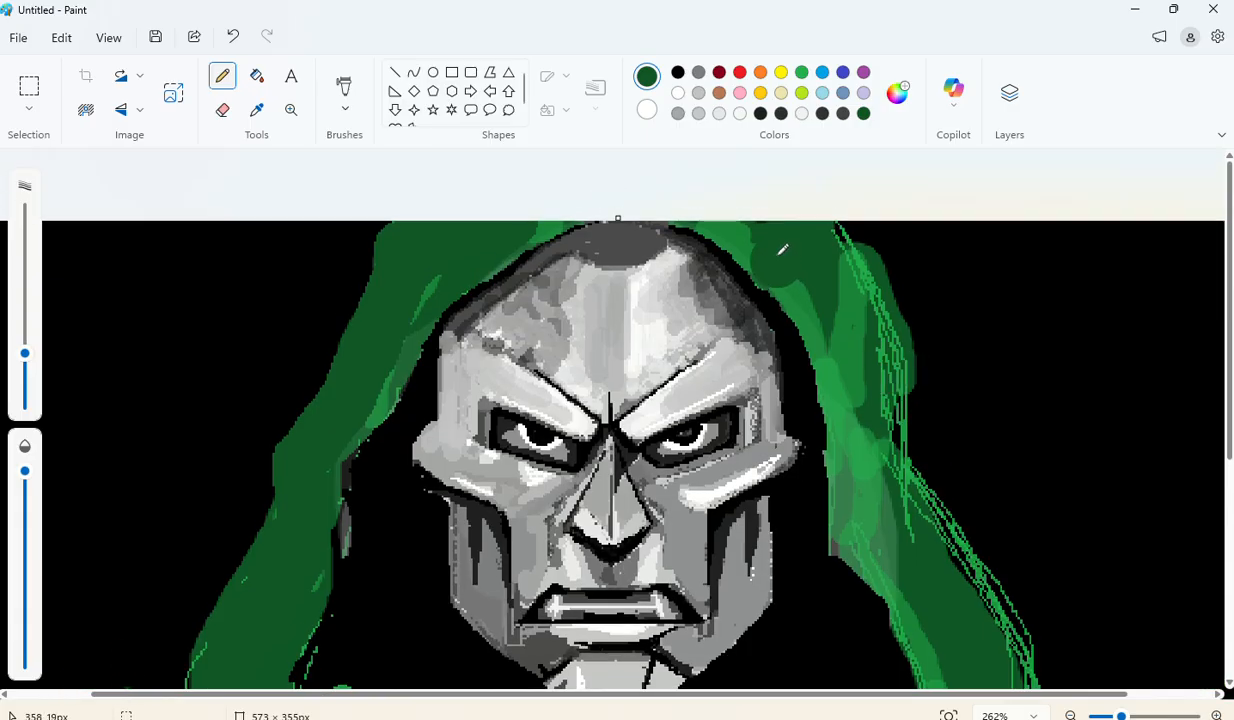
Step: Cover the right side of the hood with solid dark green from its top down to the collar, including the inner edge
mouse_move(760, 230)
mouse_down()
mouse_move(799, 243)
mouse_move(847, 297)
mouse_move(905, 510)
mouse_up()
scroll(905, 510, down, 2)
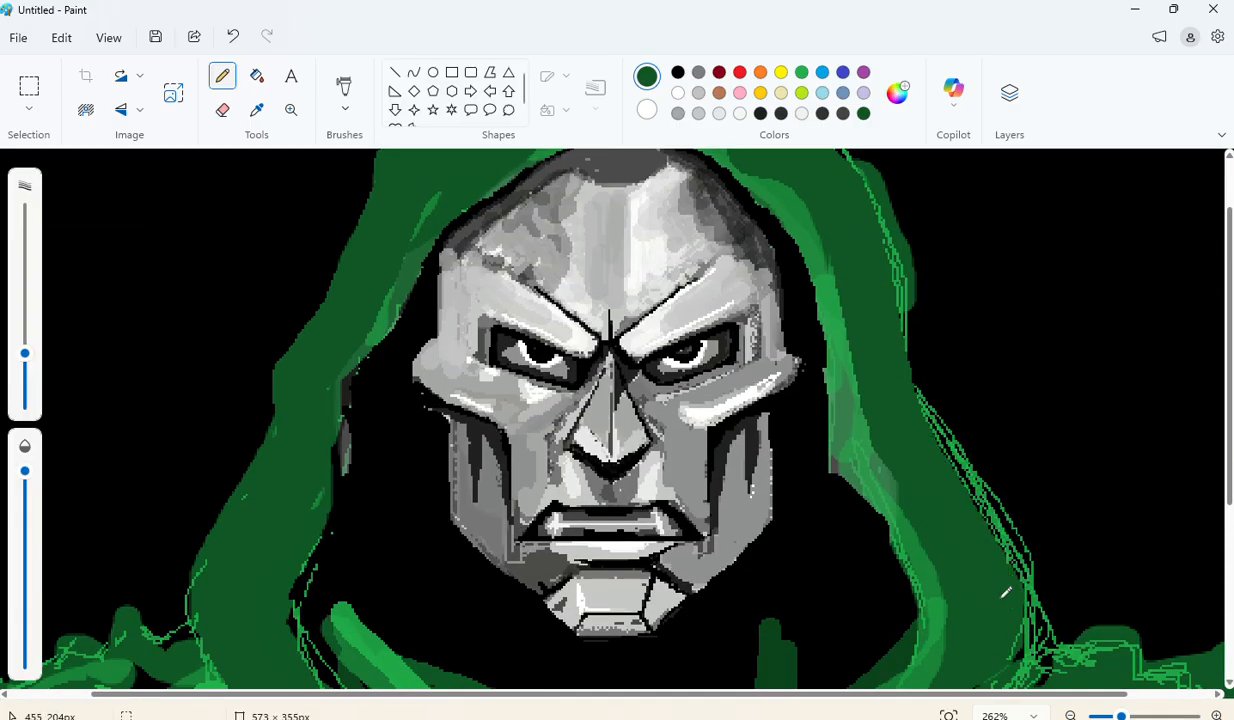
scroll(1003, 592, down, 2)
mouse_move(934, 502)
mouse_down()
mouse_move(921, 400)
mouse_move(880, 273)
mouse_move(812, 222)
mouse_up()
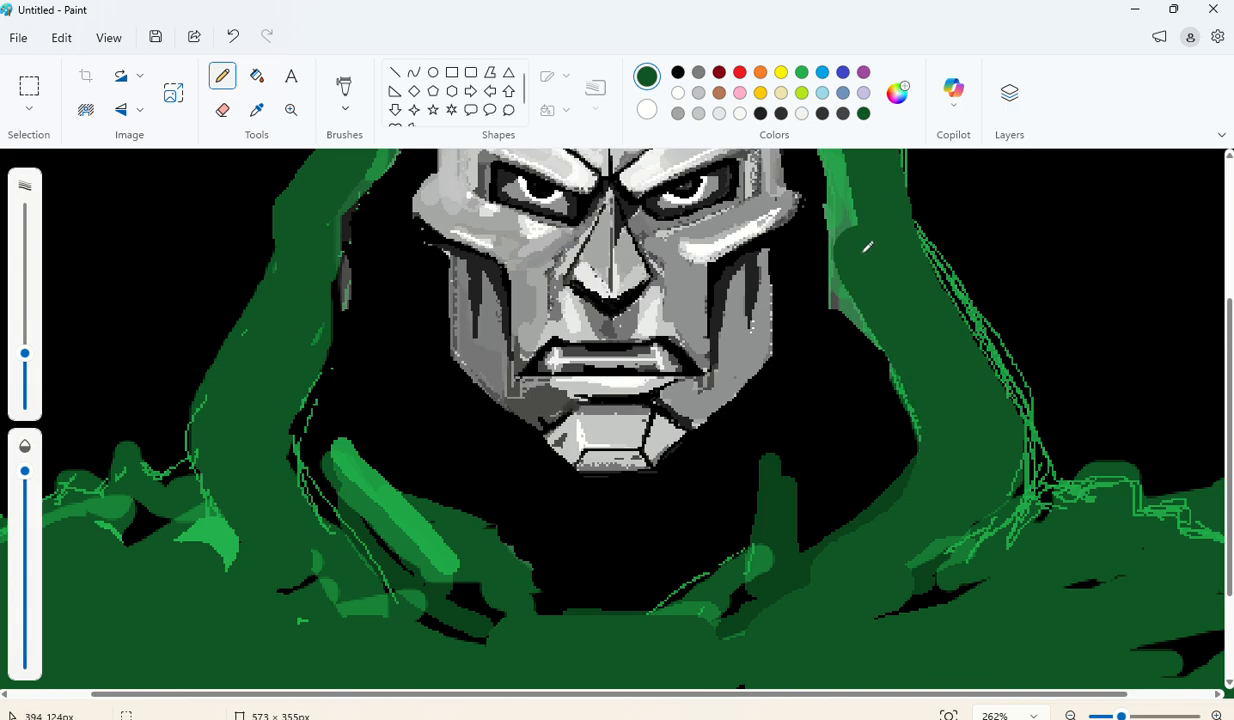
scroll(812, 222, up, 1)
scroll(881, 347, up, 2)
mouse_move(845, 482)
mouse_down()
mouse_move(833, 310)
mouse_move(785, 262)
mouse_up()
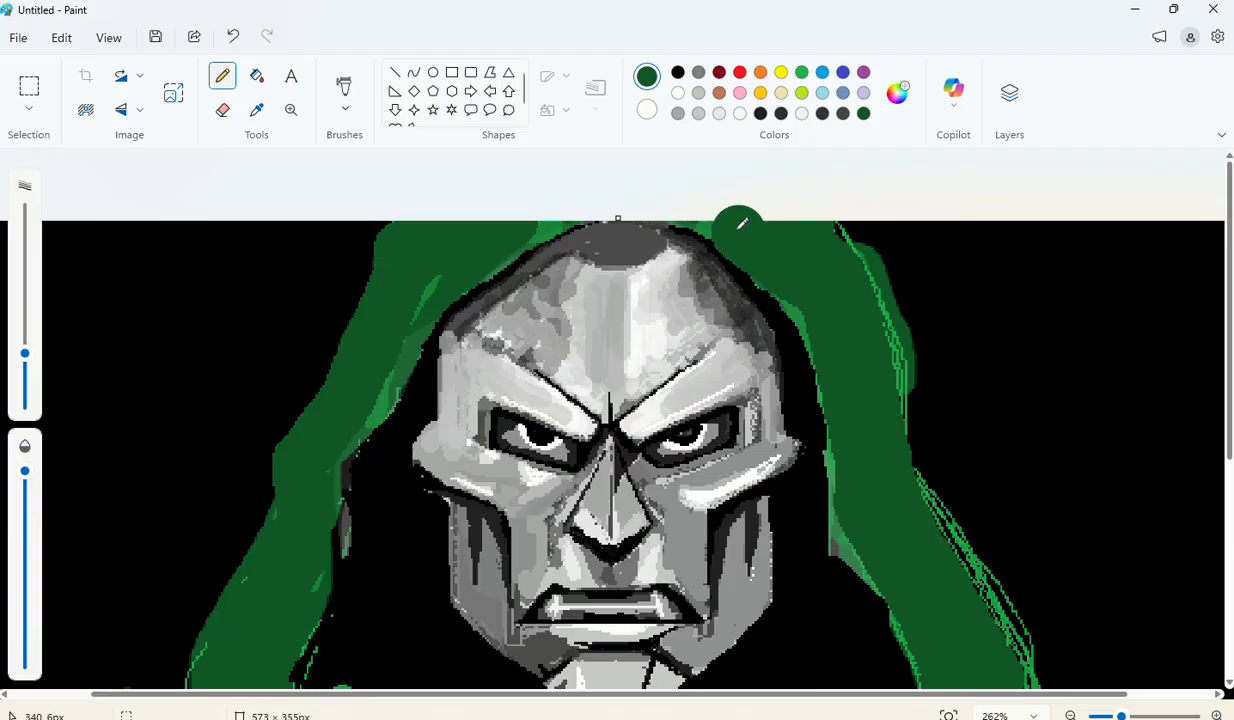
Step: Shrink the pencil, darken the colour to #0E4A1F, and shade the upper inner edge of the hood's right side
scroll(265, 400, down, 3)
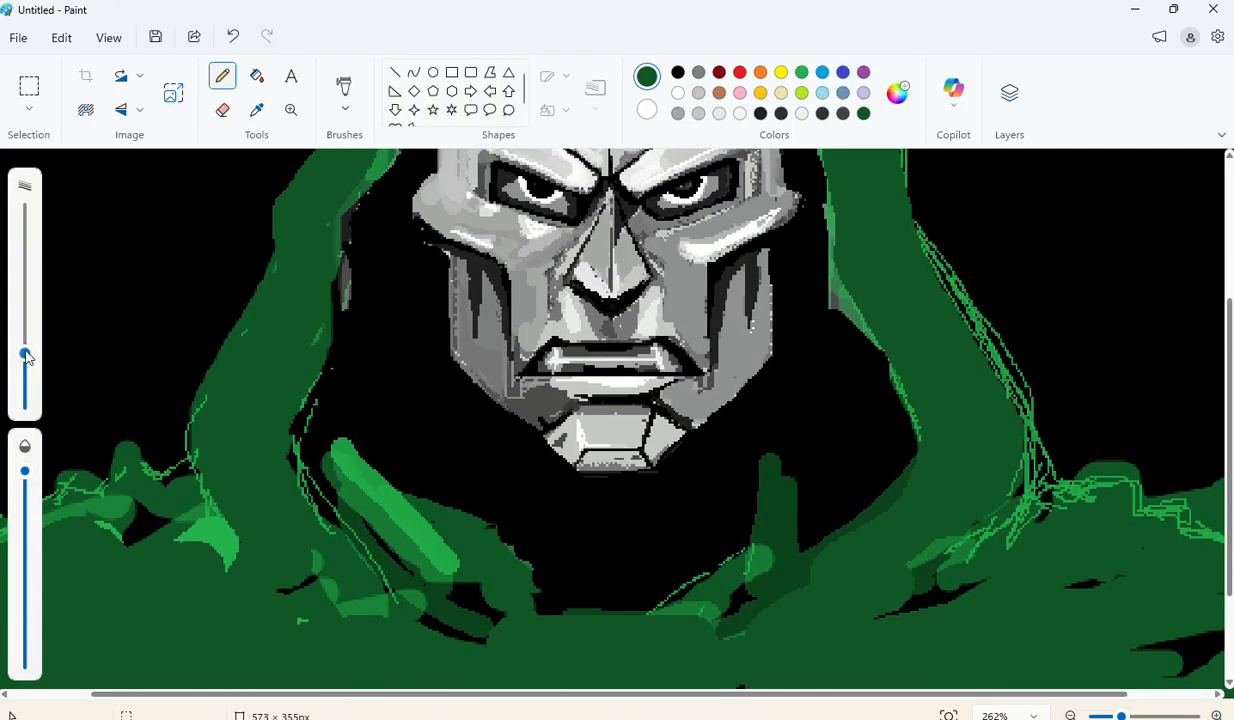
drag(25, 352, 25, 394)
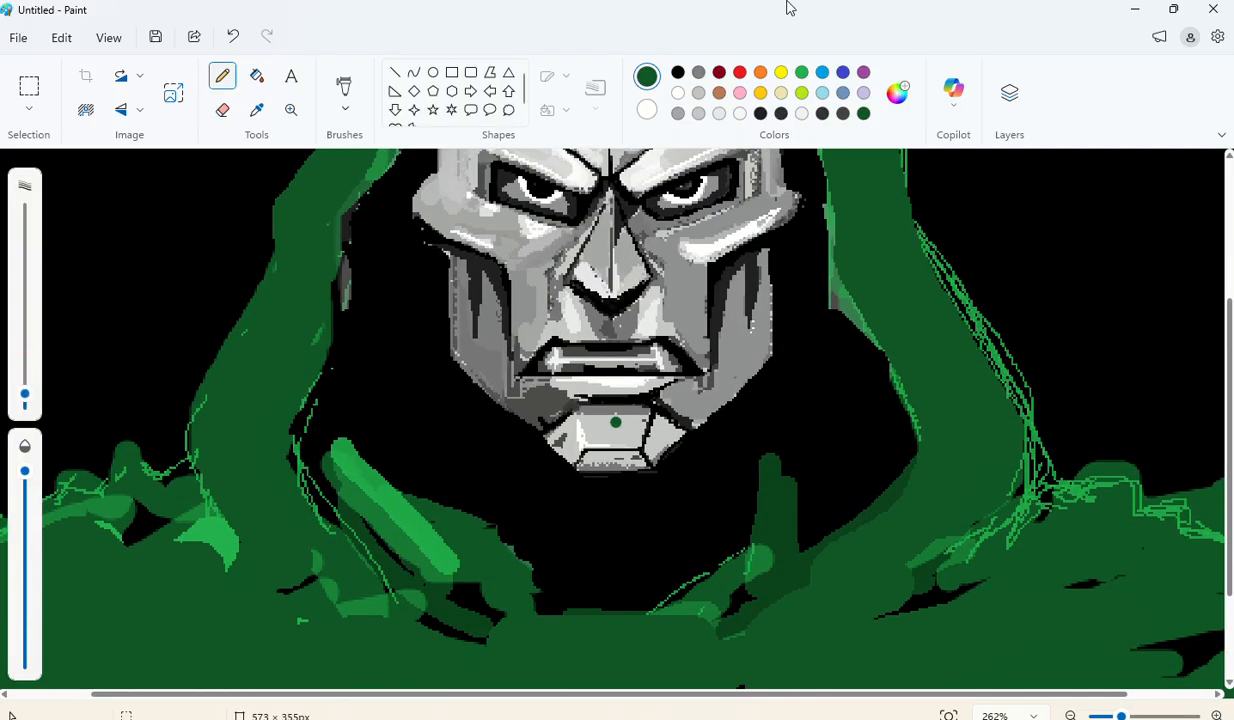
click(899, 96)
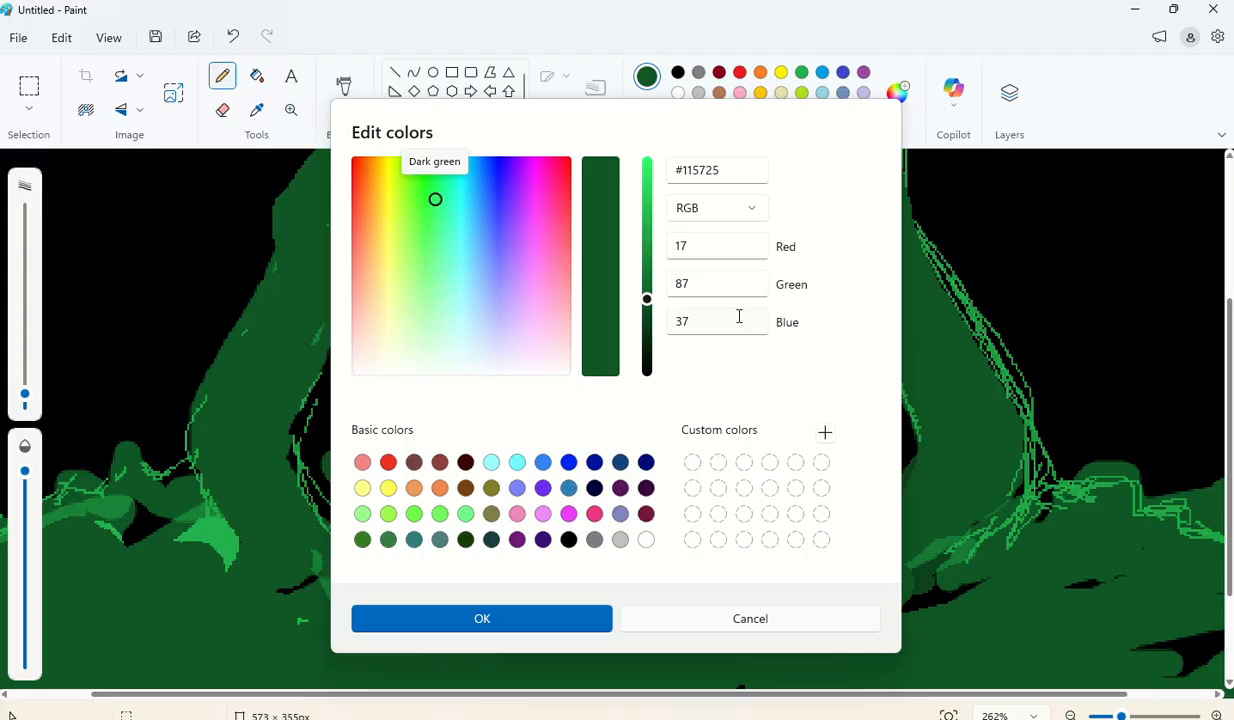
click(644, 310)
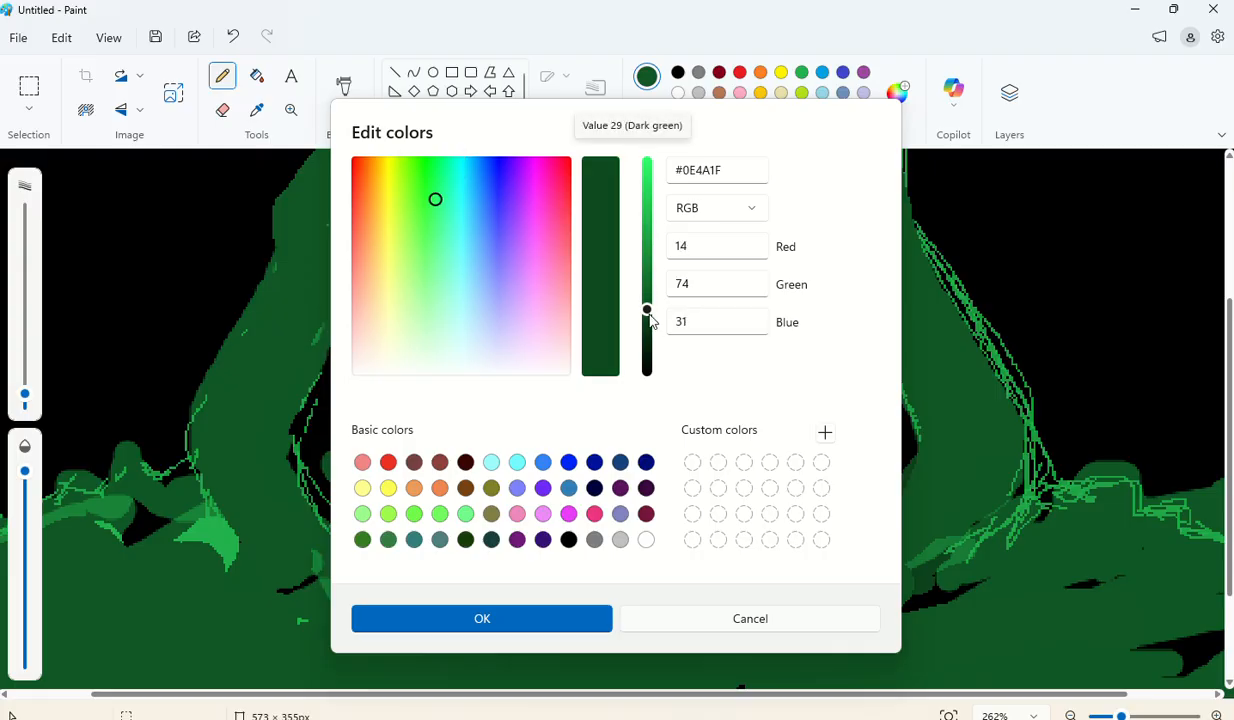
click(535, 625)
scroll(765, 225, up, 5)
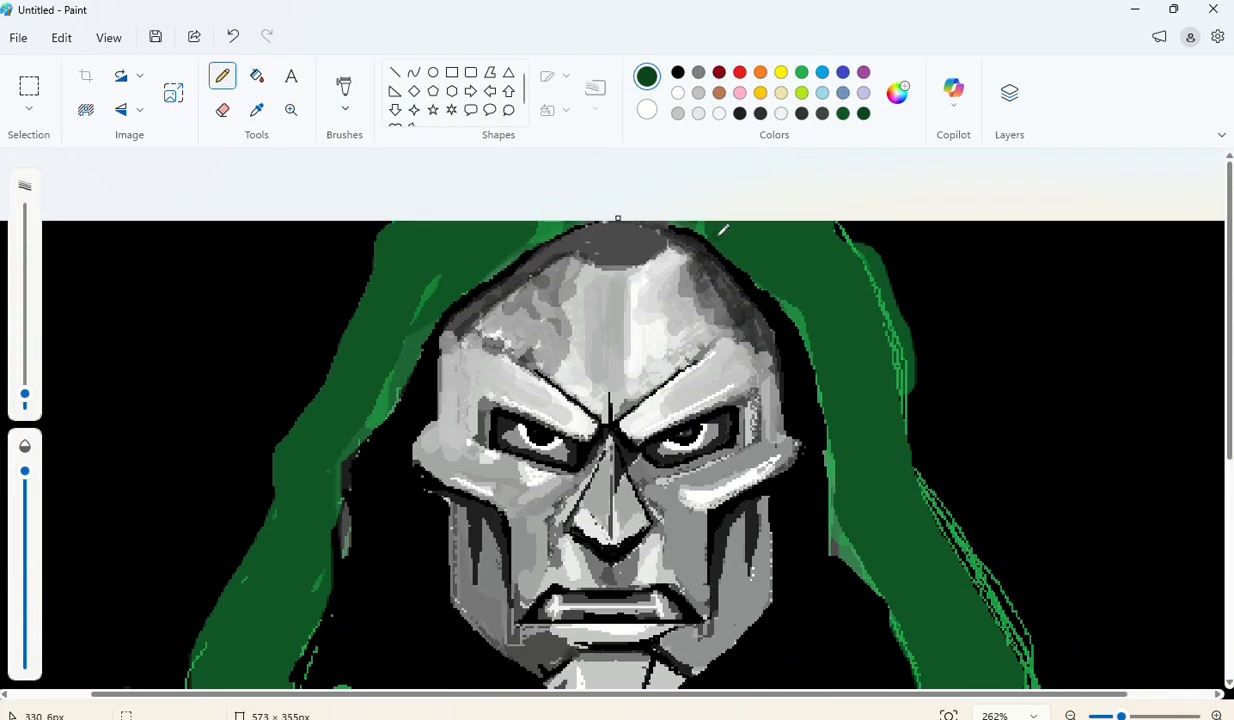
mouse_move(721, 233)
mouse_down()
mouse_move(780, 305)
mouse_move(817, 388)
mouse_move(852, 511)
mouse_move(844, 549)
mouse_up()
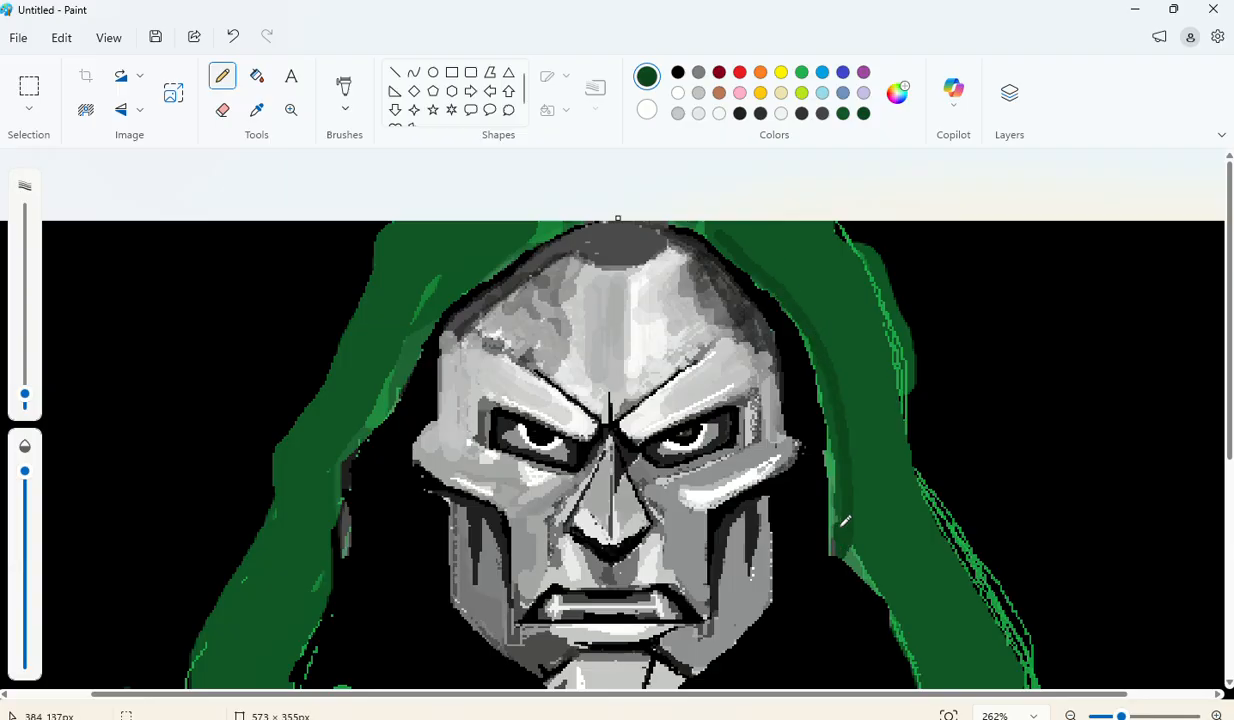
drag(843, 466, 832, 408)
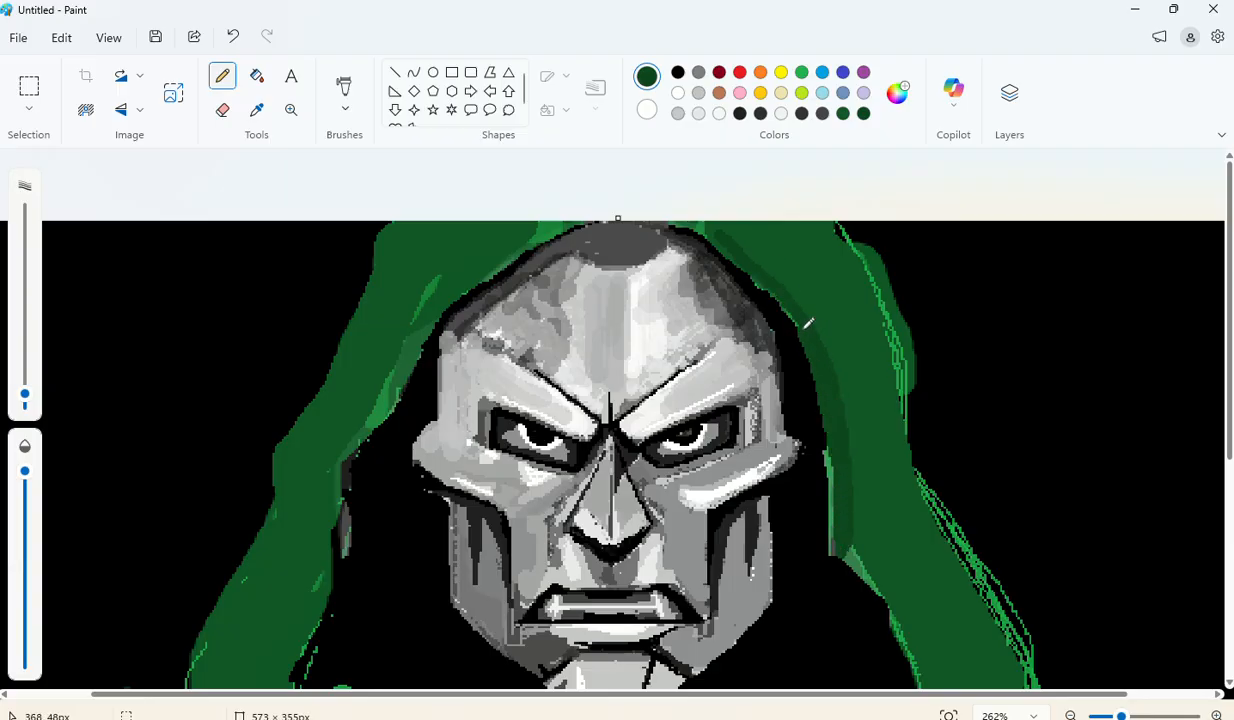
Step: Extend the darker green shading down the hood's right inner edge to the collar, covering the light green remnants
scroll(775, 273, down, 4)
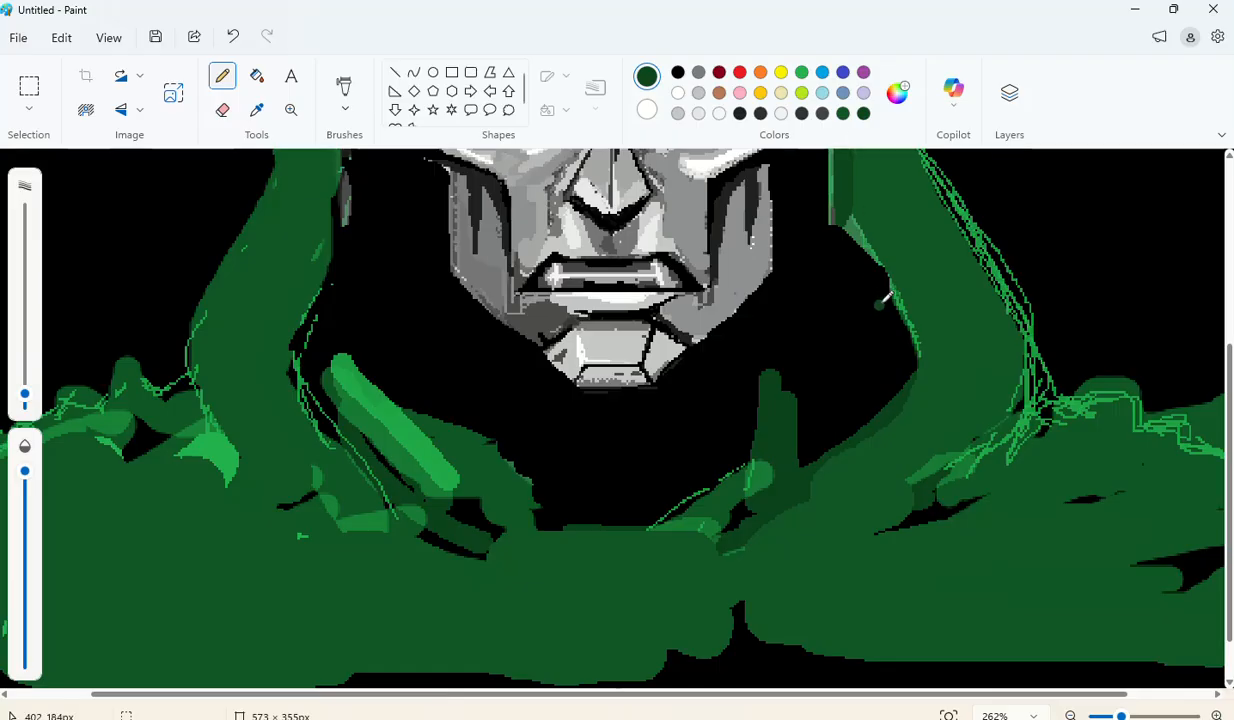
scroll(855, 305, up, 2)
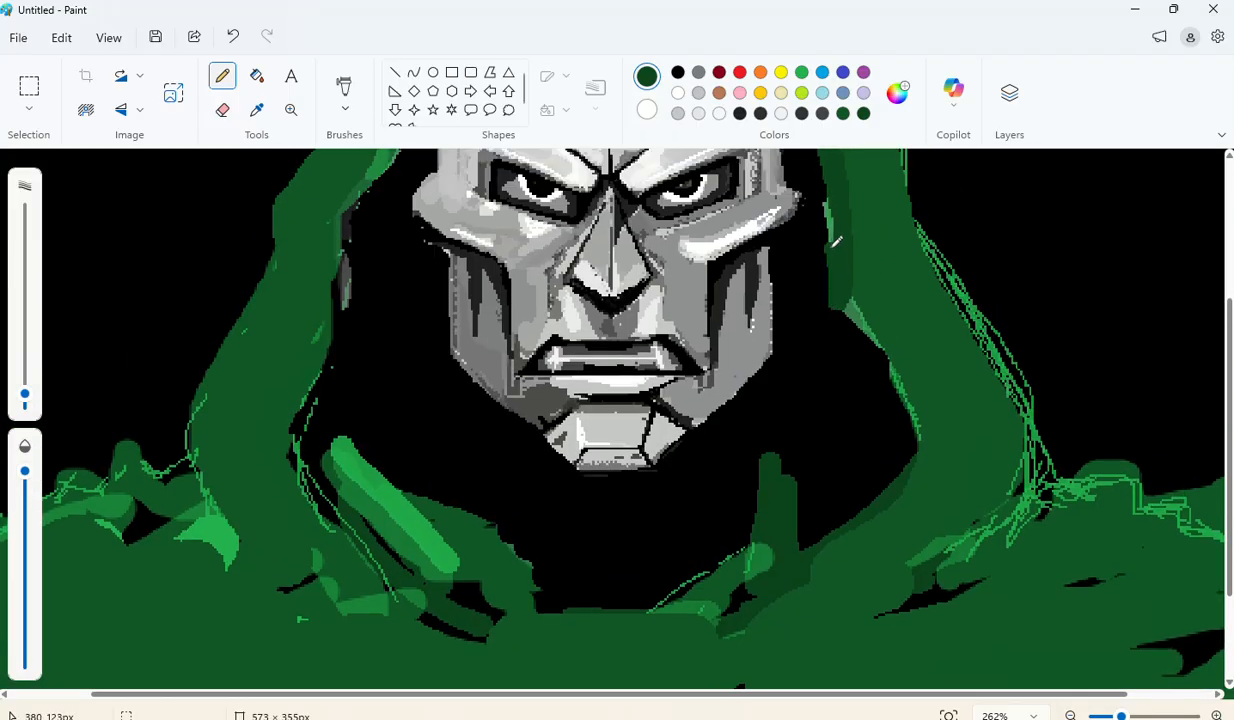
drag(836, 241, 828, 197)
scroll(828, 165, up, 3)
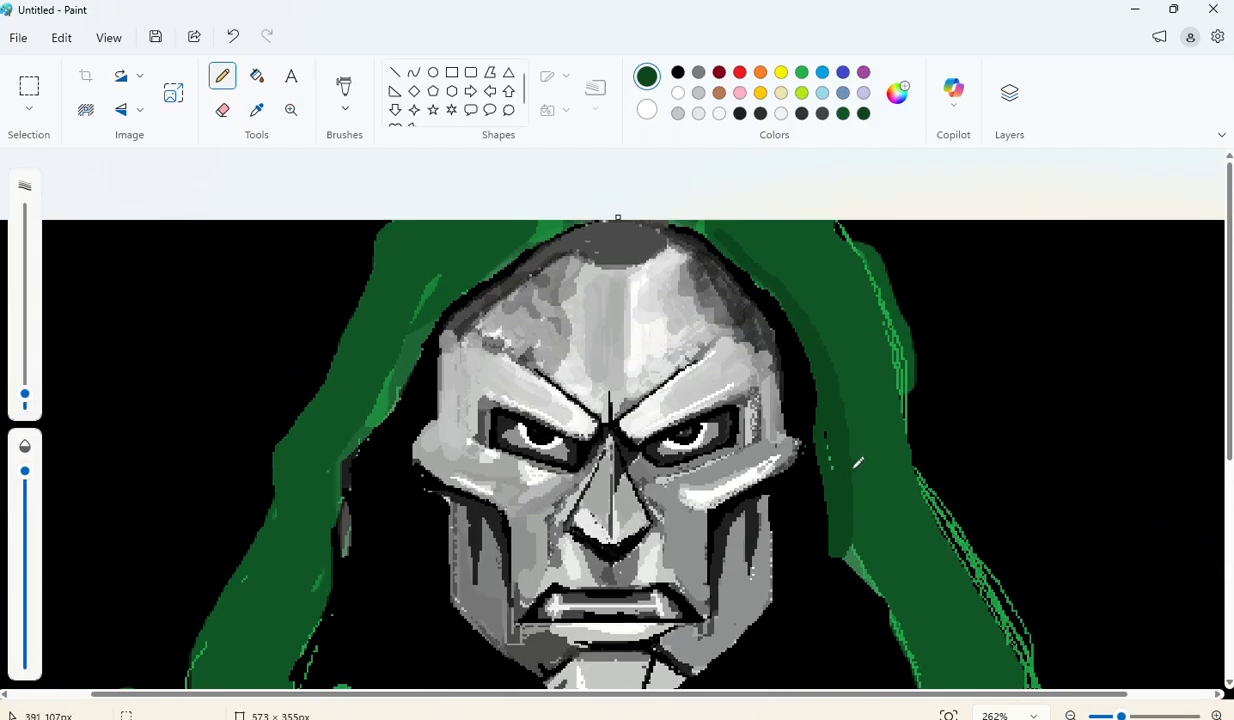
scroll(830, 380, down, 4)
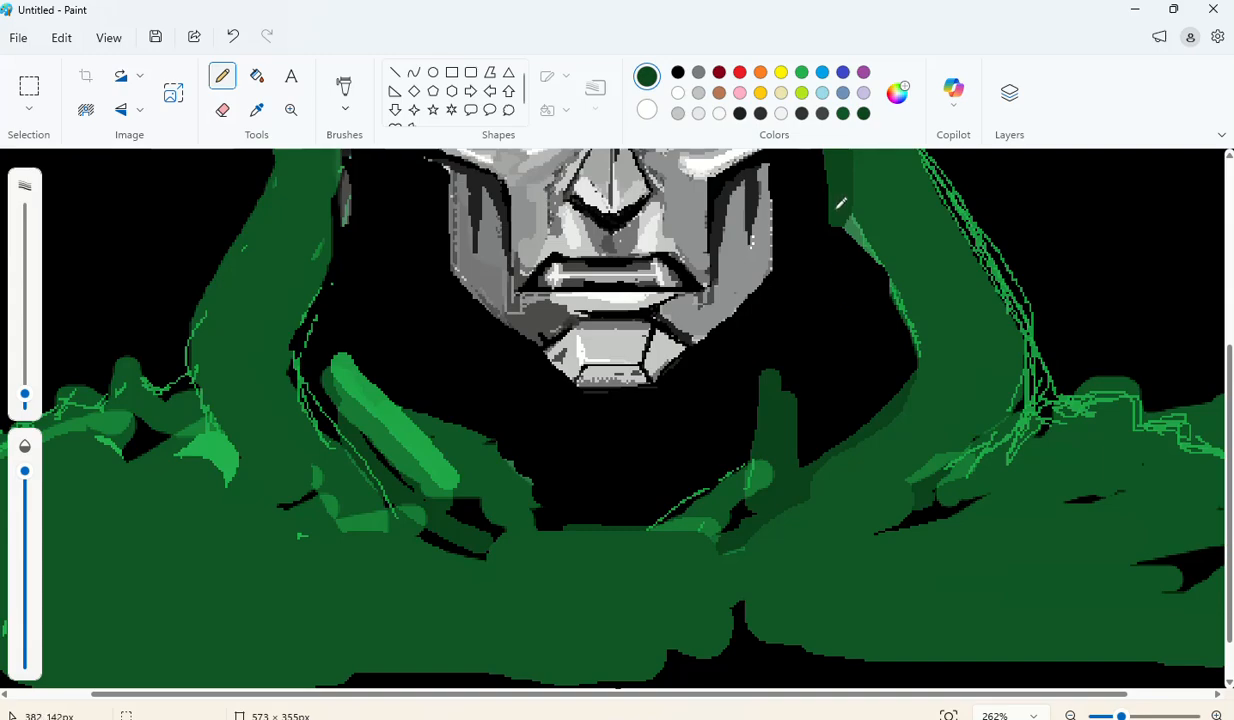
drag(906, 296, 922, 350)
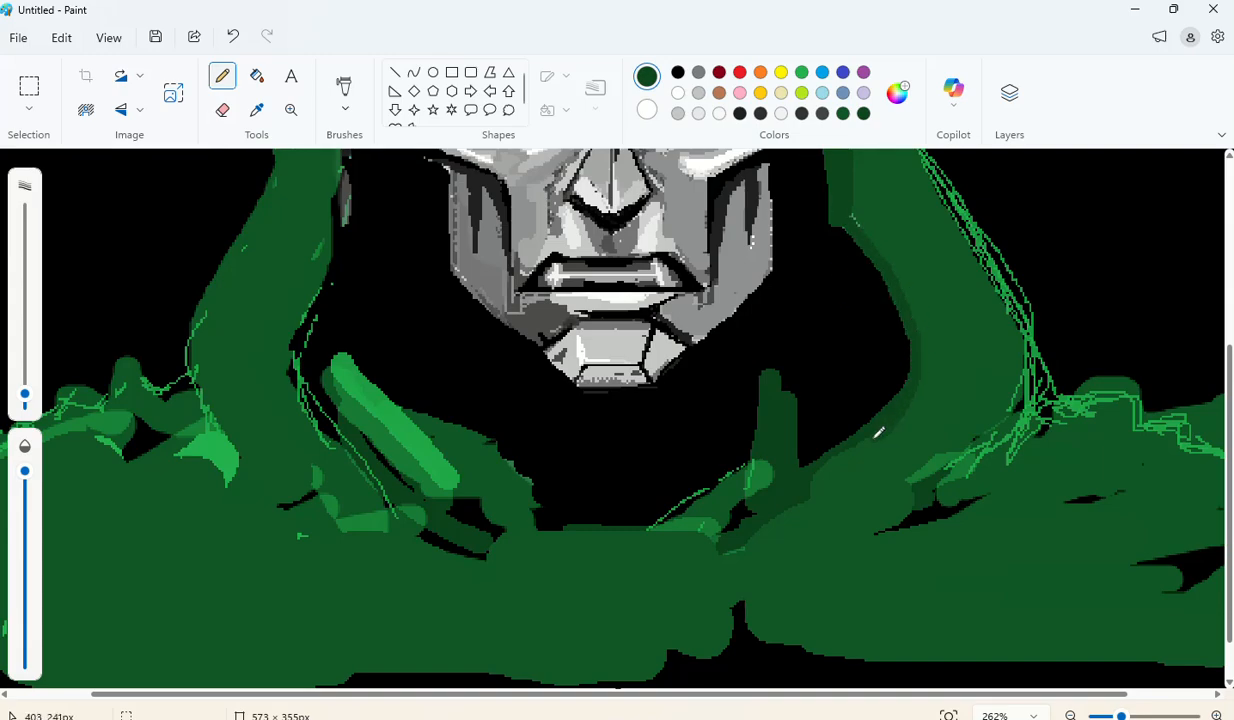
Step: Shade the hood's left inner edge in the darker green from above the forehead down to the collar
scroll(790, 440, up, 4)
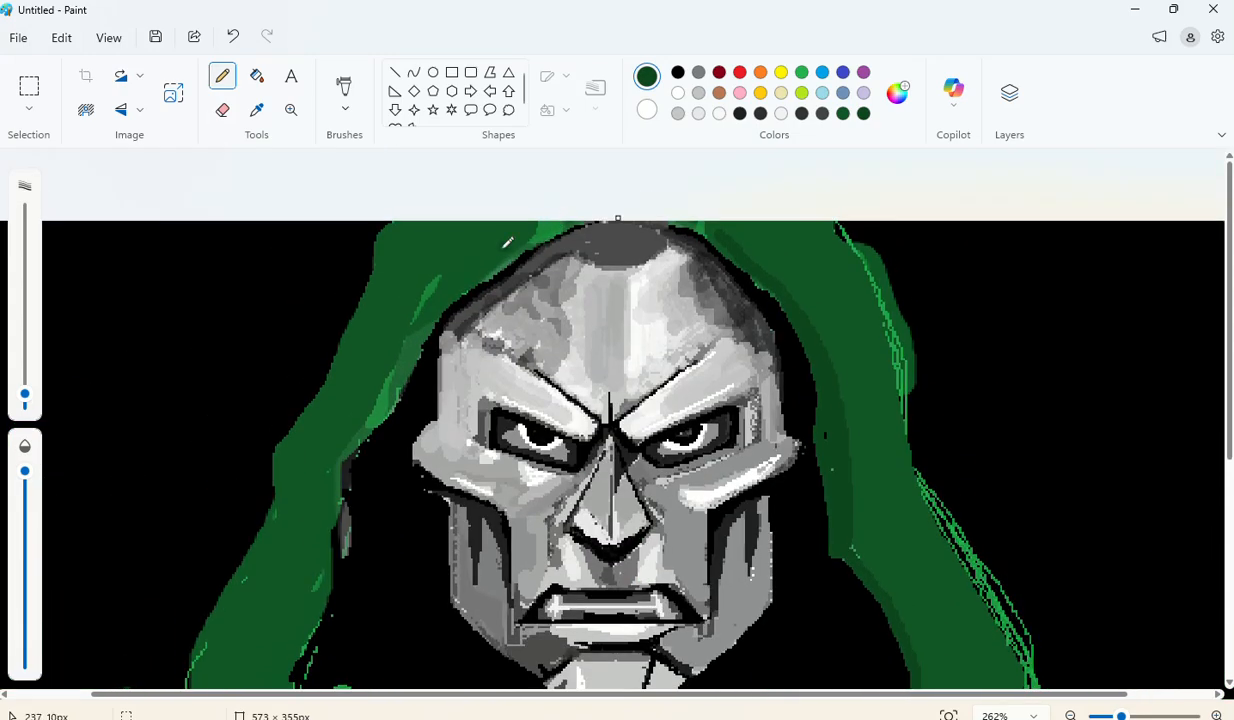
drag(470, 271, 571, 215)
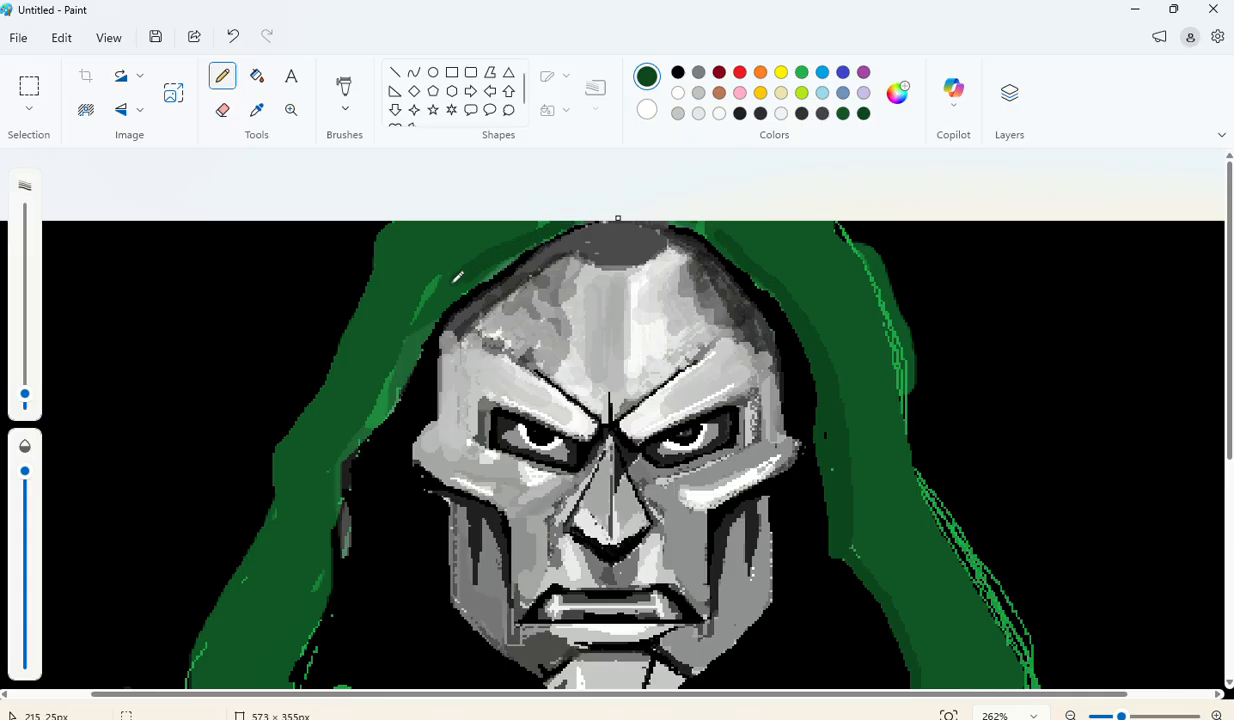
mouse_move(425, 335)
mouse_down()
mouse_move(345, 464)
mouse_move(340, 497)
mouse_up()
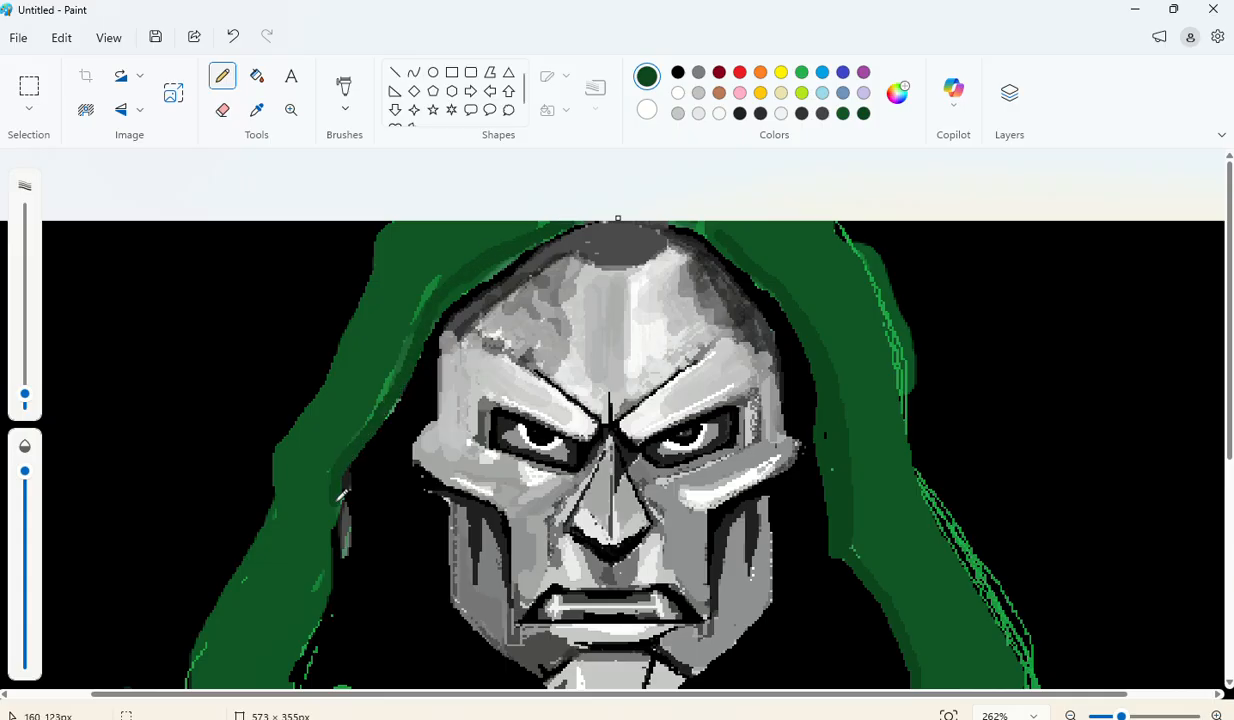
scroll(330, 577, down, 2)
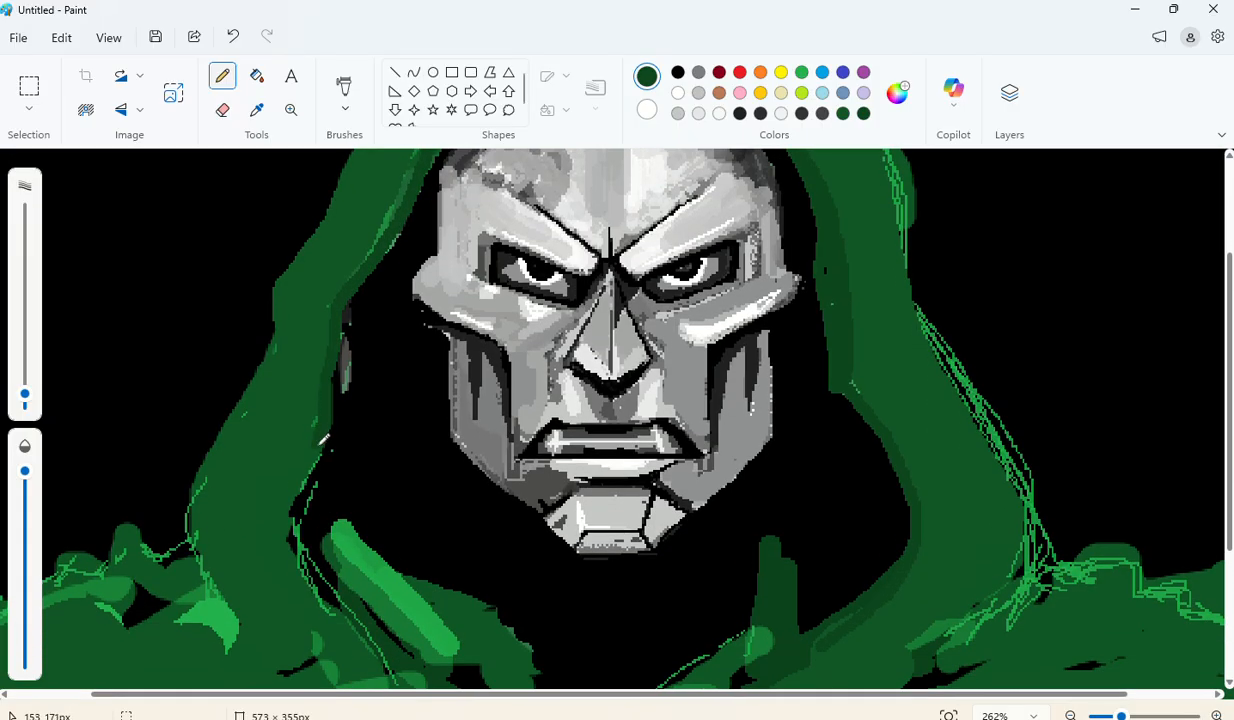
mouse_move(323, 440)
mouse_down()
mouse_move(291, 529)
mouse_move(294, 576)
mouse_move(340, 625)
mouse_up()
Step: Shade the hood's left outer edge in the darker green from its top down to the shoulder
mouse_move(254, 636)
mouse_down()
mouse_move(198, 510)
mouse_move(204, 476)
mouse_move(241, 434)
mouse_up()
scroll(270, 420, up, 2)
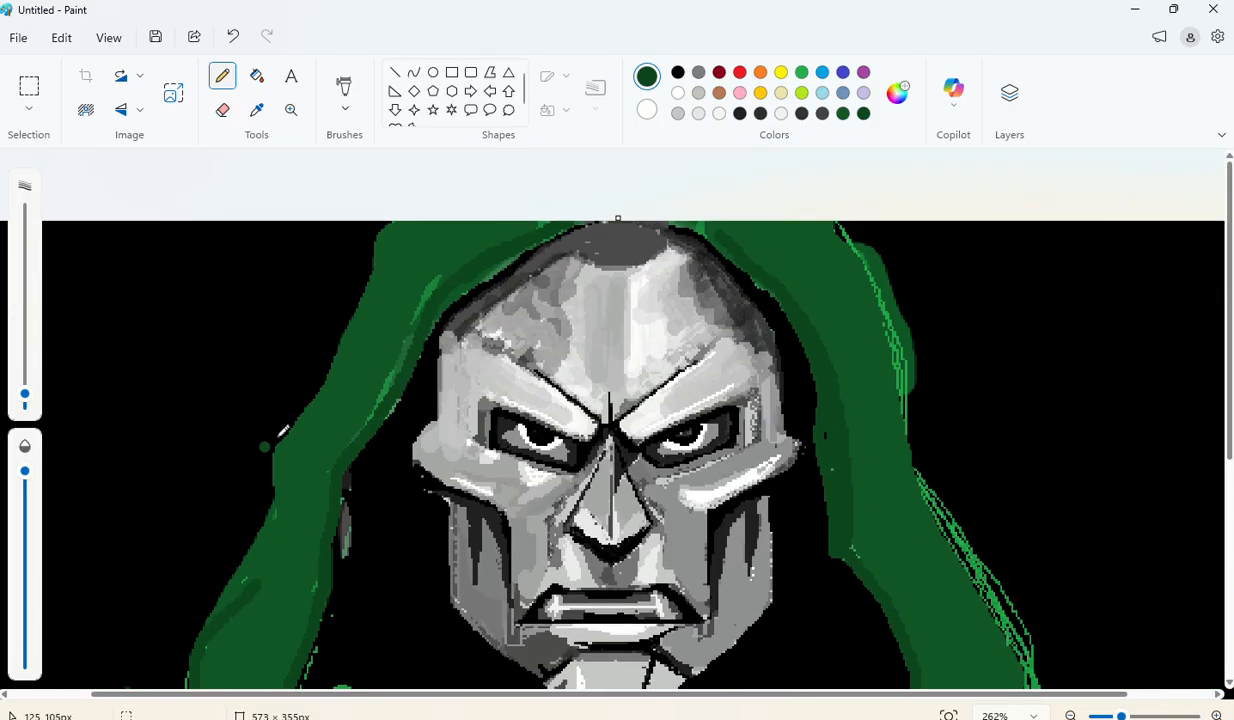
mouse_move(397, 217)
mouse_down()
mouse_move(346, 281)
mouse_move(314, 370)
mouse_move(259, 443)
mouse_move(274, 553)
mouse_move(262, 572)
mouse_up()
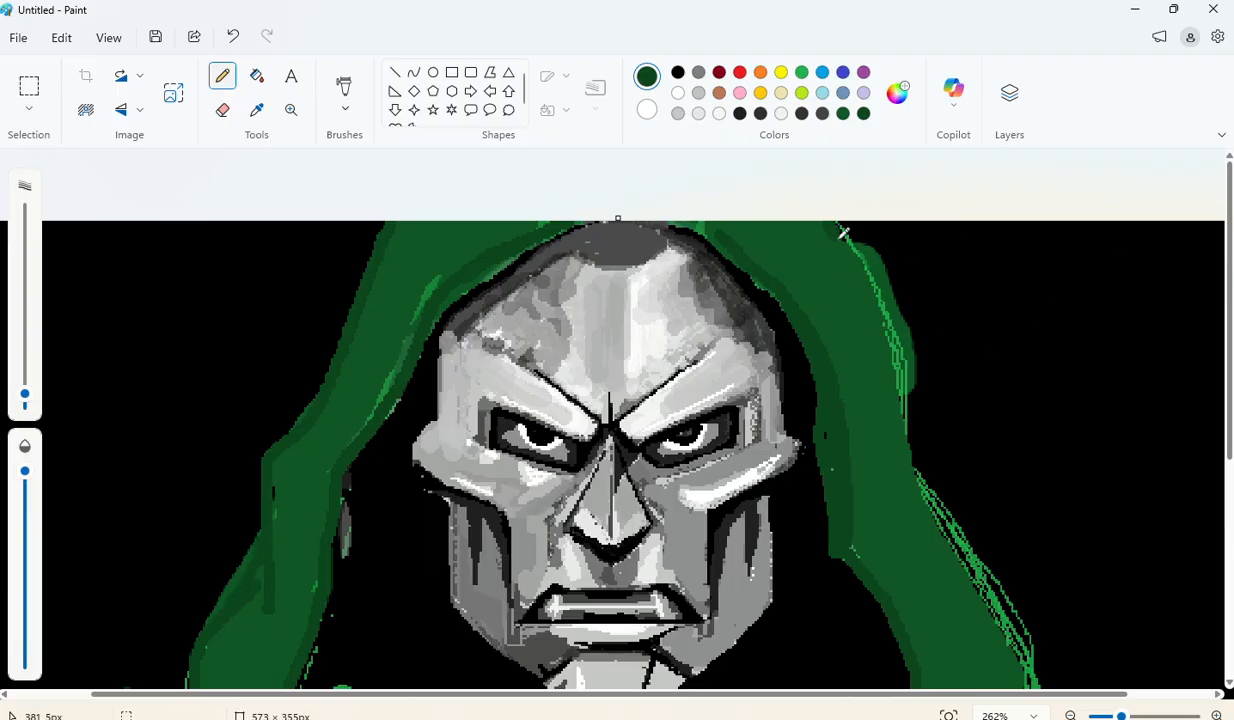
Step: Shade the hood's right outer edge in the darker green down to the shoulder, covering the bright sketch lines
mouse_move(843, 232)
mouse_down()
mouse_move(894, 350)
mouse_move(918, 460)
mouse_up()
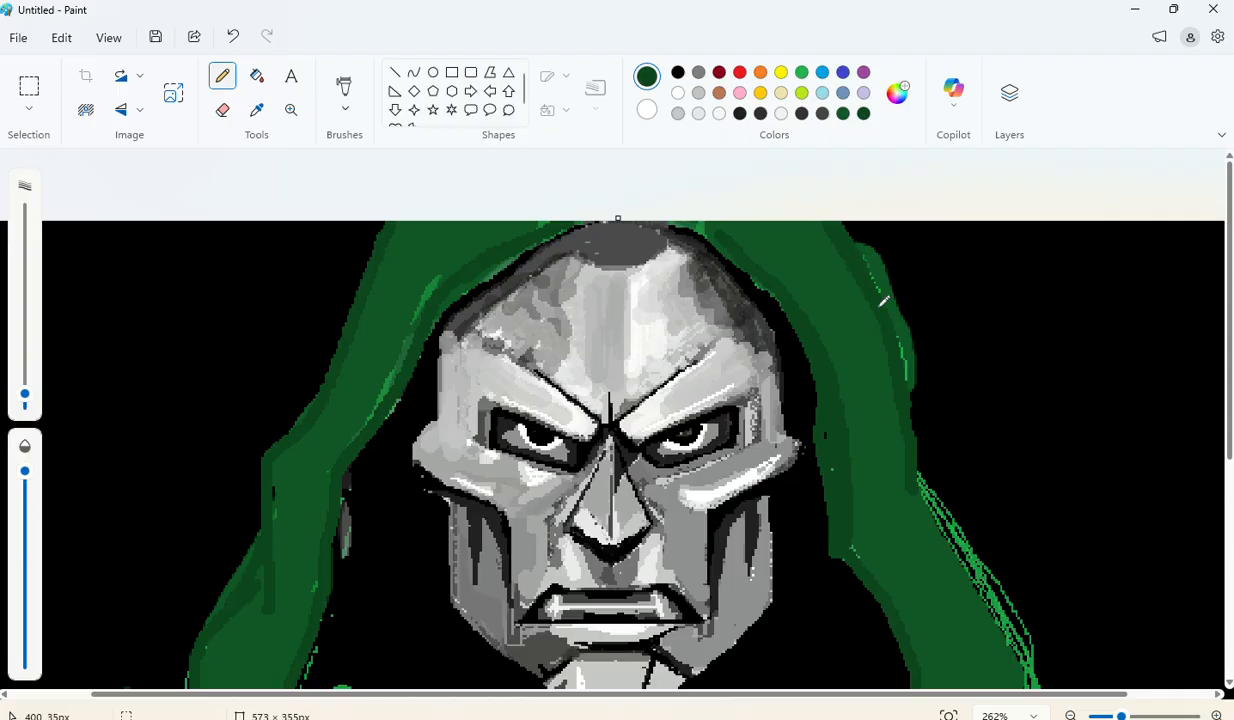
scroll(908, 362, down, 4)
mouse_move(886, 286)
mouse_down()
mouse_move(1027, 500)
mouse_move(985, 568)
mouse_move(920, 622)
mouse_up()
scroll(1096, 350, down, 5)
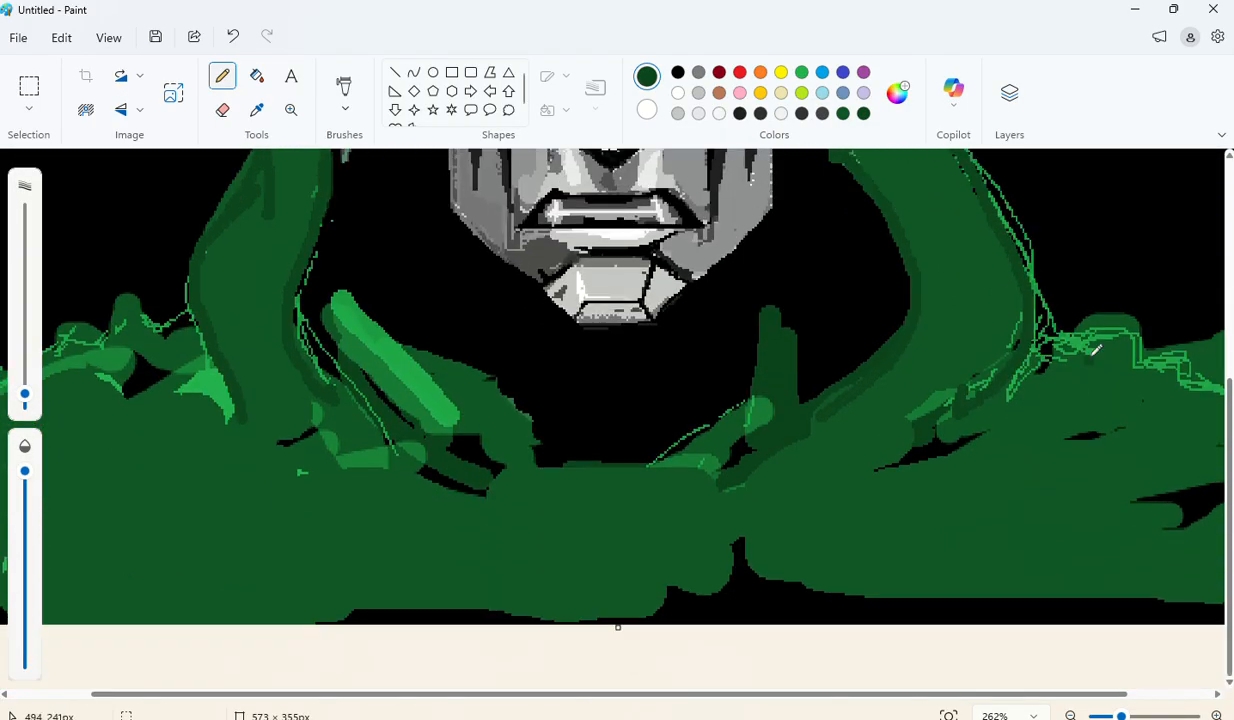
mouse_move(1035, 273)
mouse_down()
mouse_move(1048, 321)
mouse_move(1037, 356)
mouse_move(1039, 313)
mouse_up()
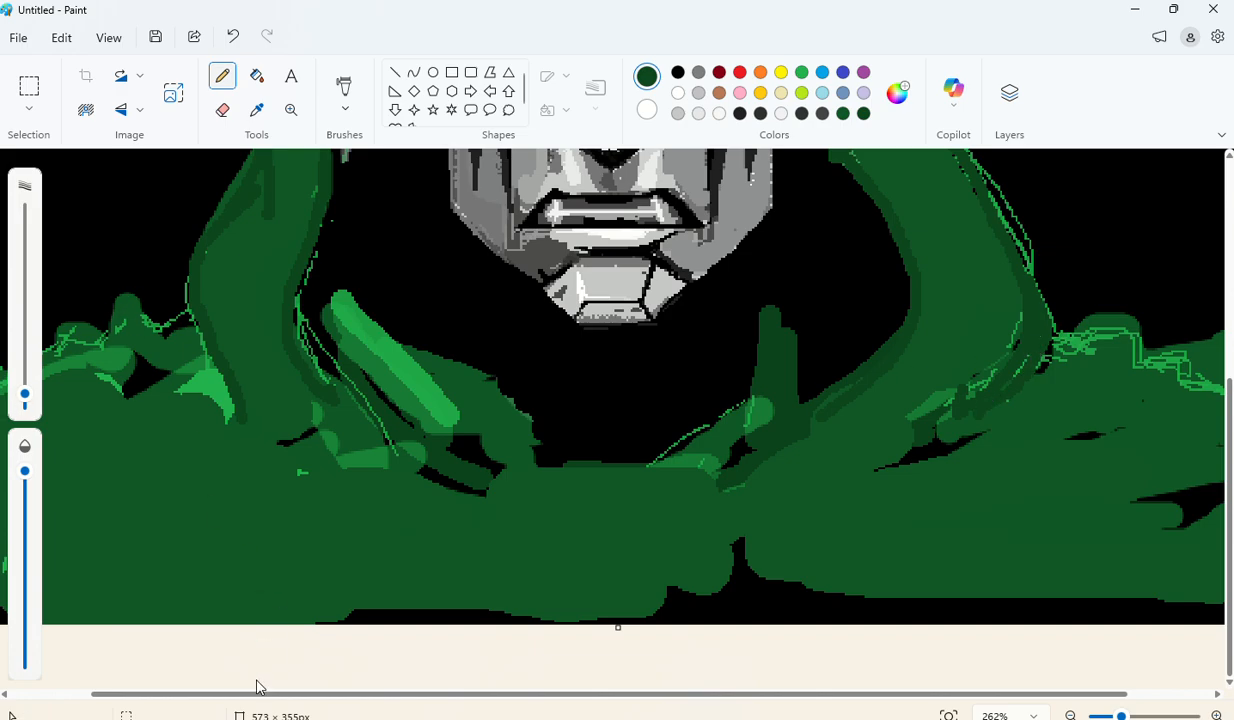
Step: Paint short darker green folds along the upper edge of the left shoulder
drag(253, 701, 44, 669)
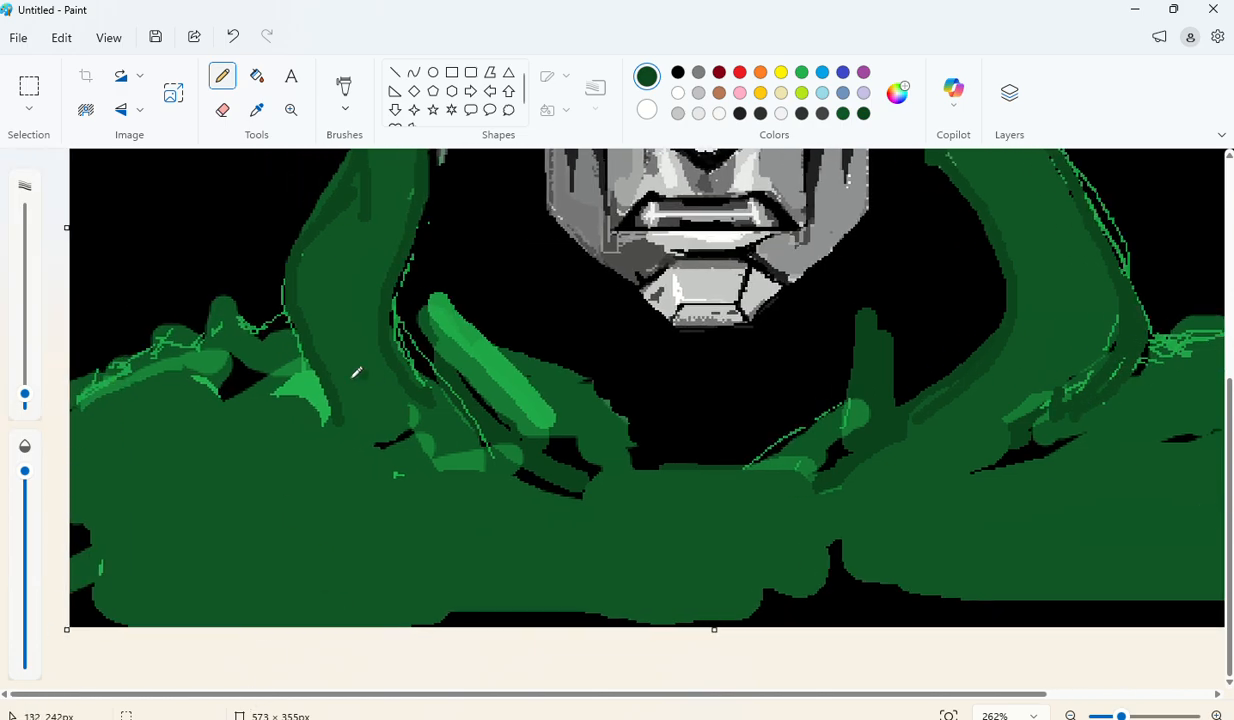
mouse_move(334, 413)
mouse_down()
mouse_move(292, 340)
mouse_move(241, 331)
mouse_move(222, 310)
mouse_move(202, 346)
mouse_move(186, 333)
mouse_move(153, 359)
mouse_move(114, 359)
mouse_move(79, 382)
mouse_move(98, 367)
mouse_move(113, 392)
mouse_move(141, 358)
mouse_move(205, 336)
mouse_up()
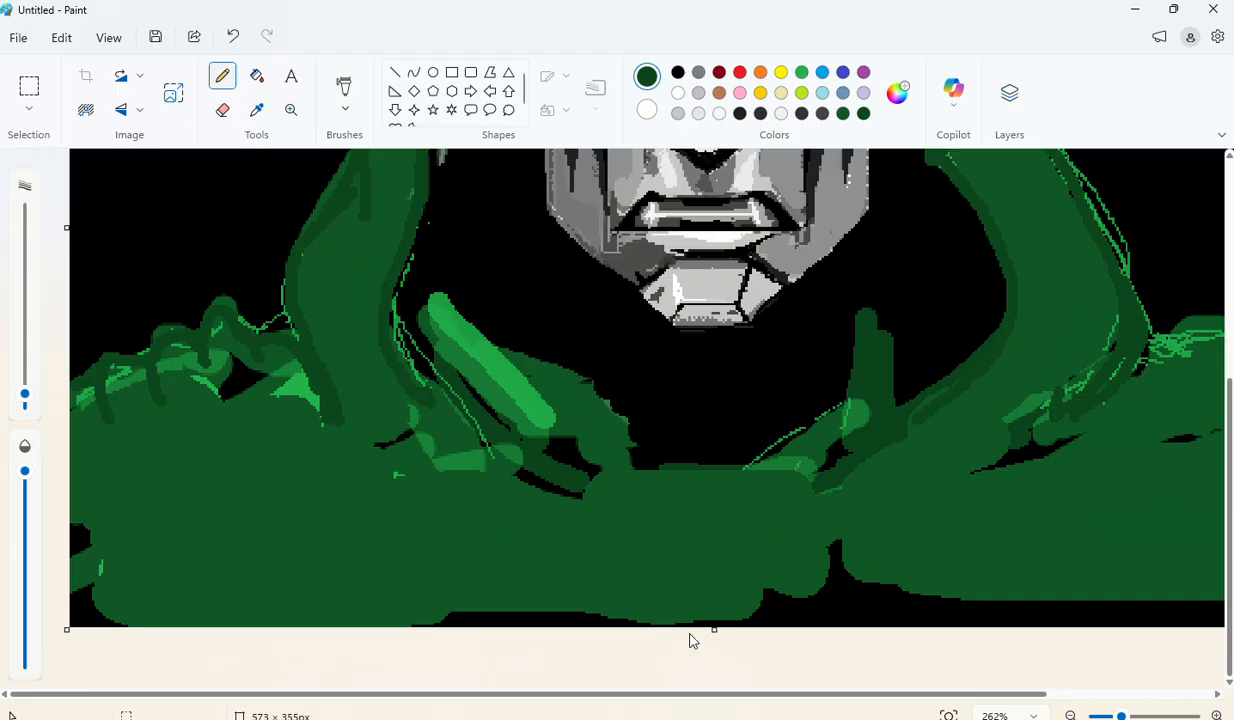
Step: Shade the right shoulder's upper edge in the darker green, from the hood's edge across to the canvas edge
drag(607, 705, 772, 698)
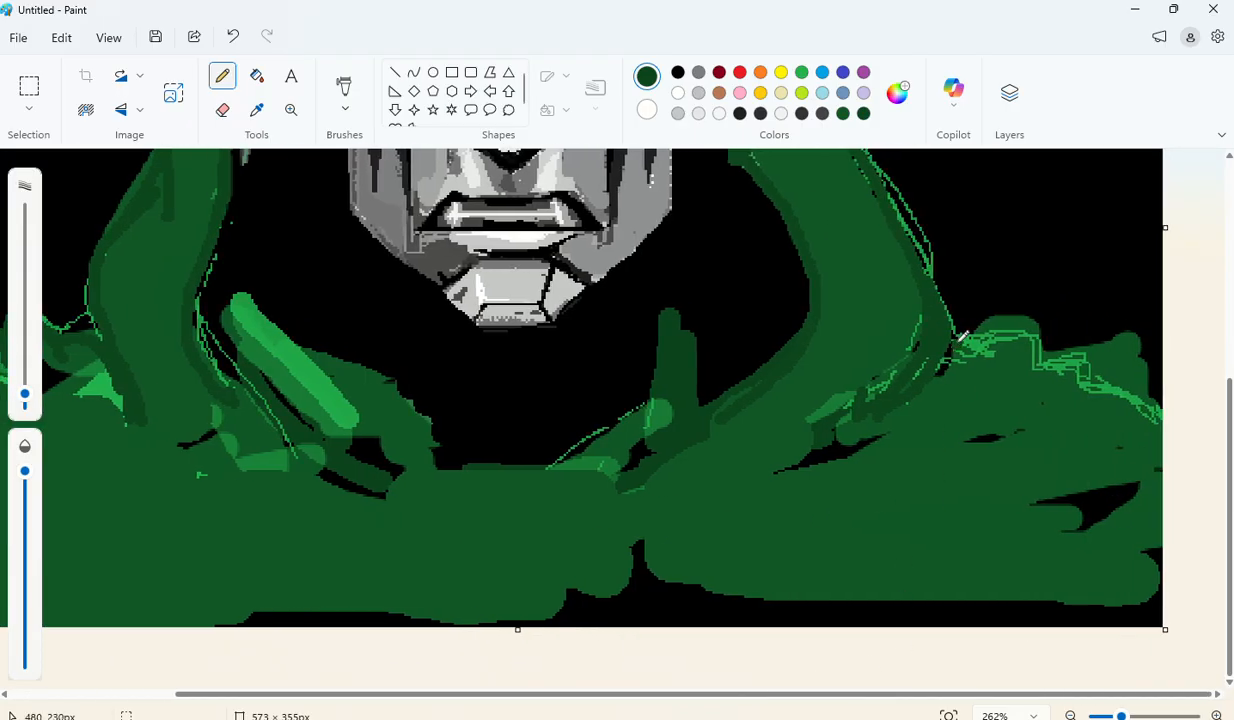
mouse_move(879, 409)
mouse_down()
mouse_move(986, 369)
mouse_move(956, 356)
mouse_move(944, 383)
mouse_move(971, 344)
mouse_move(1025, 337)
mouse_move(1048, 385)
mouse_move(1042, 339)
mouse_move(992, 326)
mouse_move(952, 352)
mouse_move(1030, 318)
mouse_move(1056, 372)
mouse_move(1138, 340)
mouse_move(1150, 423)
mouse_move(1078, 364)
mouse_move(1132, 351)
mouse_up()
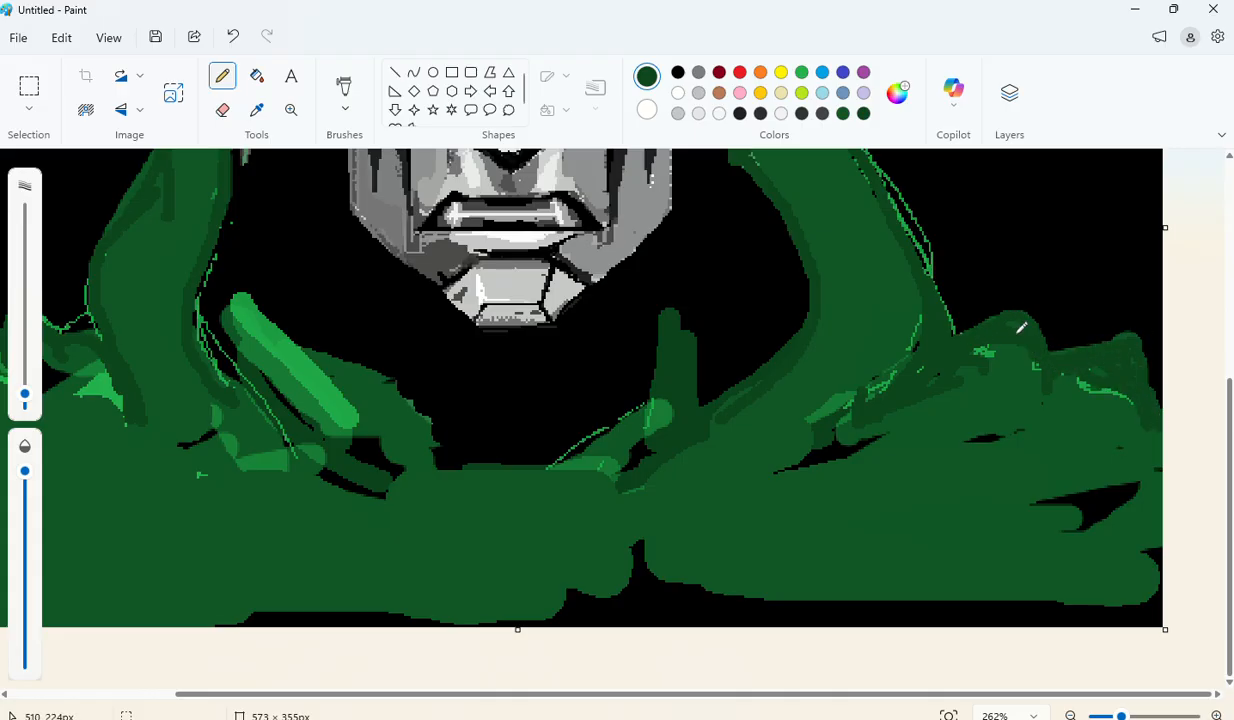
drag(1021, 328, 780, 445)
Step: Outline the hood's left inner edge with a thin bright green line from above the forehead down to the collar
scroll(895, 400, up, 3)
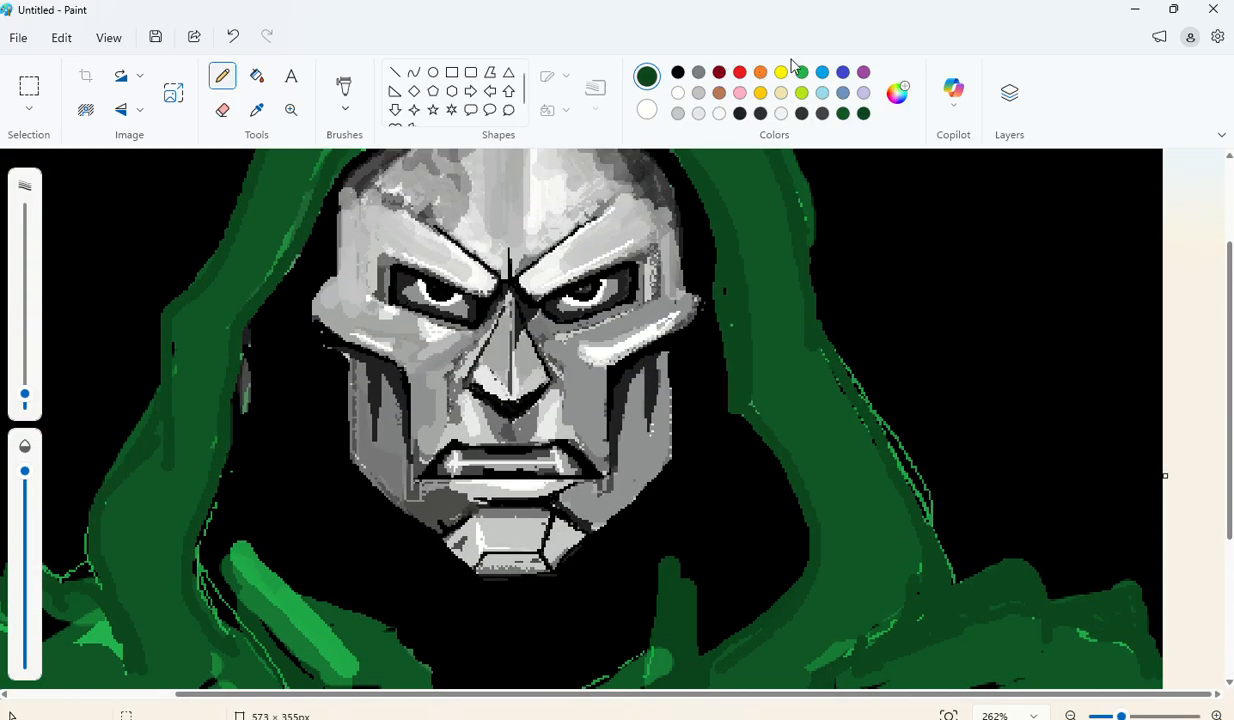
click(803, 73)
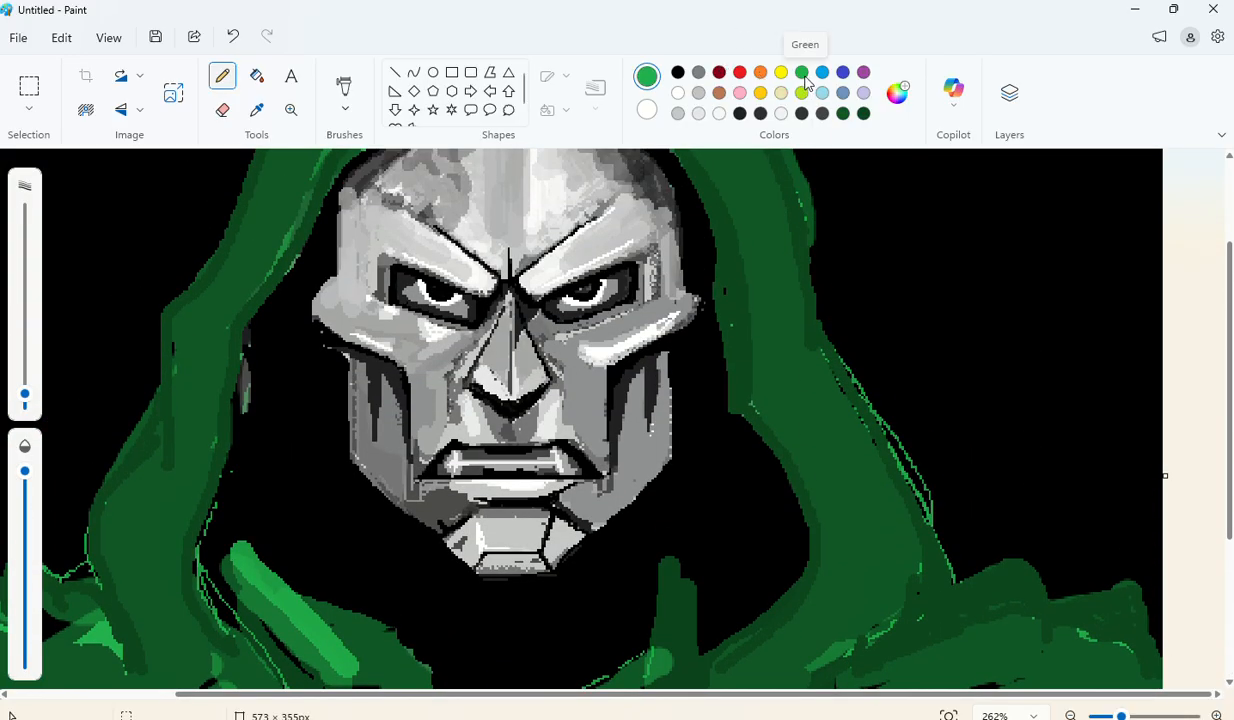
click(21, 402)
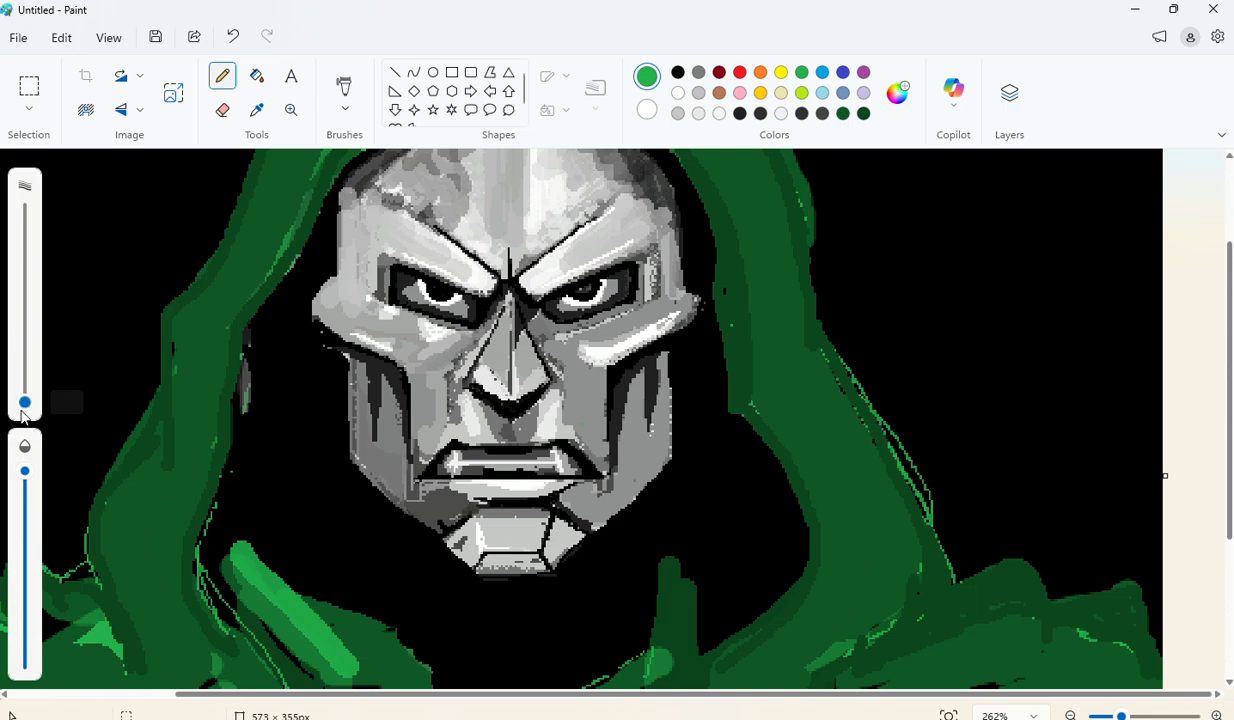
scroll(600, 400, down, 3)
scroll(338, 262, up, 5)
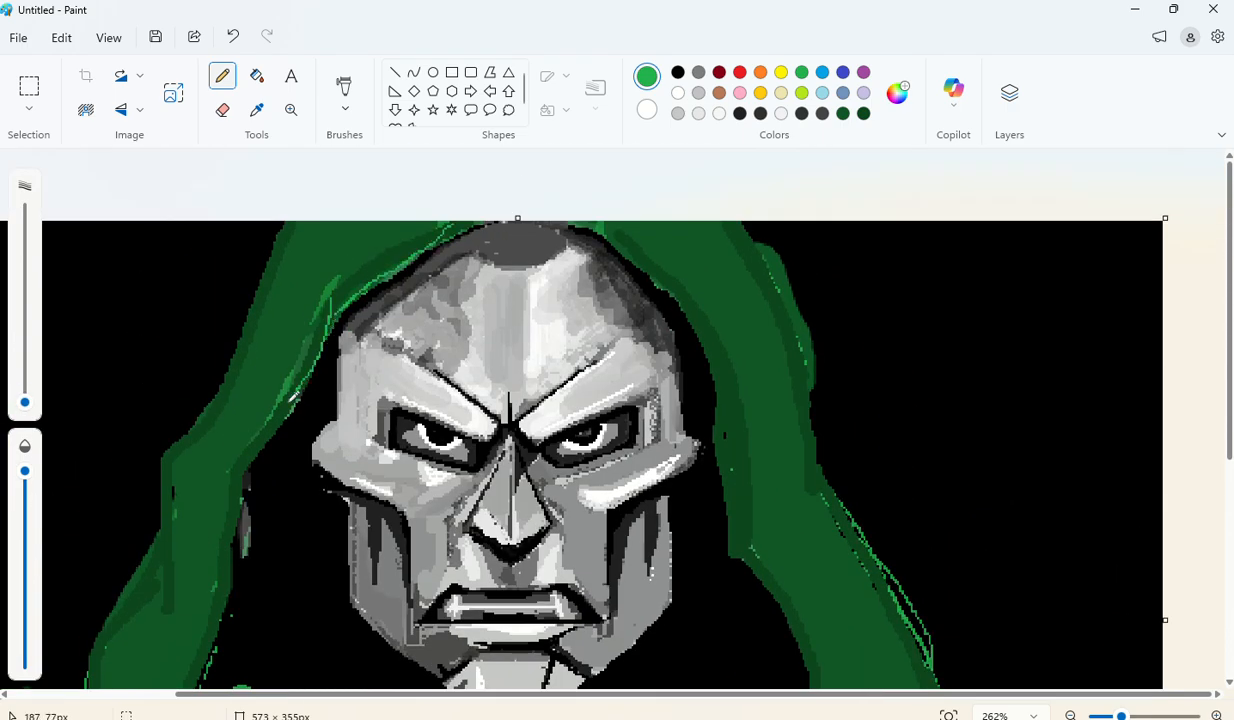
scroll(256, 413, down, 3)
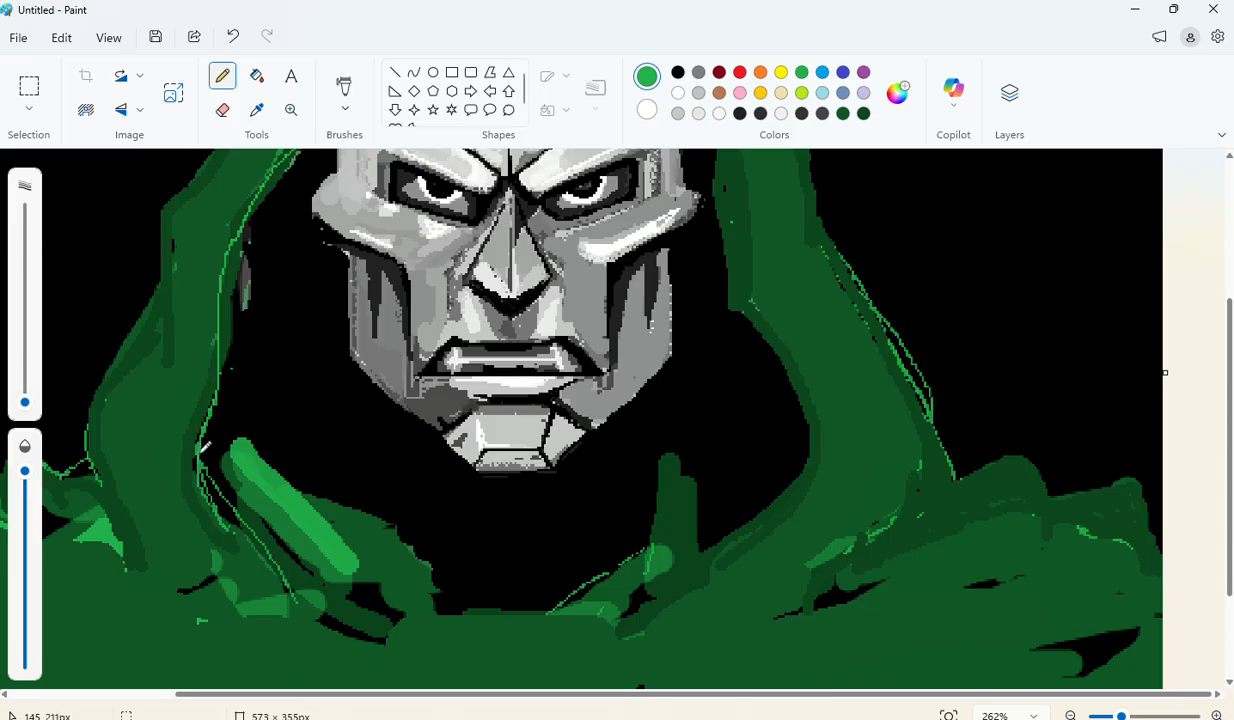
Step: Outline the hood's right inner edge with a thin bright green line from beside the forehead down to the collar
scroll(351, 490, up, 3)
drag(632, 237, 726, 361)
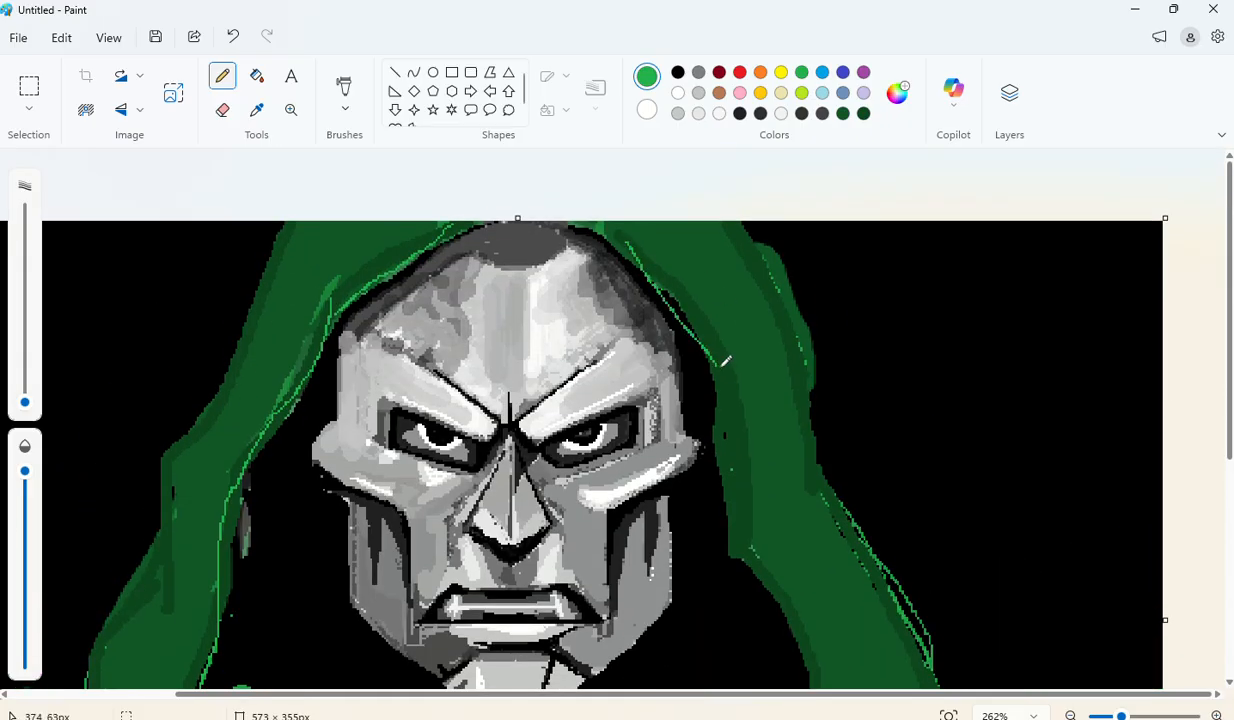
drag(730, 427, 725, 558)
scroll(722, 550, down, 2)
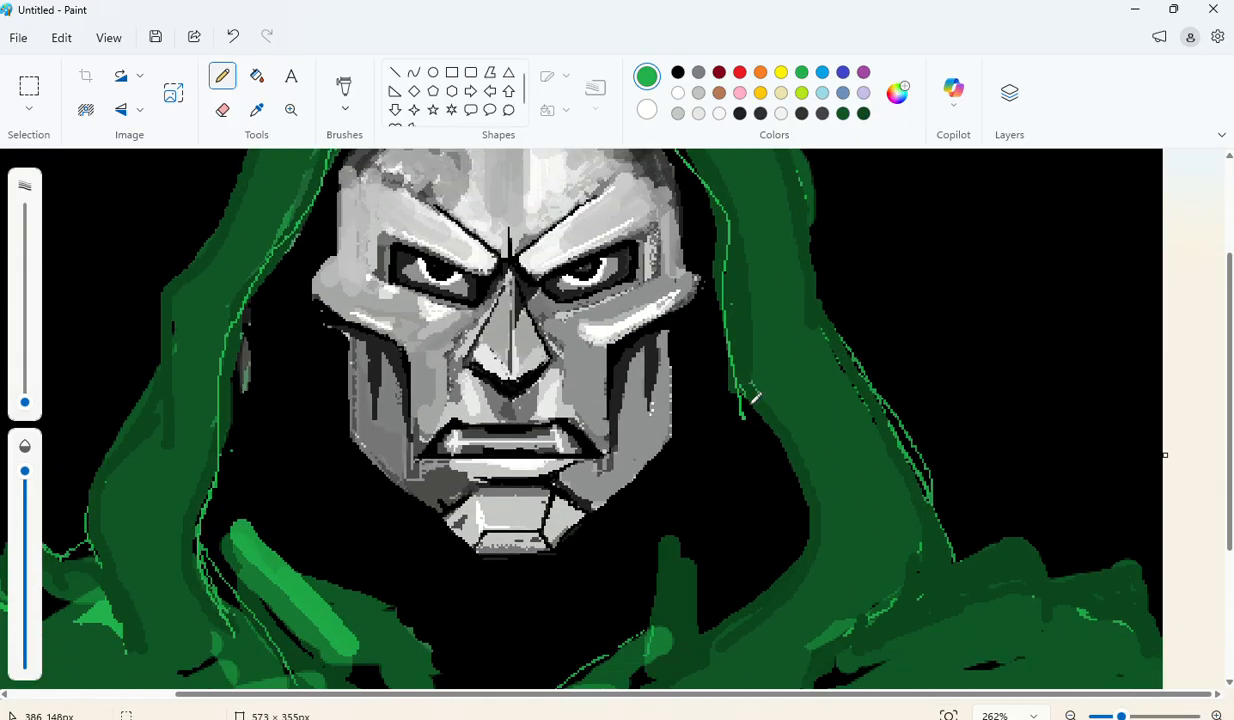
drag(735, 380, 835, 525)
scroll(762, 399, down, 3)
drag(684, 436, 790, 280)
Step: Trace the hood's right outer and lower edges and the right shoulder's upper edge with thin bright green lines
scroll(796, 311, up, 5)
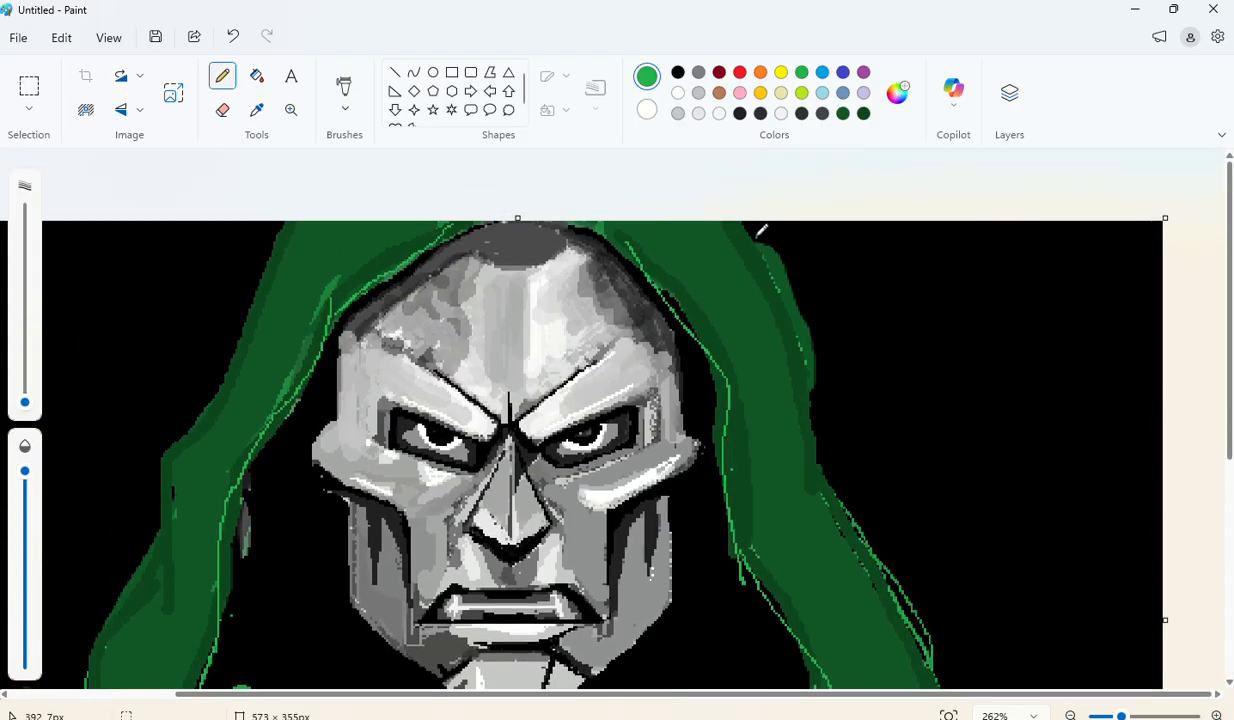
mouse_move(735, 228)
mouse_down()
mouse_move(803, 371)
mouse_move(820, 487)
mouse_move(800, 533)
mouse_up()
mouse_move(790, 458)
mouse_down()
mouse_move(826, 463)
mouse_move(893, 563)
mouse_up()
scroll(892, 530, down, 4)
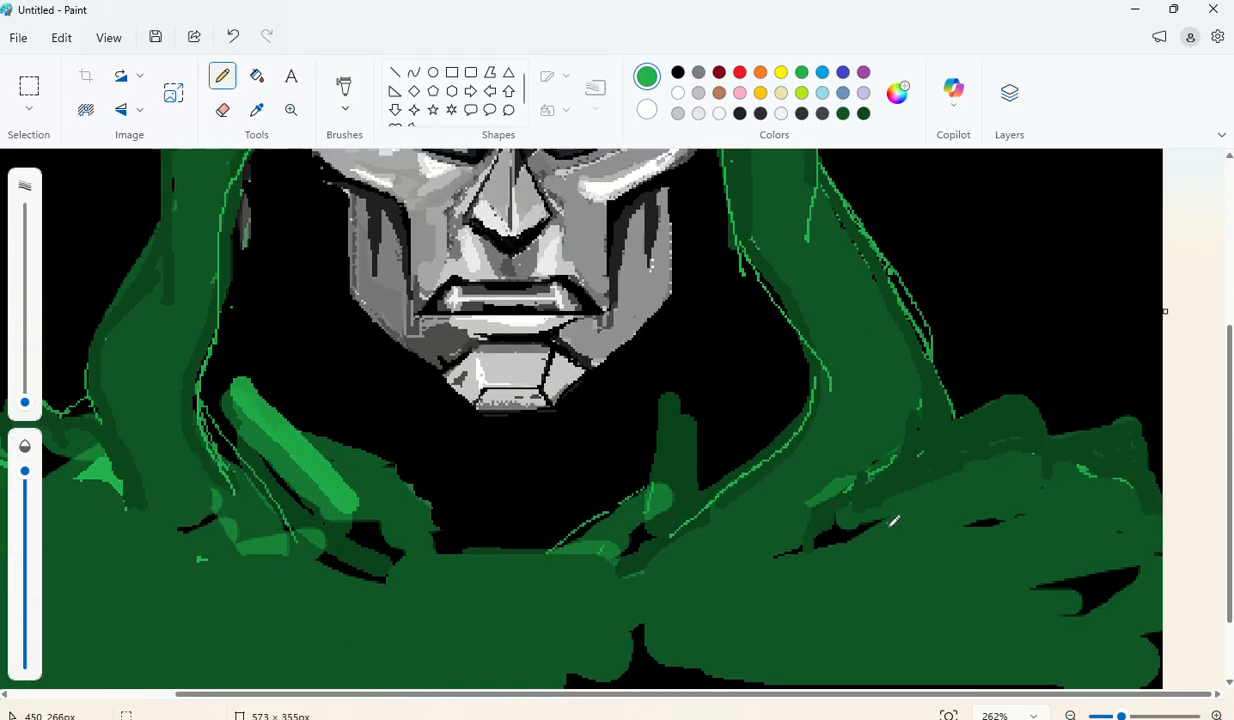
mouse_move(922, 303)
mouse_down()
mouse_move(949, 377)
mouse_move(951, 435)
mouse_up()
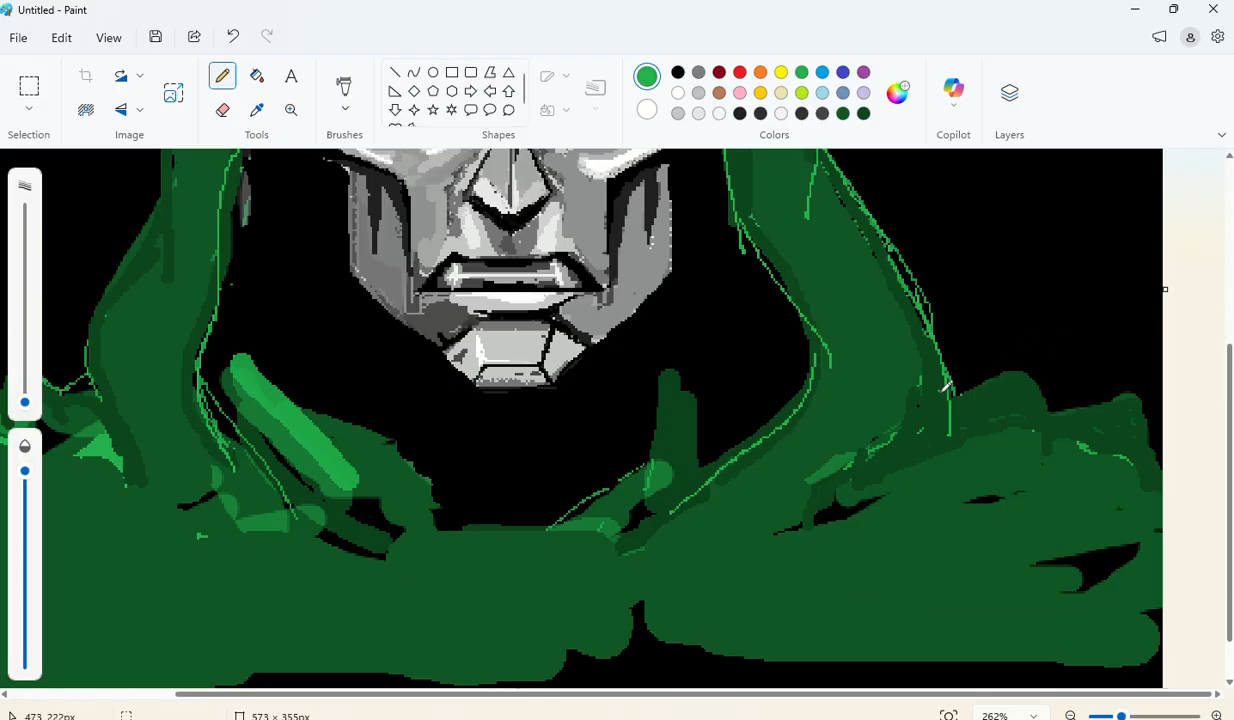
drag(946, 391, 806, 504)
mouse_move(1053, 422)
mouse_down()
mouse_move(1106, 404)
mouse_move(1172, 470)
mouse_up()
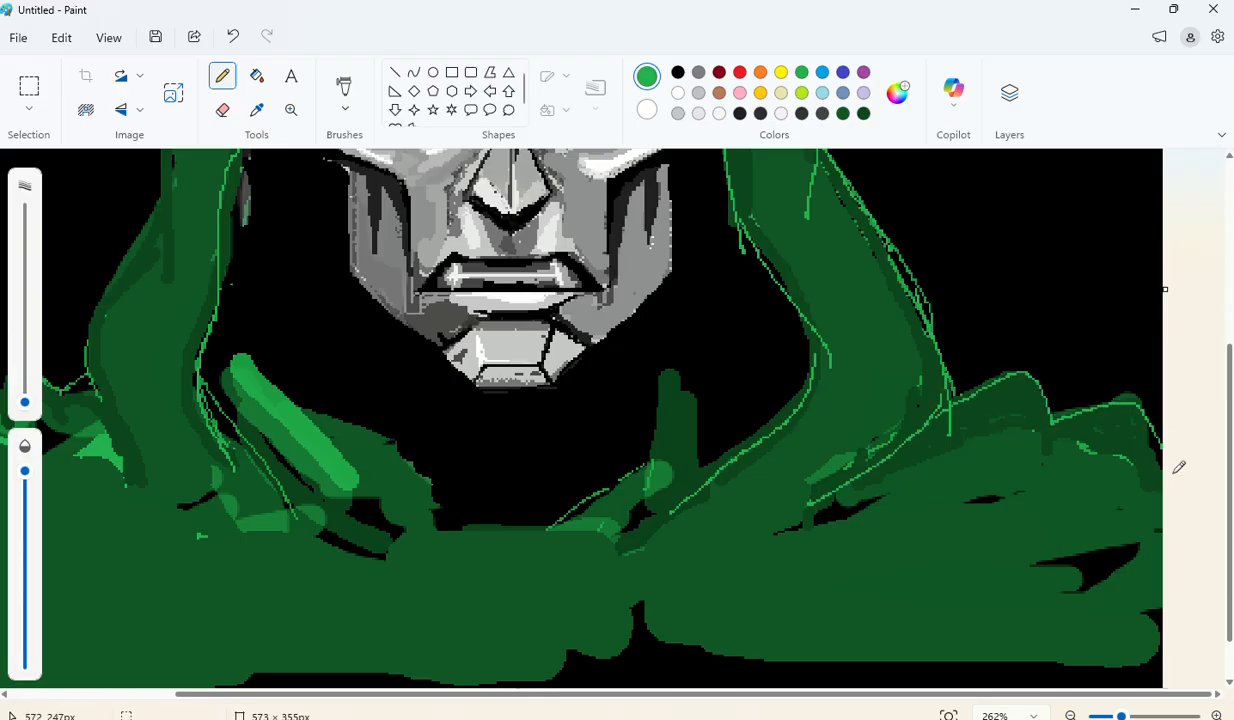
Step: Outline the left shoulder's upper edge with a thin bright green line and add short fold lines running down from it
scroll(1110, 490, down, 1)
drag(203, 694, 13, 700)
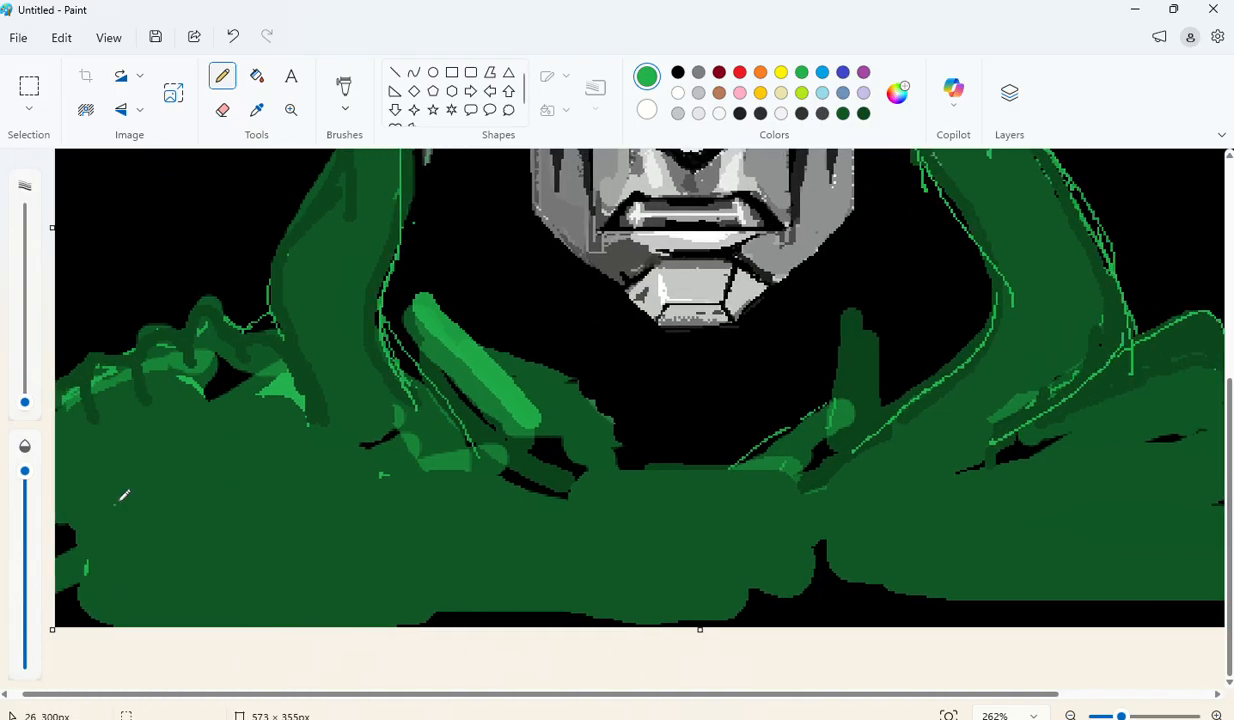
drag(290, 330, 297, 352)
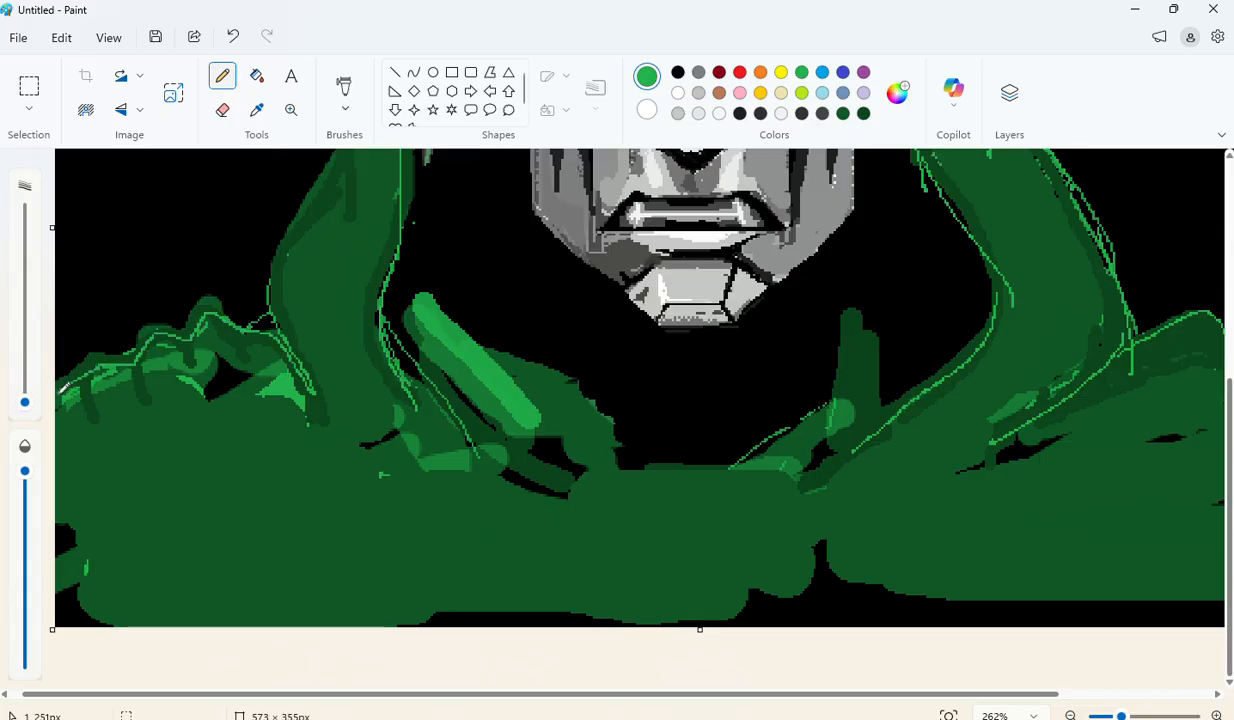
drag(85, 364, 96, 430)
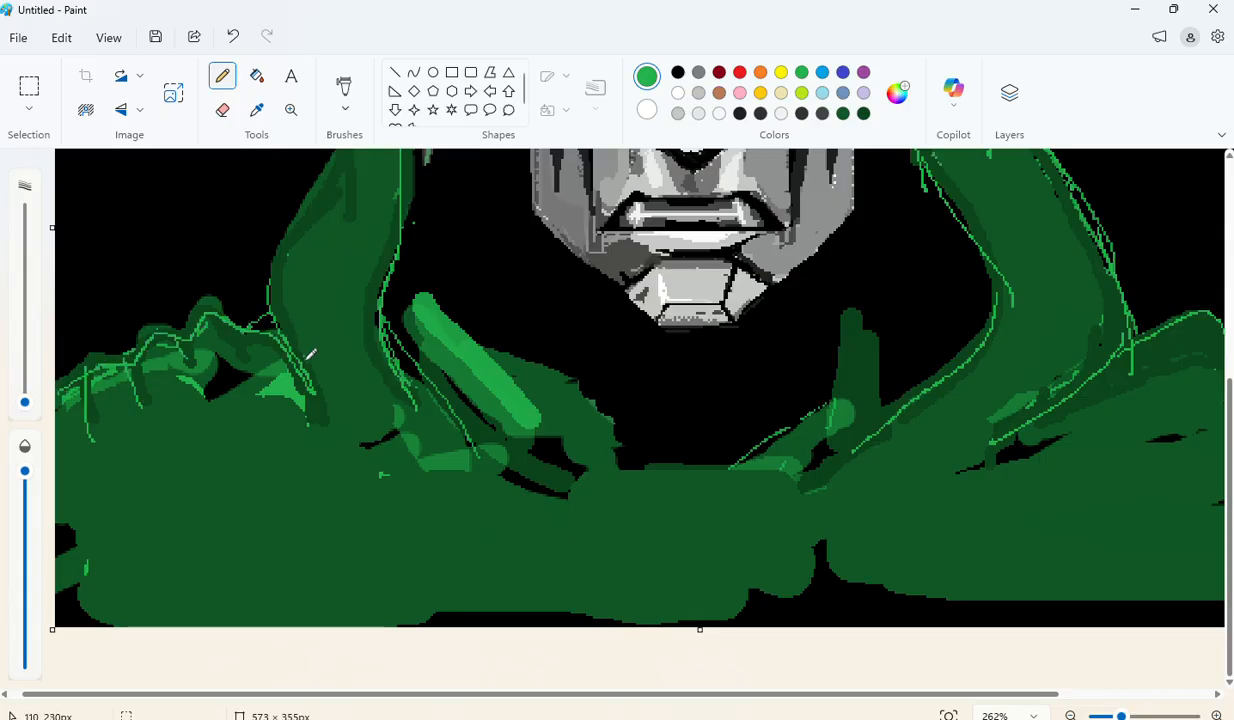
Step: Paint over the stray grey marks beside the hood's left inner edge and the tip of the right collar spike with an 8 px black pencil
scroll(310, 353, up, 3)
scroll(773, 375, down, 1)
scroll(663, 325, down, 3)
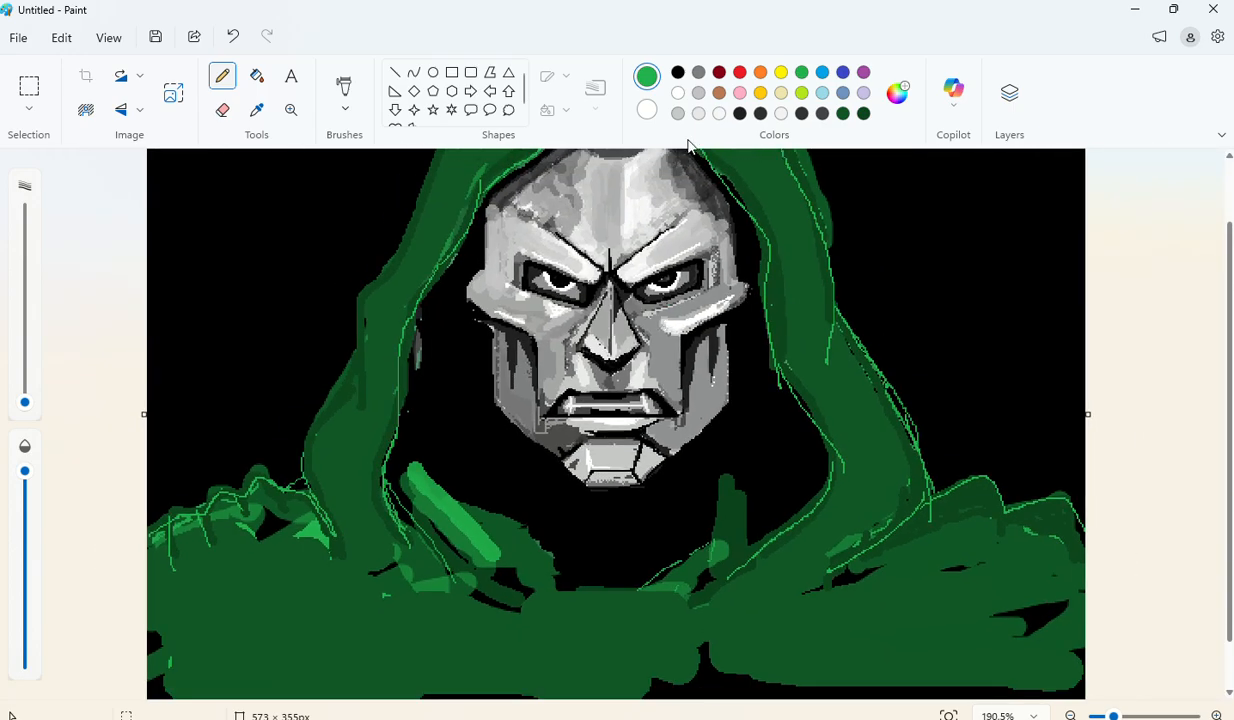
scroll(542, 397, up, 5)
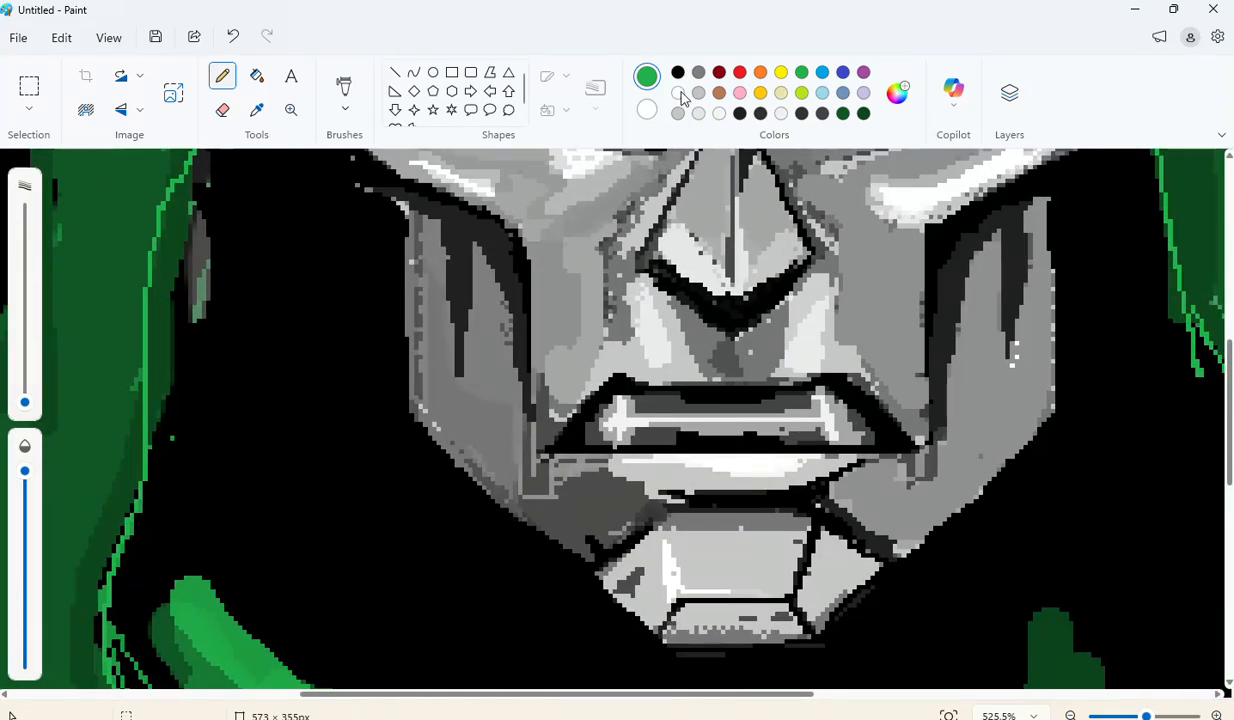
click(678, 73)
drag(25, 402, 25, 388)
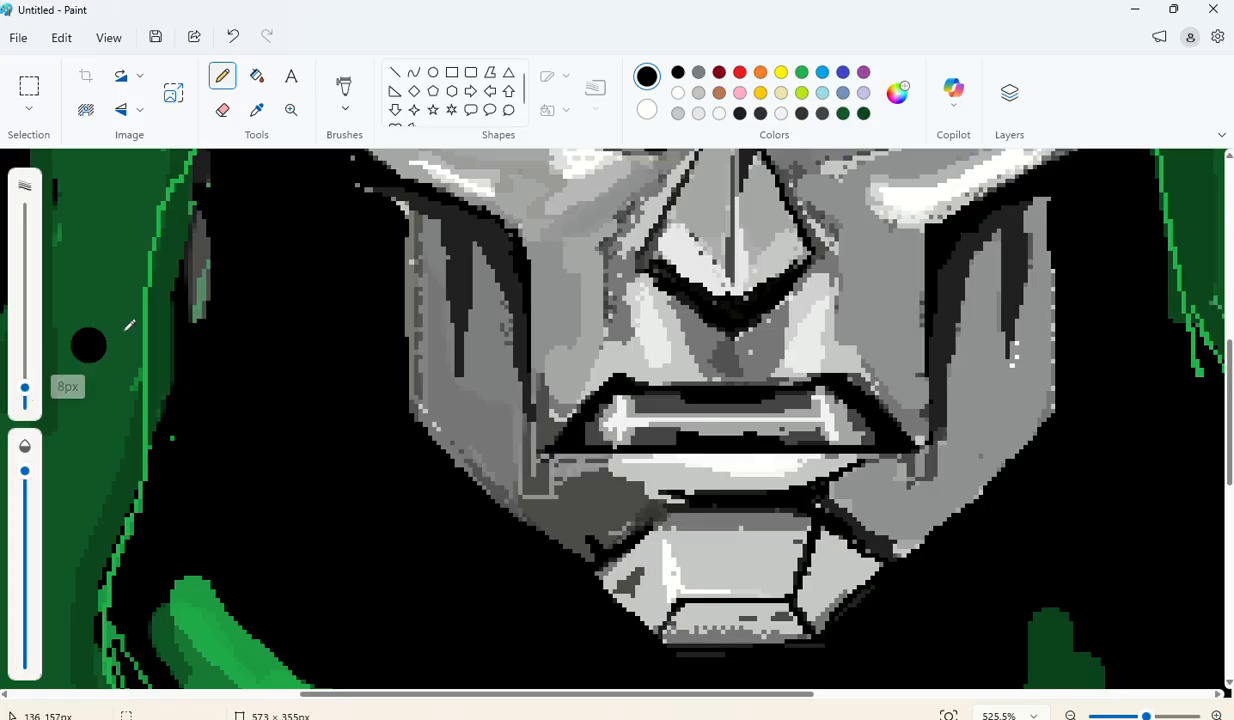
mouse_move(216, 318)
mouse_down()
mouse_move(208, 262)
mouse_move(222, 174)
mouse_move(190, 327)
mouse_move(194, 430)
mouse_move(165, 342)
mouse_move(178, 195)
mouse_up()
scroll(341, 344, down, 5)
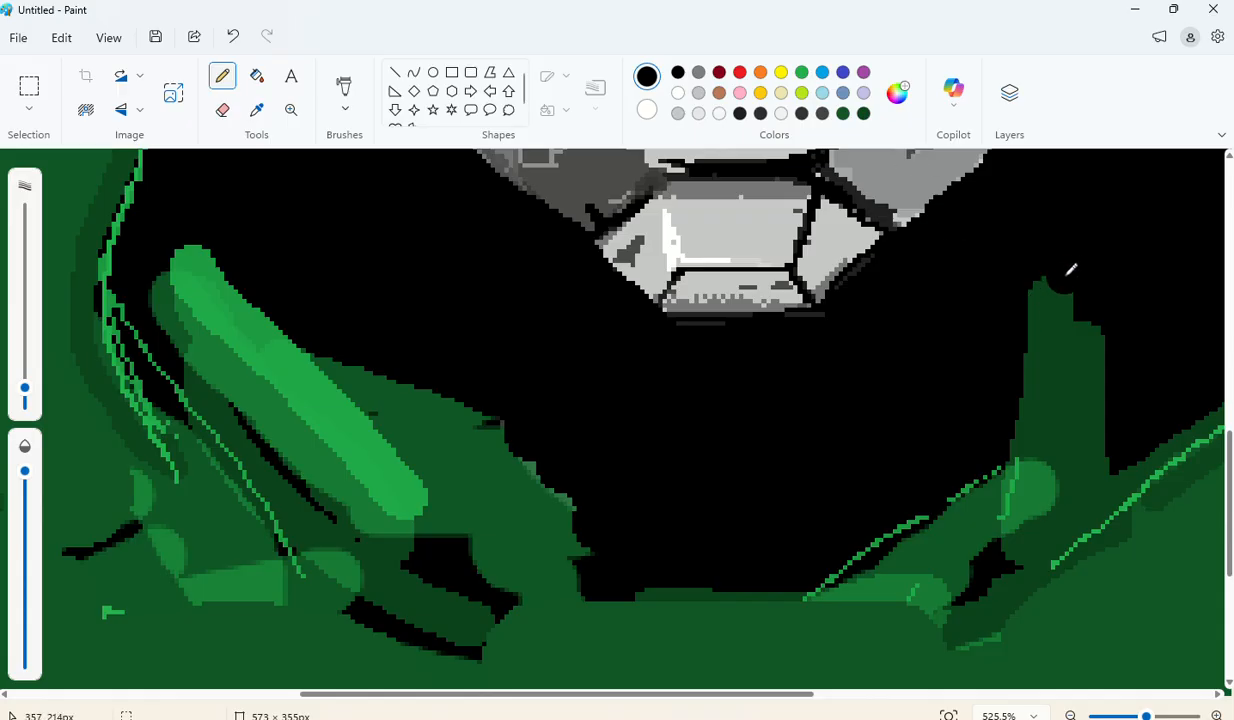
ctrl+scroll(760, 380, down, 5)
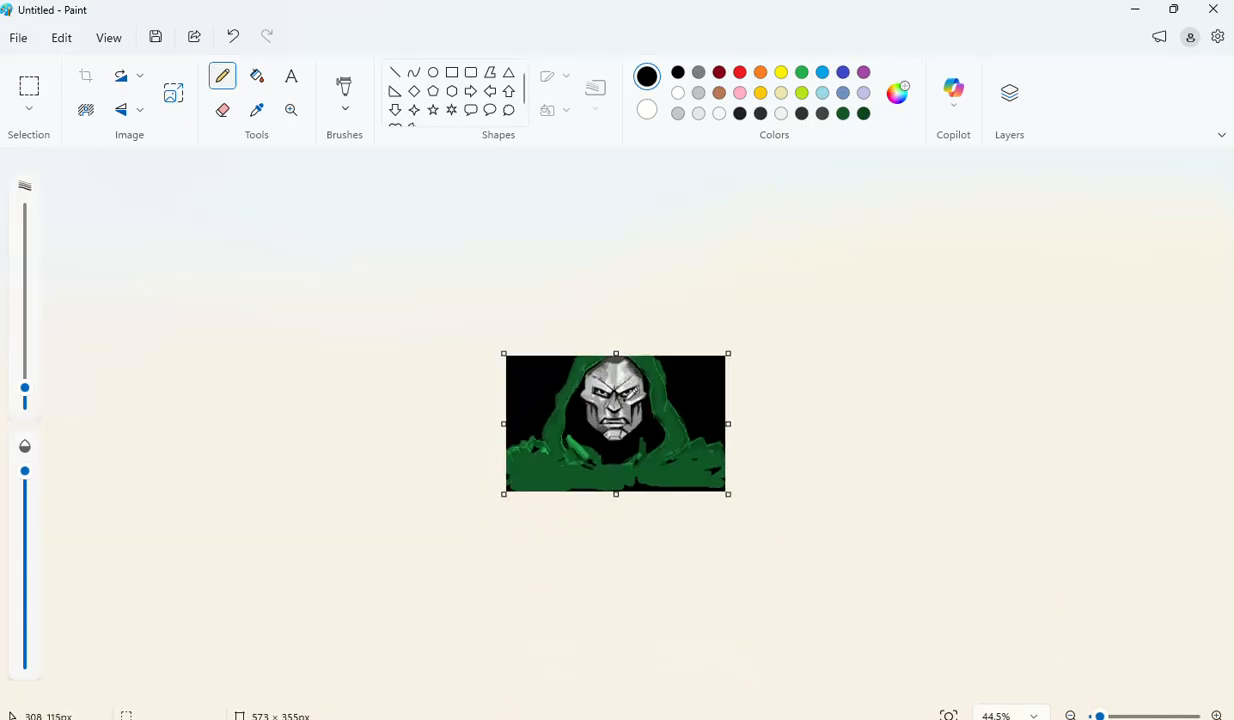
ctrl+scroll(643, 404, up, 5)
ctrl+scroll(797, 406, up, 2)
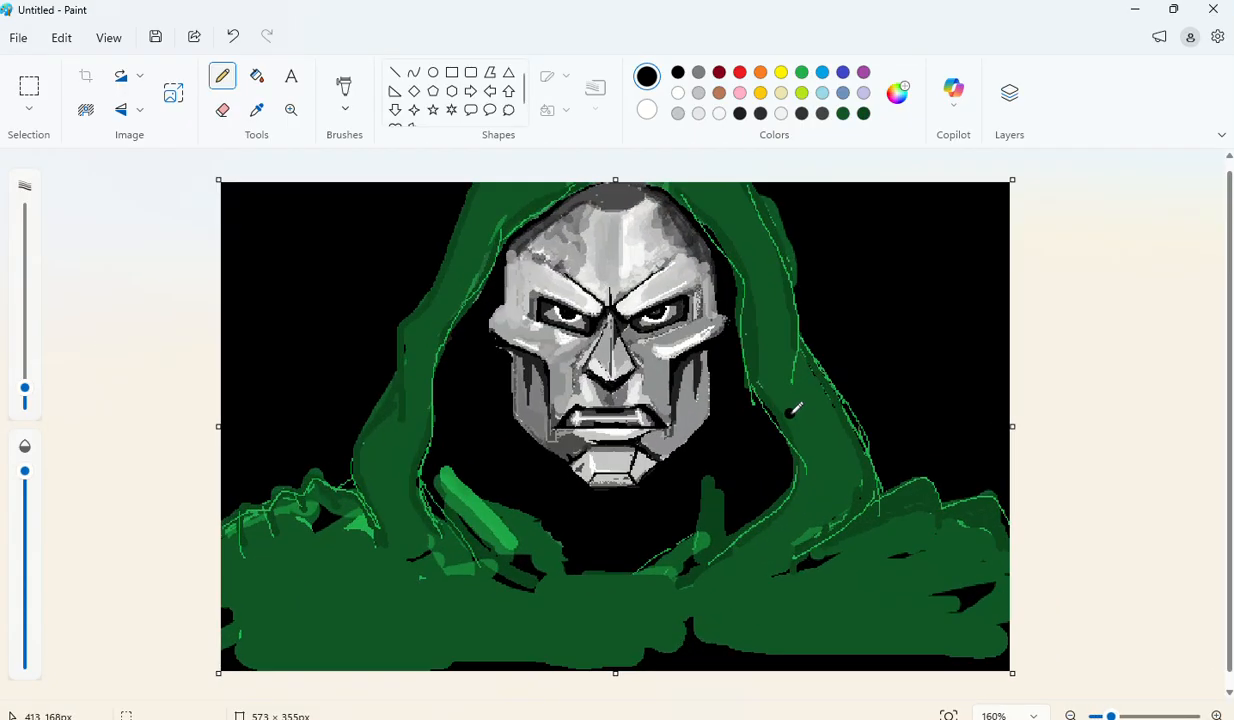